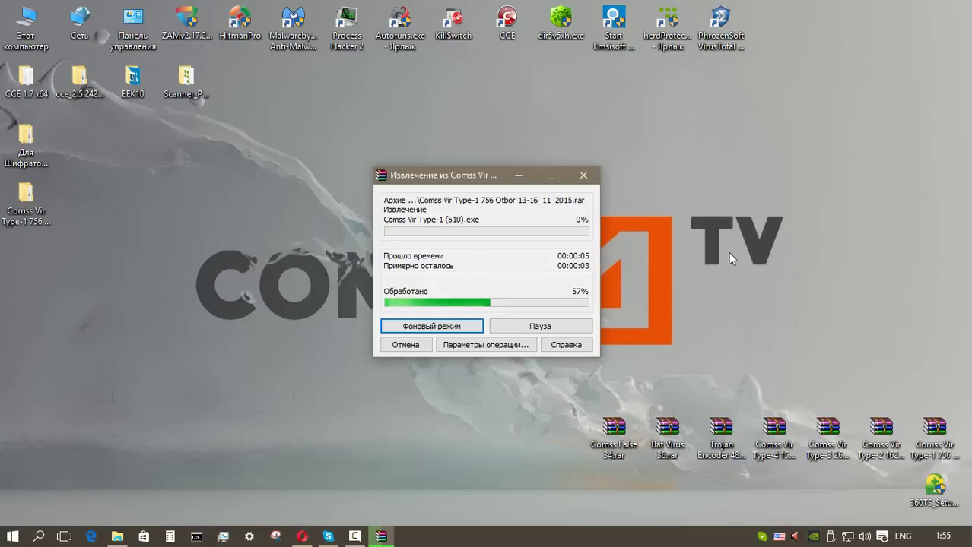
# Step: Extract the Comss Vir Type-2 and Comss Vir Type-3 archives into their own desktop folders, entering the archive password for each
pyautogui.click(757, 194)
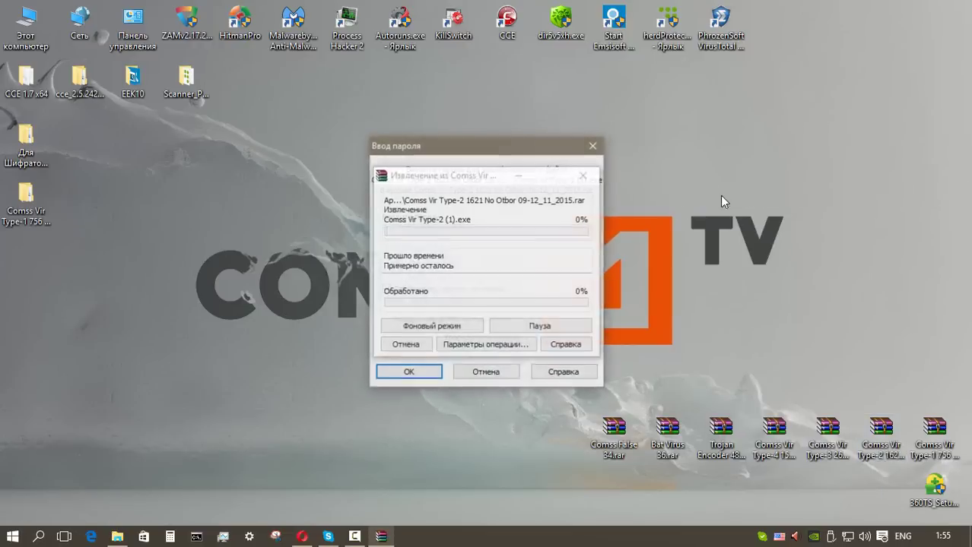
pyautogui.press('Return')
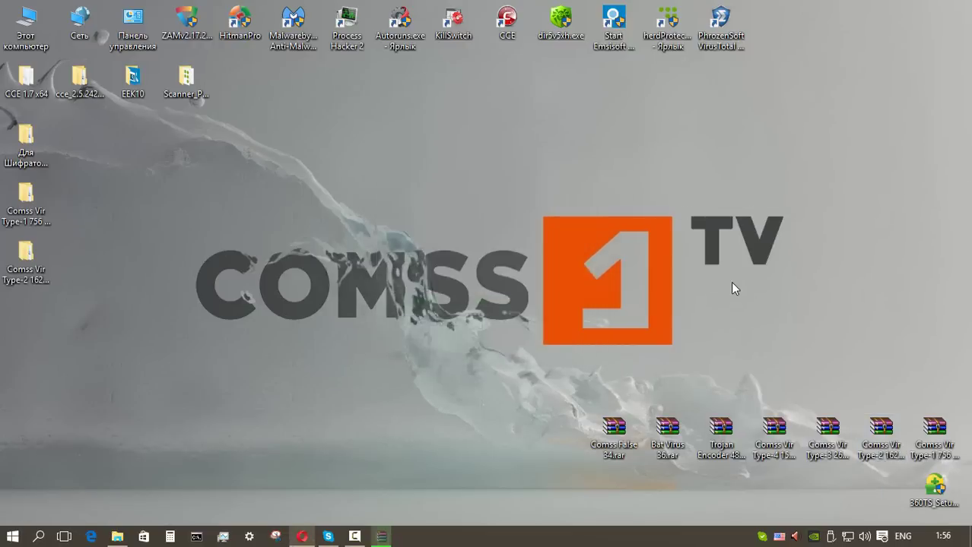
pyautogui.rightClick(827, 429)
pyautogui.click(761, 211)
pyautogui.press('Return')
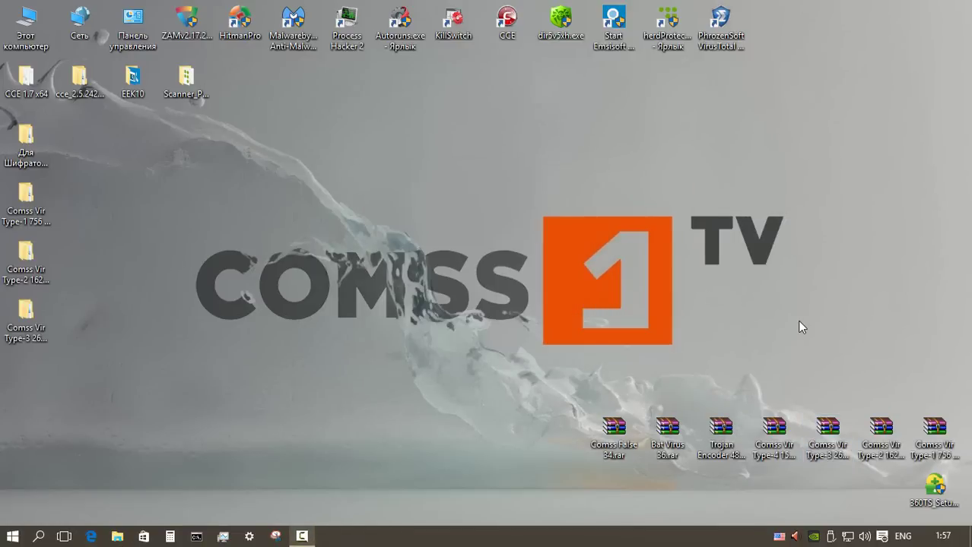
# Step: Extract the Comss Vir Type-4 and Trojan Encoder 482 archives into their own desktop folders, entering the archive password
pyautogui.rightClick(774, 429)
pyautogui.click(772, 210)
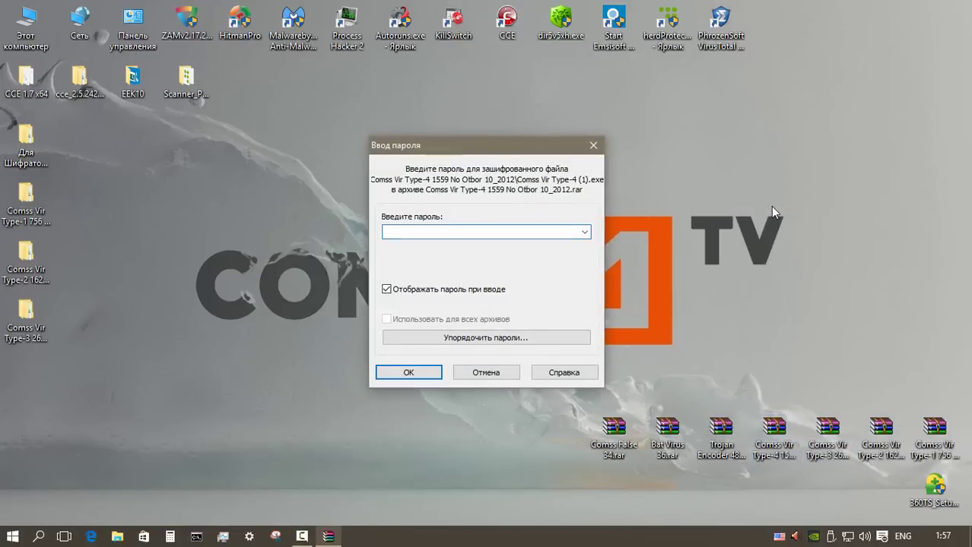
pyautogui.press('Return')
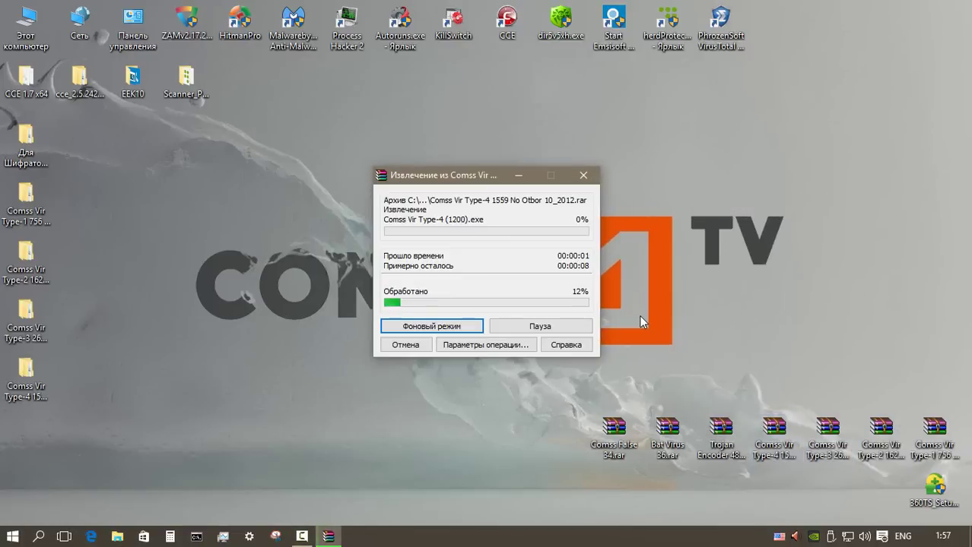
pyautogui.click(721, 429)
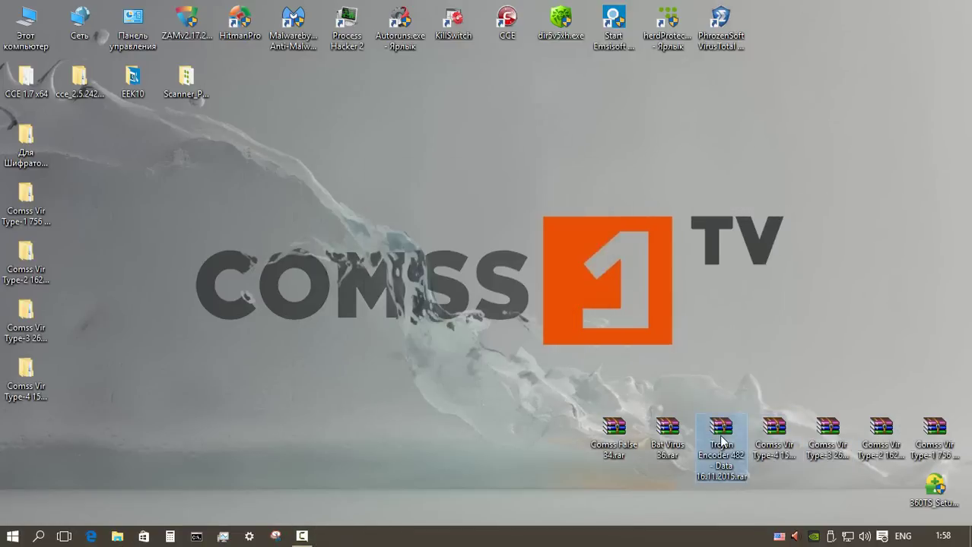
pyautogui.rightClick(721, 439)
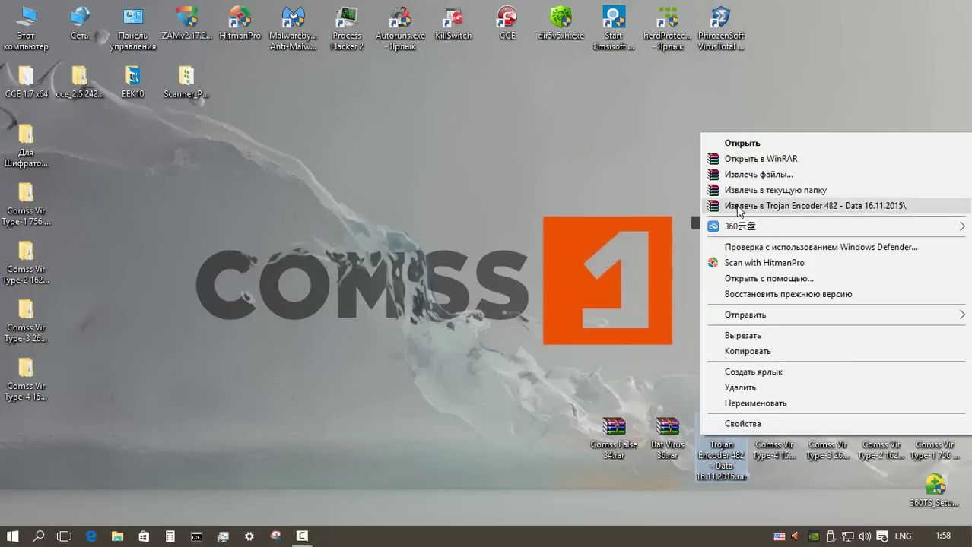
pyautogui.click(772, 209)
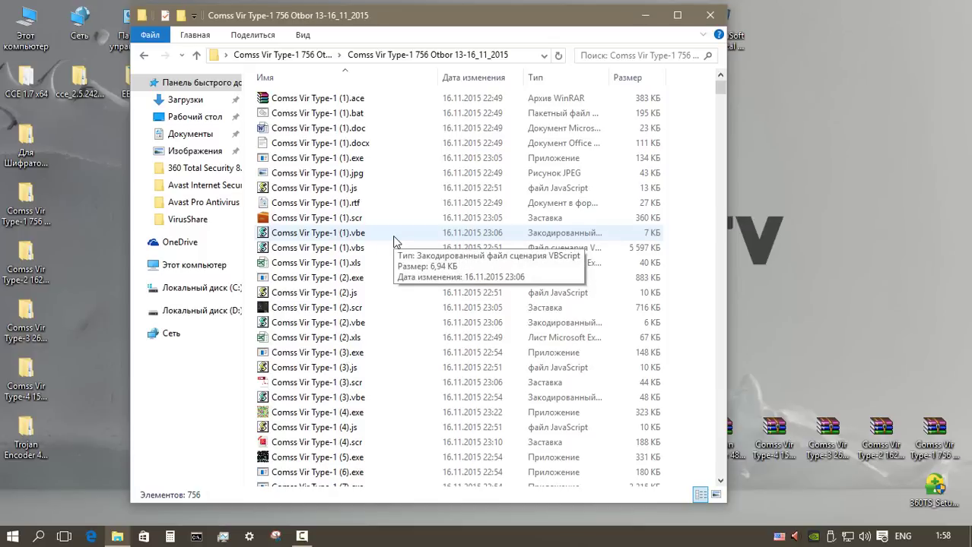
# Step: Close the Comss Vir Type-1 folder and inspect the contents of the inner Trojan Encoder 482 - Data 16.11.2015 folder
pyautogui.click(709, 16)
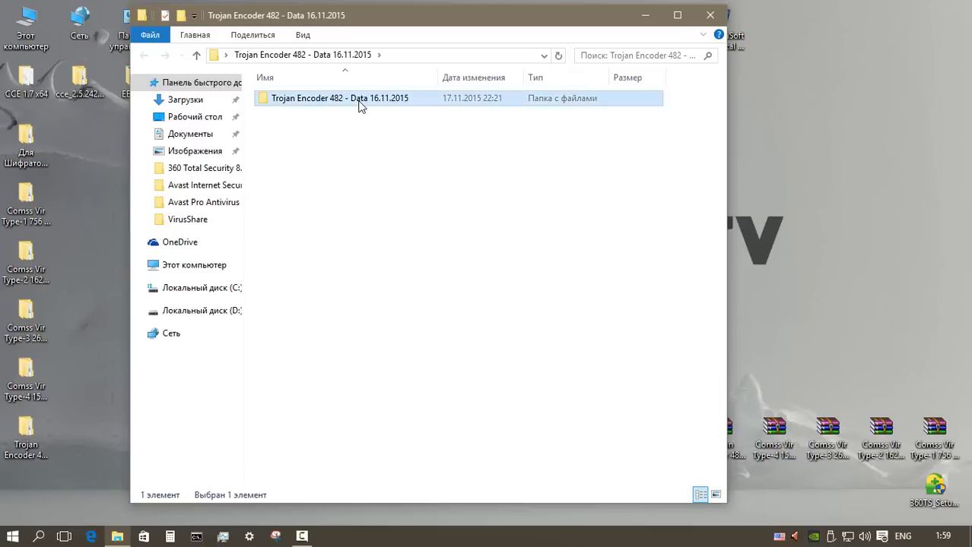
pyautogui.doubleClick(357, 106)
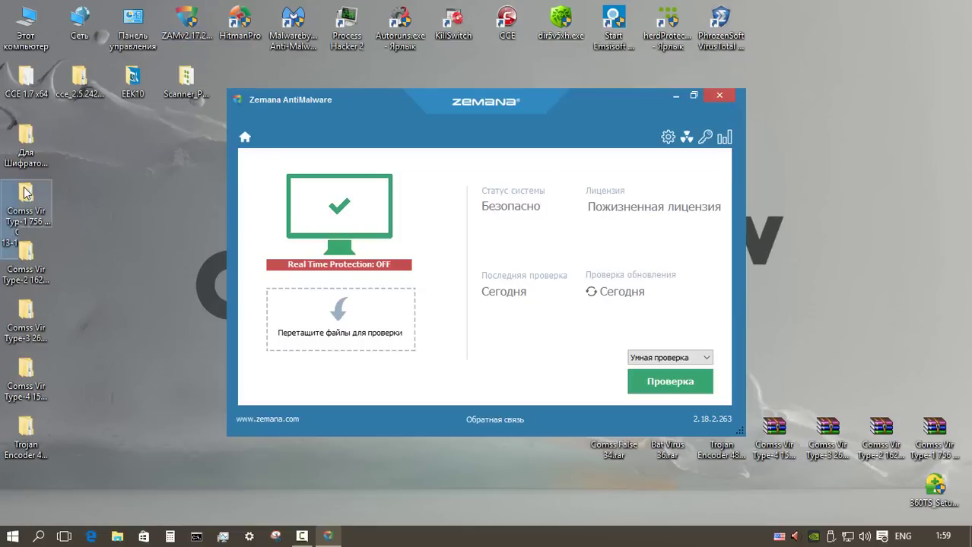
# Step: Scan each extracted sample folder separately in Zemana AntiMalware: Comss Vir Type-1, Type-2, Type-3, Type-4 and Trojan Encoder 482
pyautogui.moveTo(18, 200); pyautogui.dragTo(299, 299)
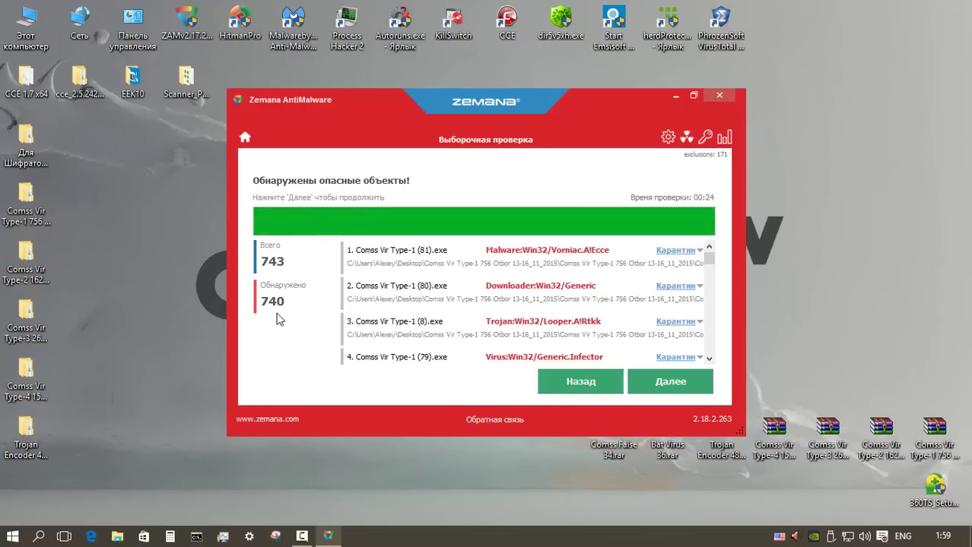
pyautogui.moveTo(26, 258); pyautogui.dragTo(321, 325)
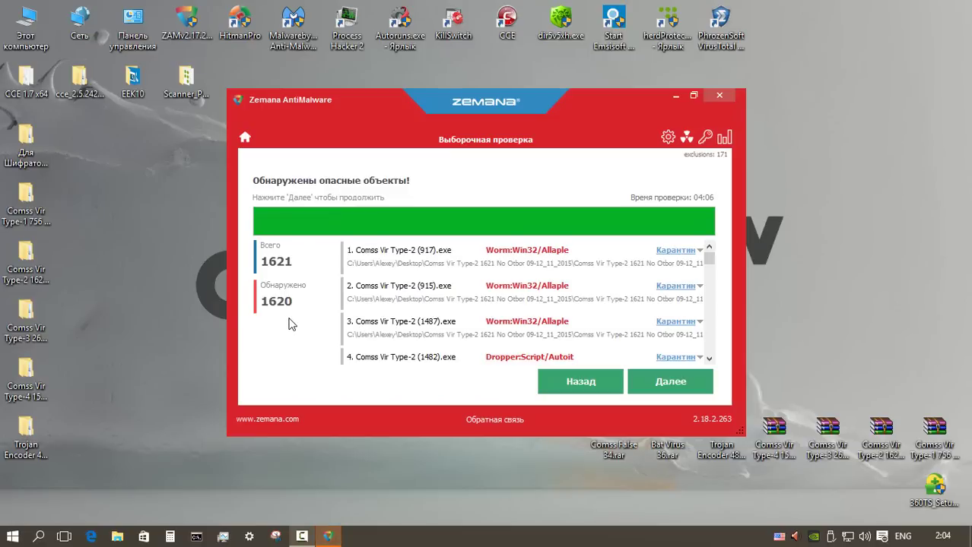
pyautogui.moveTo(26, 312); pyautogui.dragTo(326, 330)
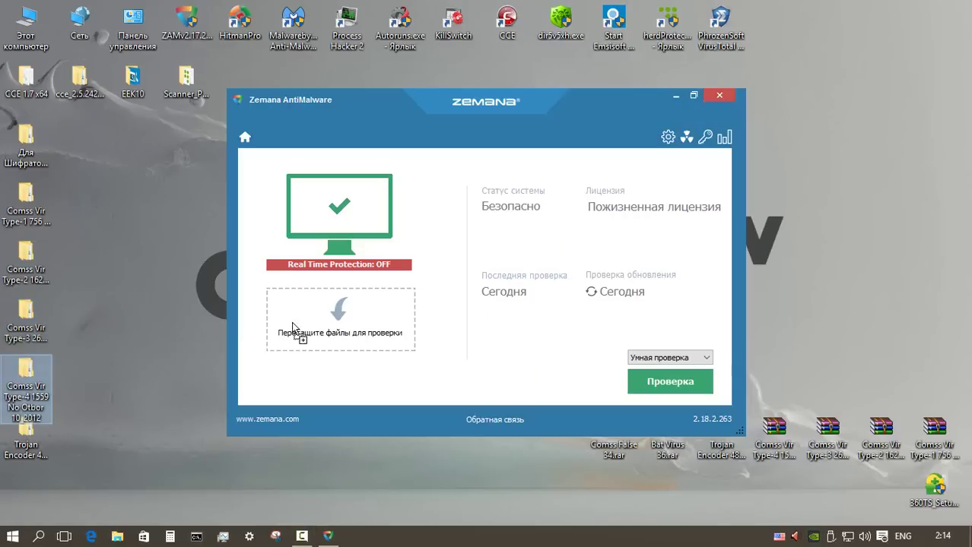
pyautogui.moveTo(315, 325); pyautogui.dragTo(309, 319)
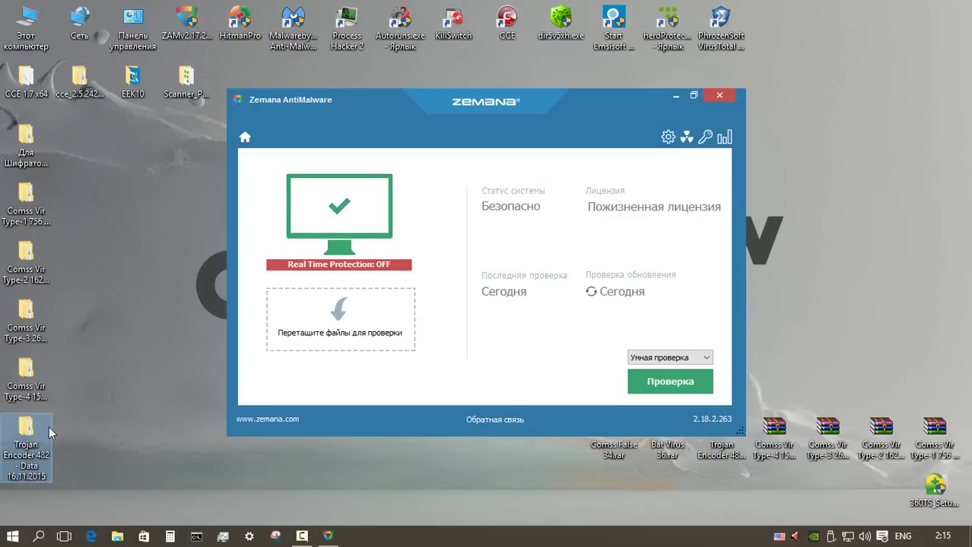
pyautogui.moveTo(36, 439); pyautogui.dragTo(320, 329)
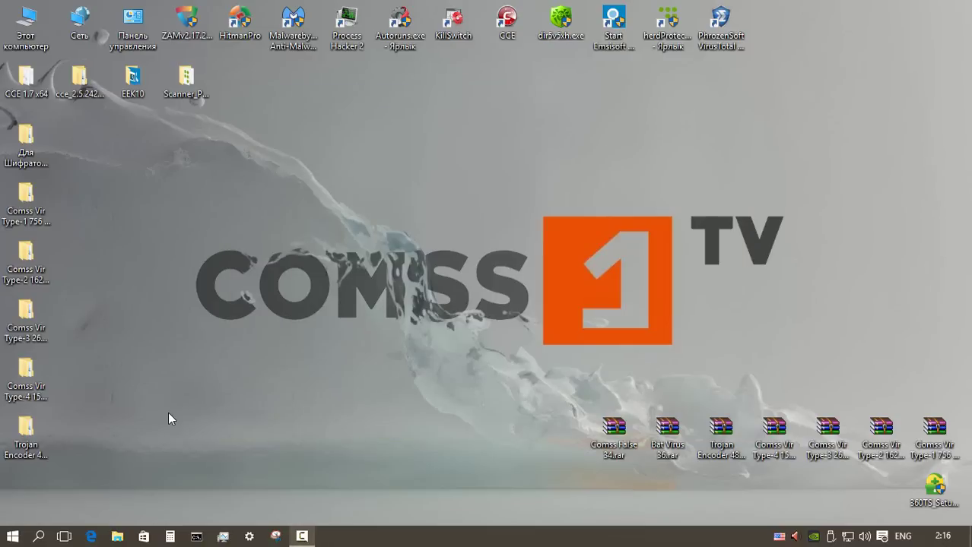
# Step: Delete the four Comss Vir Type folders and the Trojan Encoder 482 folder from the desktop
pyautogui.moveTo(120, 485); pyautogui.dragTo(4, 183)
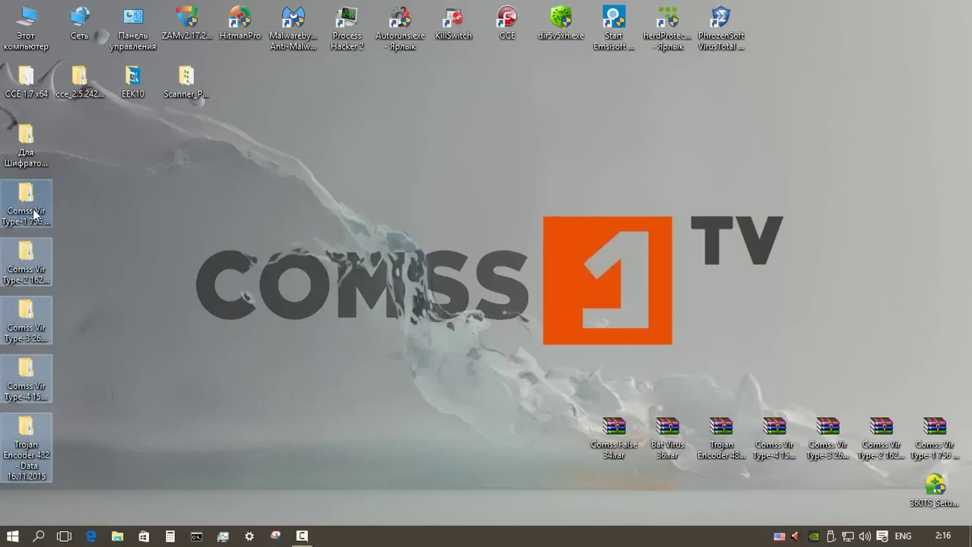
pyautogui.rightClick(28, 194)
pyautogui.click(92, 454)
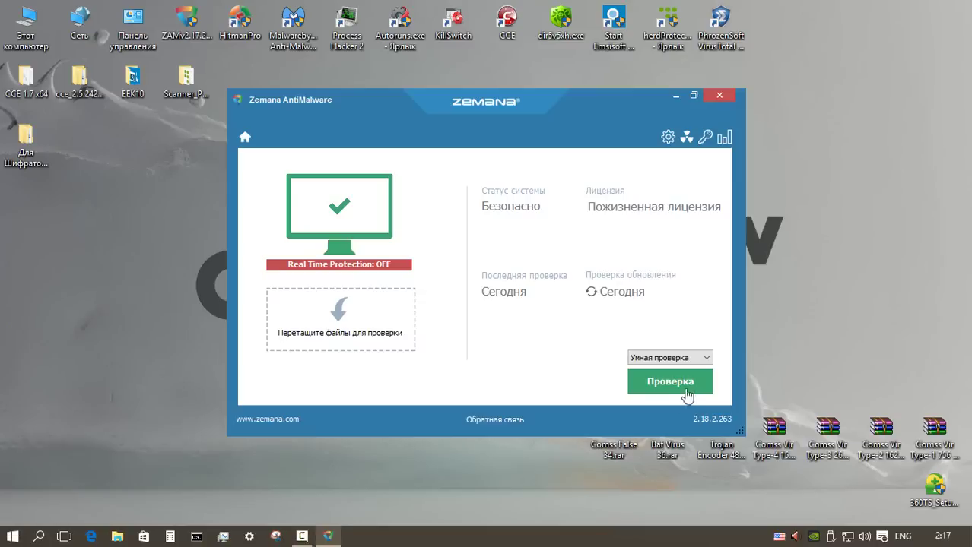
# Step: Start a system scan in Zemana AntiMalware and another one in HitmanPro
pyautogui.click(704, 358)
pyautogui.click(683, 386)
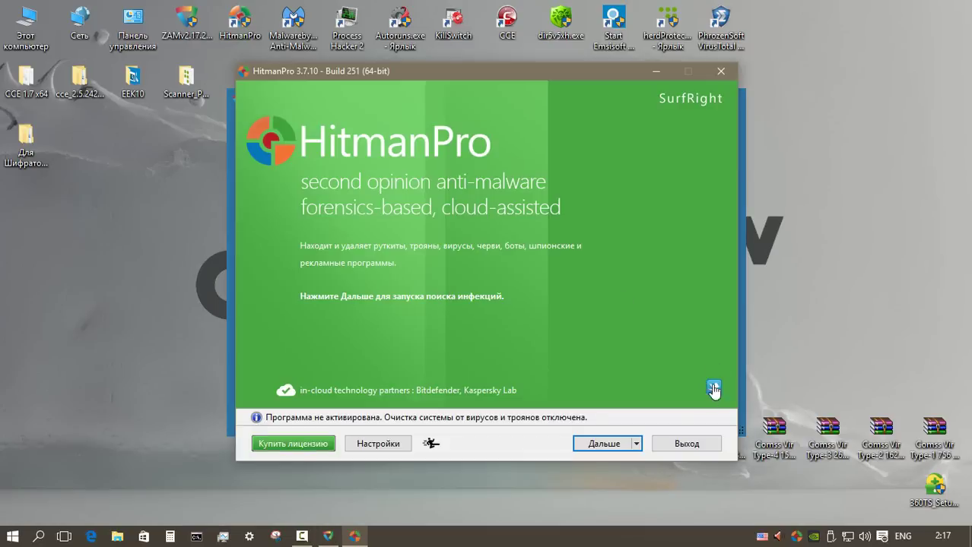
pyautogui.click(608, 504)
# Step: Run a quick scan in Malwarebytes Anti-Malware and close the finished HitmanPro scan
pyautogui.doubleClick(293, 27)
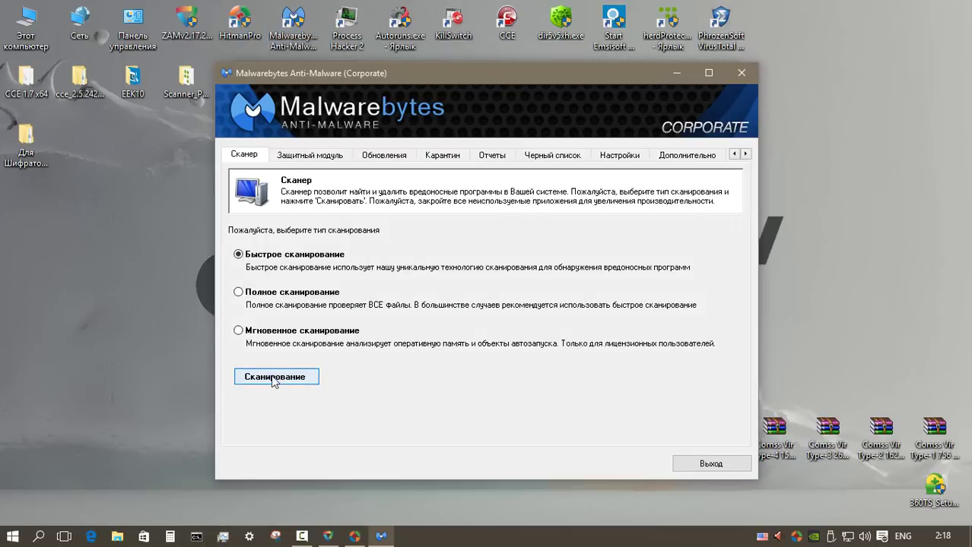
pyautogui.click(274, 378)
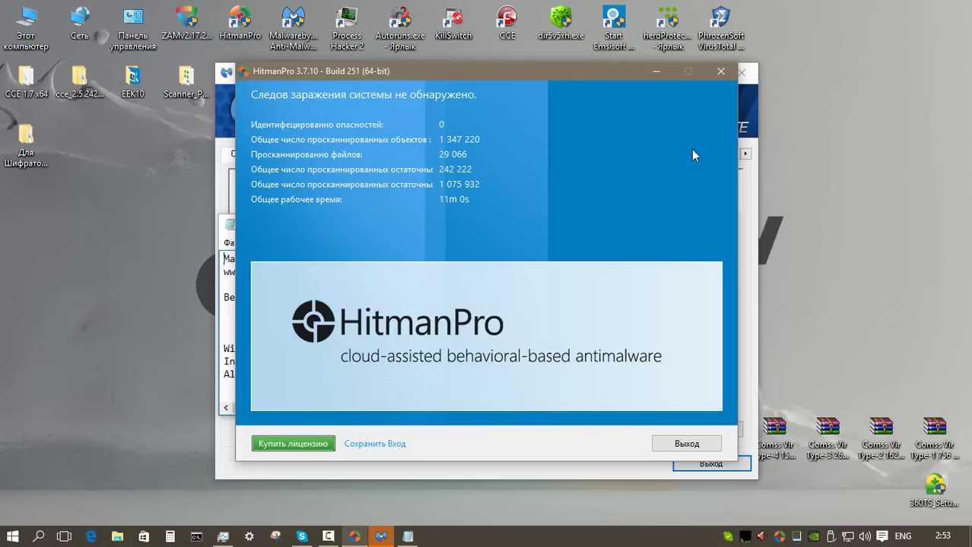
pyautogui.hotkey('alt', 'F4')
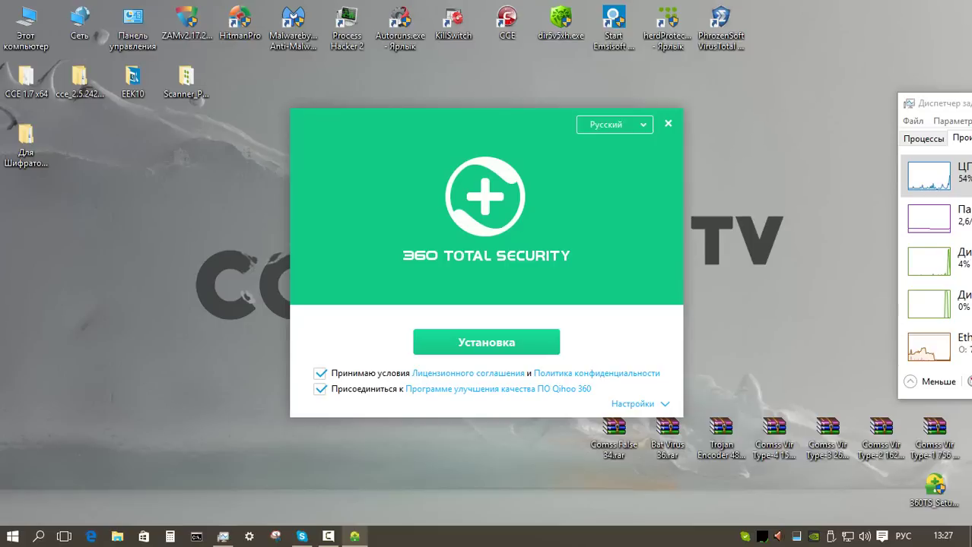
# Step: Check the installer settings, install 360 Total Security and launch it
pyautogui.click(629, 404)
pyautogui.click(523, 338)
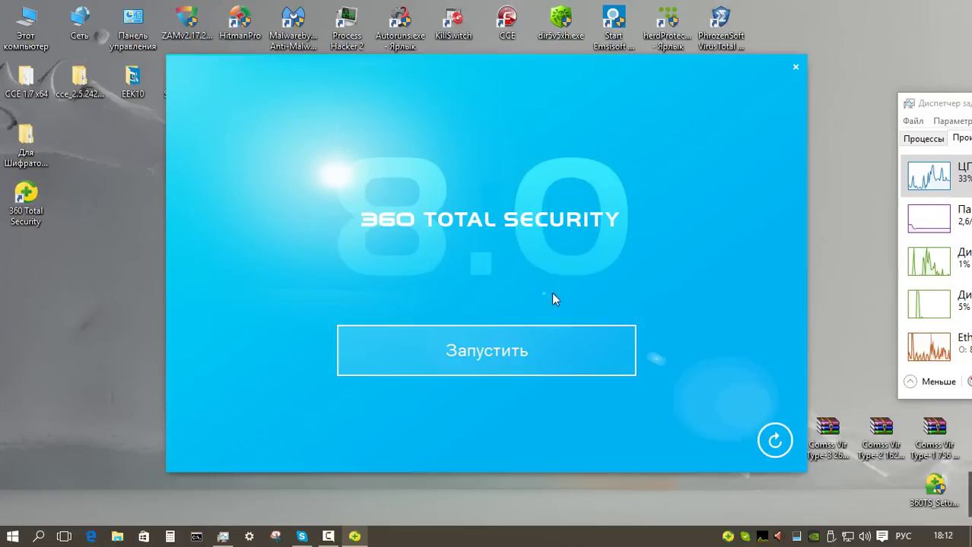
pyautogui.click(502, 350)
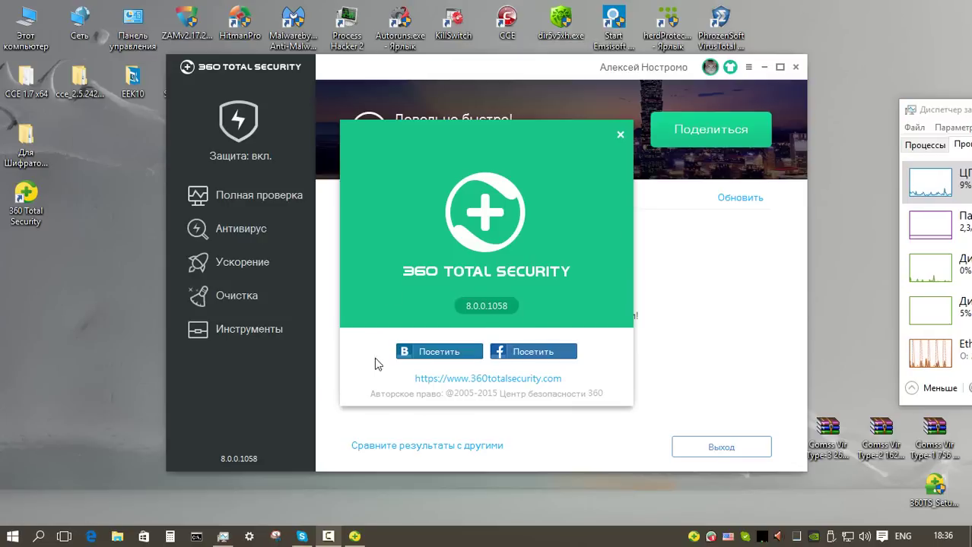
# Step: Close the About window and view the active components under Internet protection and System protection
pyautogui.click(620, 134)
pyautogui.click(236, 145)
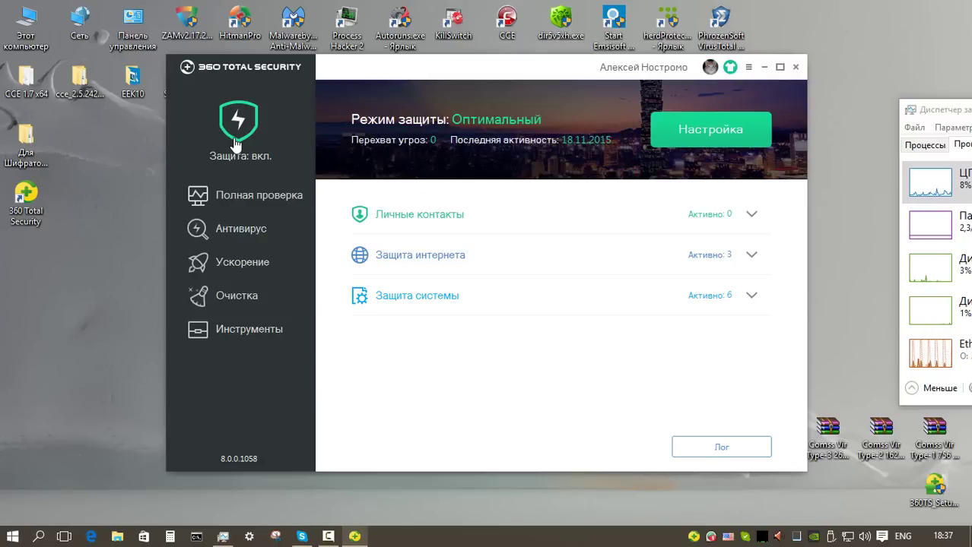
pyautogui.click(753, 257)
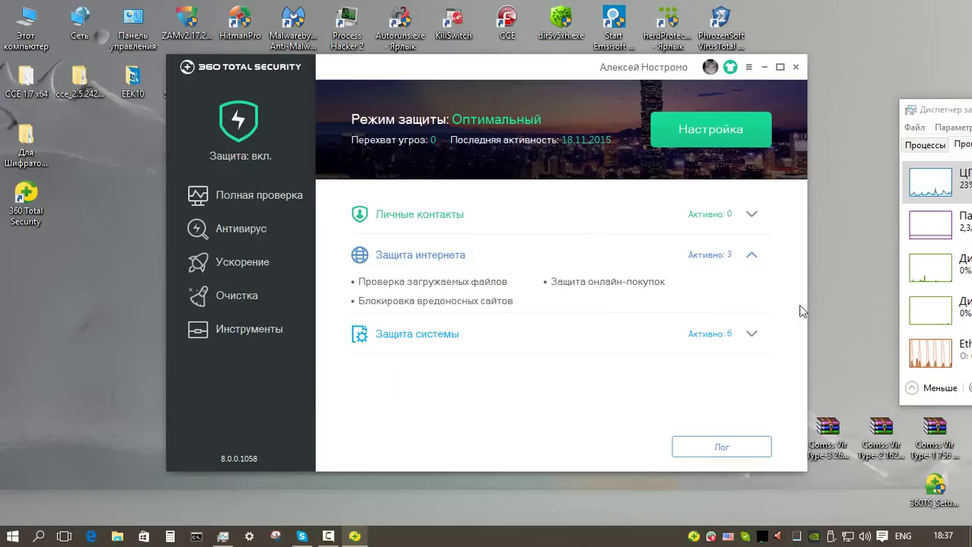
pyautogui.click(752, 336)
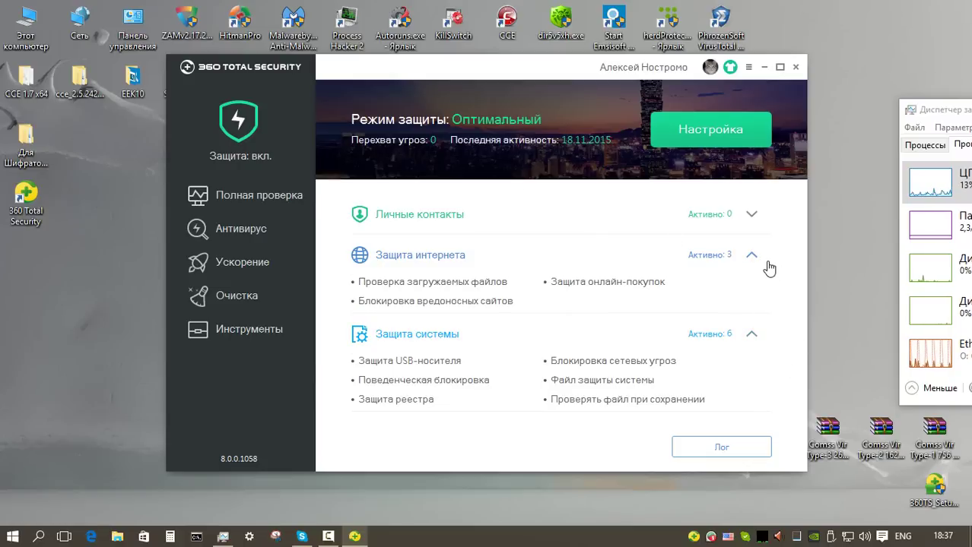
# Step: Review the antivirus scan options and the tools collection, including the status page of the Sandbox
pyautogui.click(228, 226)
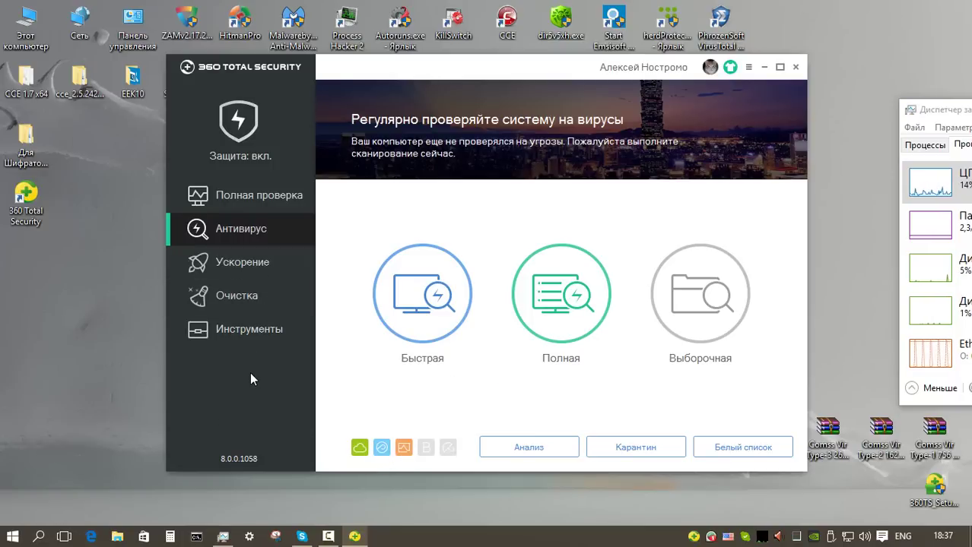
pyautogui.click(248, 329)
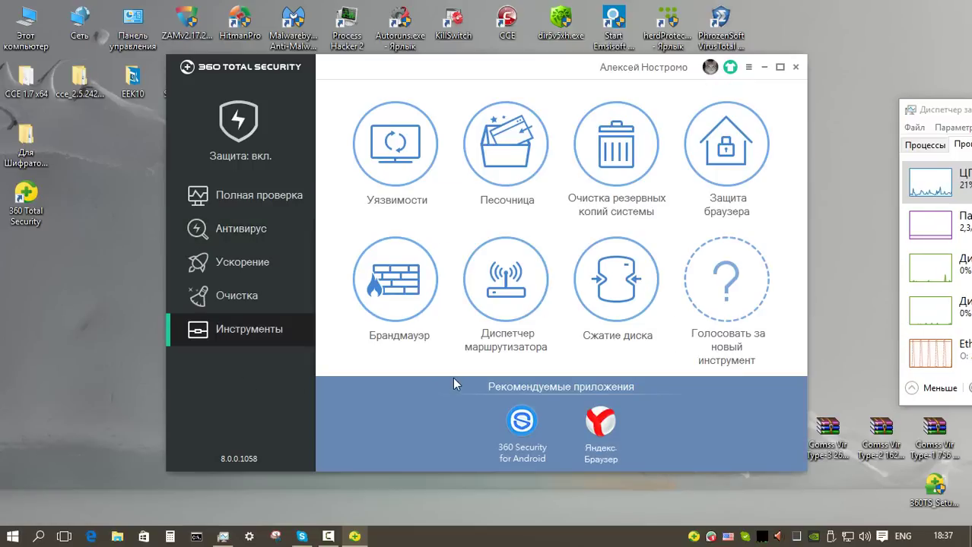
pyautogui.click(409, 148)
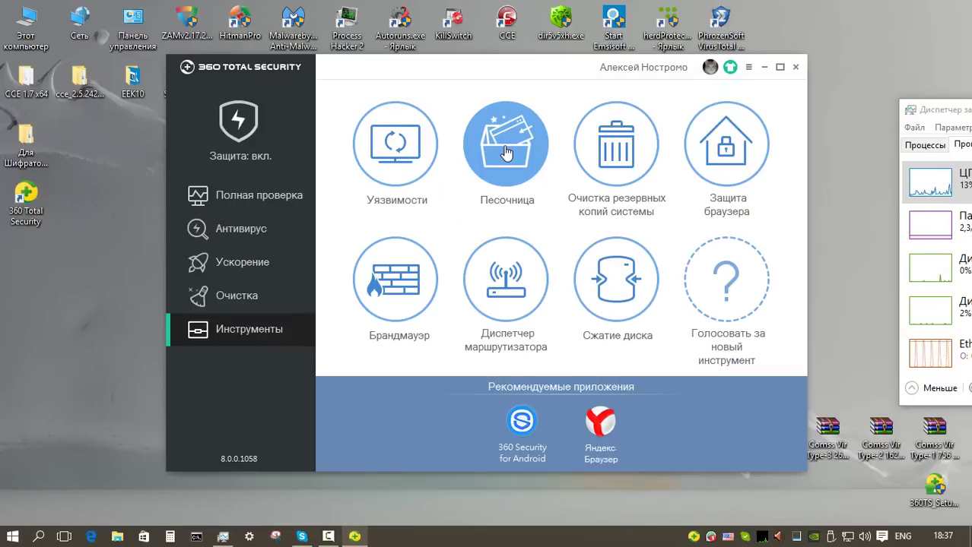
pyautogui.click(506, 152)
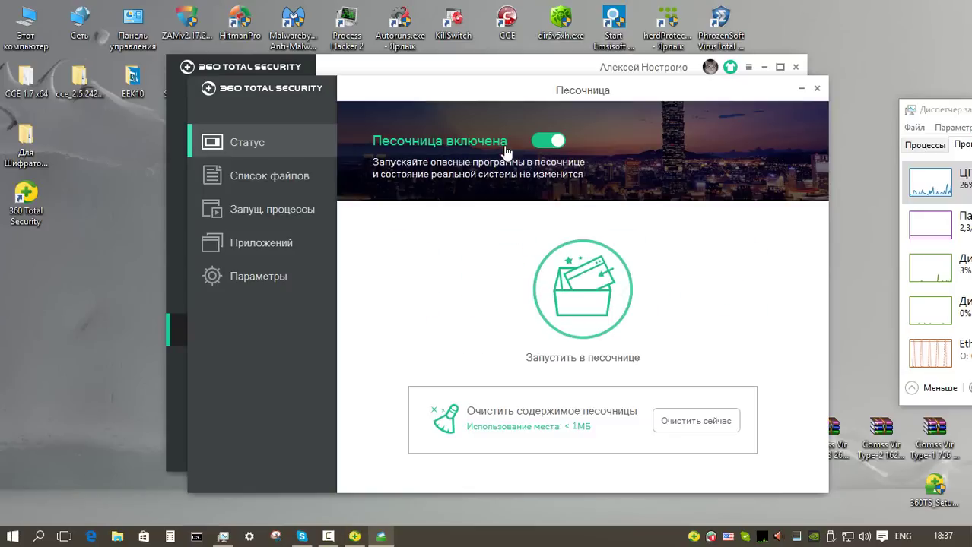
pyautogui.click(816, 89)
# Step: View the browser protection settings and the GlassWire firewall's traffic graph, closing each window after viewing
pyautogui.click(730, 149)
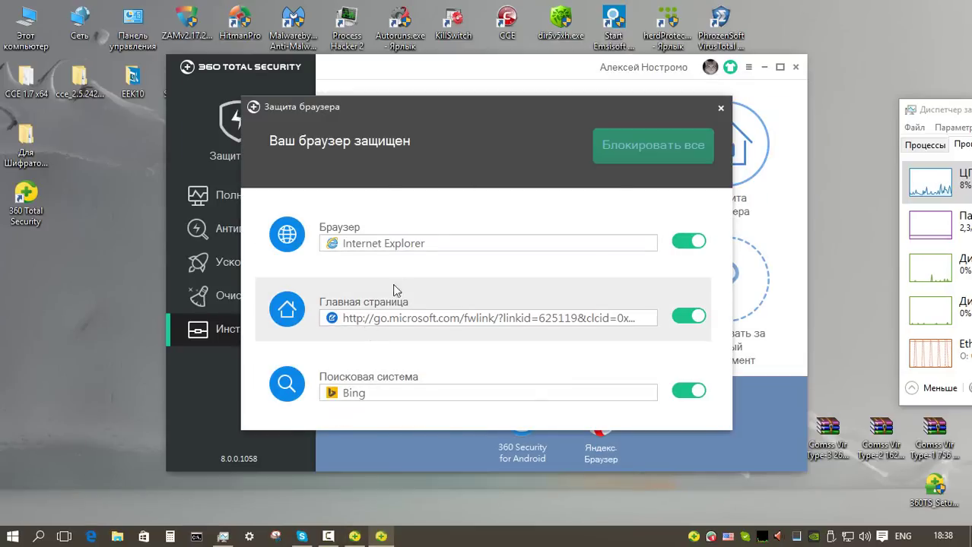
pyautogui.press('Escape')
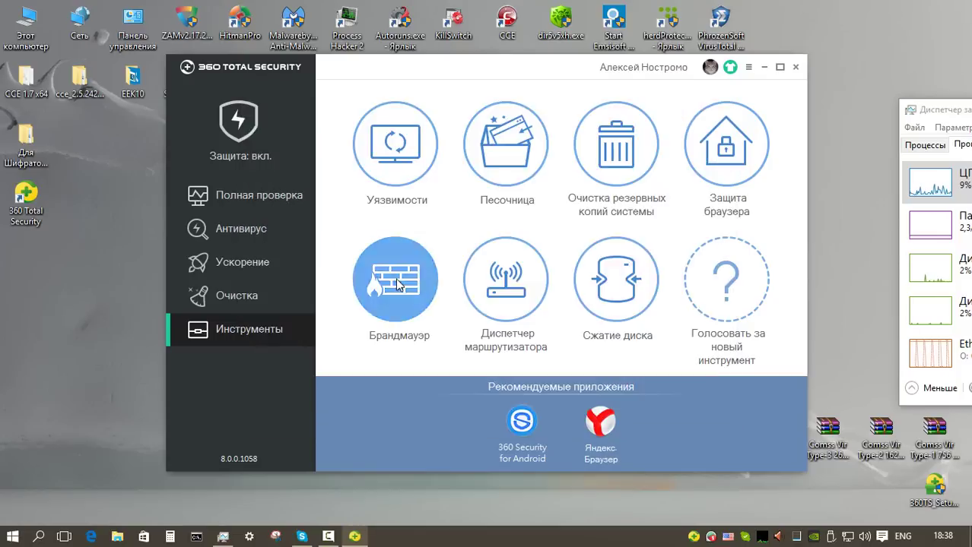
pyautogui.click(397, 284)
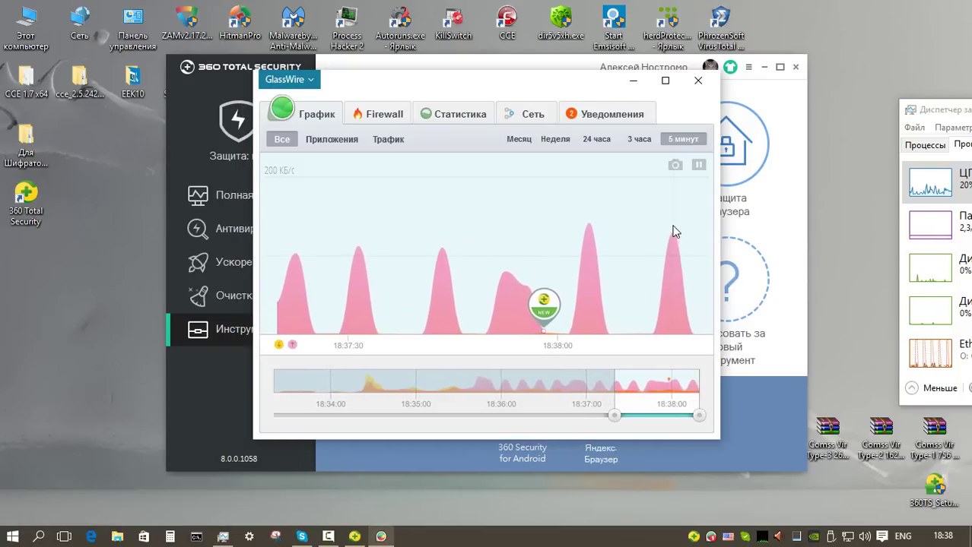
pyautogui.hotkey('alt', 'F4')
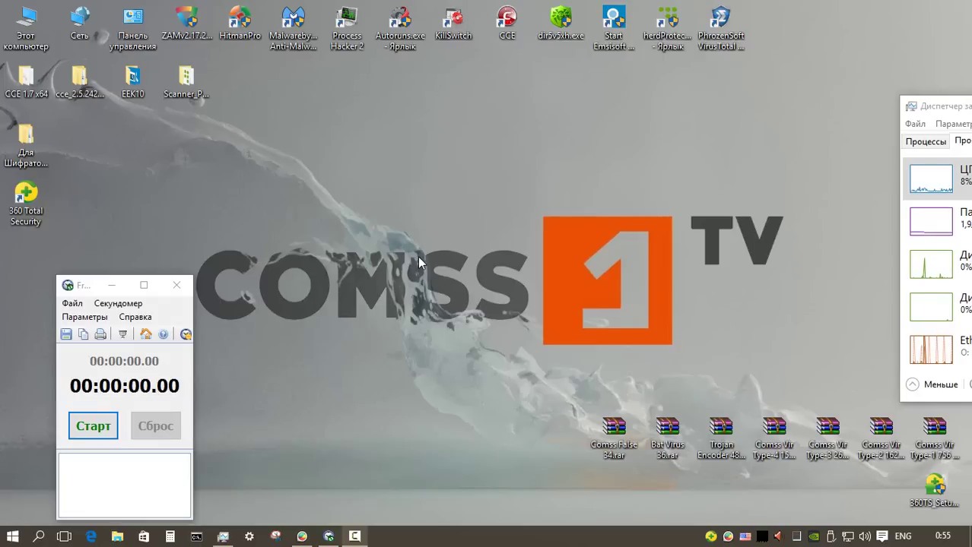
# Step: Extract the Comss Vir Type-1 756 Otbor 13-16_11_2015 archive to a desktop folder while the stopwatch runs
pyautogui.doubleClick(934, 427)
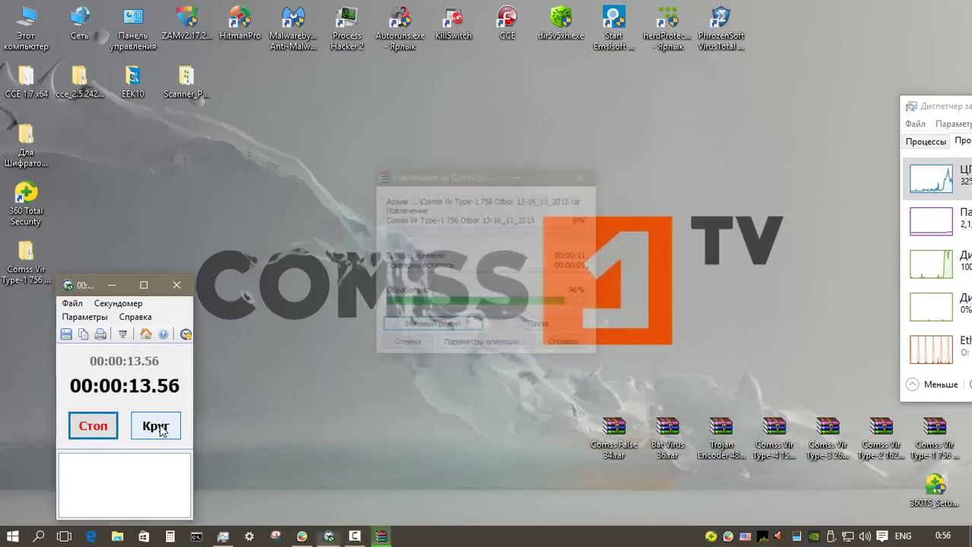
# Step: Record a lap and stop the stopwatch, then view the properties of the extracted Comss Vir Type-1 756 folder
pyautogui.click(156, 425)
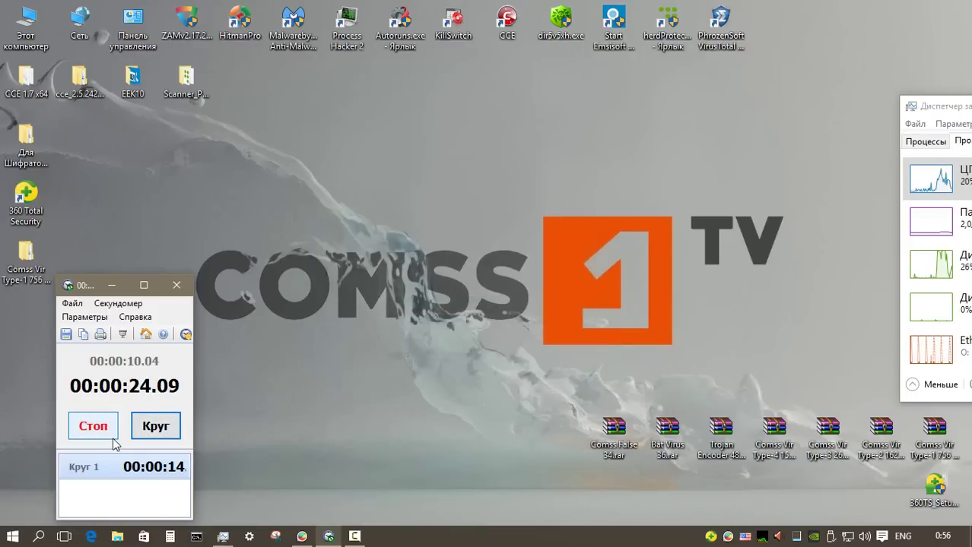
pyautogui.click(90, 427)
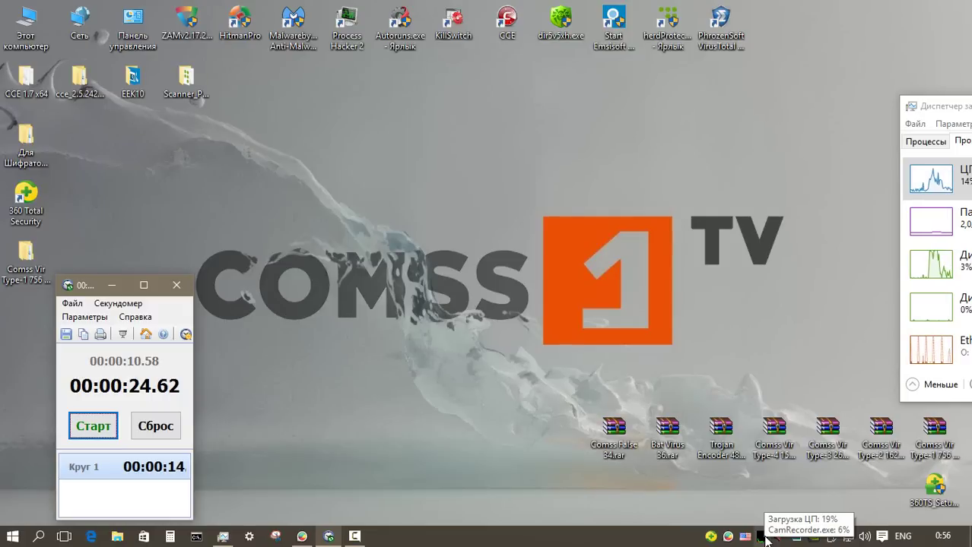
pyautogui.rightClick(26, 255)
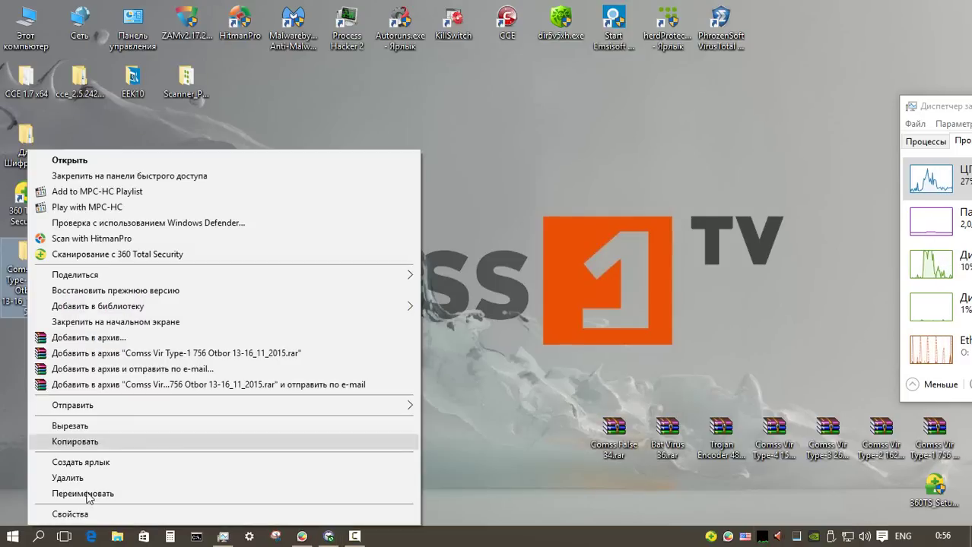
pyautogui.click(84, 514)
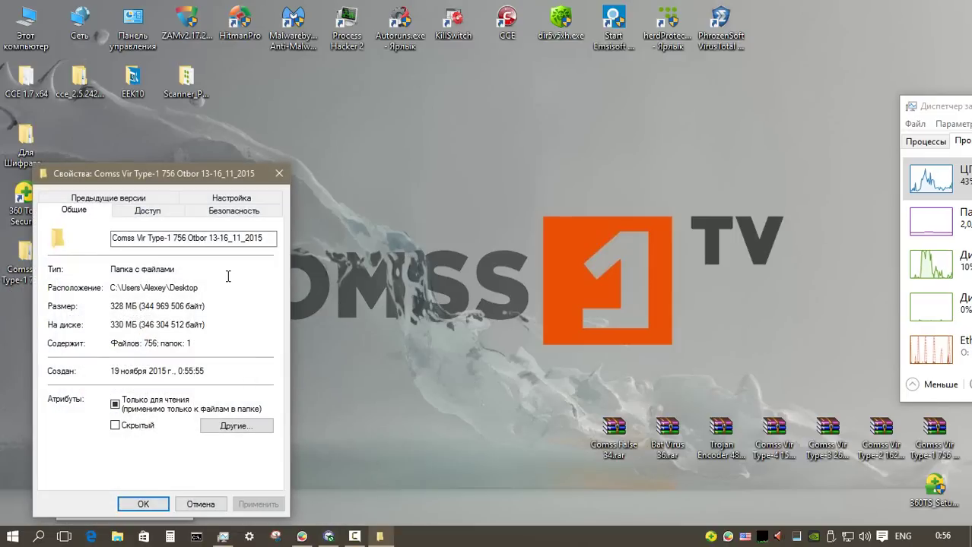
pyautogui.click(279, 173)
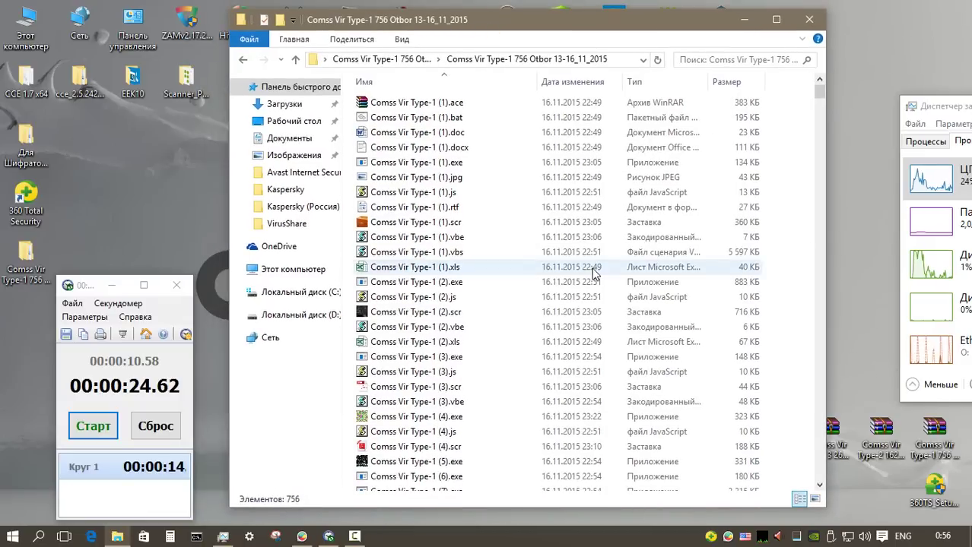
# Step: Look through the sample files in the inner Comss Vir Type-1 756 Otbor 13-16_11_2015 folder
pyautogui.scroll(-20, 819, 426)
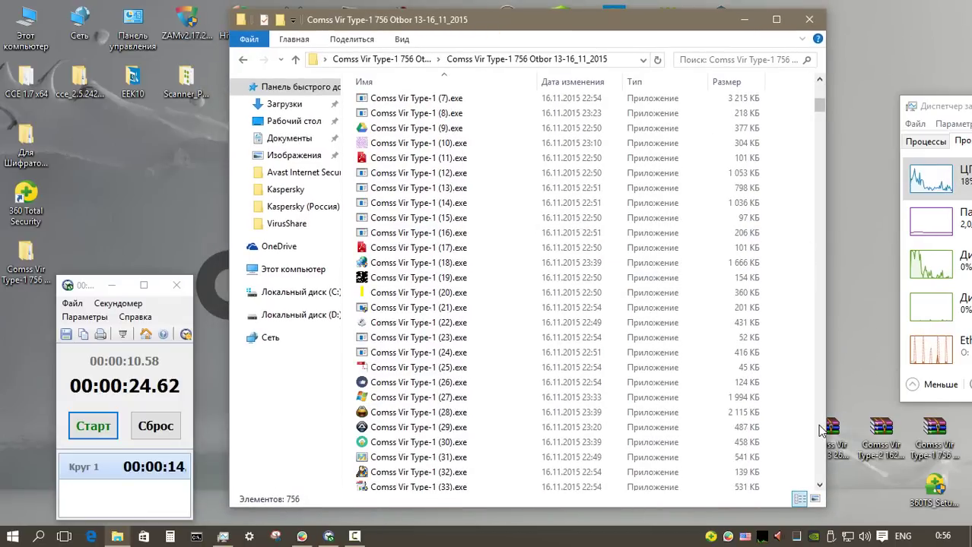
pyautogui.click(817, 424)
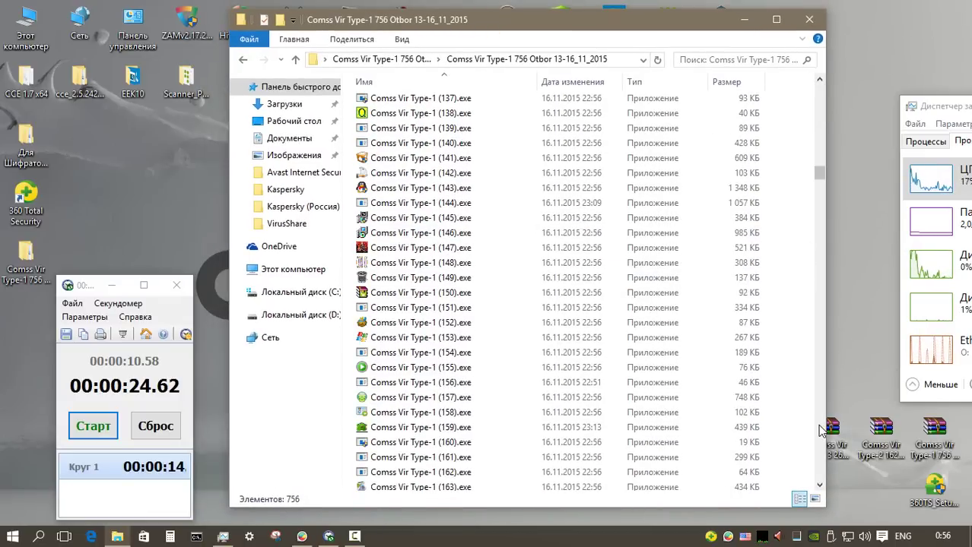
pyautogui.click(819, 424)
pyautogui.click(819, 430)
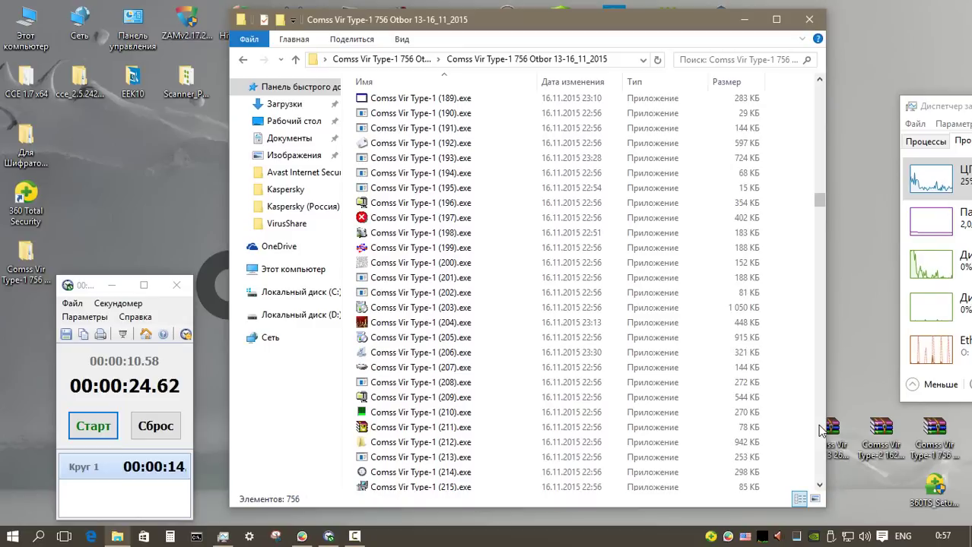
pyautogui.click(819, 430)
pyautogui.click(819, 430)
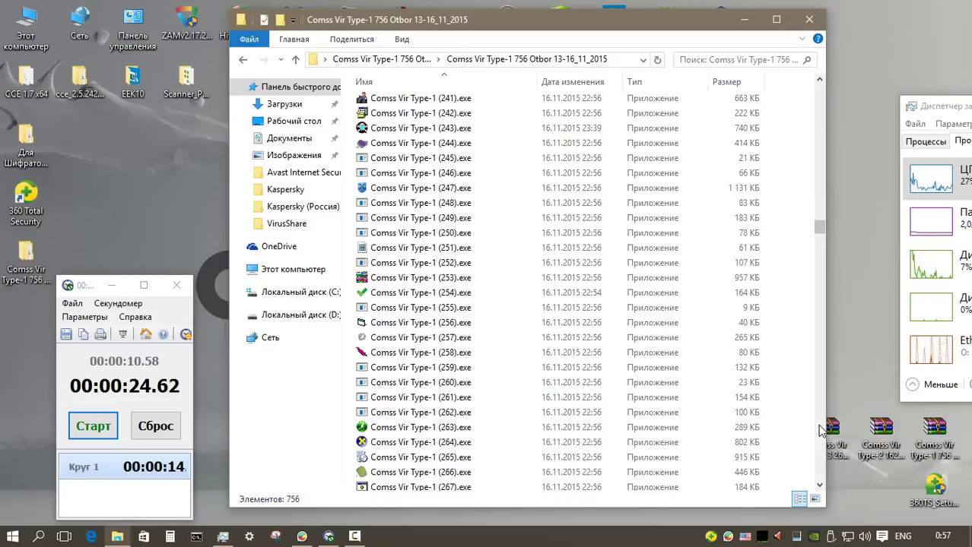
pyautogui.click(819, 430)
# Step: Scan the inner Comss Vir Type-1 756 Otbor 13-16_11_2015 folder with 360 Total Security and time the scan with the stopwatch
pyautogui.press('BackSpace')
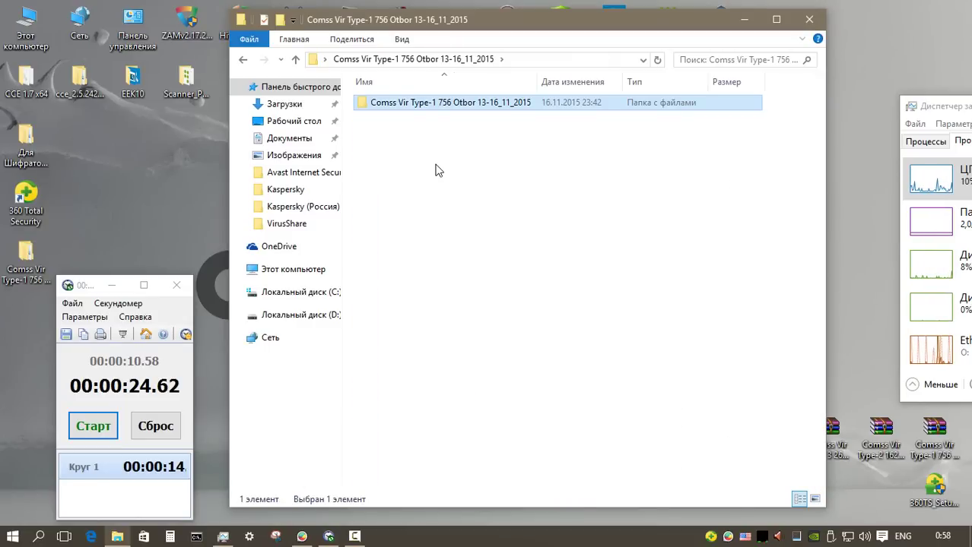
pyautogui.rightClick(446, 107)
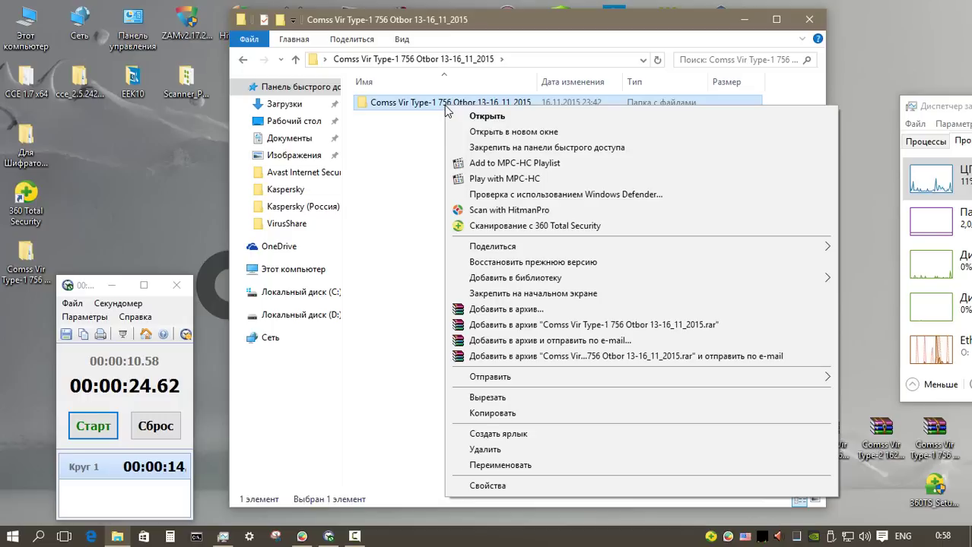
pyautogui.click(534, 227)
pyautogui.press('space')
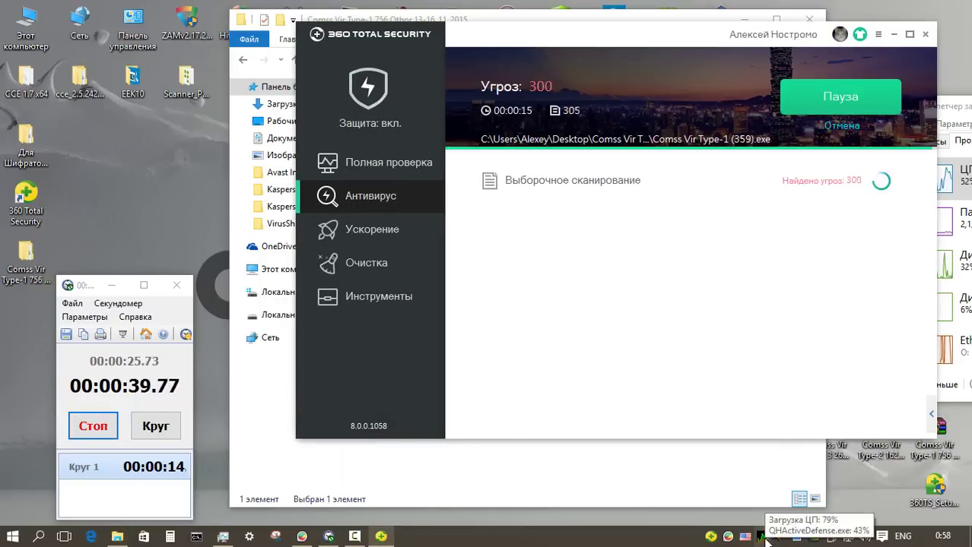
pyautogui.press('space')
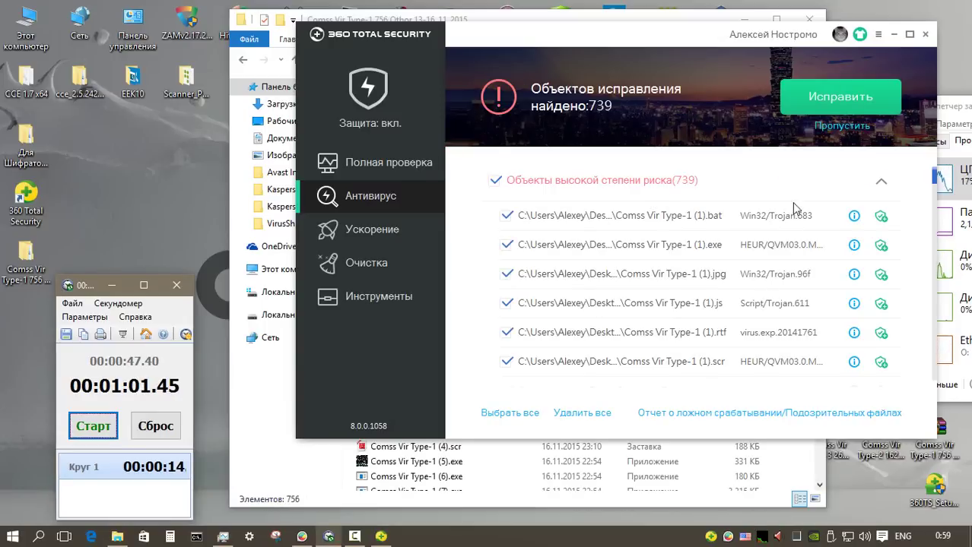
# Step: Fix all detected high-risk objects, time the repair with the stopwatch and finish the scan report
pyautogui.click(831, 103)
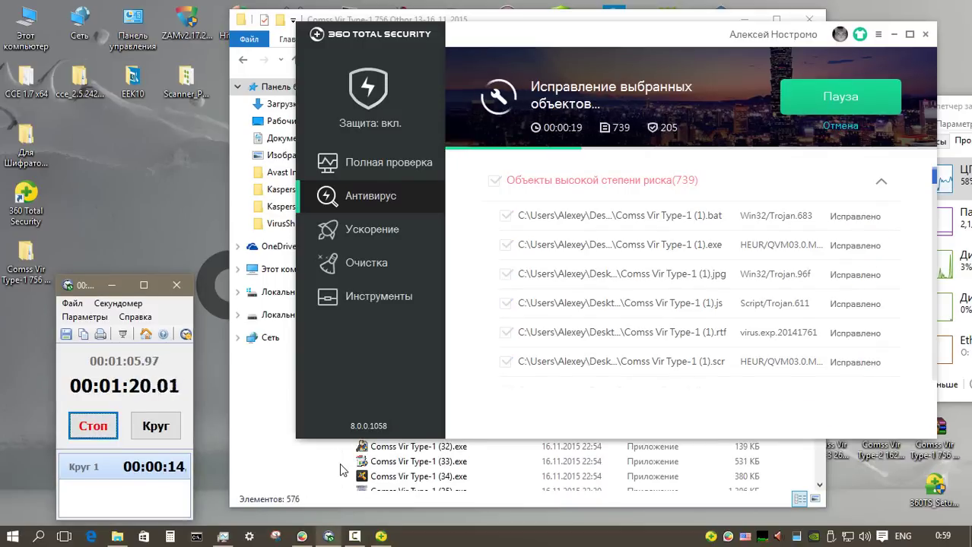
pyautogui.moveTo(764, 541)
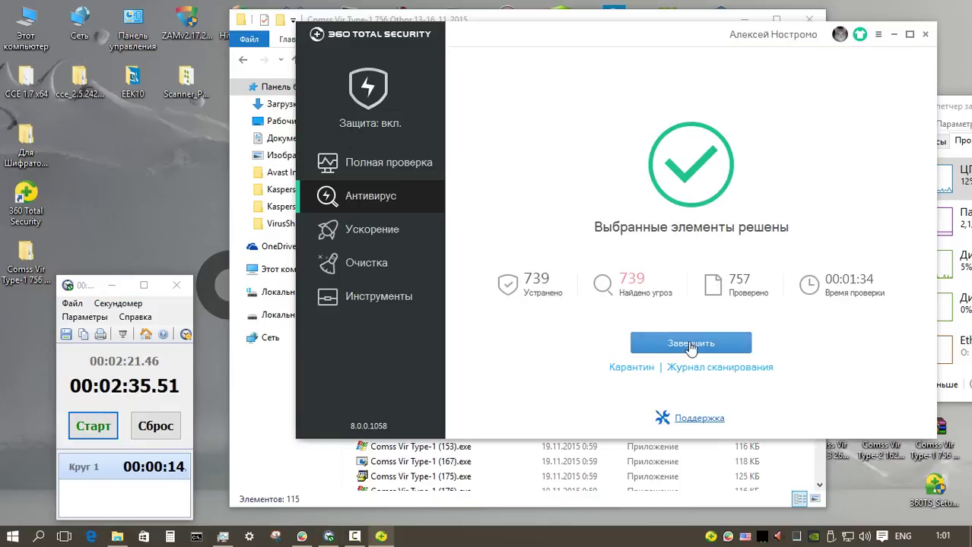
pyautogui.click(690, 341)
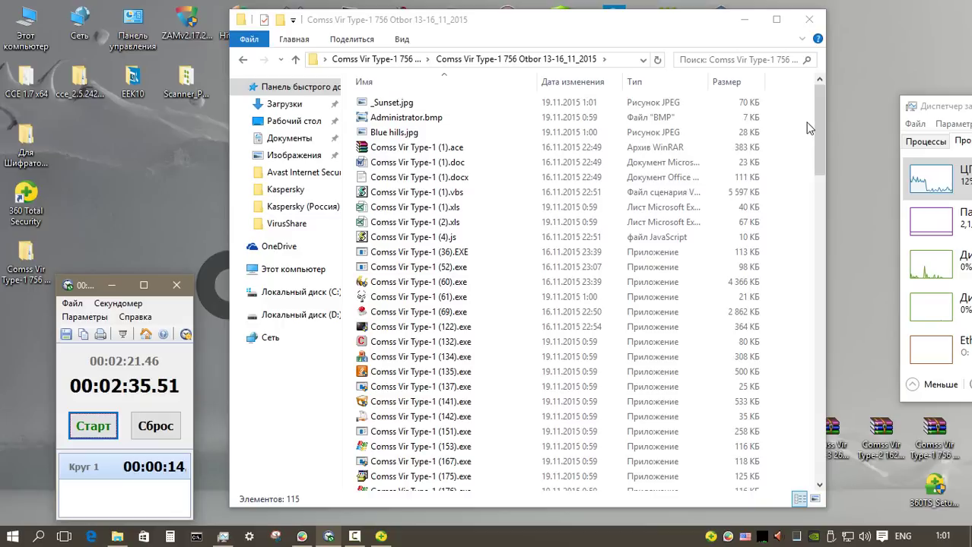
# Step: Delete _Sunset.jpg, Administrator.bmp, Blue hills.jpg and the extra files listed after the Comss Vir Type-1 samples
pyautogui.moveTo(818, 123); pyautogui.dragTo(823, 464)
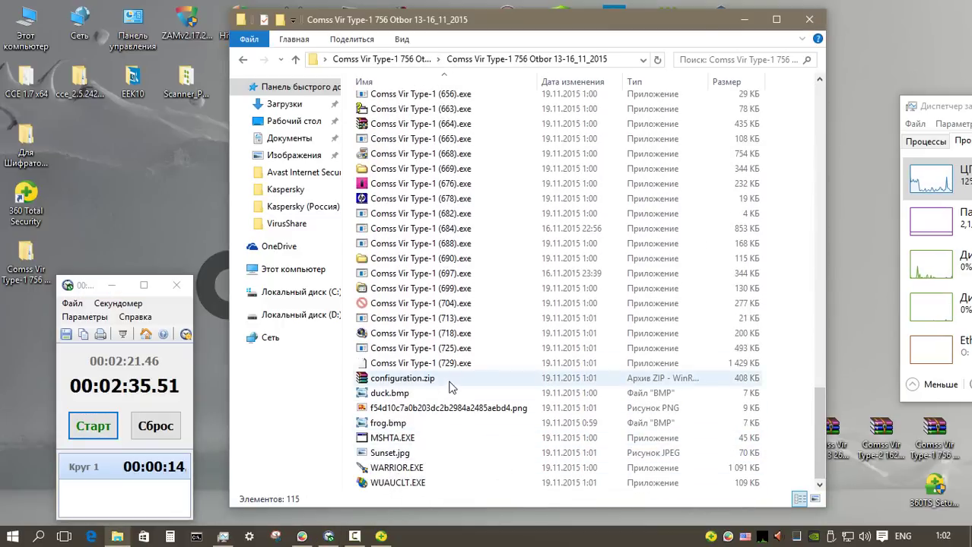
pyautogui.press('Home')
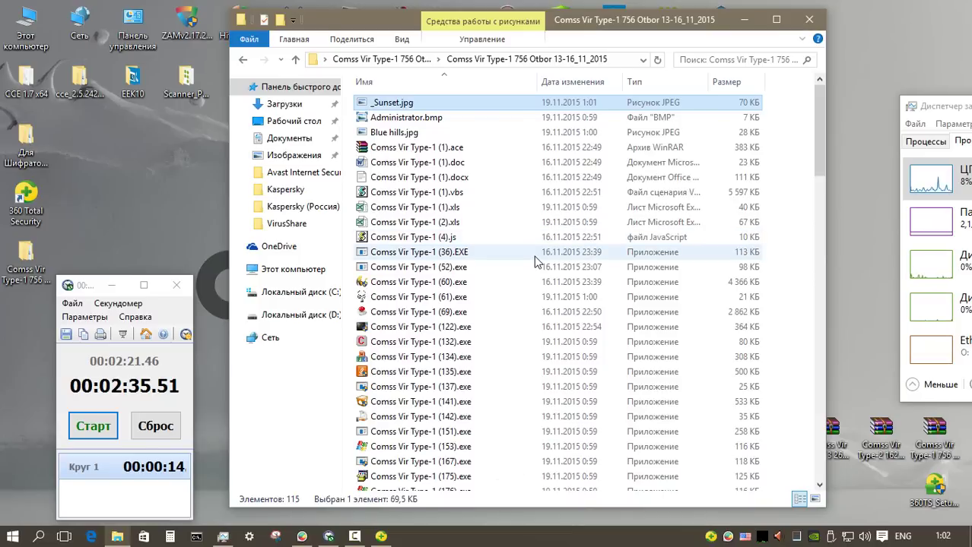
pyautogui.hotkey('shift', 'Down')
pyautogui.hotkey('shift', 'Down')
pyautogui.press('Delete')
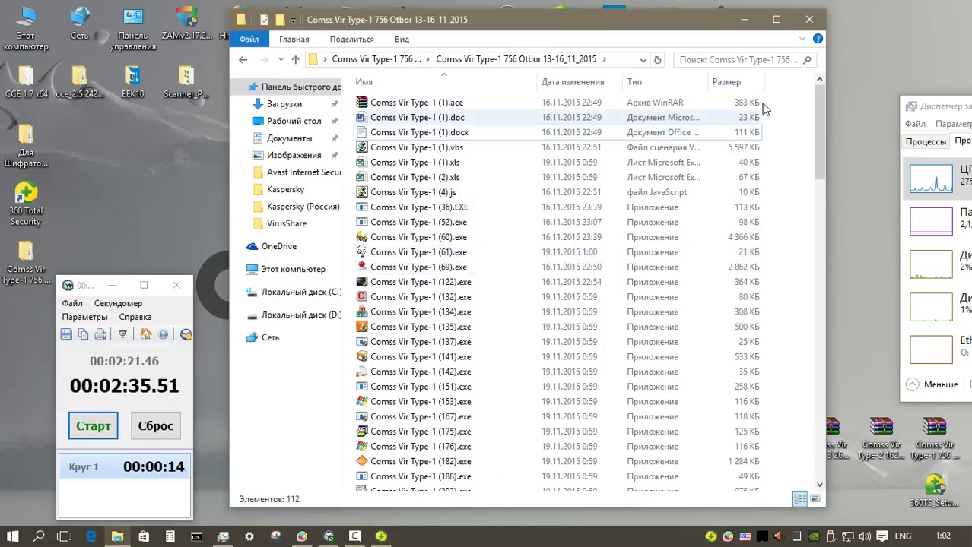
pyautogui.scroll(-20, 517, 296)
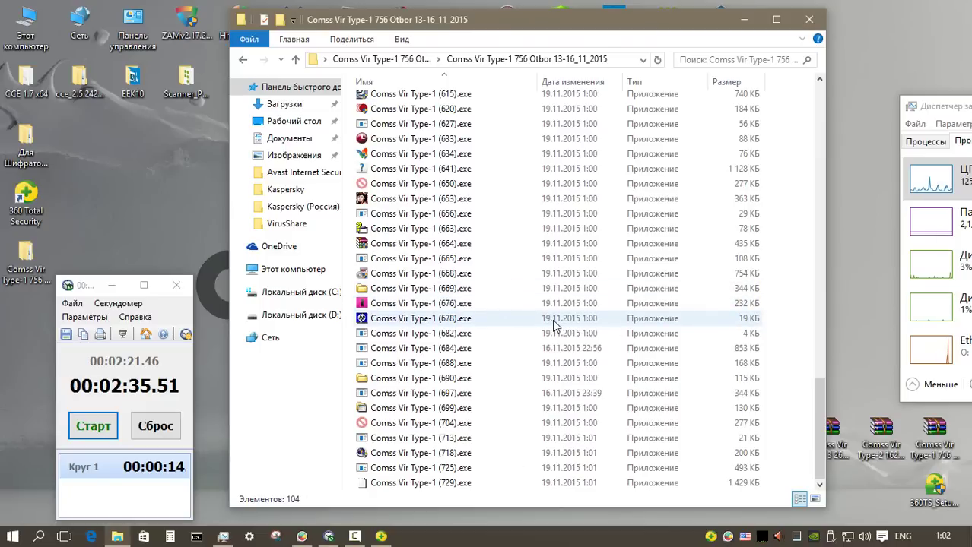
pyautogui.moveTo(820, 429); pyautogui.dragTo(826, 135)
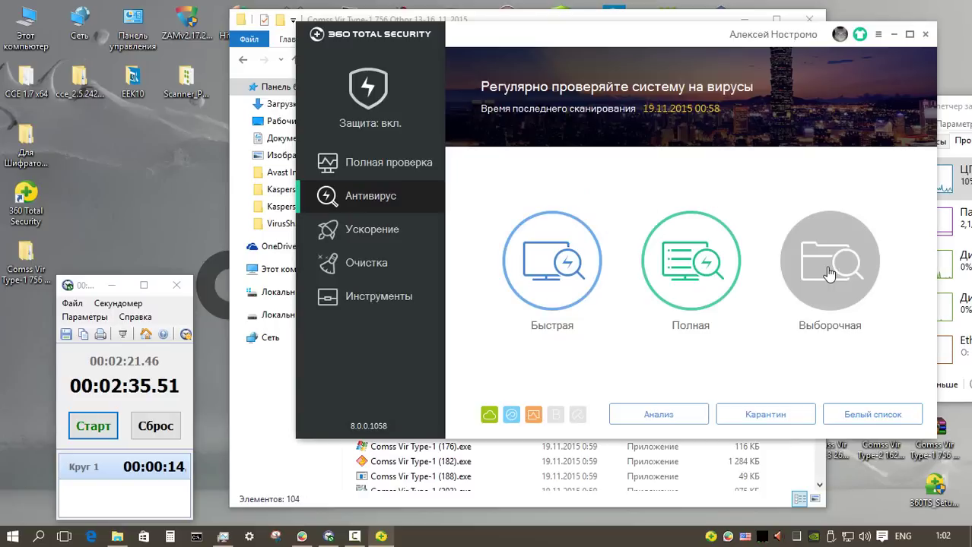
# Step: Run a custom scan of the desktop folder Comss Vir Type-1 756 Otbor 13-16_11_2015, timing it with the stopwatch
pyautogui.click(828, 274)
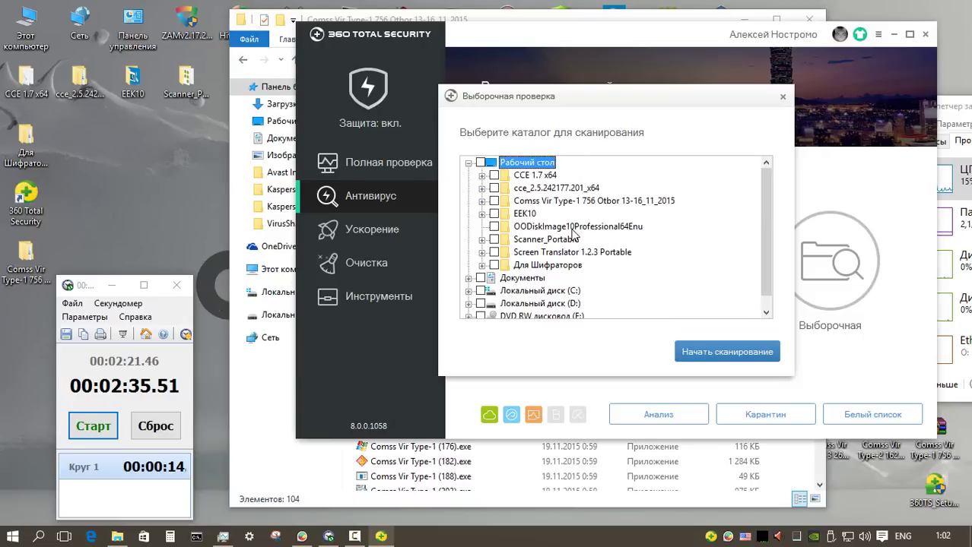
pyautogui.click(506, 202)
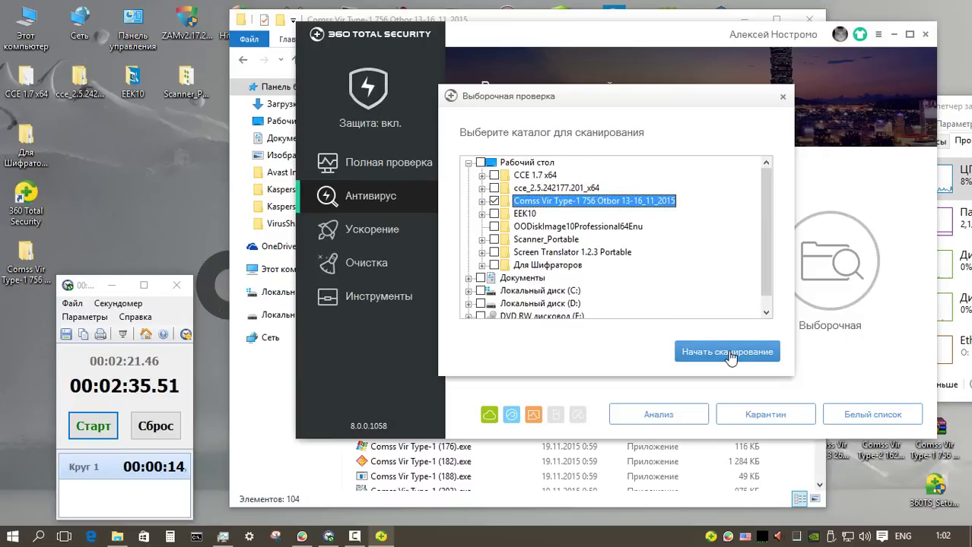
pyautogui.click(729, 352)
pyautogui.click(93, 425)
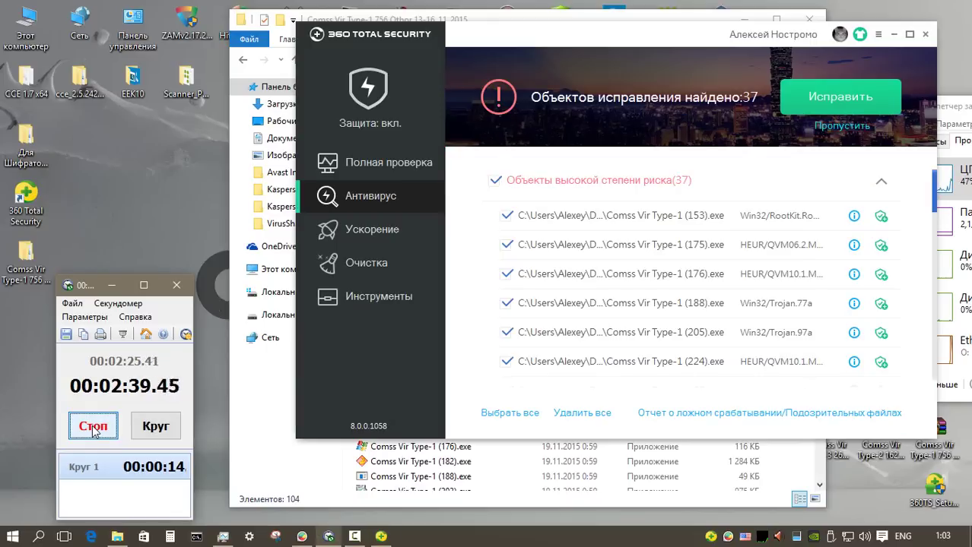
pyautogui.click(93, 428)
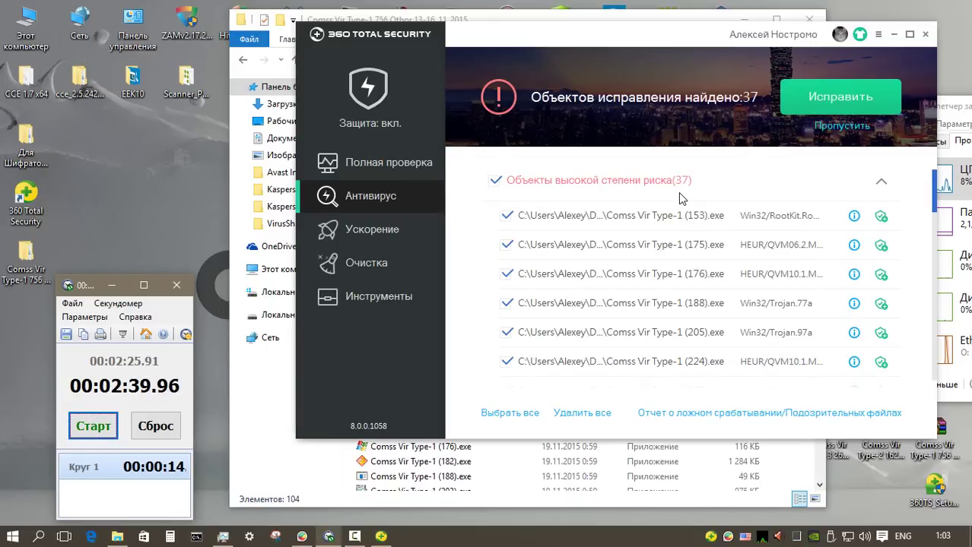
# Step: Fix the objects found by the custom scan while timing the repair, and finish the report
pyautogui.click(836, 97)
pyautogui.click(93, 425)
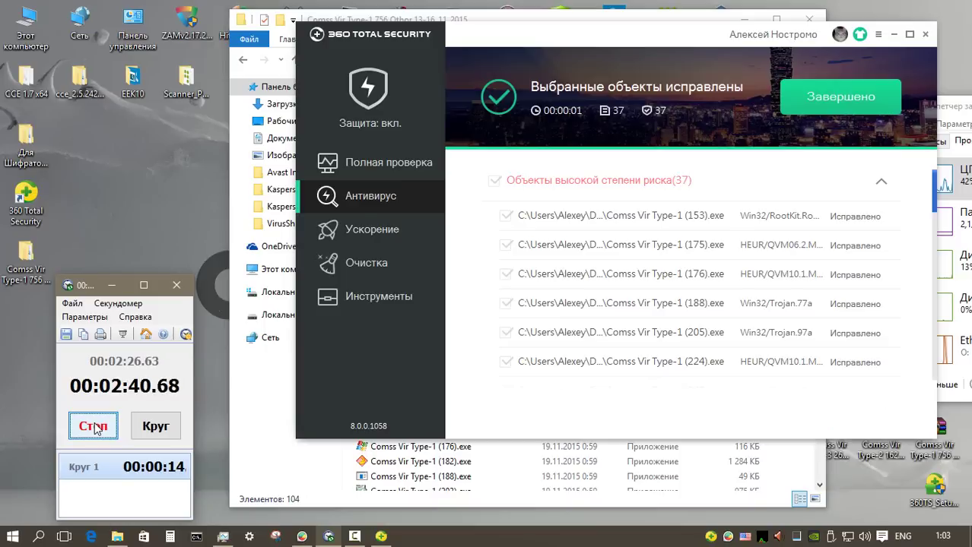
pyautogui.click(93, 428)
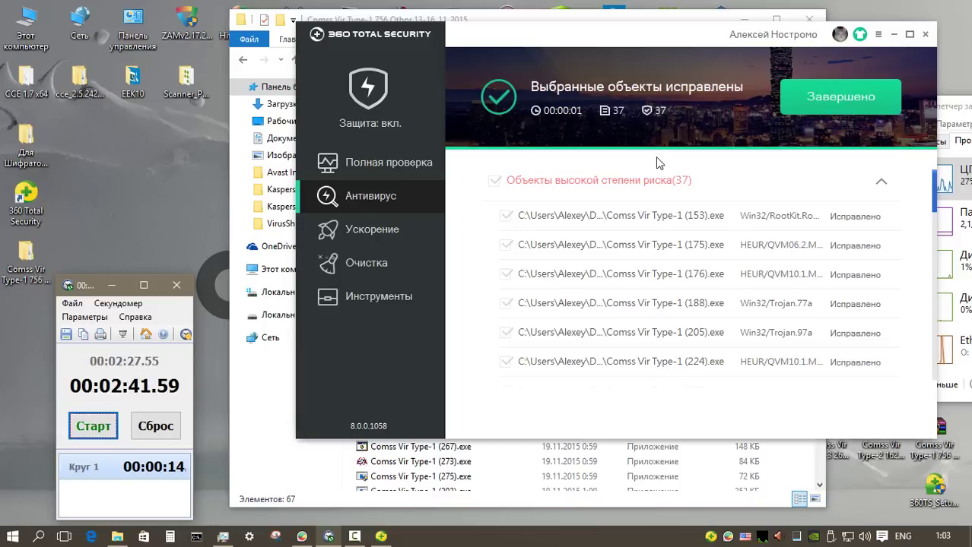
pyautogui.click(856, 100)
pyautogui.click(690, 343)
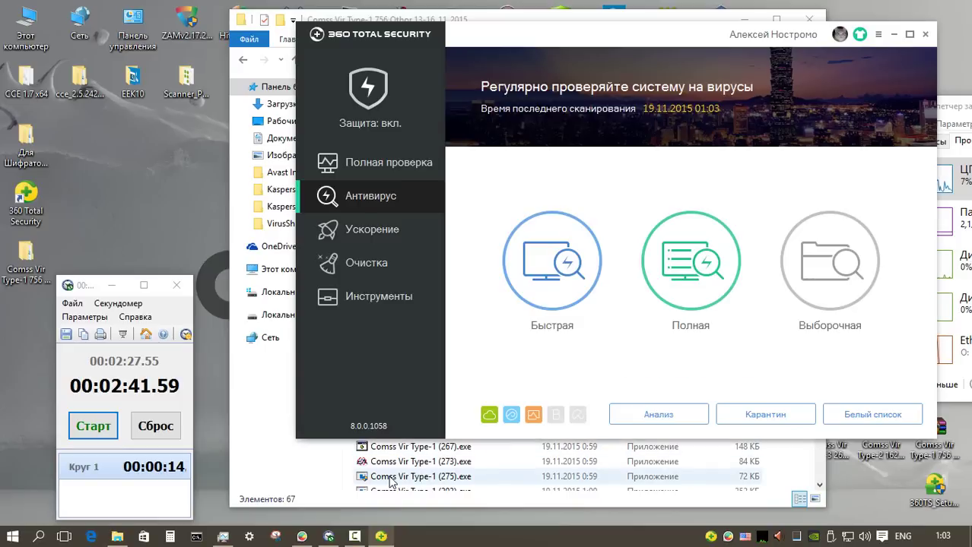
# Step: Select all remaining files in the samples folder, rescan them with 360 Total Security and finish the report
pyautogui.click(392, 480)
pyautogui.click(543, 261)
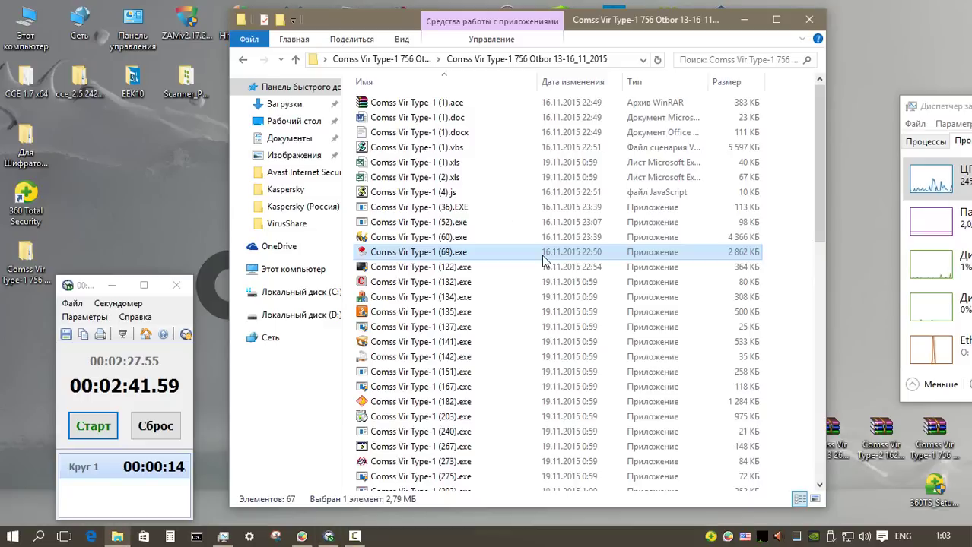
pyautogui.hotkey('ctrl', 'a')
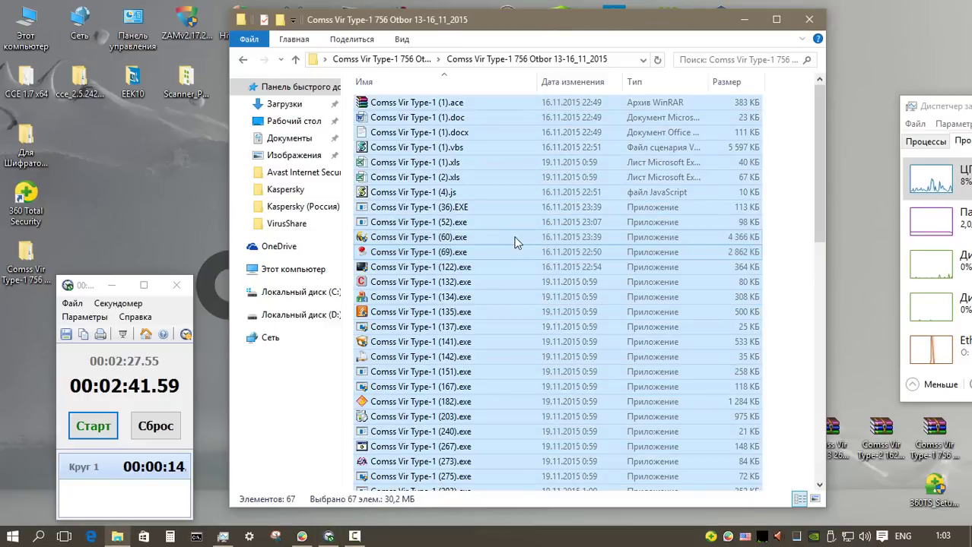
pyautogui.rightClick(513, 242)
pyautogui.click(558, 278)
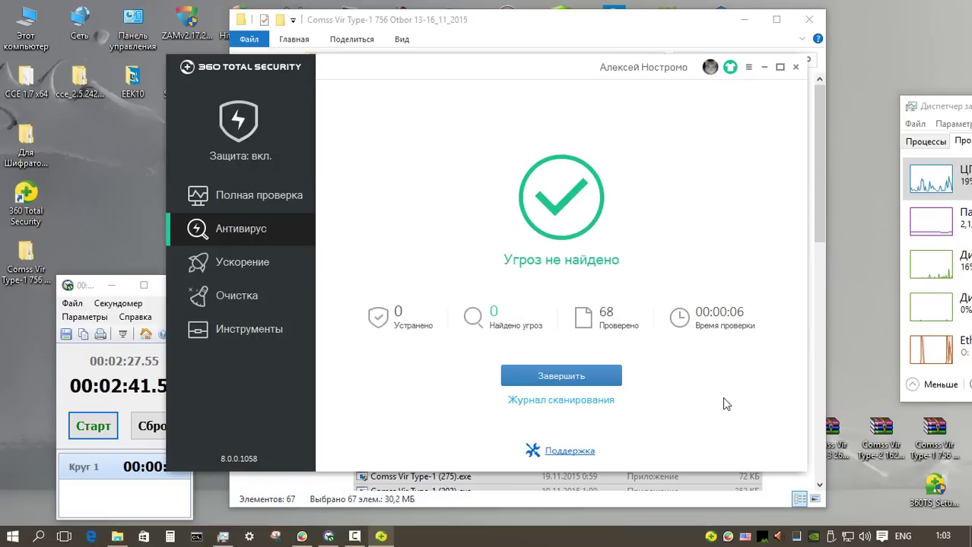
pyautogui.click(569, 377)
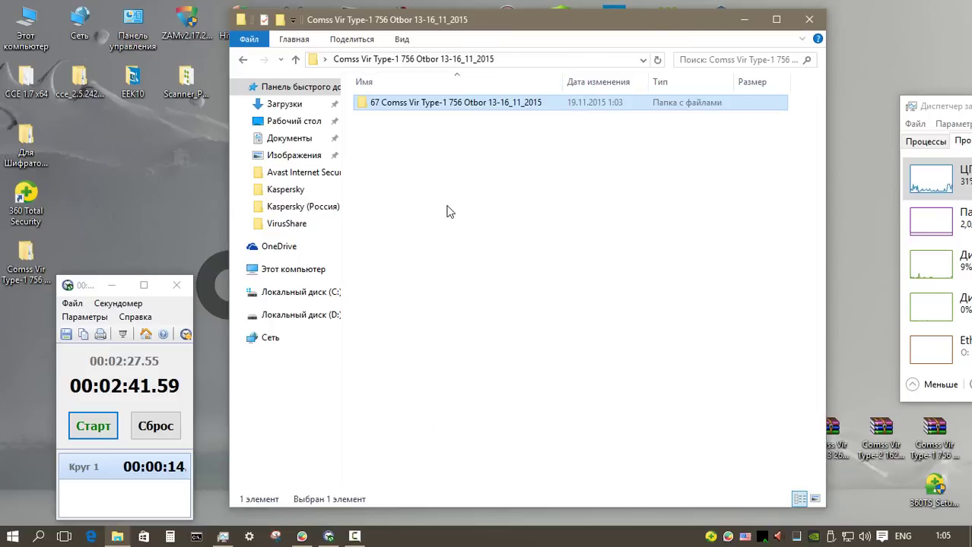
# Step: Compress the folder 67 Comss Vir Type-1 756 Otbor 13-16_11_2015 into a RAR archive of the same name
pyautogui.rightClick(398, 102)
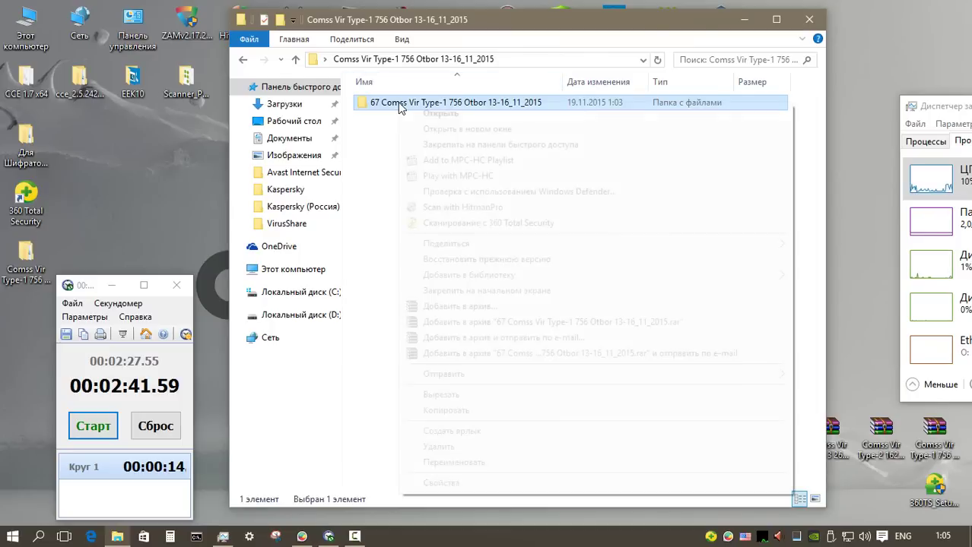
pyautogui.click(500, 311)
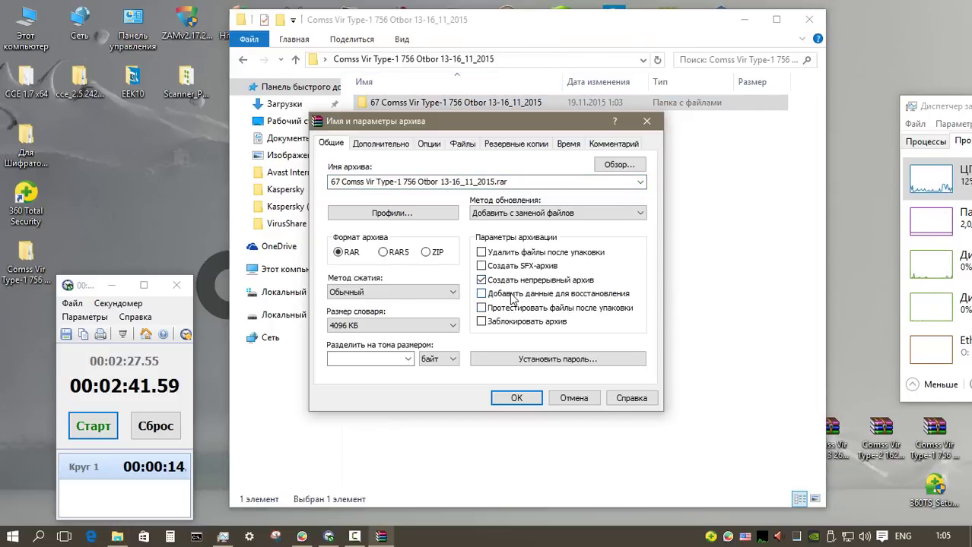
pyautogui.hotkey('ctrl', 'p')
pyautogui.press('Return')
pyautogui.press('Return')
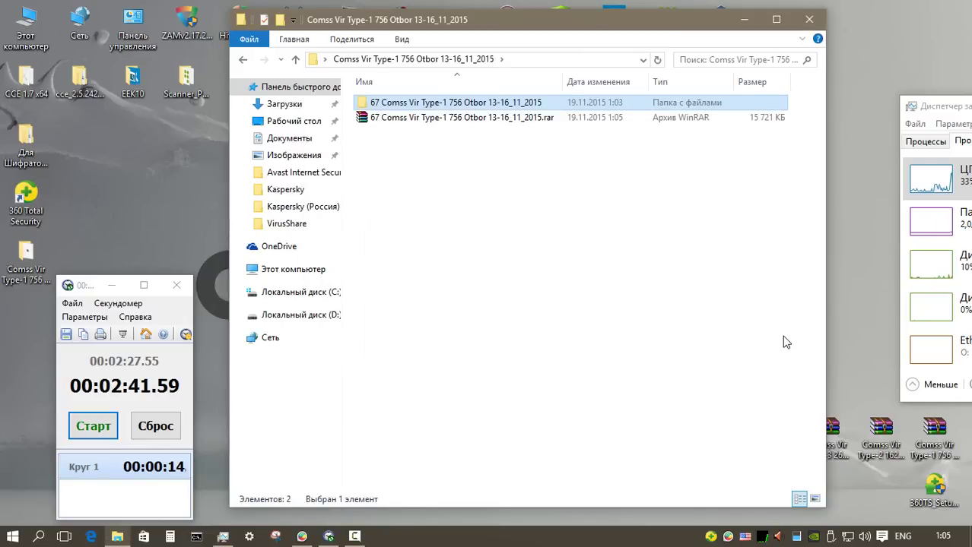
# Step: Check the archive properties of 67 Comss Vir Type-1 756 Otbor 13-16_11_2015.rar and close them
pyautogui.click(495, 120)
pyautogui.rightClick(491, 120)
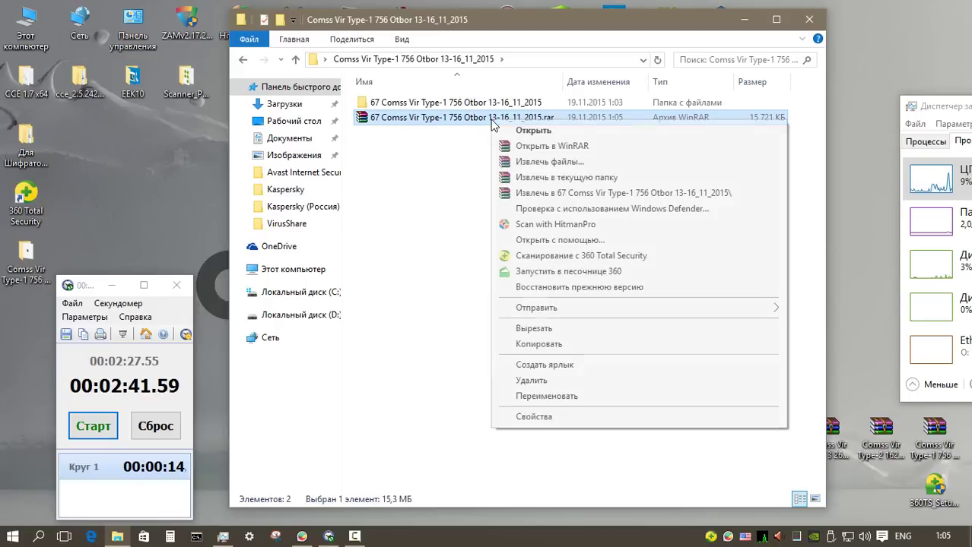
pyautogui.click(563, 417)
pyautogui.click(612, 168)
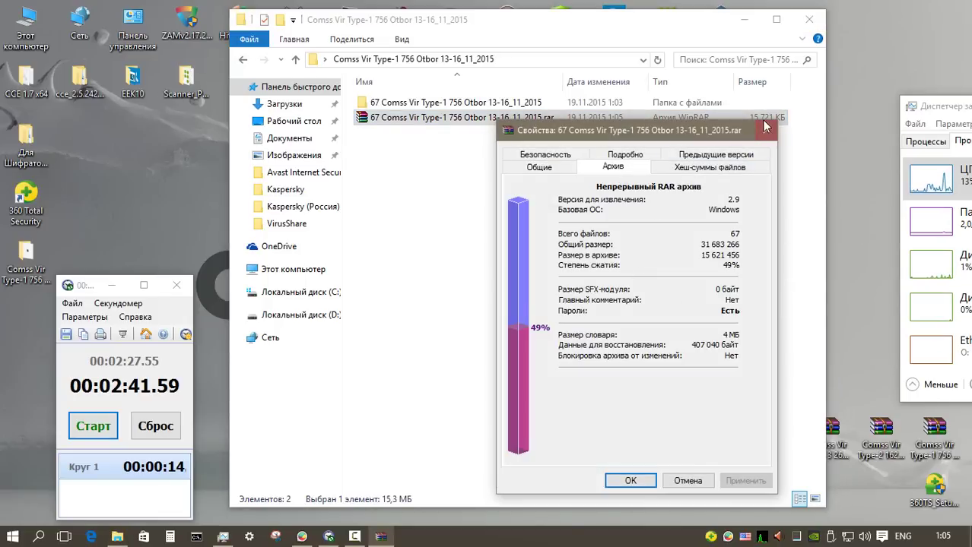
pyautogui.click(683, 482)
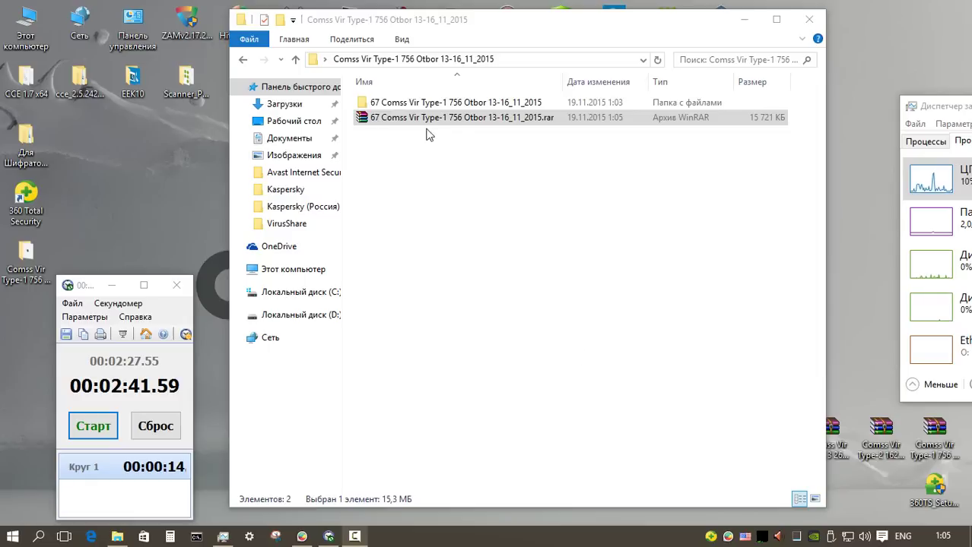
# Step: Scan the folder 67 Comss Vir Type-1 756 Otbor 13-16_11_2015 with HitmanPro and look through its detections
pyautogui.click(429, 101)
pyautogui.rightClick(429, 101)
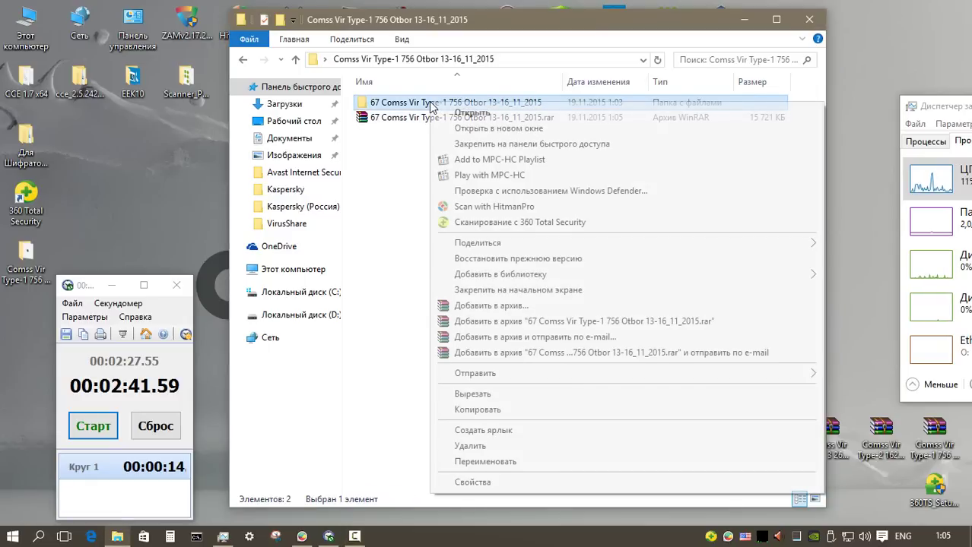
pyautogui.click(531, 206)
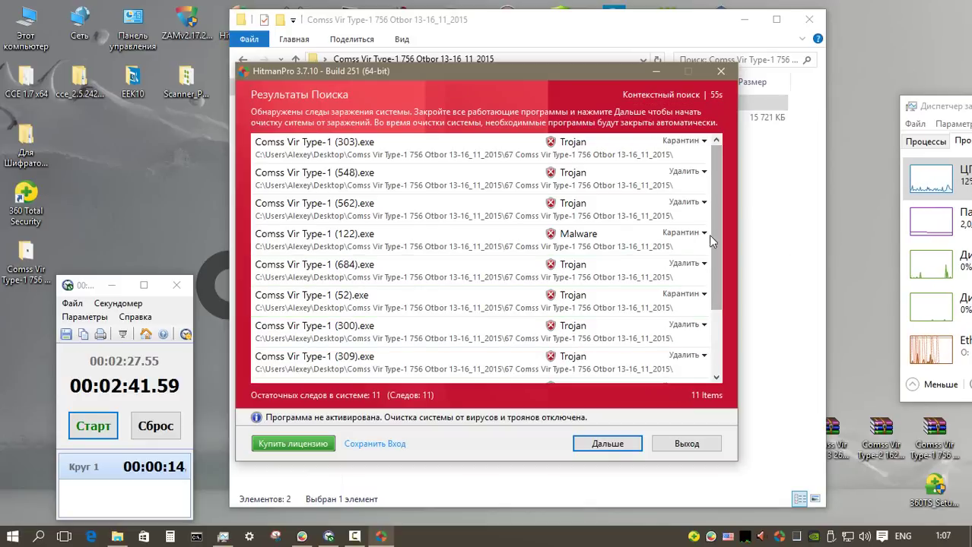
pyautogui.scroll(-3, 717, 257)
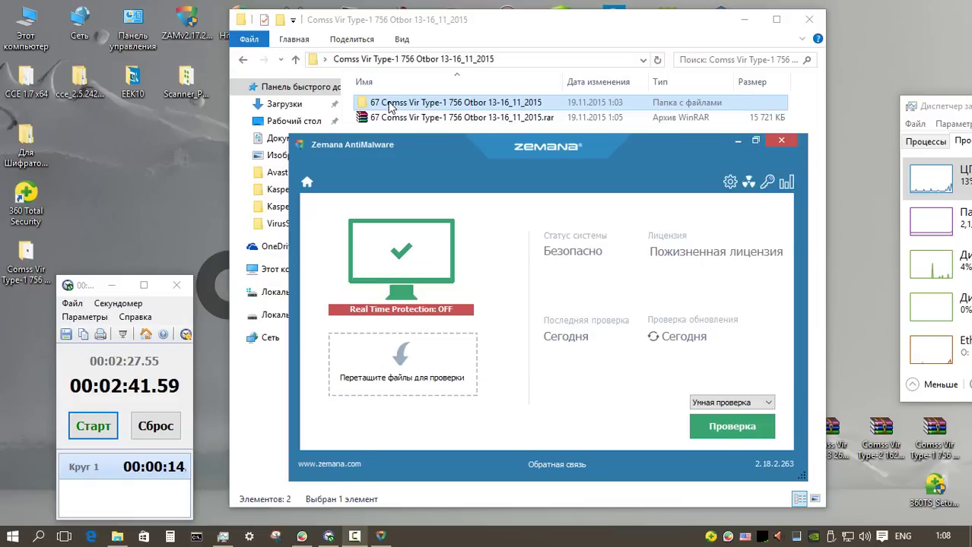
# Step: Scan the folder 67 Comss Vir Type-1 756 Otbor 13-16_11_2015 with Zemana AntiMalware and look through its detections
pyautogui.moveTo(391, 104); pyautogui.dragTo(411, 365)
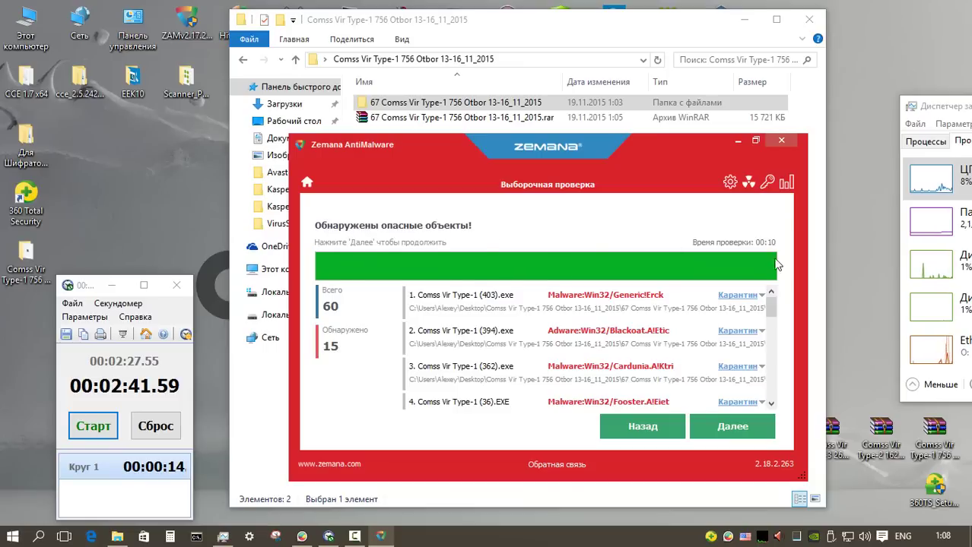
pyautogui.scroll(-1, 772, 387)
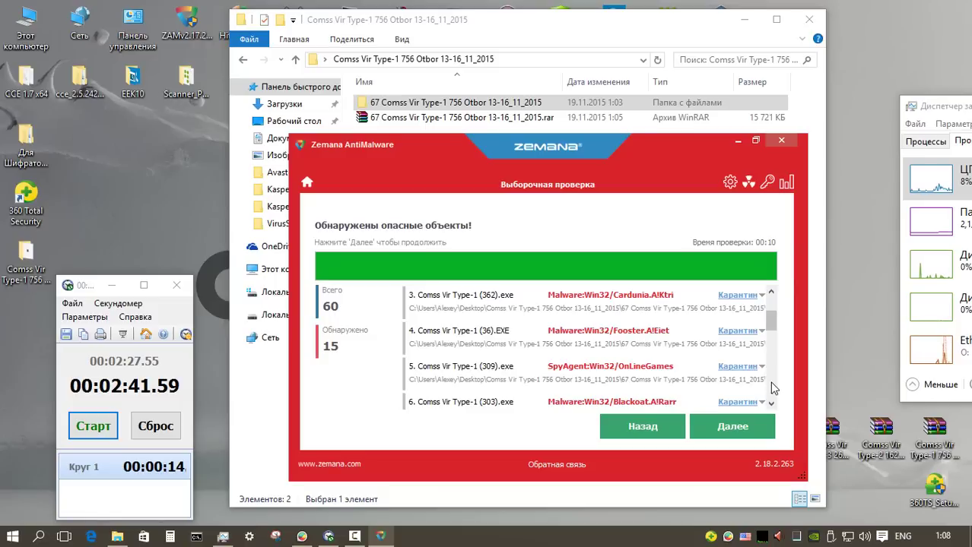
pyautogui.scroll(-3, 772, 388)
pyautogui.scroll(-1, 774, 391)
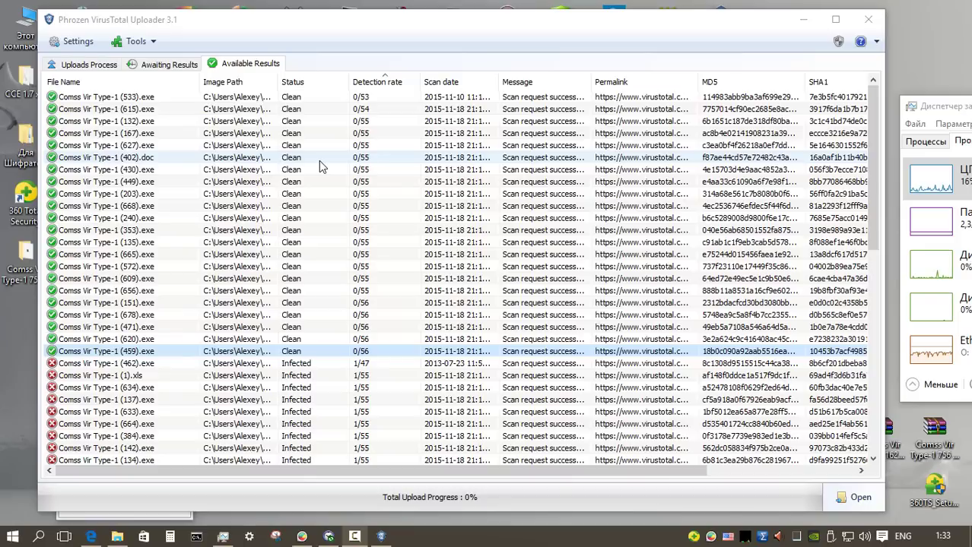
# Step: Review the status and detection rate of every sample in the Phrozen VirusTotal Uploader results, from clean to infected
pyautogui.scroll(-4, 418, 219)
pyautogui.scroll(-2, 477, 216)
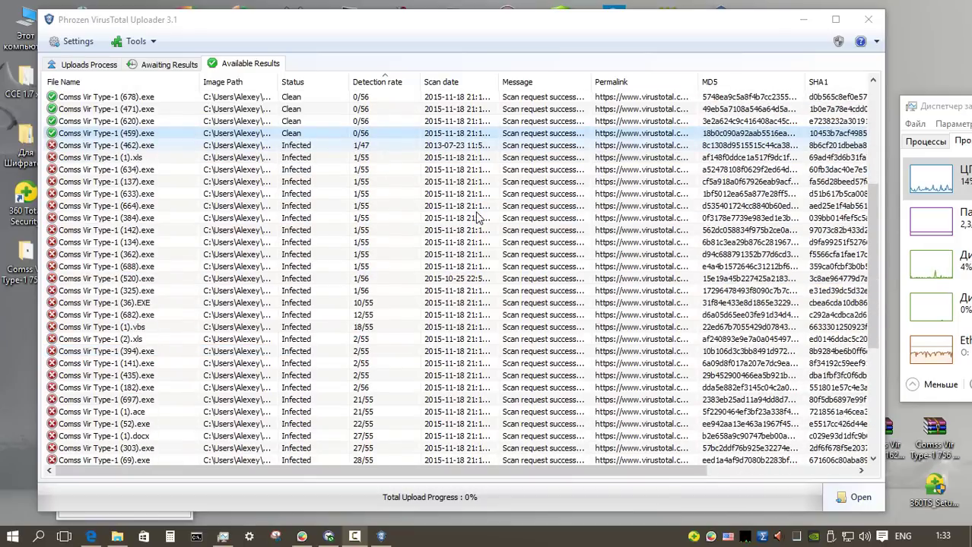
pyautogui.scroll(-2, 468, 211)
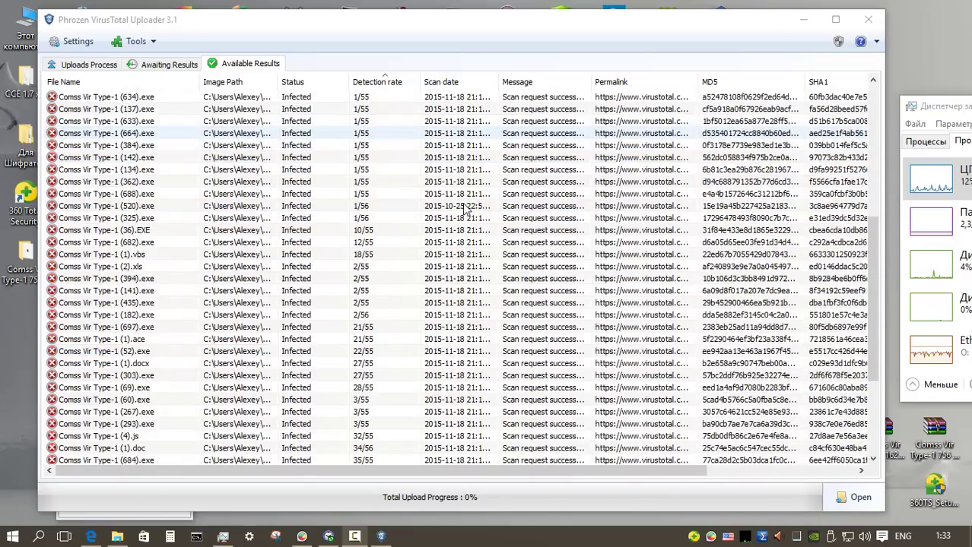
pyautogui.scroll(-2, 467, 210)
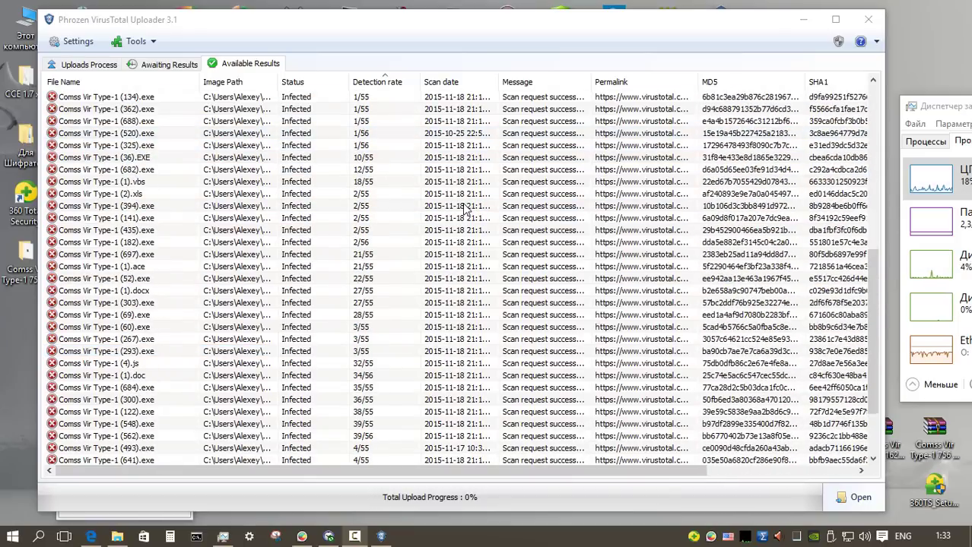
pyautogui.scroll(-2, 467, 210)
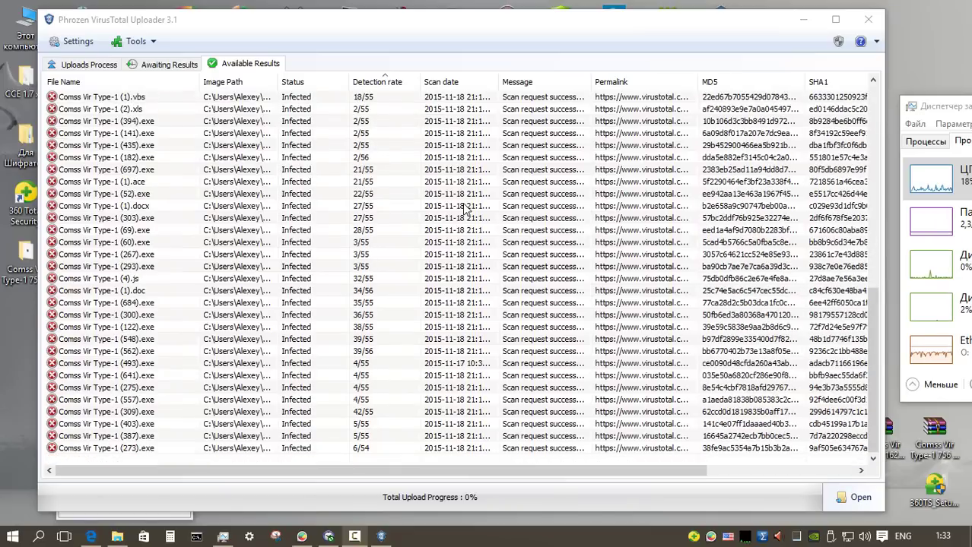
pyautogui.scroll(8, 469, 297)
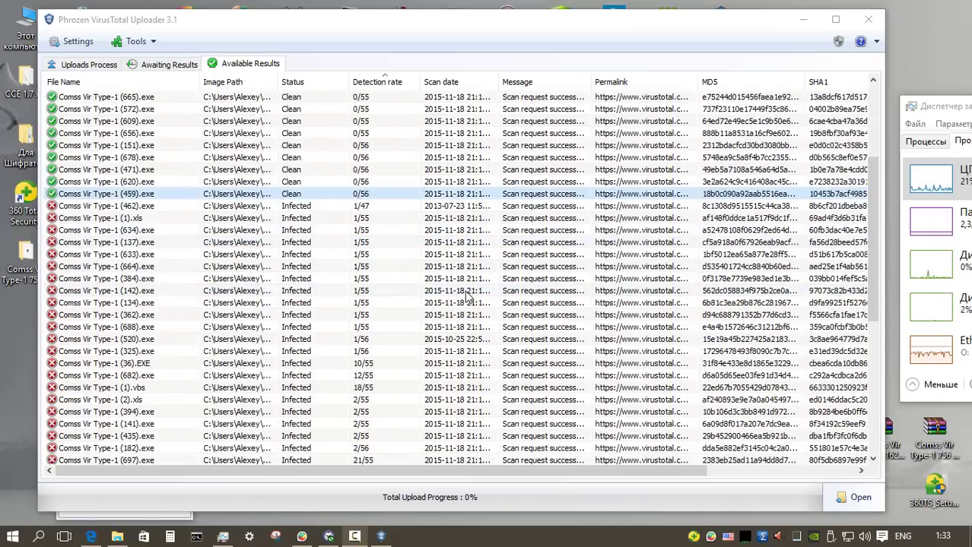
pyautogui.scroll(1, 468, 297)
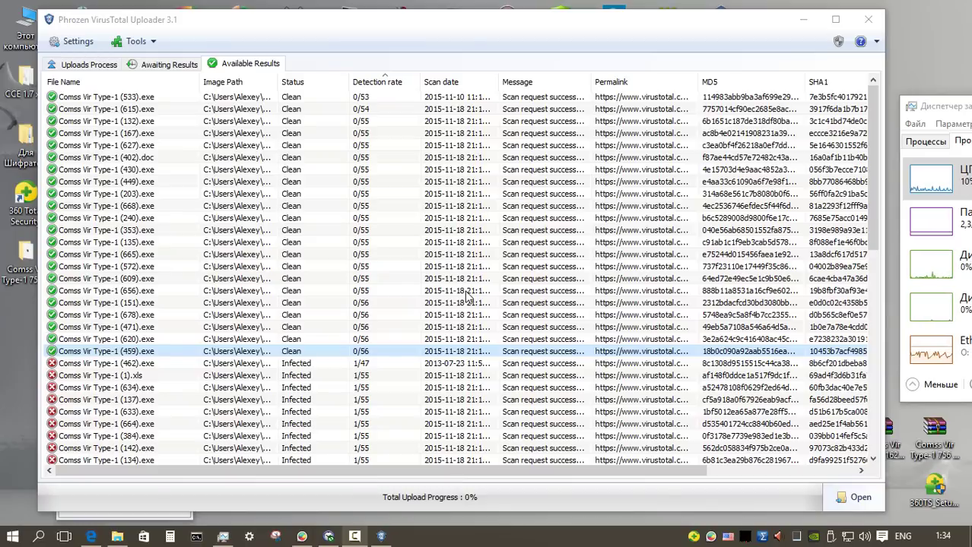
# Step: Switch to File Explorer and change the leading number in the 67 Comss Vir Type-1 samples folder's name to 45
pyautogui.hotkey('alt', 'Tab')
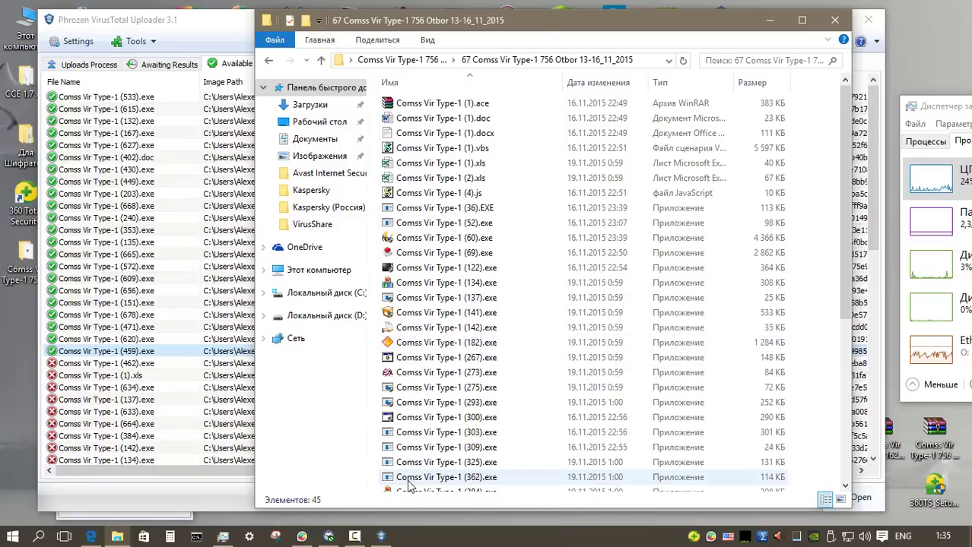
pyautogui.hotkey('alt', 'Up')
pyautogui.click(437, 105)
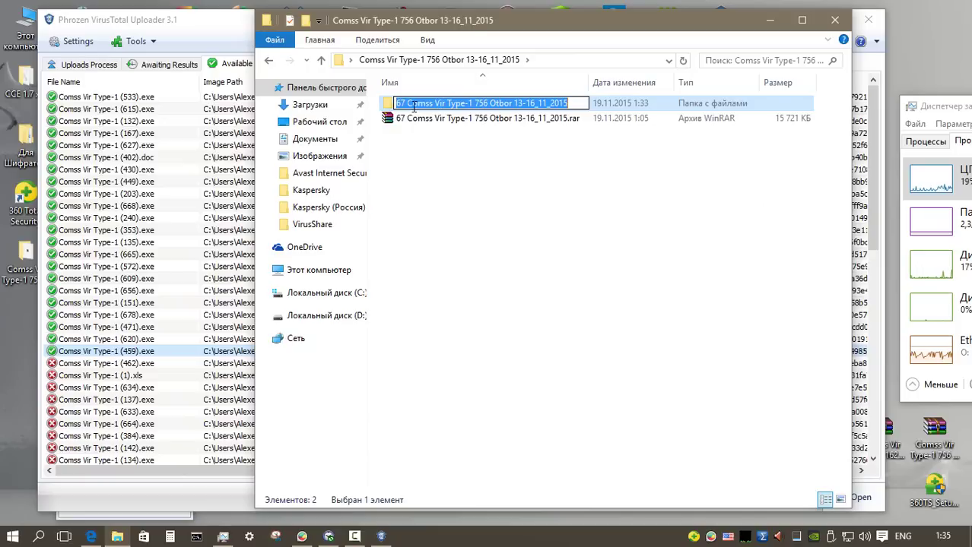
pyautogui.click(407, 104)
pyautogui.press('BackSpace')
pyautogui.press('BackSpace')
pyautogui.write('45')
pyautogui.press('Return')
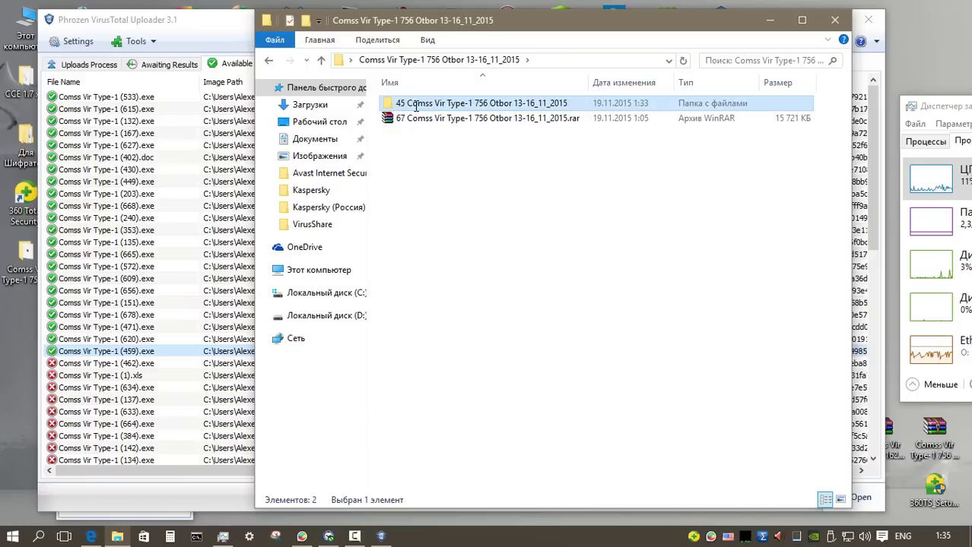
# Step: Compress the folder 45 Comss Vir Type-1 756 Otbor 13-16_11_2015 into a RAR archive of the same name
pyautogui.rightClick(416, 108)
pyautogui.click(507, 308)
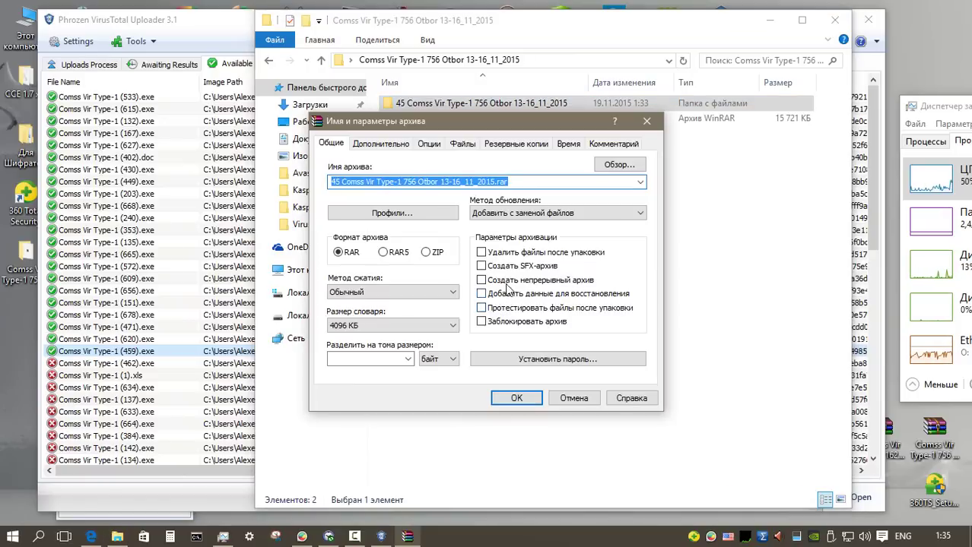
pyautogui.click(557, 359)
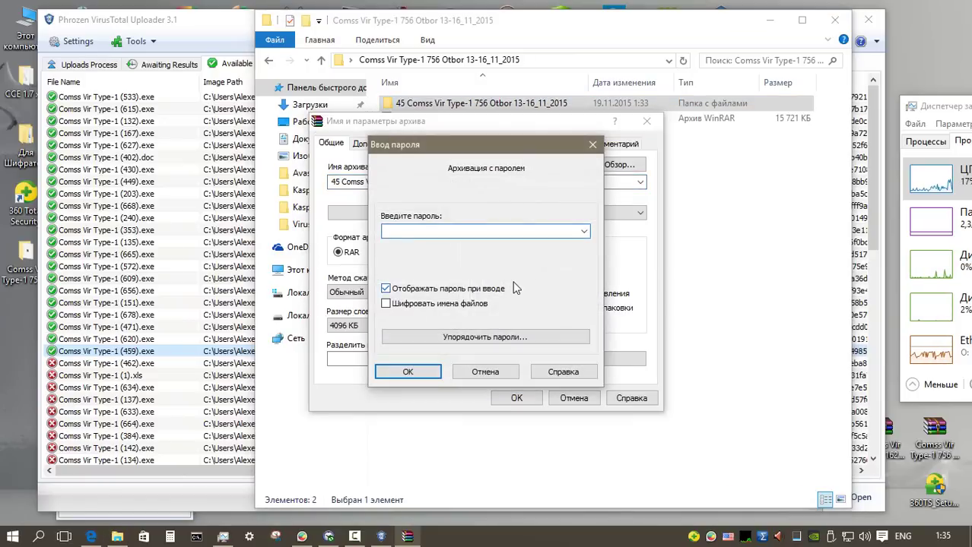
pyautogui.press('Escape')
pyautogui.press('Return')
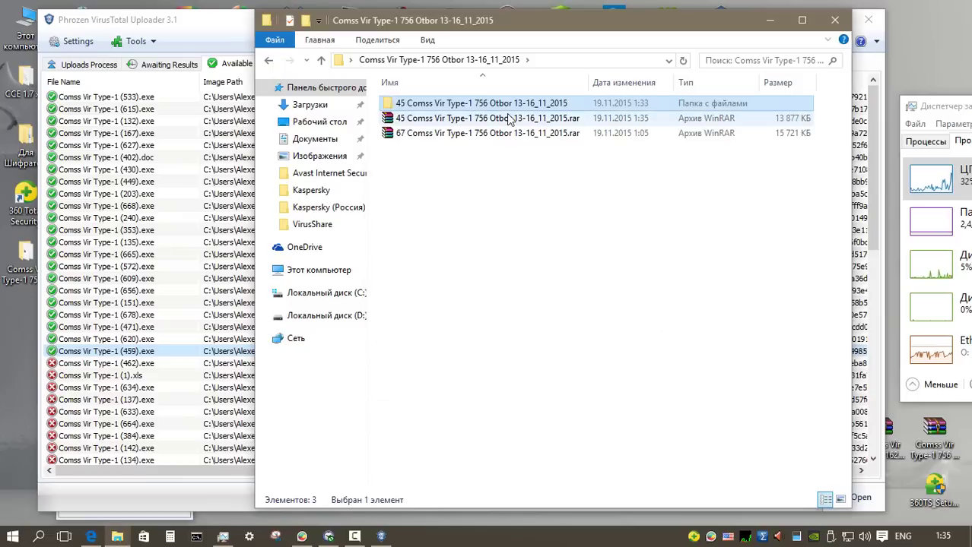
# Step: Check the archive properties of 45 Comss Vir Type-1 756 Otbor 13-16_11_2015.rar
pyautogui.rightClick(508, 119)
pyautogui.click(558, 410)
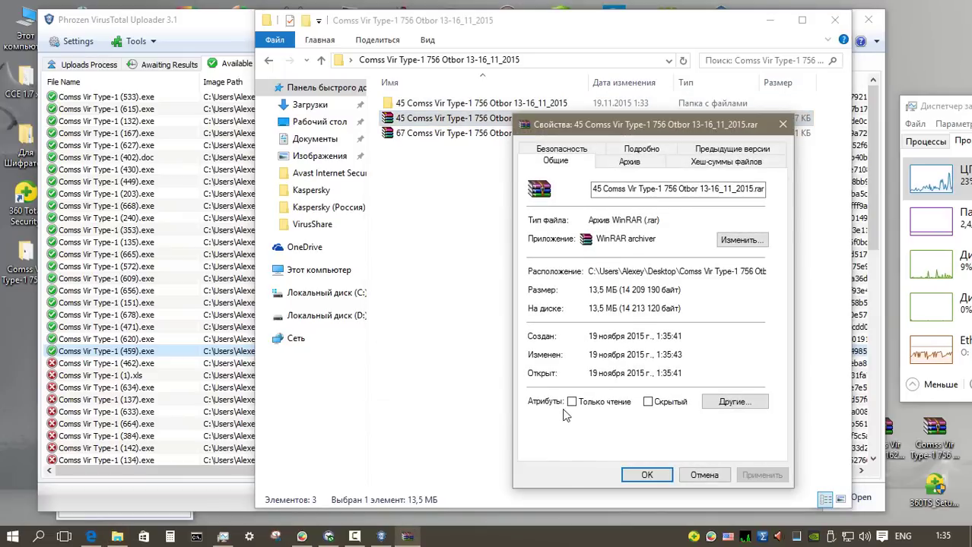
pyautogui.click(630, 160)
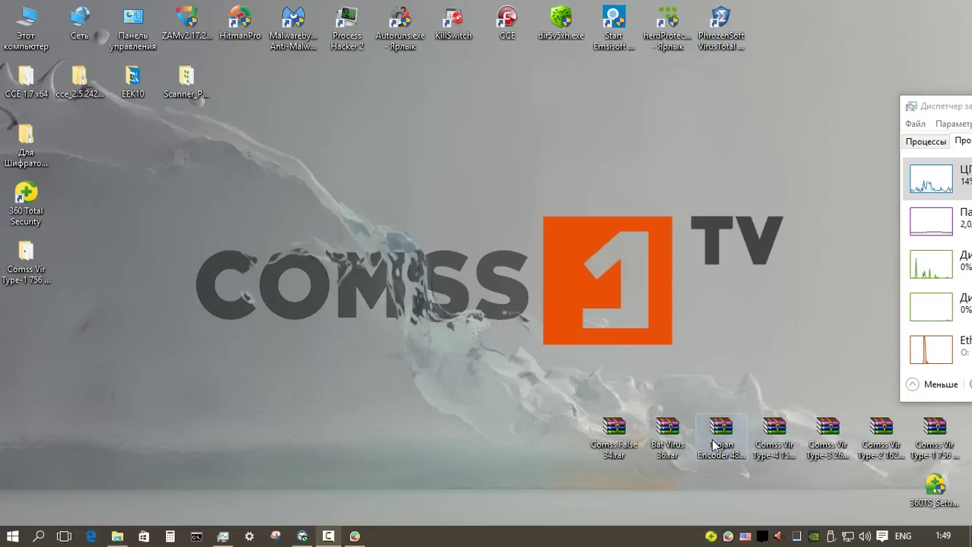
# Step: Extract the Comss Vir Type-2 1621 and Comss Vir Type-3 2676 archives into their own desktop folders, entering the archive password
pyautogui.rightClick(878, 432)
pyautogui.click(684, 236)
pyautogui.press('Return')
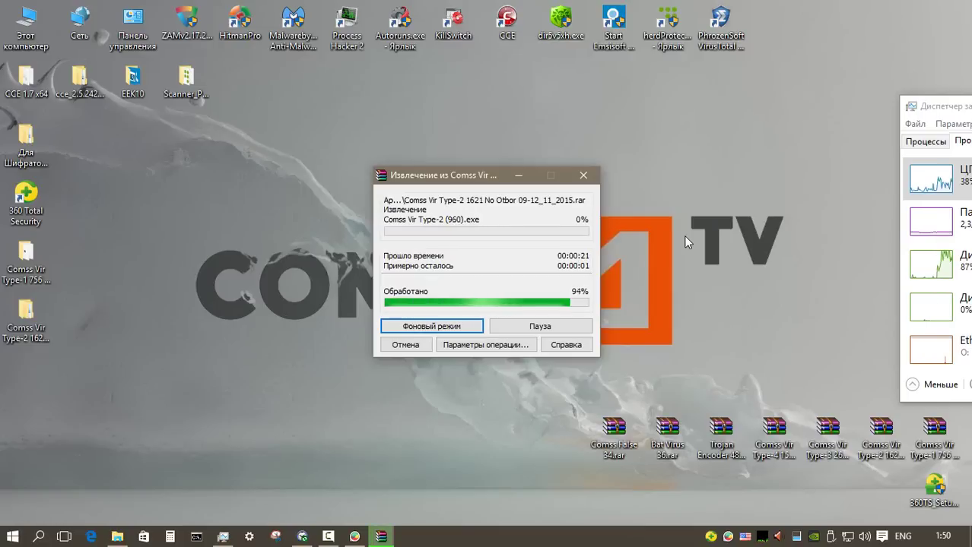
pyautogui.rightClick(827, 438)
pyautogui.click(808, 200)
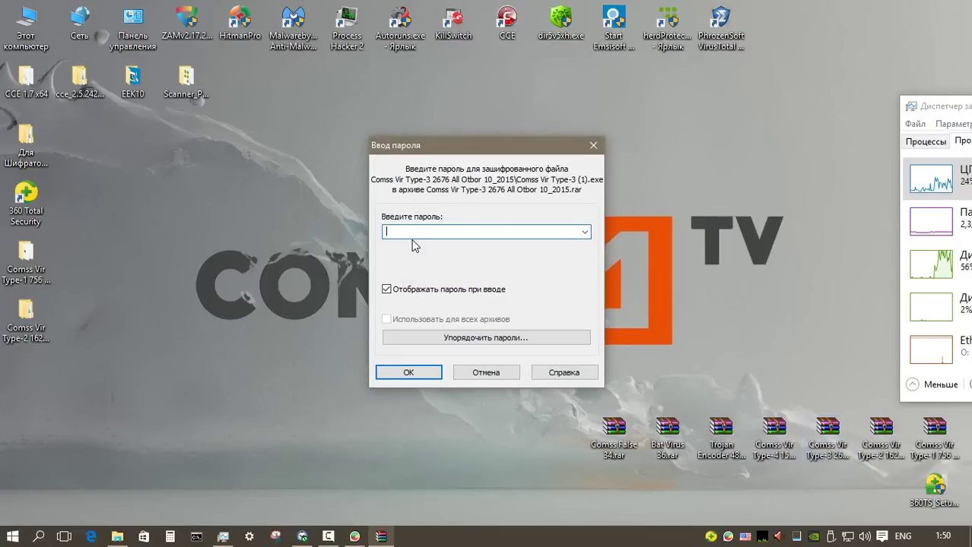
pyautogui.press('Return')
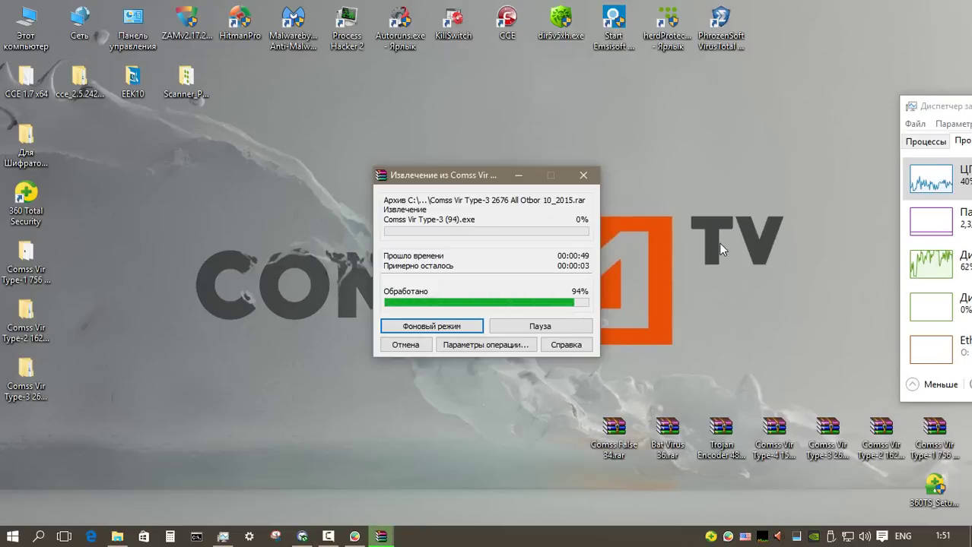
# Step: Extract the Comss Vir Type-4 1559 and Trojan Encoder 482 archives into their own desktop folders, entering the archive password
pyautogui.rightClick(774, 431)
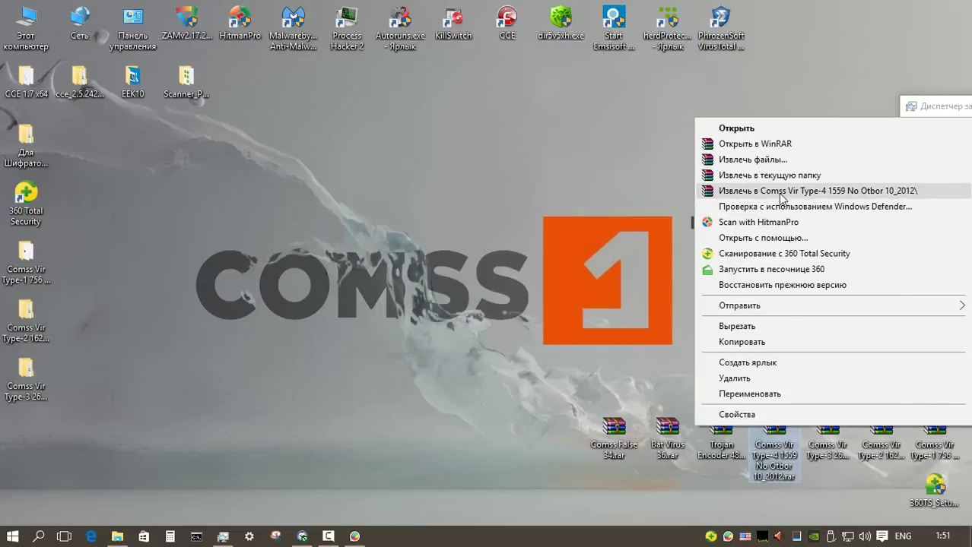
pyautogui.click(775, 191)
pyautogui.press('Return')
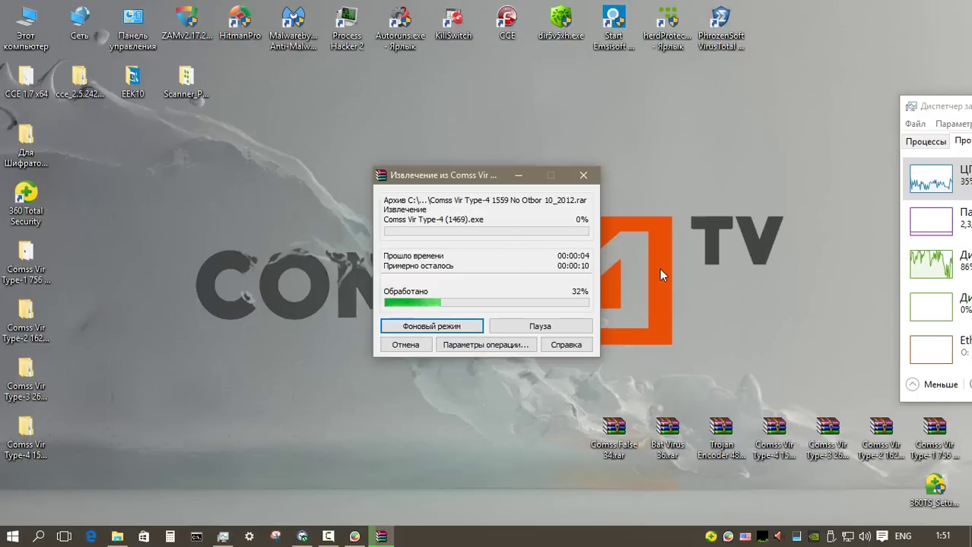
pyautogui.rightClick(708, 432)
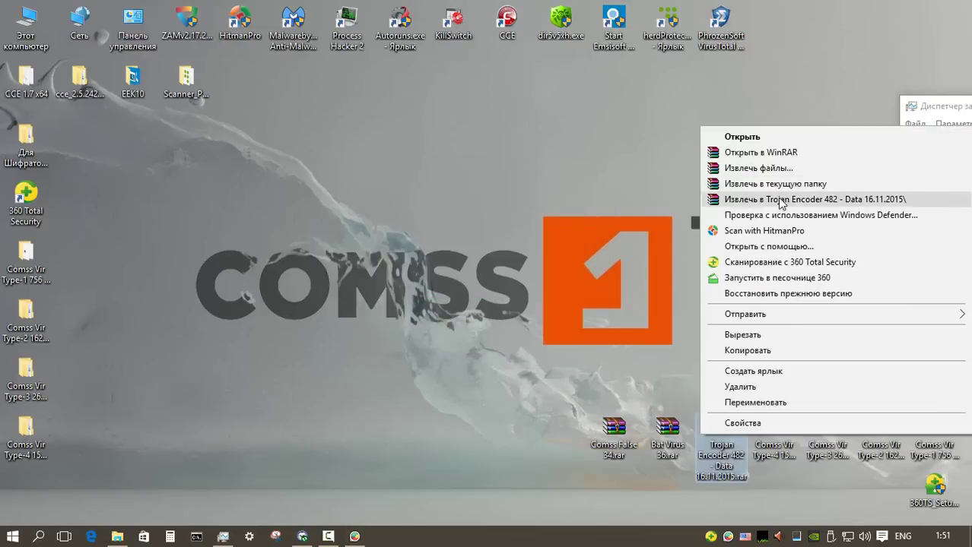
pyautogui.click(791, 199)
pyautogui.press('Return')
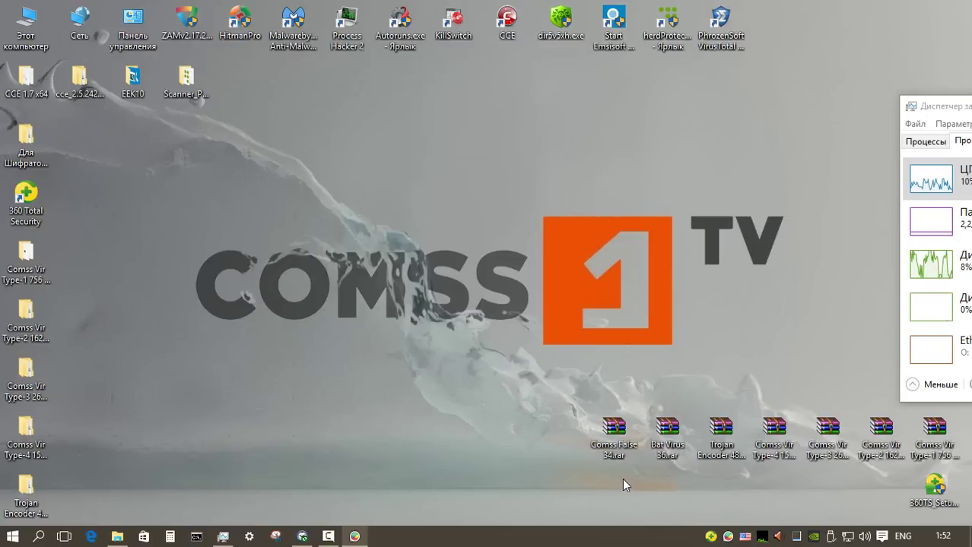
# Step: Extract Bat Virus 36.rar and Comss False 34.rar with the archive password and place the Comss False 34 folder below Bat Virus 36
pyautogui.rightClick(668, 441)
pyautogui.click(715, 211)
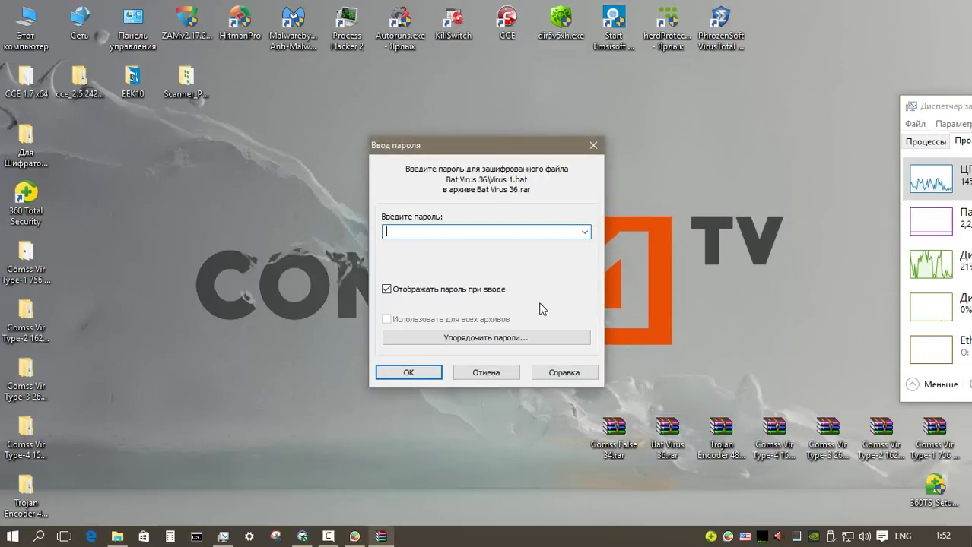
pyautogui.press('Escape')
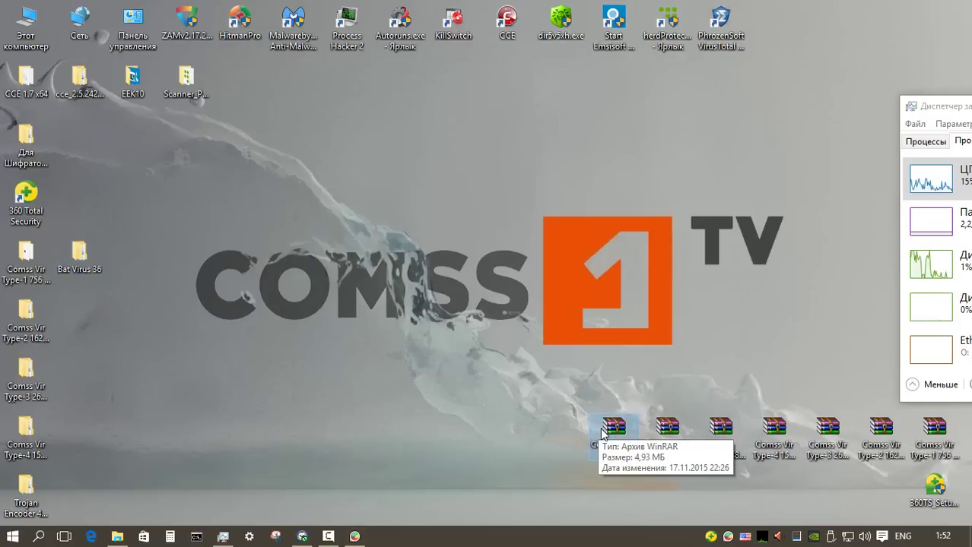
pyautogui.rightClick(602, 434)
pyautogui.click(636, 191)
pyautogui.press('Escape')
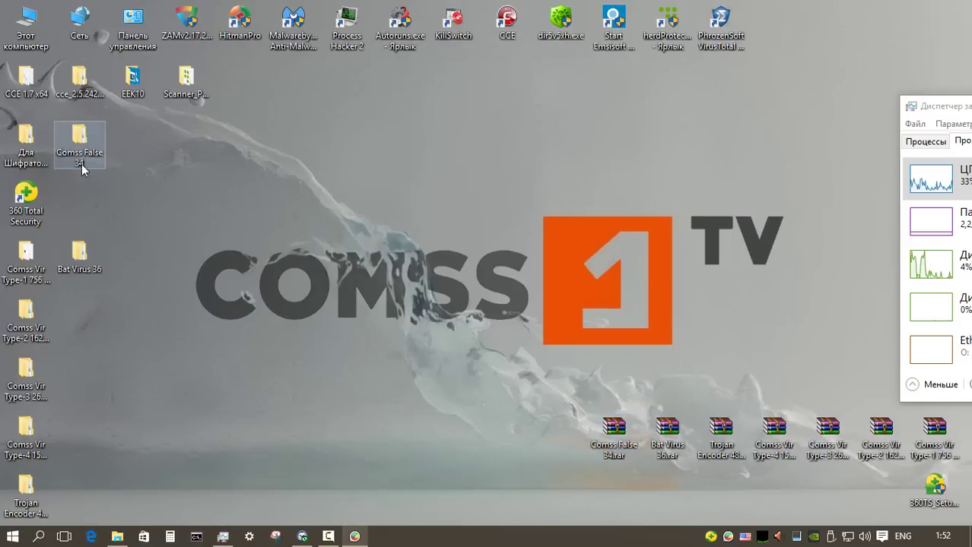
pyautogui.click(78, 312)
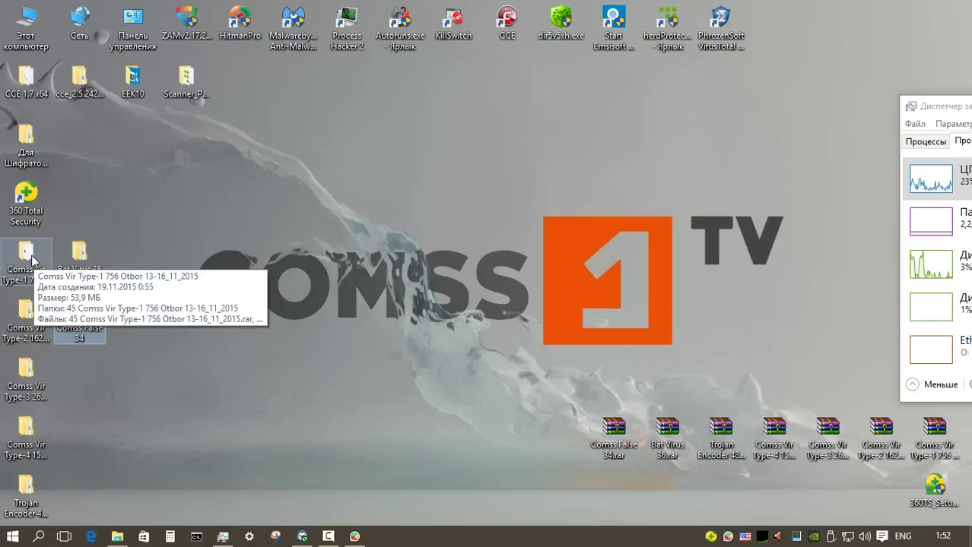
# Step: Open the samples folder Comss Vir Type-2 1621 No Otbor 09-12_11_2015 down to its list of files
pyautogui.doubleClick(26, 319)
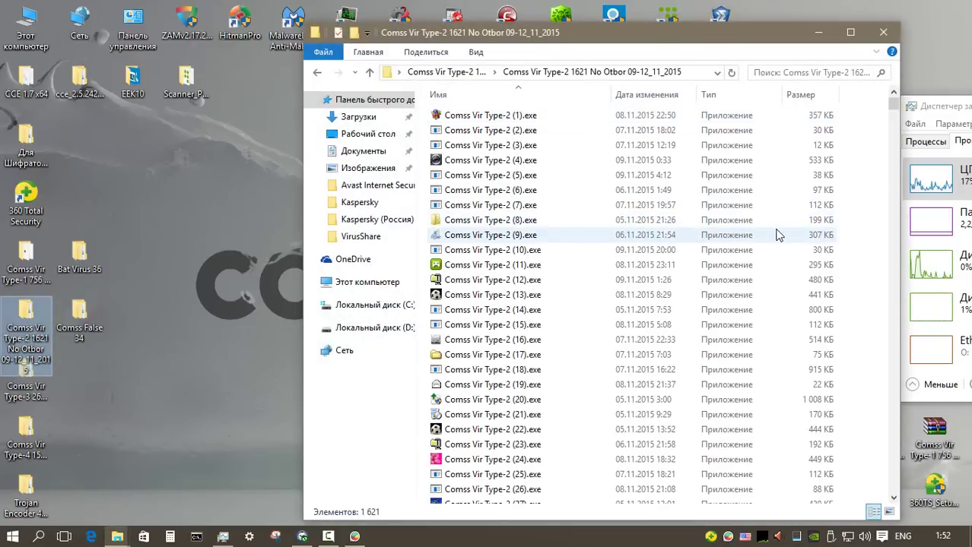
# Step: Look through the sample file lists of the Comss Vir Type-2, Type-3 and Type-4 folders and close the window
pyautogui.moveTo(894, 106); pyautogui.dragTo(916, 91)
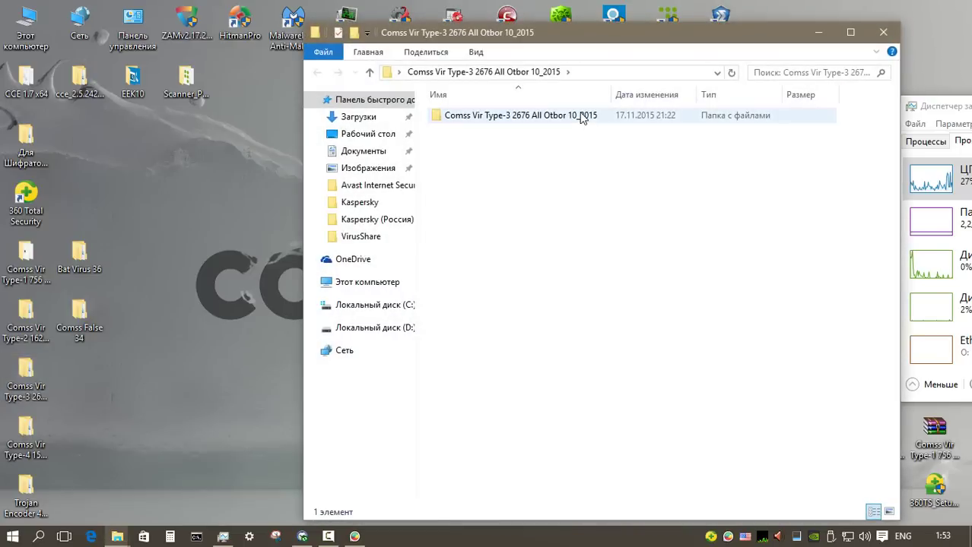
pyautogui.doubleClick(584, 116)
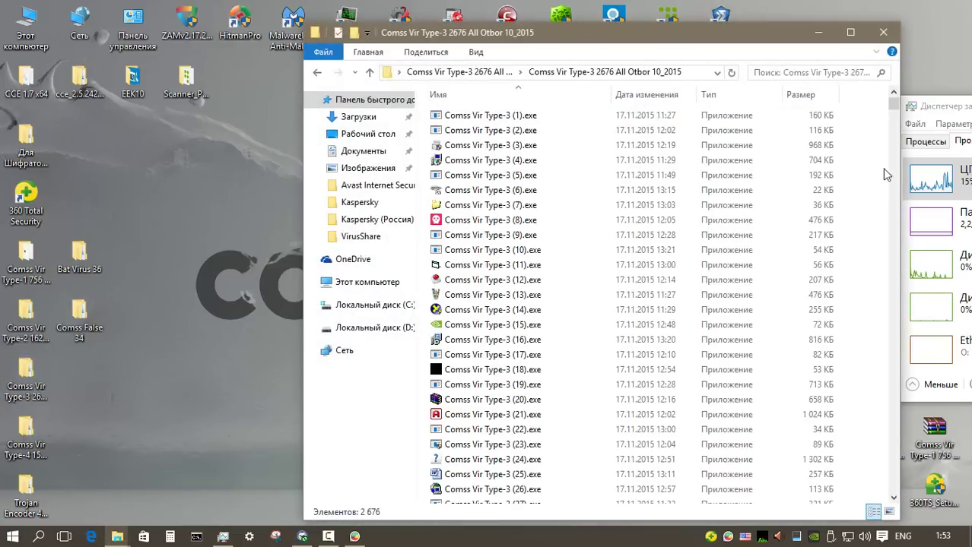
pyautogui.moveTo(894, 106); pyautogui.dragTo(904, 190)
pyautogui.click(317, 71)
pyautogui.doubleClick(521, 114)
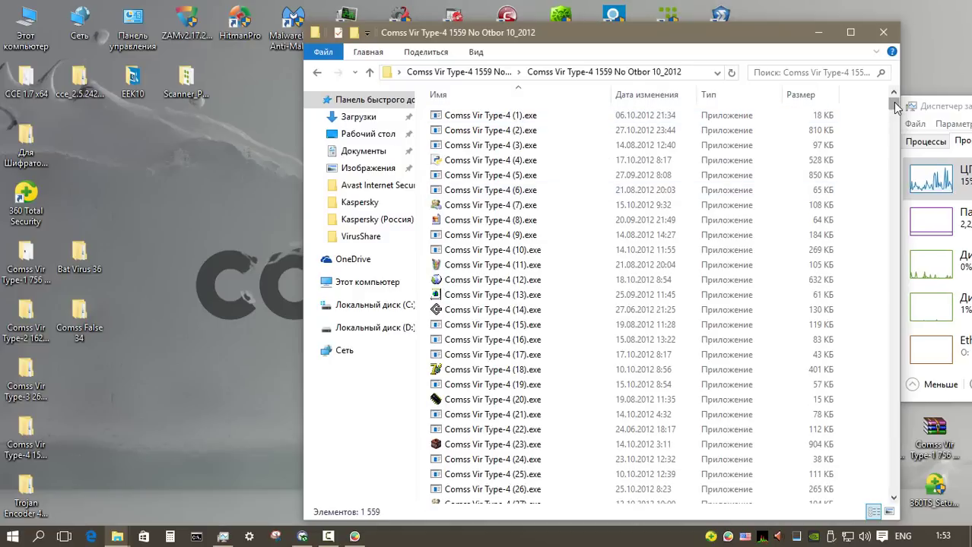
pyautogui.moveTo(893, 106); pyautogui.dragTo(894, 486)
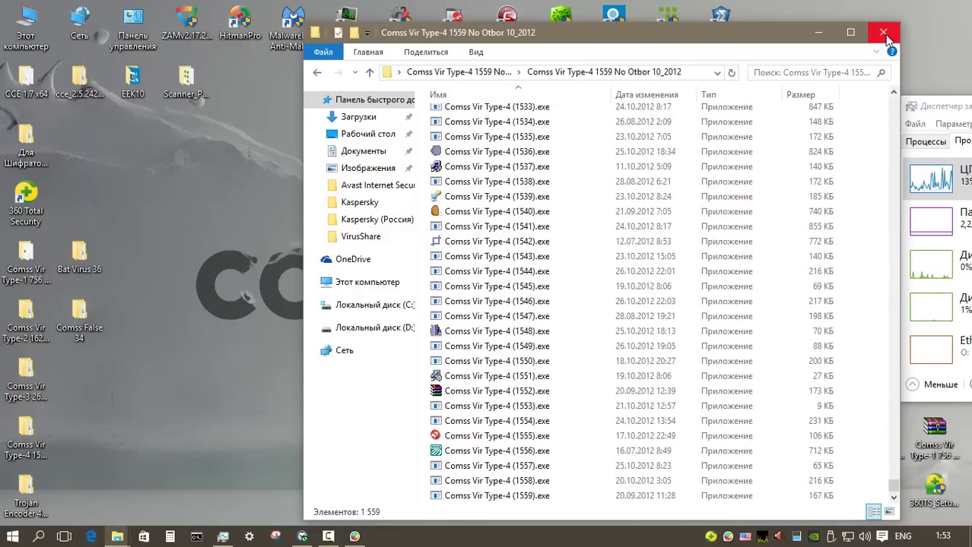
pyautogui.click(884, 33)
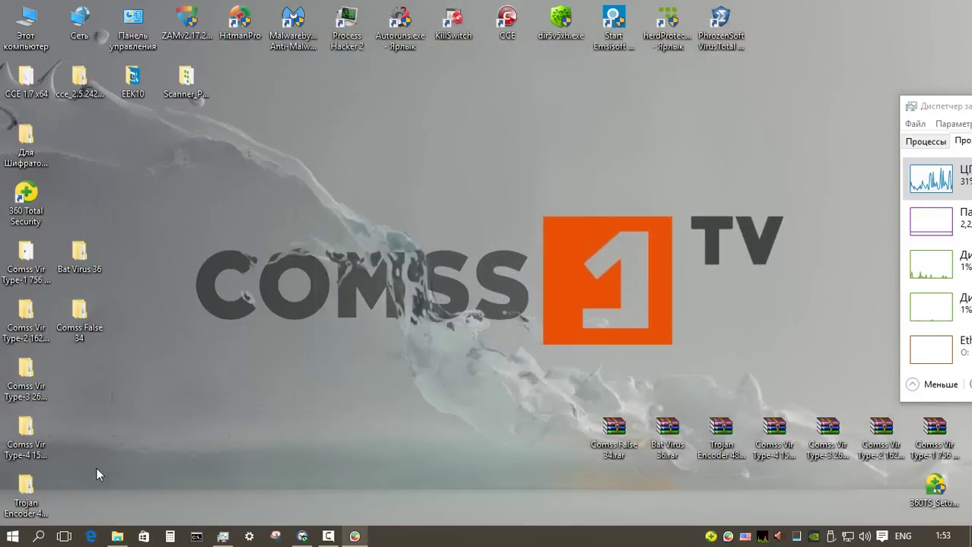
# Step: Look through the extracted Trojan Encoder and Comss False 34 sample folders and close the window
pyautogui.doubleClick(25, 491)
pyautogui.doubleClick(587, 118)
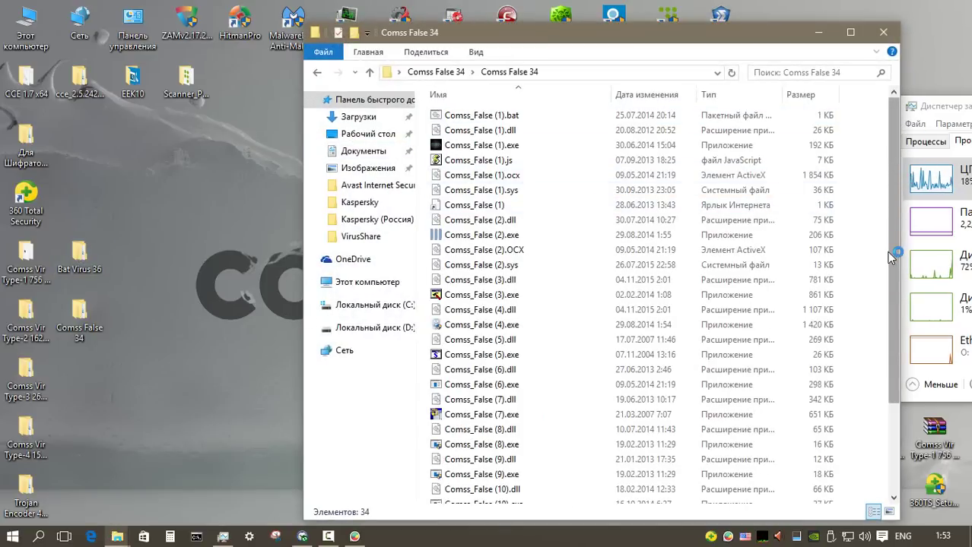
pyautogui.scroll(-3, 875, 253)
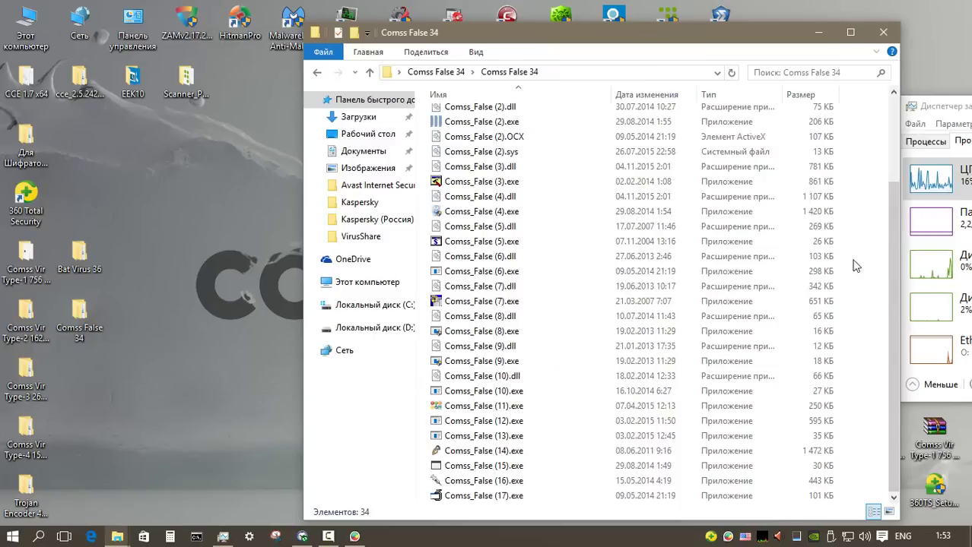
pyautogui.scroll(3, 875, 320)
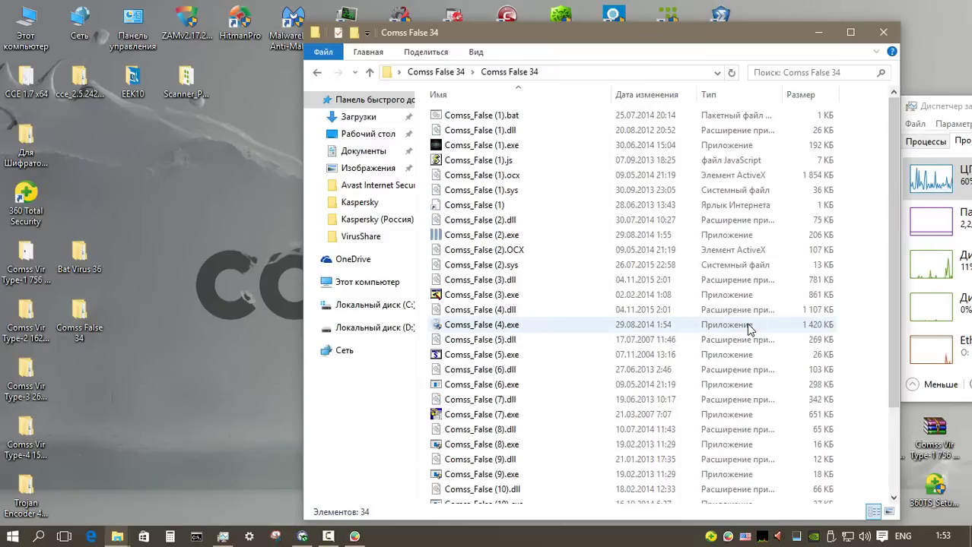
pyautogui.hotkey('alt', 'F4')
# Step: Scan the inner Comss Vir Type-2 1621 No Otbor 09-12_11_2015 folder with 360 Total Security and fix all detected objects
pyautogui.doubleClick(28, 313)
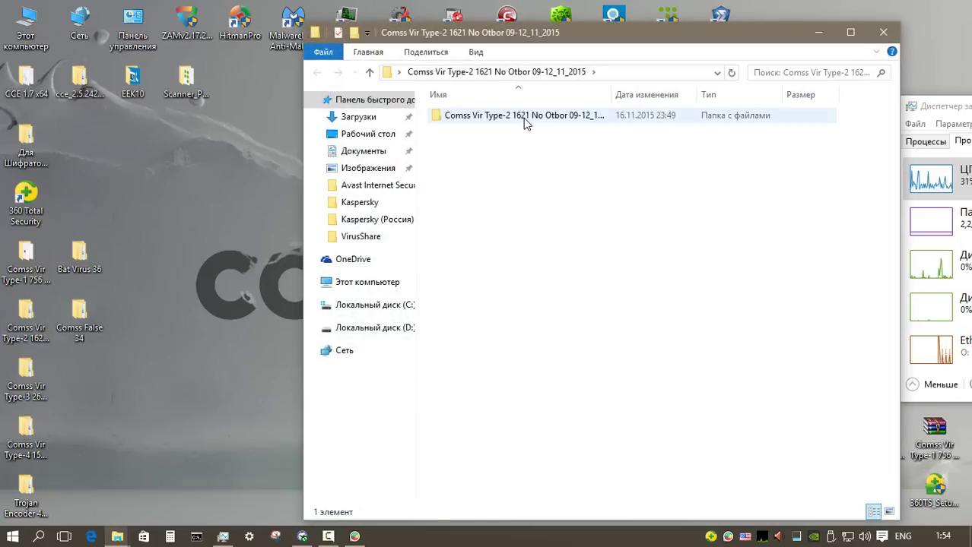
pyautogui.rightClick(524, 122)
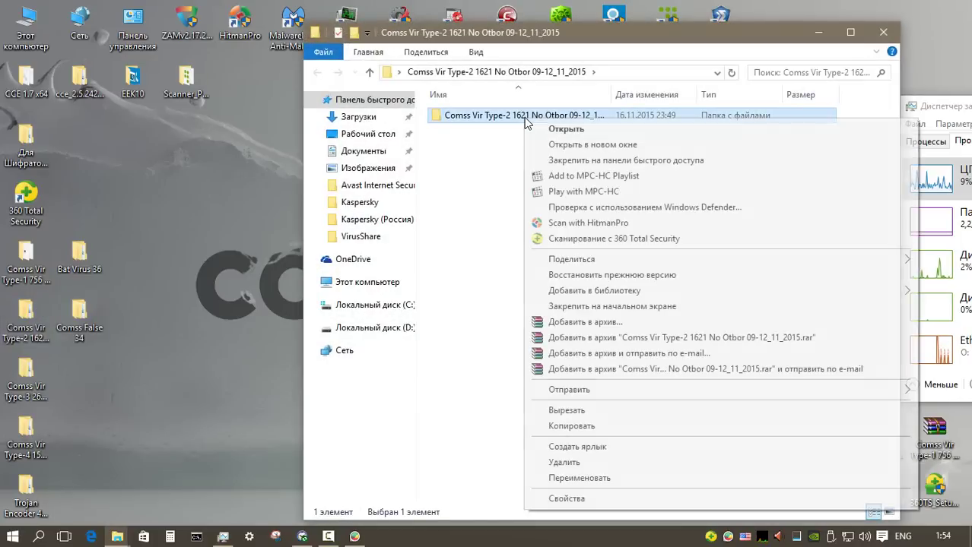
pyautogui.click(572, 239)
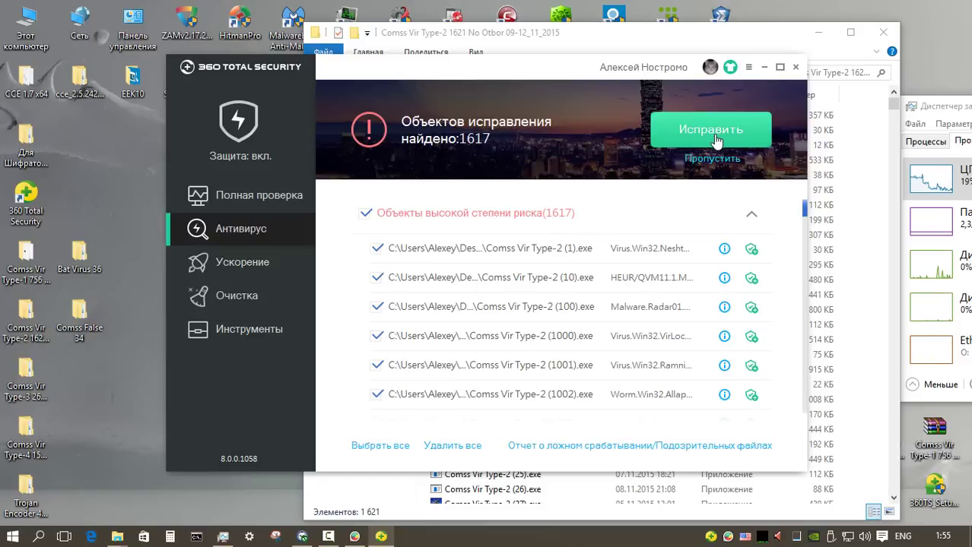
pyautogui.click(717, 139)
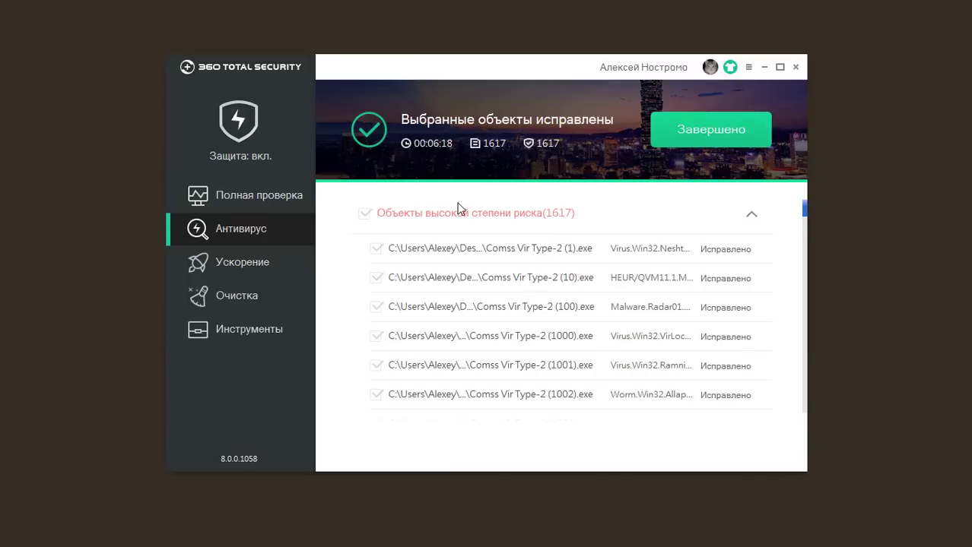
pyautogui.click(703, 139)
pyautogui.click(575, 377)
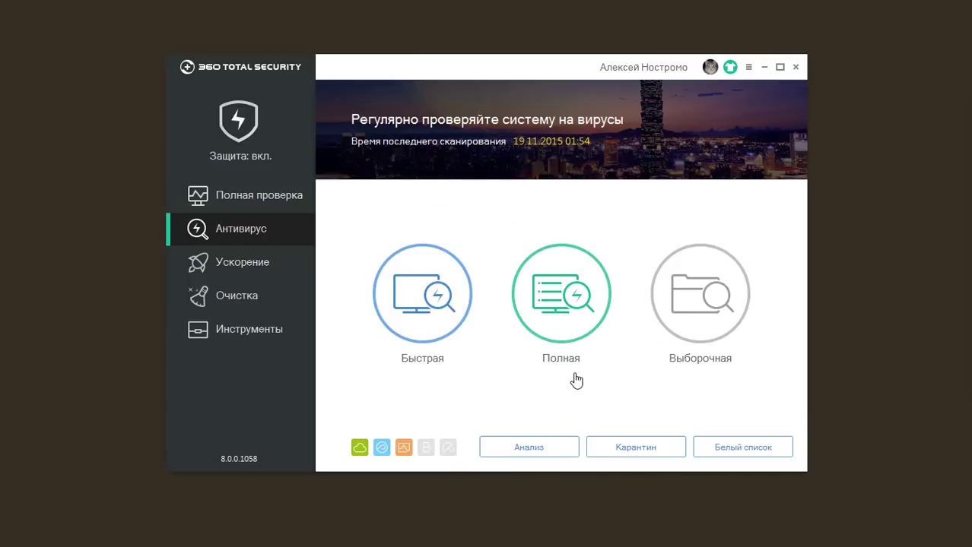
# Step: Try to restart the Windows shell by running explorer.exe as a new task
pyautogui.click(631, 176)
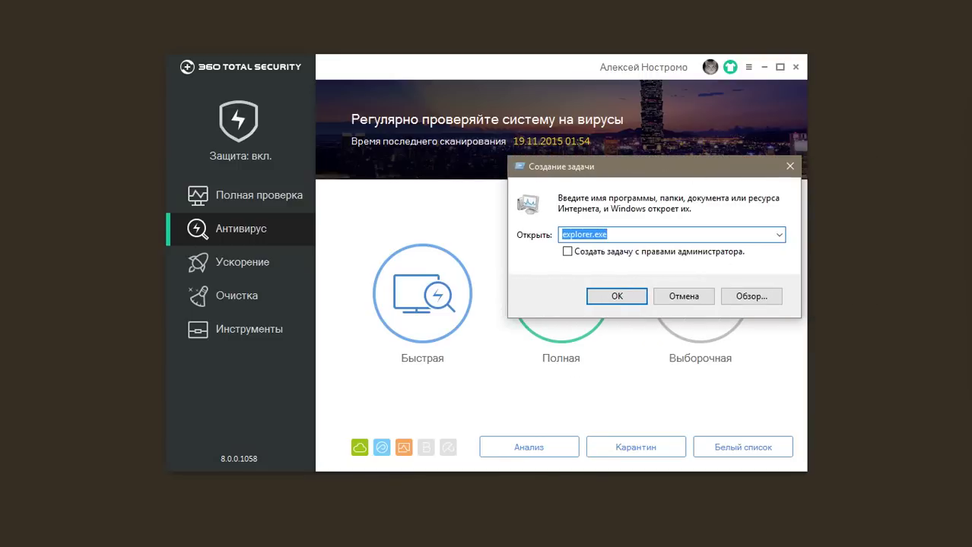
pyautogui.click(614, 297)
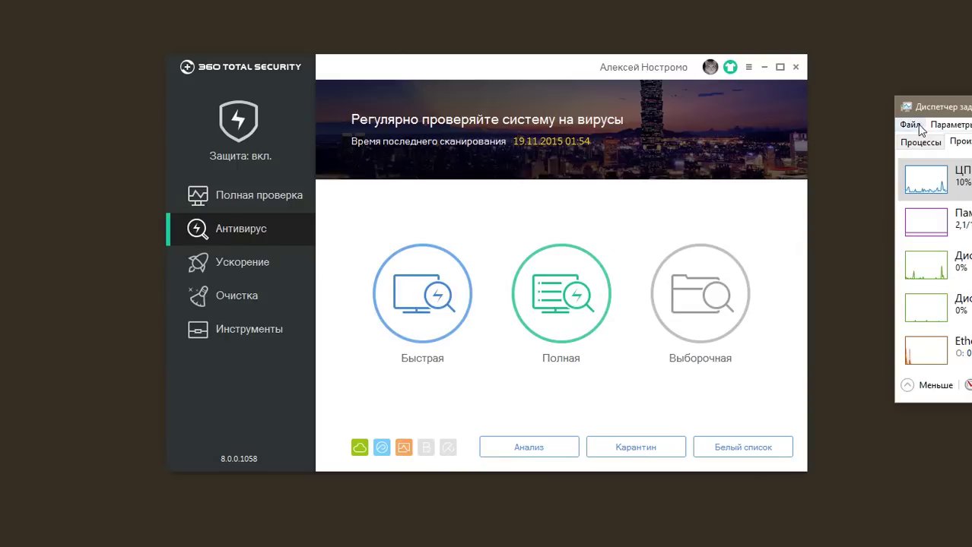
pyautogui.click(918, 125)
pyautogui.click(832, 257)
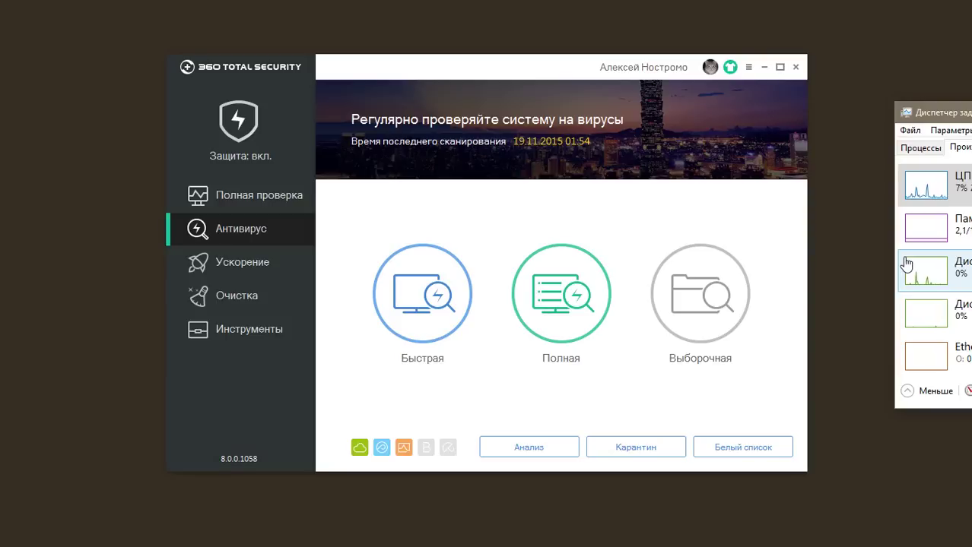
# Step: Run a custom scan on the desktop folder Comss Vir Type-2 1621 No Otbor 09-12_11_2015 and fix all detected objects
pyautogui.click(706, 296)
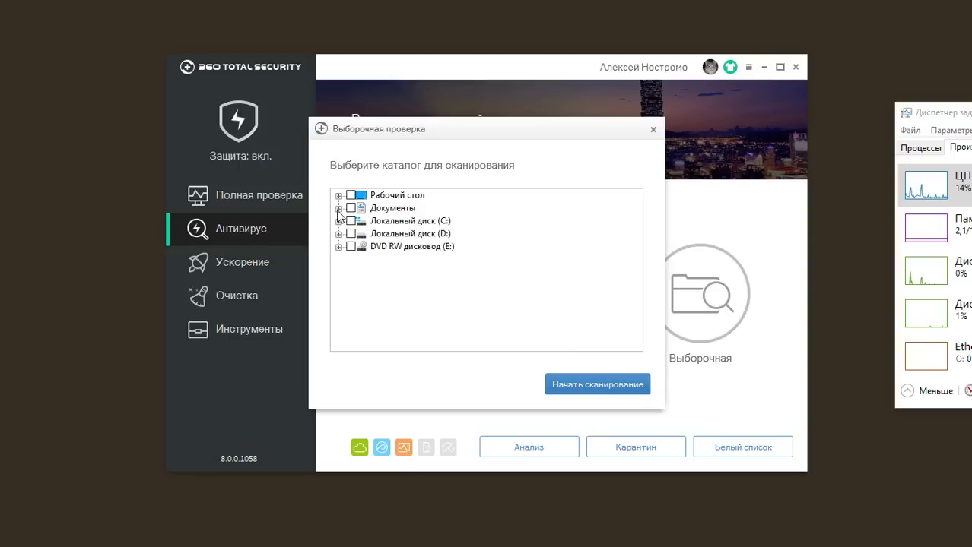
pyautogui.click(340, 196)
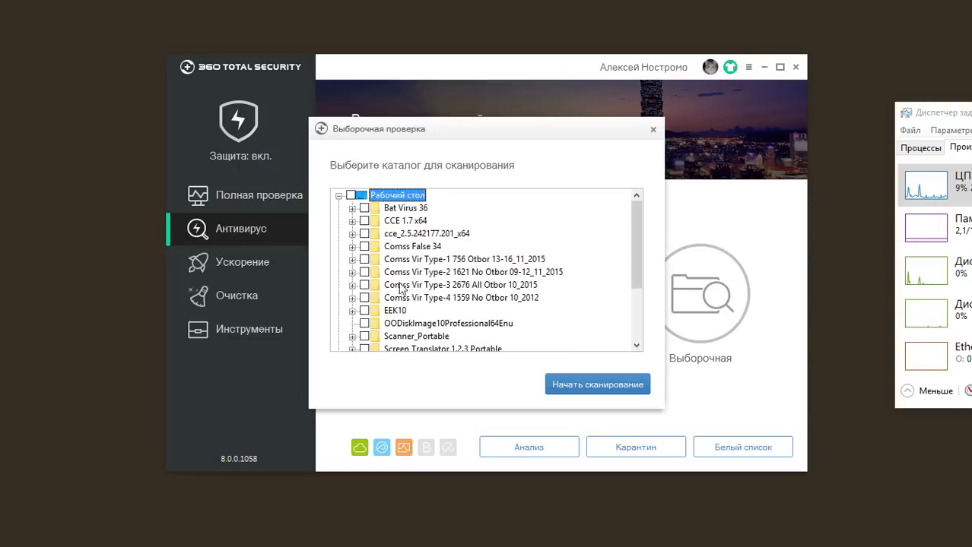
pyautogui.click(443, 273)
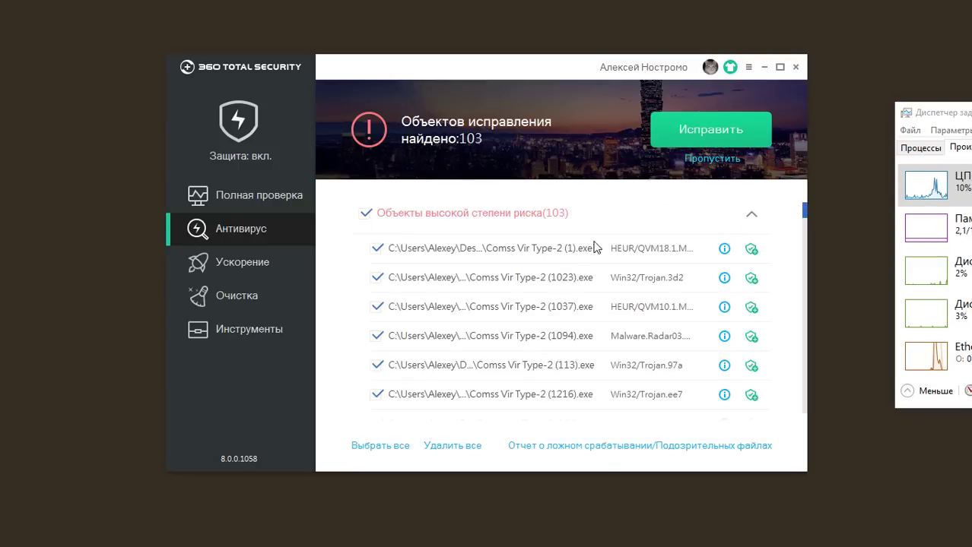
pyautogui.click(689, 133)
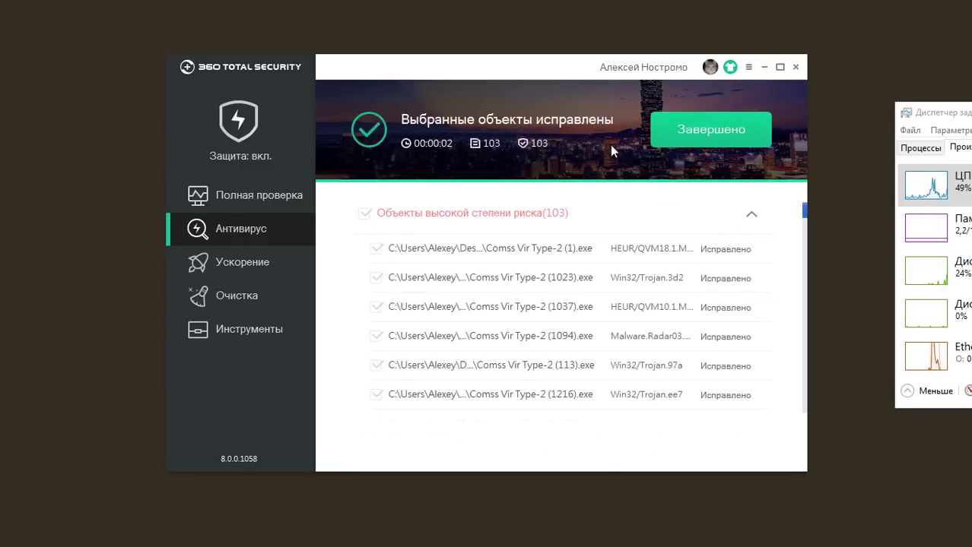
pyautogui.click(598, 378)
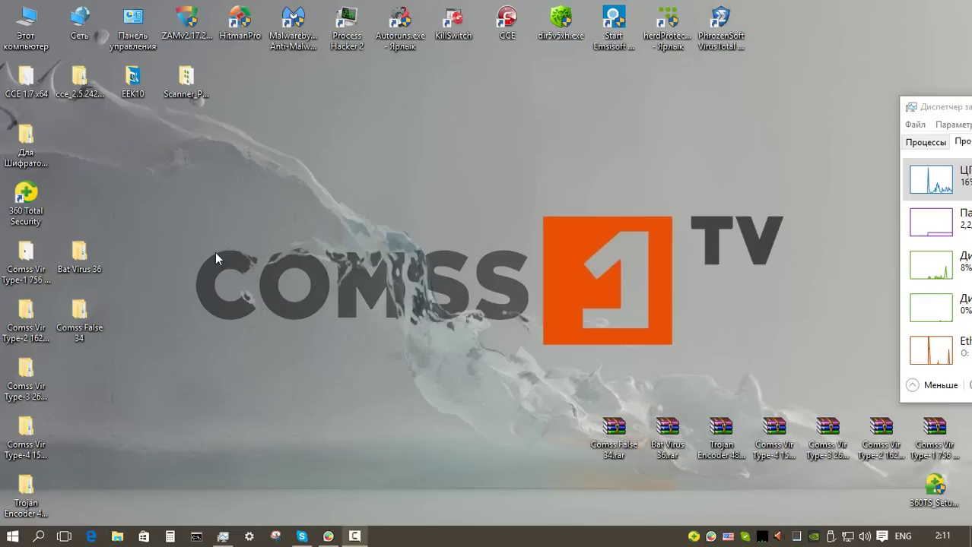
# Step: Open the inner Comss Vir Type-2 1621 samples folder and review the files left after the cleanup
pyautogui.click(23, 320)
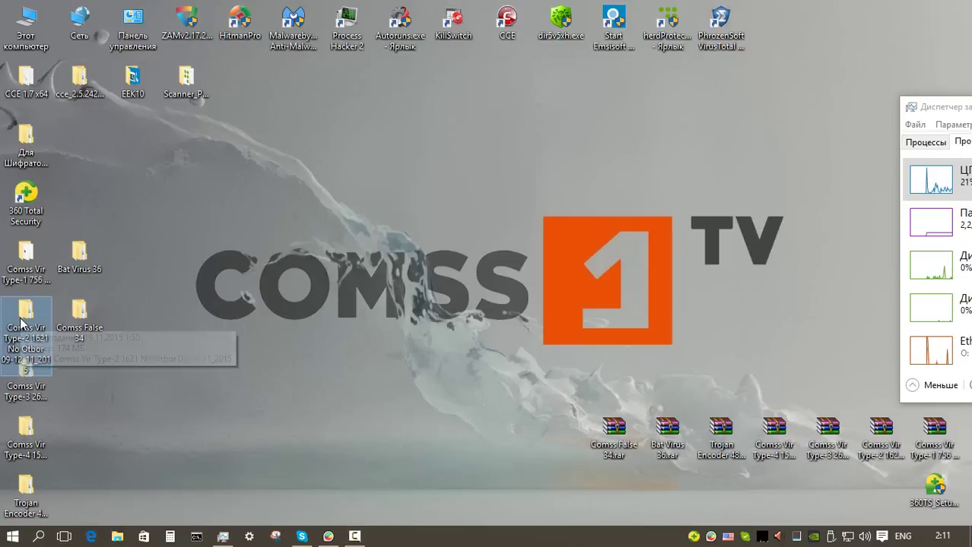
pyautogui.doubleClick(23, 321)
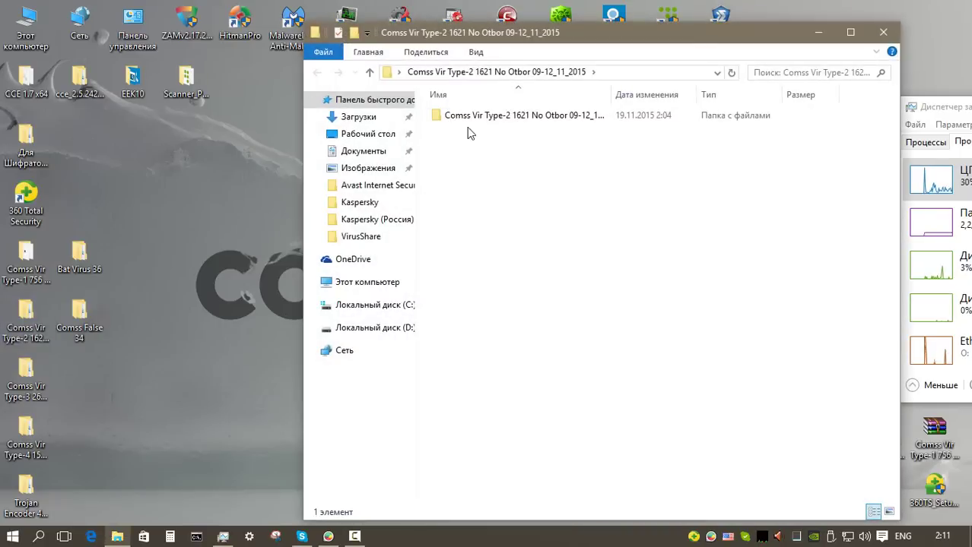
pyautogui.doubleClick(479, 118)
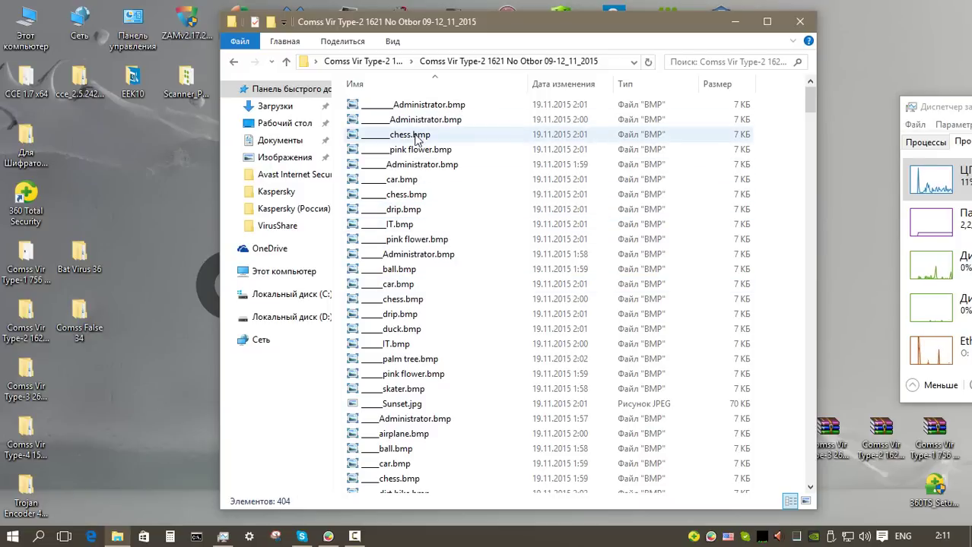
pyautogui.moveTo(811, 99); pyautogui.dragTo(808, 479)
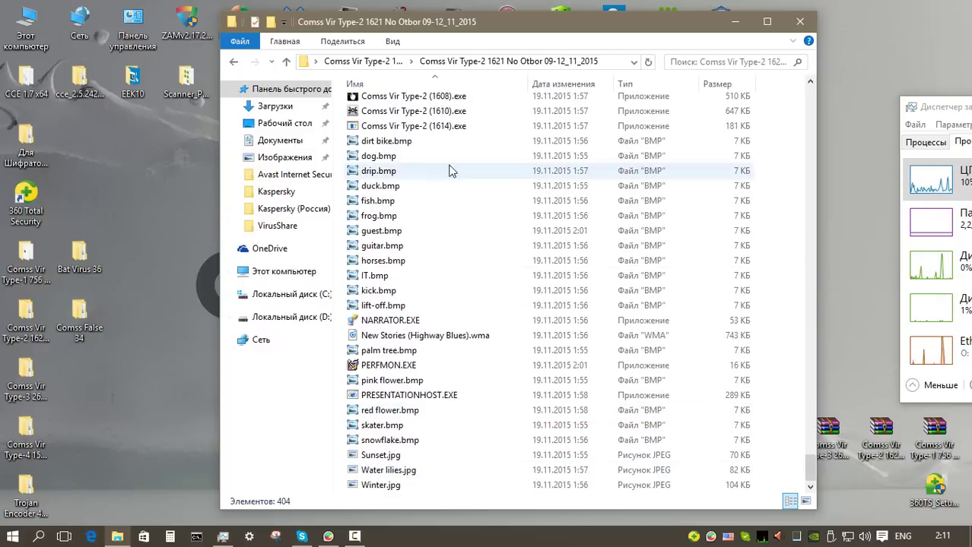
# Step: Delete the files from dirt bike.bmp through Winter.jpg at the end of the Type-2 samples list
pyautogui.click(428, 144)
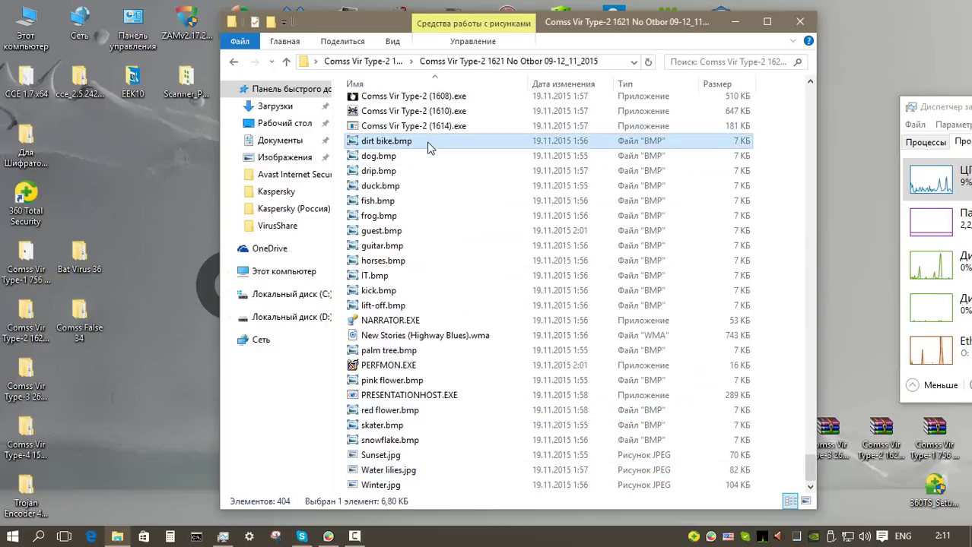
pyautogui.hotkey('shift', 'Down')
pyautogui.hotkey('shift', 'Down')
pyautogui.hotkey('shift', 'Down')
pyautogui.hotkey('shift', 'Down')
pyautogui.hotkey('shift', 'Down')
pyautogui.hotkey('shift', 'Down')
pyautogui.hotkey('shift', 'Down')
pyautogui.hotkey('shift', 'Down')
pyautogui.hotkey('shift', 'Down')
pyautogui.hotkey('shift', 'Down')
pyautogui.hotkey('shift', 'Down')
pyautogui.hotkey('shift', 'Down')
pyautogui.hotkey('shift', 'Down')
pyautogui.hotkey('shift', 'Down')
pyautogui.hotkey('shift', 'Down')
pyautogui.hotkey('shift', 'Down')
pyautogui.hotkey('shift', 'Down')
pyautogui.hotkey('shift', 'Down')
pyautogui.hotkey('shift', 'Down')
pyautogui.hotkey('shift', 'Down')
pyautogui.hotkey('shift', 'Down')
pyautogui.hotkey('shift', 'Down')
pyautogui.hotkey('shift', 'Down')
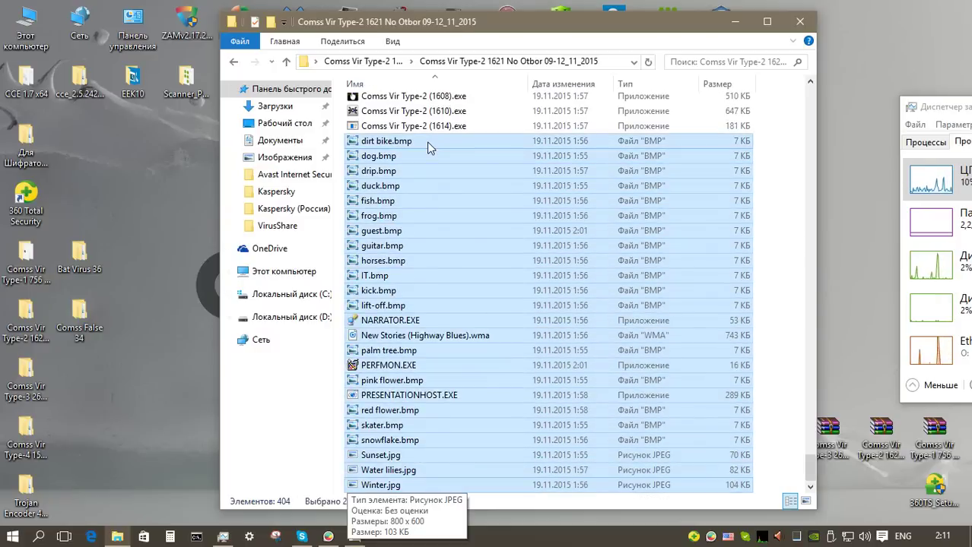
pyautogui.press('Delete')
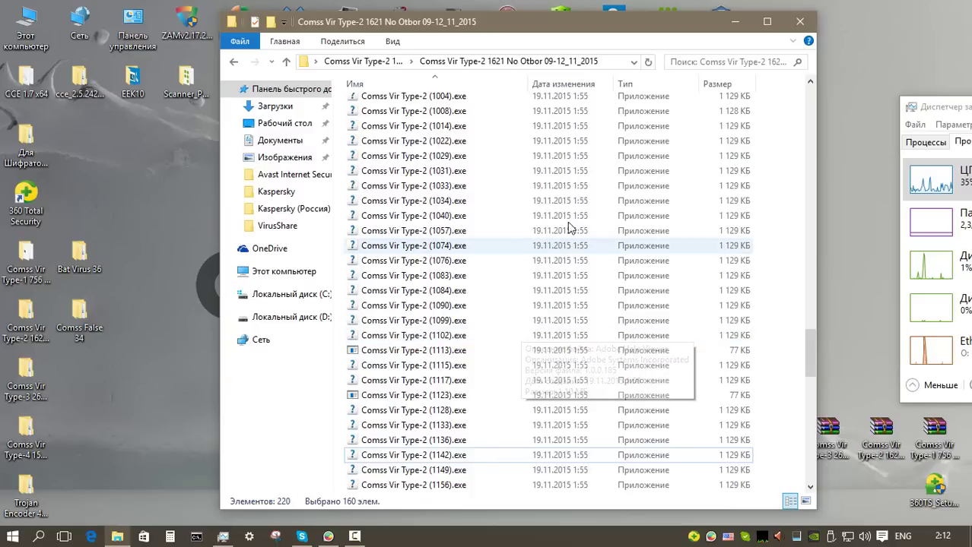
# Step: Rescan all remaining Comss Vir Type-2 files with 360 Total Security and close the scan result
pyautogui.moveTo(807, 358); pyautogui.dragTo(809, 390)
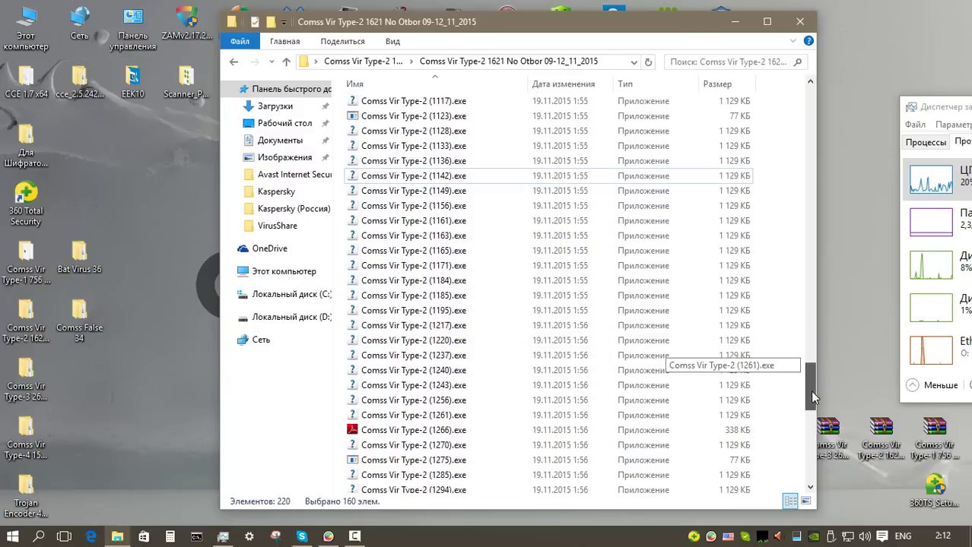
pyautogui.hotkey('ctrl', 'a')
pyautogui.rightClick(513, 282)
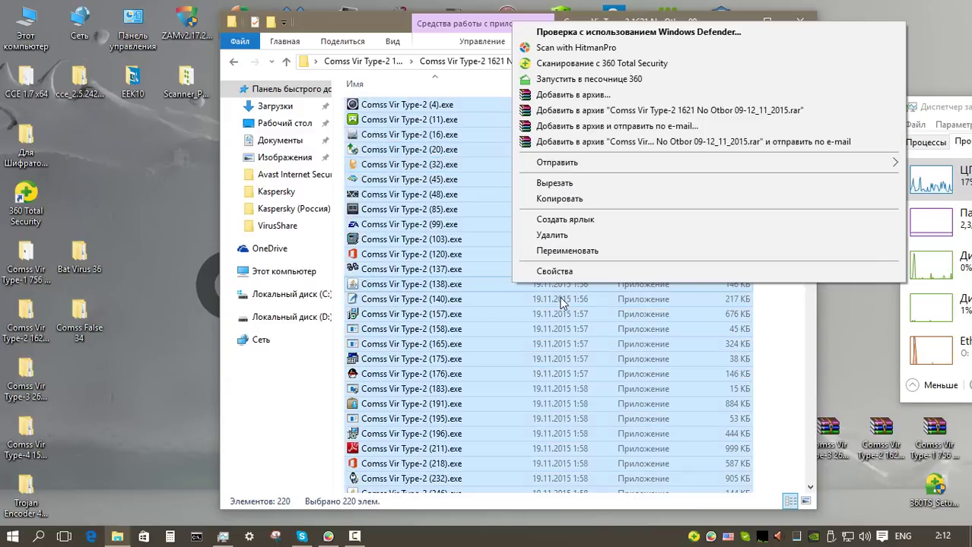
pyautogui.click(625, 65)
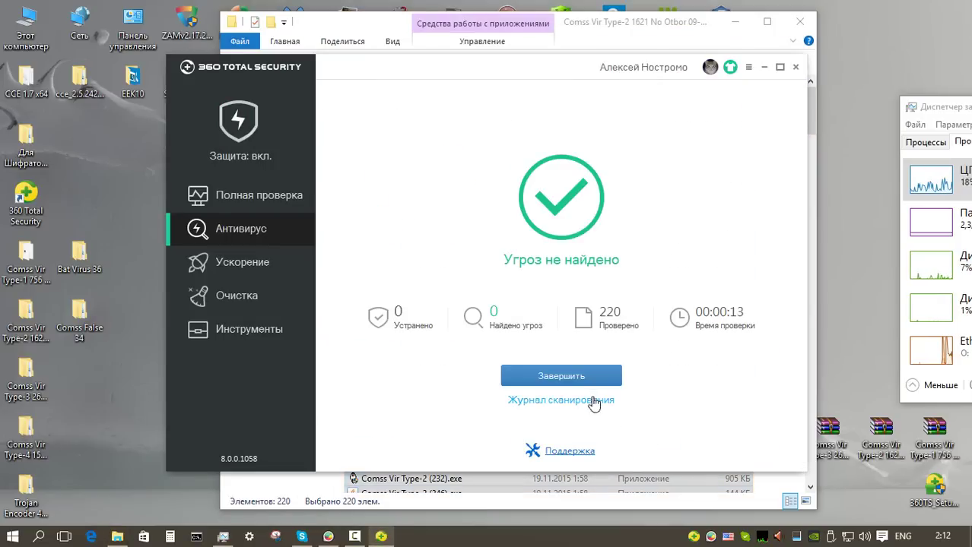
pyautogui.click(577, 377)
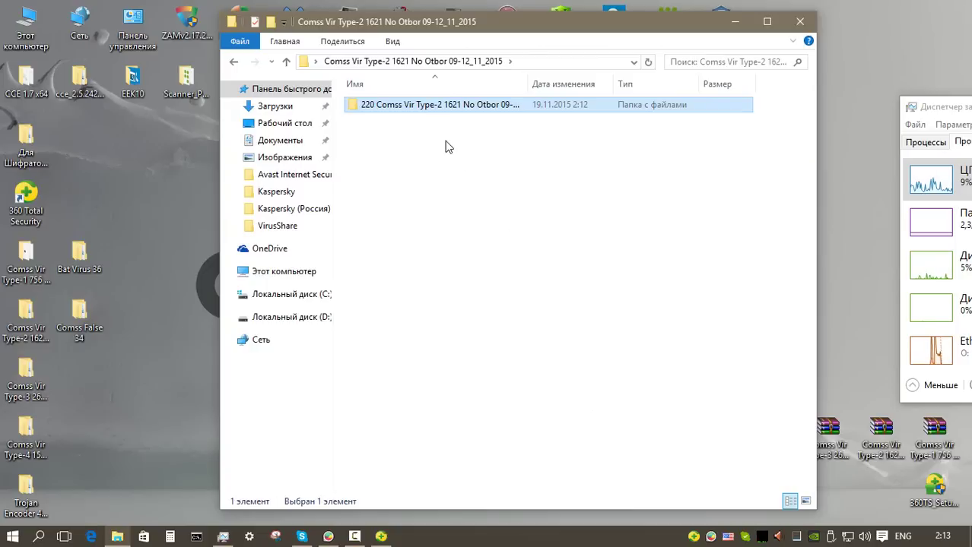
# Step: Pack the folder 220 Comss Vir Type-2 1621 No Otbor 09-12_11_2015 into a RAR archive, setting an archive password
pyautogui.rightClick(416, 104)
pyautogui.click(491, 306)
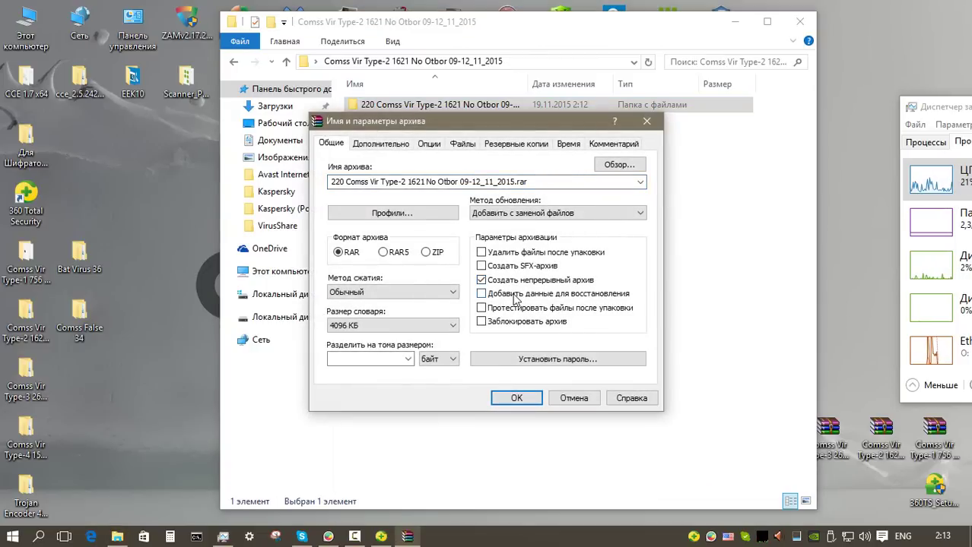
pyautogui.click(558, 359)
pyautogui.press('Return')
pyautogui.press('Return')
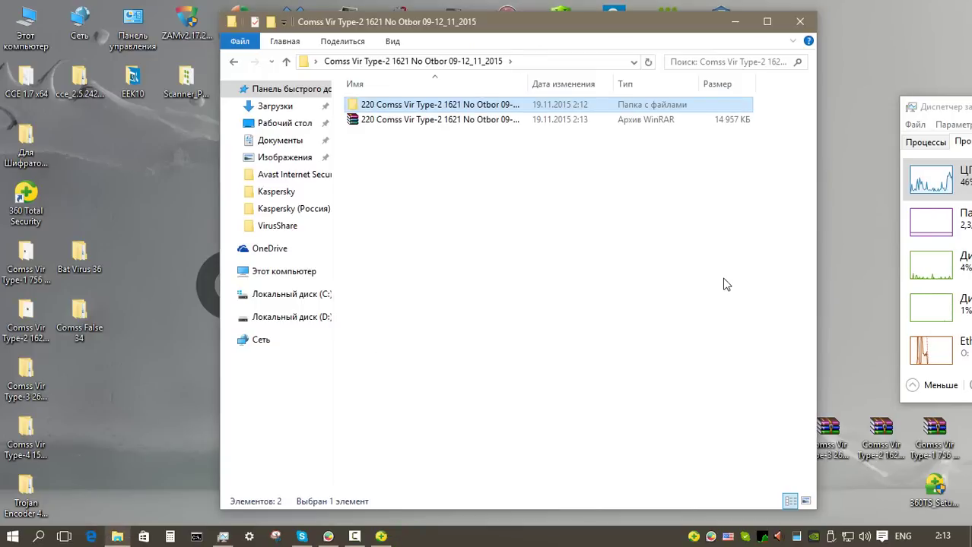
# Step: Check the properties of the new 220 Comss Vir Type-2 archive
pyautogui.press('Down')
pyautogui.hotkey('alt', 'Return')
pyautogui.click(541, 169)
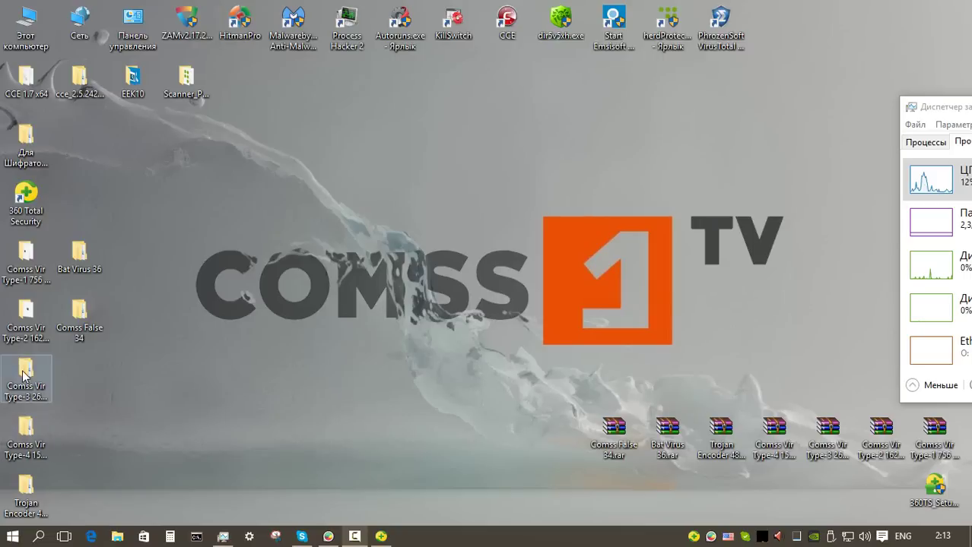
# Step: Scan the Comss Vir Type-3 2676 All Otbor 10_2015 folder with 360 Total Security, fix all detections and submit the unknown files for analysis
pyautogui.rightClick(22, 374)
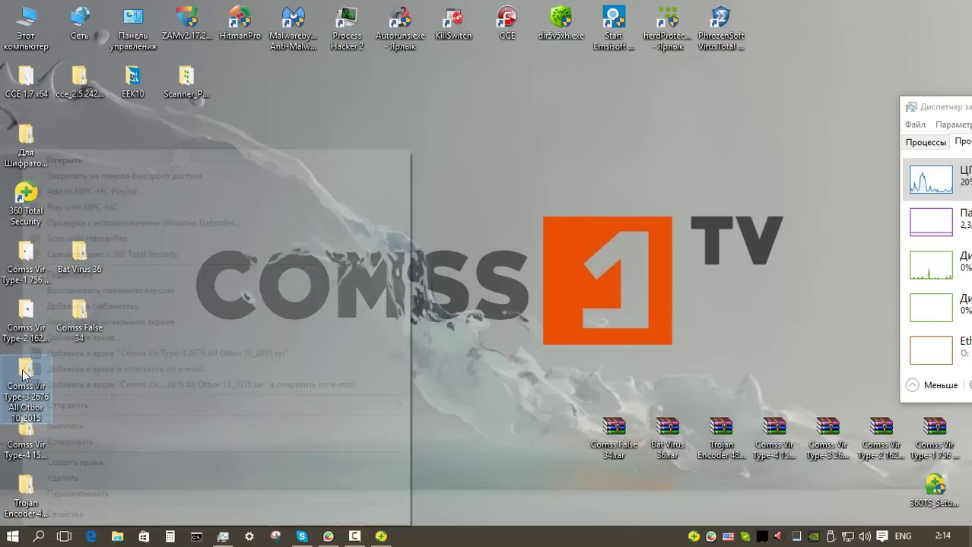
pyautogui.click(114, 254)
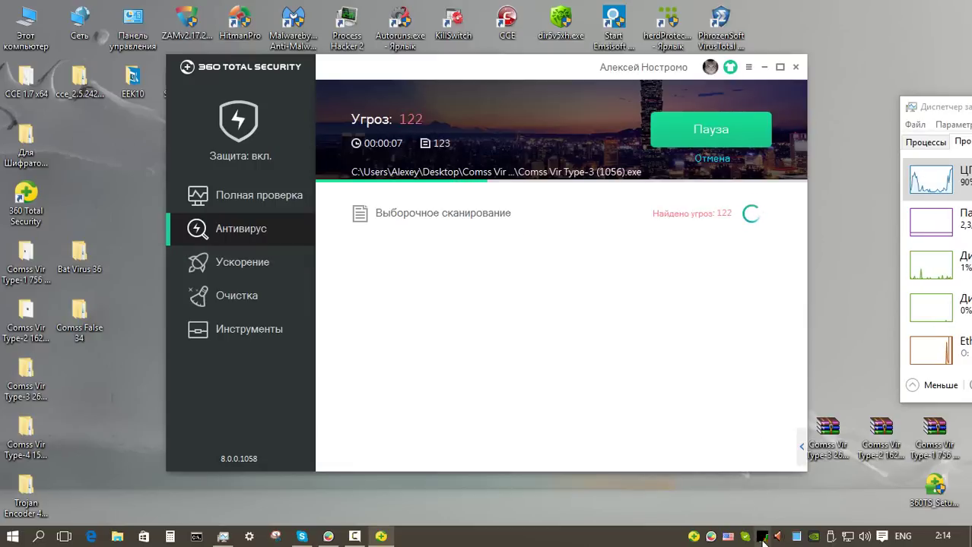
pyautogui.moveTo(762, 538)
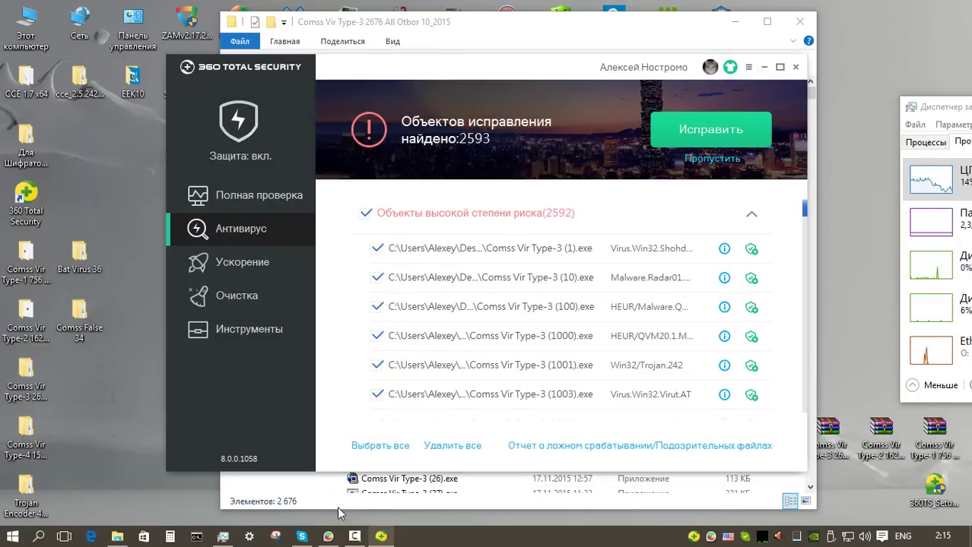
pyautogui.click(713, 133)
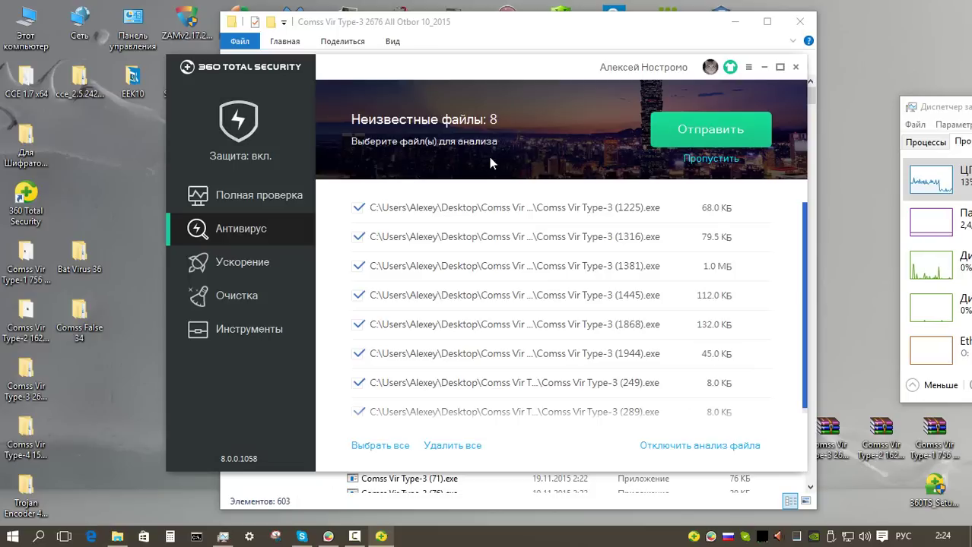
pyautogui.click(695, 131)
pyautogui.click(564, 433)
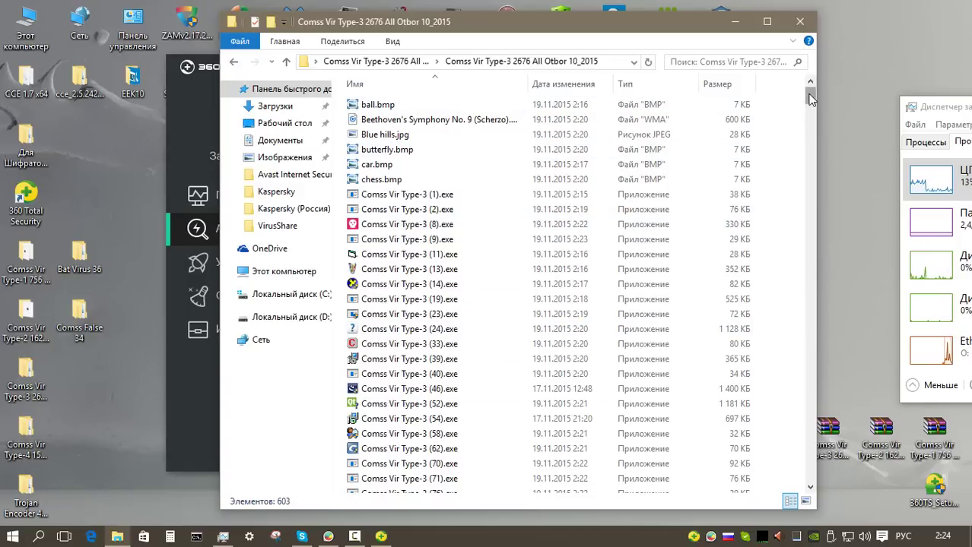
# Step: Delete the non-sample files at both ends of the Type-3 list: ball.bmp through chess.bmp, and dirt bike.bmp through the last file
pyautogui.moveTo(810, 101); pyautogui.dragTo(813, 494)
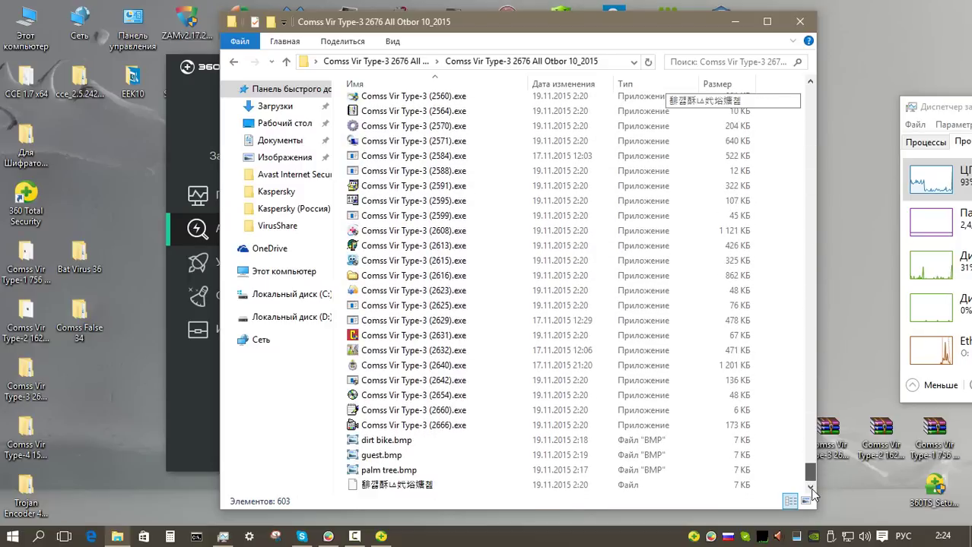
pyautogui.click(394, 442)
pyautogui.hotkey('shift', 'Down')
pyautogui.hotkey('shift', 'Down')
pyautogui.hotkey('shift', 'Down')
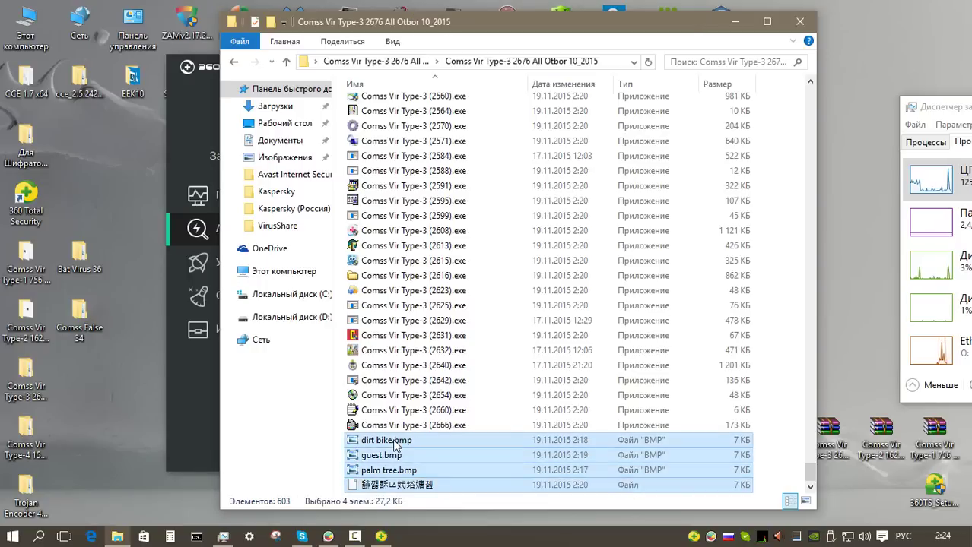
pyautogui.press('Delete')
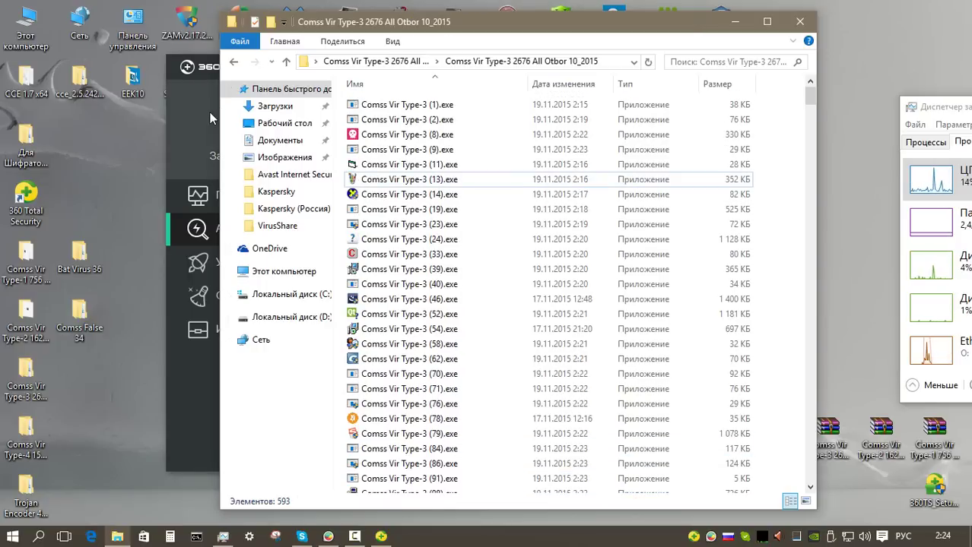
# Step: Run a custom scan of the Comss Vir Type-3 folder, fix the detected objects and submit the unknown files for analysis
pyautogui.click(212, 119)
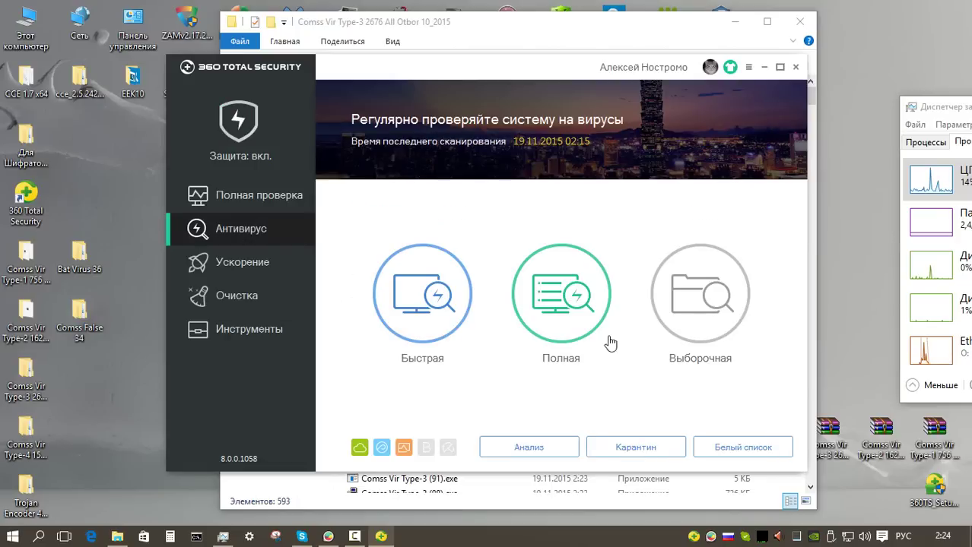
pyautogui.click(699, 297)
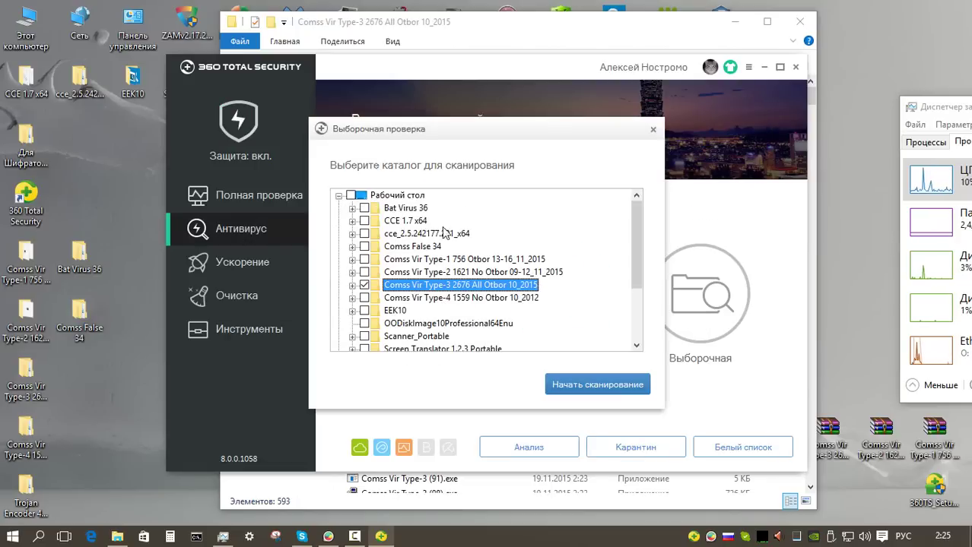
pyautogui.press('Return')
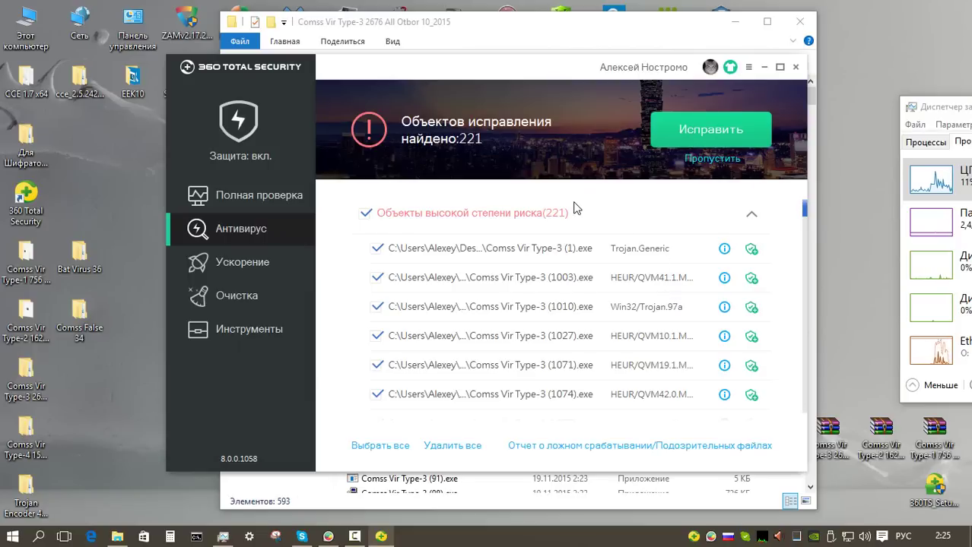
pyautogui.click(693, 135)
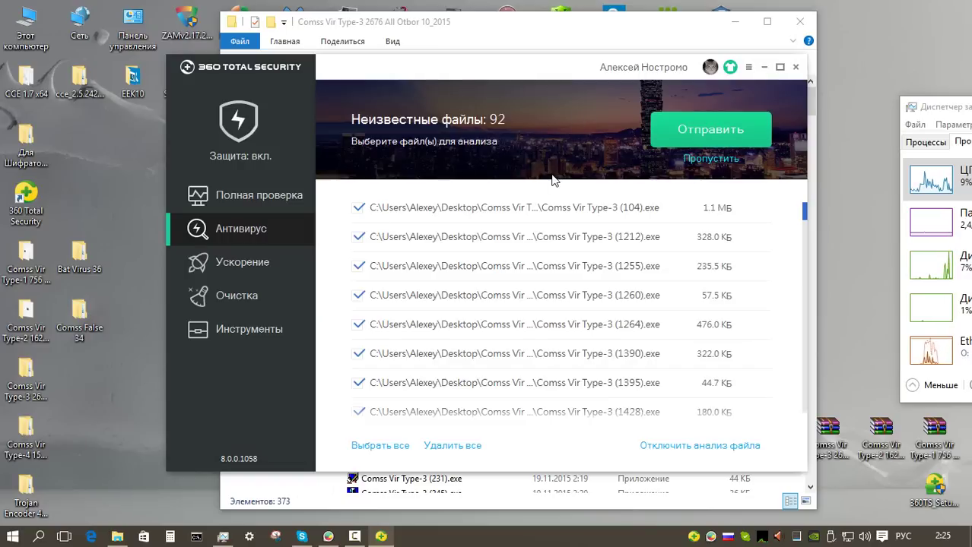
pyautogui.click(701, 128)
pyautogui.click(549, 376)
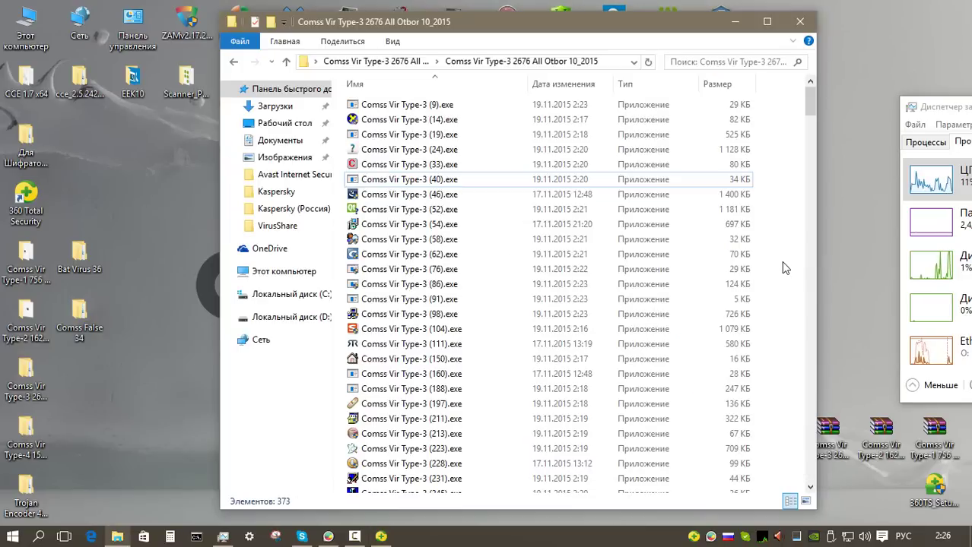
# Step: Select all remaining Comss Vir Type-3 files, scan them with 360 Total Security, fix the detected threats and finish the scan
pyautogui.moveTo(812, 112); pyautogui.dragTo(823, 82)
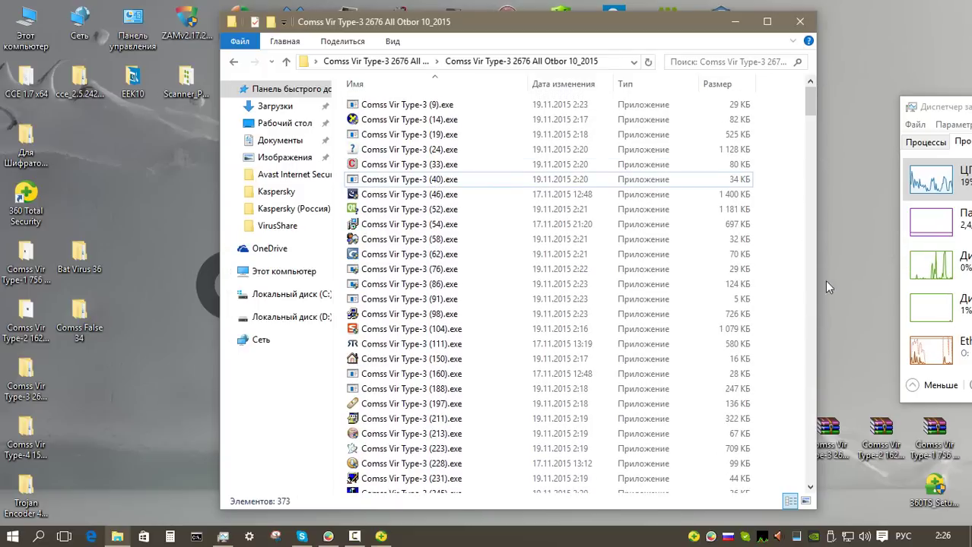
pyautogui.click(679, 271)
pyautogui.hotkey('ctrl', 'a')
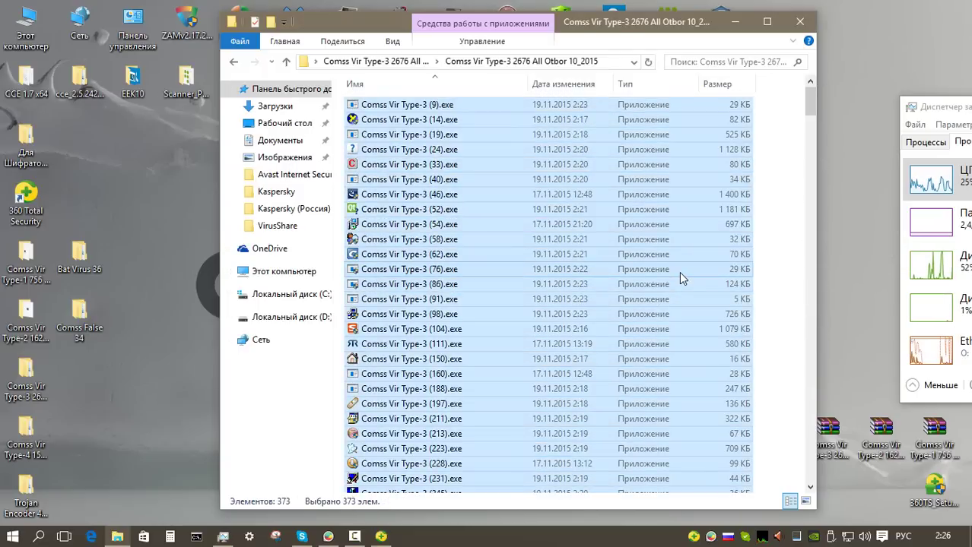
pyautogui.rightClick(675, 262)
pyautogui.click(668, 285)
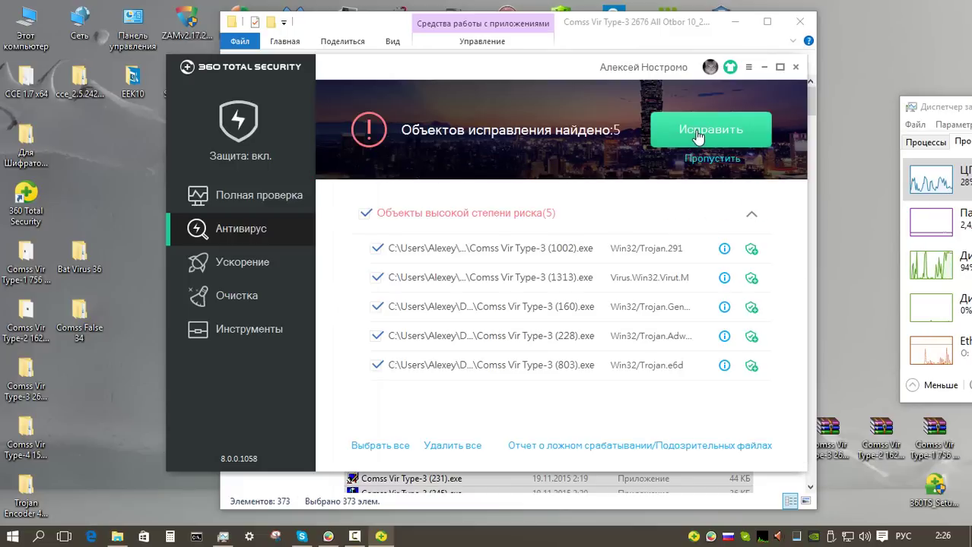
pyautogui.click(697, 134)
pyautogui.click(724, 131)
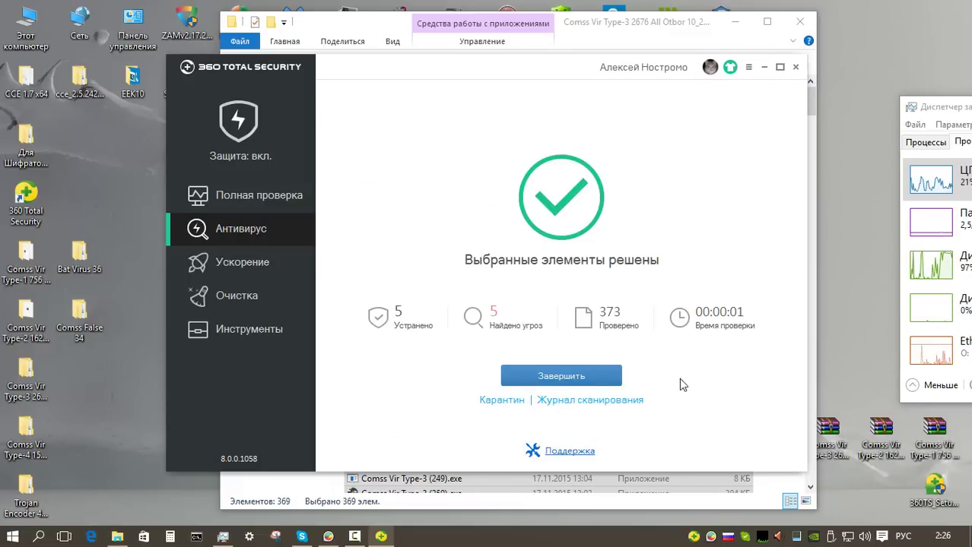
pyautogui.click(561, 376)
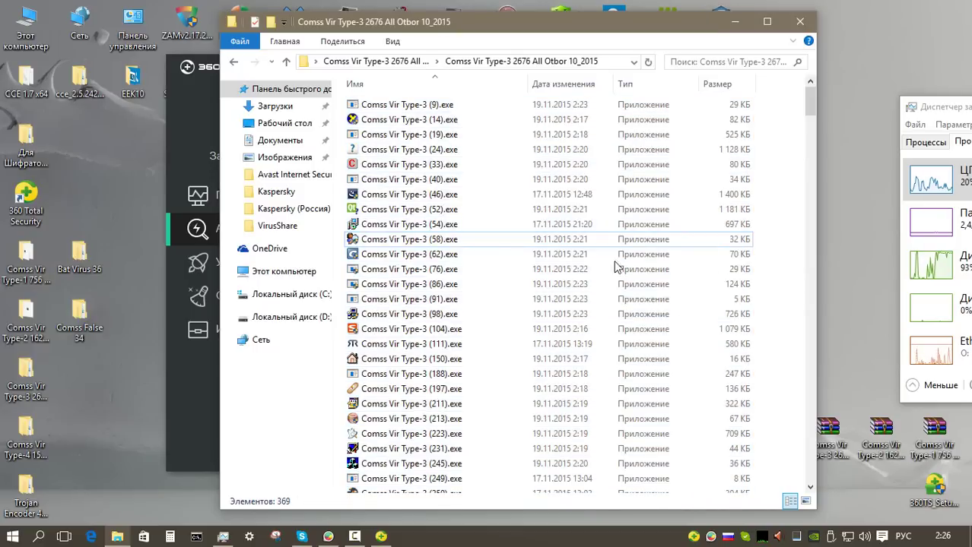
# Step: Rescan the selected Type-3 files twice, fixing the detected threats and closing the result each time
pyautogui.rightClick(567, 263)
pyautogui.click(669, 302)
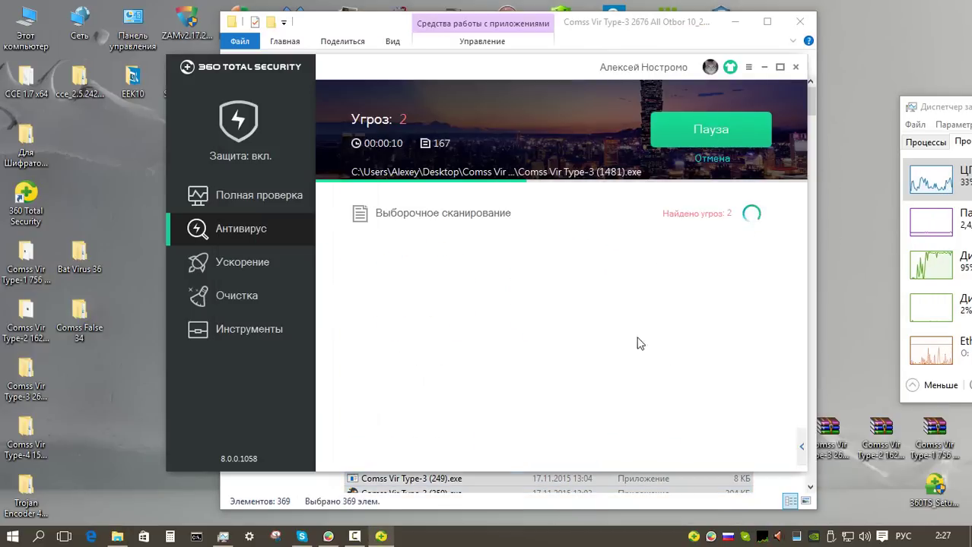
pyautogui.click(711, 130)
pyautogui.click(532, 375)
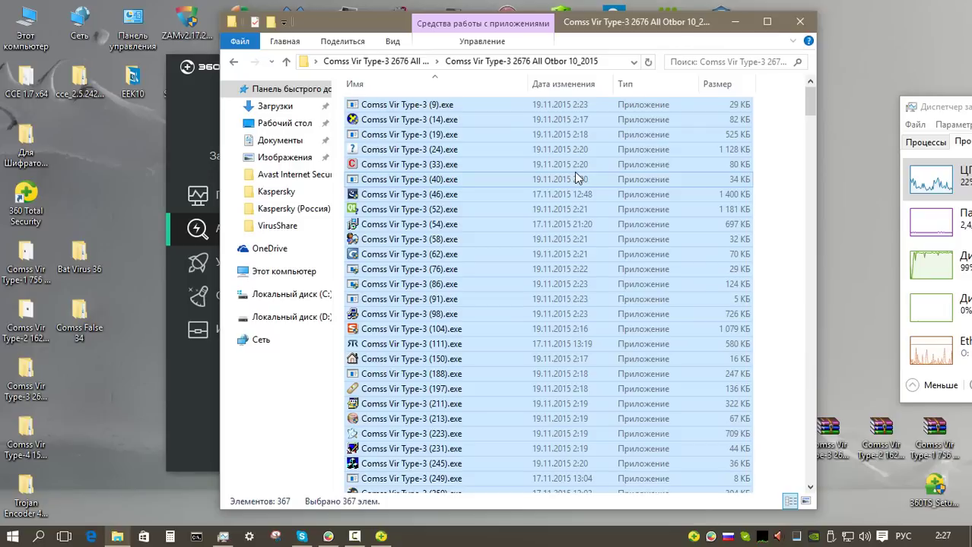
pyautogui.rightClick(576, 175)
pyautogui.click(647, 216)
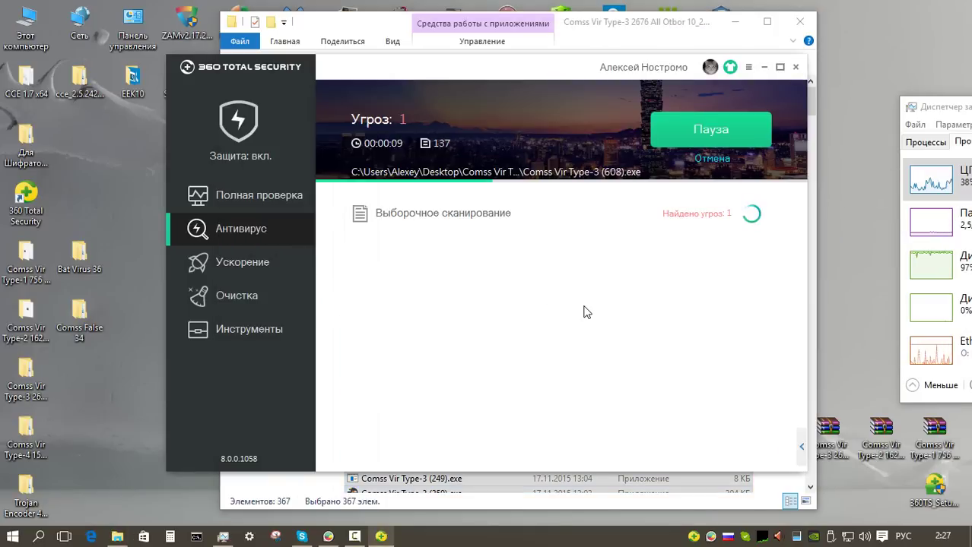
pyautogui.click(694, 135)
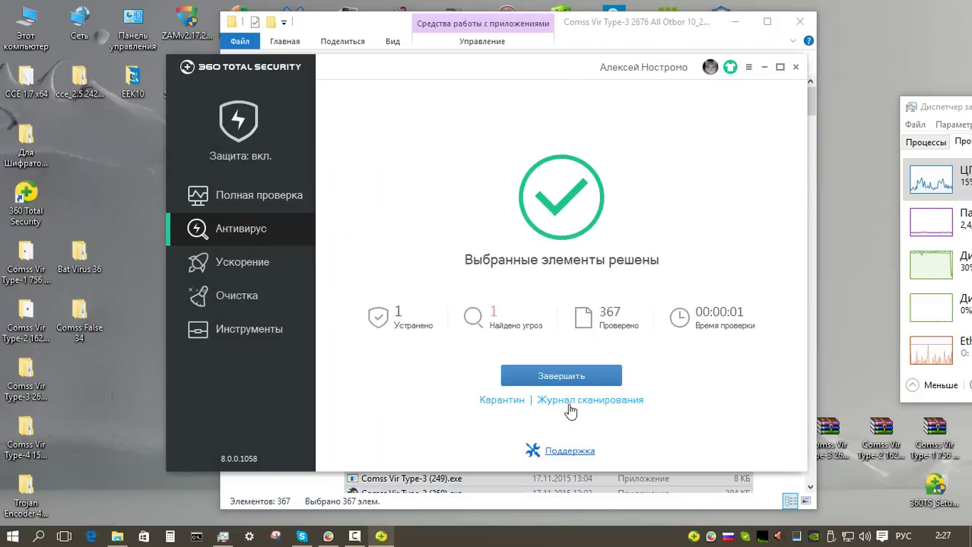
pyautogui.click(551, 375)
# Step: Rescan the Type-3 selection, fix the Virut detection in Comss Vir Type-3 (1313).exe and close the scan result
pyautogui.rightClick(487, 225)
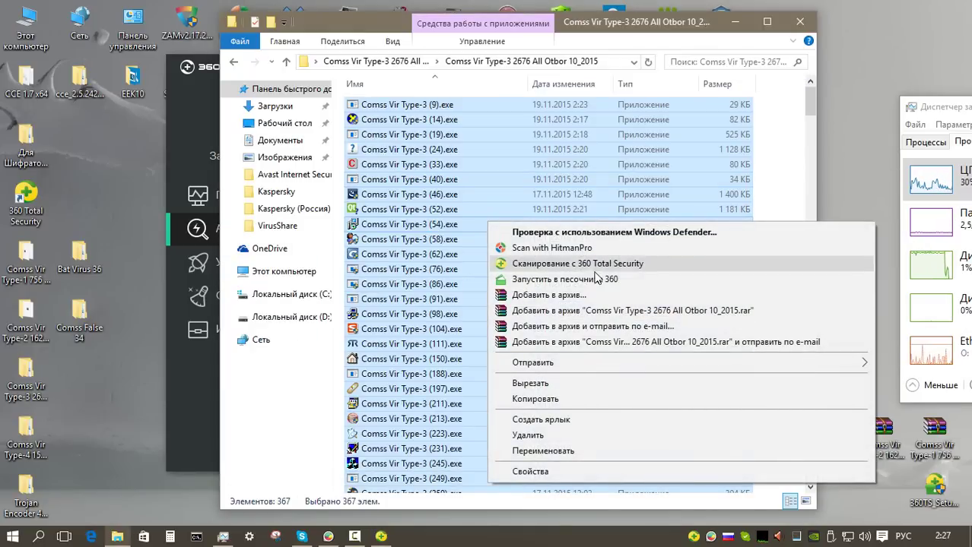
pyautogui.click(585, 265)
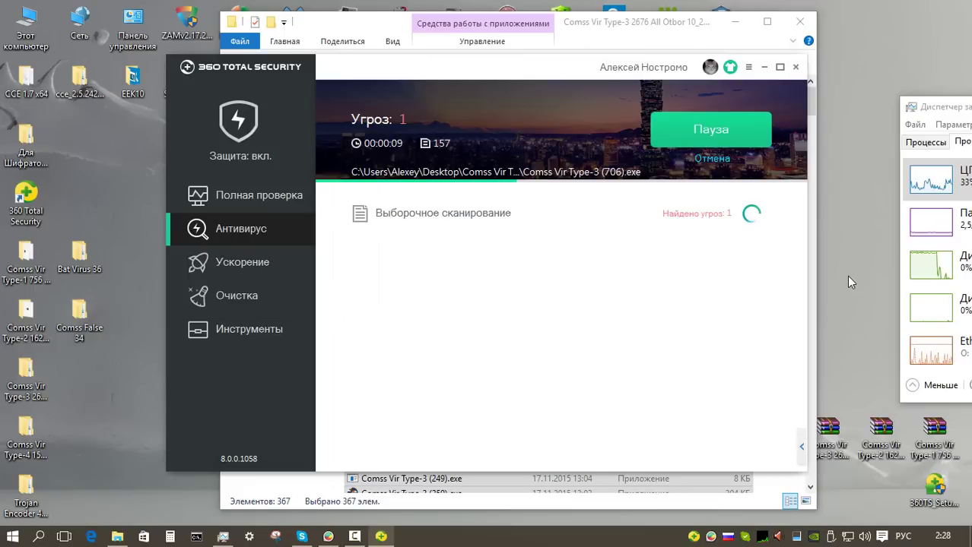
pyautogui.click(703, 134)
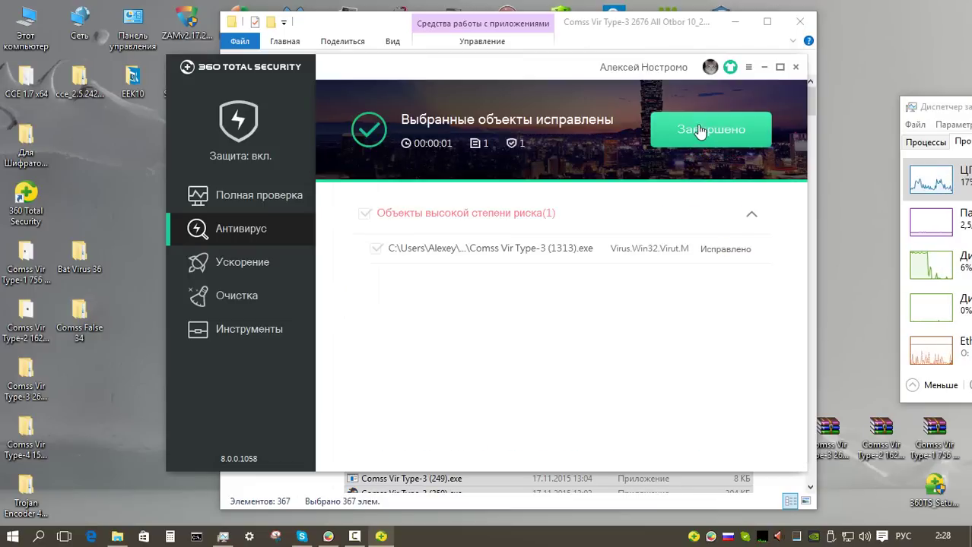
pyautogui.click(701, 133)
pyautogui.click(532, 377)
# Step: Scan the Type-3 selection once more and fix the heuristic detection in Comss Vir Type-3 (1313).exe
pyautogui.rightClick(582, 250)
pyautogui.click(654, 292)
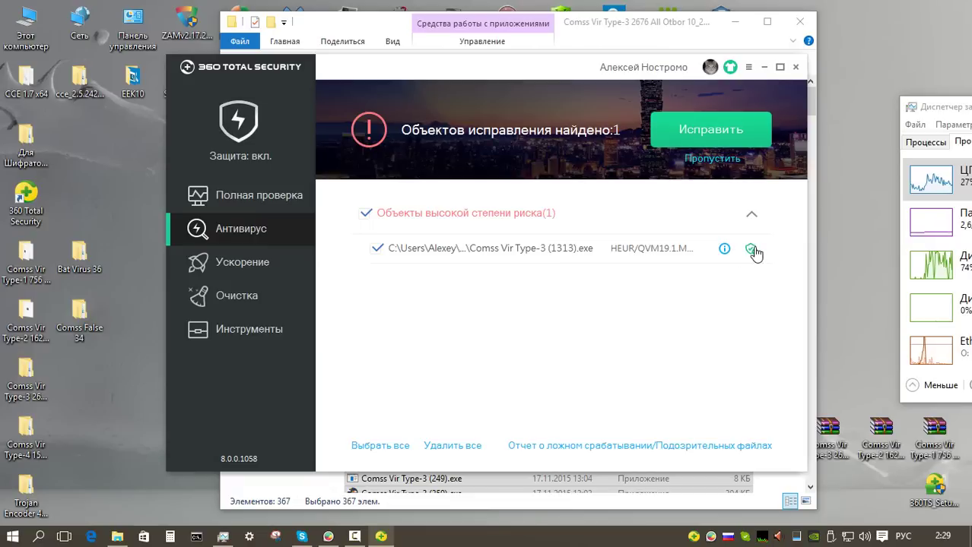
pyautogui.click(712, 132)
pyautogui.click(651, 134)
pyautogui.click(555, 436)
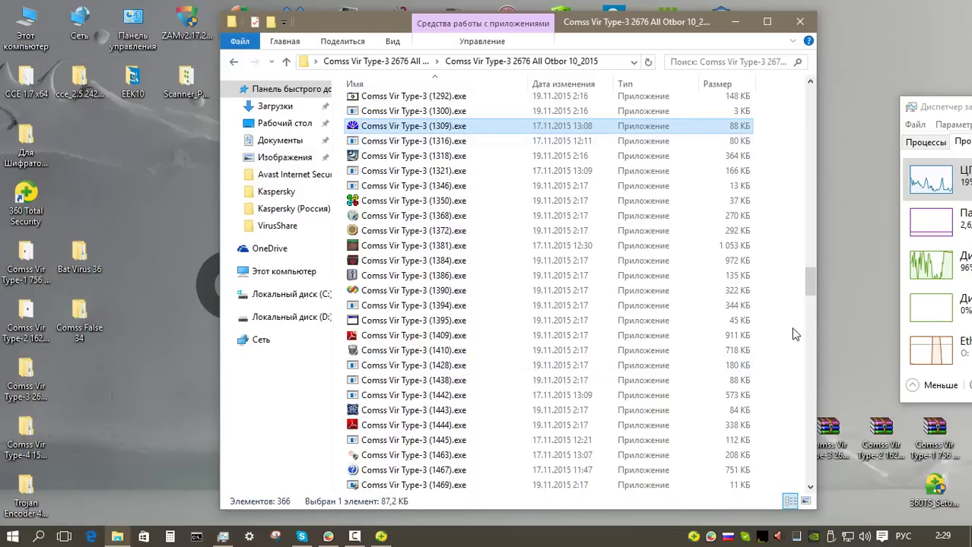
# Step: Select and rescan all remaining Type-3 files, finish the scan and close the 360 Total Security window
pyautogui.hotkey('ctrl', 'a')
pyautogui.rightClick(599, 242)
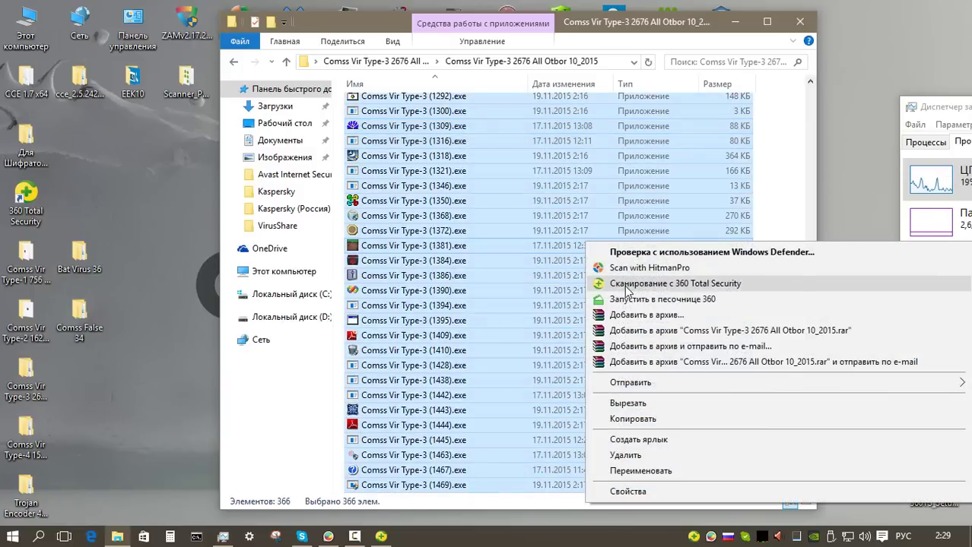
pyautogui.click(651, 283)
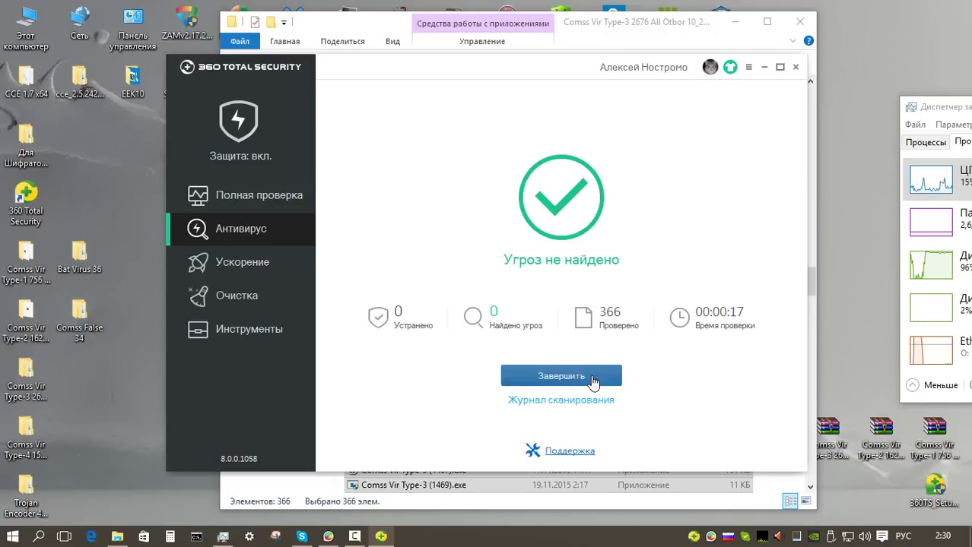
pyautogui.click(561, 375)
pyautogui.click(794, 68)
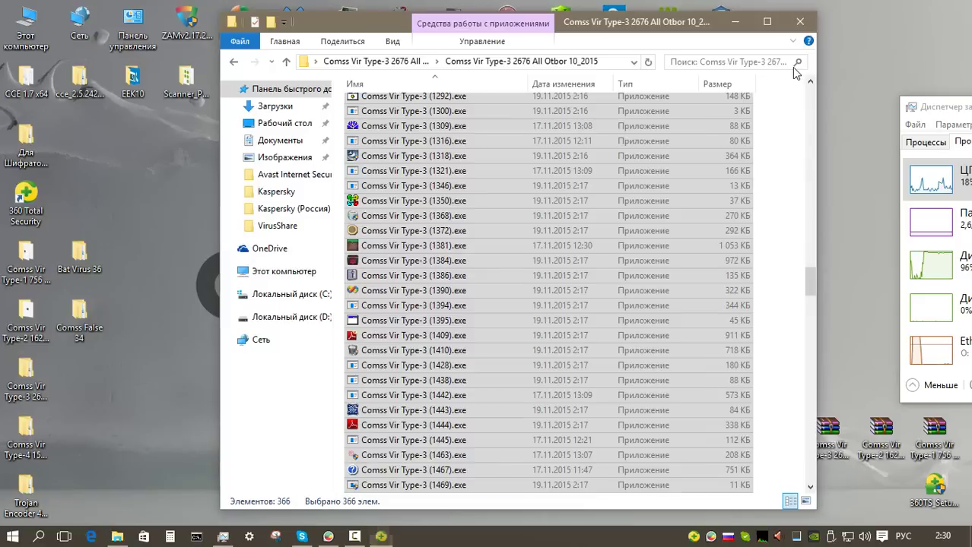
pyautogui.click(777, 161)
# Step: Rename the inner Type-3 samples folder to 366 Comss Vir Type-3 2676 All Otbor 10_2015
pyautogui.click(287, 62)
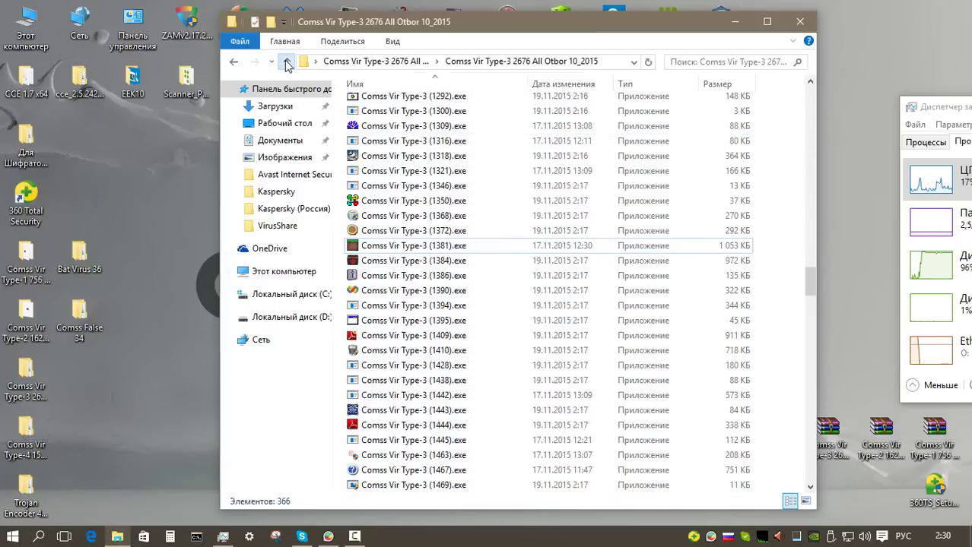
pyautogui.click(373, 112)
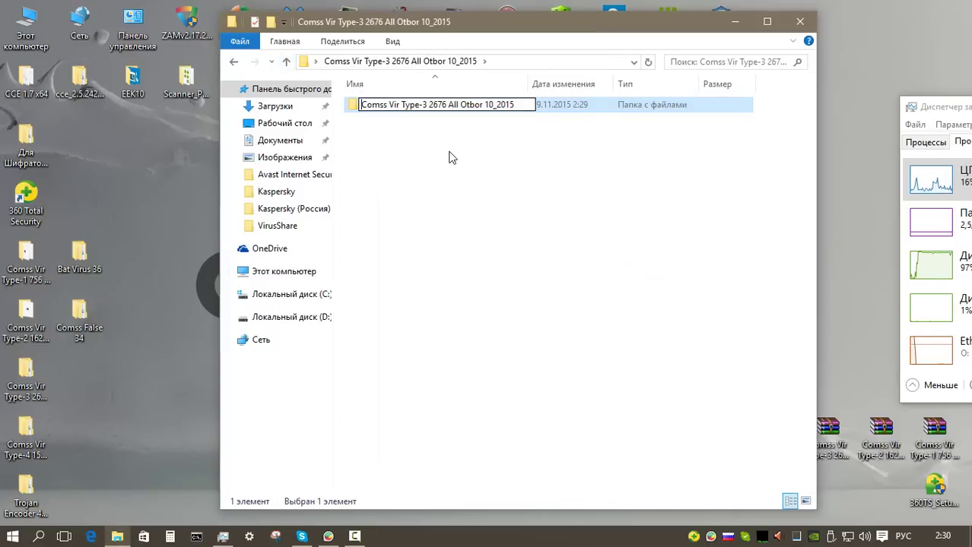
pyautogui.write('366')
pyautogui.press('Return')
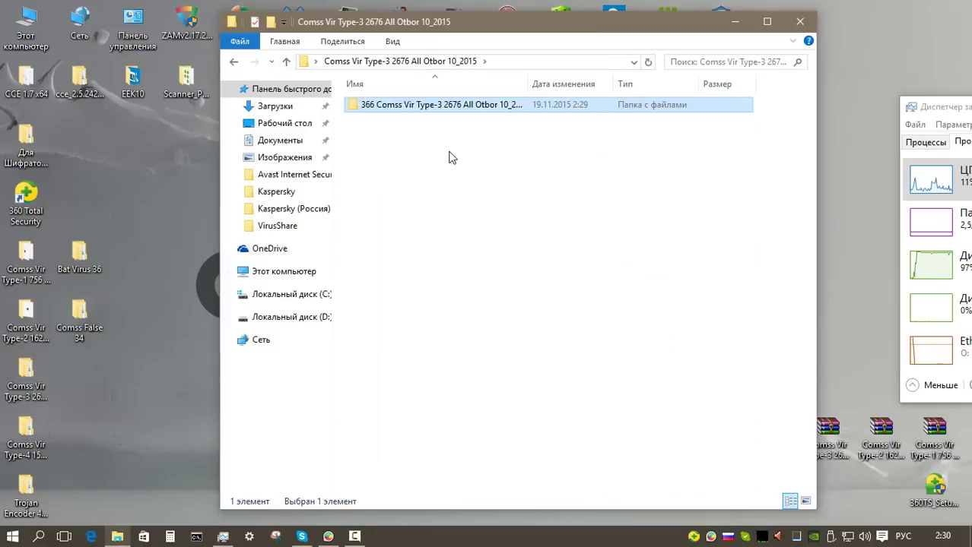
# Step: Archive the renamed Type-3 samples folder as a RAR with recovery data and post-packing testing, entering the archive password
pyautogui.rightClick(436, 104)
pyautogui.click(523, 307)
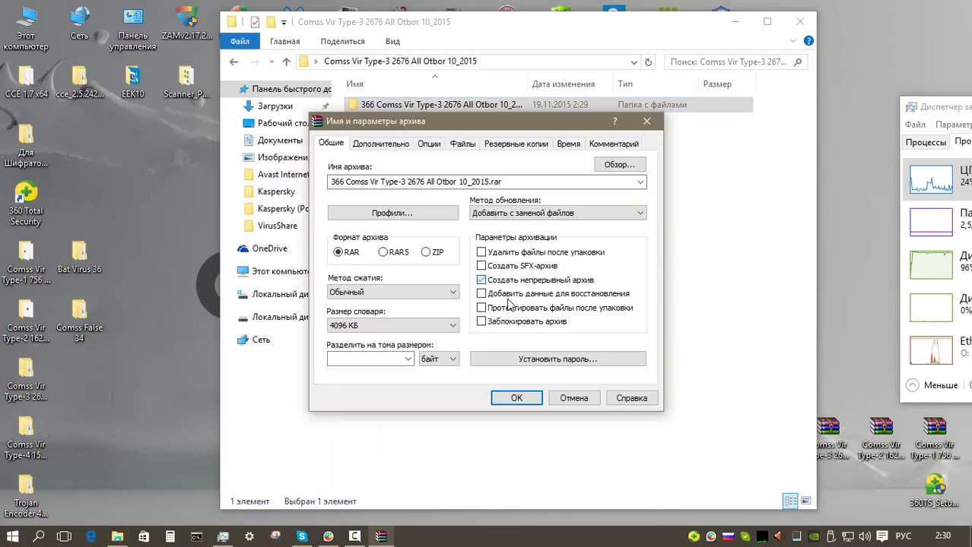
pyautogui.click(525, 358)
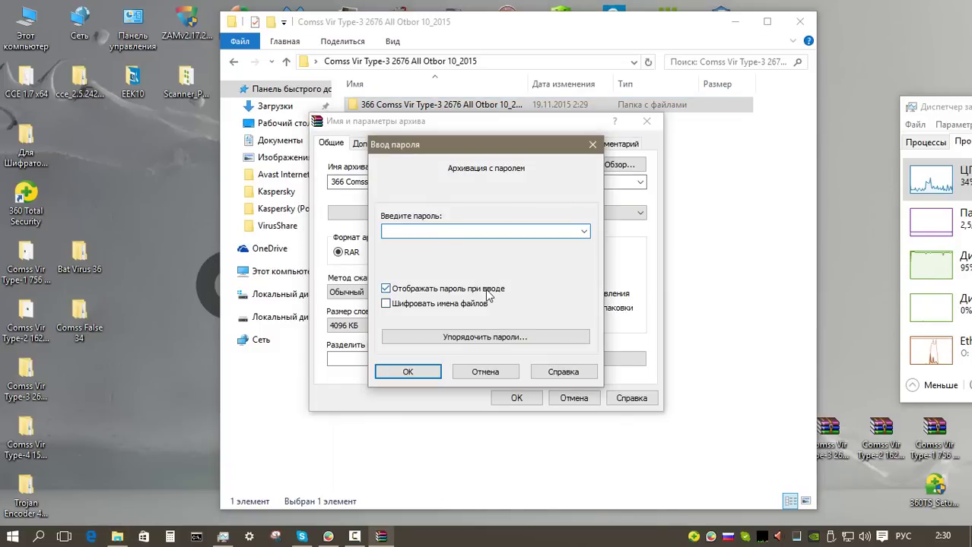
pyautogui.click(408, 372)
pyautogui.click(517, 398)
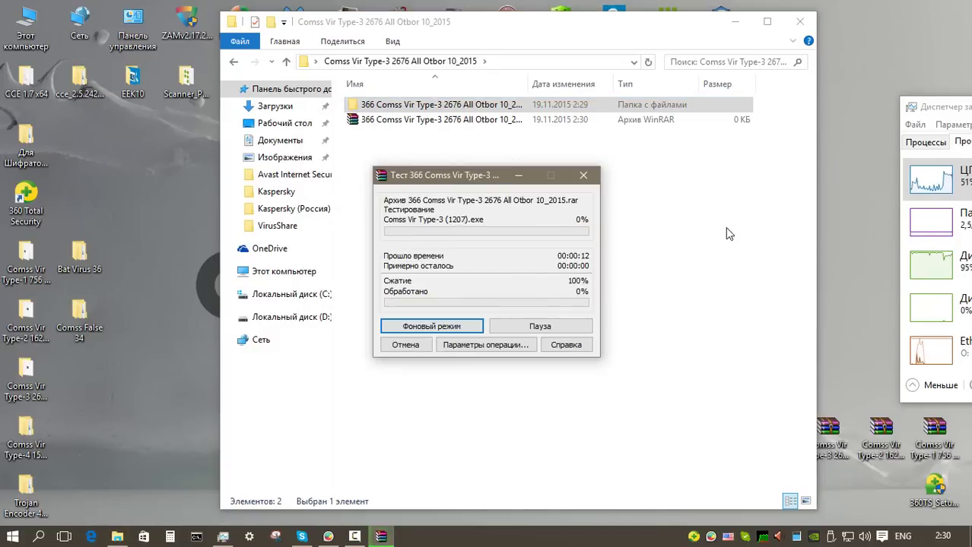
# Step: Check the file count and password status in the Type-3 archive's properties, and close the folder window
pyautogui.rightClick(453, 120)
pyautogui.click(511, 419)
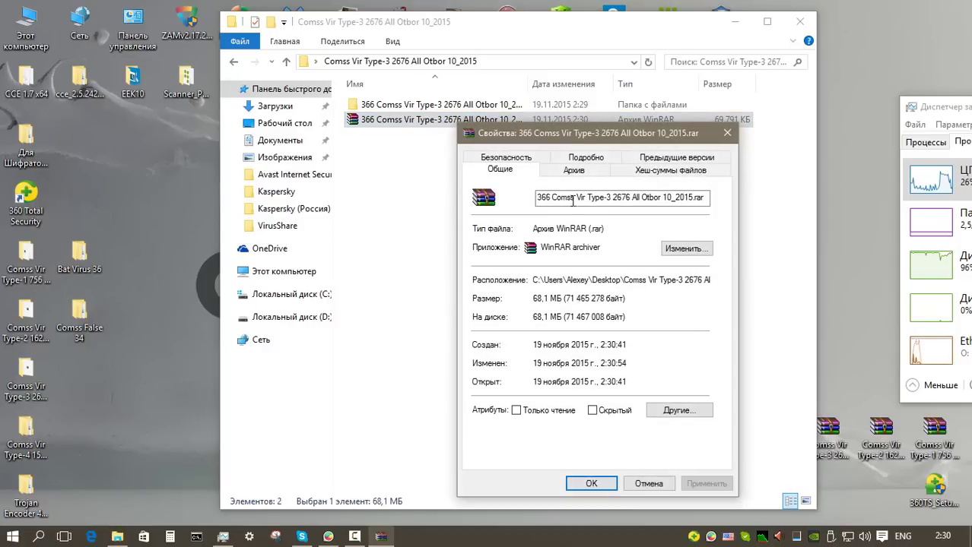
pyautogui.click(574, 170)
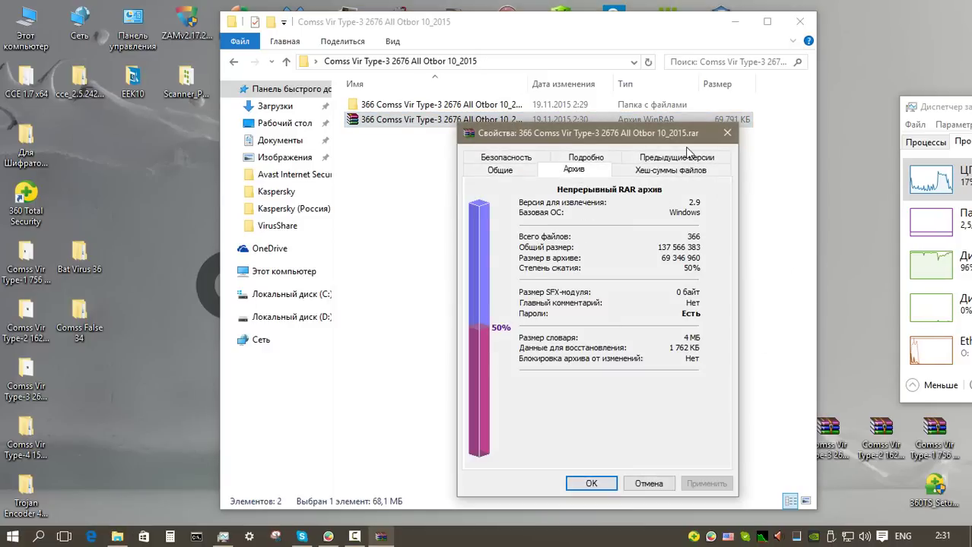
pyautogui.click(626, 485)
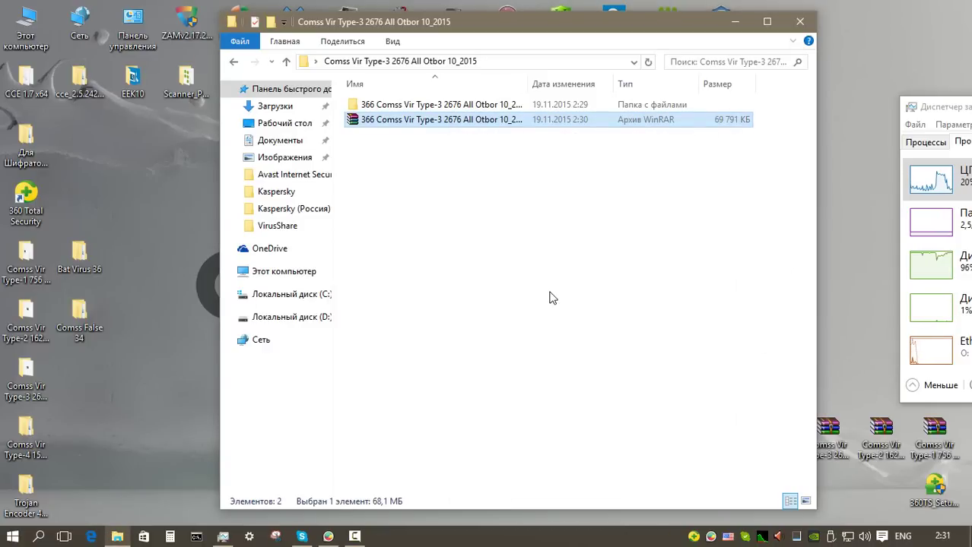
pyautogui.hotkey('alt', 'F4')
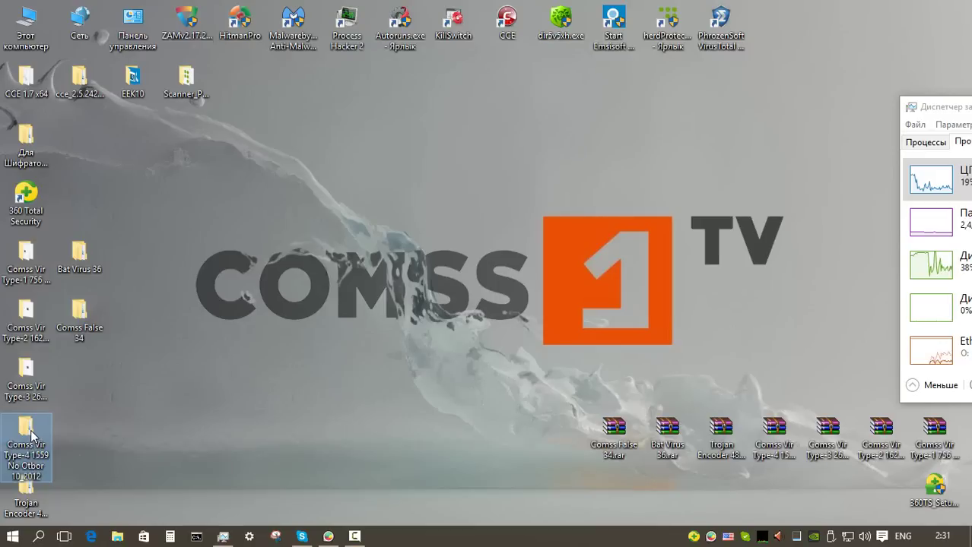
# Step: Scan the desktop folder Comss Vir Type-4 1559 No Otbor 10_2012 with 360 Total Security, fix all detections and finish the scan
pyautogui.rightClick(32, 435)
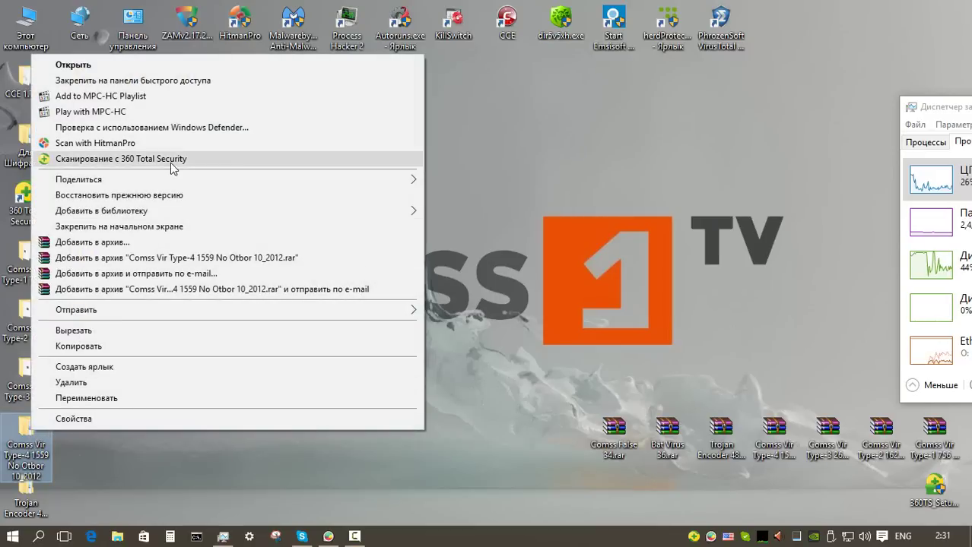
pyautogui.click(173, 158)
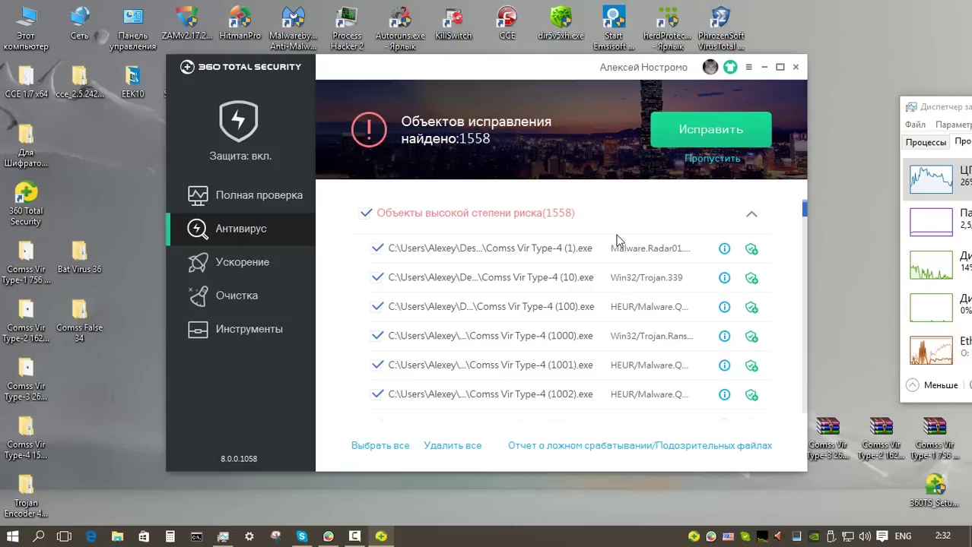
pyautogui.click(677, 133)
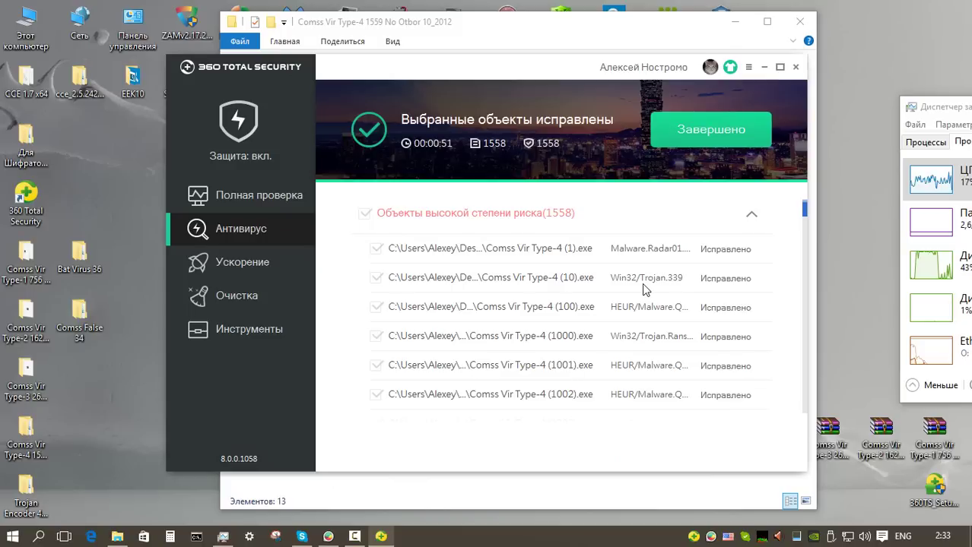
pyautogui.click(711, 131)
pyautogui.click(546, 376)
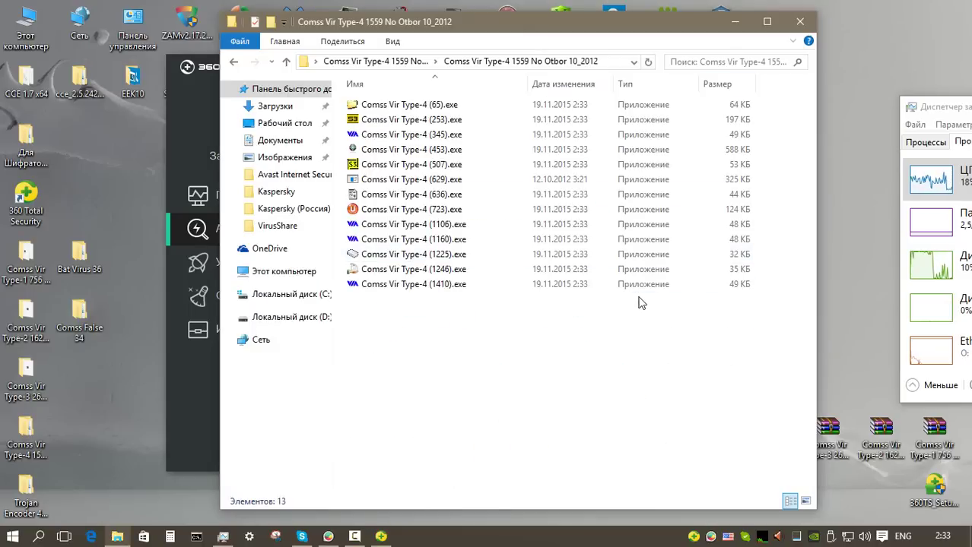
# Step: Run a custom scan limited to the desktop folder Comss Vir Type-4 1559 No Otbor 10_2012
pyautogui.click(211, 120)
pyautogui.click(705, 290)
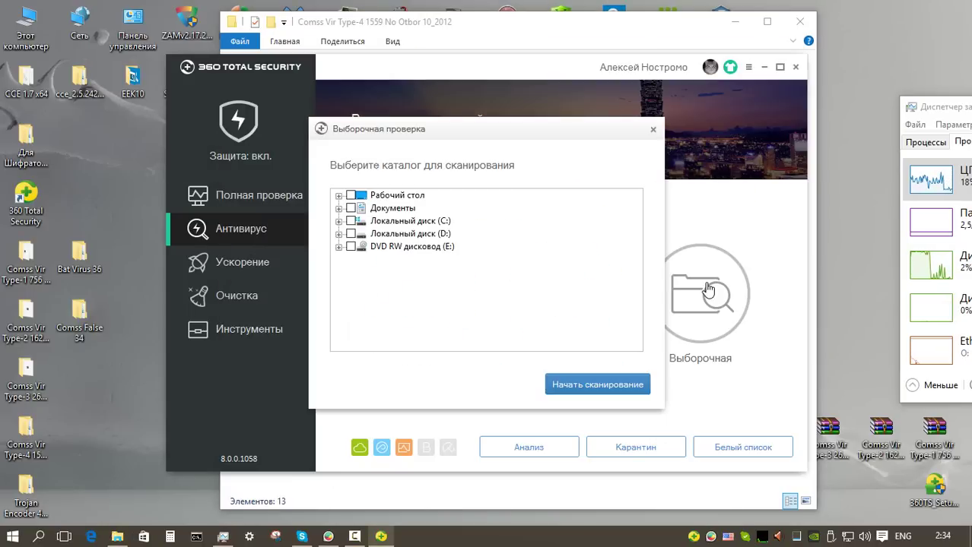
pyautogui.click(339, 195)
pyautogui.click(363, 297)
pyautogui.click(598, 385)
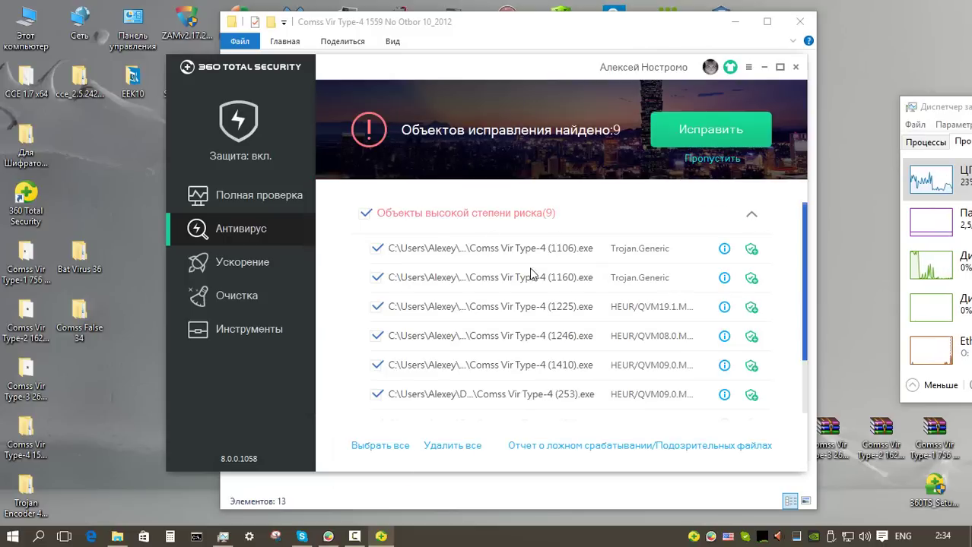
# Step: Fix all threats found by the Type-4 custom scan, submit Comss Vir Type-4 (345).exe for analysis and finish the scan
pyautogui.click(707, 131)
pyautogui.click(707, 133)
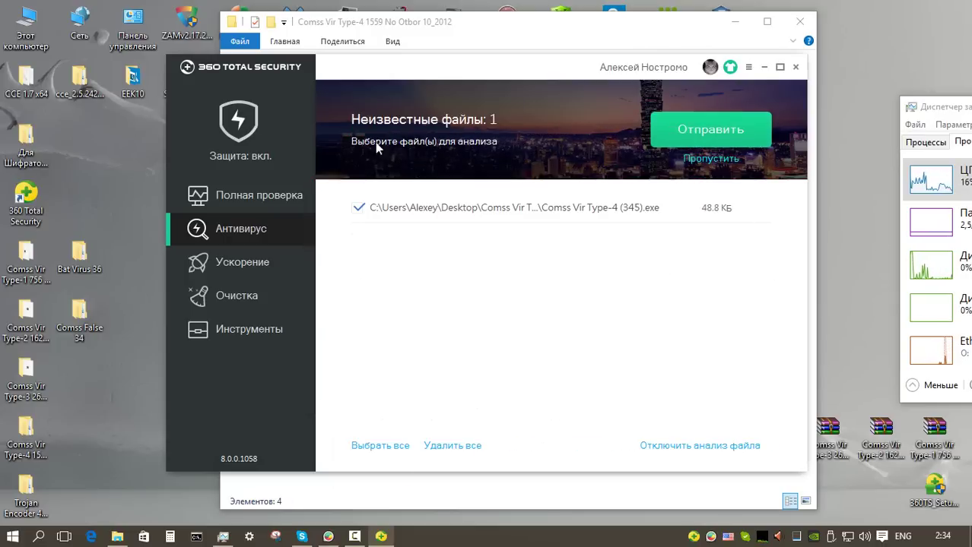
pyautogui.click(684, 136)
pyautogui.click(545, 375)
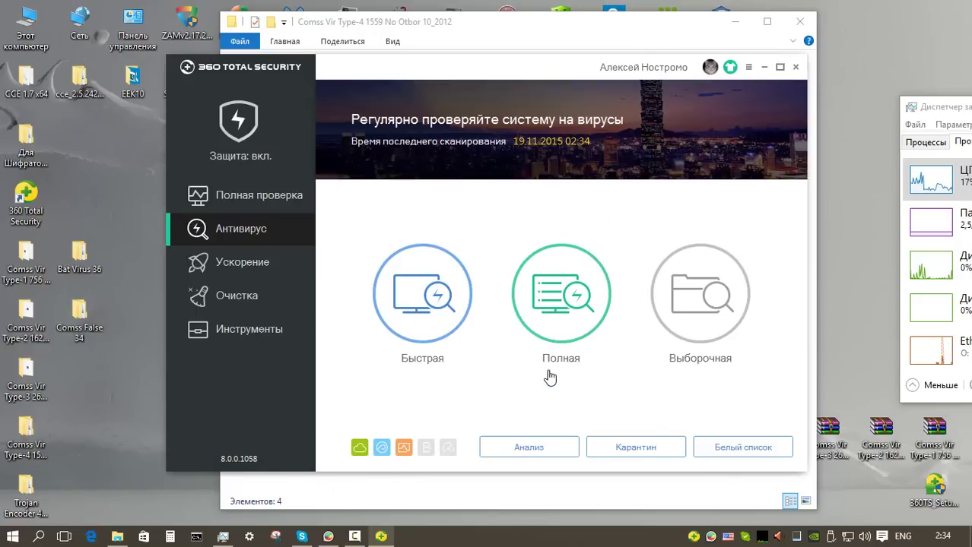
# Step: Select and rescan all remaining Type-4 files with 360 Total Security, and finish the scan
pyautogui.hotkey('alt', 'Tab')
pyautogui.hotkey('ctrl', 'a')
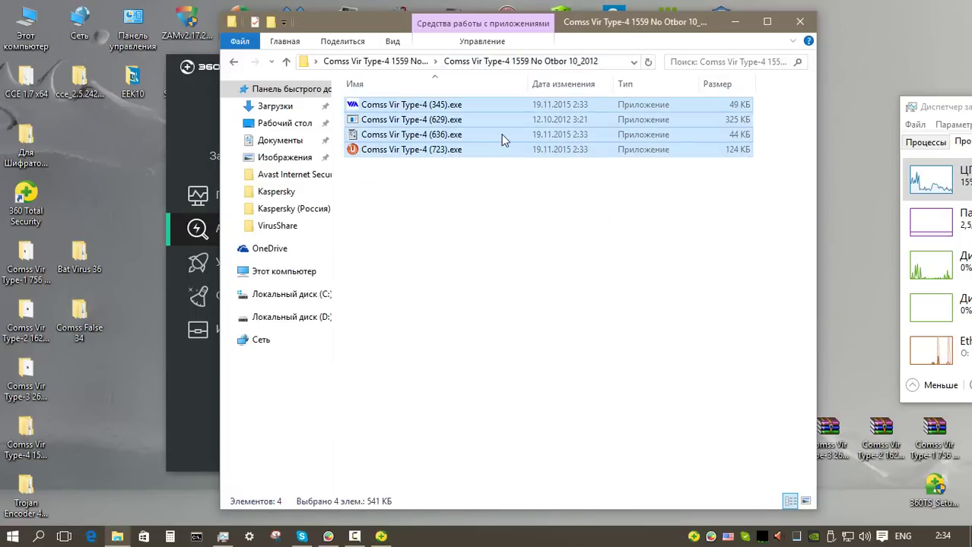
pyautogui.rightClick(503, 138)
pyautogui.click(558, 207)
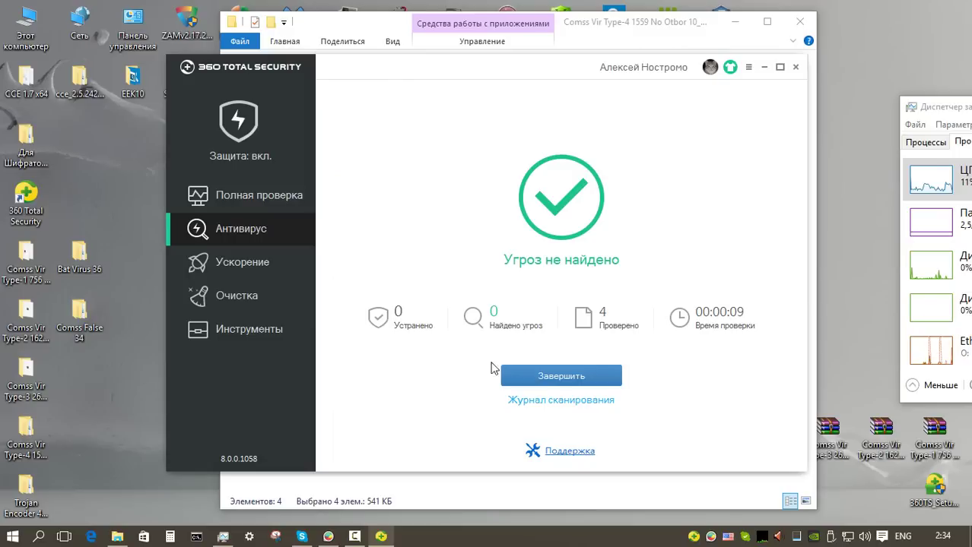
pyautogui.click(598, 373)
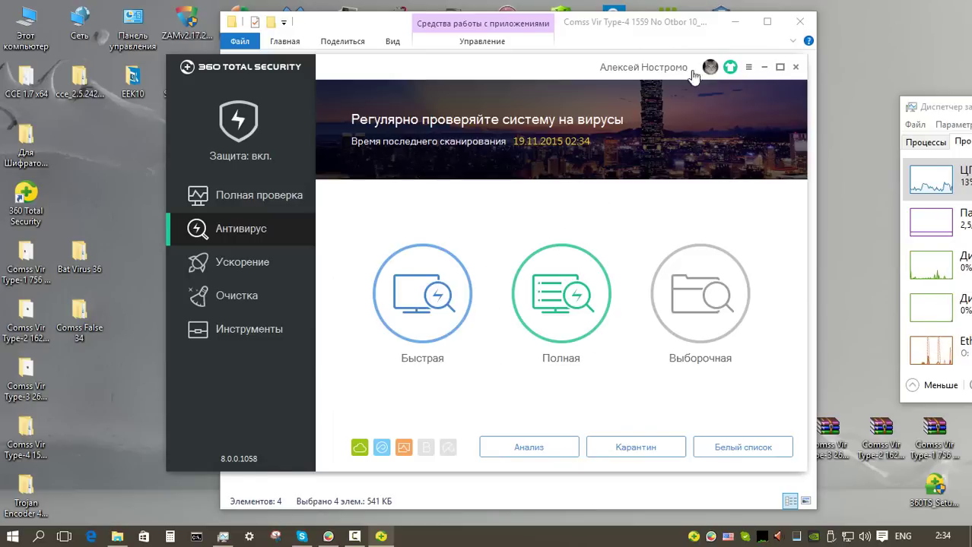
# Step: Rename the inner Type-4 samples folder to 4 Comss Vir Type-4 1559 No Otbor 10_2012
pyautogui.hotkey('alt', 'Tab')
pyautogui.hotkey('ctrl', 'shift', 'n')
pyautogui.hotkey('ctrl', 'v')
pyautogui.hotkey('ctrl', 'Left')
pyautogui.hotkey('ctrl', 'Left')
pyautogui.hotkey('ctrl', 'Left')
pyautogui.hotkey('ctrl', 'Left')
pyautogui.hotkey('ctrl', 'Left')
pyautogui.hotkey('ctrl', 'Left')
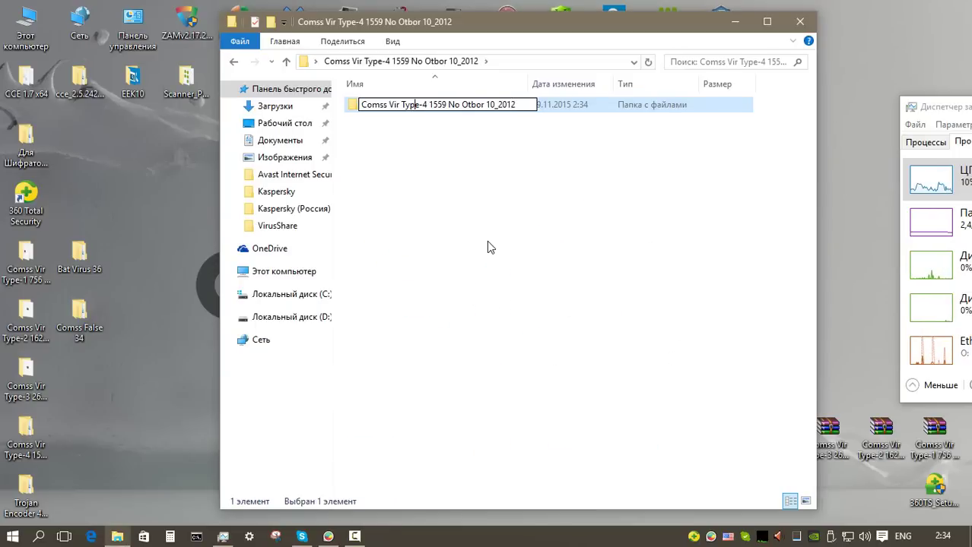
pyautogui.write('4')
pyautogui.press('Return')
# Step: Archive the renamed Type-4 samples folder as a RAR with recovery data, entering the archive password
pyautogui.rightClick(453, 106)
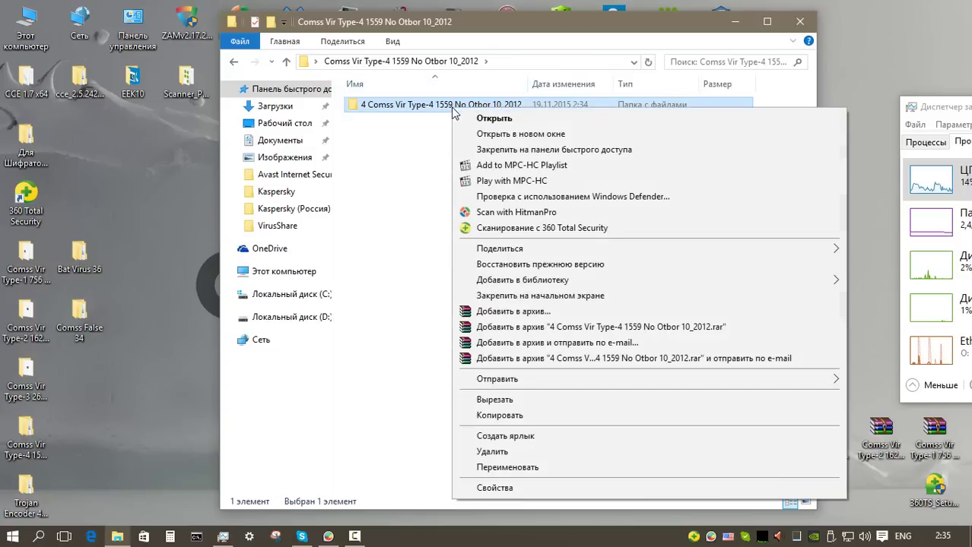
pyautogui.click(524, 299)
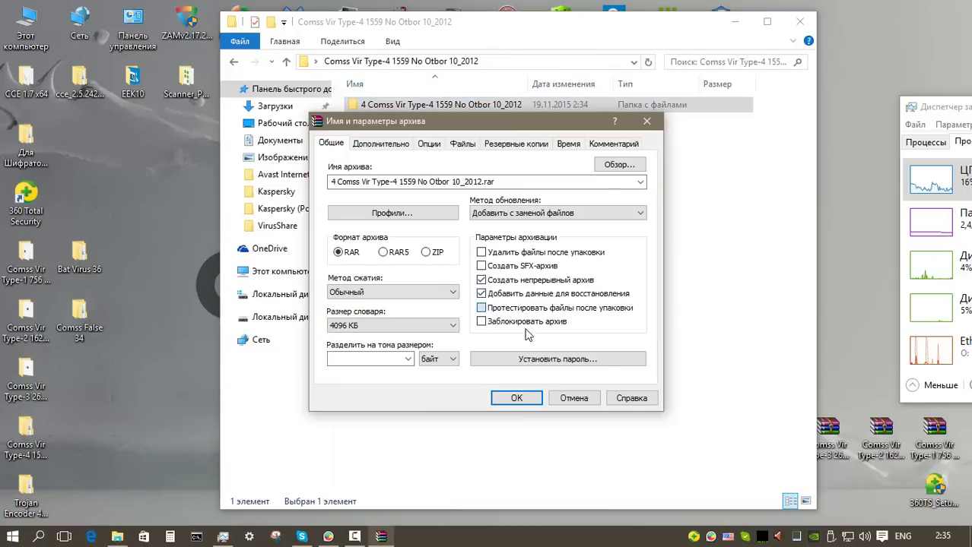
pyautogui.click(532, 359)
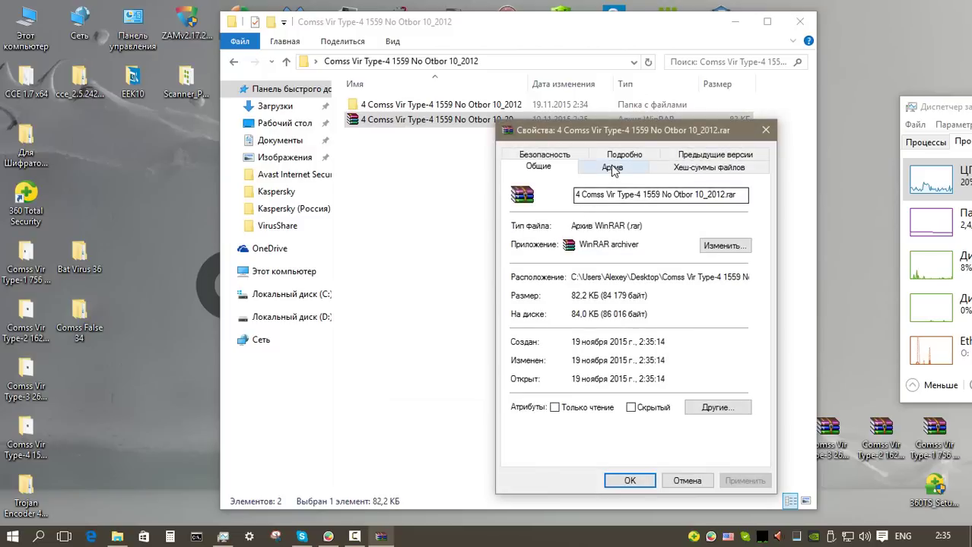
# Step: Check the file count and password status in the Type-4 archive's properties, and close the folder window
pyautogui.click(612, 167)
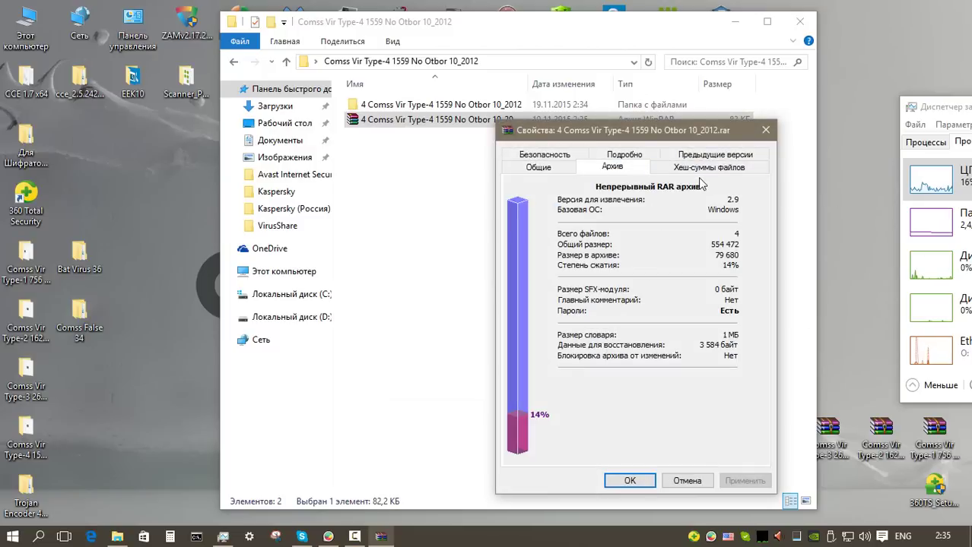
pyautogui.click(686, 480)
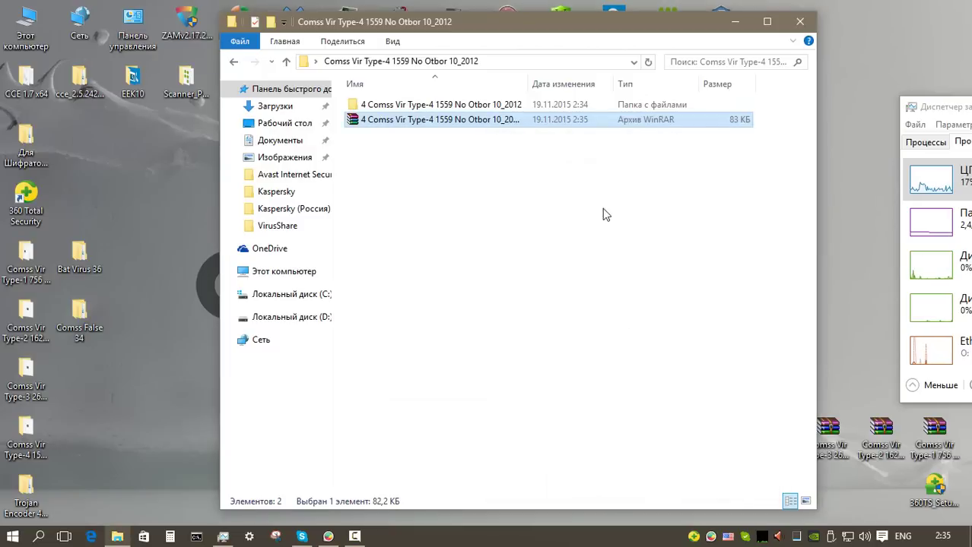
pyautogui.click(802, 23)
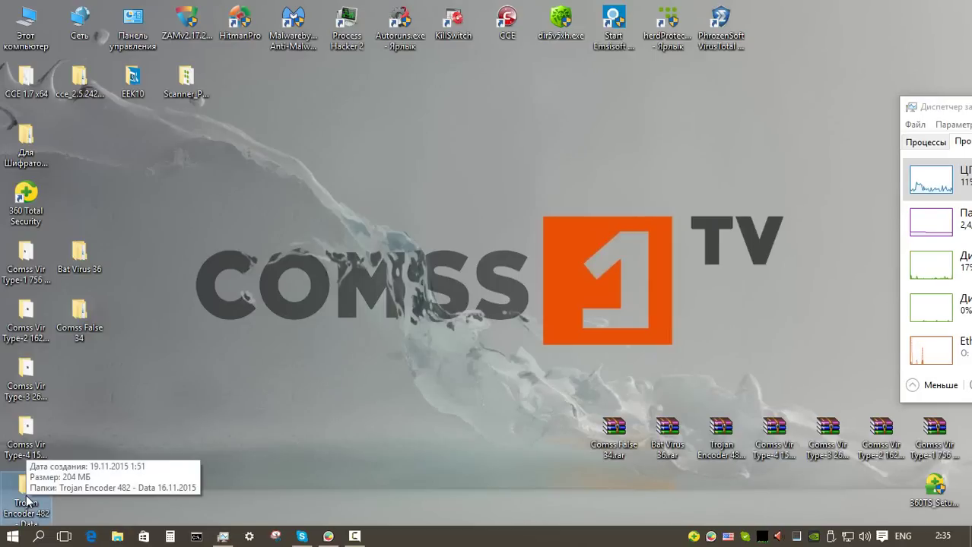
# Step: Scan the desktop folder Trojan Encoder 482 - Data 16.11.2015 with 360 Total Security, fix all detections and finish the scan
pyautogui.rightClick(26, 502)
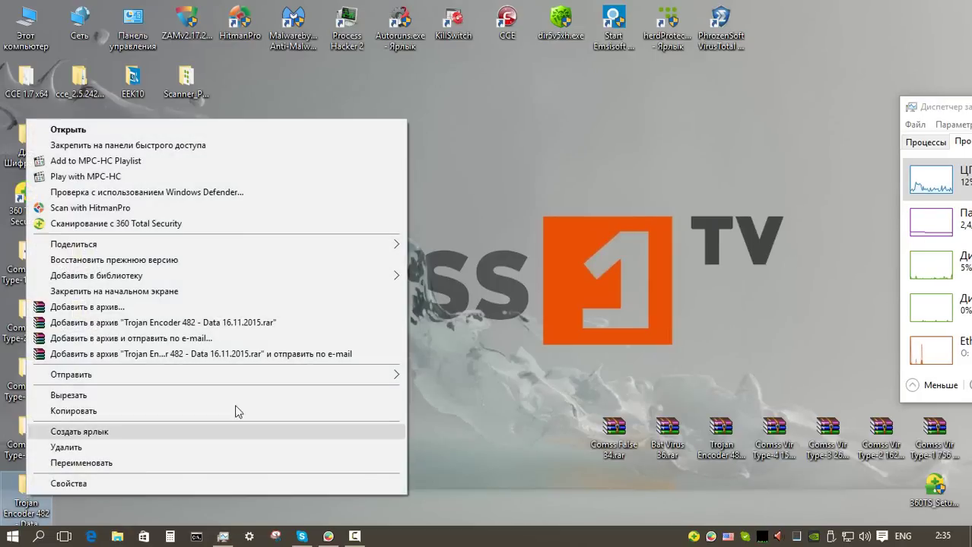
pyautogui.click(193, 224)
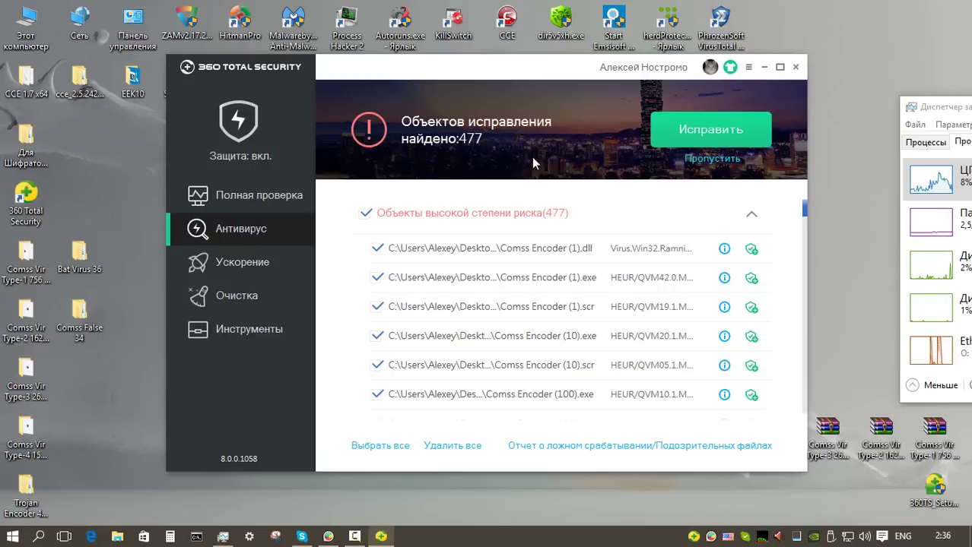
pyautogui.click(712, 134)
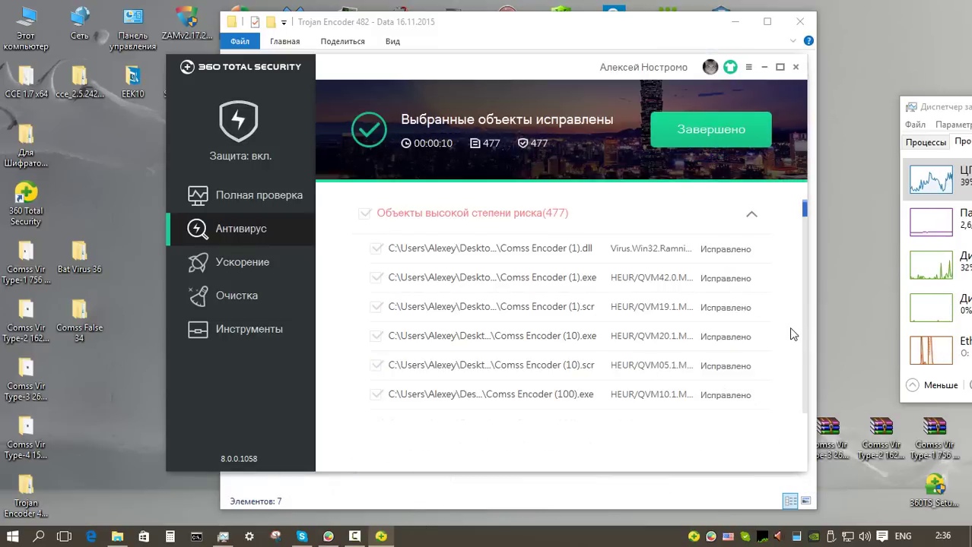
pyautogui.click(546, 375)
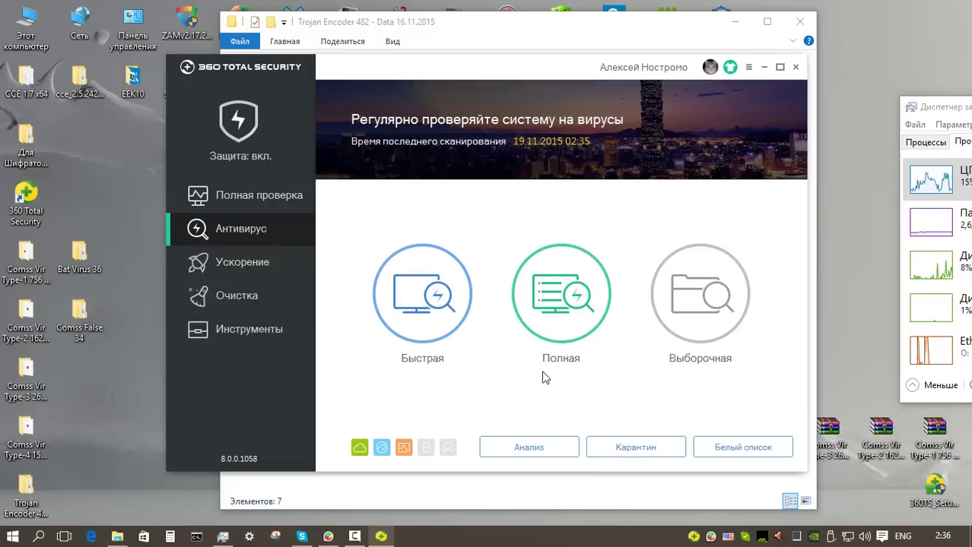
# Step: Run a custom scan of the Trojan Encoder 482 - Data 16.11.2015 desktop folder, fix the detected threats and finish the scan
pyautogui.click(696, 296)
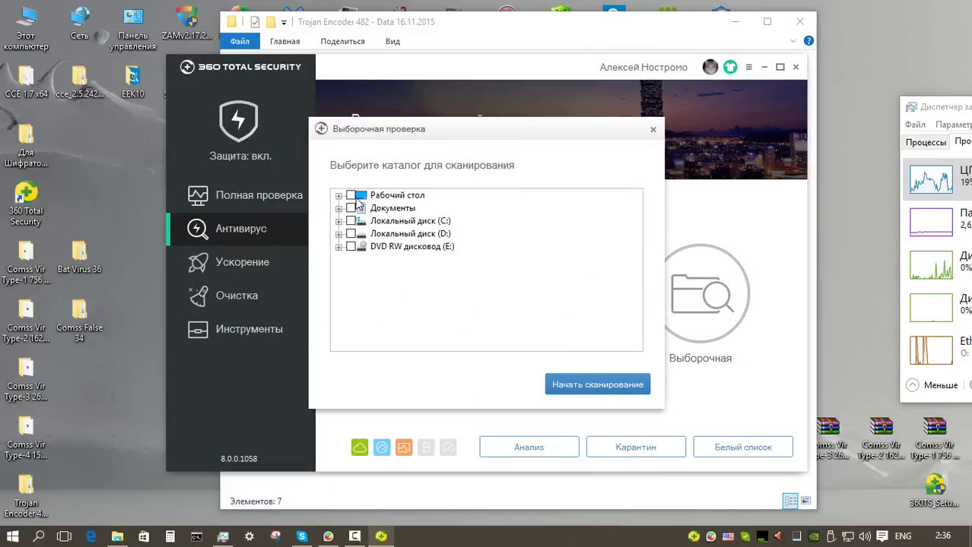
pyautogui.click(338, 196)
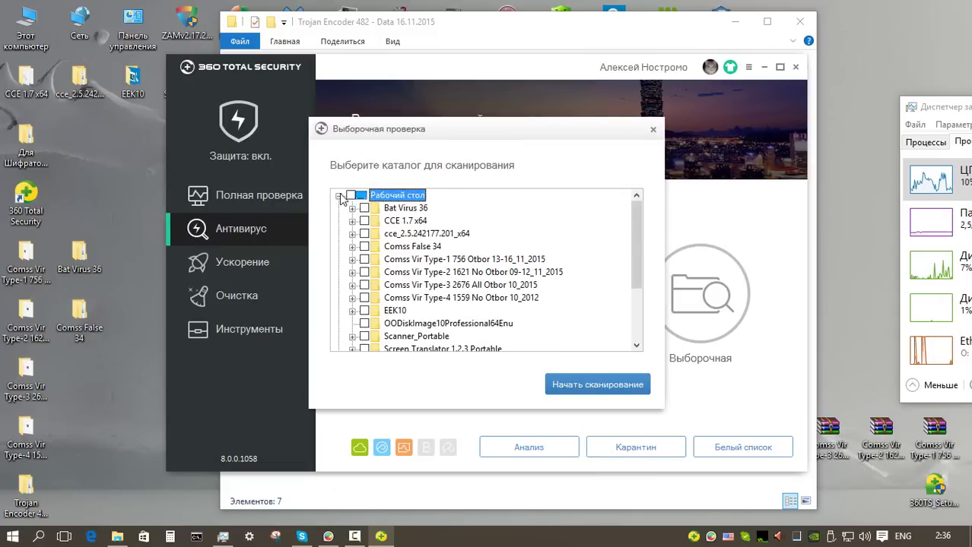
pyautogui.scroll(-2, 363, 282)
pyautogui.click(364, 285)
pyautogui.click(550, 384)
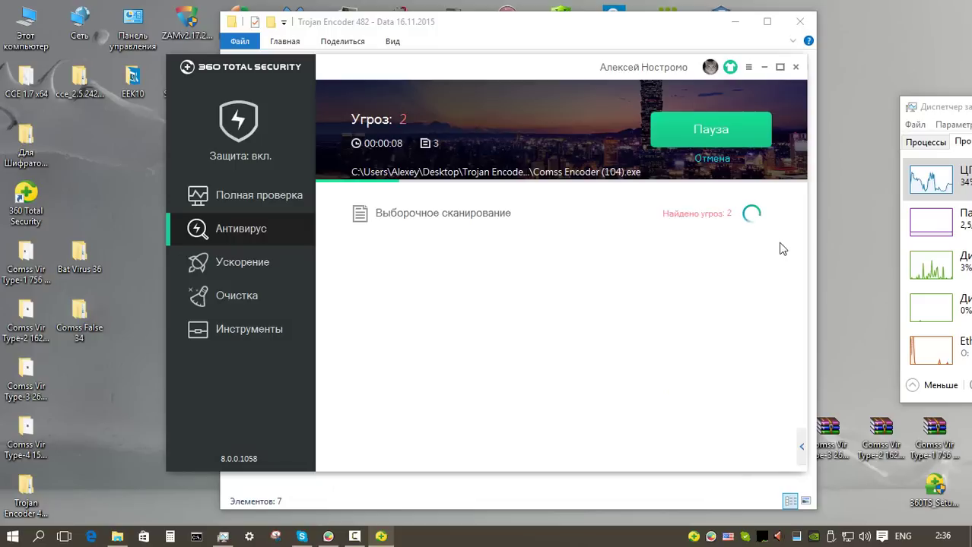
pyautogui.click(703, 131)
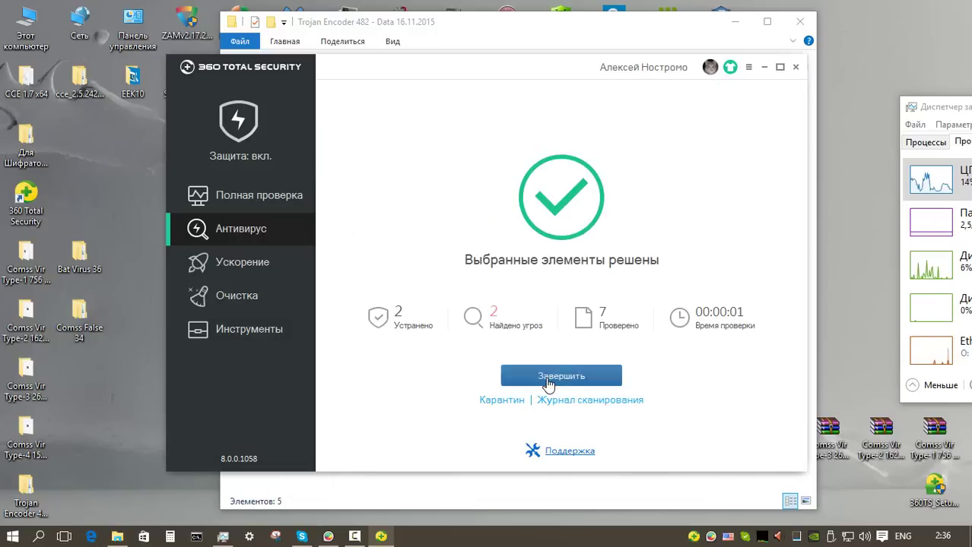
pyautogui.click(547, 377)
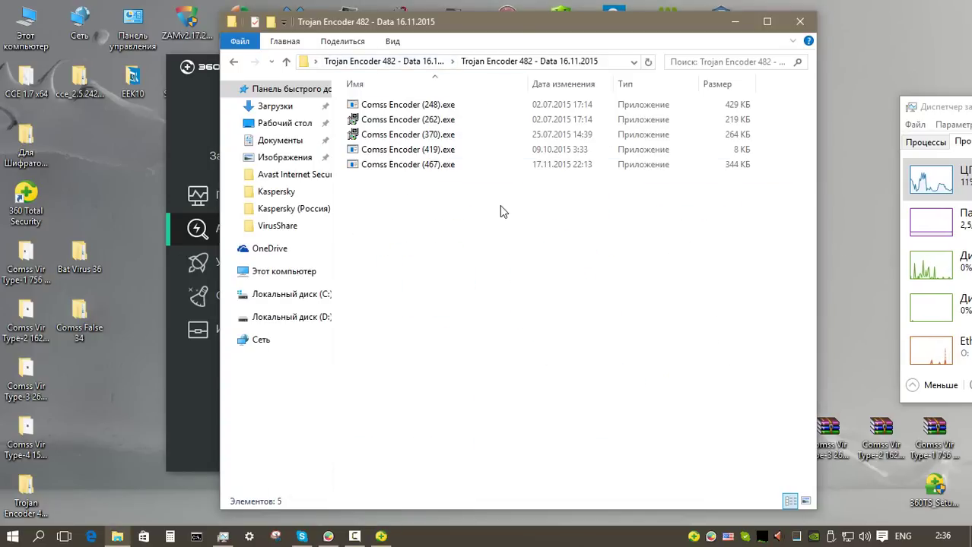
# Step: Scan all five remaining Comss Encoder executables with 360 Total Security and finish the scan
pyautogui.hotkey('ctrl', 'a')
pyautogui.rightClick(430, 131)
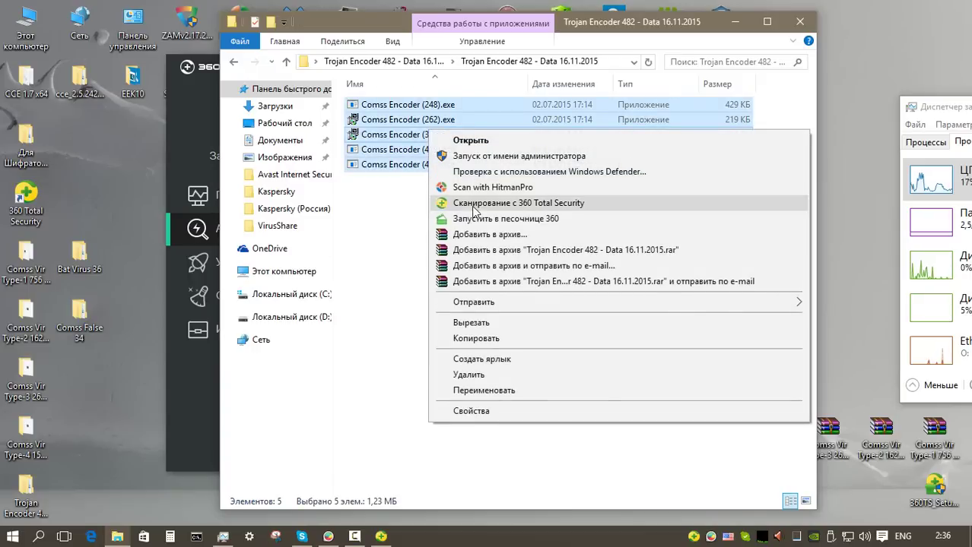
pyautogui.click(473, 207)
pyautogui.click(570, 378)
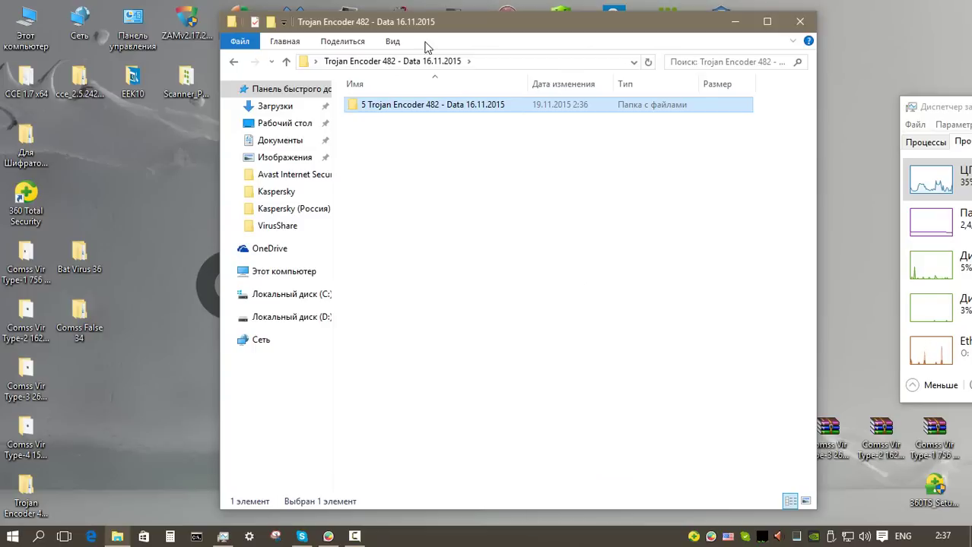
# Step: Archive the folder 5 Trojan Encoder 482 - Data 16.11.2015 as a solid RAR with recovery data, entering the archive password
pyautogui.rightClick(409, 107)
pyautogui.click(540, 309)
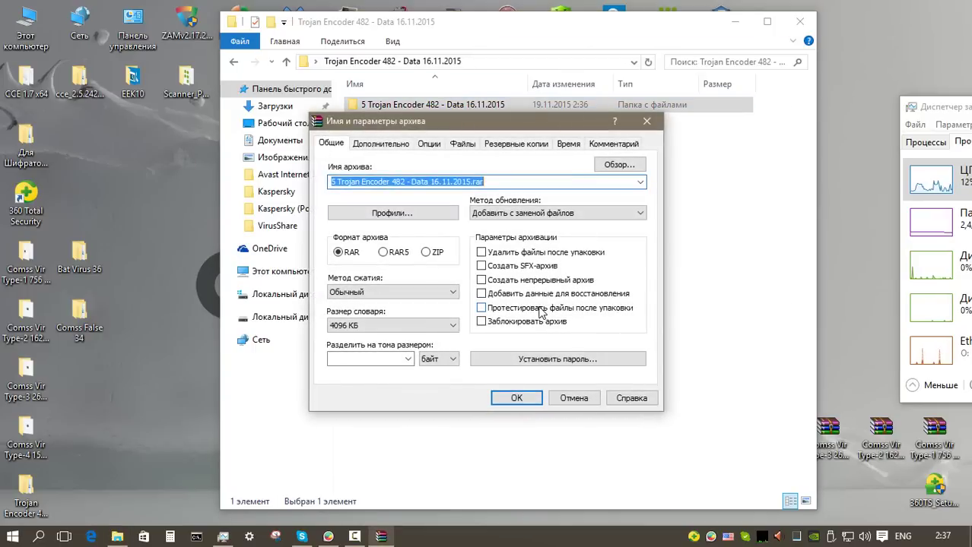
pyautogui.click(538, 360)
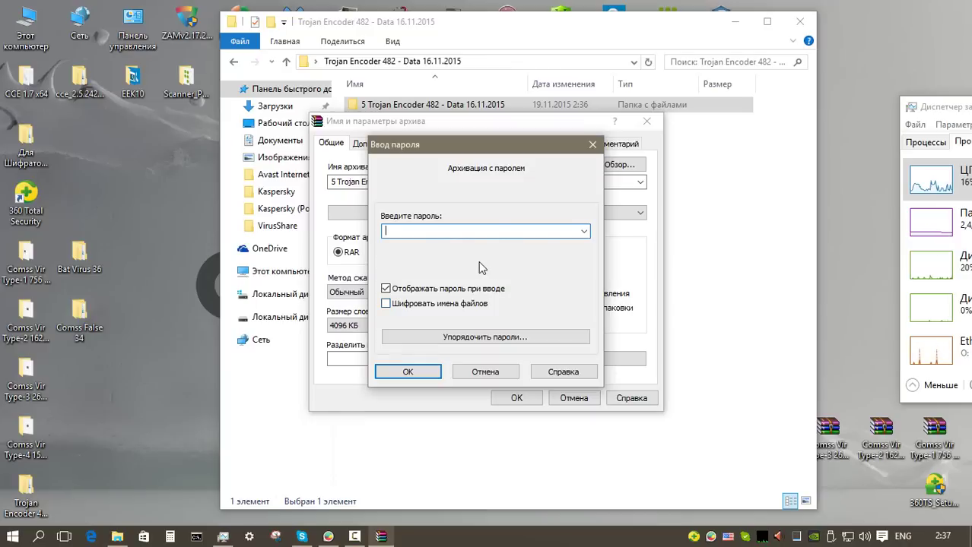
# Step: Check the file count and password status in the Trojan Encoder archive's properties, and close the folder window
pyautogui.rightClick(517, 124)
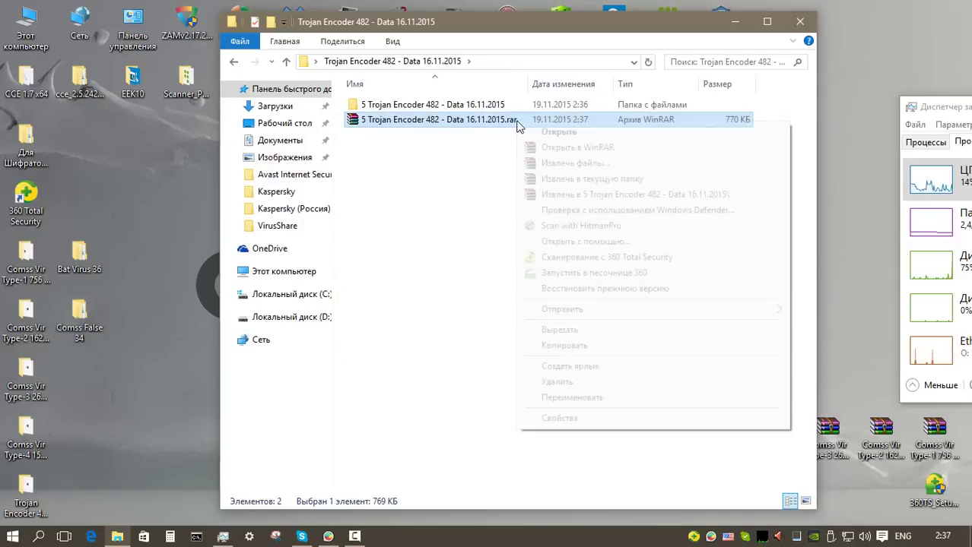
pyautogui.click(562, 419)
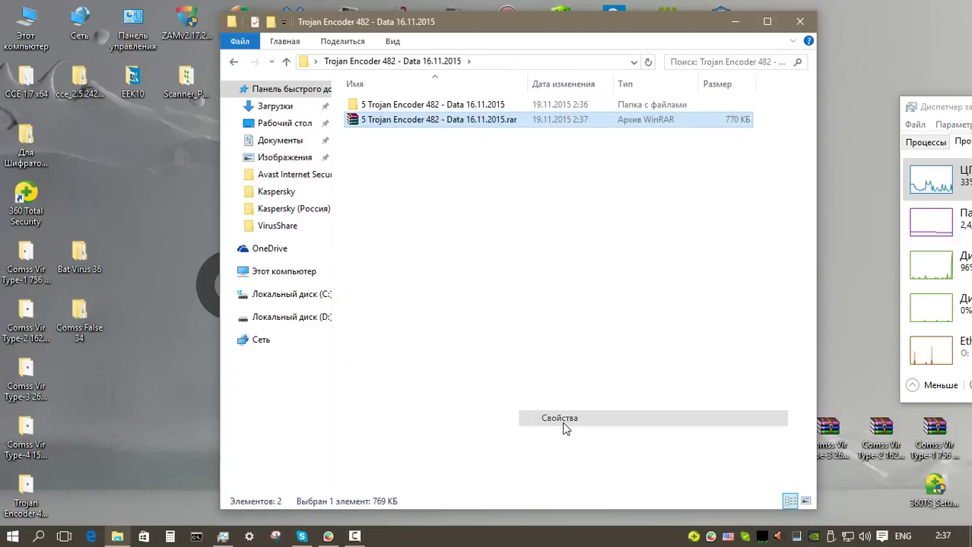
pyautogui.click(643, 170)
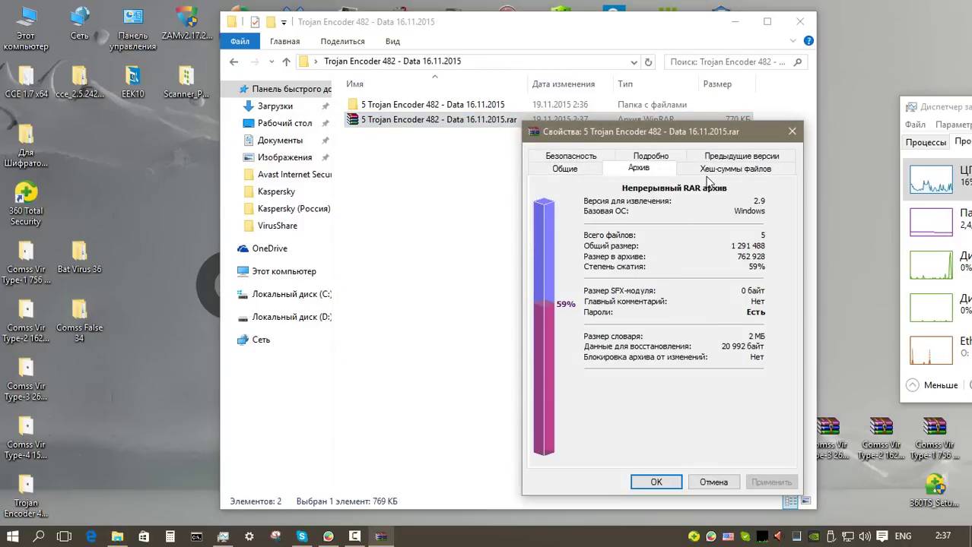
pyautogui.click(658, 482)
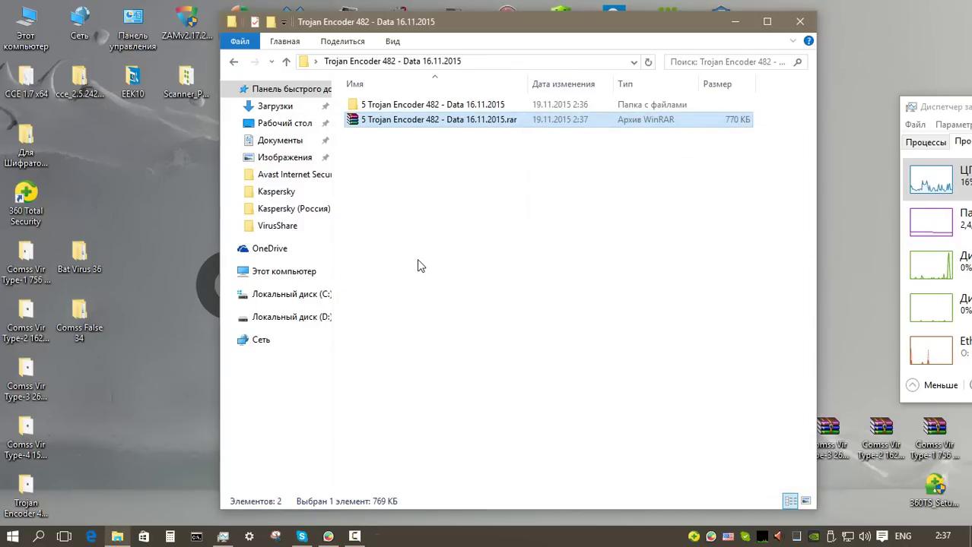
pyautogui.hotkey('alt', 'F4')
# Step: Scan the Bat Virus 36 desktop folder with 360 Total Security, fix all detections and finish the scan
pyautogui.rightClick(81, 254)
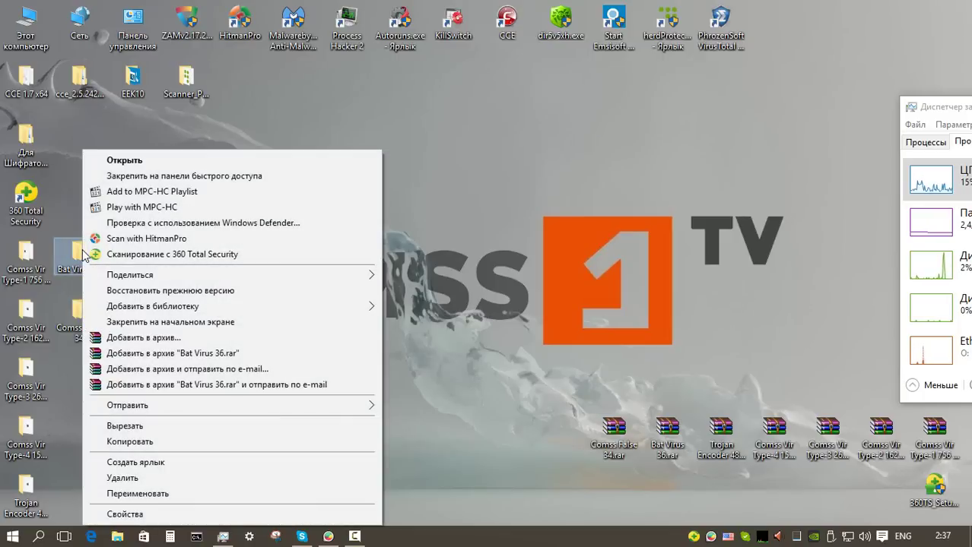
pyautogui.click(121, 253)
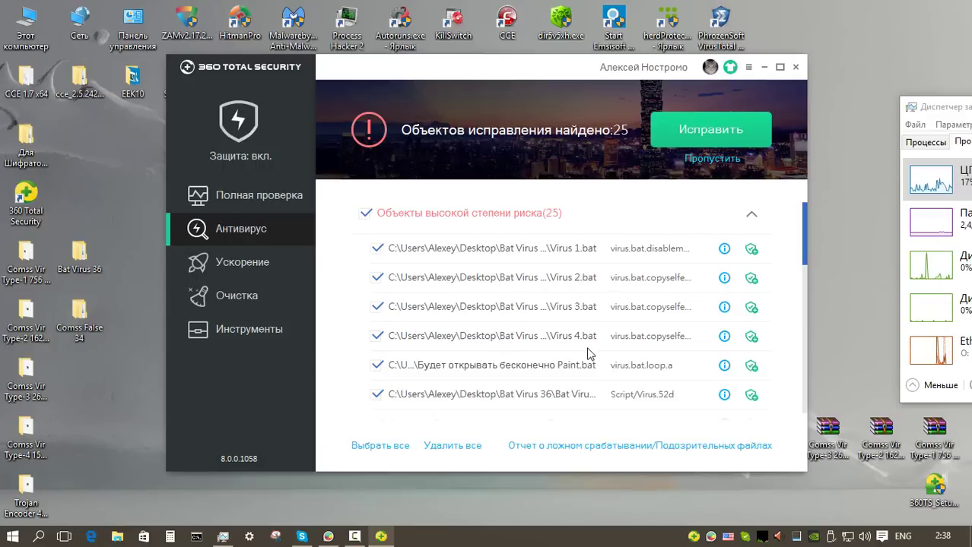
pyautogui.click(710, 129)
pyautogui.click(710, 129)
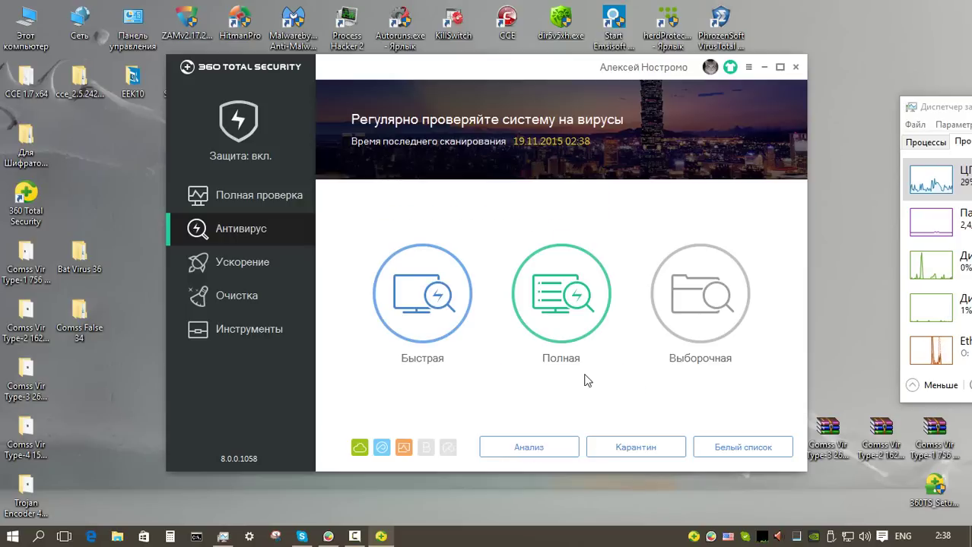
# Step: Run a custom scan of the remaining Bat Virus 36 files and finish the scan
pyautogui.click(704, 302)
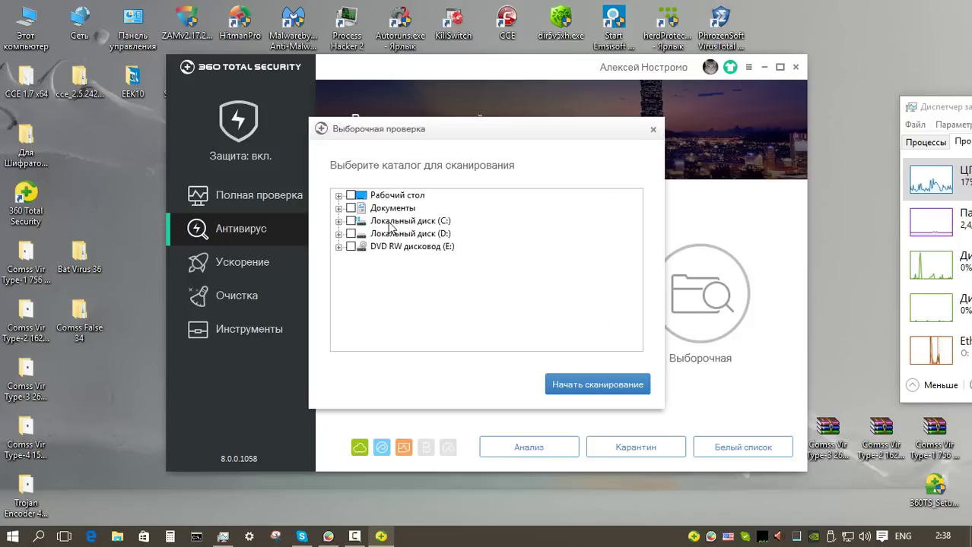
pyautogui.click(364, 208)
pyautogui.click(605, 387)
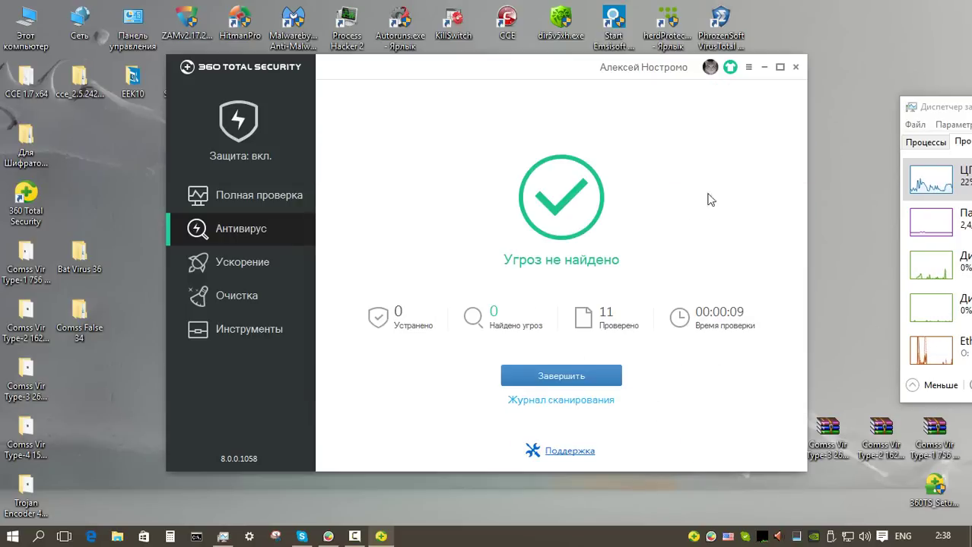
pyautogui.click(558, 375)
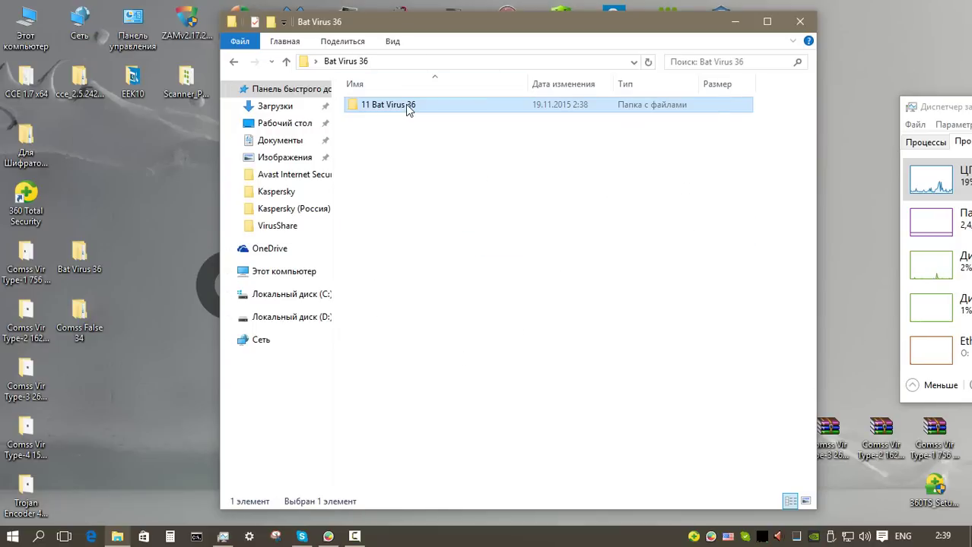
# Step: Archive the 11 Bat Virus 36 folder as a password-protected solid RAR with recovery data, check its archive properties and close the folder window
pyautogui.rightClick(407, 110)
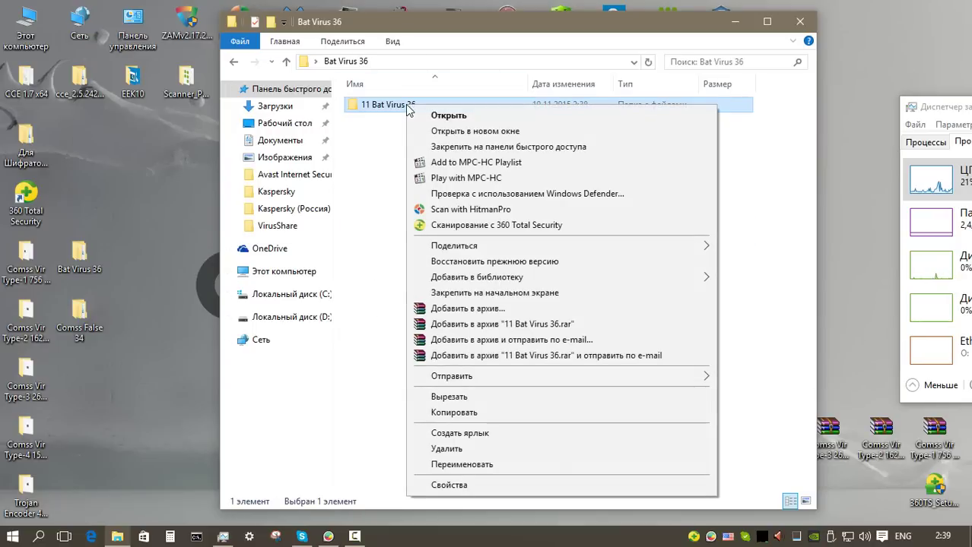
pyautogui.click(498, 308)
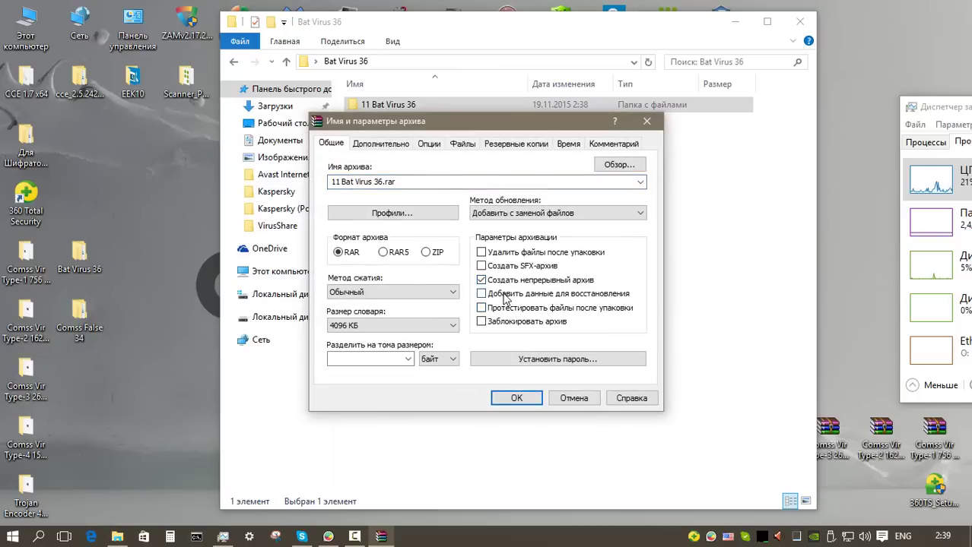
pyautogui.click(558, 359)
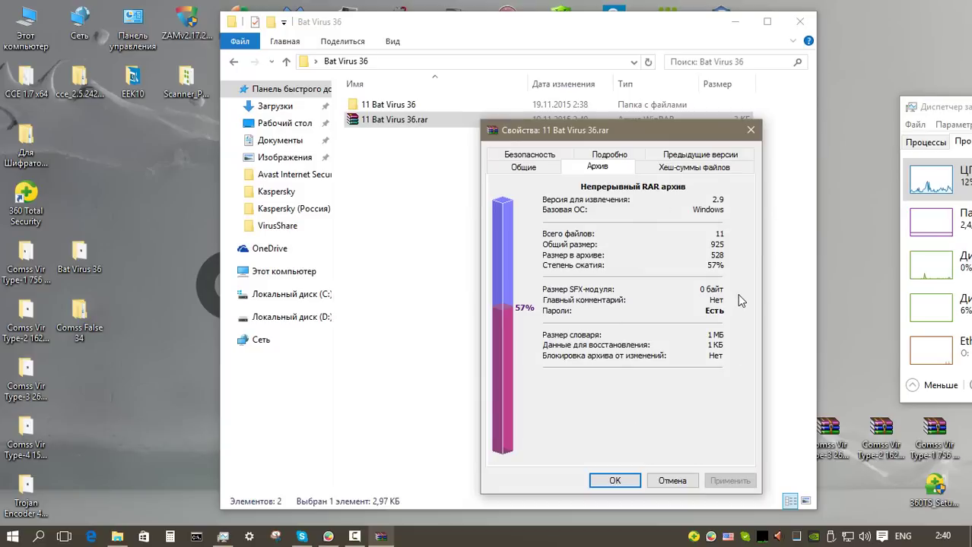
pyautogui.click(750, 130)
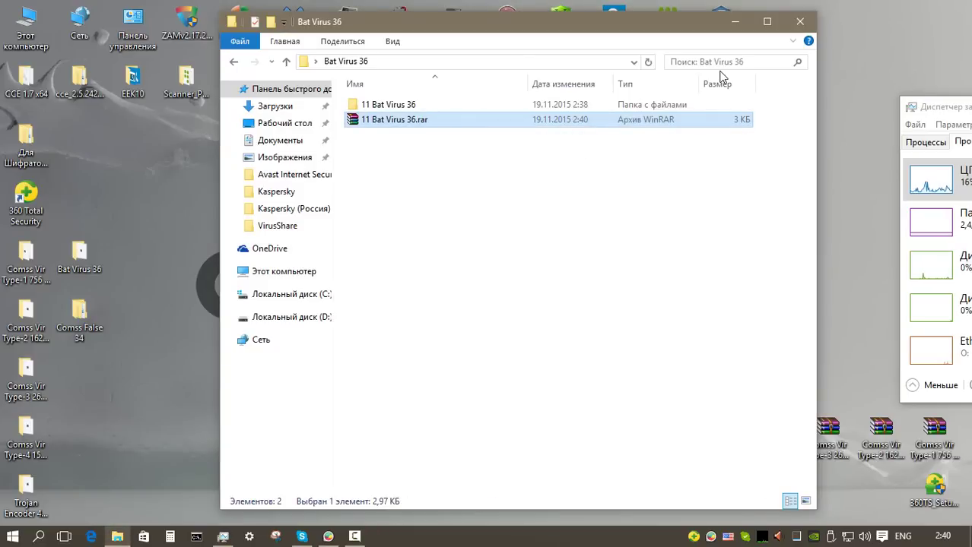
pyautogui.click(800, 22)
# Step: Scan the Comss False 34 desktop folder with 360 Total Security and finish the scan
pyautogui.rightClick(79, 318)
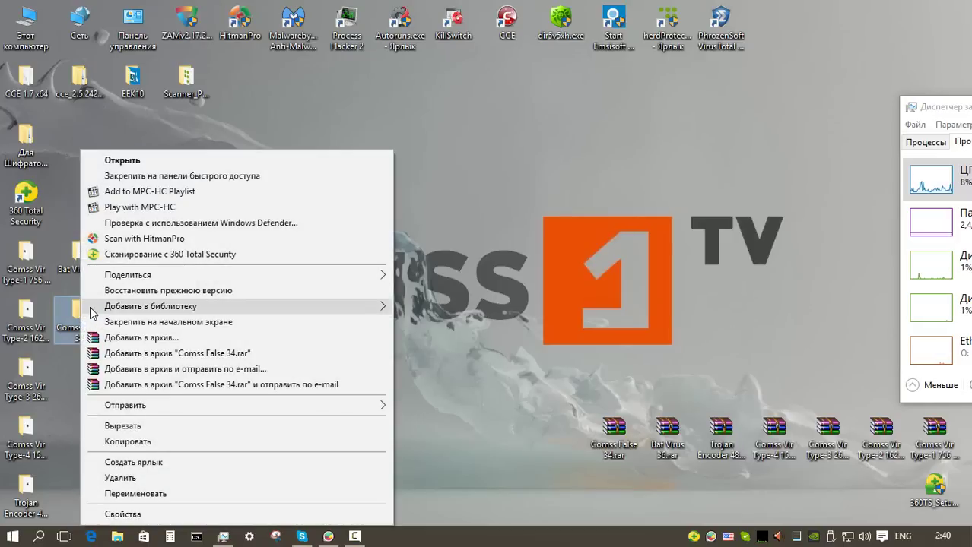
pyautogui.moveTo(90, 310)
pyautogui.click(144, 254)
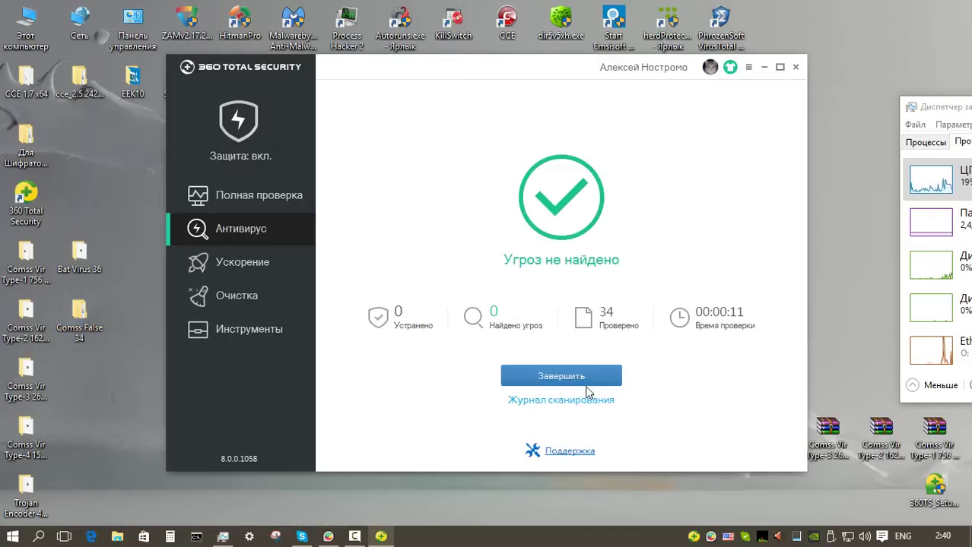
pyautogui.click(580, 376)
# Step: Run a custom scan of the Comss False 34 desktop folder and finish the scan
pyautogui.click(693, 294)
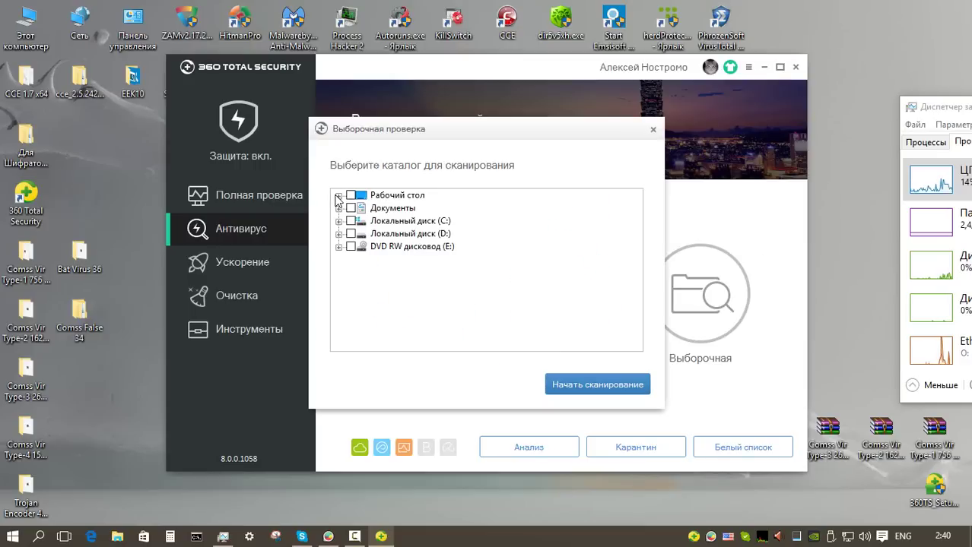
pyautogui.click(338, 196)
pyautogui.click(351, 196)
pyautogui.click(572, 389)
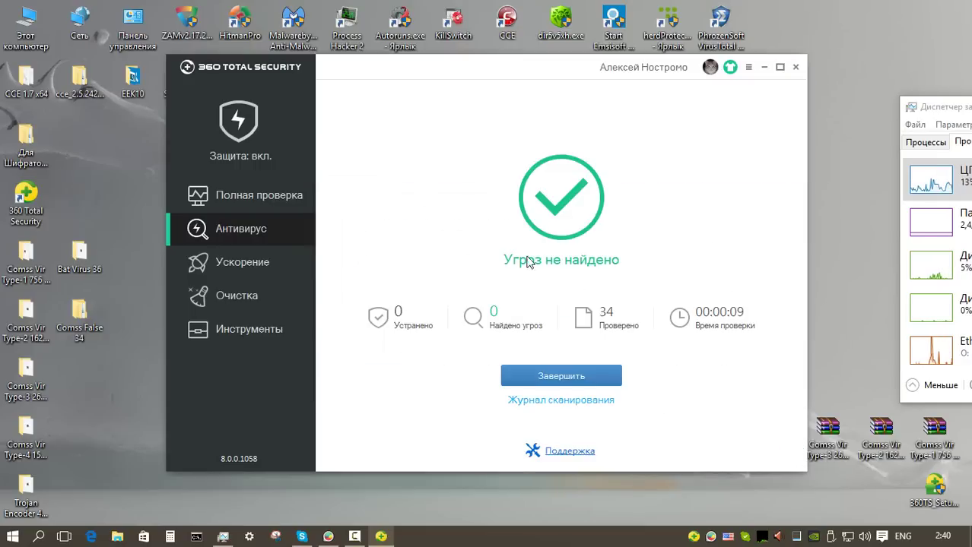
pyautogui.click(587, 389)
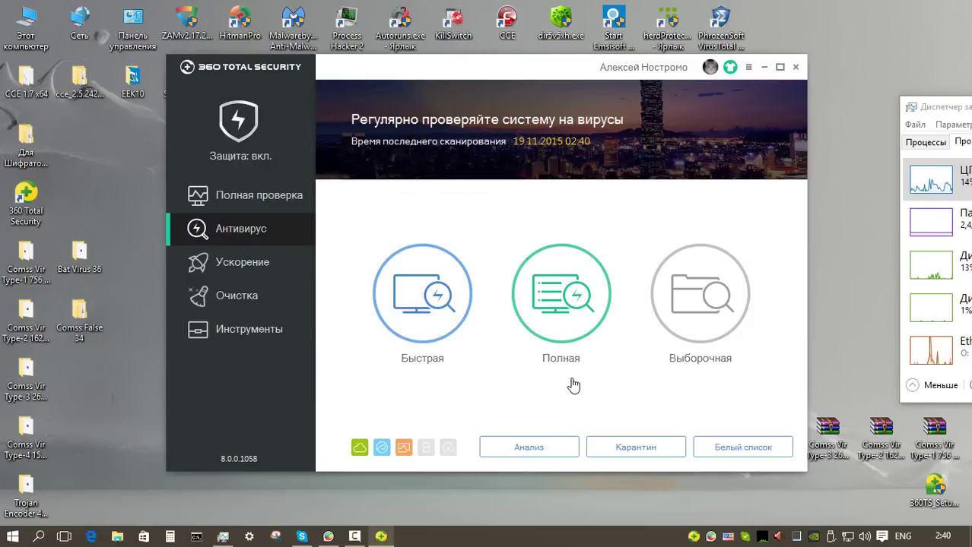
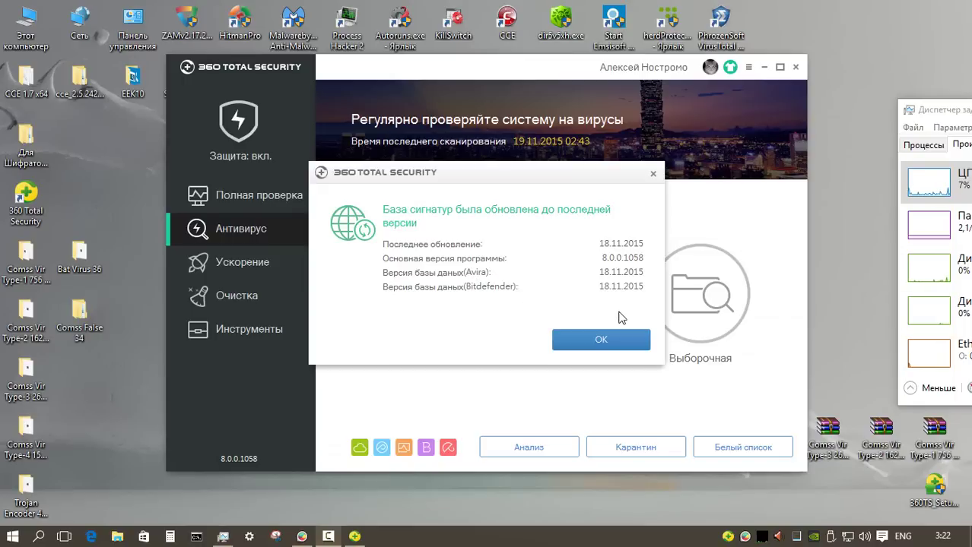
# Step: Dismiss the signature update notice and review the Avira engine details and the active privacy, internet and system protection components
pyautogui.click(626, 343)
pyautogui.moveTo(440, 455)
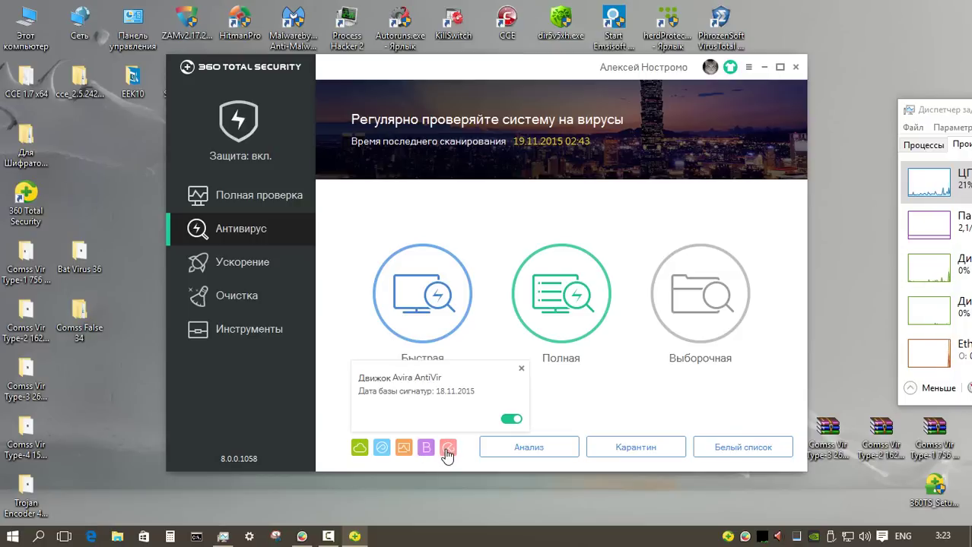
pyautogui.click(285, 156)
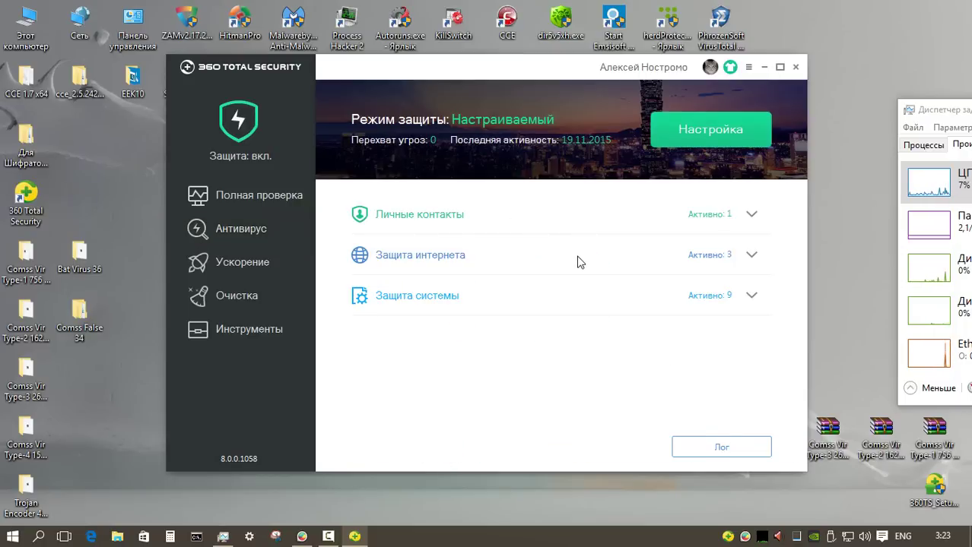
pyautogui.click(753, 218)
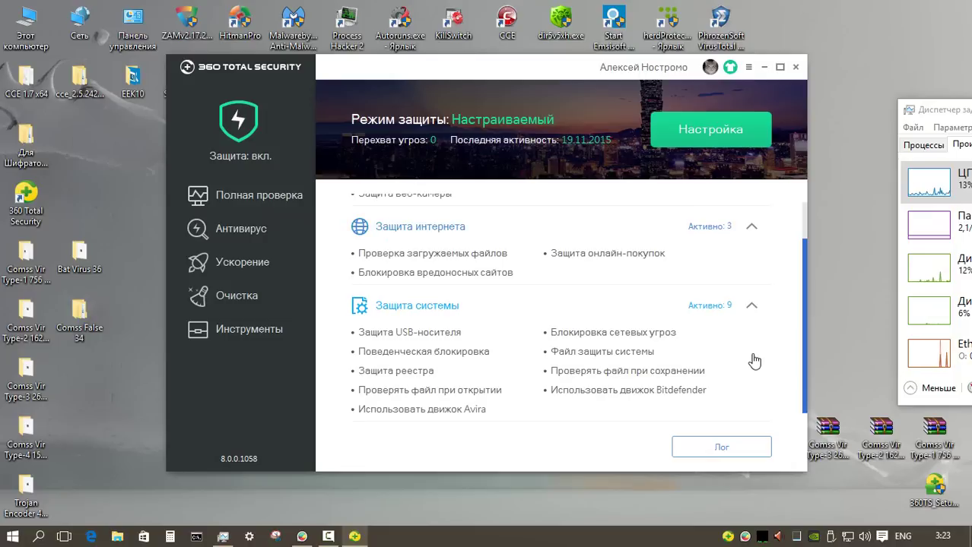
# Step: Examine the general settings, the internet, system and privacy options of active protection, and the antivirus settings
pyautogui.click(710, 129)
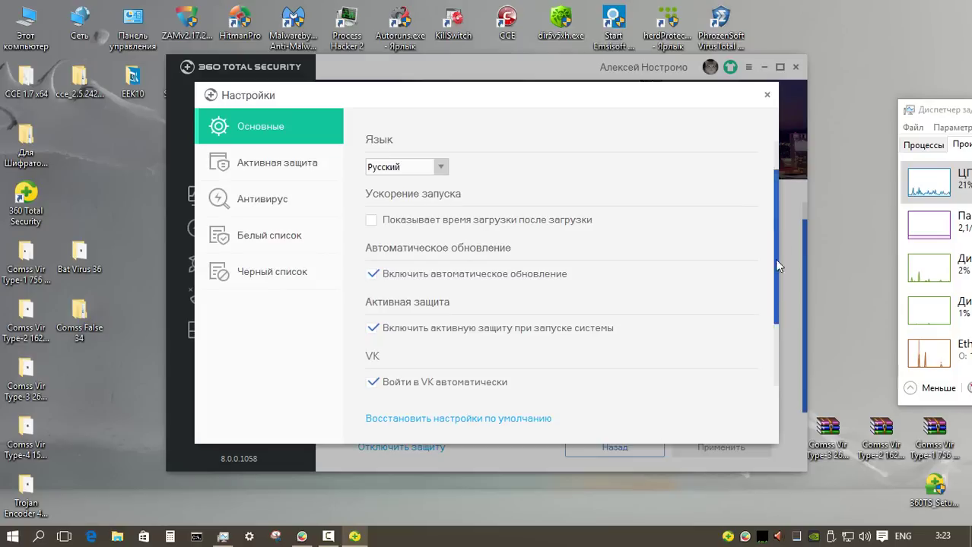
pyautogui.moveTo(774, 258); pyautogui.dragTo(776, 356)
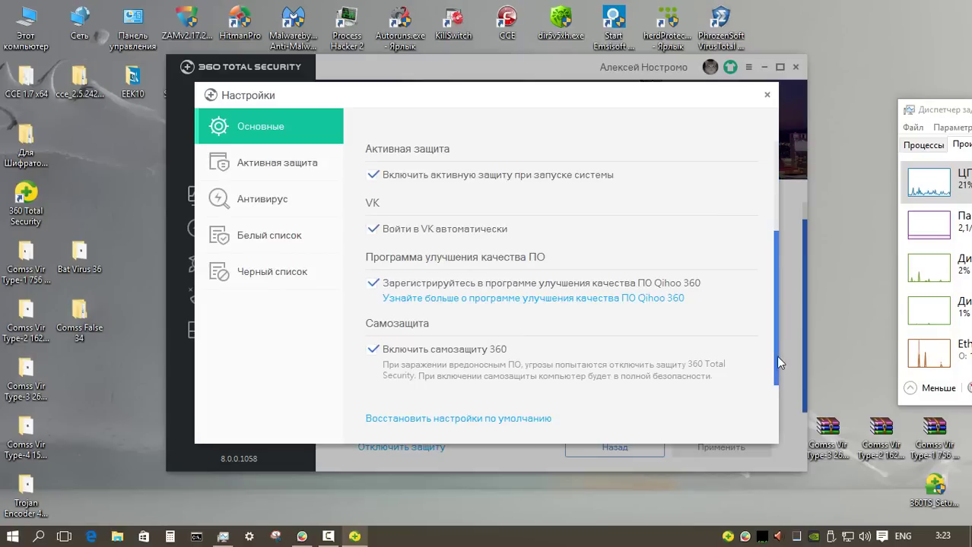
pyautogui.click(274, 166)
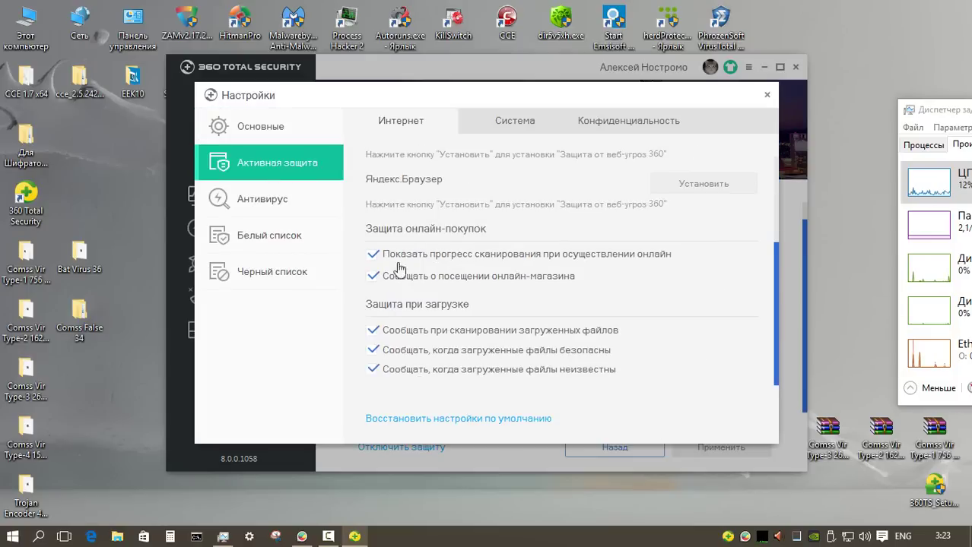
pyautogui.scroll(-2, 420, 384)
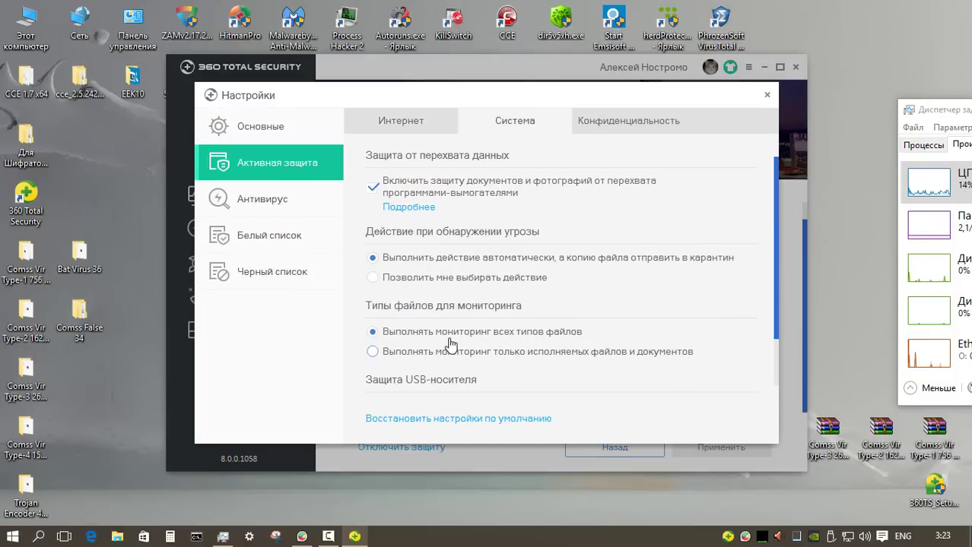
pyautogui.scroll(-3, 464, 346)
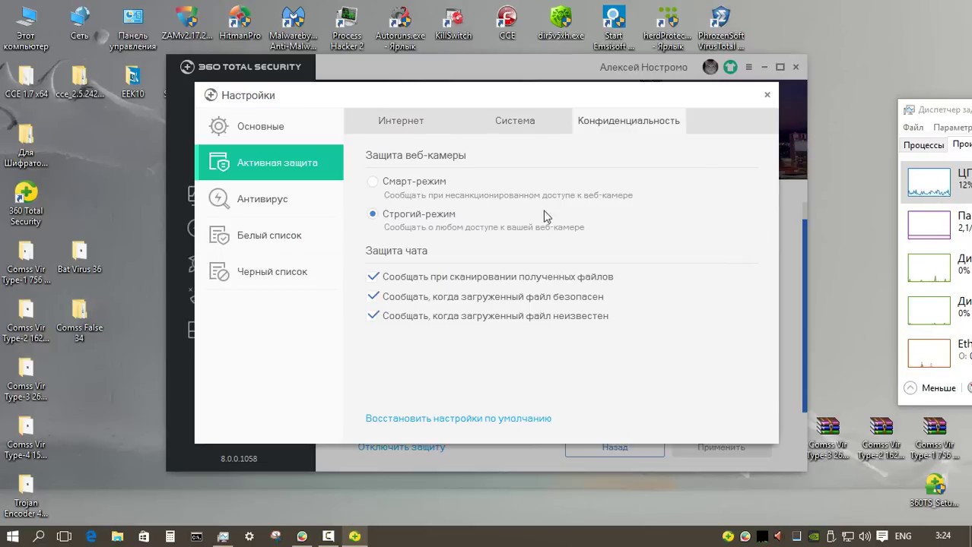
pyautogui.click(308, 199)
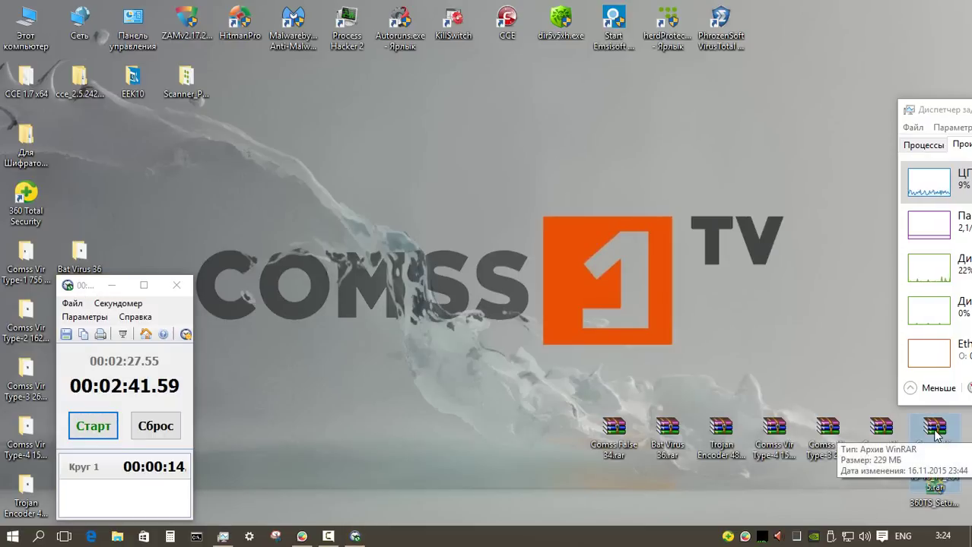
# Step: Extract the archive Comss Vir Type-1 756 Otbor 13-16_11_2015.rar while timing it with the stopwatch, and record a lap
pyautogui.click(936, 432)
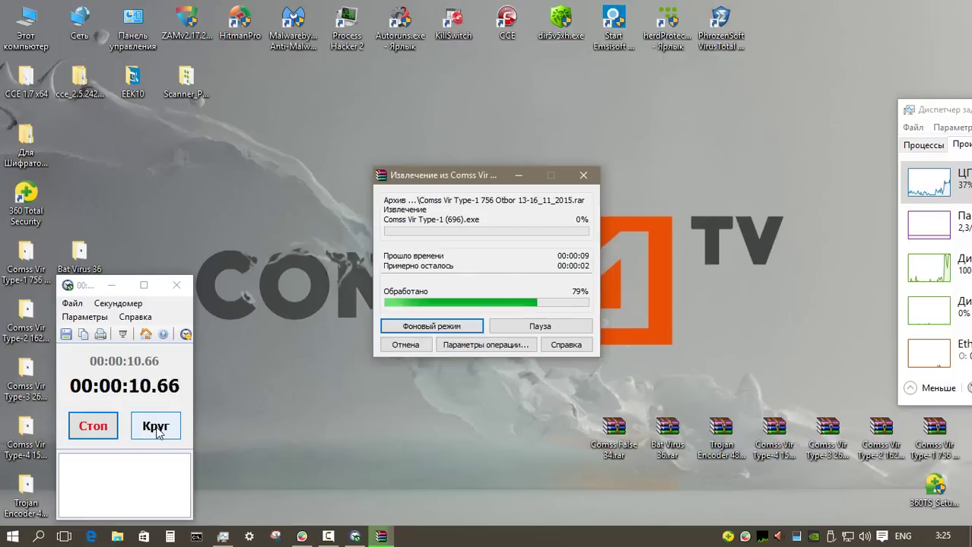
pyautogui.click(156, 427)
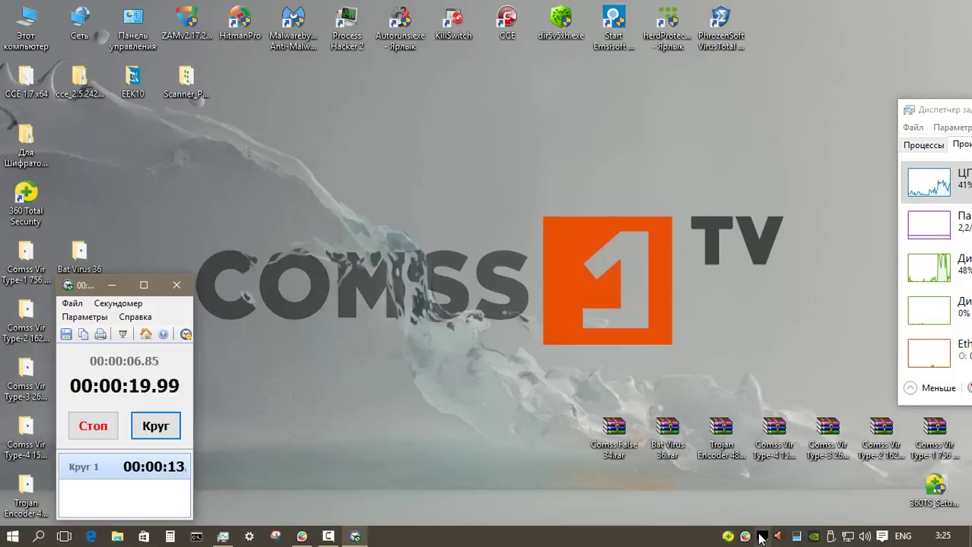
# Step: Check the properties of the extracted Comss Vir Type-1 756 Otbor 13-16_11_2015 subfolder
pyautogui.moveTo(761, 538)
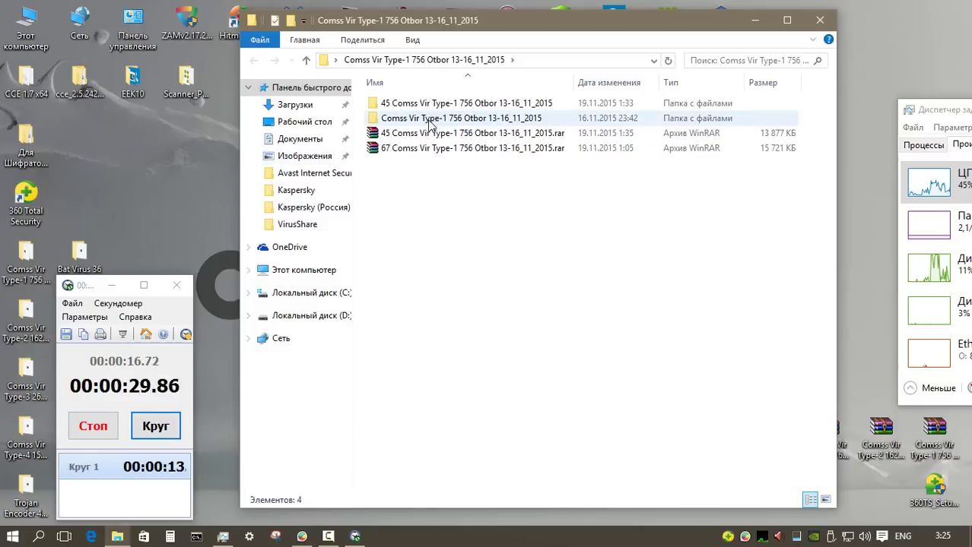
pyautogui.click(430, 120)
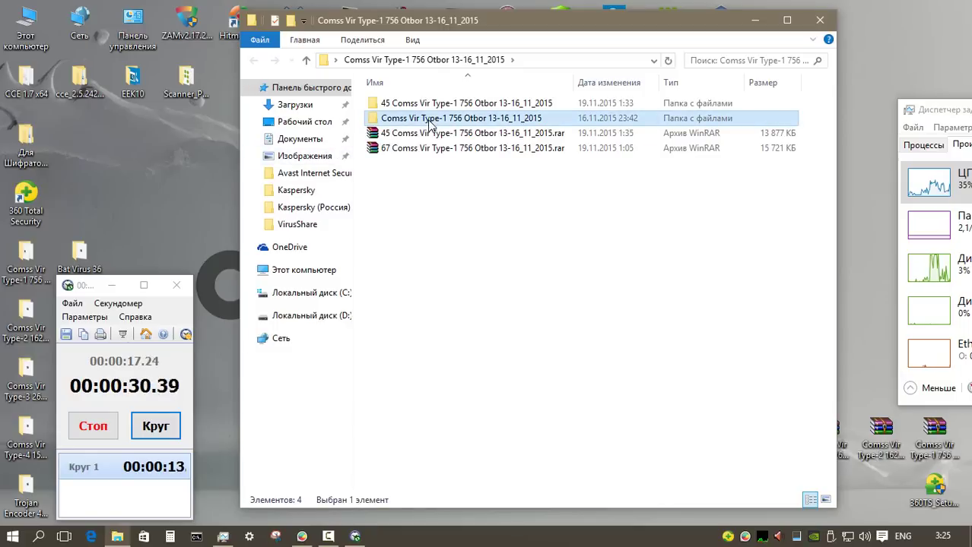
pyautogui.rightClick(429, 122)
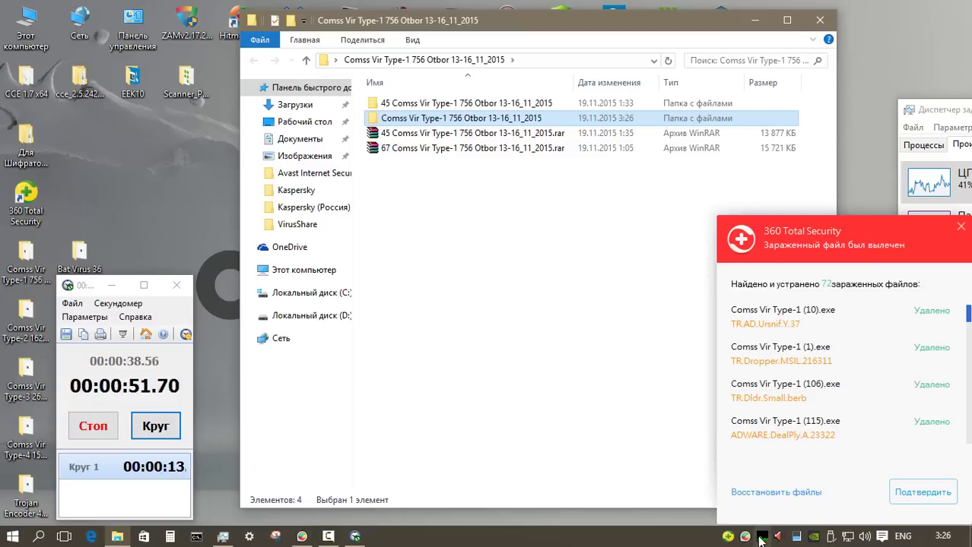
pyautogui.moveTo(762, 541)
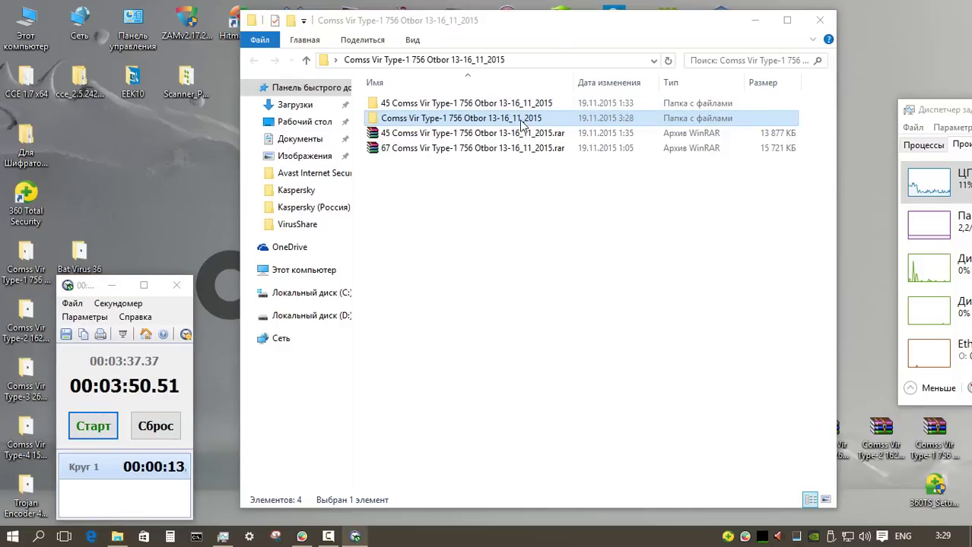
pyautogui.rightClick(522, 124)
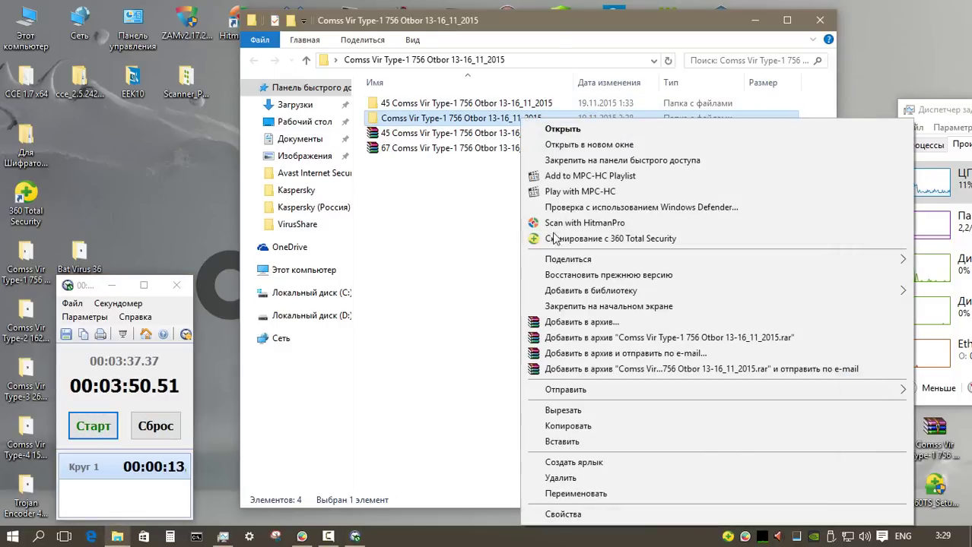
pyautogui.click(587, 512)
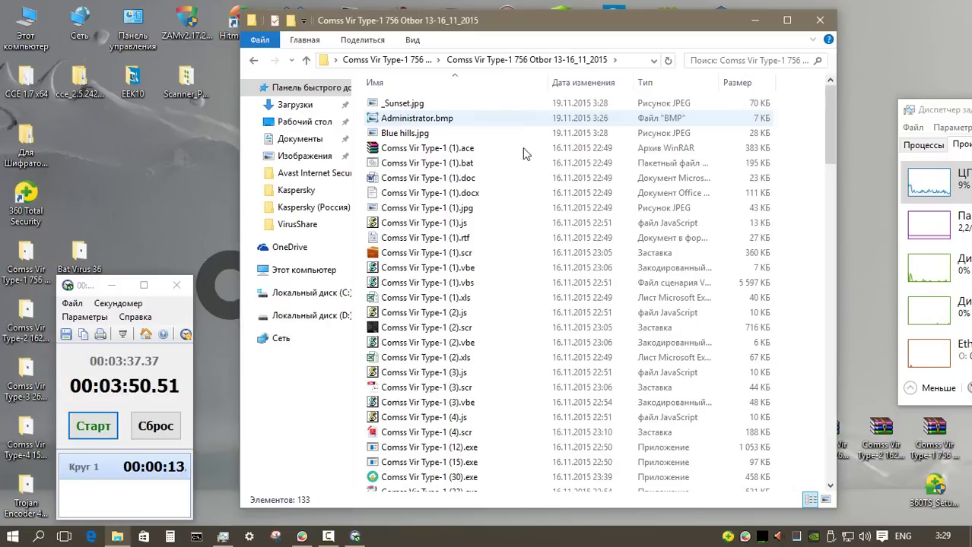
# Step: Delete the stray files such as _Sunset.jpg, Administrator.bmp and Blue hills.jpg from the extracted subfolder and return to its parent folder
pyautogui.doubleClick(791, 118)
pyautogui.moveTo(830, 126)
pyautogui.mouseDown()
pyautogui.moveTo(821, 474)
pyautogui.moveTo(831, 459)
pyautogui.moveTo(843, 122)
pyautogui.mouseUp()
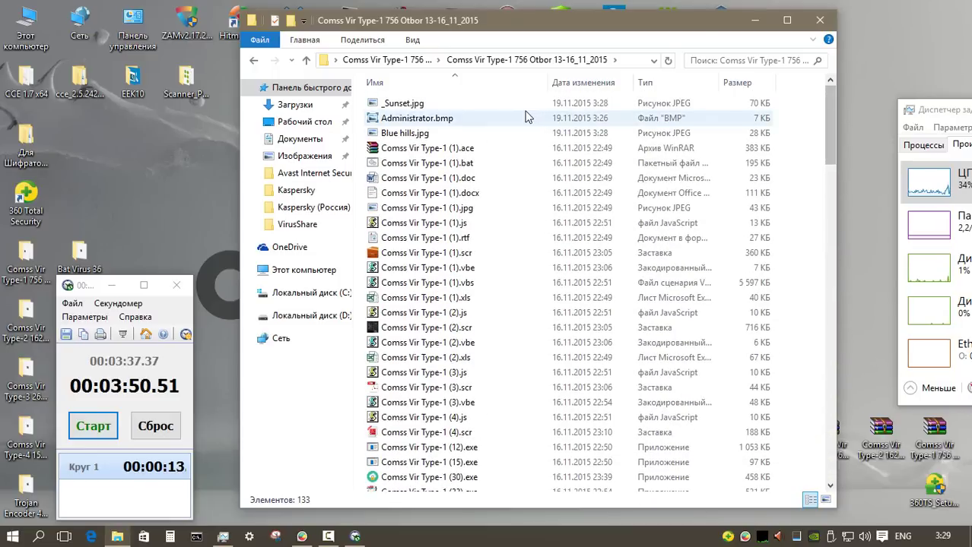
pyautogui.click(458, 104)
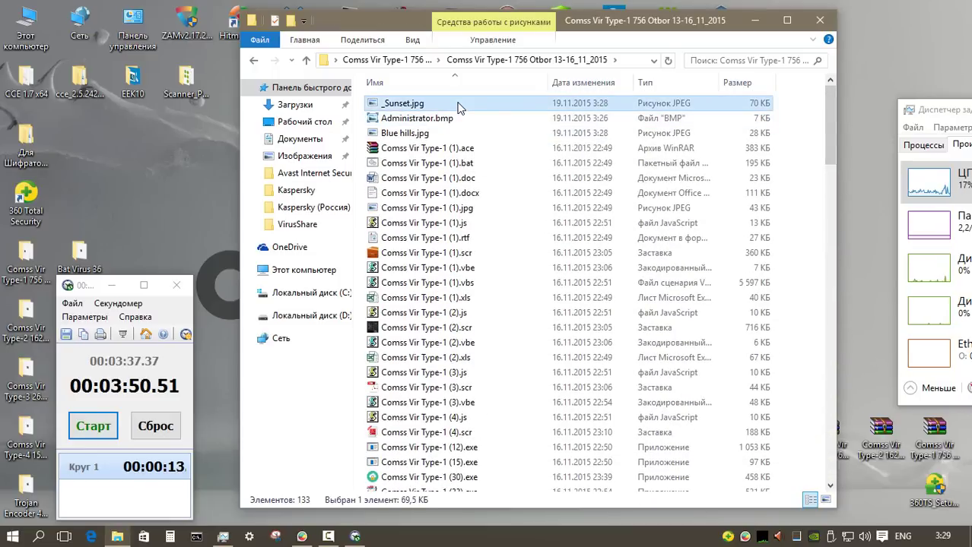
pyautogui.hotkey('shift', 'Down')
pyautogui.hotkey('shift', 'Down')
pyautogui.press('Delete')
pyautogui.write('con')
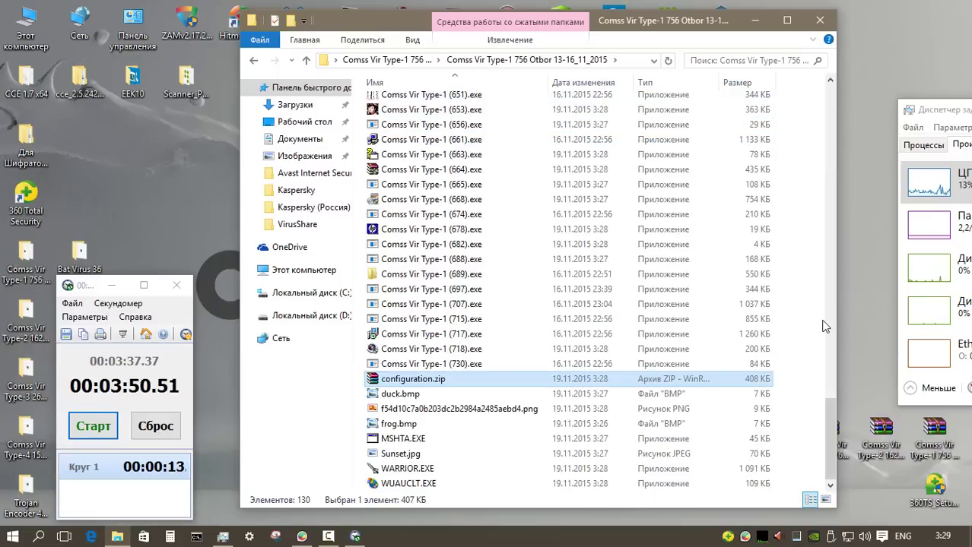
pyautogui.click(306, 60)
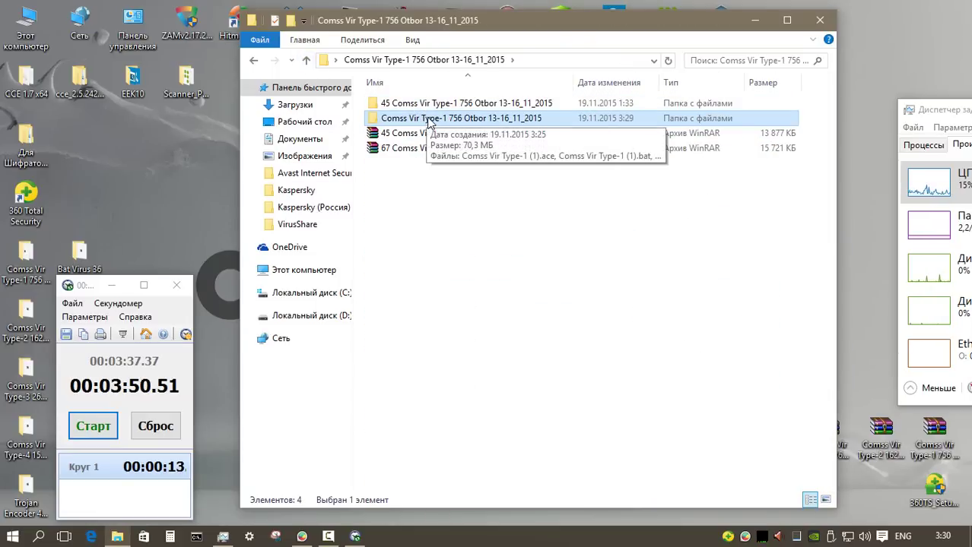
# Step: Scan the Comss Vir Type-1 756 Otbor 13-16_11_2015 subfolder with 360 Total Security and fix all detected objects while timing it with the stopwatch
pyautogui.rightClick(431, 122)
pyautogui.click(502, 242)
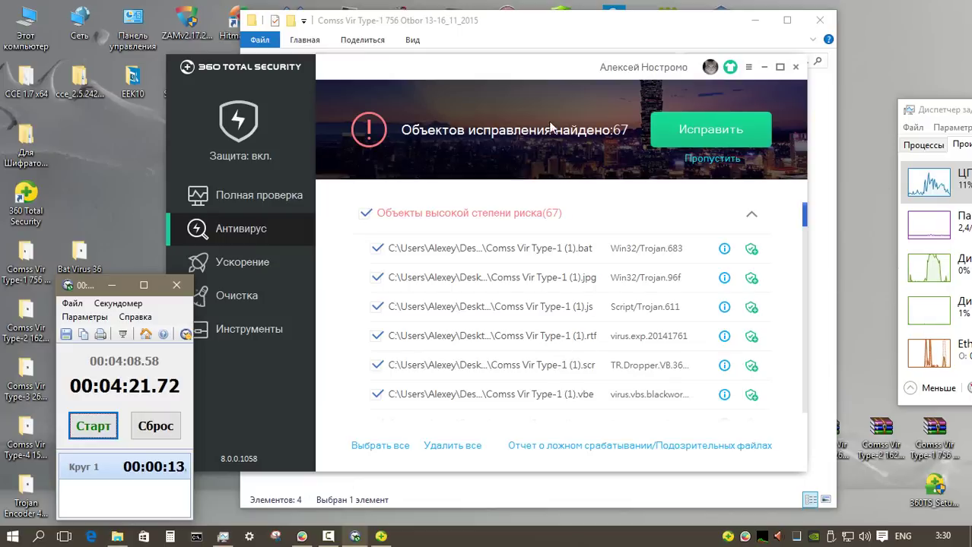
pyautogui.click(710, 129)
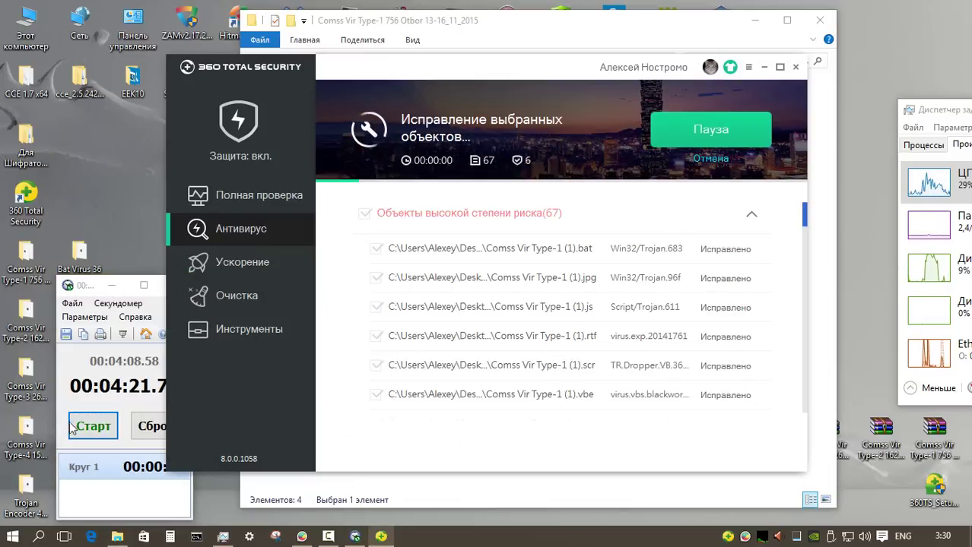
pyautogui.click(92, 426)
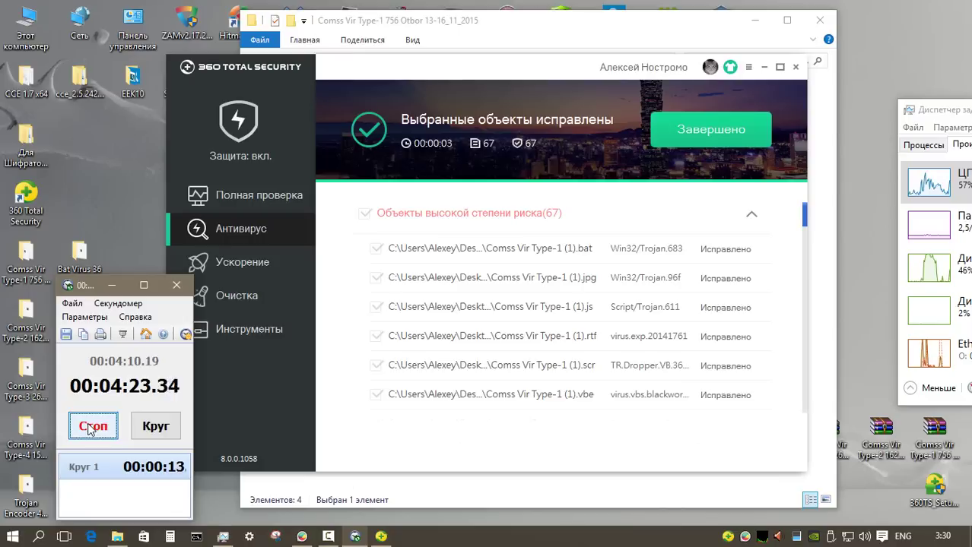
pyautogui.click(93, 426)
pyautogui.click(697, 134)
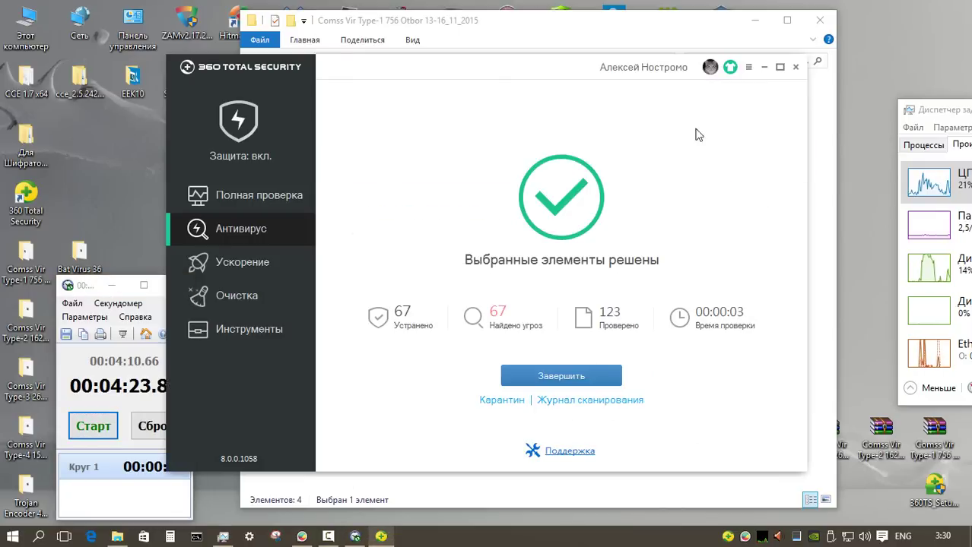
pyautogui.click(553, 374)
# Step: Run a custom scan of the Comss Vir Type-1 756 Otbor 13-16_11_2015 subfolder on the desktop, time it with the stopwatch and finish the scan
pyautogui.click(704, 300)
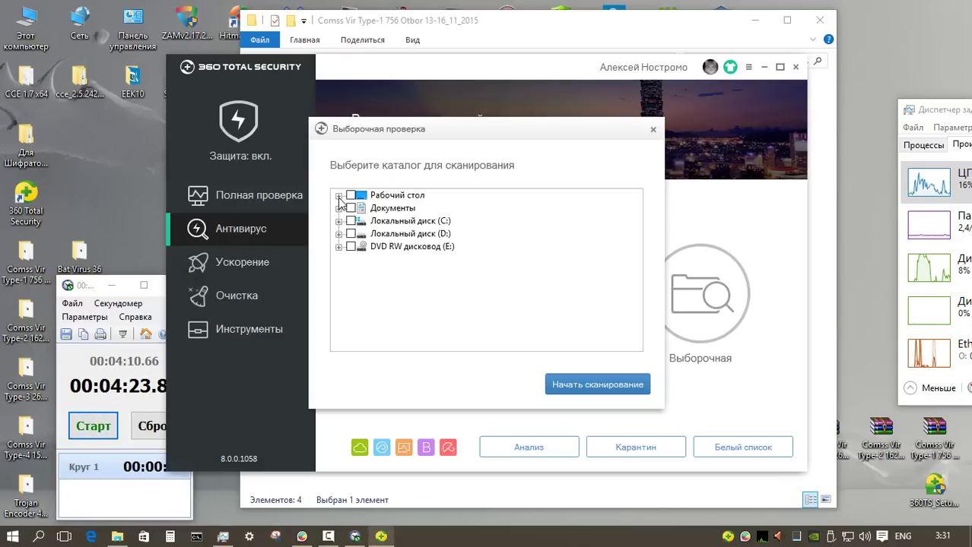
pyautogui.click(338, 195)
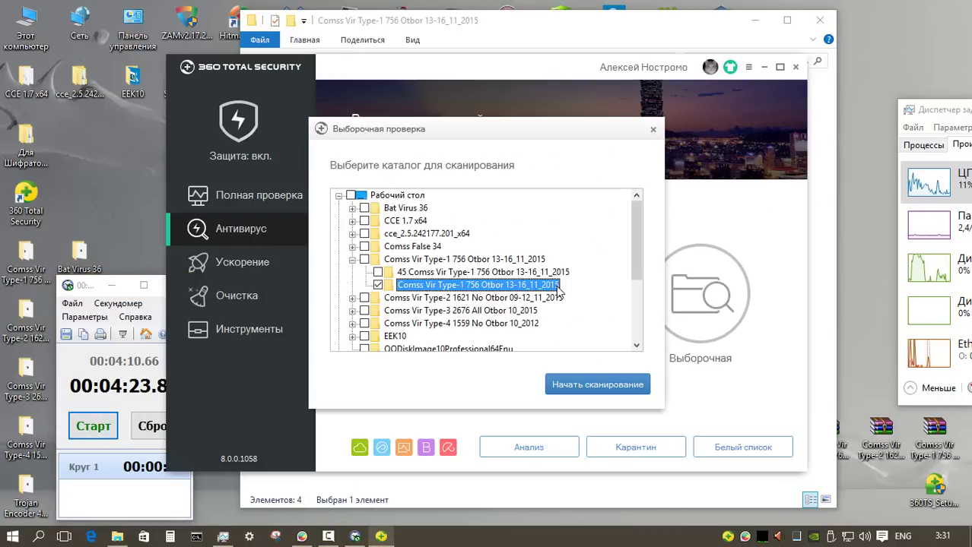
pyautogui.click(598, 384)
pyautogui.click(93, 426)
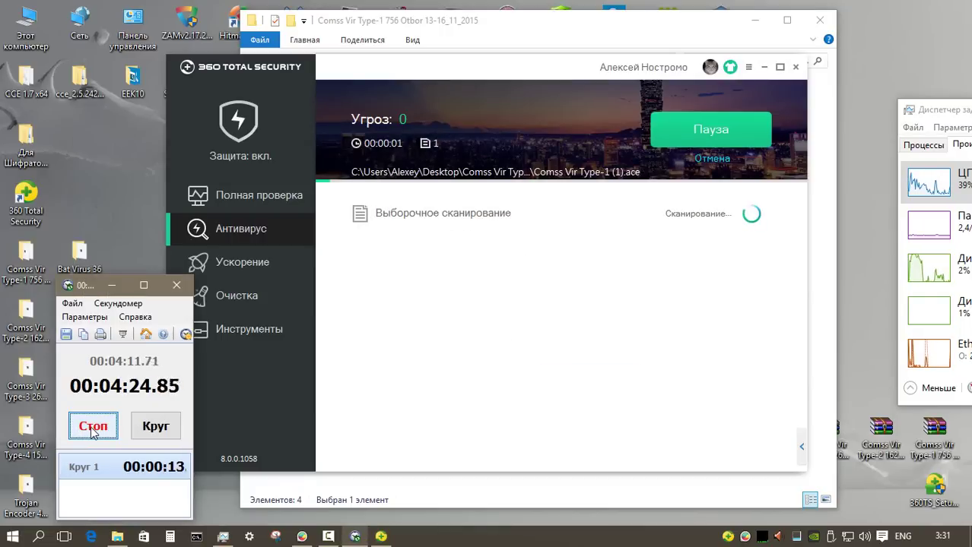
pyautogui.click(93, 426)
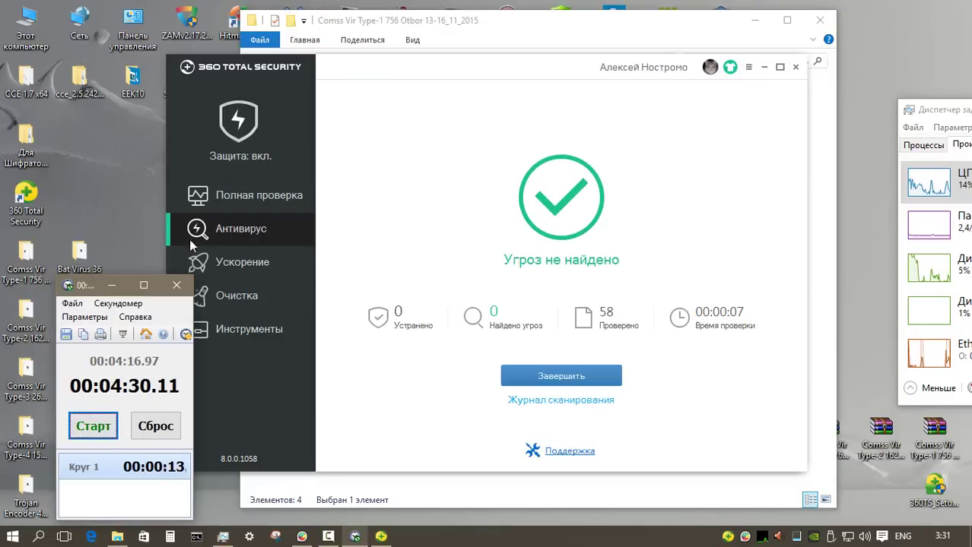
pyautogui.click(567, 376)
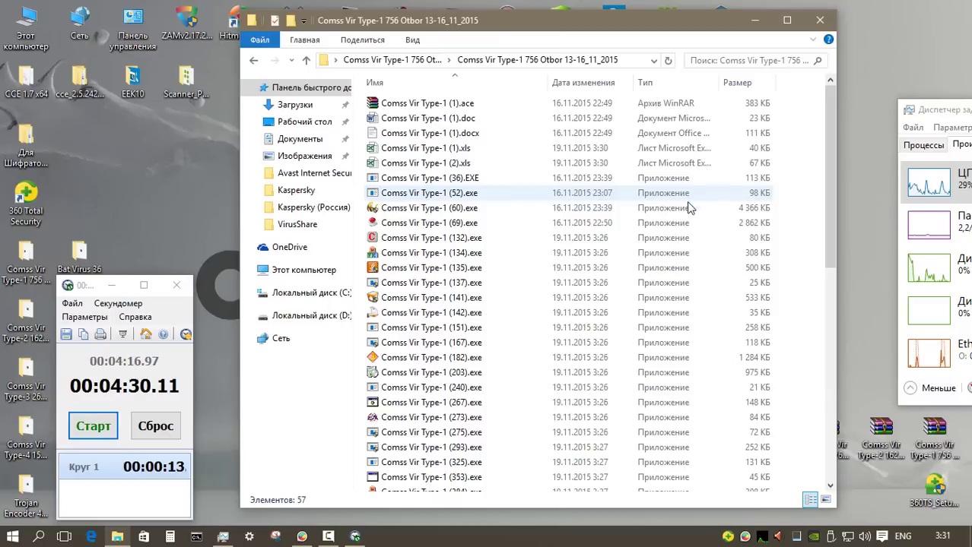
# Step: Select all files remaining in the subfolder, scan them with 360 Total Security and close the finished scan
pyautogui.scroll(-10, 698, 291)
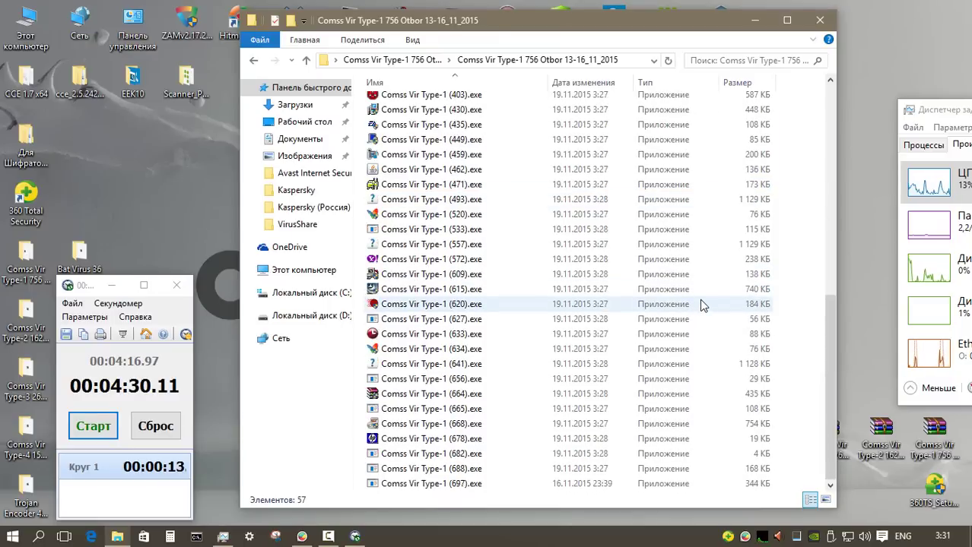
pyautogui.hotkey('ctrl', 'a')
pyautogui.rightClick(569, 253)
pyautogui.click(651, 287)
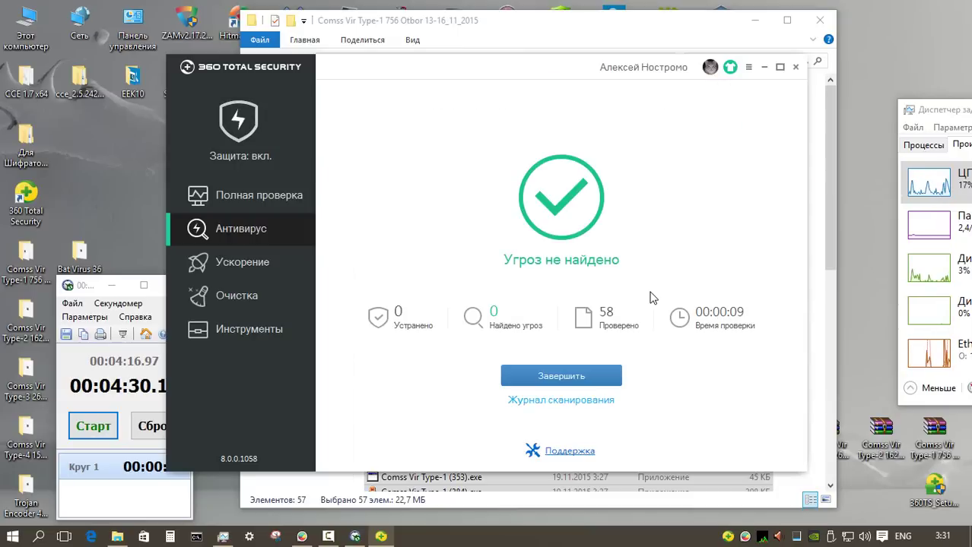
pyautogui.click(562, 376)
pyautogui.click(795, 67)
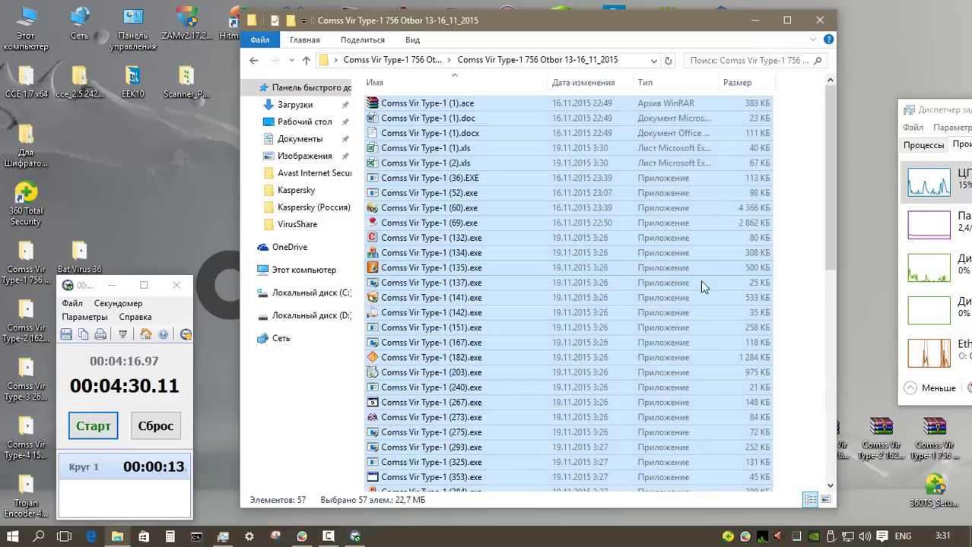
# Step: Delete the Comss Vir Type-1 756 Otbor 13-16_11_2015 subfolder from its parent folder
pyautogui.click(778, 283)
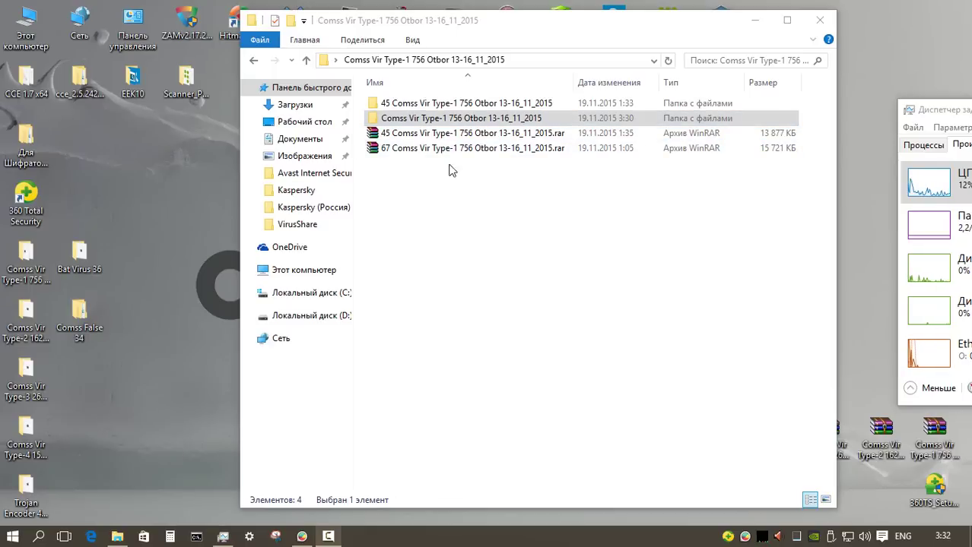
pyautogui.click(445, 120)
pyautogui.press('Delete')
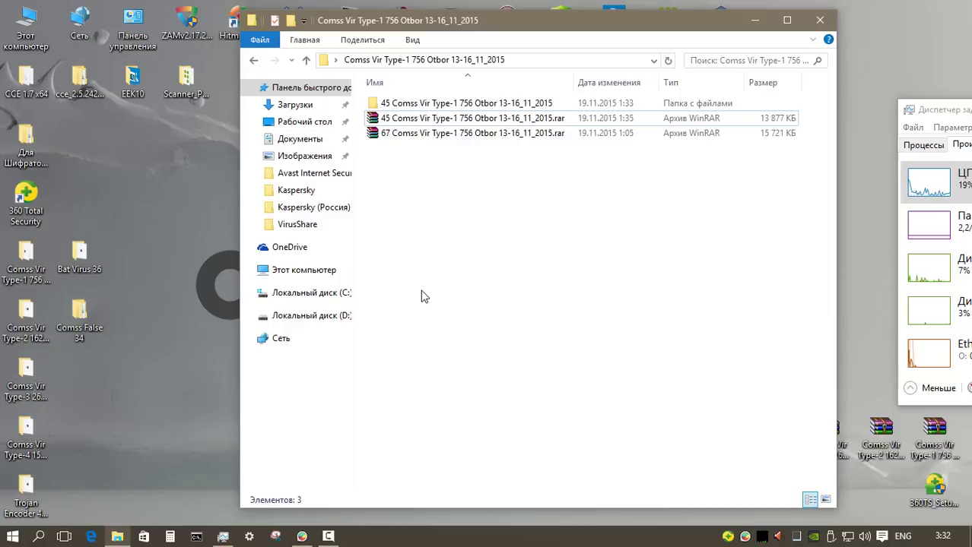
# Step: Scan the 45 Comss Vir Type-1 756 Otbor 13-16_11_2015 folder with 360 Total Security and fix all detected objects
pyautogui.click(427, 105)
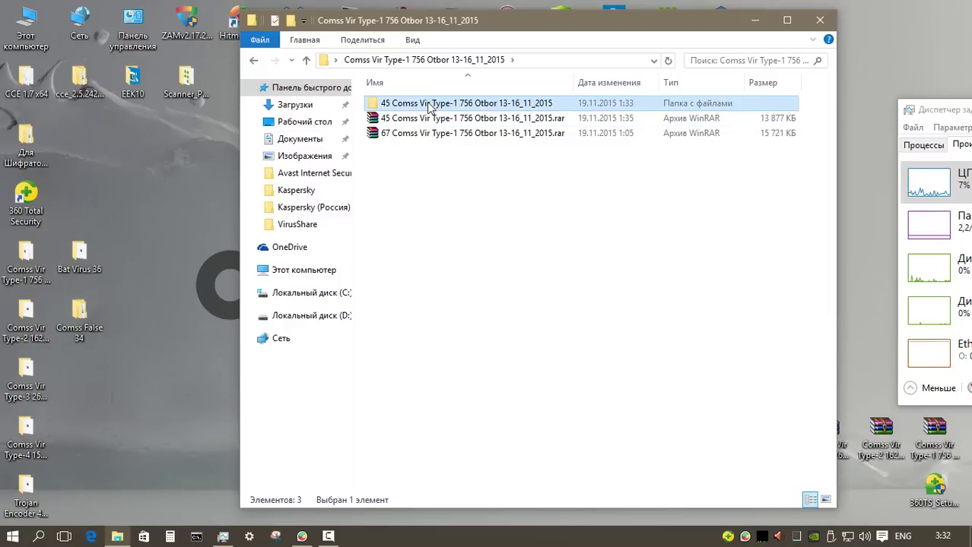
pyautogui.rightClick(427, 106)
pyautogui.click(524, 285)
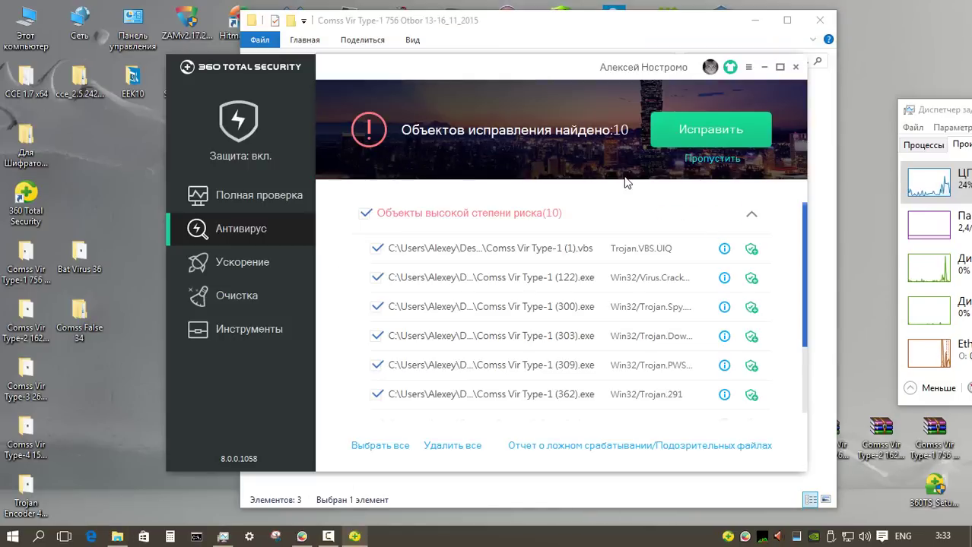
pyautogui.click(673, 137)
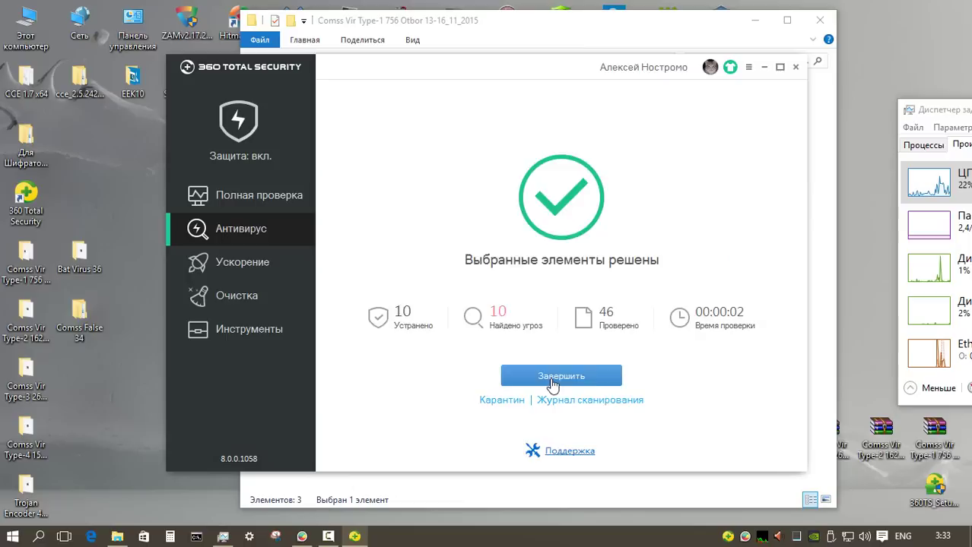
pyautogui.click(552, 376)
# Step: Run a custom scan of the whole Comss Vir Type-1 756 Otbor 13-16_11_2015 desktop folder, close the scanner and open the 45 Comss Vir Type-1 subfolder
pyautogui.click(339, 196)
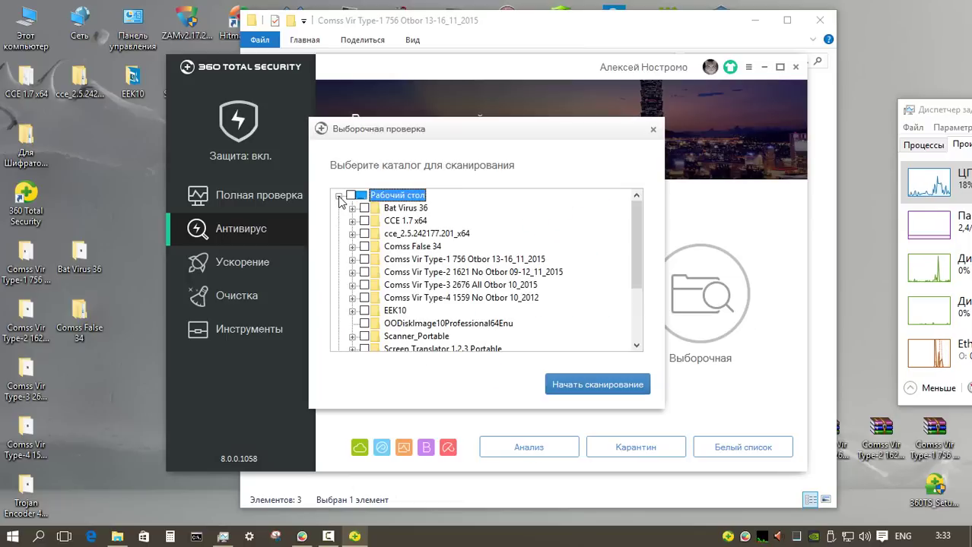
pyautogui.click(365, 260)
pyautogui.click(579, 386)
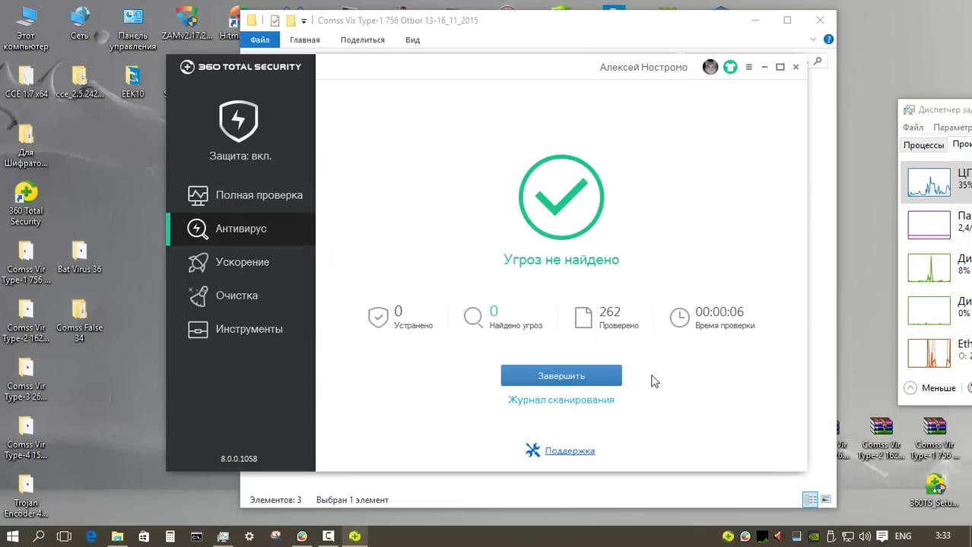
pyautogui.click(560, 376)
pyautogui.click(795, 66)
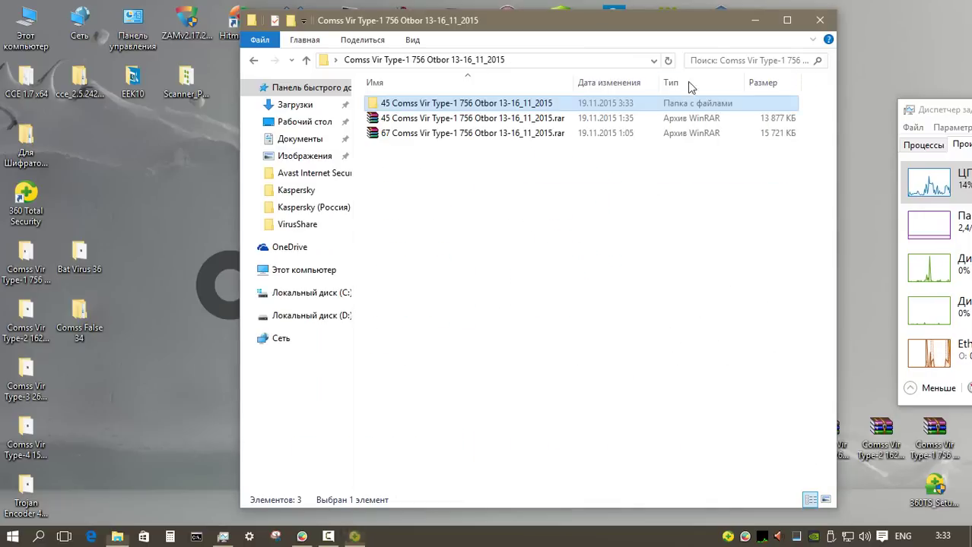
pyautogui.doubleClick(532, 104)
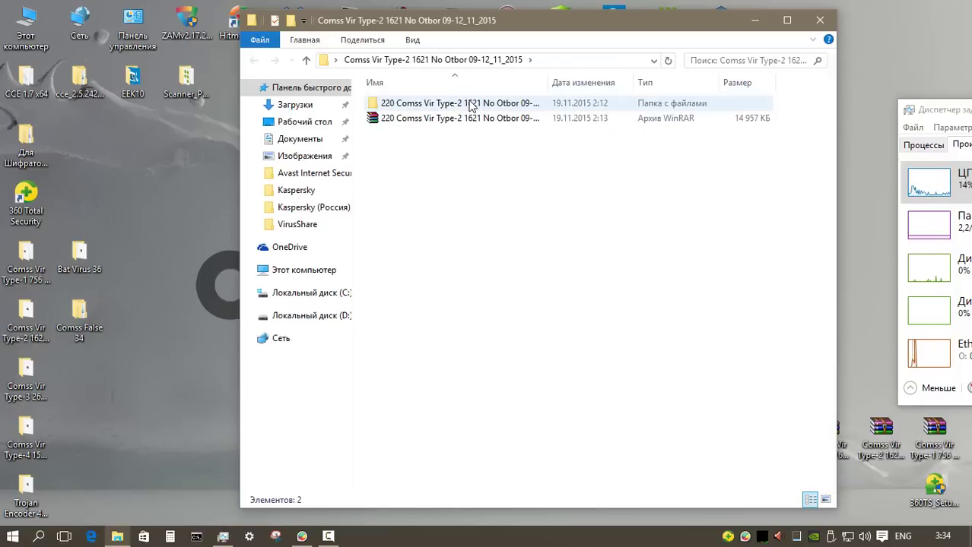
# Step: Scan the 220 Comss Vir Type-2 1621 No Otbor 09-12_11_2015 folder with 360 Total Security and fix all detected objects
pyautogui.click(471, 104)
pyautogui.rightClick(471, 105)
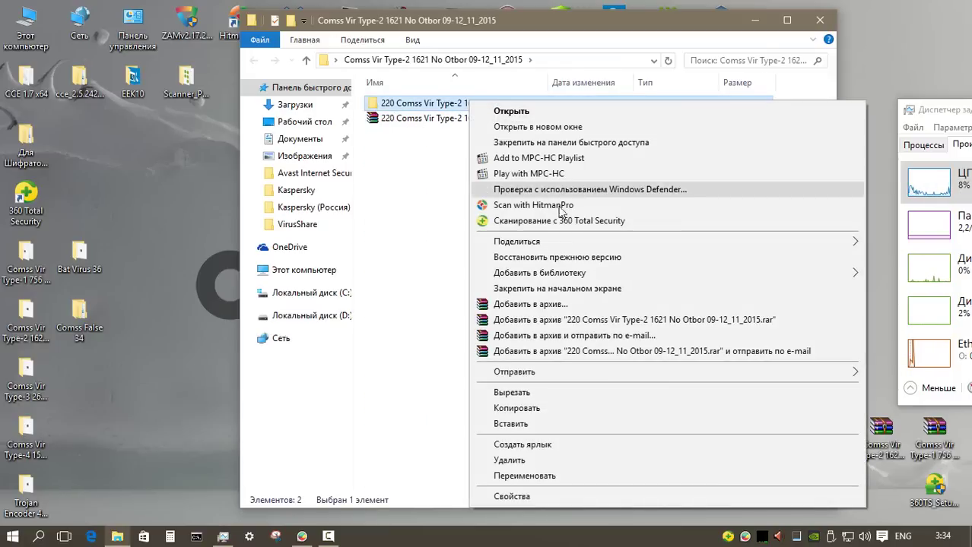
pyautogui.click(555, 218)
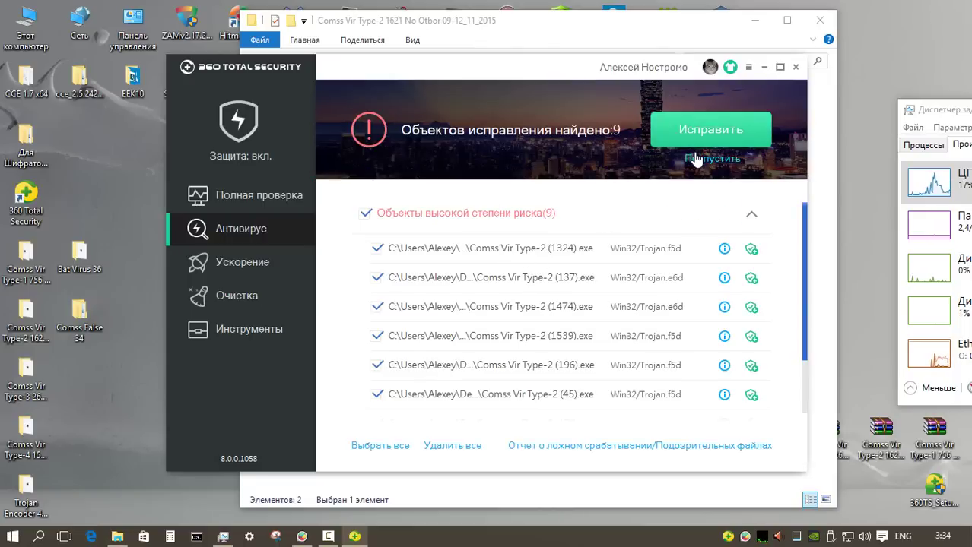
pyautogui.click(693, 137)
pyautogui.click(562, 377)
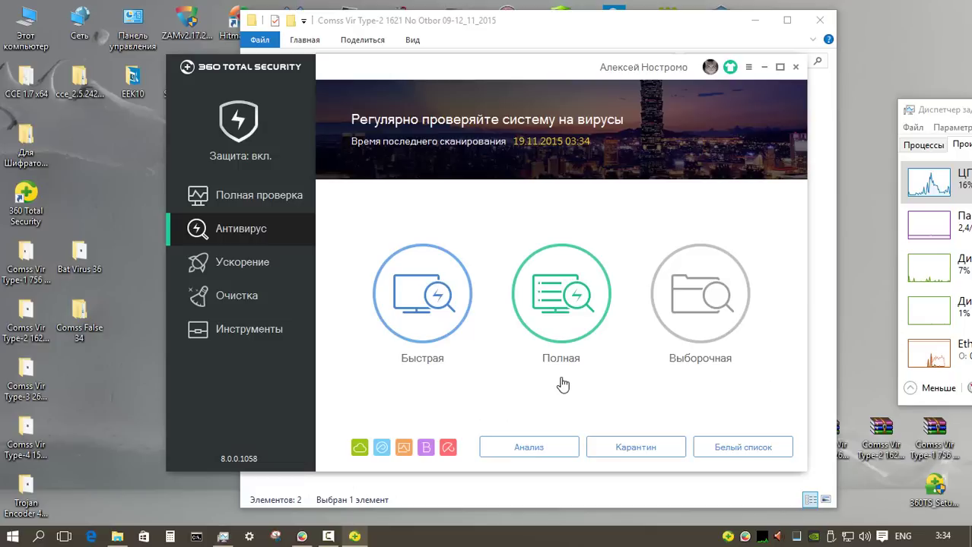
# Step: Run a custom scan of the Comss Vir Type-2 1621 No Otbor 09-12_11_2015 desktop folder and close the scanner
pyautogui.click(695, 319)
pyautogui.click(339, 196)
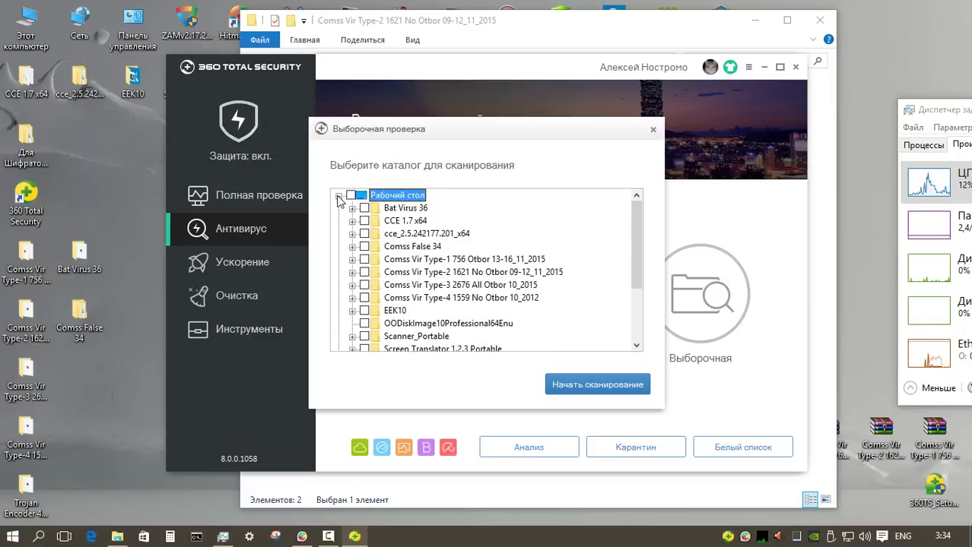
pyautogui.click(365, 272)
pyautogui.click(579, 386)
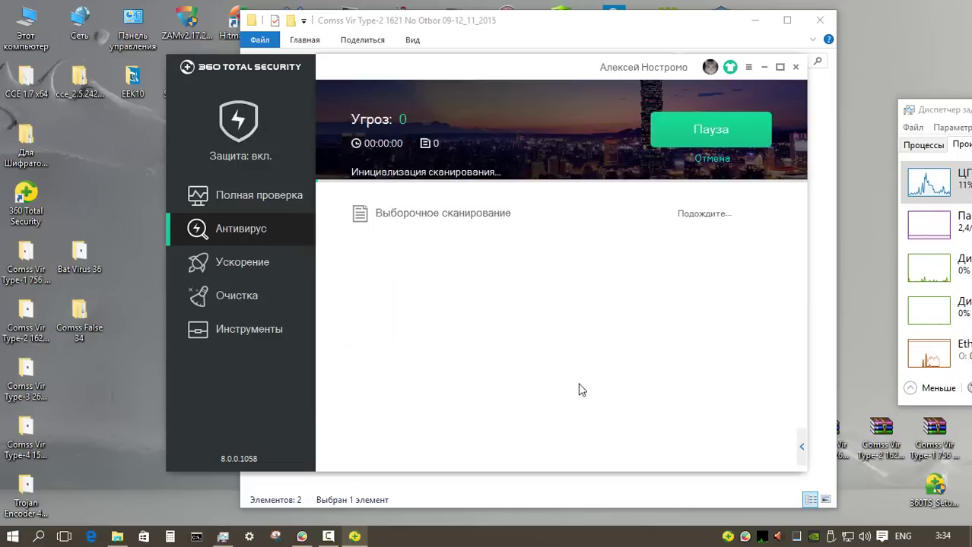
pyautogui.click(575, 373)
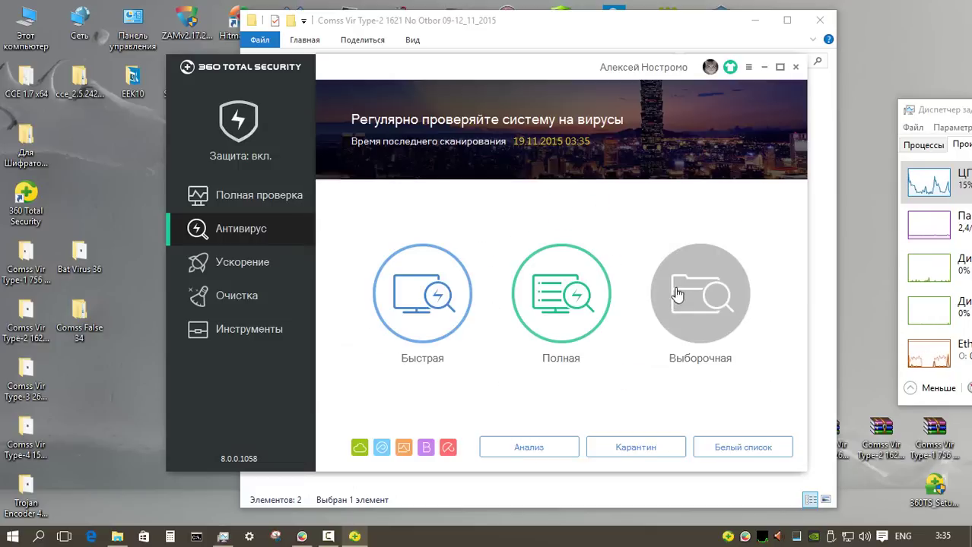
pyautogui.click(795, 67)
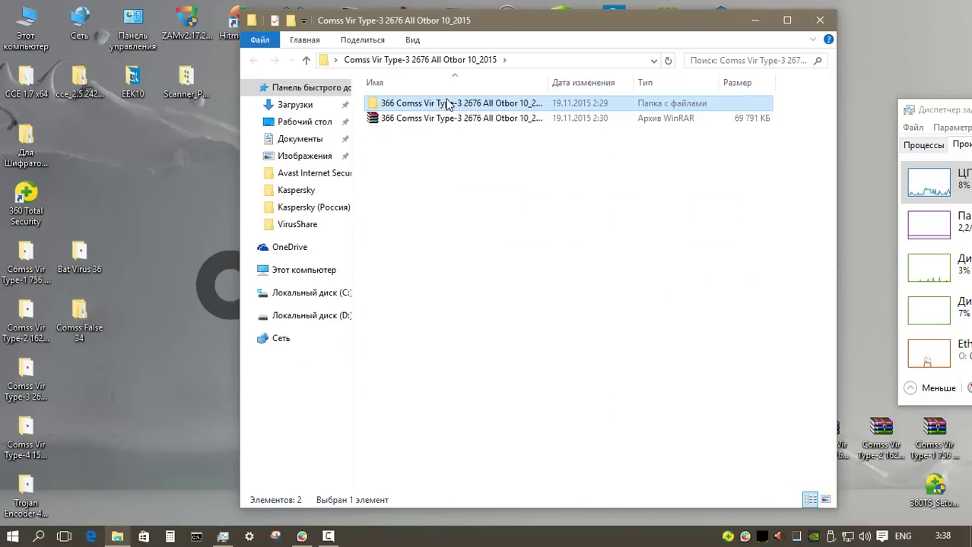
# Step: Scan the 366 Comss Vir Type-3 2676 All Otbor 10_2015 folder with 360 Total Security and fix all detected objects
pyautogui.rightClick(447, 104)
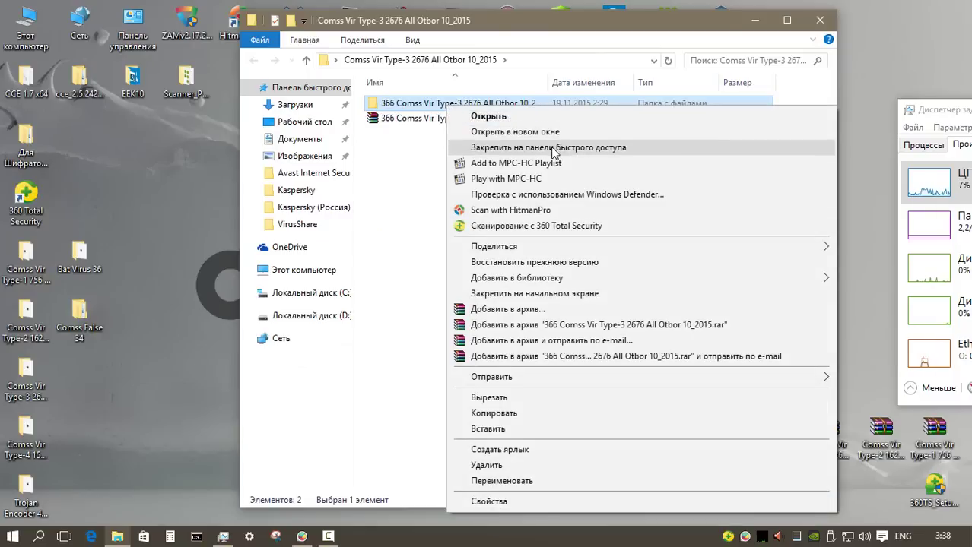
pyautogui.click(506, 225)
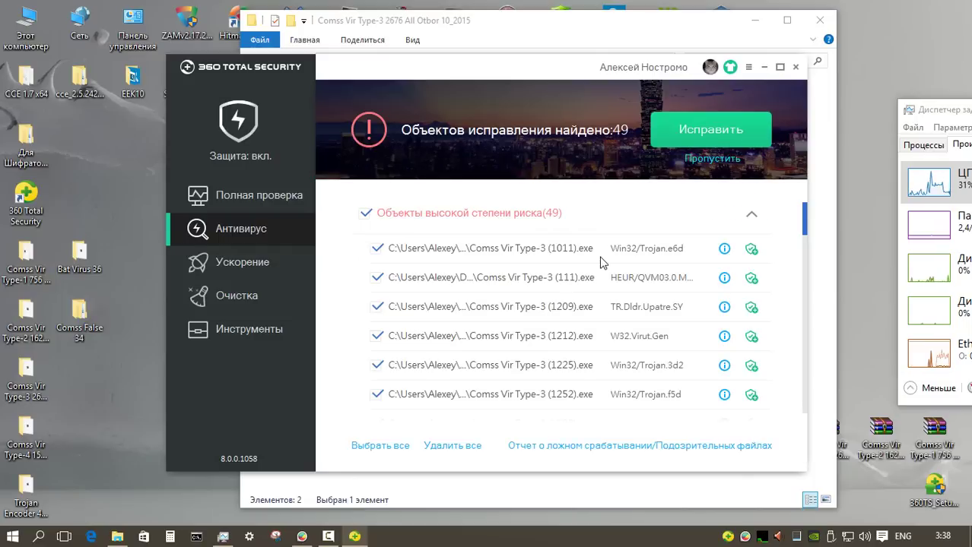
pyautogui.click(694, 133)
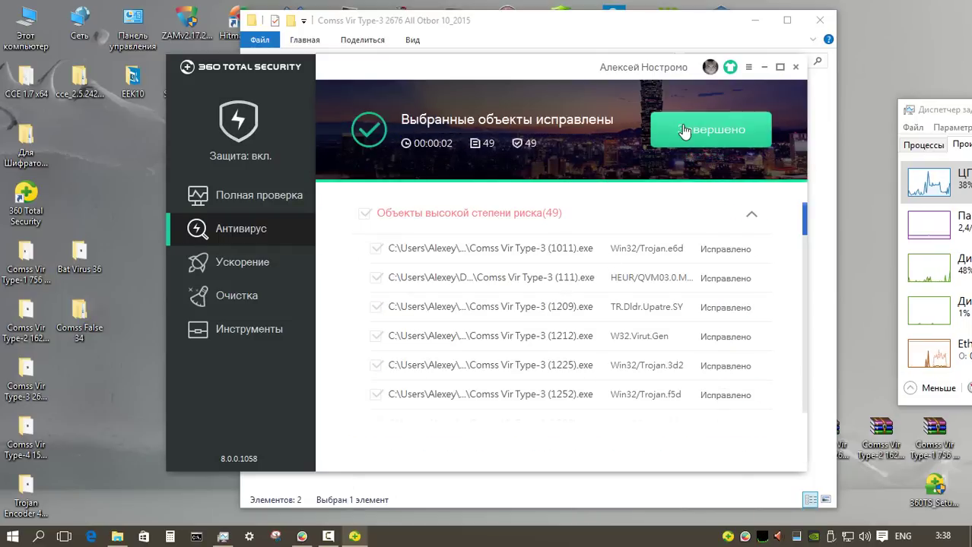
pyautogui.click(685, 131)
# Step: Run a custom scan of the whole Comss Vir Type-3 2676 All Otbor 10_2015 desktop folder, close the scanner and open the 366 Comss Vir Type-3 subfolder
pyautogui.click(697, 315)
pyautogui.click(338, 196)
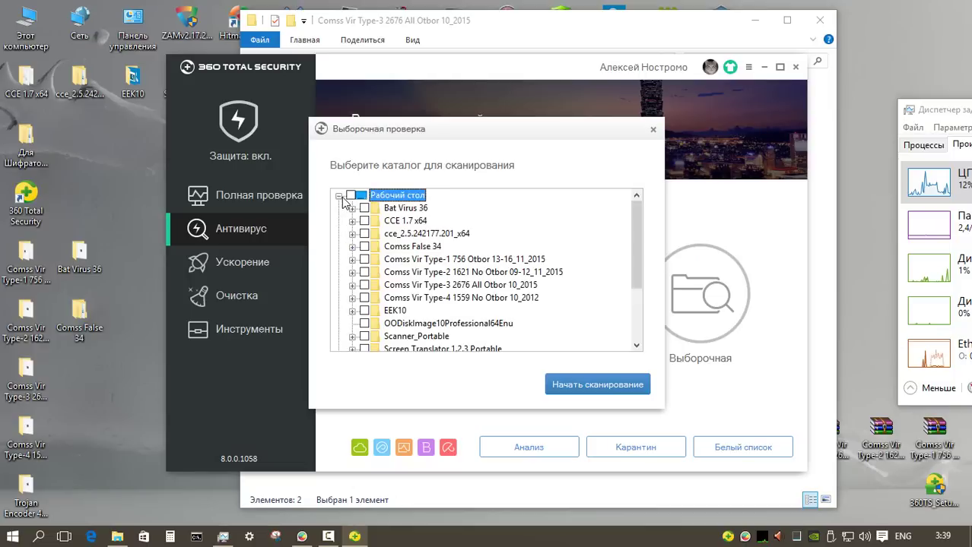
pyautogui.click(364, 285)
pyautogui.click(598, 384)
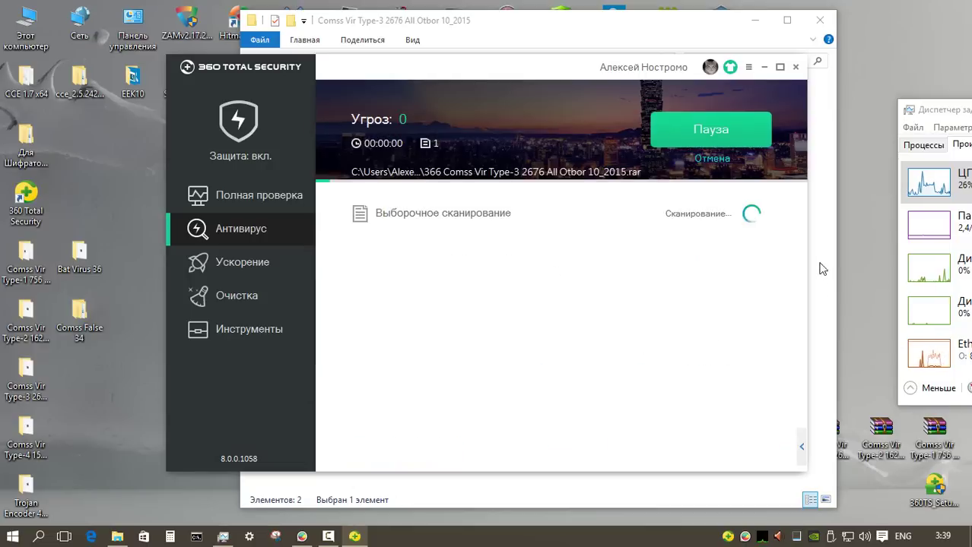
pyautogui.click(796, 67)
pyautogui.press('Return')
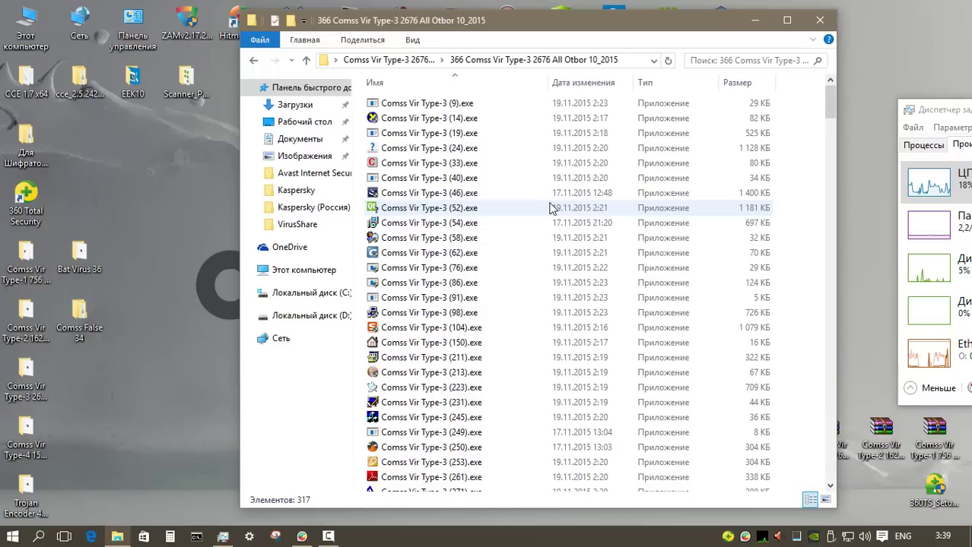
pyautogui.moveTo(830, 102)
pyautogui.mouseDown()
pyautogui.moveTo(832, 267)
pyautogui.moveTo(833, 95)
pyautogui.mouseUp()
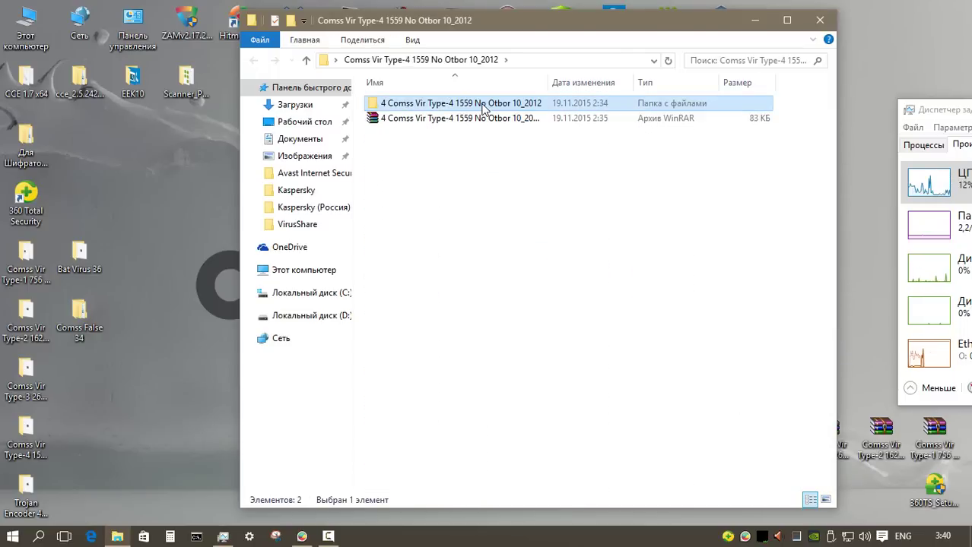
# Step: Scan the 4 Comss Vir Type-4 1559 No Otbor 10_2012 folder with 360 Total Security
pyautogui.rightClick(481, 109)
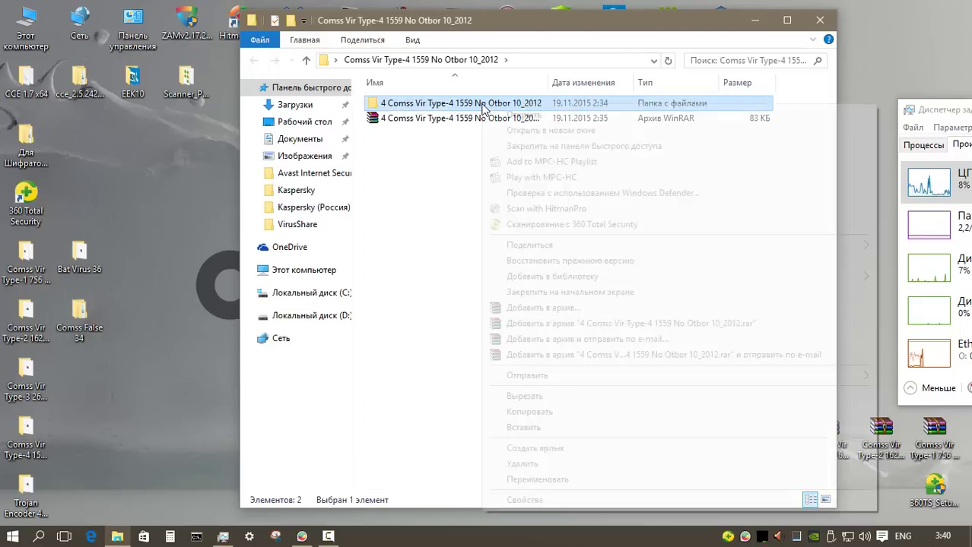
pyautogui.click(612, 225)
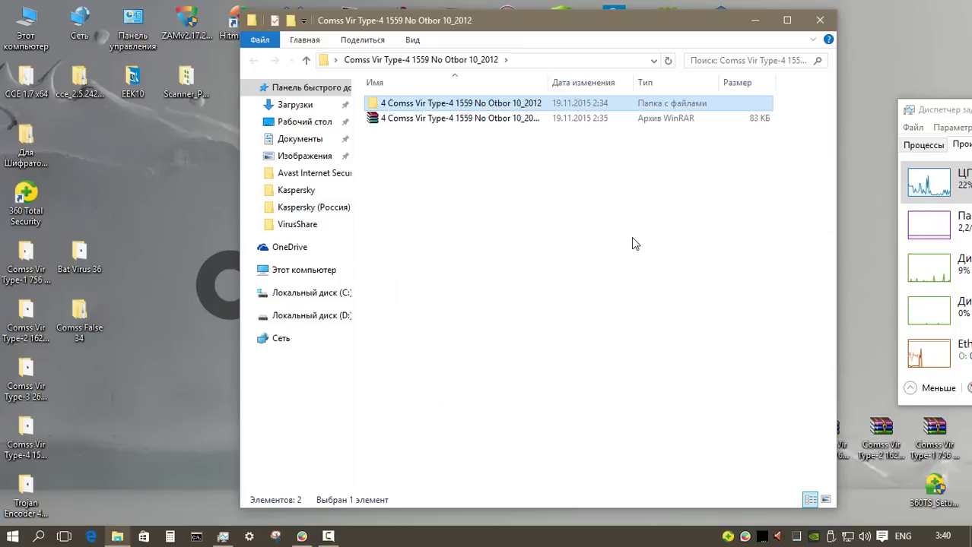
pyautogui.click(608, 376)
# Step: Run a custom scan of the whole Comss Vir Type-4 1559 No Otbor 10_2012 desktop folder and close the scanner
pyautogui.click(700, 312)
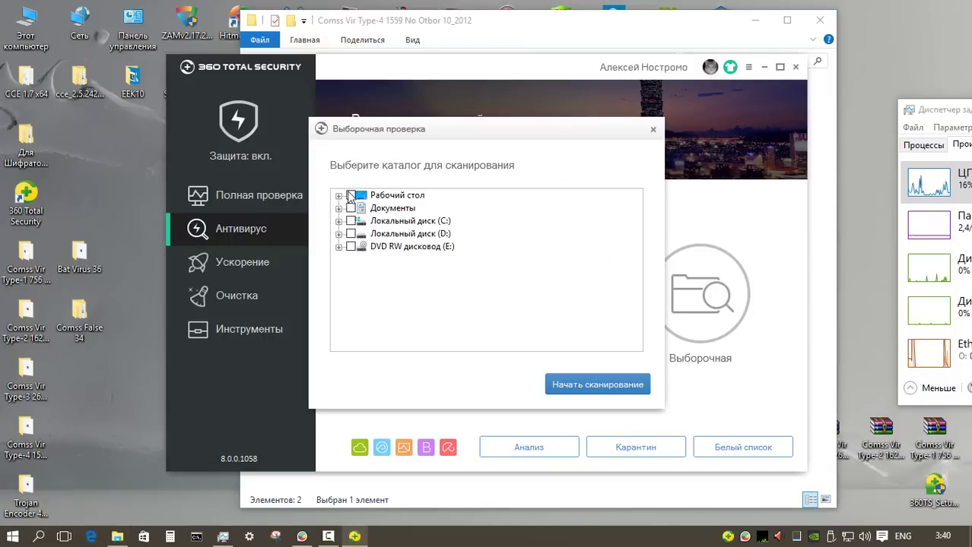
pyautogui.click(339, 196)
pyautogui.click(364, 297)
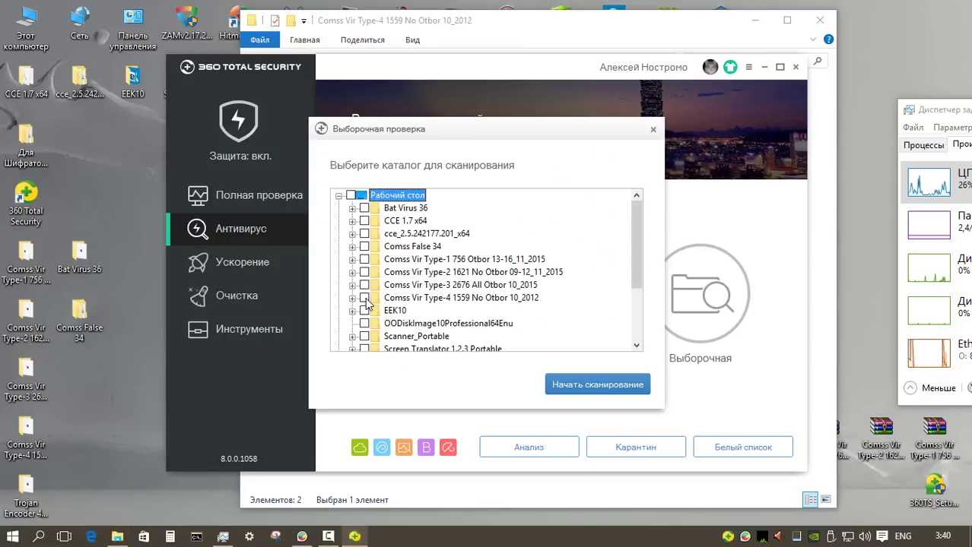
pyautogui.click(567, 384)
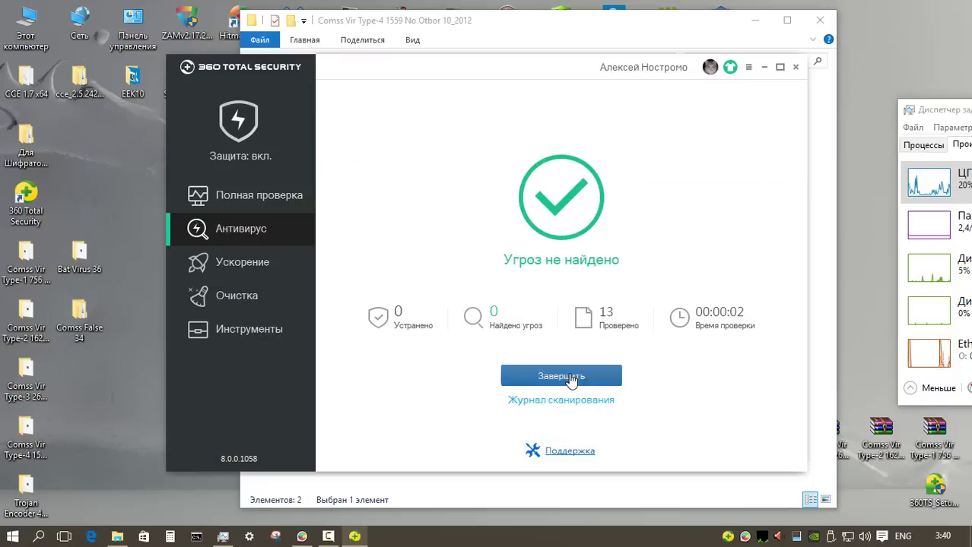
pyautogui.click(568, 377)
pyautogui.click(796, 67)
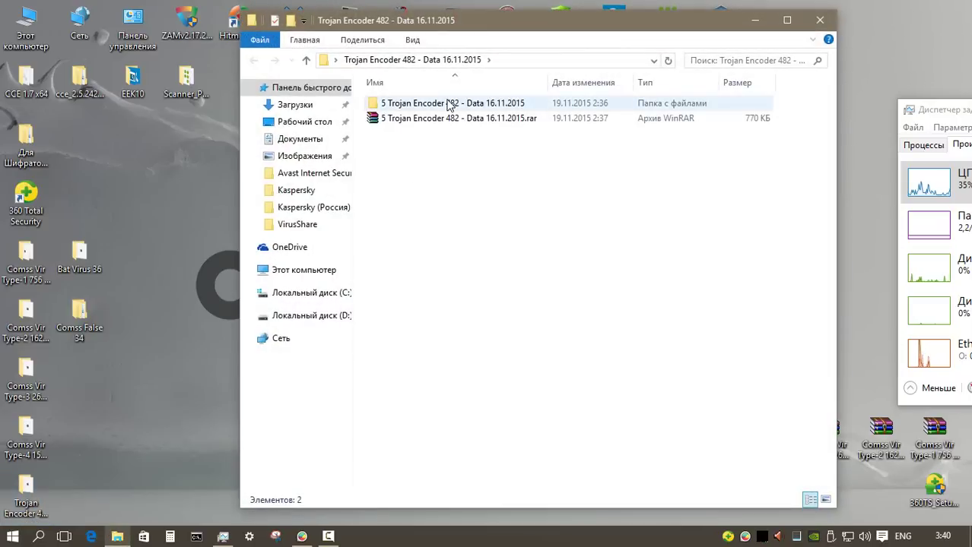
# Step: Scan the 5 Trojan Encoder 482 - Data 16.11.2015 folder with 360 Total Security and fix all detected objects
pyautogui.click(448, 104)
pyautogui.rightClick(450, 105)
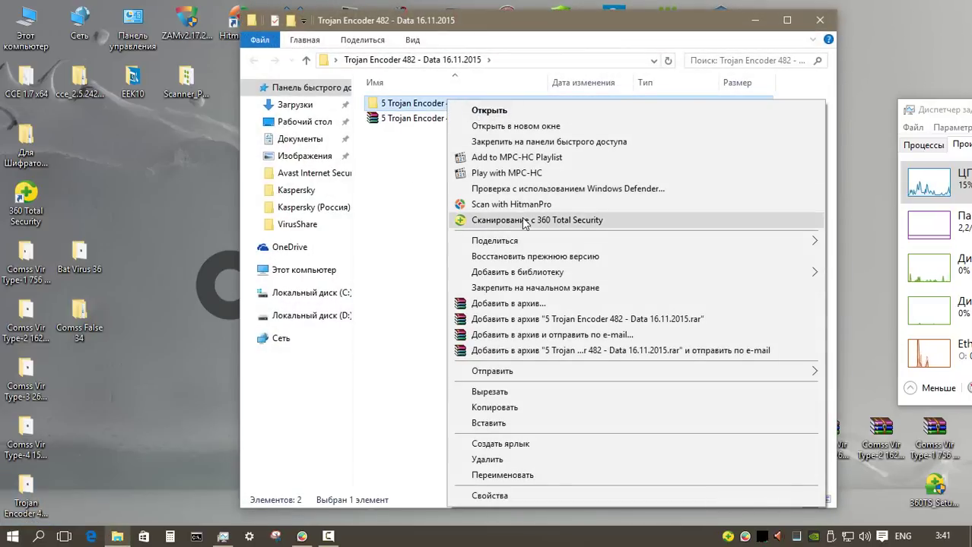
pyautogui.click(649, 222)
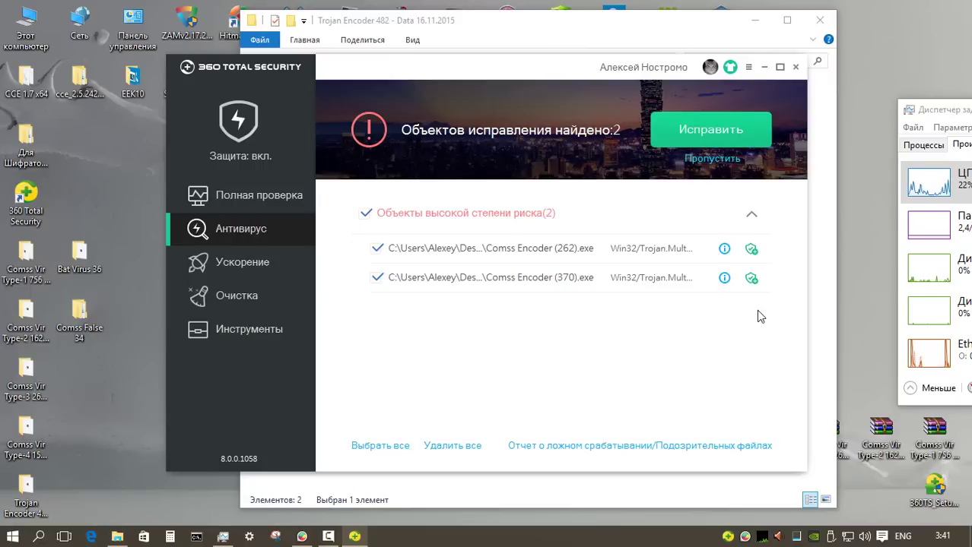
pyautogui.click(704, 133)
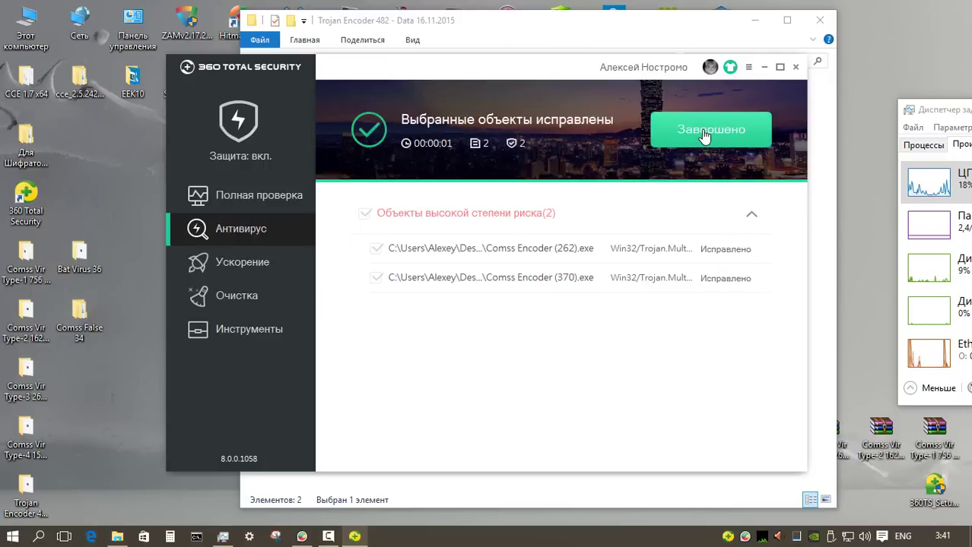
pyautogui.click(705, 135)
pyautogui.click(561, 375)
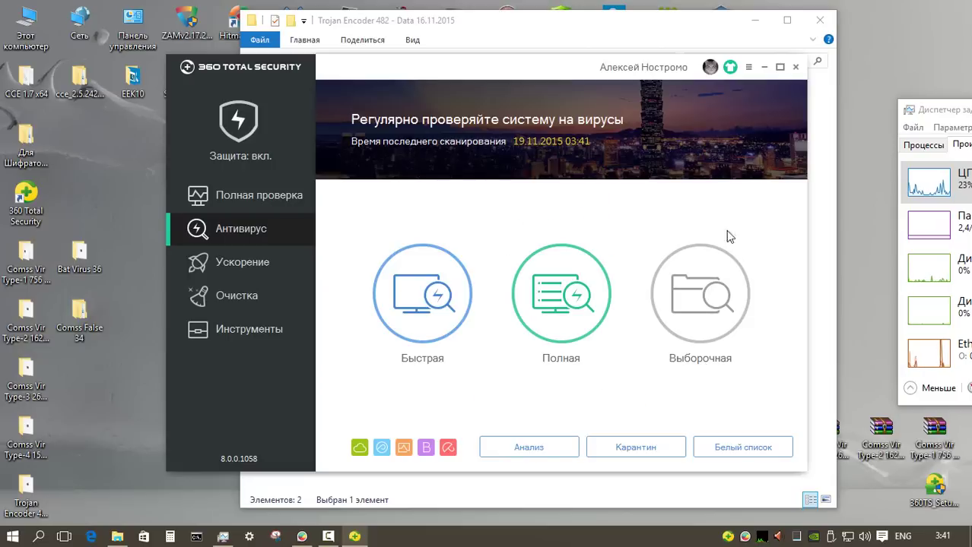
# Step: Run a custom scan of the whole Trojan Encoder 482 - Data 16.11.2015 desktop folder
pyautogui.click(700, 293)
pyautogui.click(339, 196)
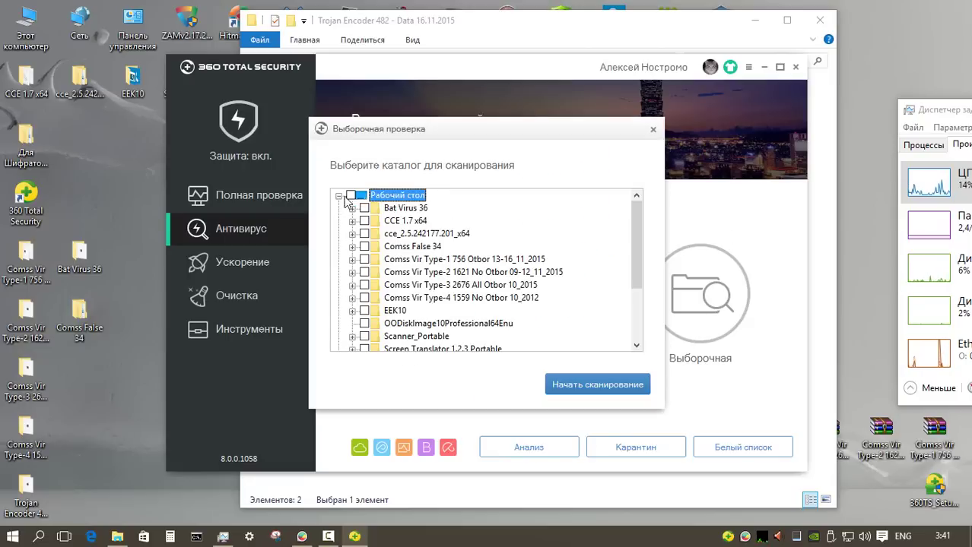
pyautogui.scroll(-2, 403, 266)
pyautogui.click(365, 286)
pyautogui.click(597, 385)
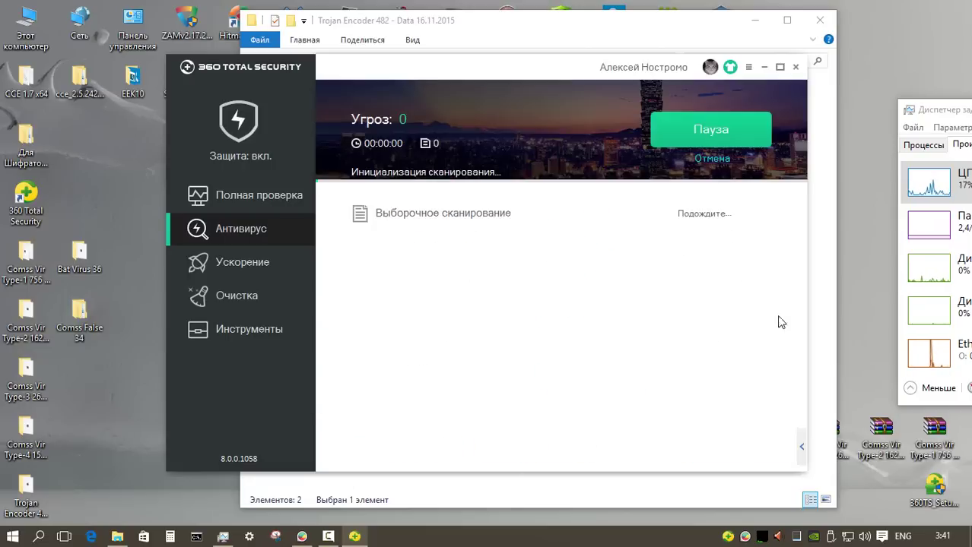
pyautogui.click(526, 378)
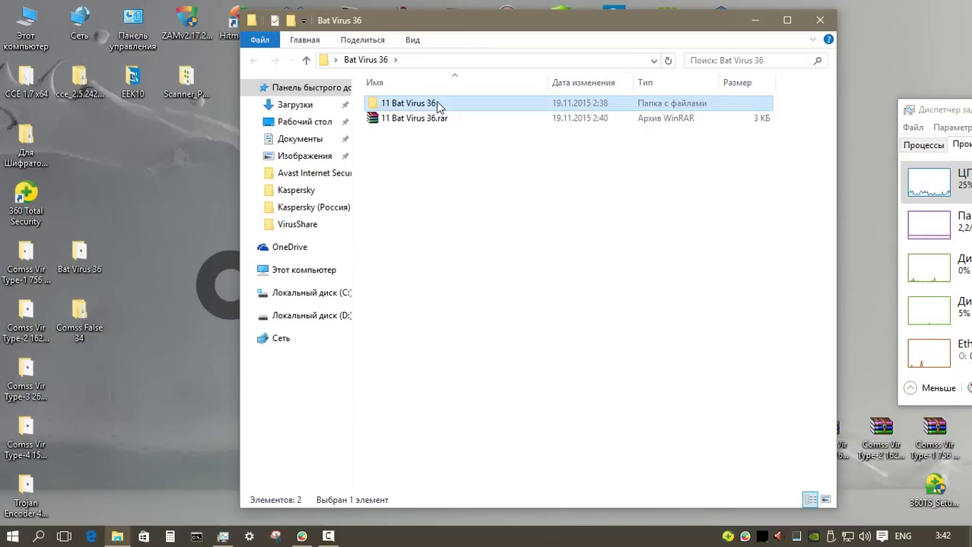
# Step: Scan the 11 Bat Virus 36 subfolder with 360 Total Security and run a custom scan of the whole Bat Virus 36 desktop folder
pyautogui.rightClick(433, 103)
pyautogui.click(521, 223)
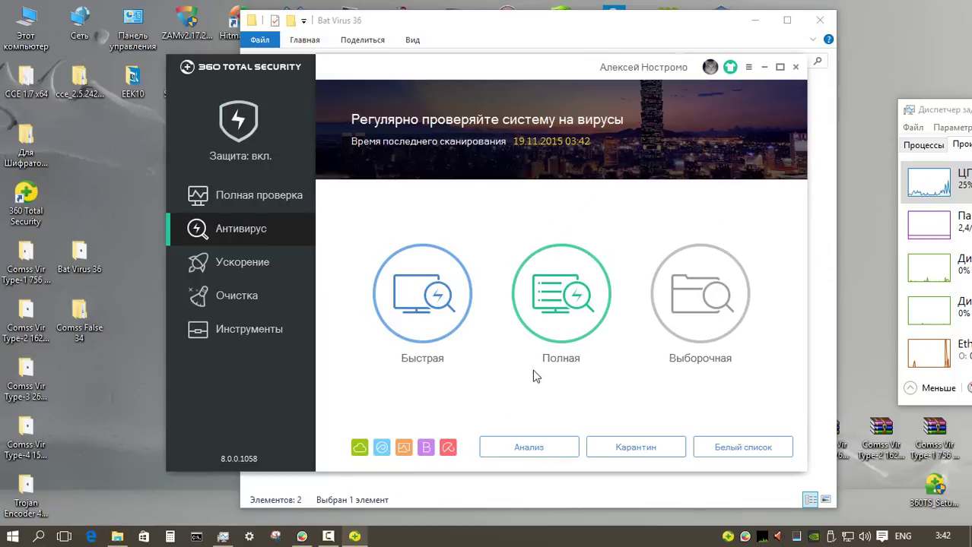
pyautogui.click(701, 288)
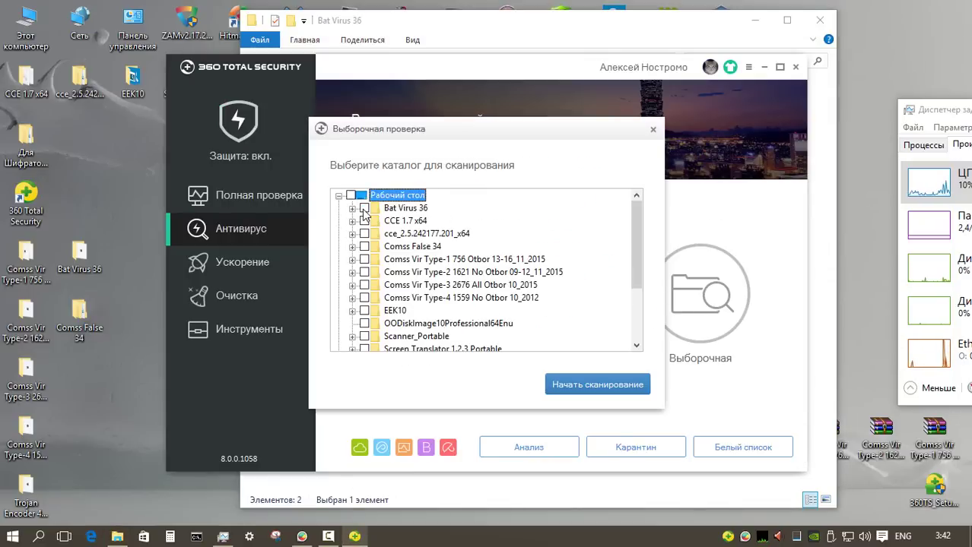
pyautogui.click(365, 209)
pyautogui.click(575, 384)
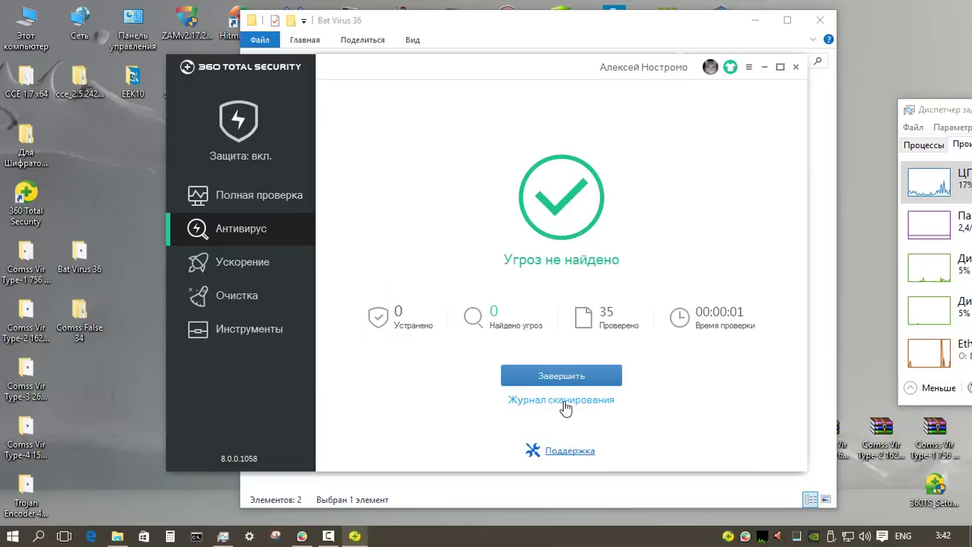
pyautogui.click(563, 375)
# Step: Close the scanner and check the batch files in the 11 Bat Virus 36 subfolder before closing its window
pyautogui.click(795, 67)
pyautogui.press('Return')
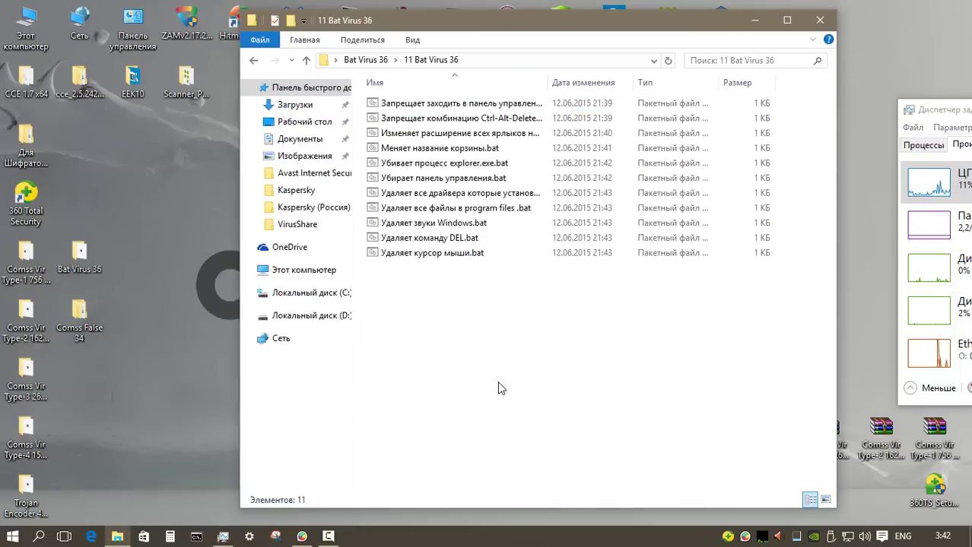
pyautogui.click(820, 20)
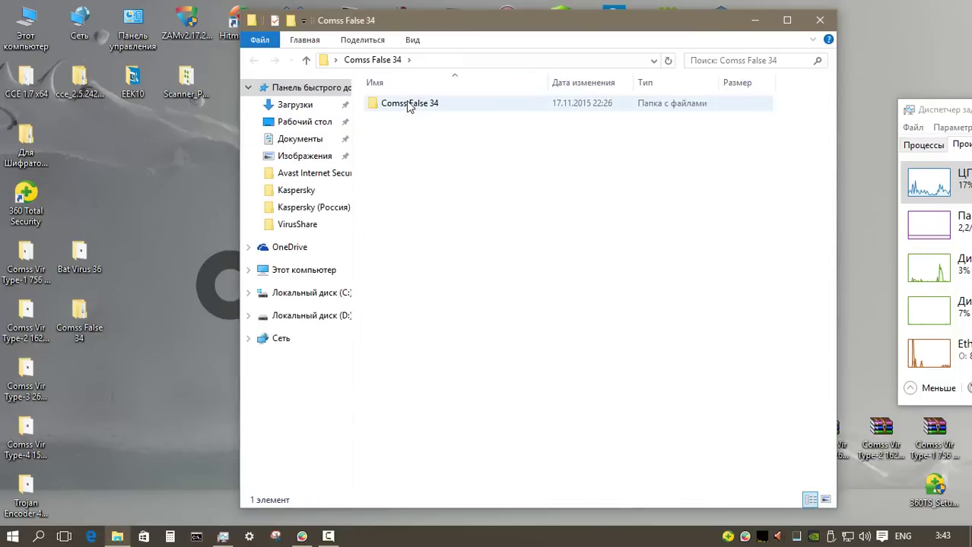
# Step: Scan the inner Comss False 34 folder with 360 Total Security
pyautogui.click(409, 104)
pyautogui.rightClick(409, 106)
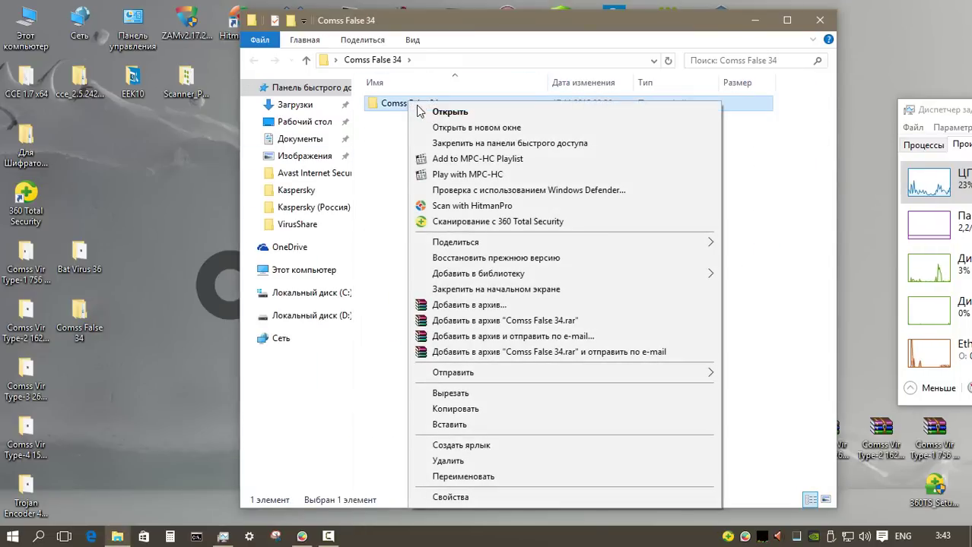
pyautogui.click(467, 222)
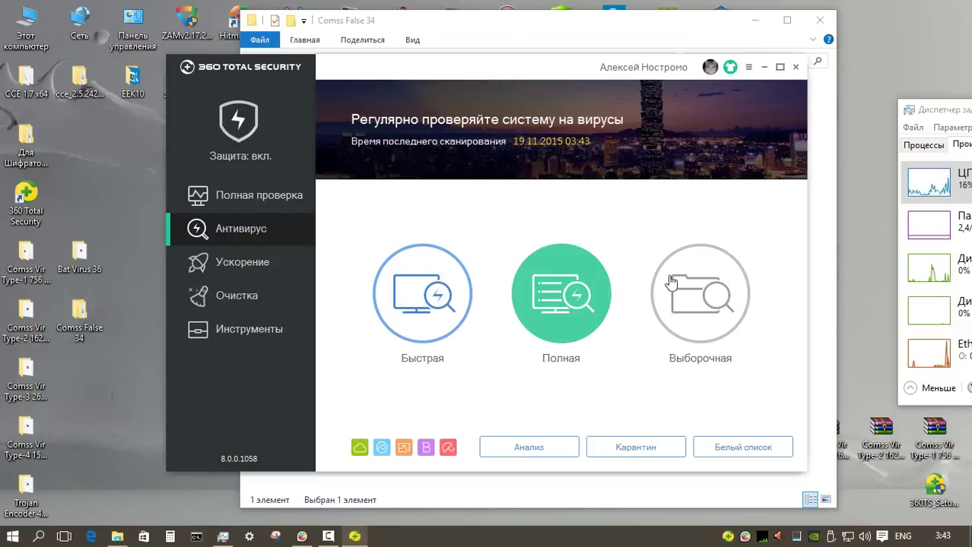
# Step: Run a custom scan of the Comss False 34 desktop folder, close the scanner and open the inner Comss False 34 folder
pyautogui.click(695, 289)
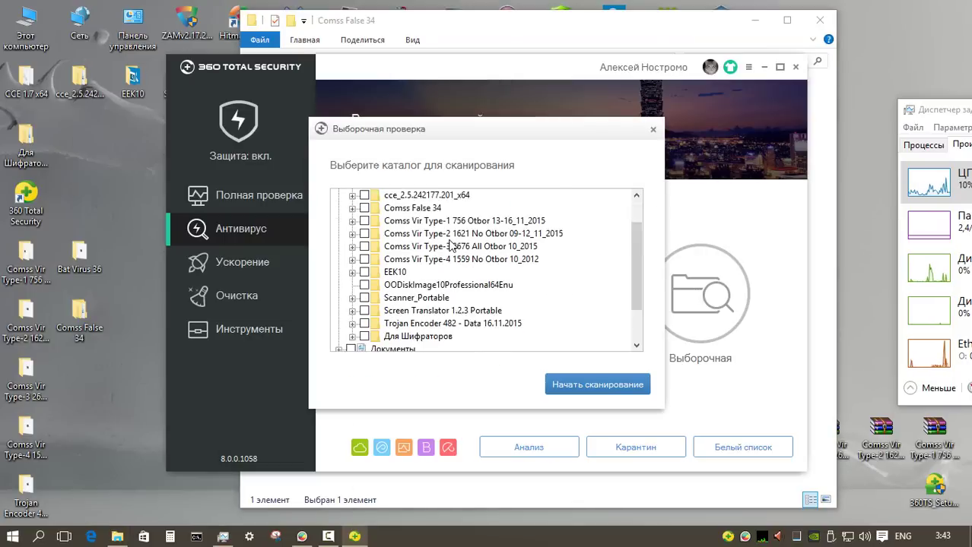
pyautogui.click(576, 386)
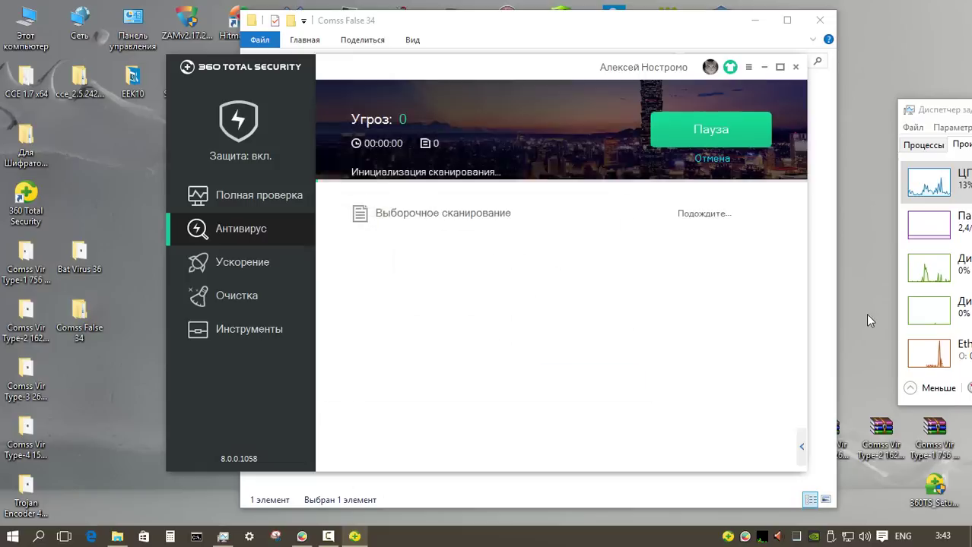
pyautogui.click(552, 378)
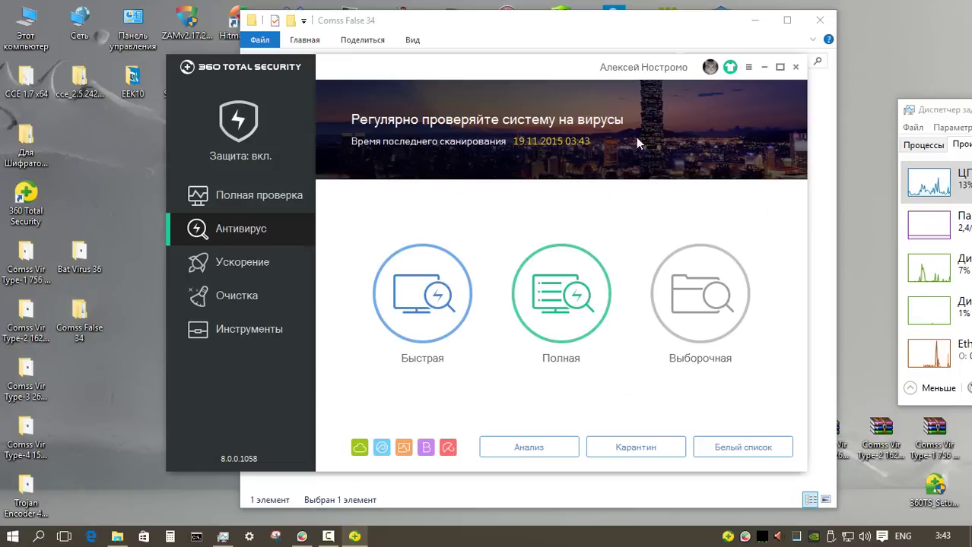
pyautogui.click(795, 67)
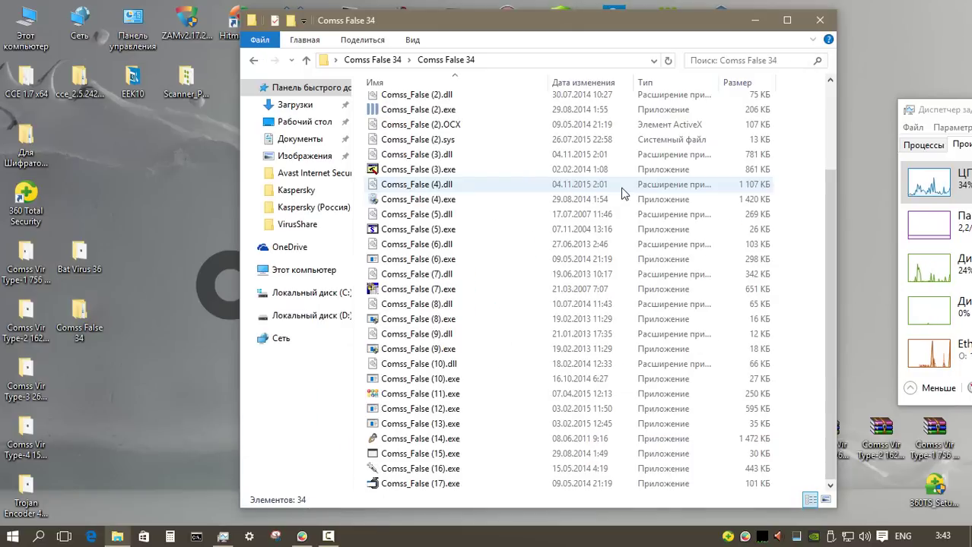
# Step: Close the Comss False 34 folder window and delete the Comss False 34 folder from the desktop
pyautogui.click(819, 20)
pyautogui.click(76, 311)
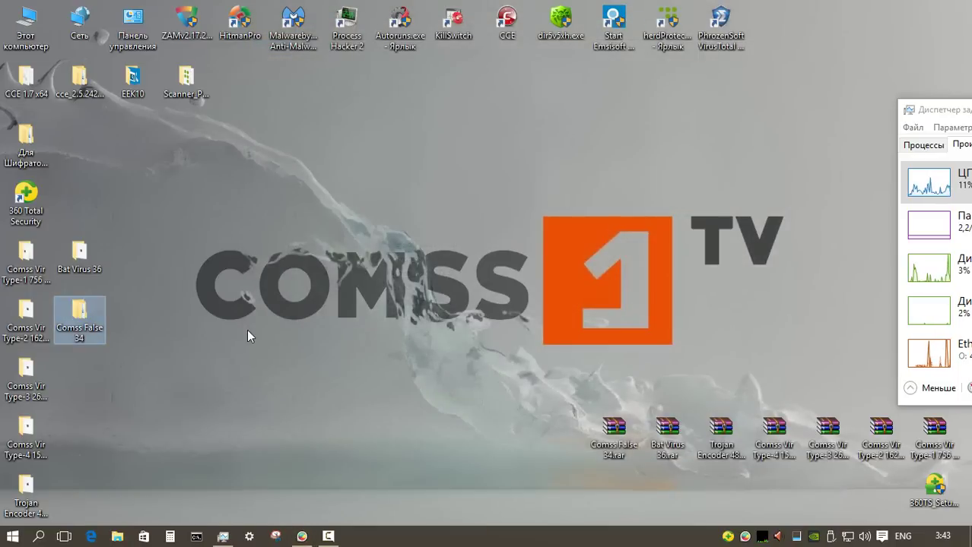
pyautogui.click(295, 360)
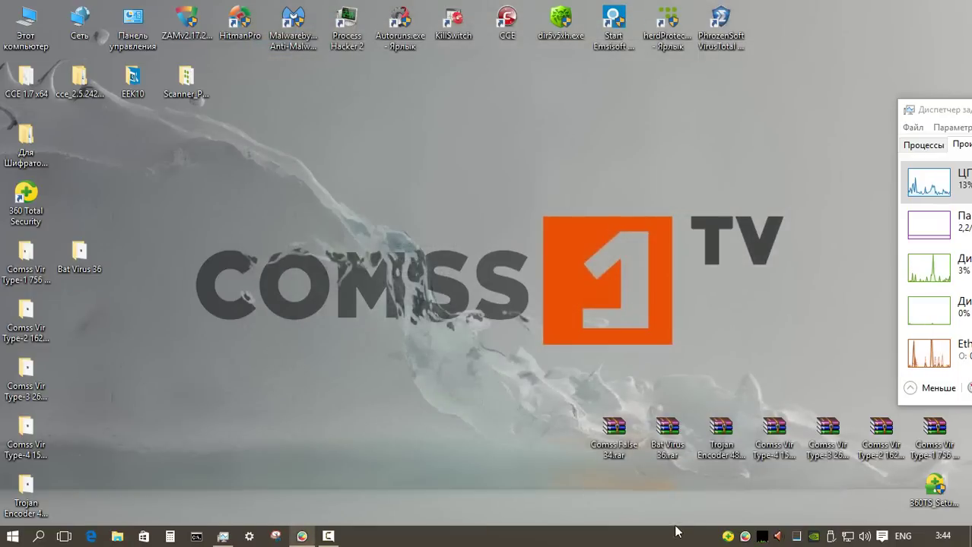
# Step: Check the performance properties of the QHActiveDefense.exe process in COMODO KillSwitch
pyautogui.click(762, 536)
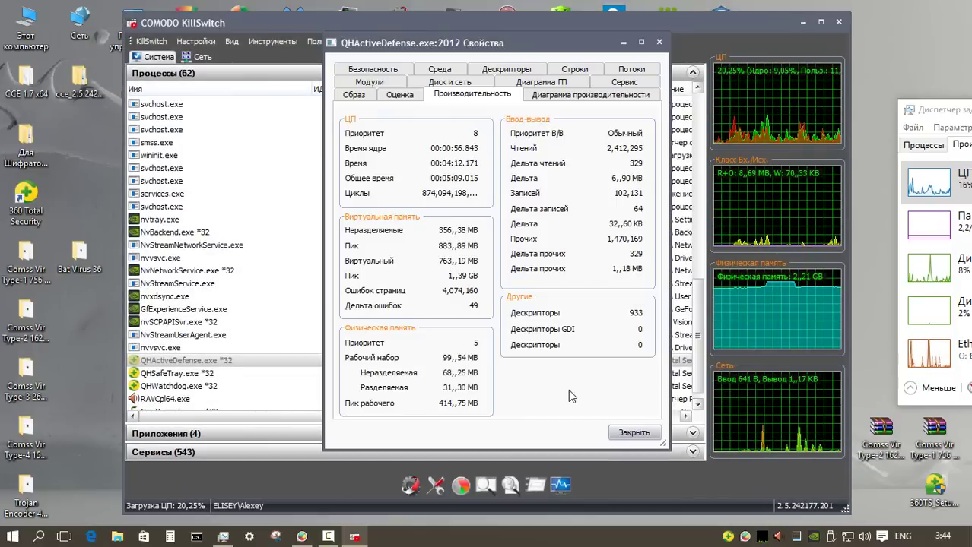
pyautogui.moveTo(531, 43); pyautogui.dragTo(510, 44)
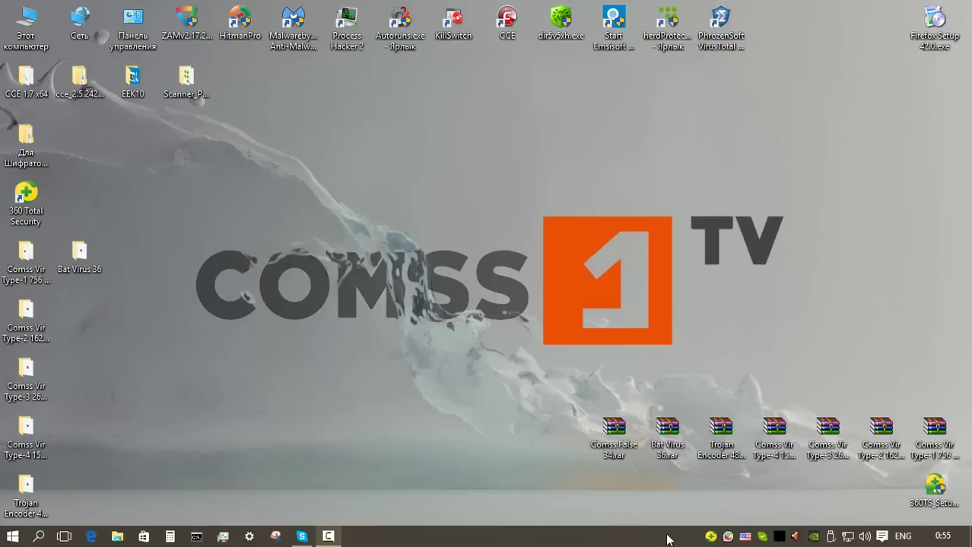
# Step: Open the browser protection tool in 360 Total Security and choose Yandex.Browser as the default browser
pyautogui.click(710, 536)
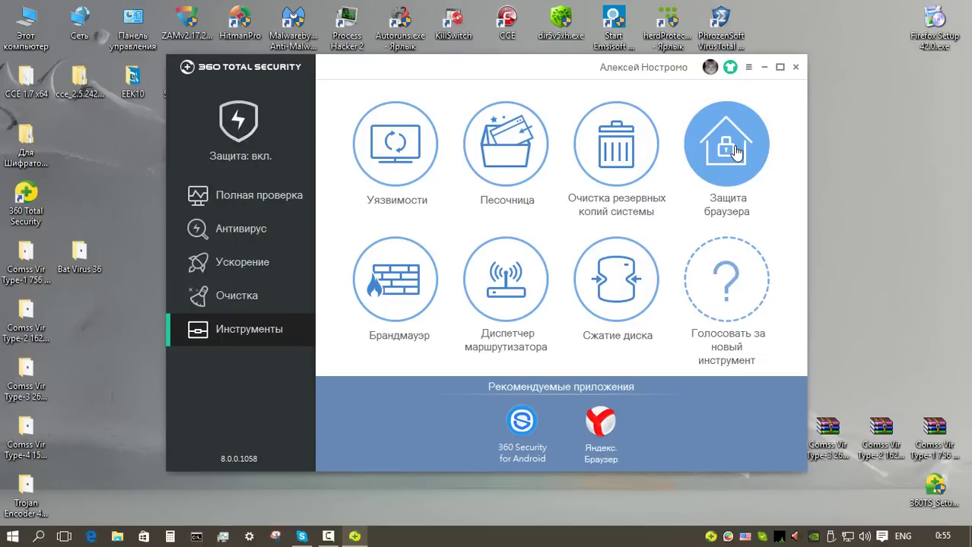
pyautogui.click(727, 146)
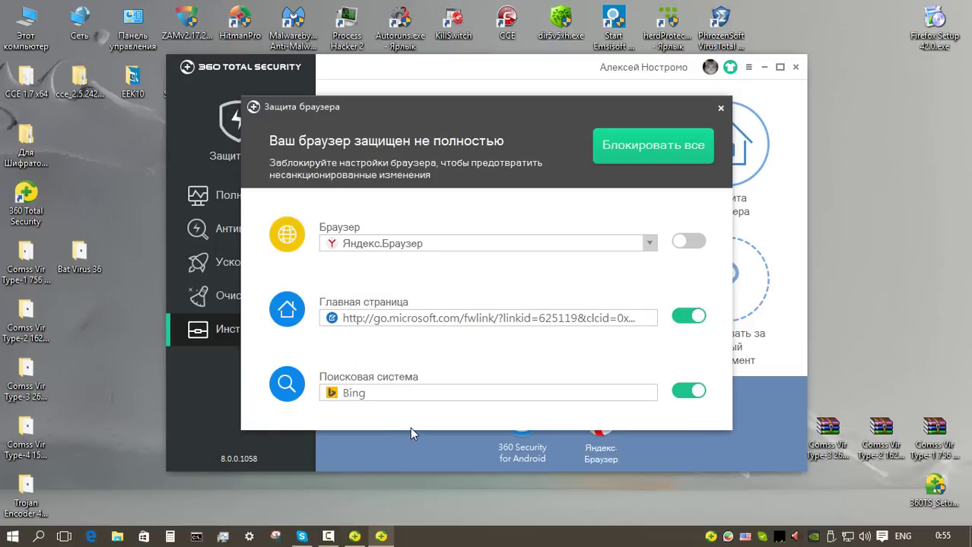
pyautogui.click(646, 244)
pyautogui.click(418, 259)
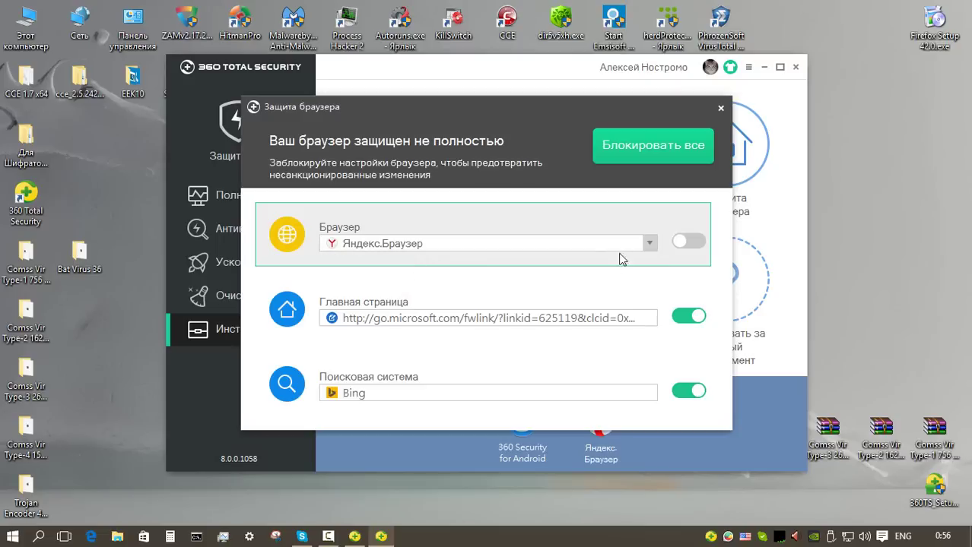
pyautogui.click(650, 319)
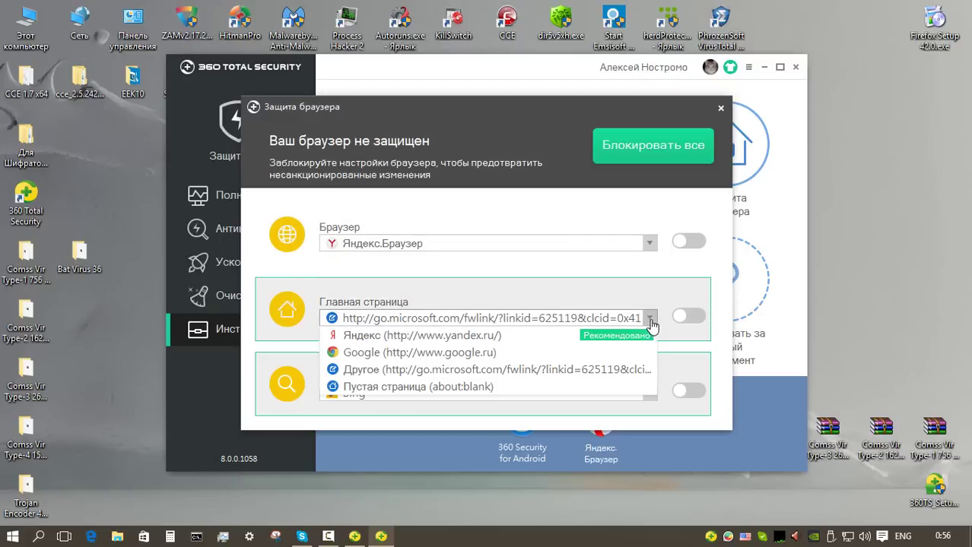
pyautogui.click(500, 337)
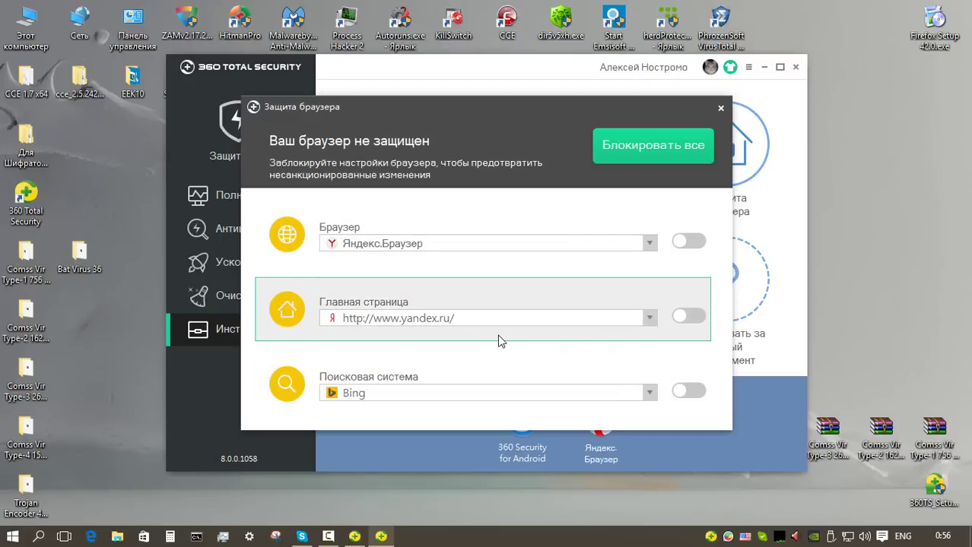
pyautogui.click(650, 392)
pyautogui.click(415, 411)
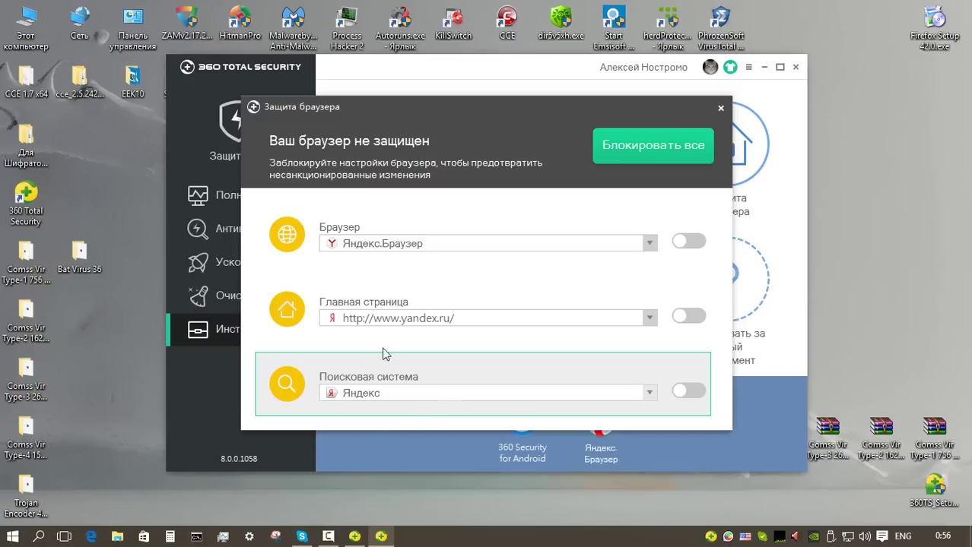
pyautogui.click(635, 149)
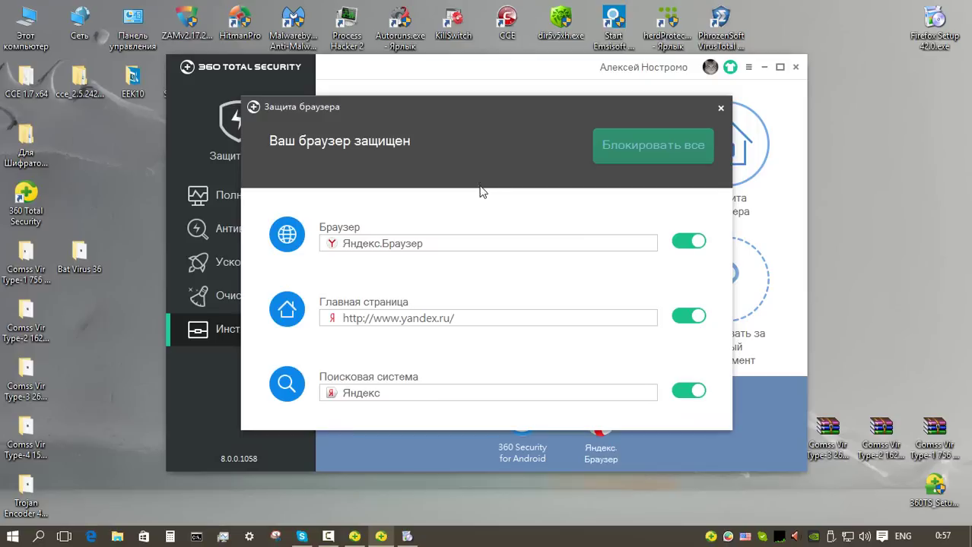
# Step: Uninstall Mozilla Firefox through its removal wizard
pyautogui.click(565, 385)
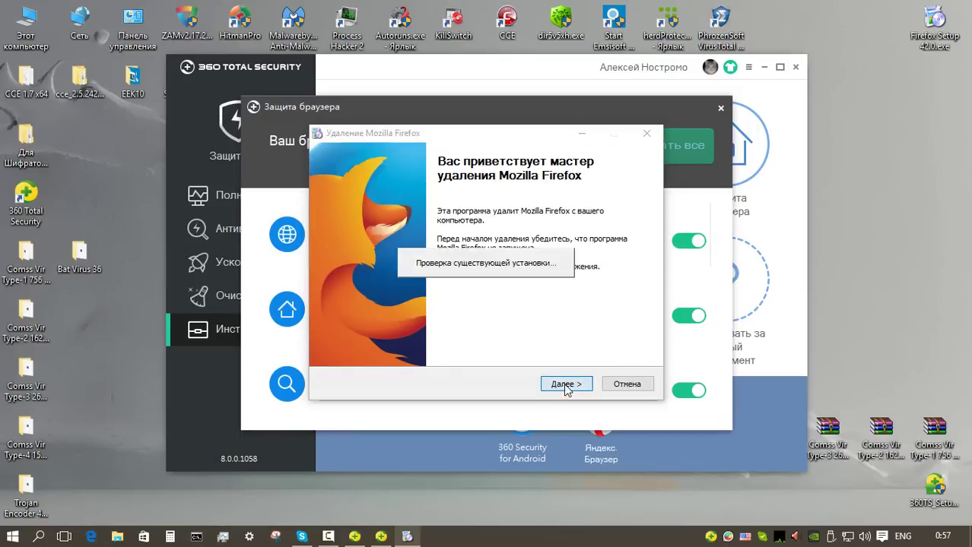
pyautogui.click(569, 385)
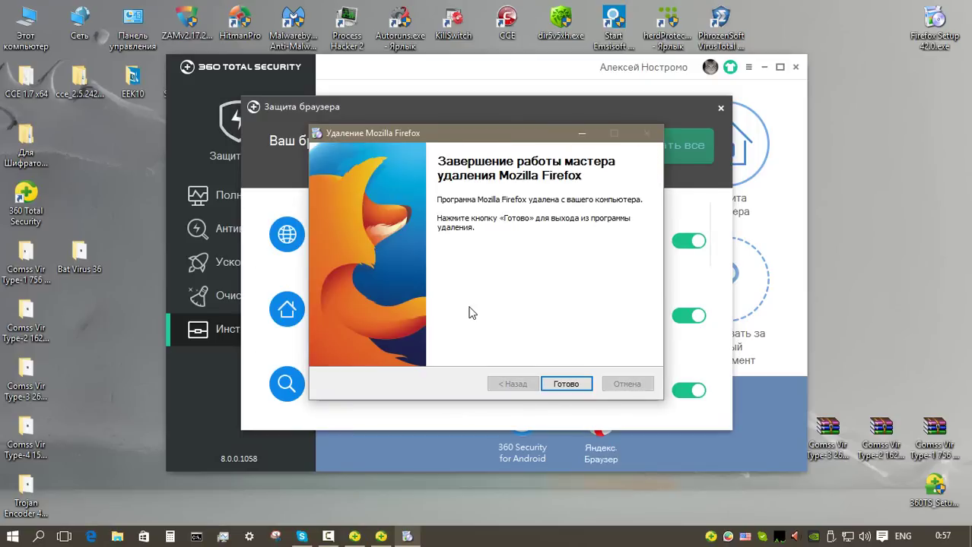
pyautogui.press('Return')
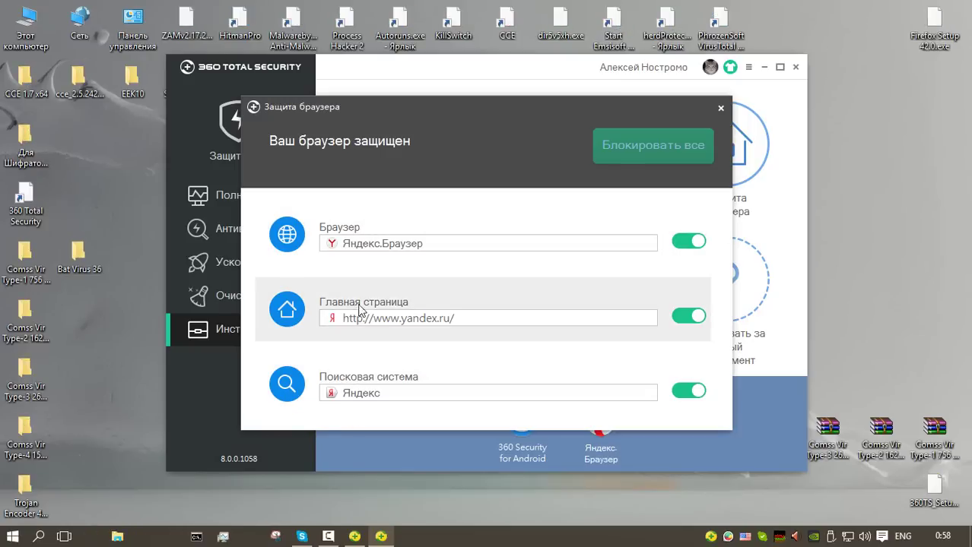
# Step: Unlock the default browser setting and change it to Internet Explorer
pyautogui.click(681, 242)
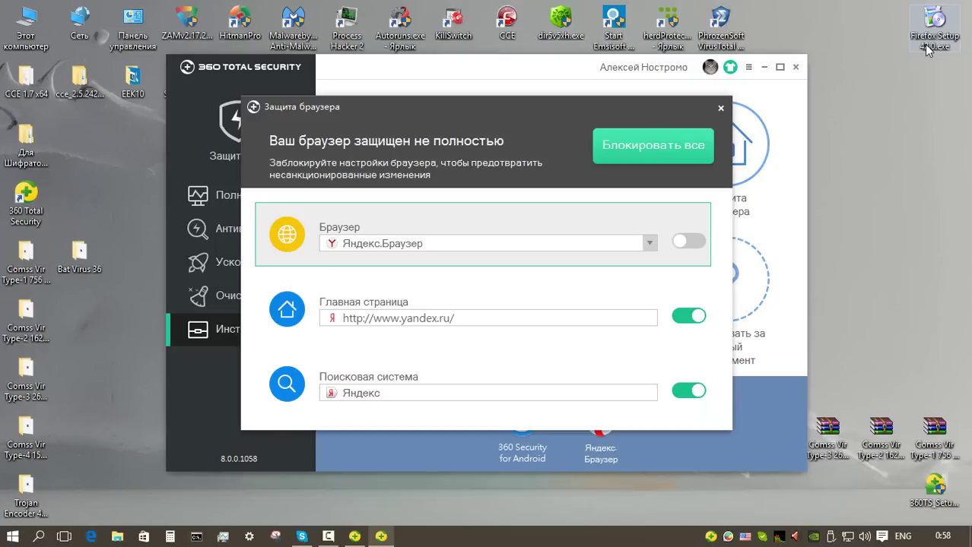
pyautogui.click(650, 244)
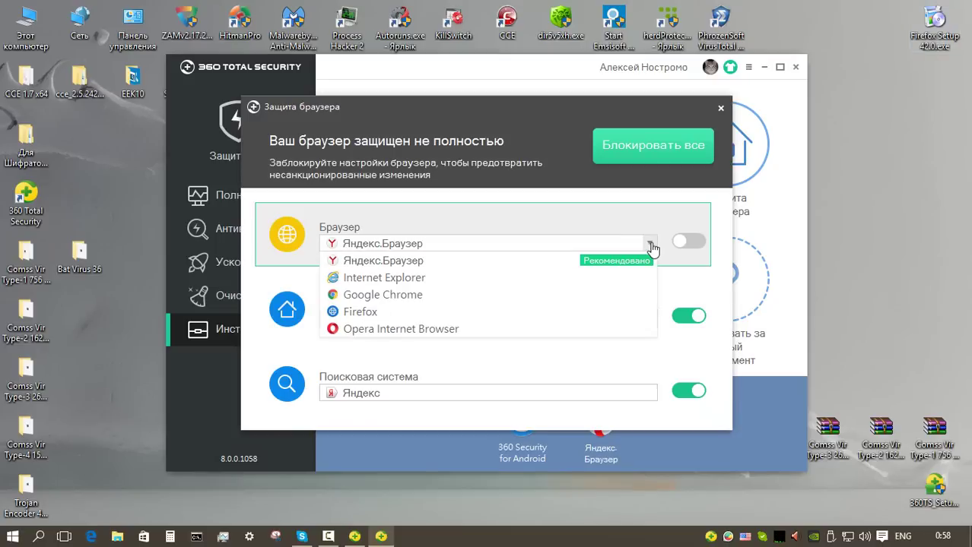
pyautogui.click(422, 278)
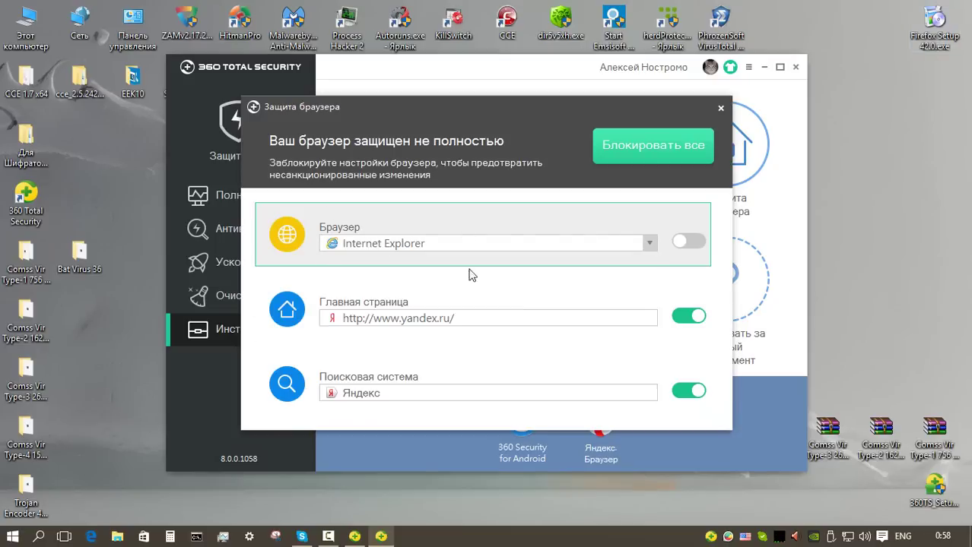
# Step: Unlock the home page and search engine, set them to the go.microsoft.com link and Bing, and lock all settings
pyautogui.click(688, 317)
pyautogui.click(689, 391)
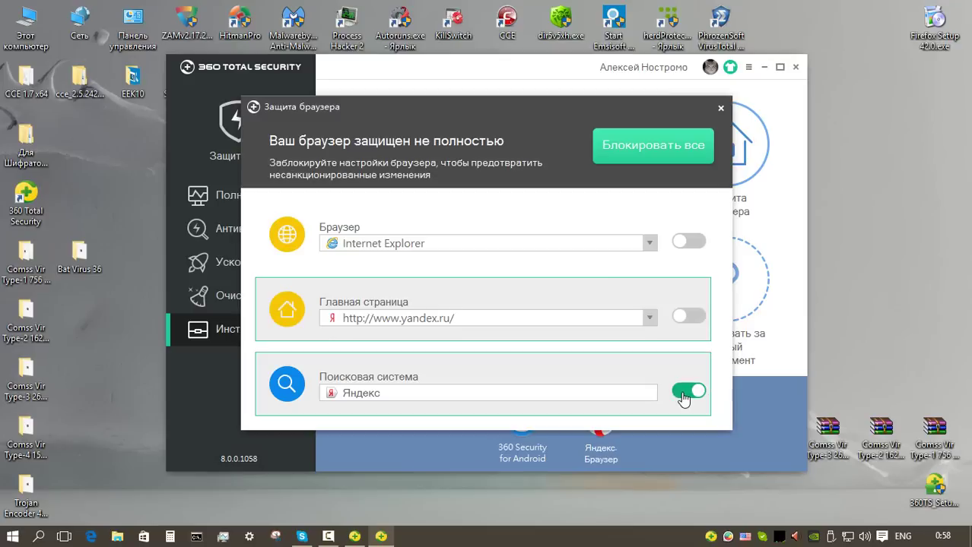
pyautogui.click(648, 318)
pyautogui.click(510, 273)
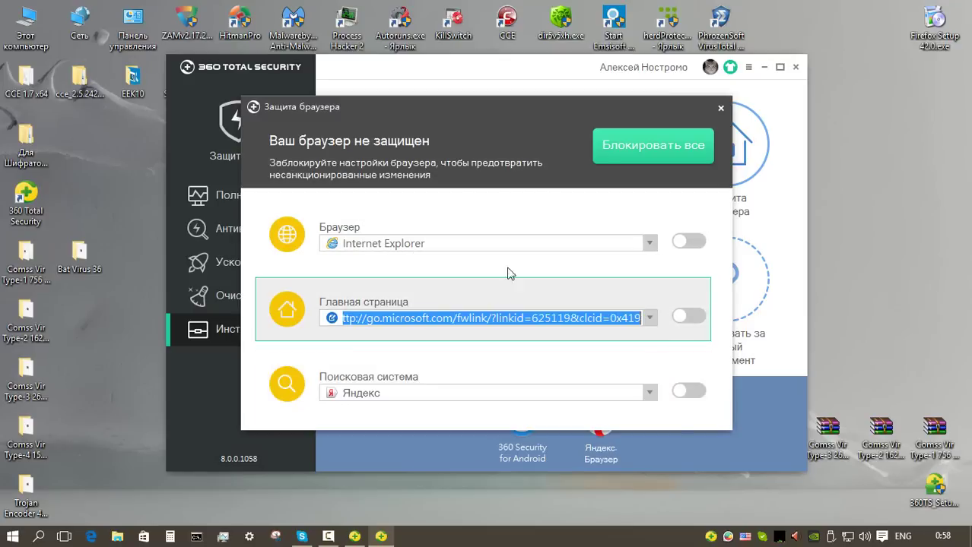
pyautogui.click(649, 392)
pyautogui.click(354, 411)
pyautogui.click(650, 145)
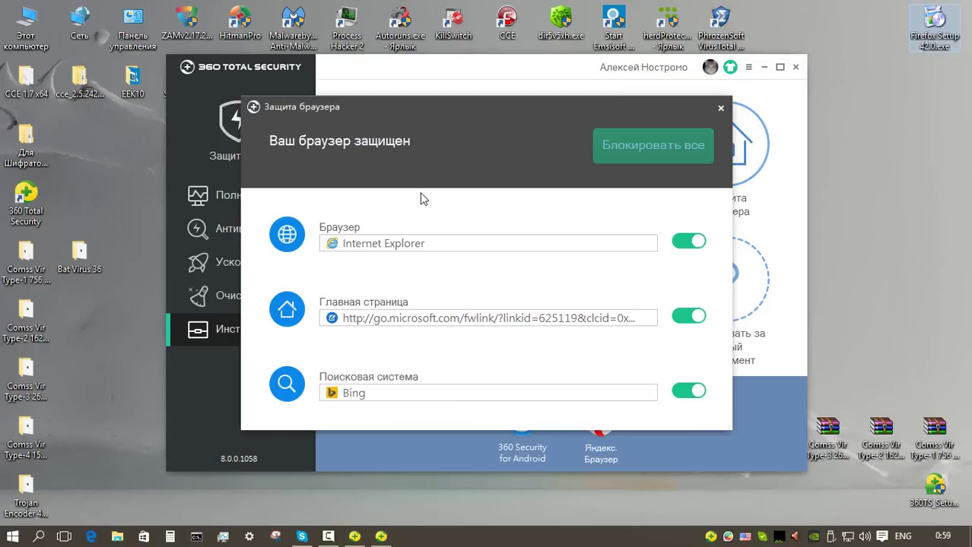
# Step: Install Mozilla Firefox from the Firefox Setup 42.0.exe file on the desktop using the standard installation type
pyautogui.doubleClick(934, 27)
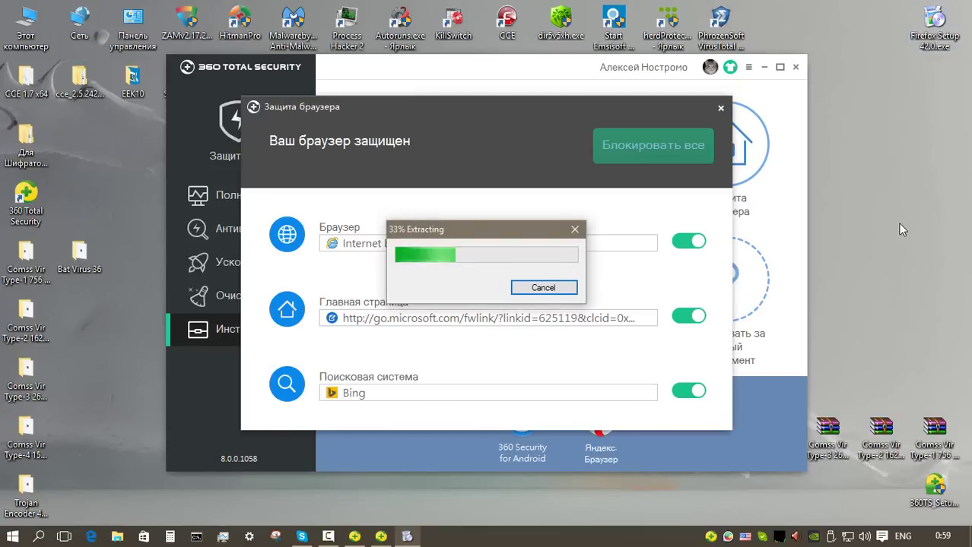
pyautogui.click(564, 384)
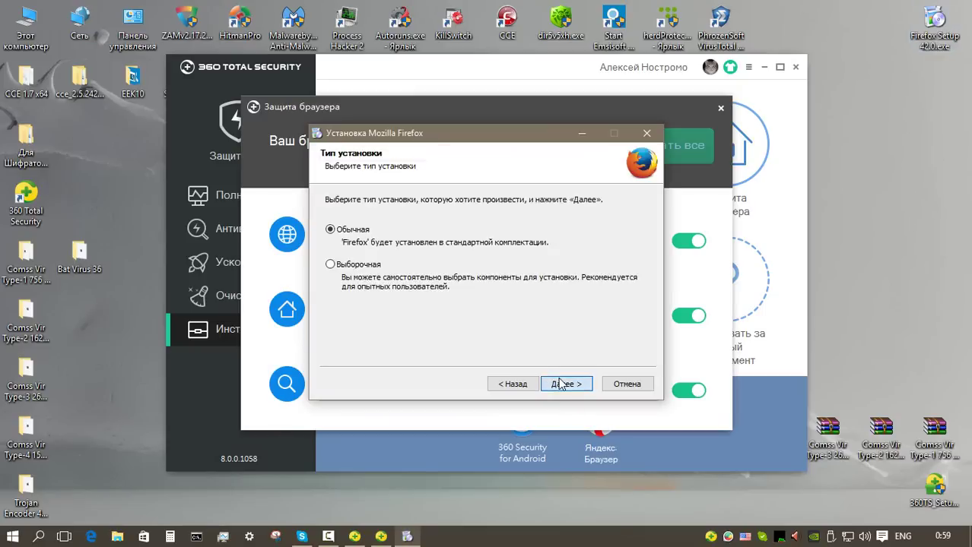
pyautogui.click(564, 384)
pyautogui.click(564, 384)
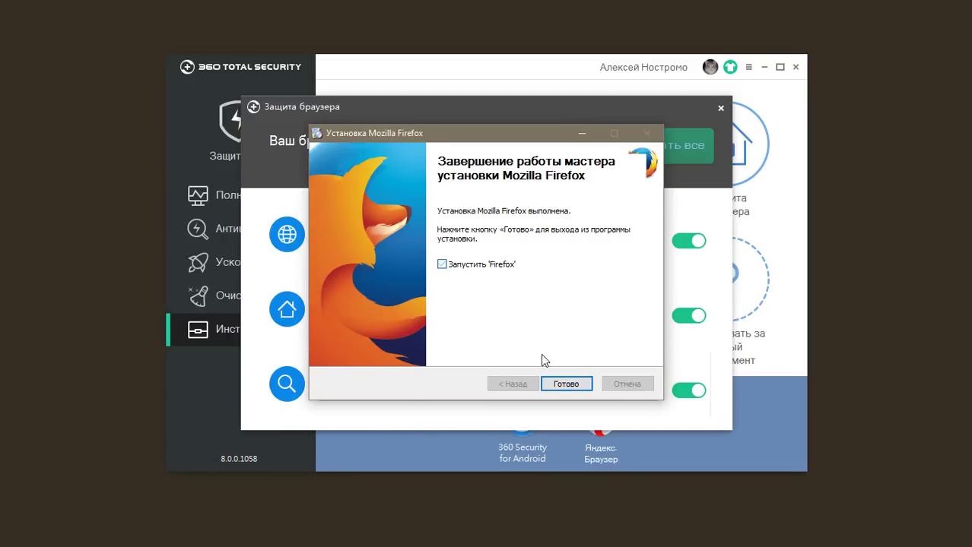
pyautogui.click(555, 385)
# Step: Try to start explorer.exe with administrator rights from Task Manager
pyautogui.hotkey('ctrl', 'shift', 'Escape')
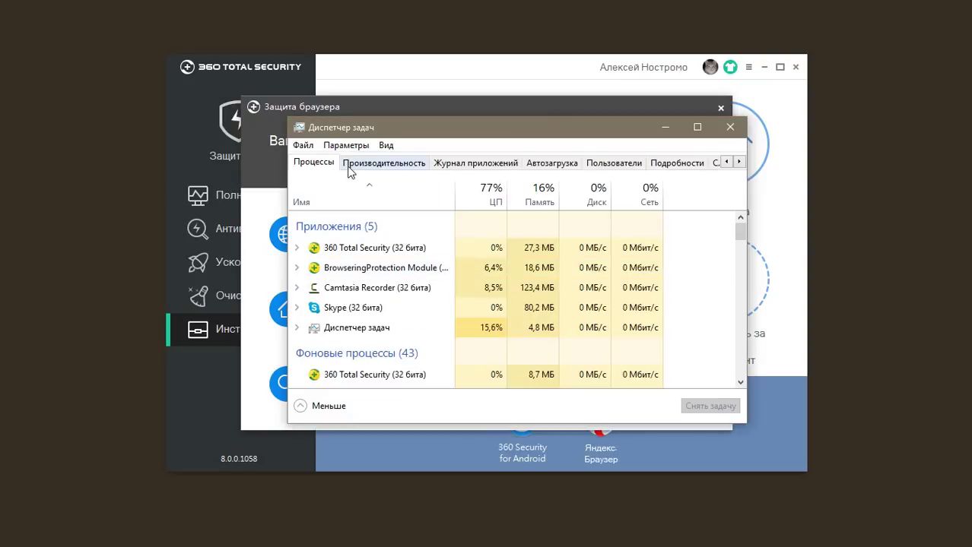
pyautogui.click(302, 145)
pyautogui.click(313, 162)
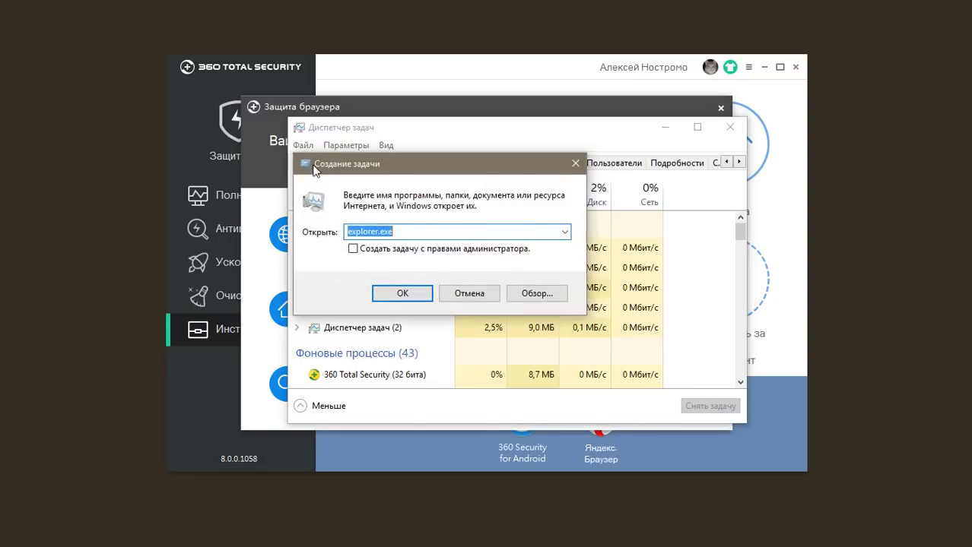
pyautogui.click(353, 250)
pyautogui.click(408, 294)
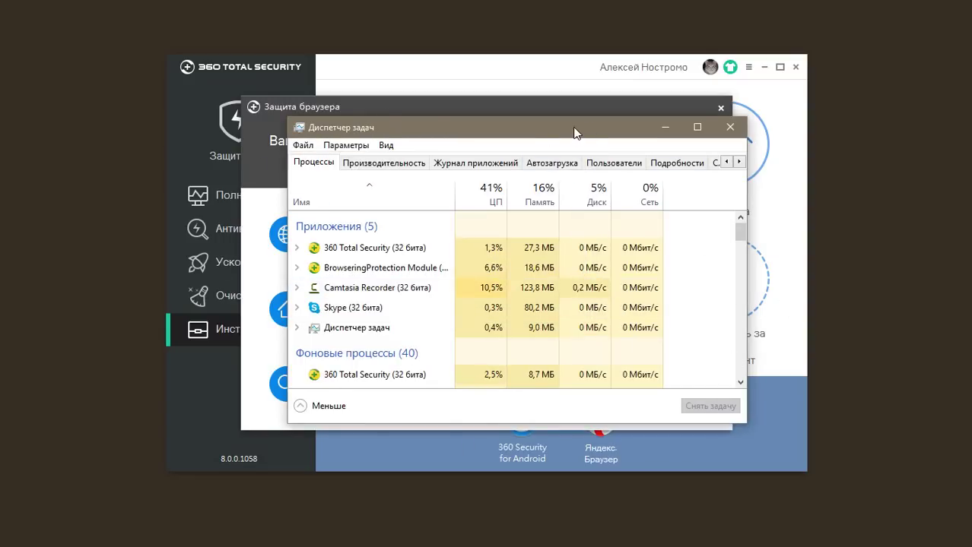
# Step: Move Task Manager aside and unlock the default browser setting in the browser protection tool
pyautogui.moveTo(576, 133); pyautogui.dragTo(682, 171)
pyautogui.click(541, 107)
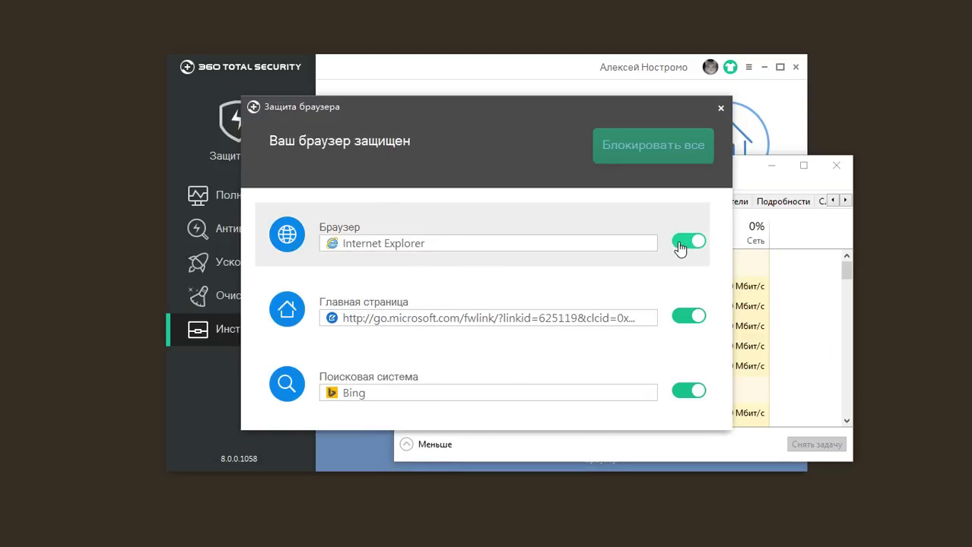
pyautogui.click(686, 242)
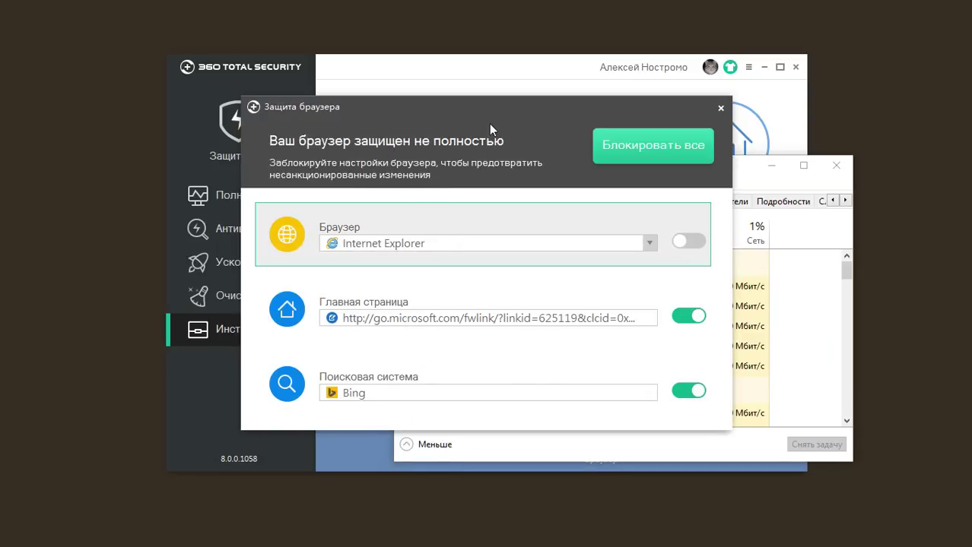
# Step: Run explorer.exe as a new task with administrator rights to bring back the desktop, and put Task Manager away
pyautogui.click(746, 181)
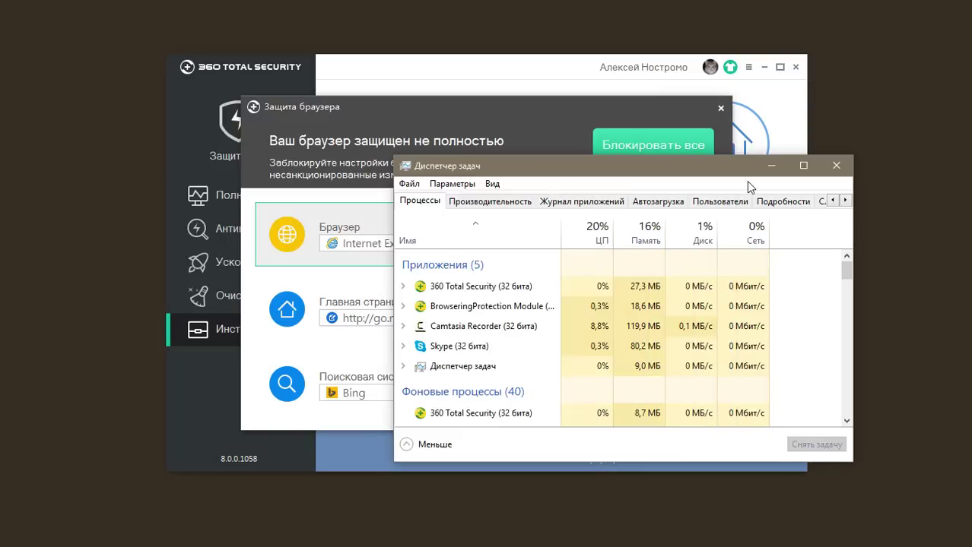
pyautogui.moveTo(659, 172); pyautogui.dragTo(631, 137)
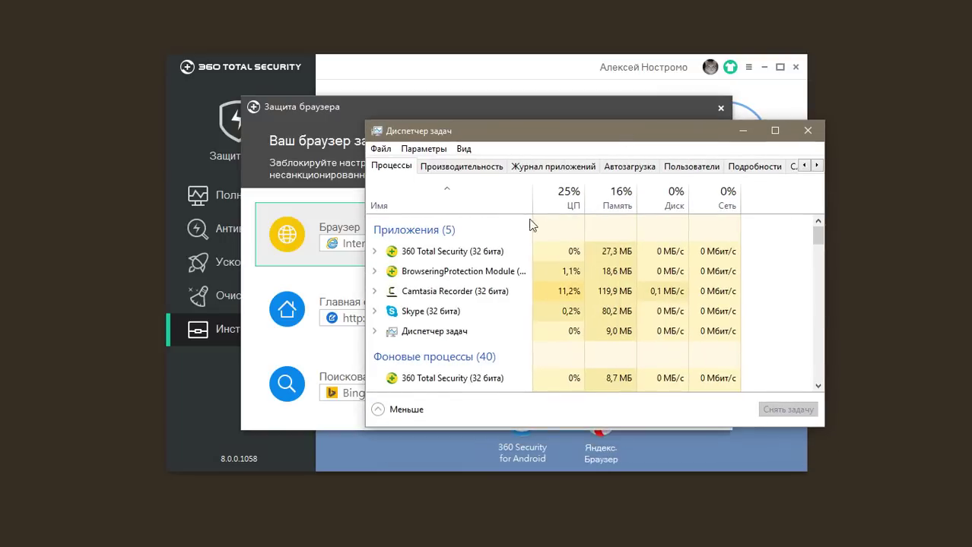
pyautogui.click(380, 149)
pyautogui.click(434, 160)
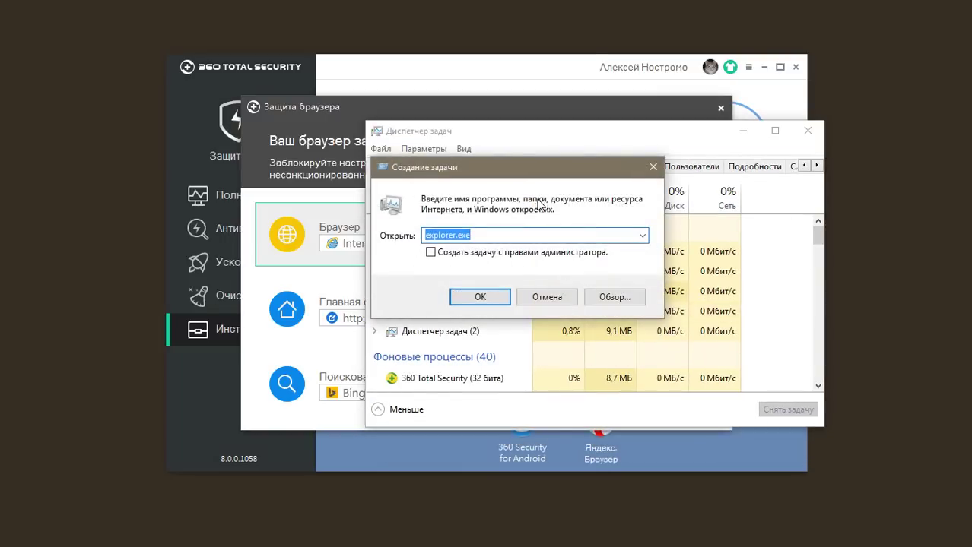
pyautogui.click(431, 253)
pyautogui.click(480, 296)
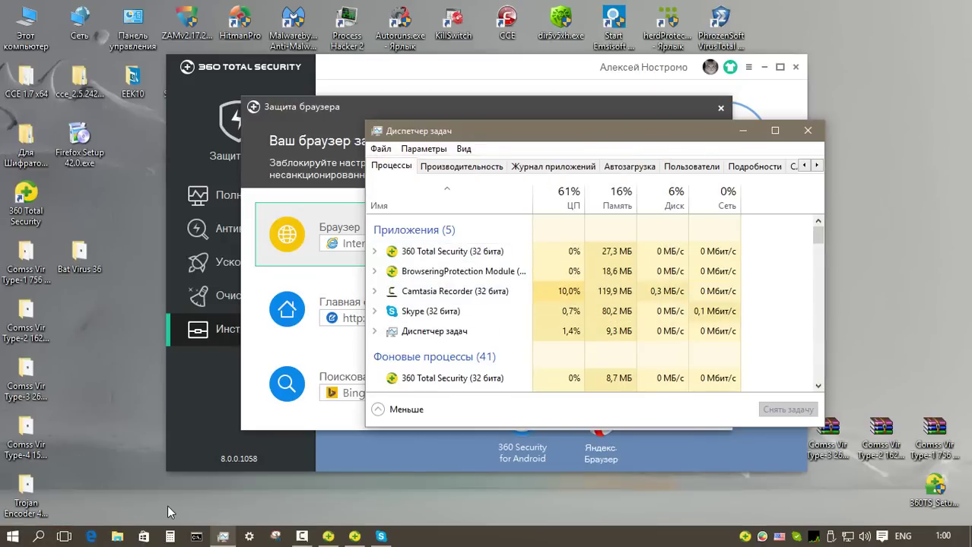
pyautogui.click(223, 537)
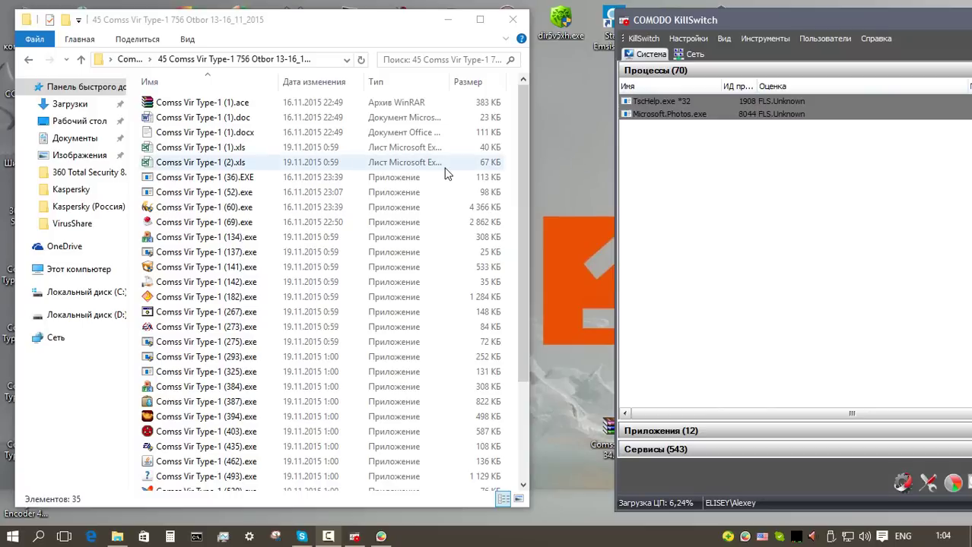
# Step: Run Comss Vir Type-1 (1).ace in the 360 sandbox and remove the detected P.O.exe file
pyautogui.click(225, 104)
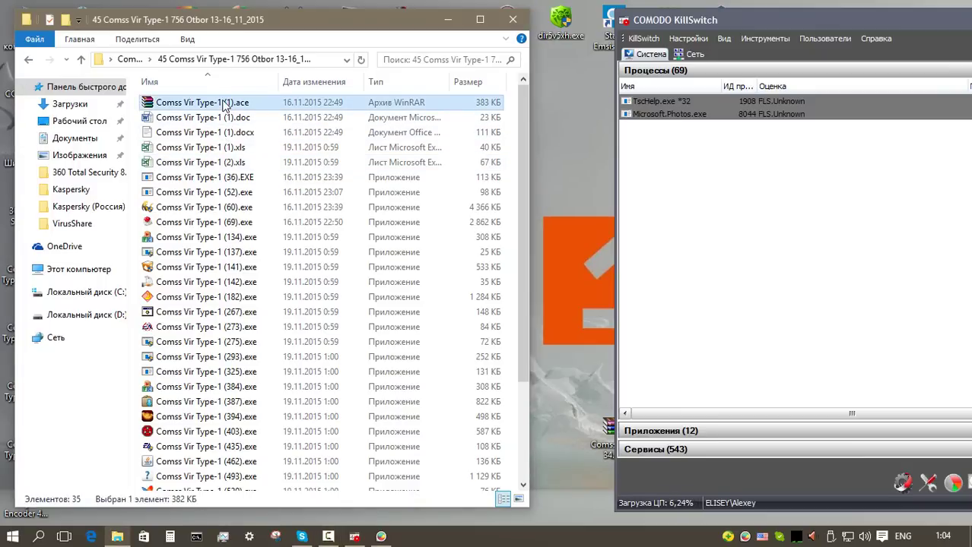
pyautogui.rightClick(224, 105)
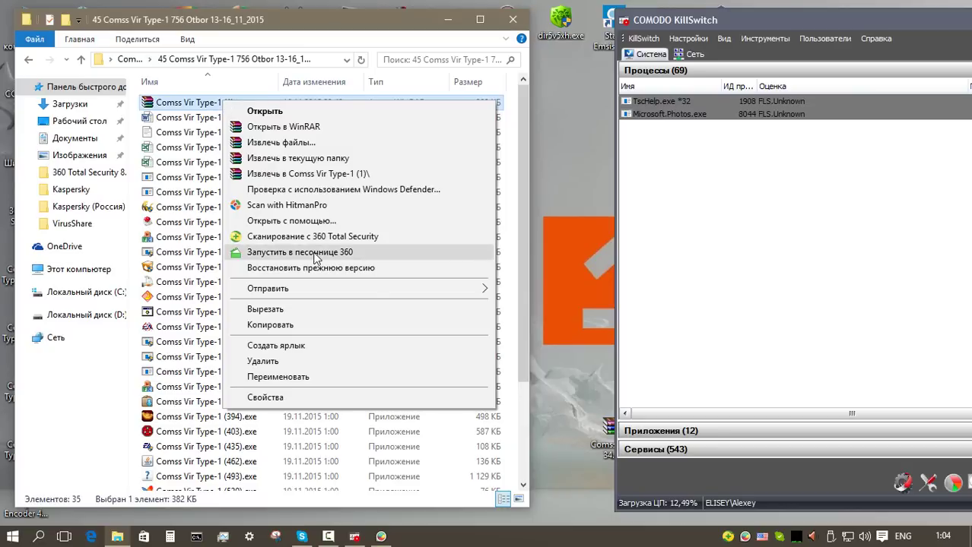
pyautogui.click(314, 254)
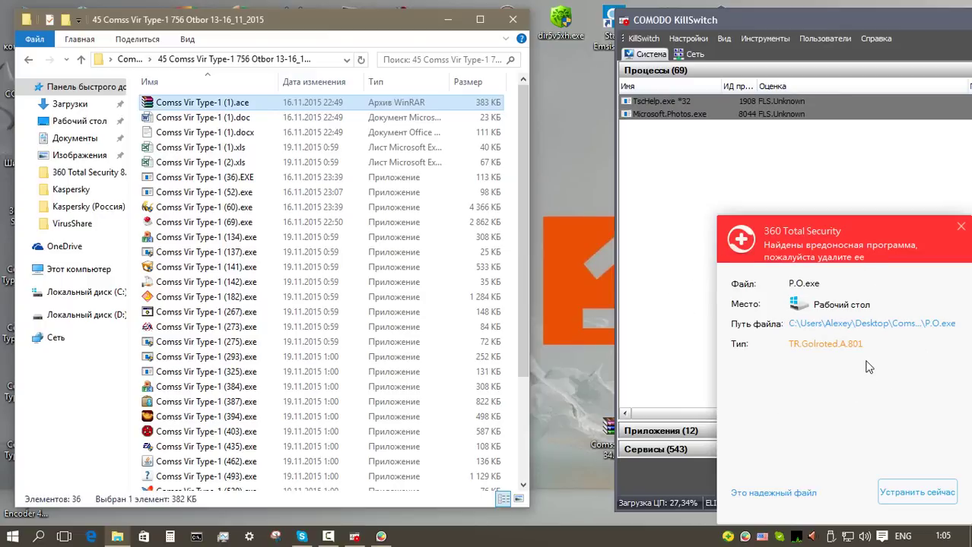
pyautogui.click(916, 492)
# Step: Run Comss Vir Type-1 (1).doc in the 360 sandbox, enable its macro content and dismiss the Visual Basic error
pyautogui.rightClick(209, 119)
pyautogui.click(302, 254)
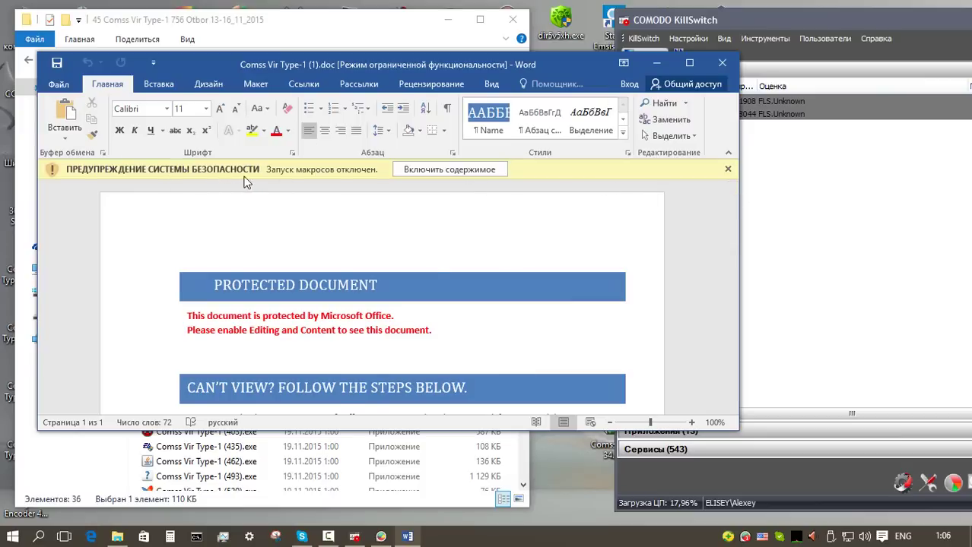
pyautogui.click(416, 169)
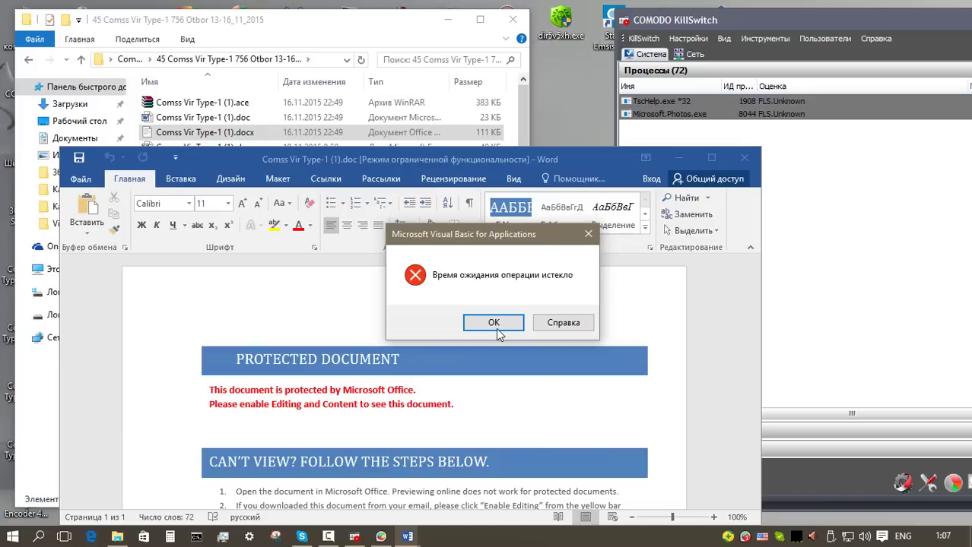
pyautogui.click(499, 322)
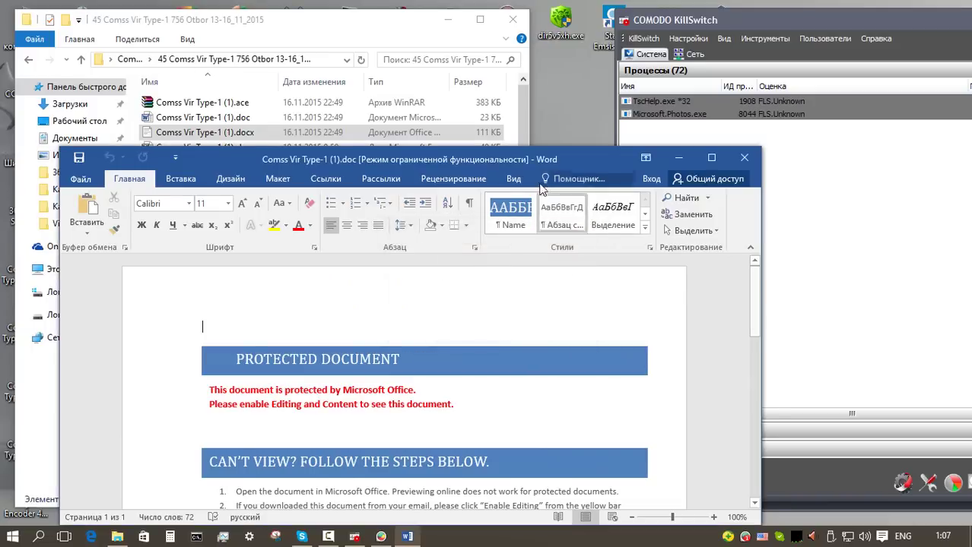
# Step: Run Comss Vir Type-1 (1).docx, Comss Vir Type-1 (1).xls and Comss Vir Type-1 (2).xls in the 360 sandbox
pyautogui.rightClick(249, 133)
pyautogui.click(326, 233)
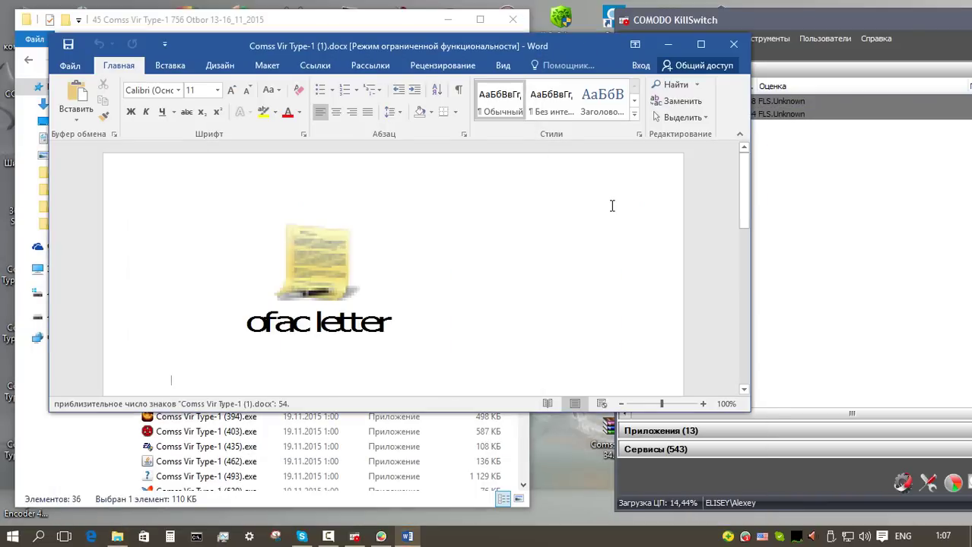
pyautogui.rightClick(235, 148)
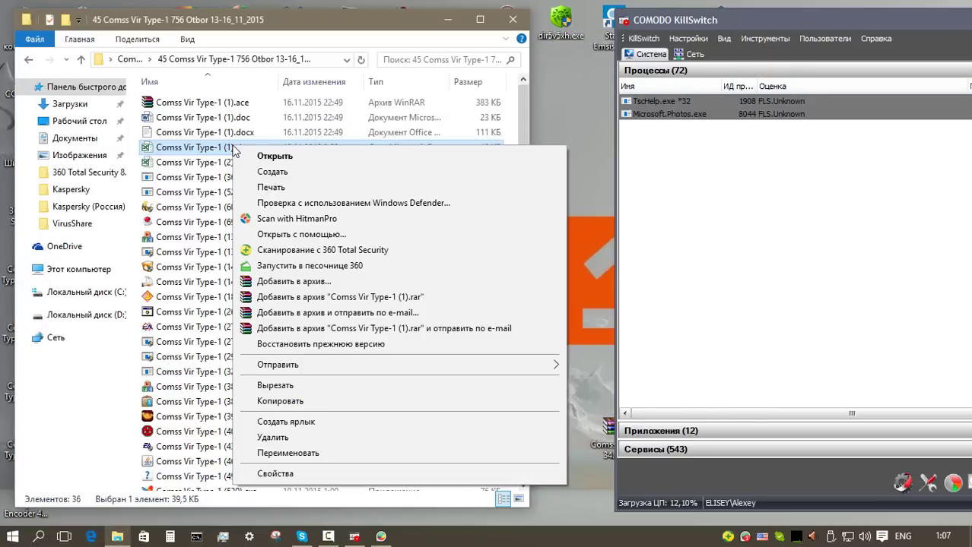
pyautogui.click(282, 266)
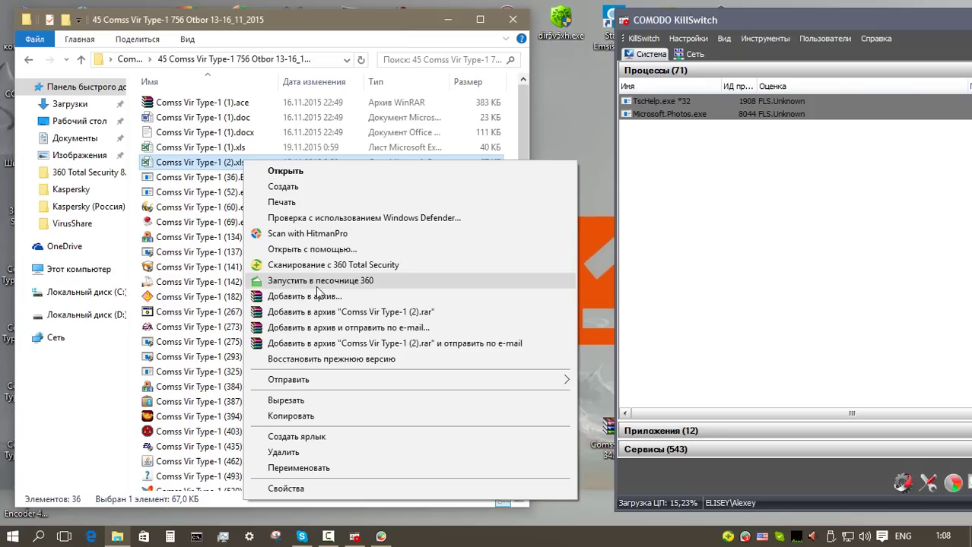
pyautogui.click(319, 282)
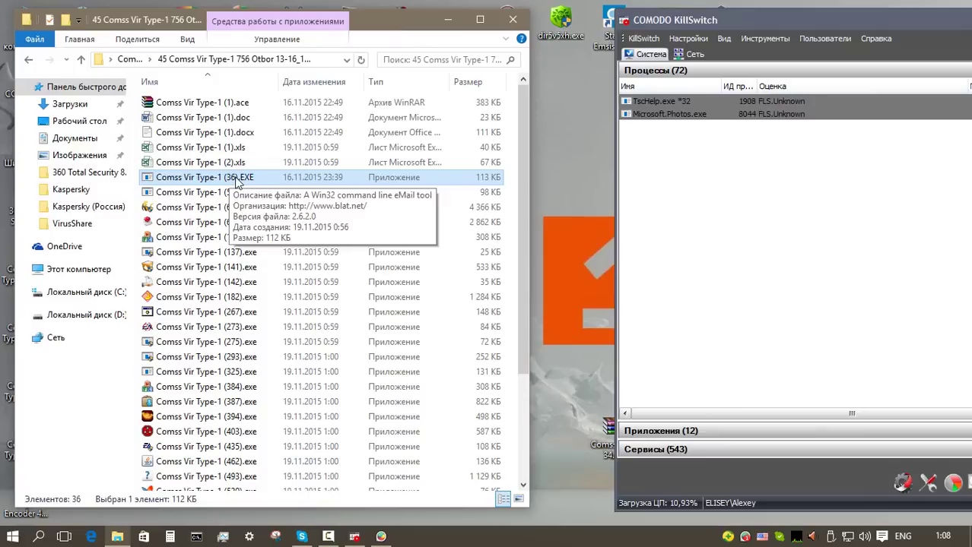
# Step: Try to run Comss Vir Type-1 (36).EXE and Comss Vir Type-1 (52).exe in the 360 sandbox, dismissing the sandbox notice
pyautogui.rightClick(238, 181)
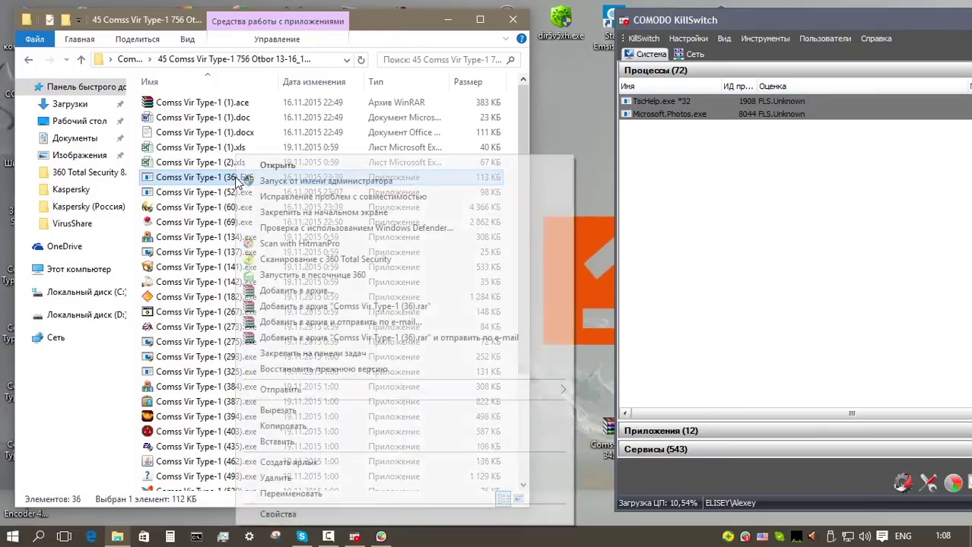
pyautogui.click(324, 276)
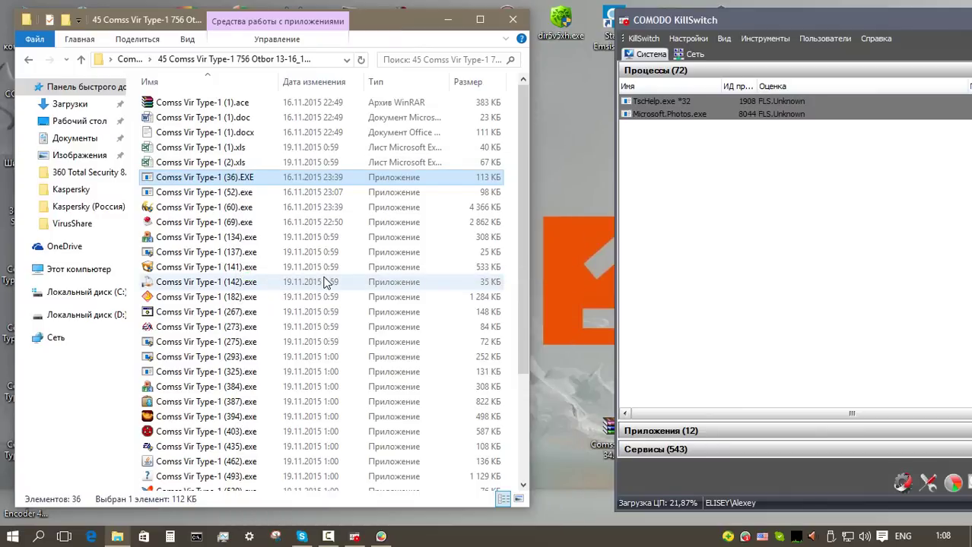
pyautogui.rightClick(237, 195)
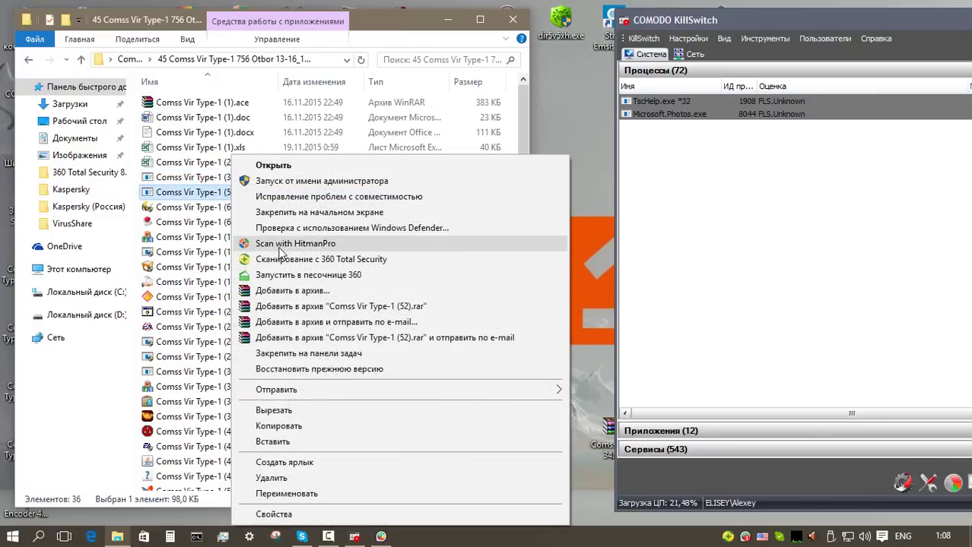
pyautogui.click(282, 275)
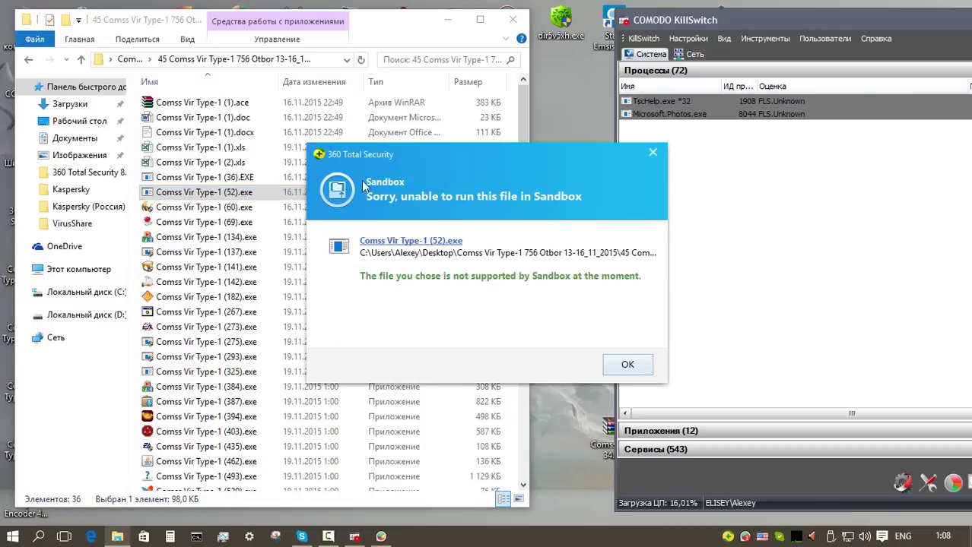
pyautogui.click(625, 366)
# Step: Run Comss Vir Type-1 (60).exe in the 360 sandbox and close its program window
pyautogui.rightClick(240, 206)
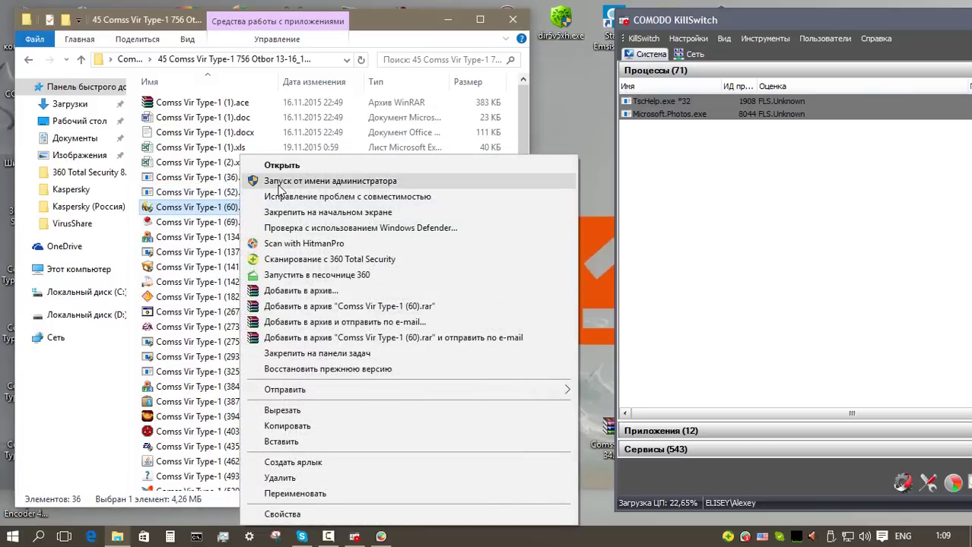
pyautogui.click(290, 275)
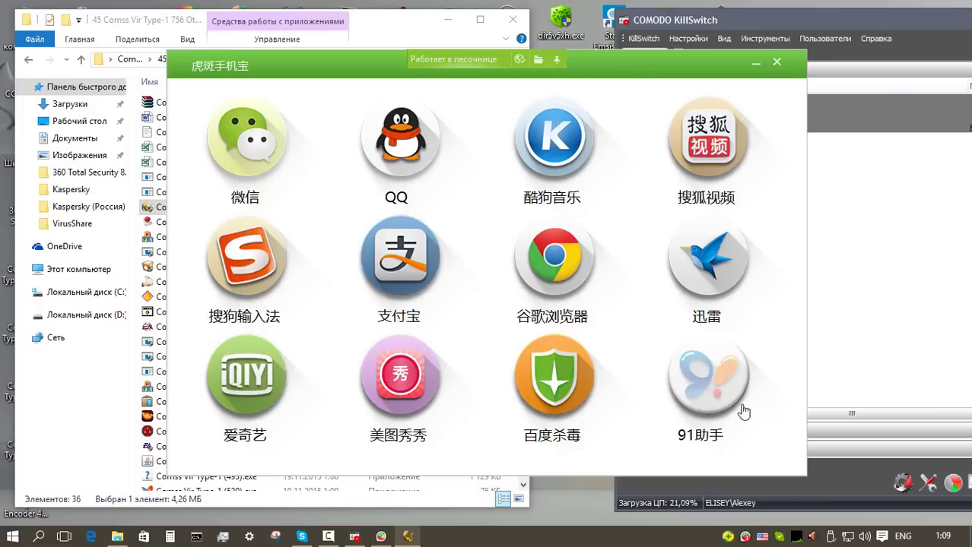
pyautogui.click(777, 65)
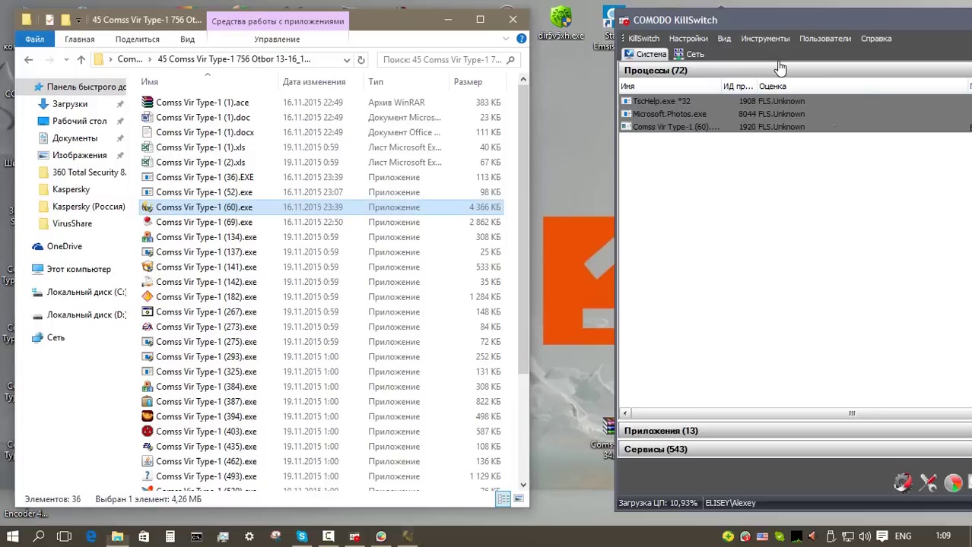
# Step: Run Comss Vir Type-1 (69).exe in the 360 sandbox and dismiss its installer error
pyautogui.click(216, 224)
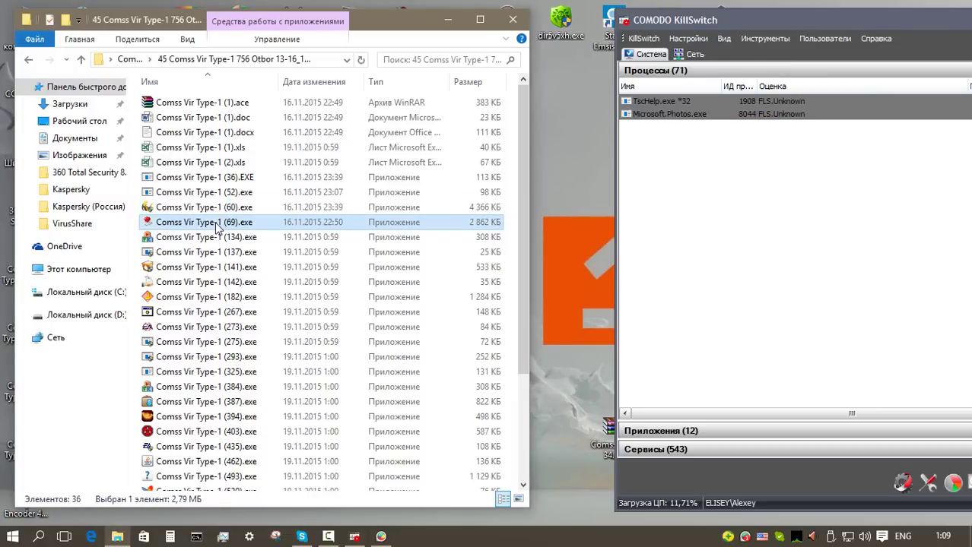
pyautogui.rightClick(217, 225)
pyautogui.click(255, 274)
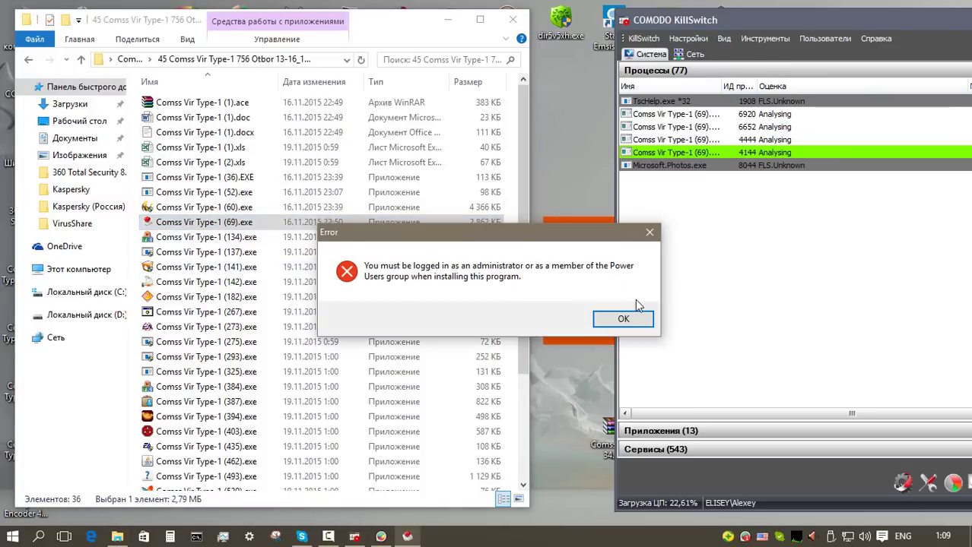
pyautogui.click(623, 319)
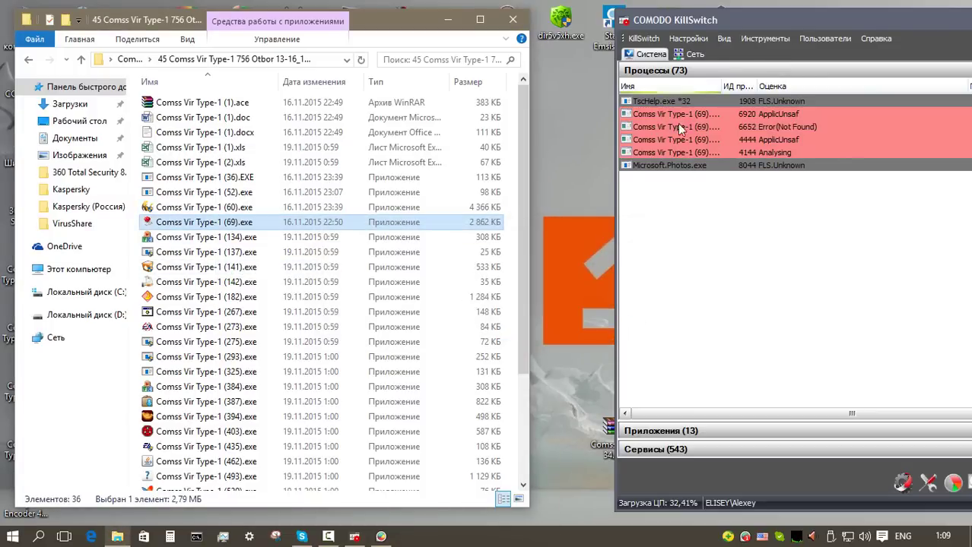
# Step: Run Comss Vir Type-1 (134).exe and (137).exe in the 360 sandbox, and widen the KillSwitch process name column to fit
pyautogui.rightClick(171, 239)
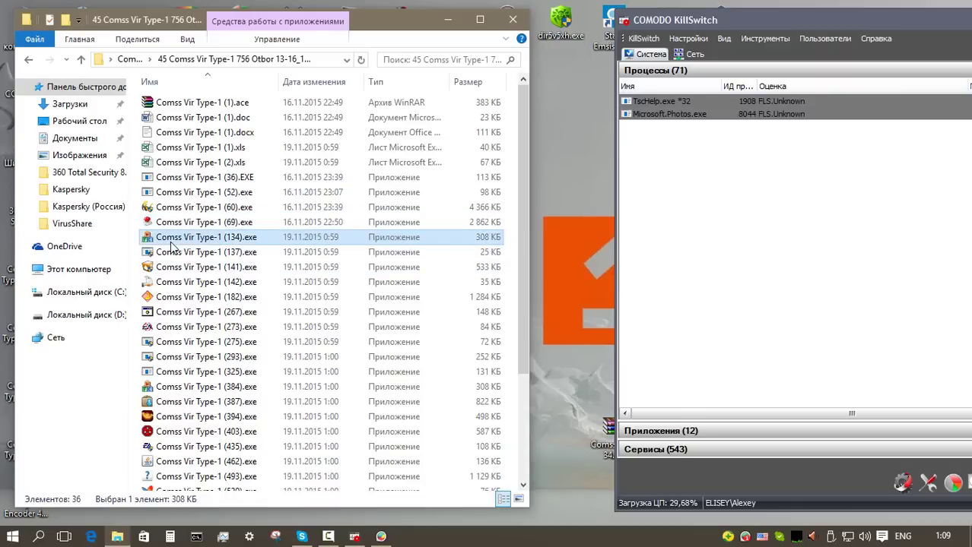
pyautogui.click(230, 276)
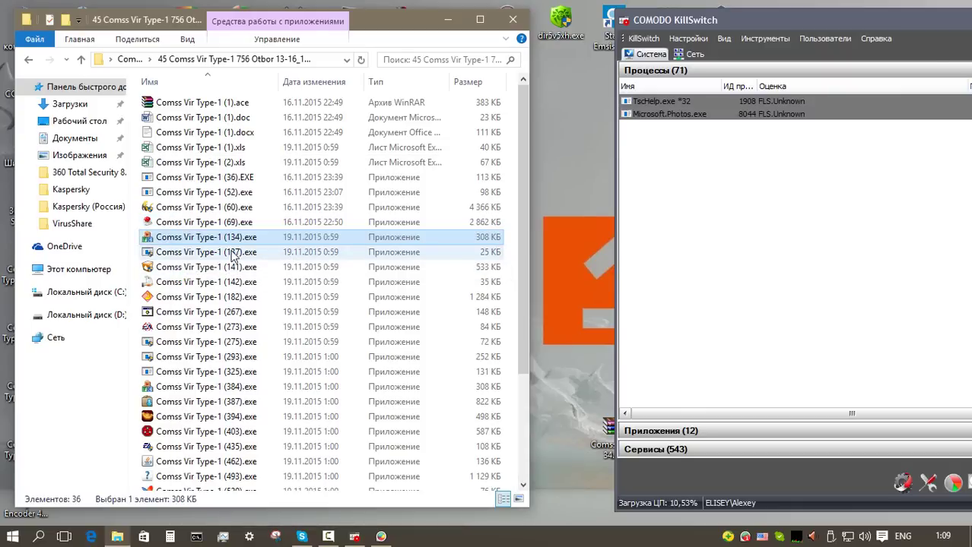
pyautogui.rightClick(234, 256)
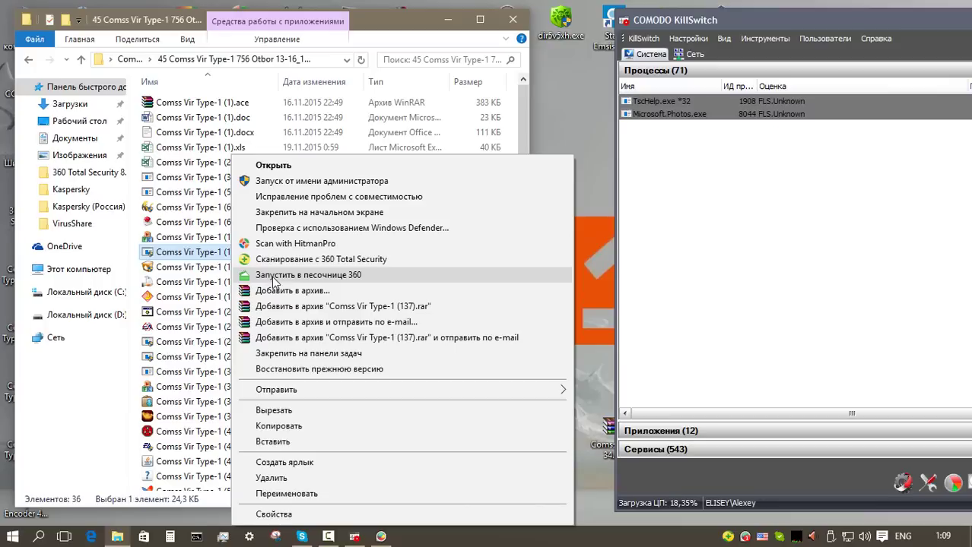
pyautogui.click(272, 276)
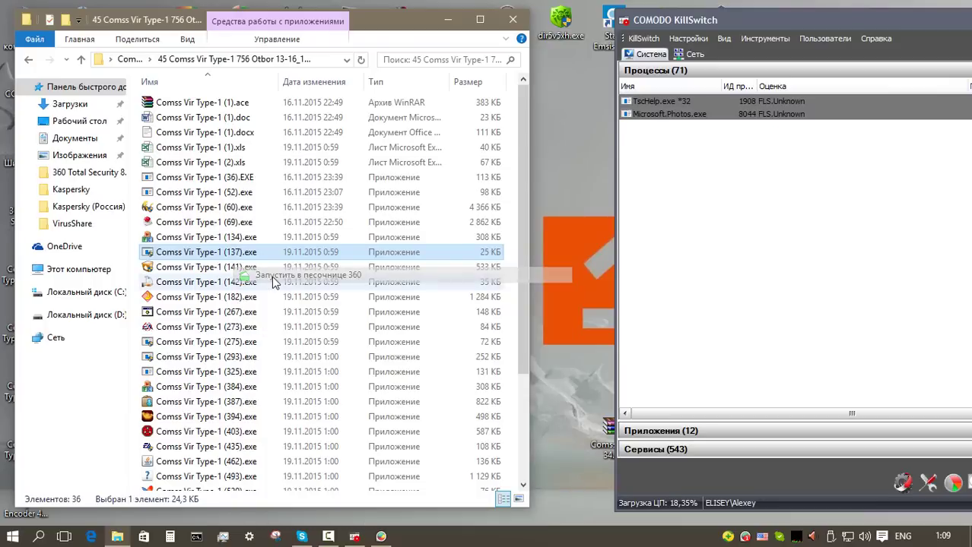
pyautogui.doubleClick(721, 86)
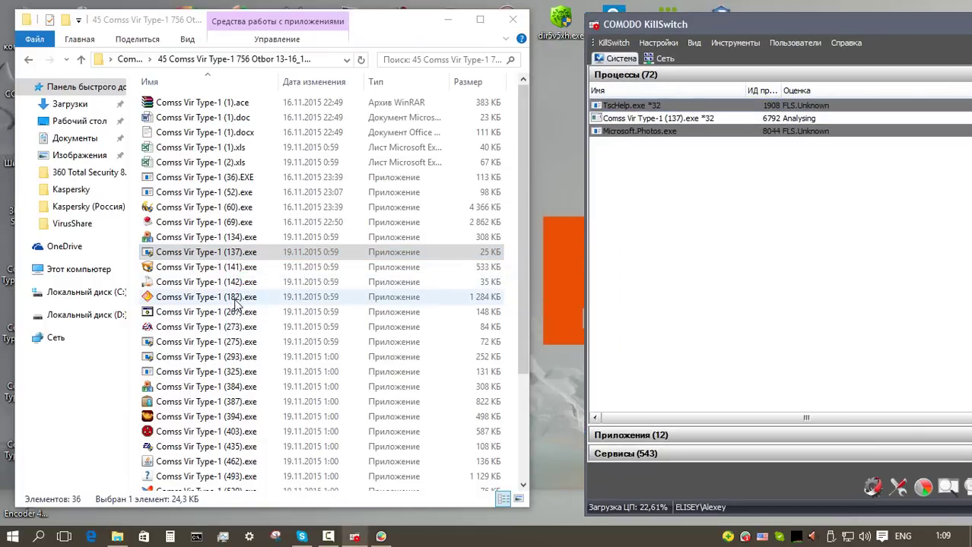
# Step: Run Comss Vir Type-1 (141).exe and Comss Vir Type-1 (142).exe in the 360 sandbox
pyautogui.rightClick(239, 267)
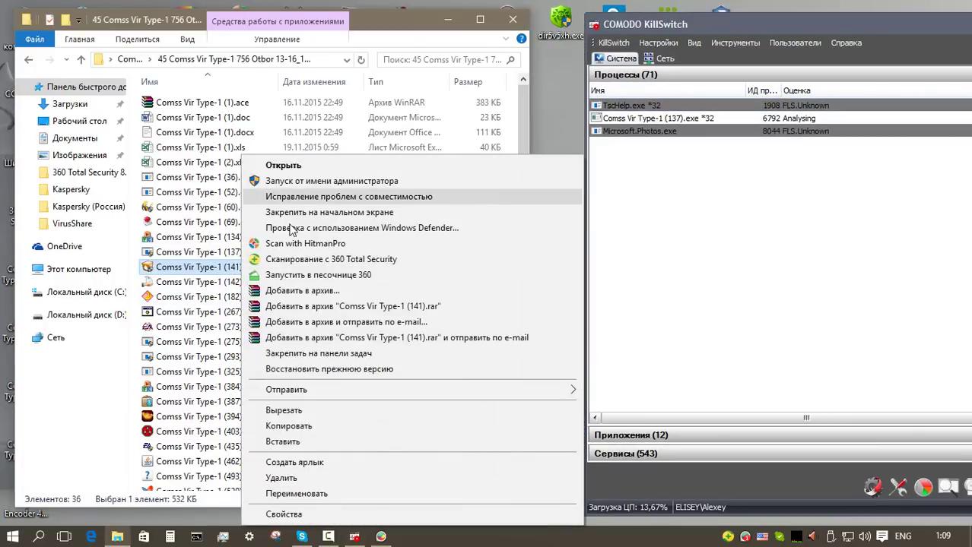
pyautogui.click(297, 277)
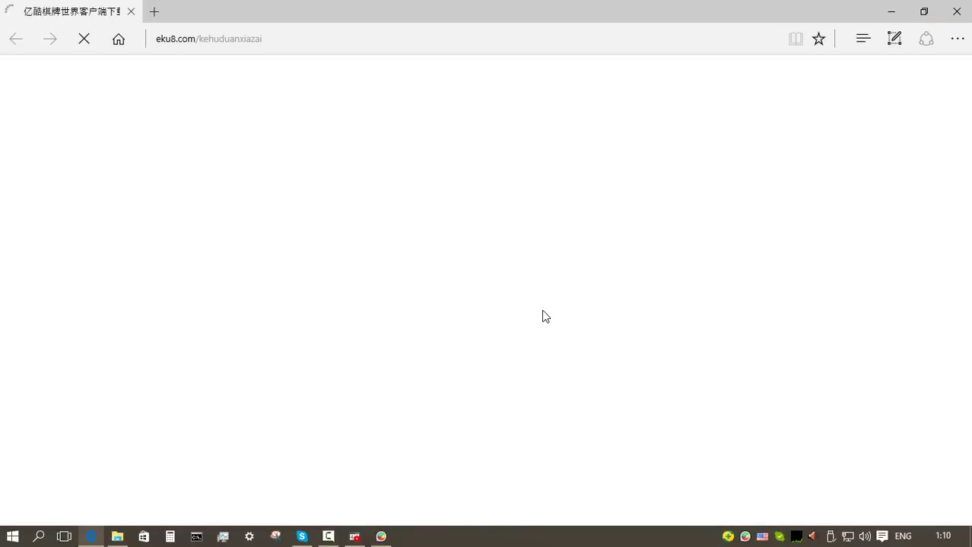
pyautogui.scroll(-15, 803, 305)
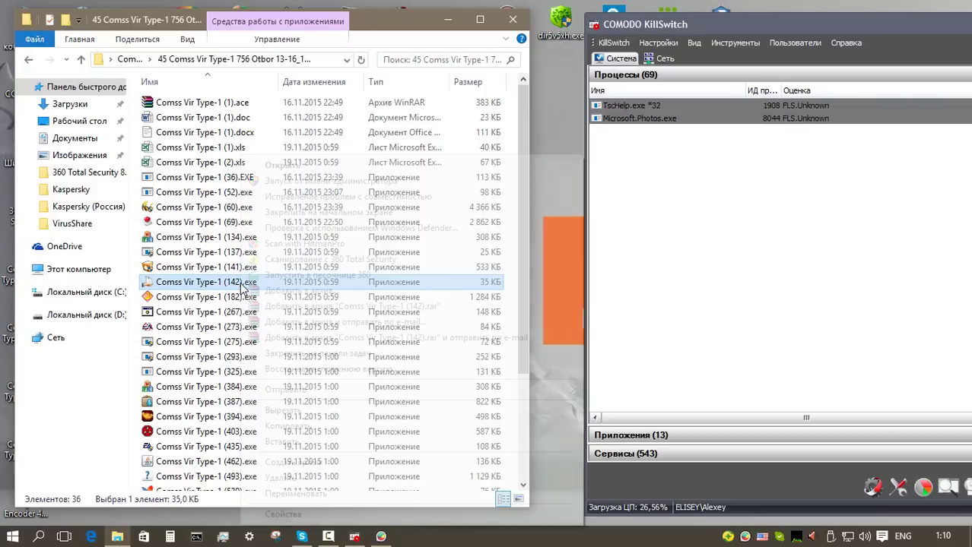
pyautogui.click(262, 275)
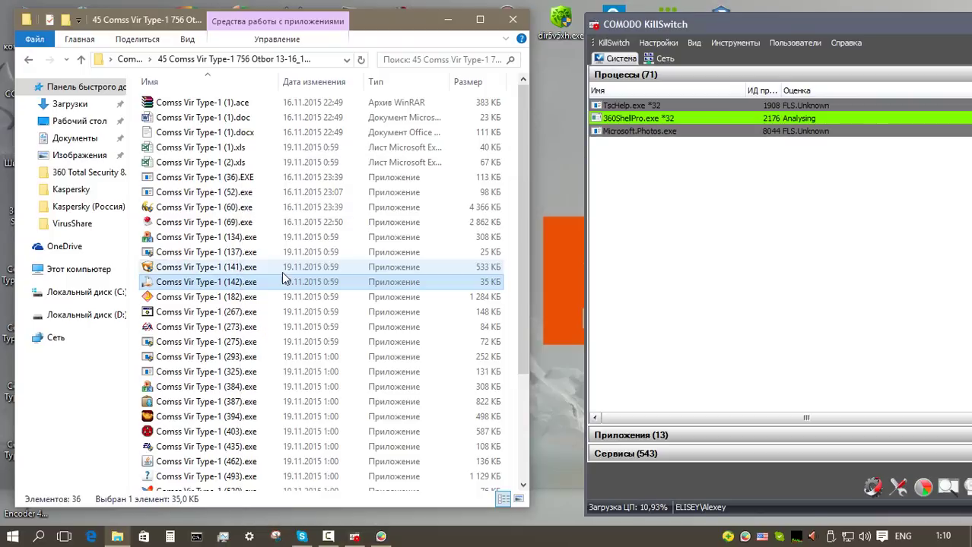
# Step: Run Comss Vir Type-1 (182).exe in the 360 sandbox and dismiss its missing-file error
pyautogui.click(240, 298)
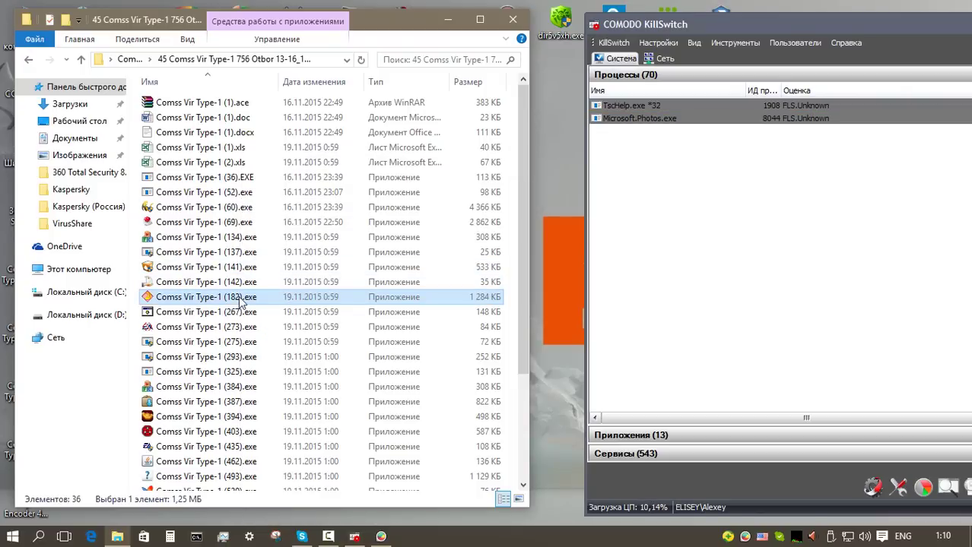
pyautogui.rightClick(240, 299)
pyautogui.click(285, 276)
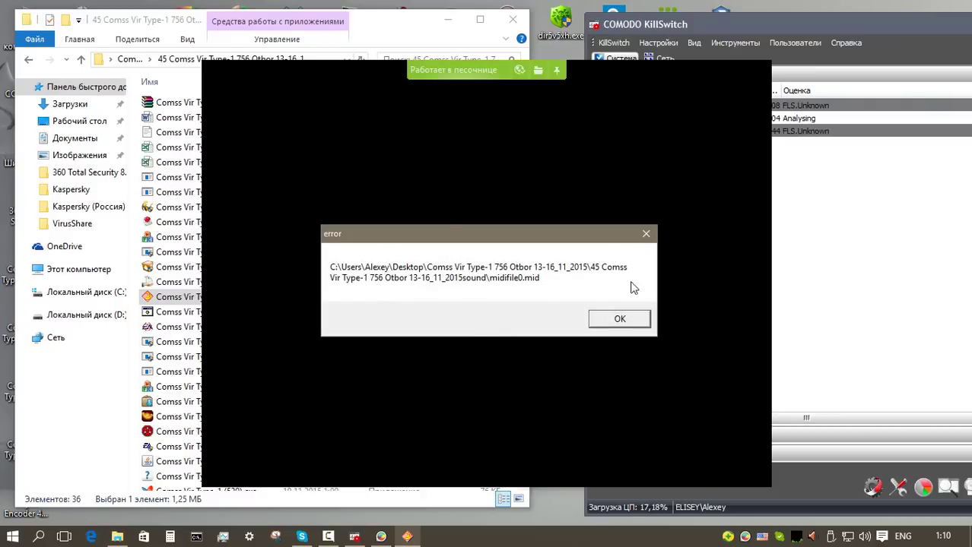
pyautogui.click(637, 322)
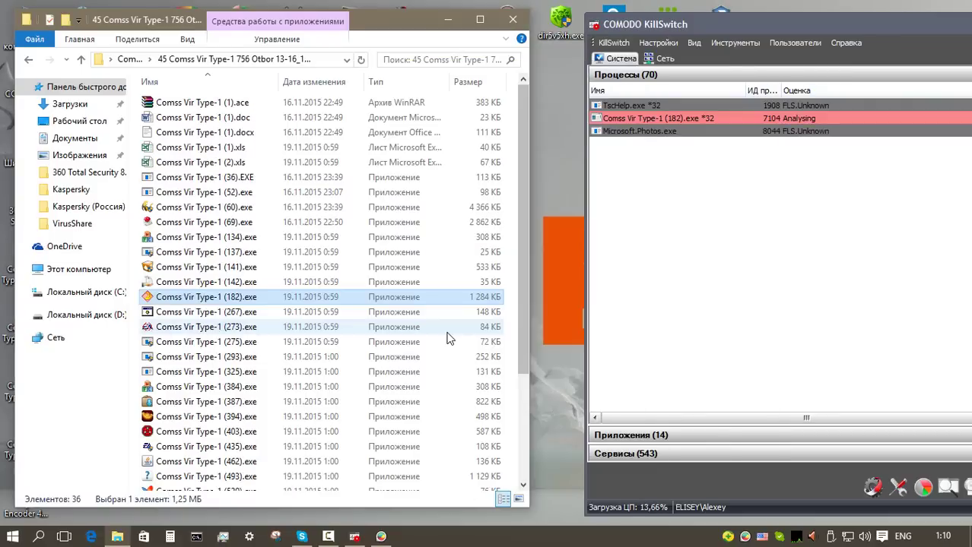
# Step: Run Comss Vir Type-1 (267).exe and Comss Vir Type-1 (273).exe in the 360 sandbox
pyautogui.click(245, 312)
pyautogui.rightClick(247, 313)
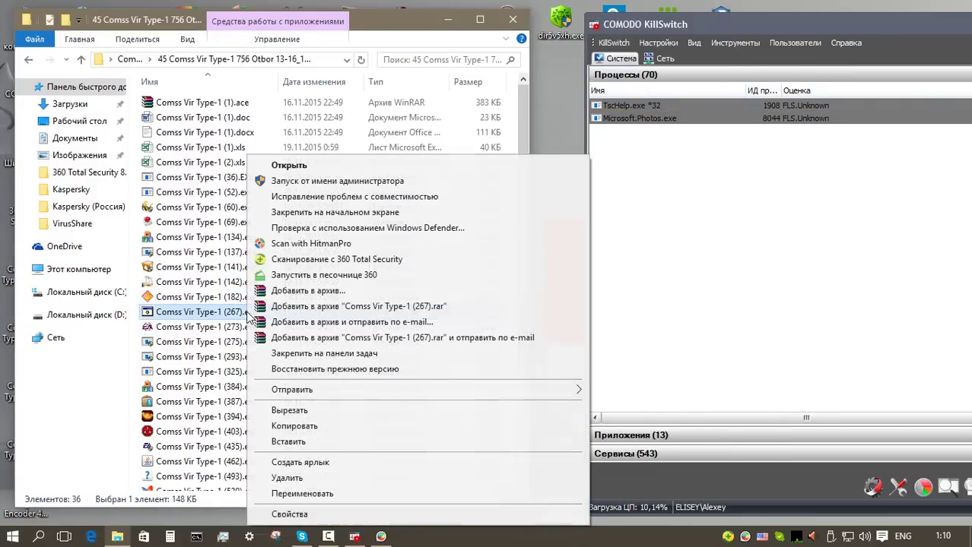
pyautogui.click(313, 275)
pyautogui.click(229, 328)
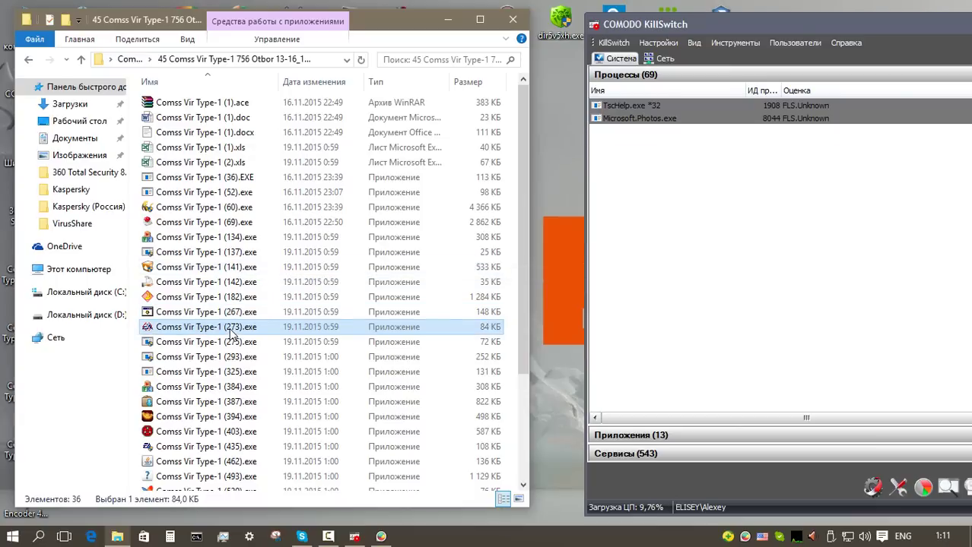
pyautogui.rightClick(232, 335)
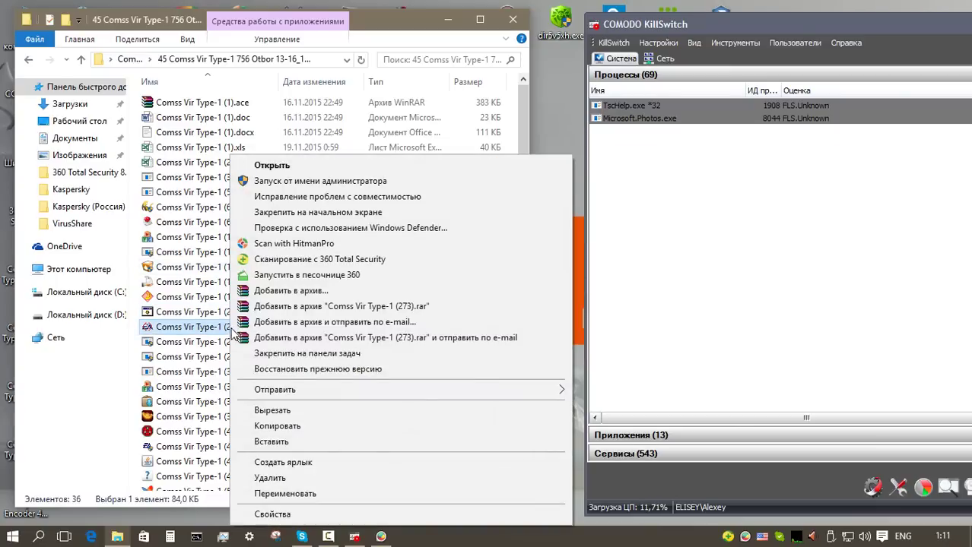
pyautogui.click(289, 278)
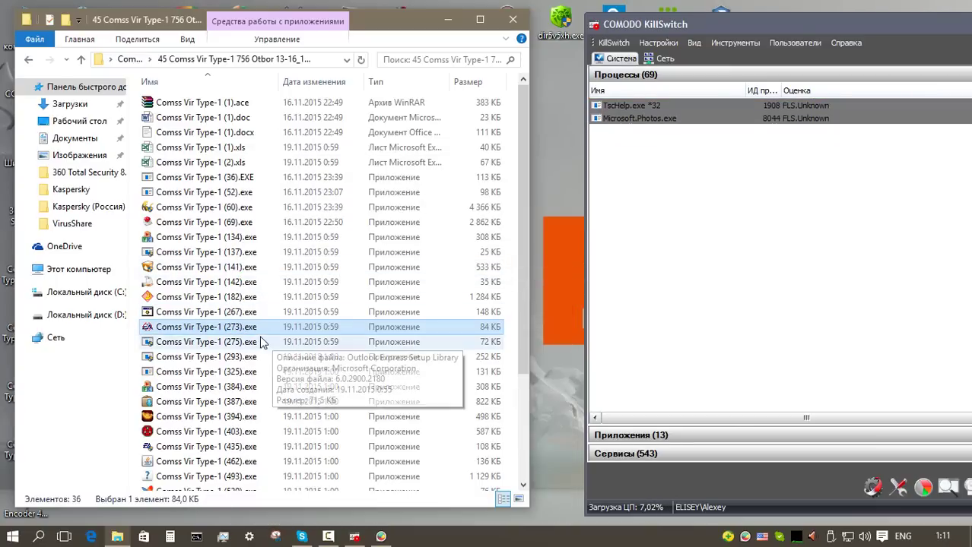
# Step: Run Comss Vir Type-1 (275).exe and Comss Vir Type-1 (293).exe in the 360 sandbox
pyautogui.rightClick(255, 345)
pyautogui.click(279, 279)
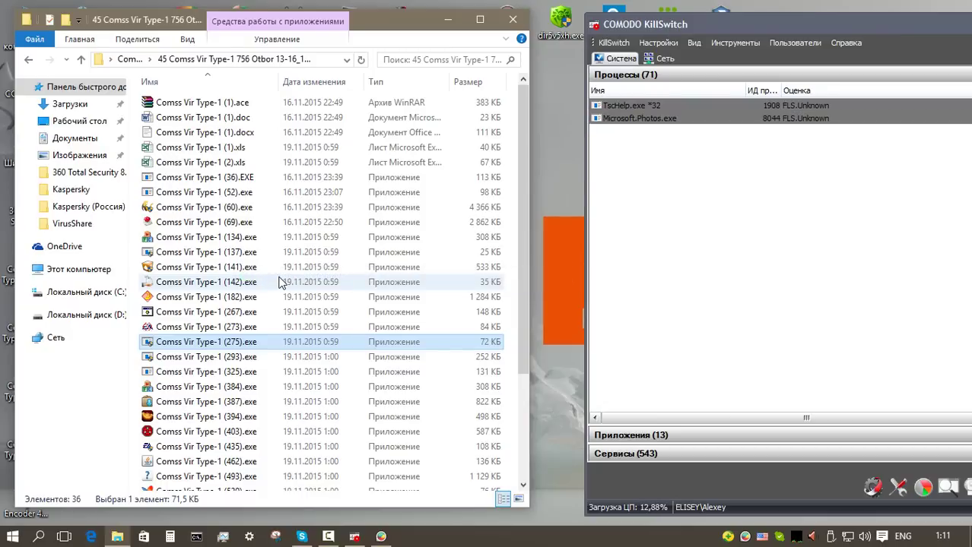
pyautogui.rightClick(233, 358)
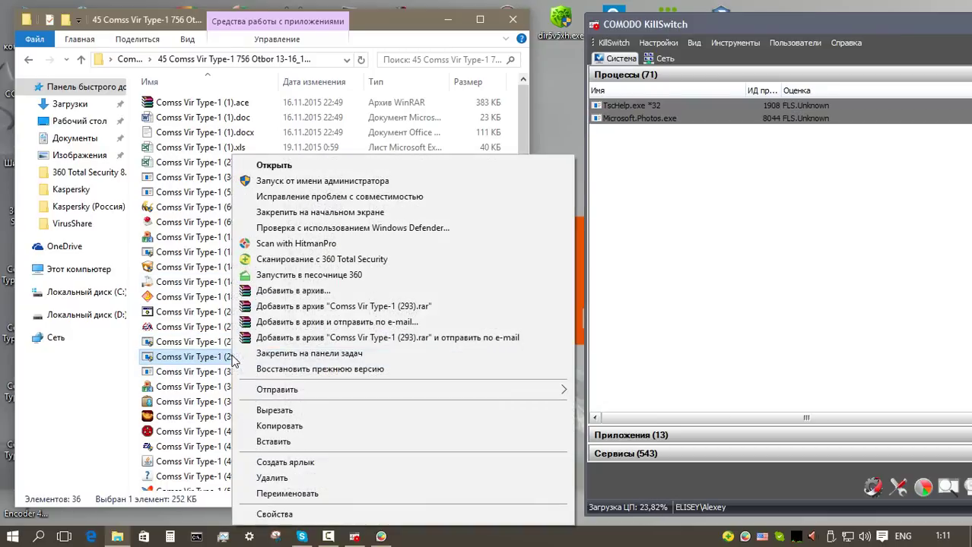
pyautogui.click(289, 277)
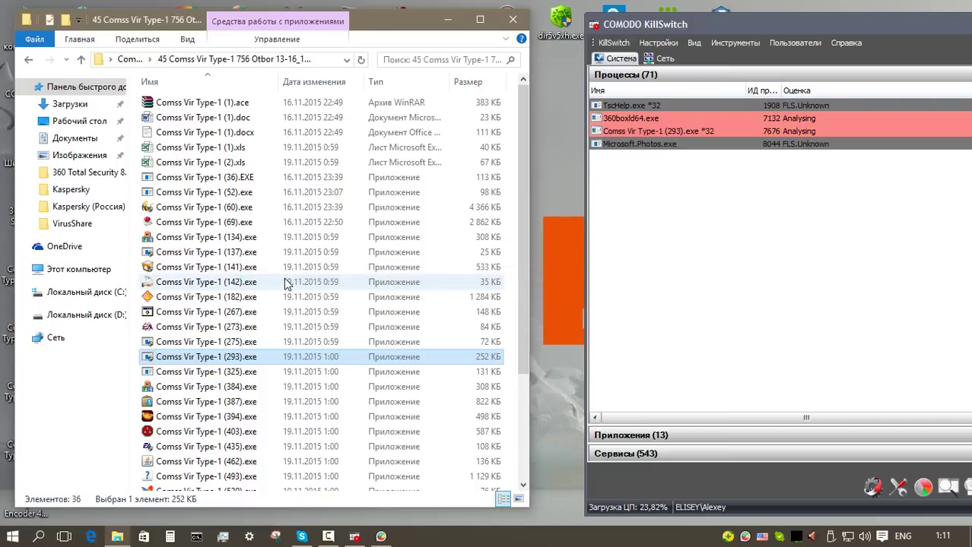
# Step: Run Comss Vir Type-1 (325).exe and Comss Vir Type-1 (384).exe in the 360 sandbox
pyautogui.rightClick(245, 372)
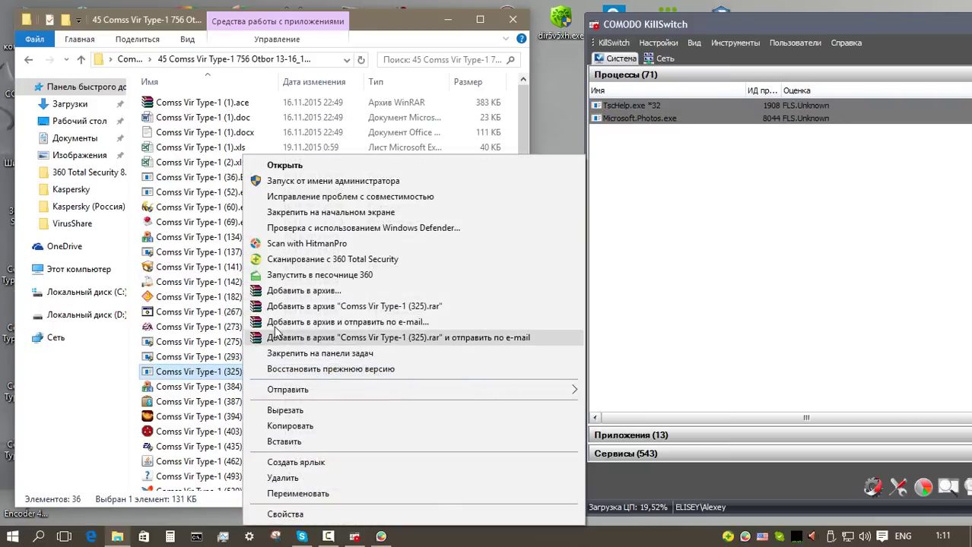
pyautogui.click(305, 274)
pyautogui.click(232, 388)
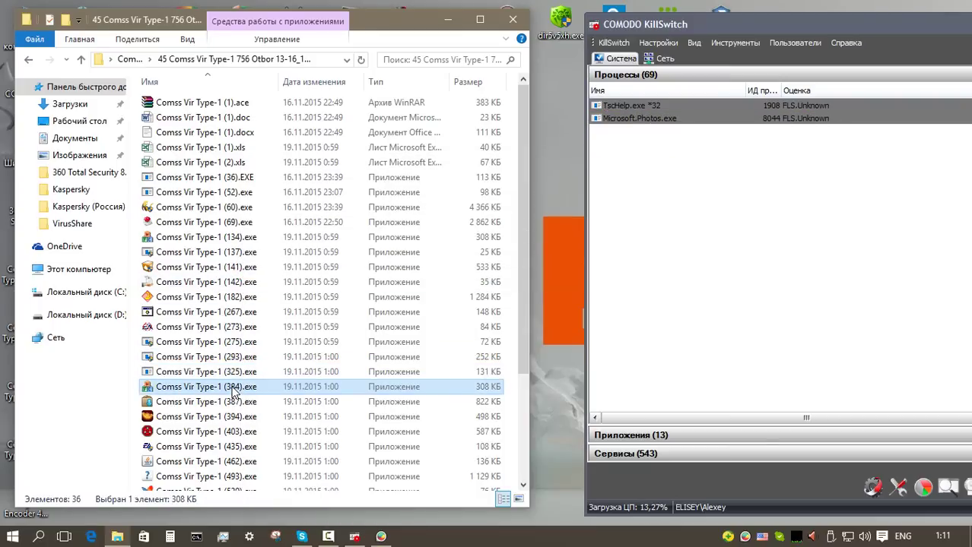
pyautogui.rightClick(231, 388)
pyautogui.click(300, 136)
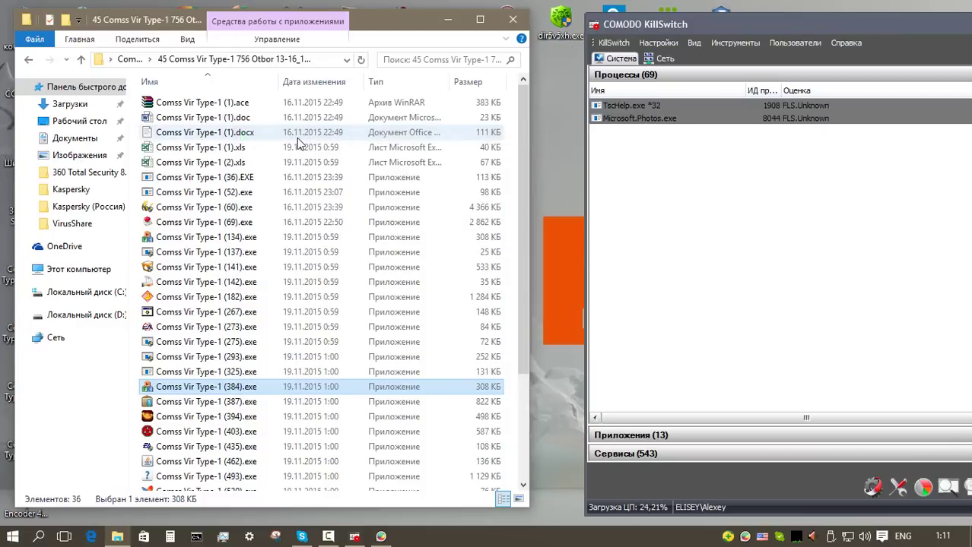
# Step: Run Comss Vir Type-1 (387).exe and Comss Vir Type-1 (394).exe in the 360 sandbox
pyautogui.click(220, 403)
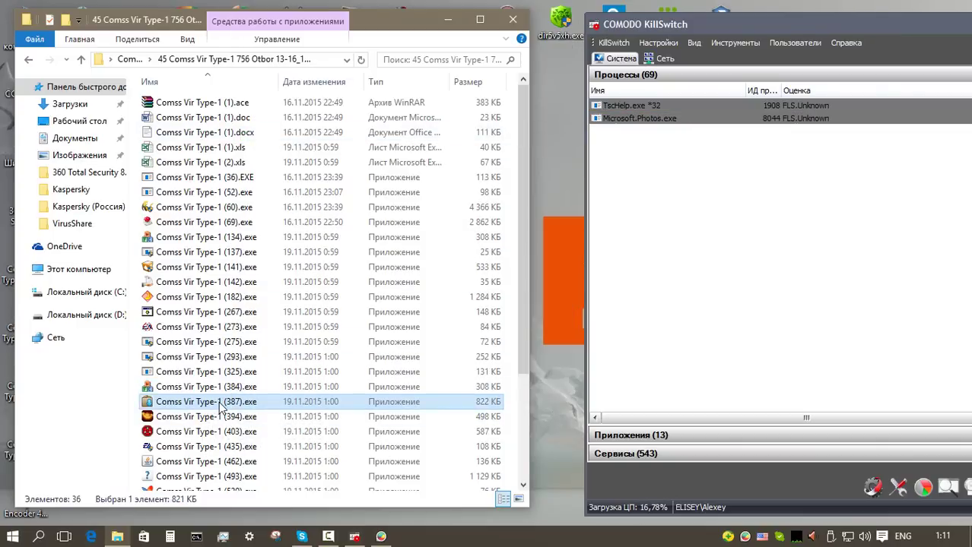
pyautogui.rightClick(220, 406)
pyautogui.click(286, 150)
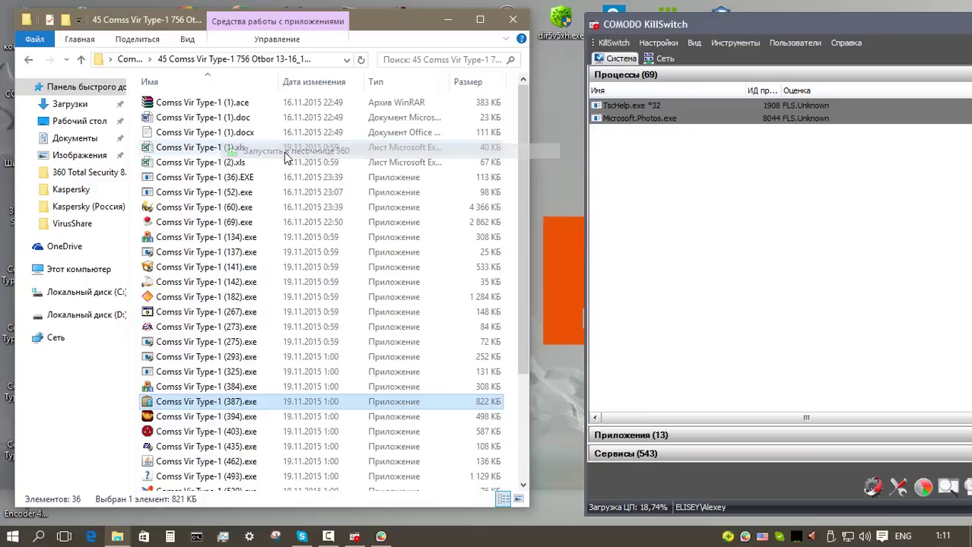
pyautogui.click(234, 418)
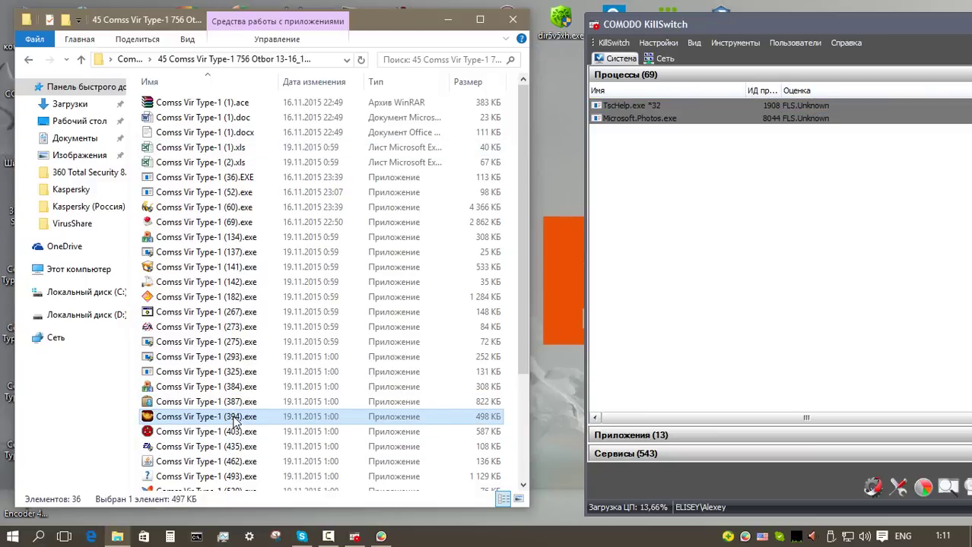
pyautogui.rightClick(234, 420)
pyautogui.click(289, 165)
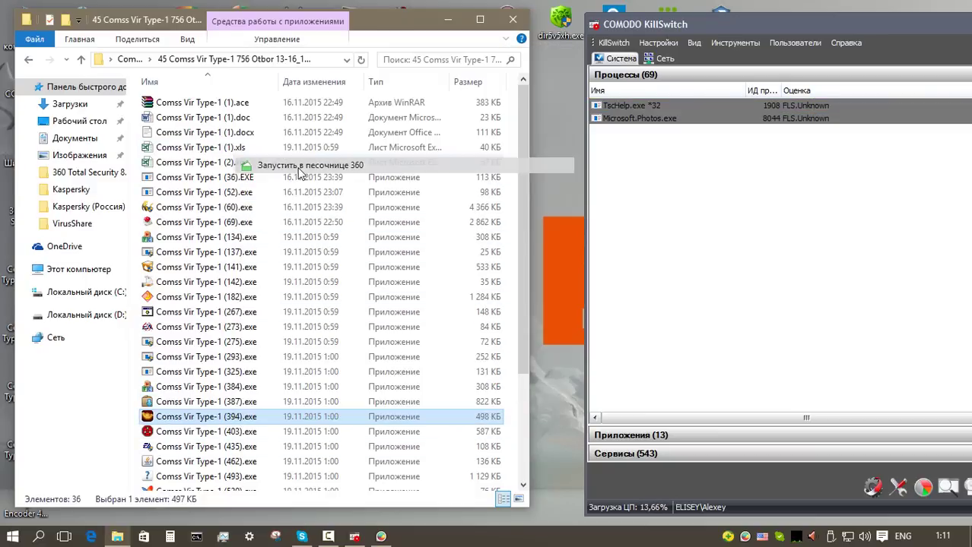
# Step: Run Comss Vir Type-1 (403).exe in the 360 sandbox
pyautogui.click(218, 434)
pyautogui.rightClick(218, 435)
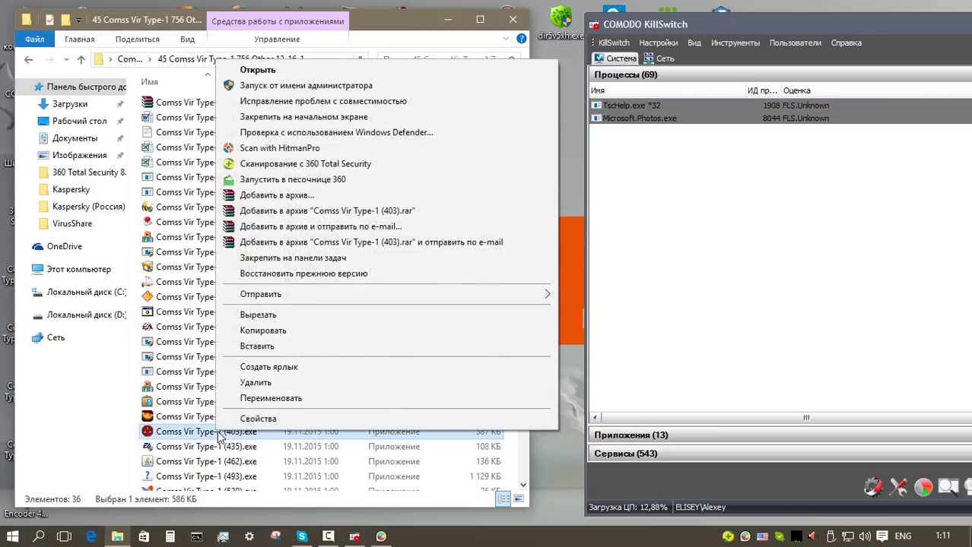
# Step: Run Comss Vir Type-1 (403).exe and Comss Vir Type-1 (435).exe in the 360 sandbox
pyautogui.click(284, 185)
pyautogui.click(506, 326)
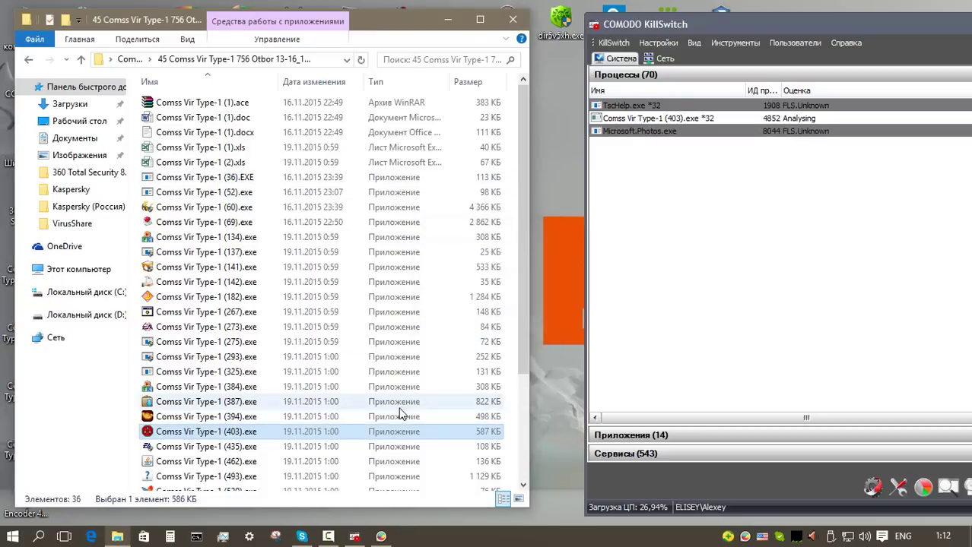
pyautogui.click(225, 449)
pyautogui.rightClick(225, 450)
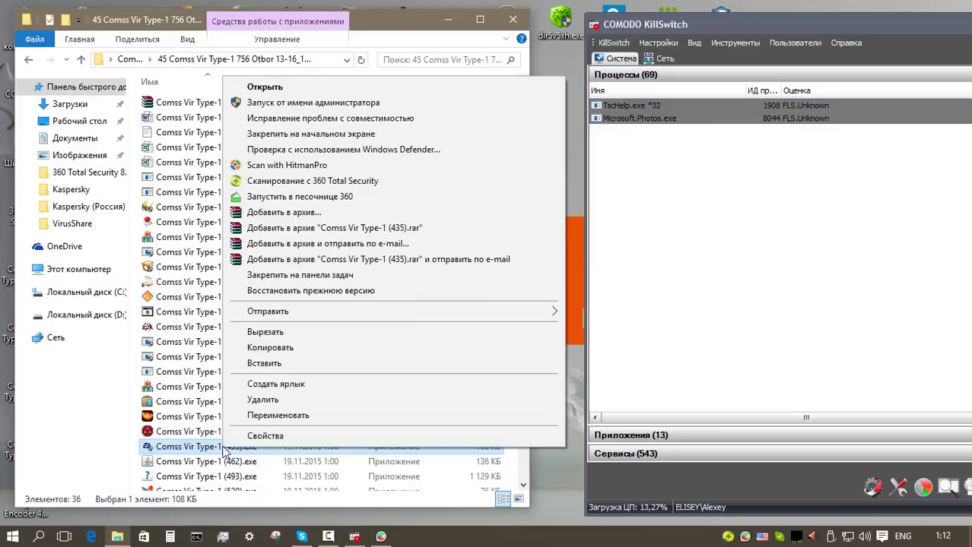
pyautogui.click(276, 205)
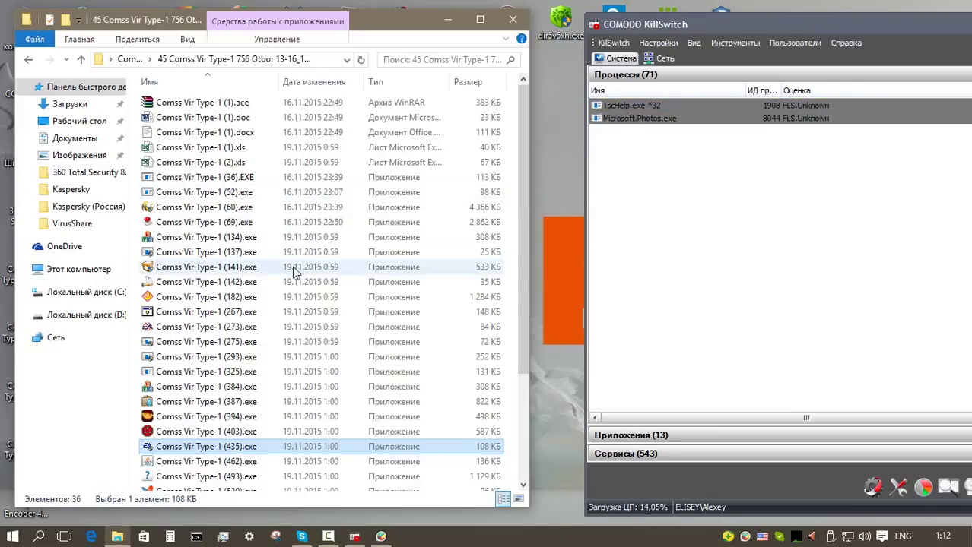
# Step: Run Comss Vir Type-1 (462).exe in the 360 sandbox and dismiss its Java Web Start error message
pyautogui.click(243, 464)
pyautogui.rightClick(242, 464)
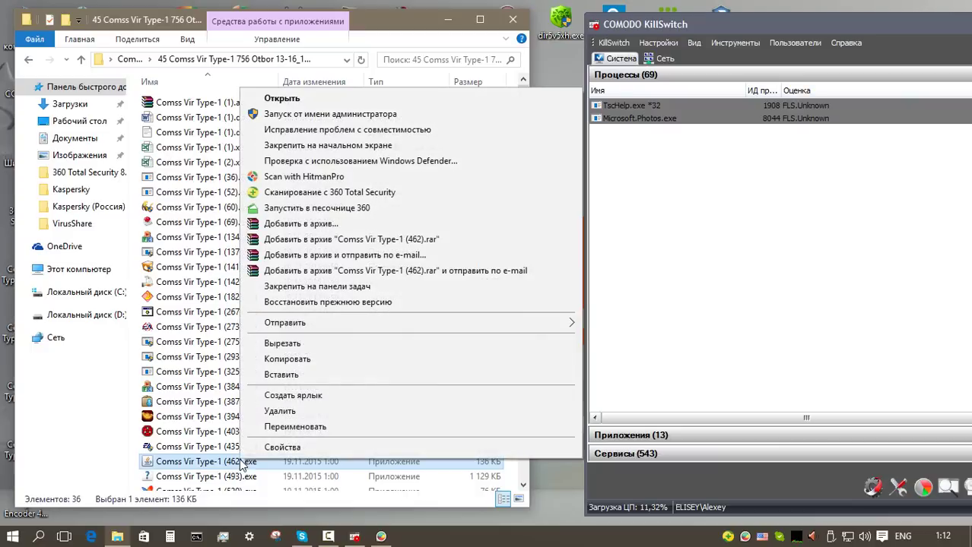
pyautogui.click(304, 209)
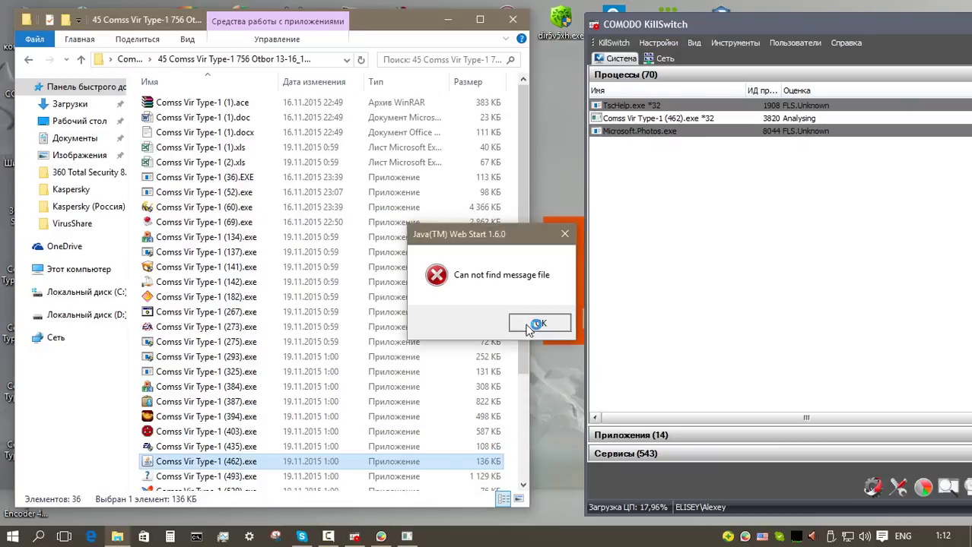
pyautogui.click(534, 325)
# Step: Run Comss Vir Type-1 (493).exe in the 360 sandbox and close the crashed Adobe Help Viewer program
pyautogui.scroll(-3, 530, 355)
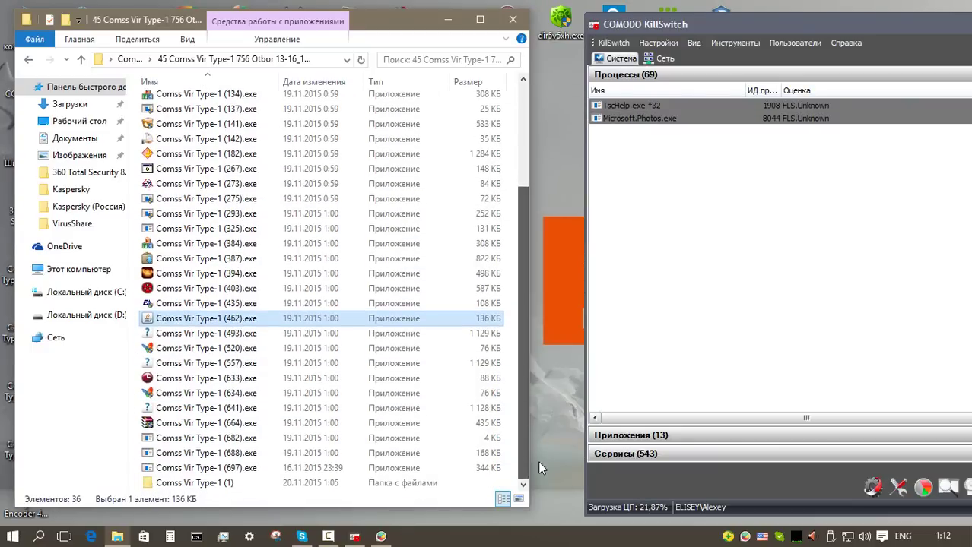
pyautogui.click(243, 333)
pyautogui.rightClick(245, 333)
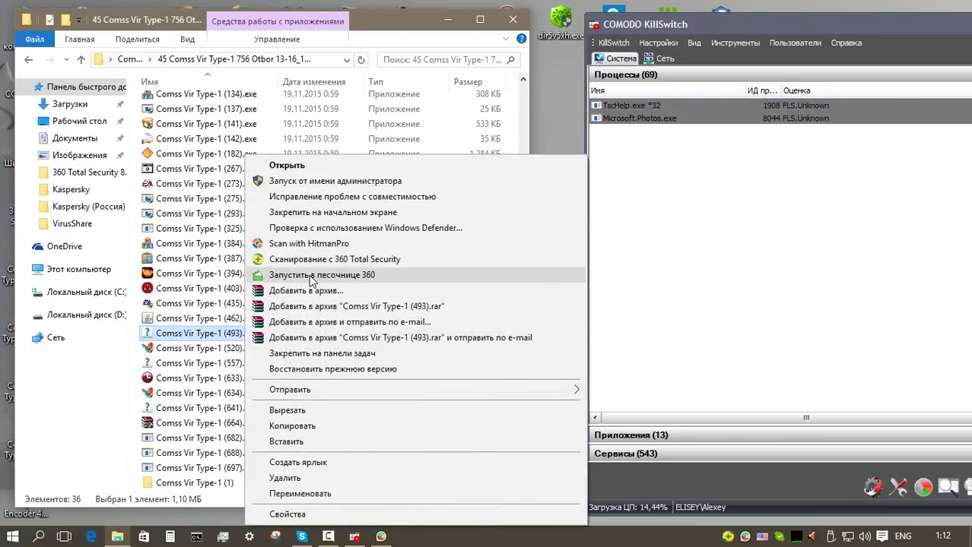
pyautogui.click(308, 275)
pyautogui.click(479, 289)
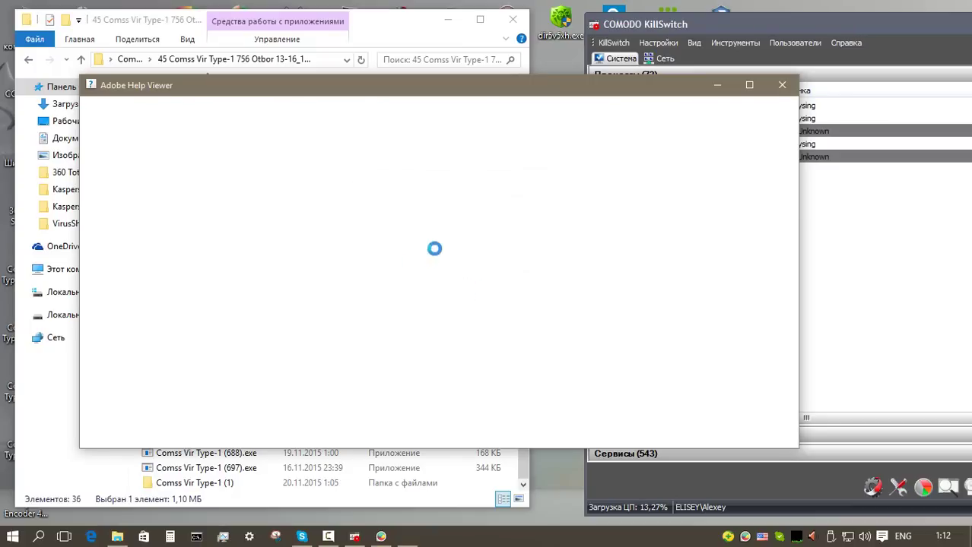
# Step: Run Comss Vir Type-1 (520).exe and (557).exe in the 360 sandbox, closing the crashed Adobe Help Viewer
pyautogui.click(249, 350)
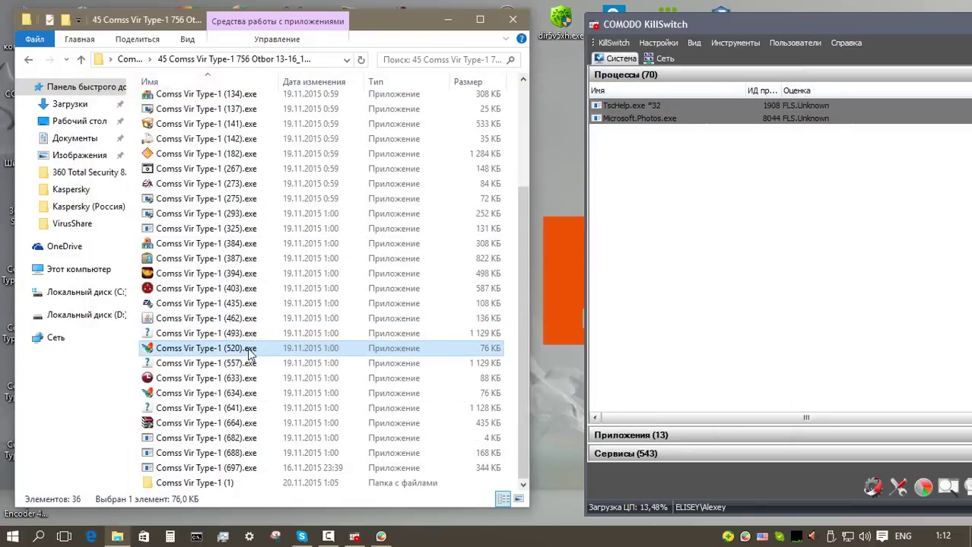
pyautogui.rightClick(250, 354)
pyautogui.click(298, 275)
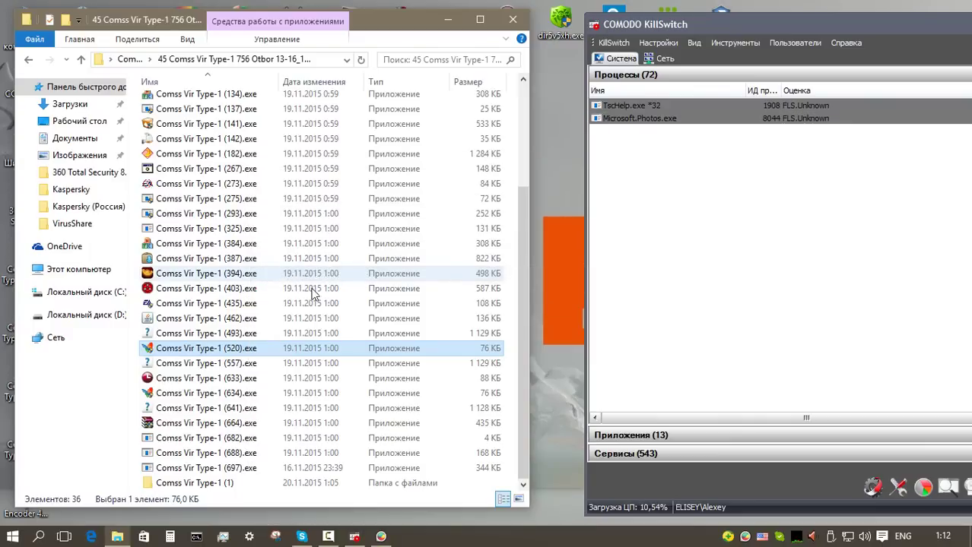
pyautogui.rightClick(252, 369)
pyautogui.click(312, 280)
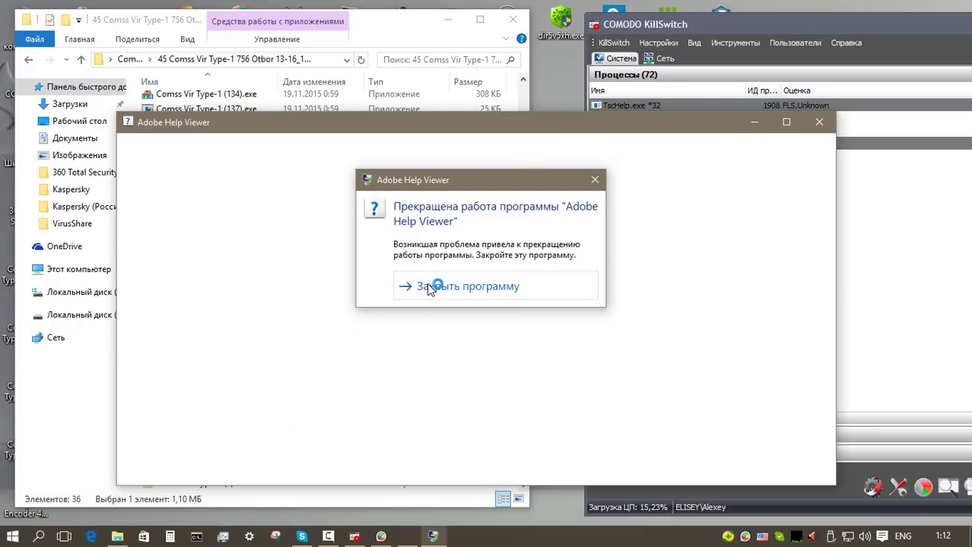
pyautogui.click(430, 287)
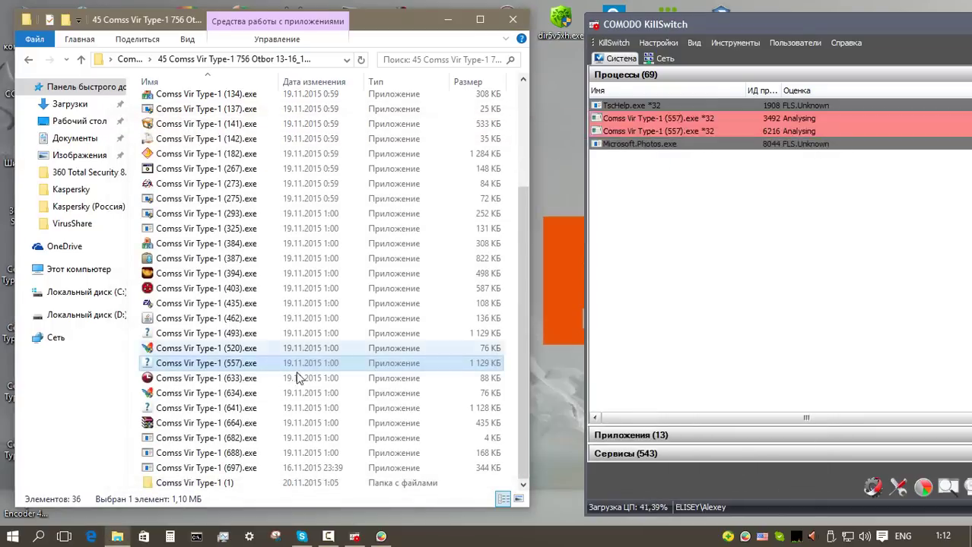
# Step: Run Comss Vir Type-1 (633).exe and Comss Vir Type-1 (634).exe in the 360 sandbox
pyautogui.rightClick(244, 376)
pyautogui.click(315, 126)
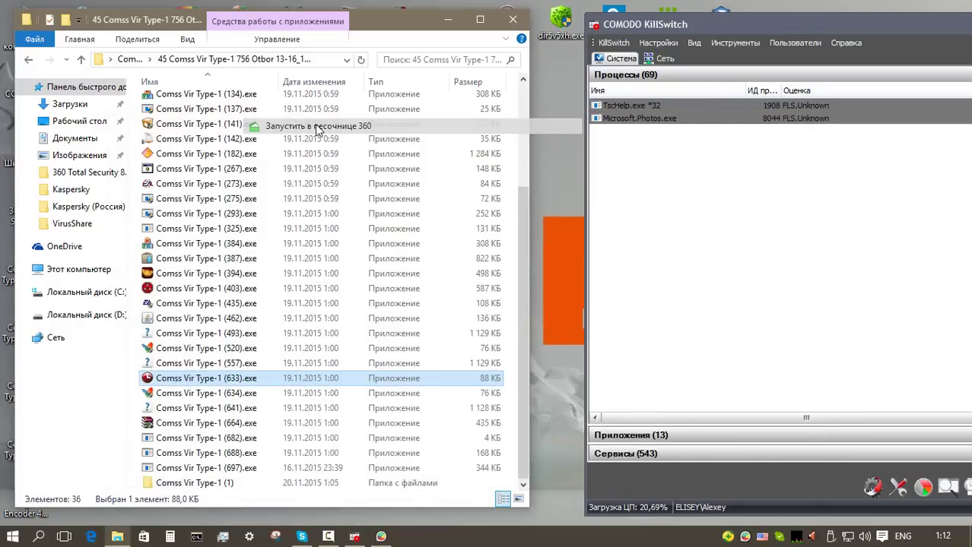
pyautogui.rightClick(243, 393)
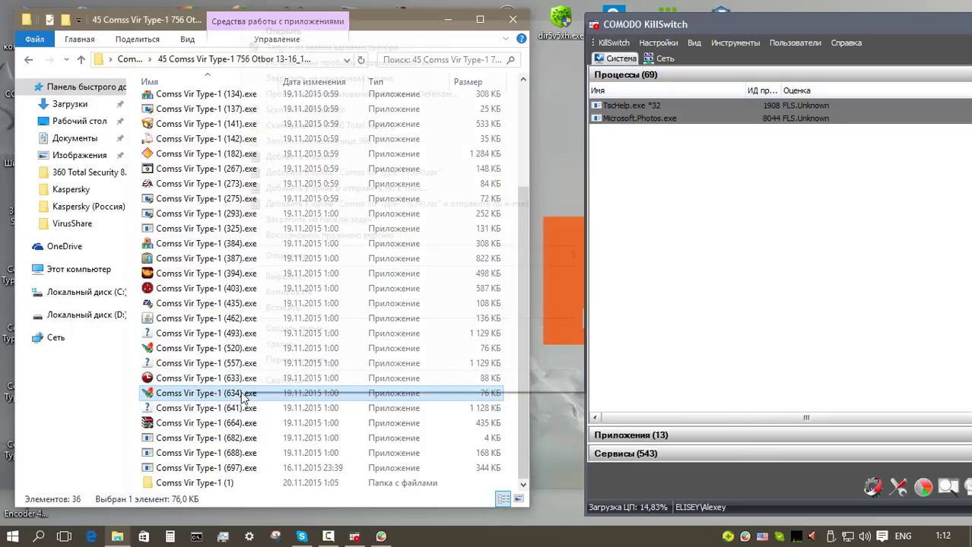
pyautogui.click(288, 141)
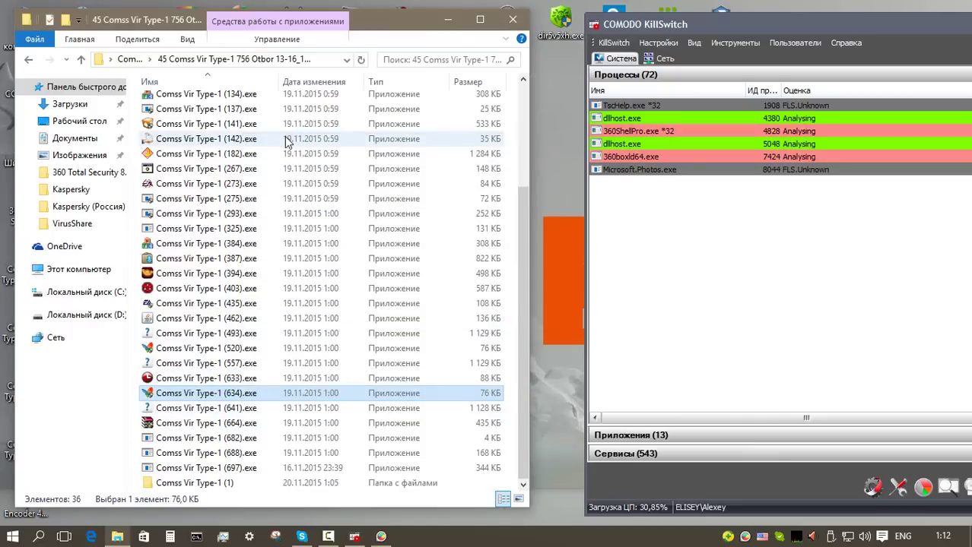
# Step: Run Comss Vir Type-1 (641).exe in the 360 sandbox, close its crashed program, and run (664).exe in the sandbox too
pyautogui.click(247, 410)
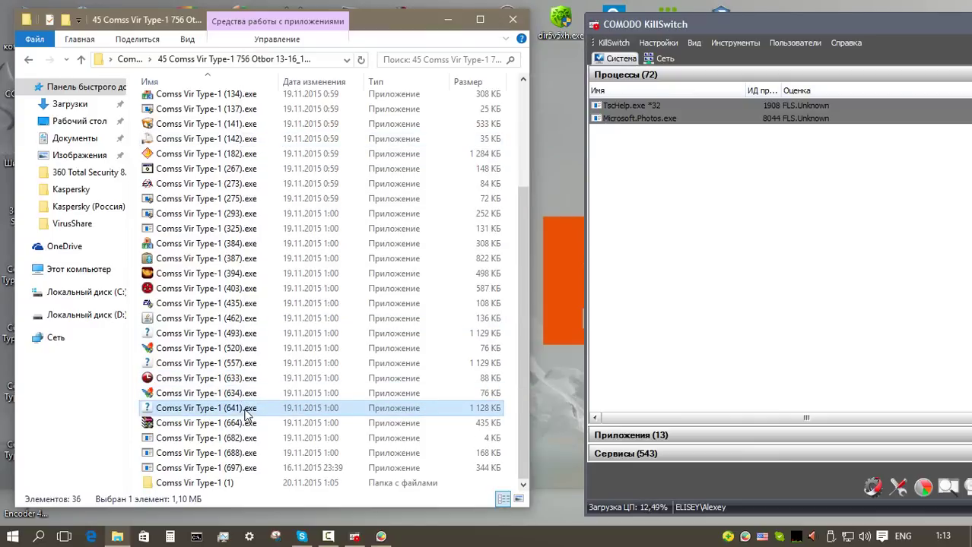
pyautogui.rightClick(247, 416)
pyautogui.click(287, 141)
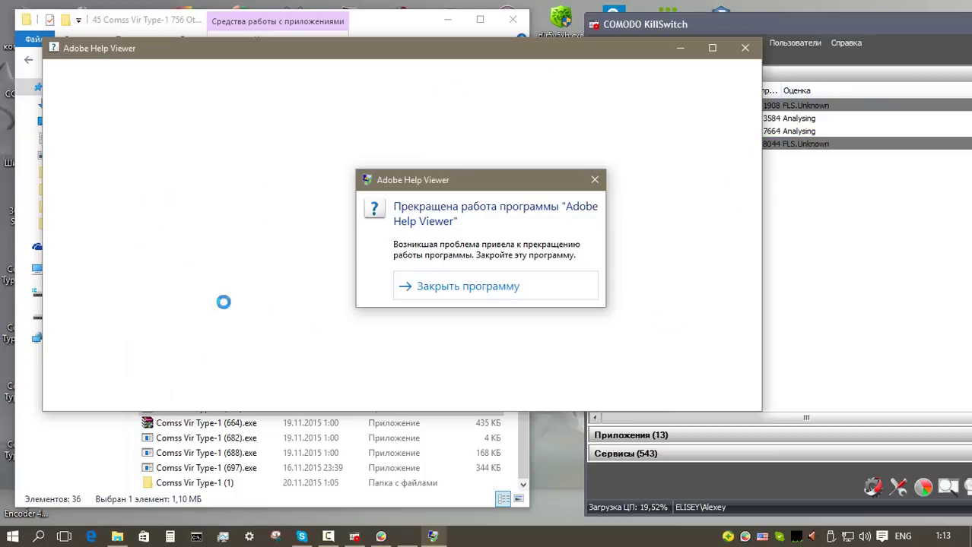
pyautogui.click(462, 286)
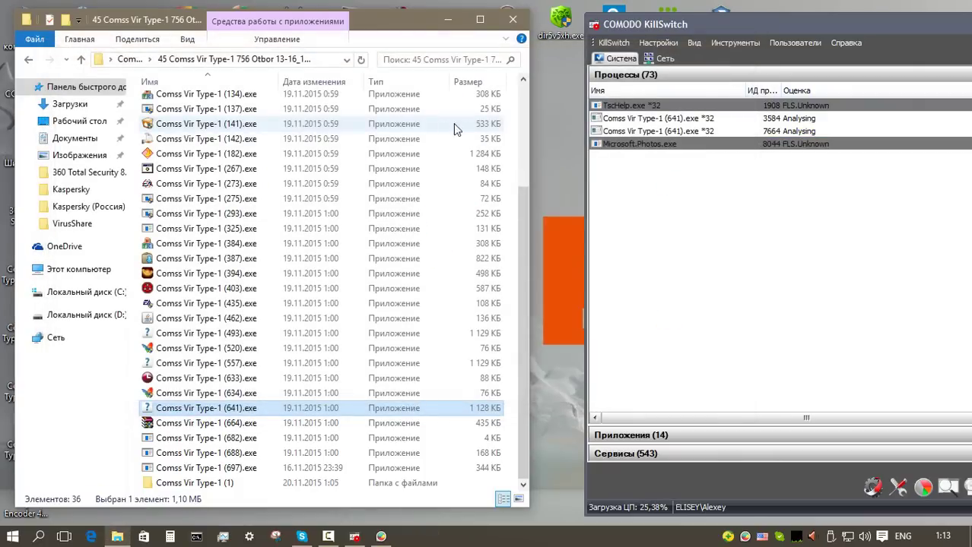
pyautogui.rightClick(235, 426)
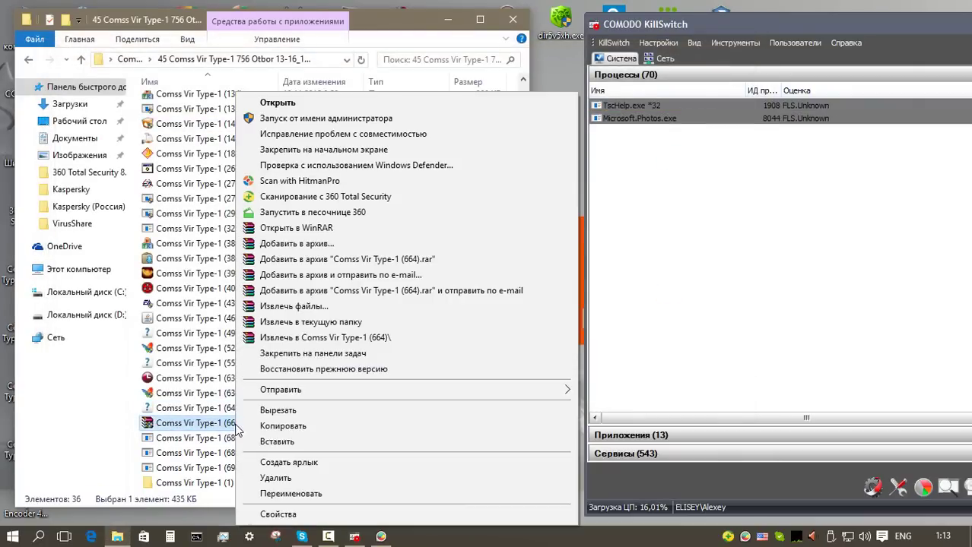
pyautogui.click(312, 212)
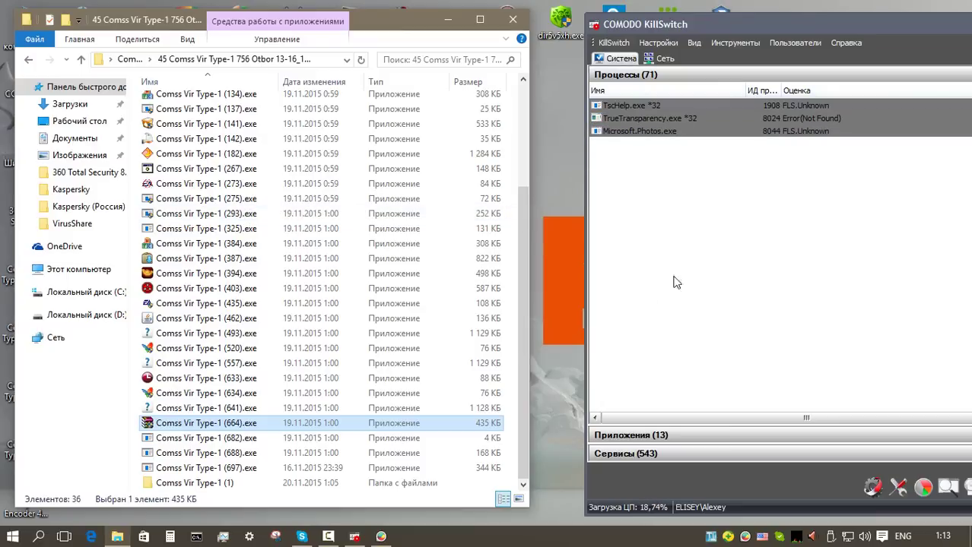
# Step: Run Comss Vir Type-1 (682).exe and Comss Vir Type-1 (688).exe in the 360 sandbox
pyautogui.click(240, 438)
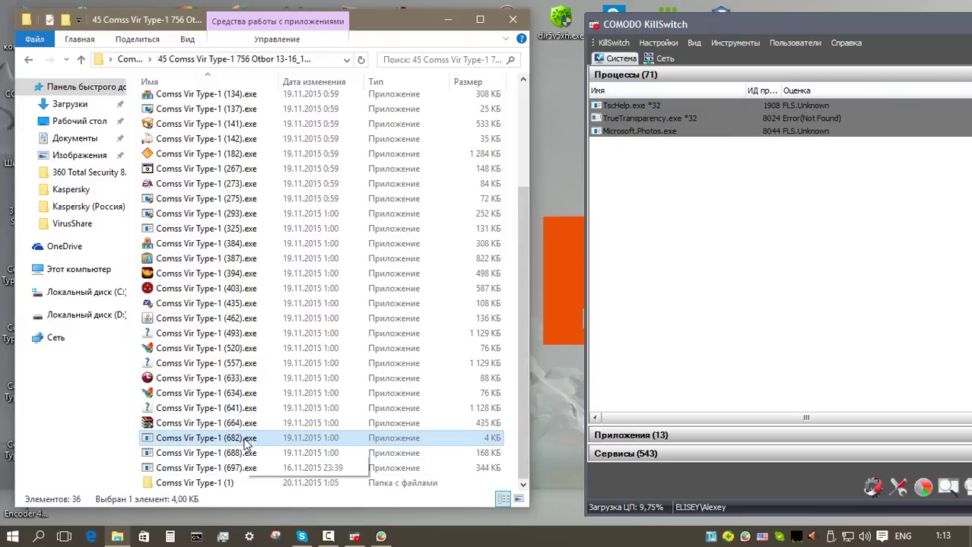
pyautogui.rightClick(245, 440)
pyautogui.click(327, 187)
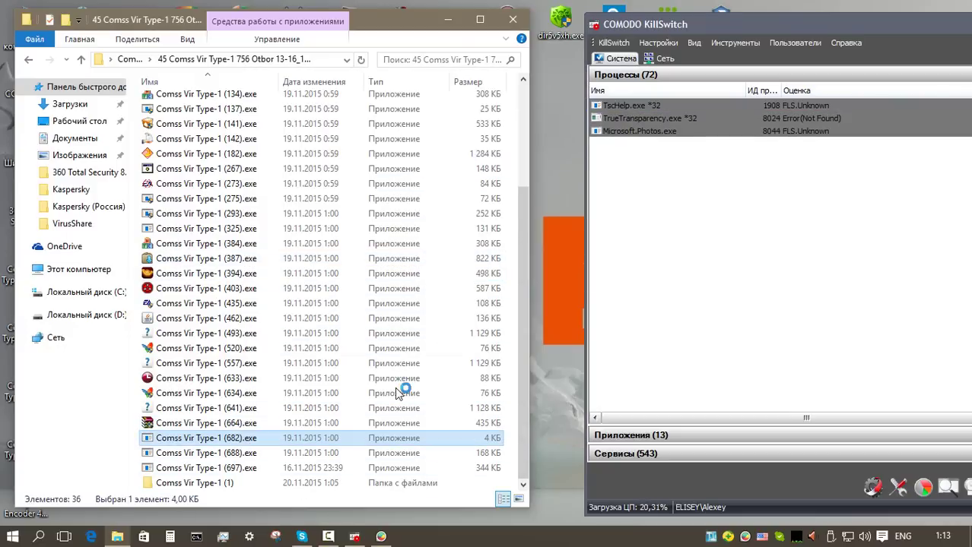
pyautogui.click(249, 453)
pyautogui.rightClick(249, 454)
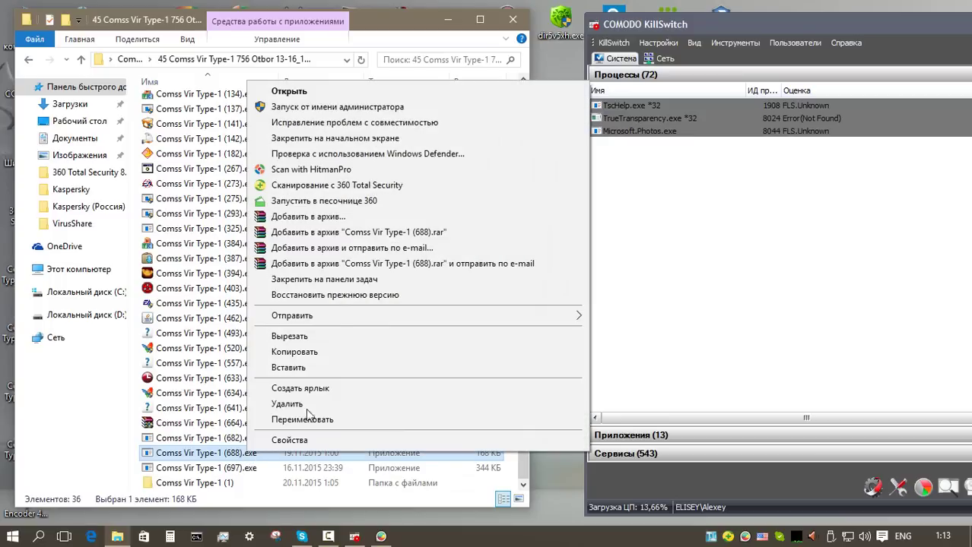
pyautogui.click(330, 202)
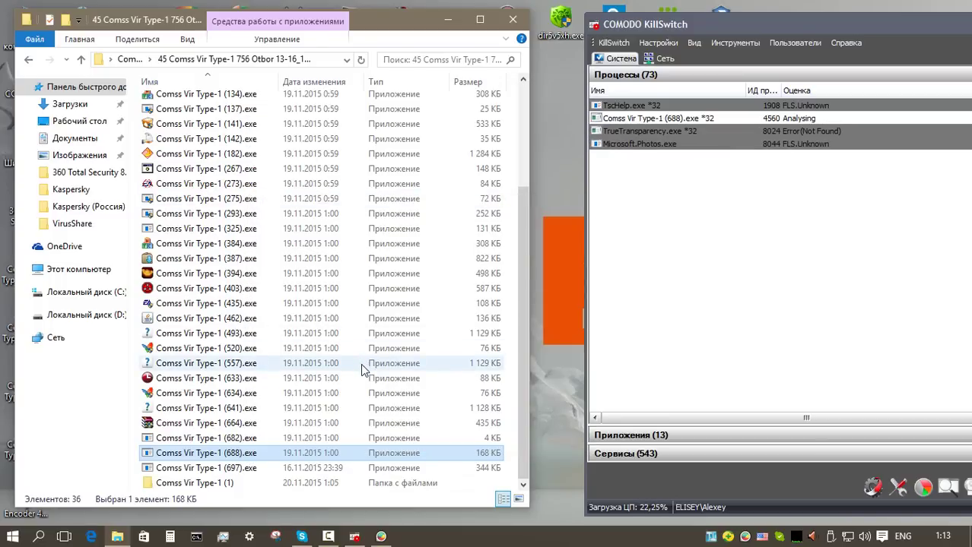
# Step: Run Comss Vir Type-1 (697).exe, the last executable in the folder, in the 360 sandbox
pyautogui.rightClick(260, 467)
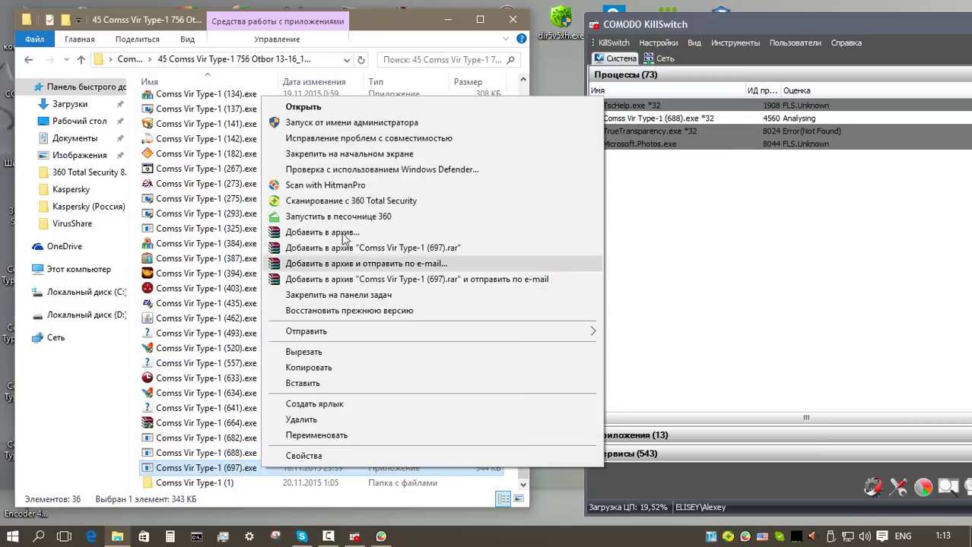
pyautogui.click(343, 216)
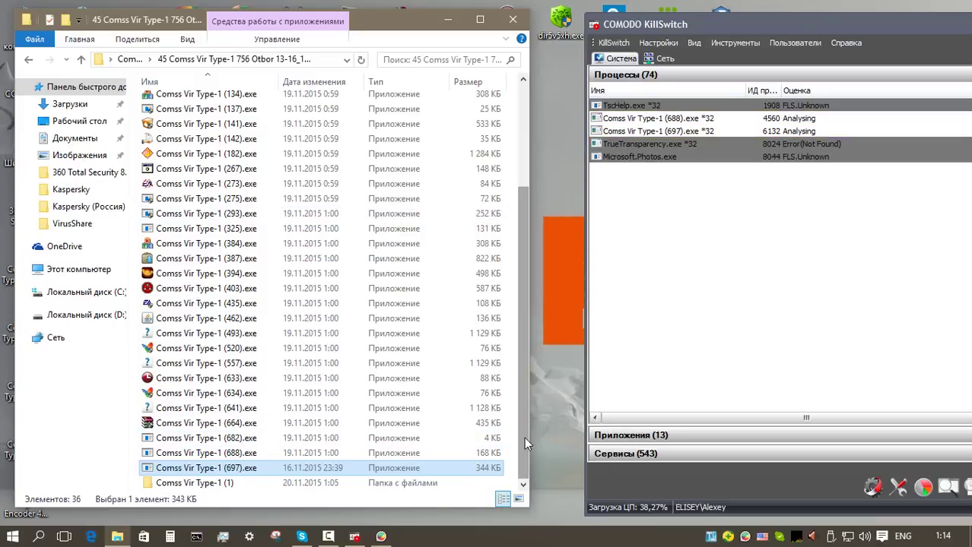
pyautogui.moveTo(524, 437)
pyautogui.mouseDown()
pyautogui.moveTo(529, 288)
pyautogui.moveTo(528, 442)
pyautogui.mouseUp()
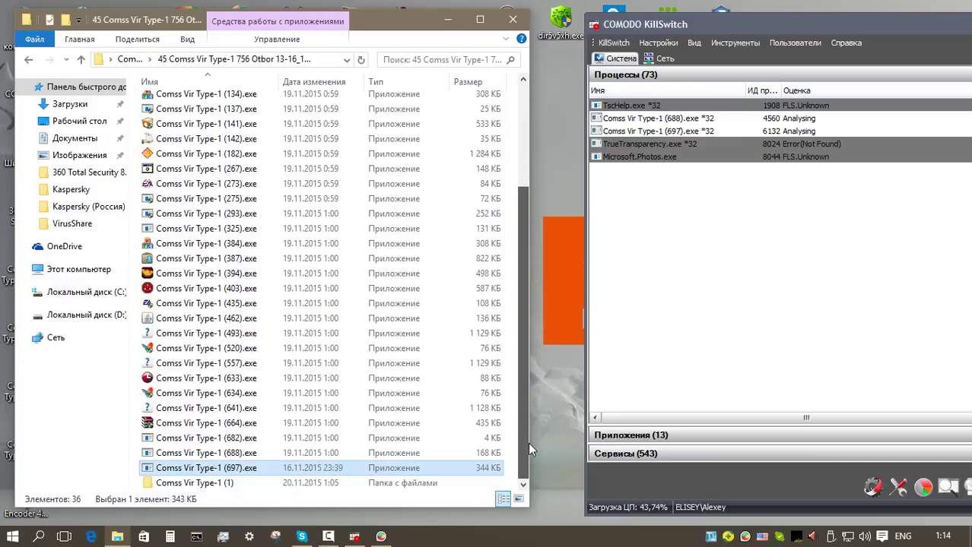
# Step: Delete all items in the 45 Comss Vir Type-1 756 Otbor folder, skipping the files that are in use
pyautogui.click(411, 349)
pyautogui.hotkey('ctrl', 'a')
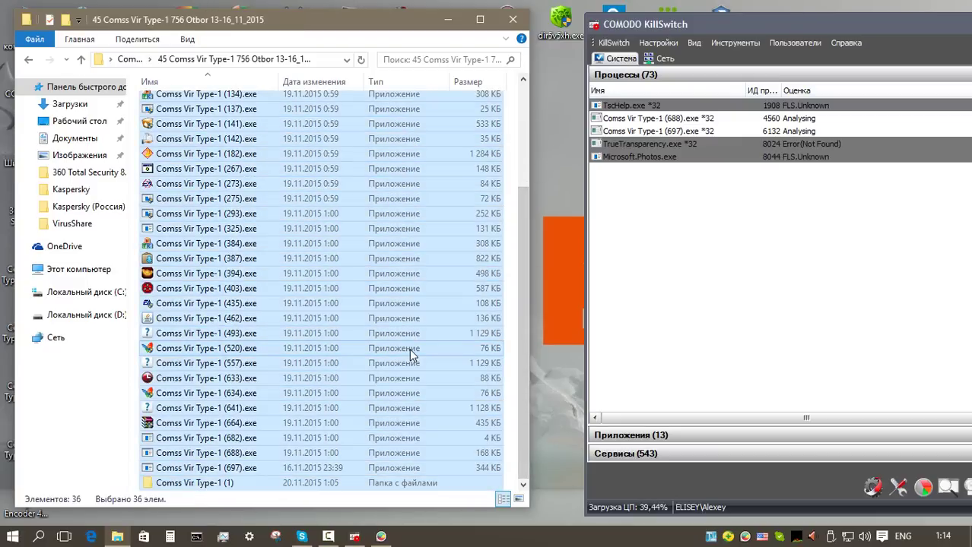
pyautogui.press('Delete')
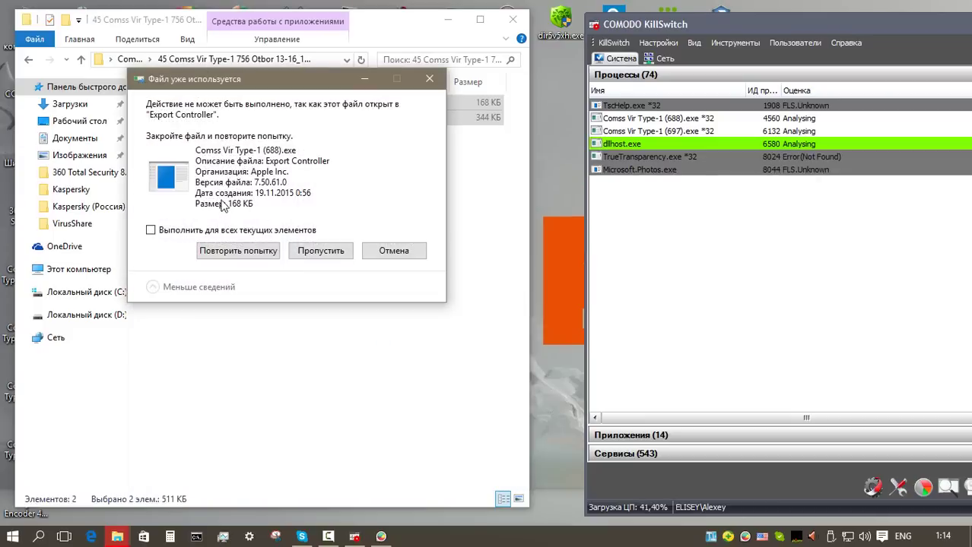
pyautogui.click(325, 251)
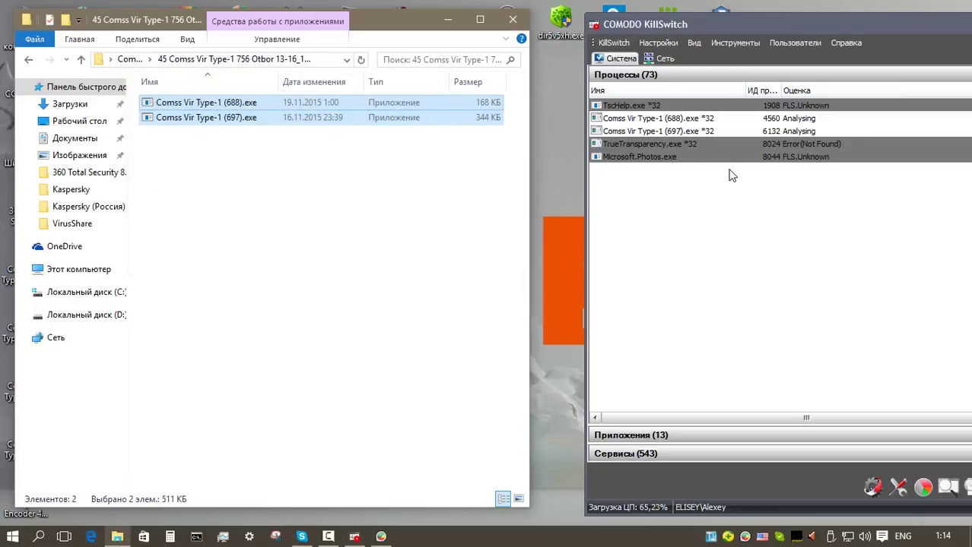
# Step: Close the Comss Vir Type-1 folder and open the Trojan Encoder 482 sample folder from the desktop
pyautogui.hotkey('alt', 'F4')
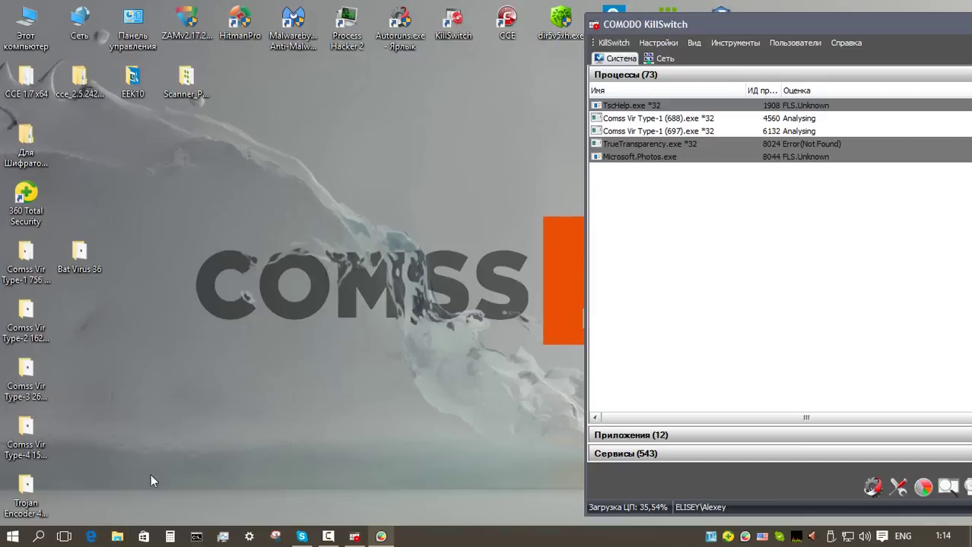
pyautogui.click(22, 493)
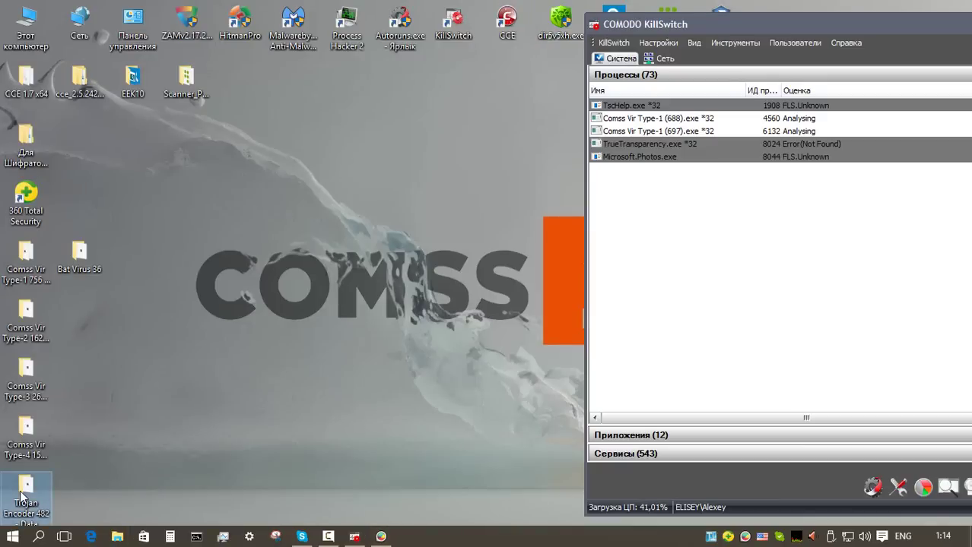
pyautogui.doubleClick(22, 496)
# Step: Run Comss Encoder (248).exe in the 360 sandbox
pyautogui.click(203, 107)
pyautogui.rightClick(202, 108)
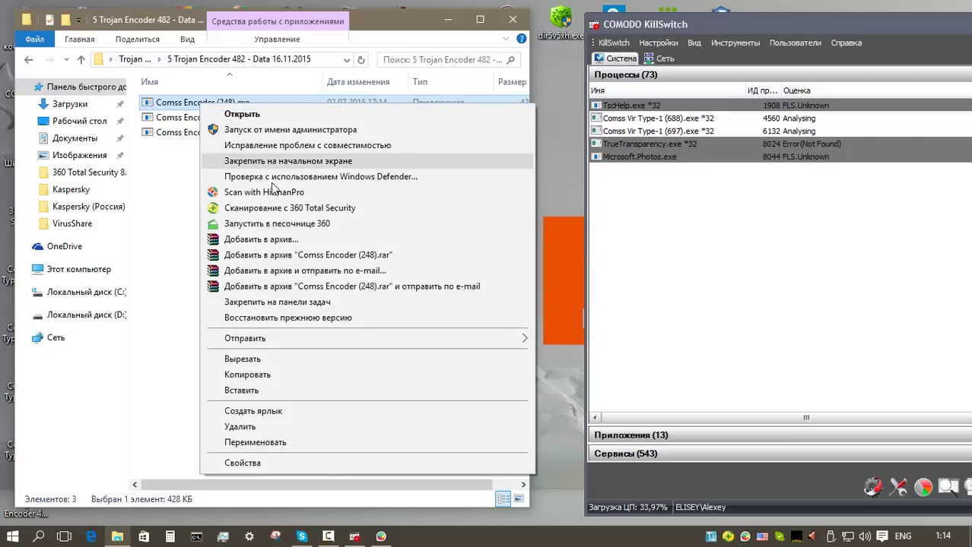
pyautogui.click(262, 221)
pyautogui.click(629, 364)
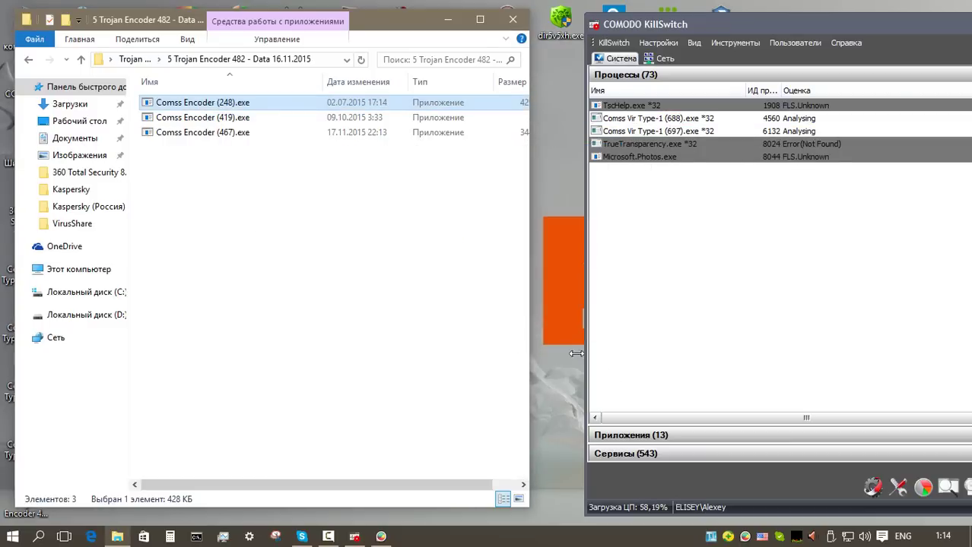
# Step: Run Comss Encoder (419).exe and Comss Encoder (467).exe in the 360 sandbox, dismissing the sandbox notice between them
pyautogui.click(207, 119)
pyautogui.rightClick(207, 121)
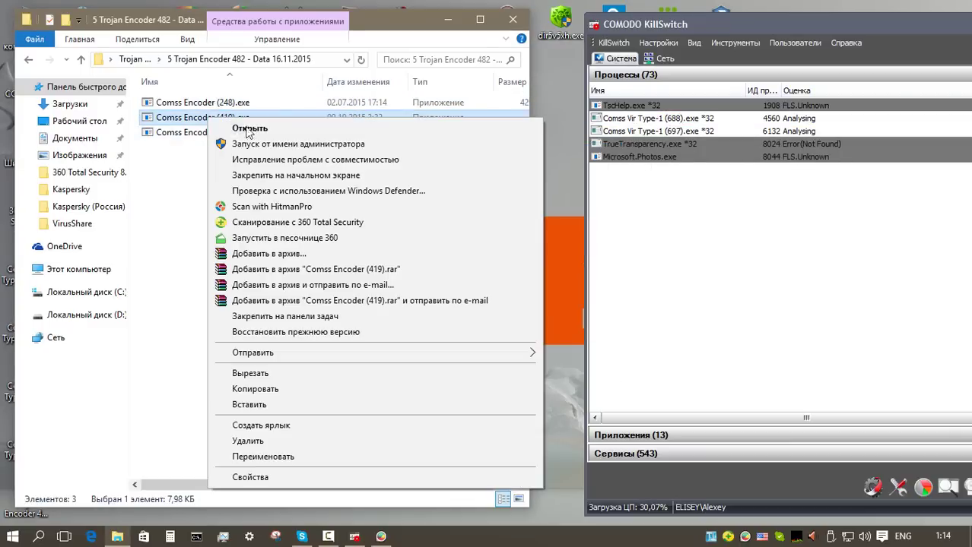
pyautogui.click(285, 237)
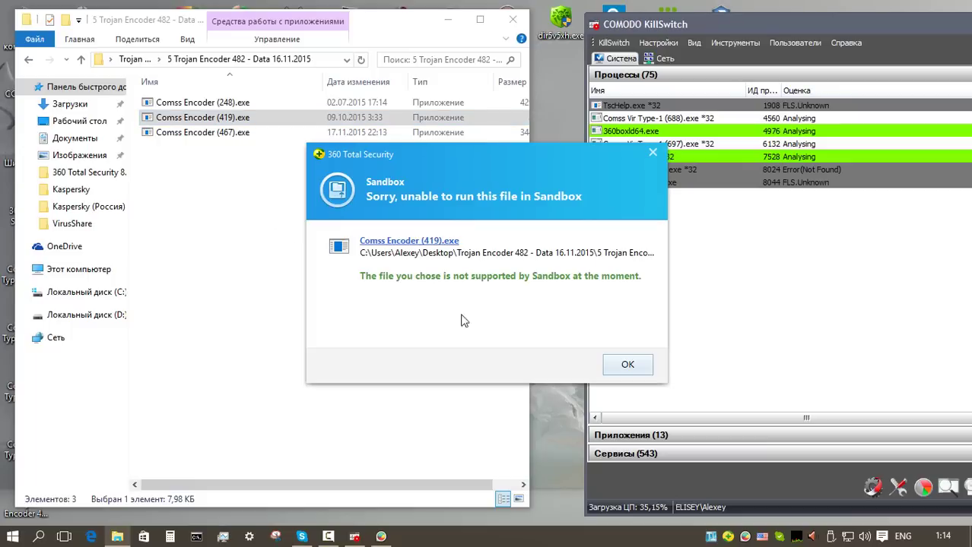
pyautogui.click(627, 365)
pyautogui.rightClick(228, 134)
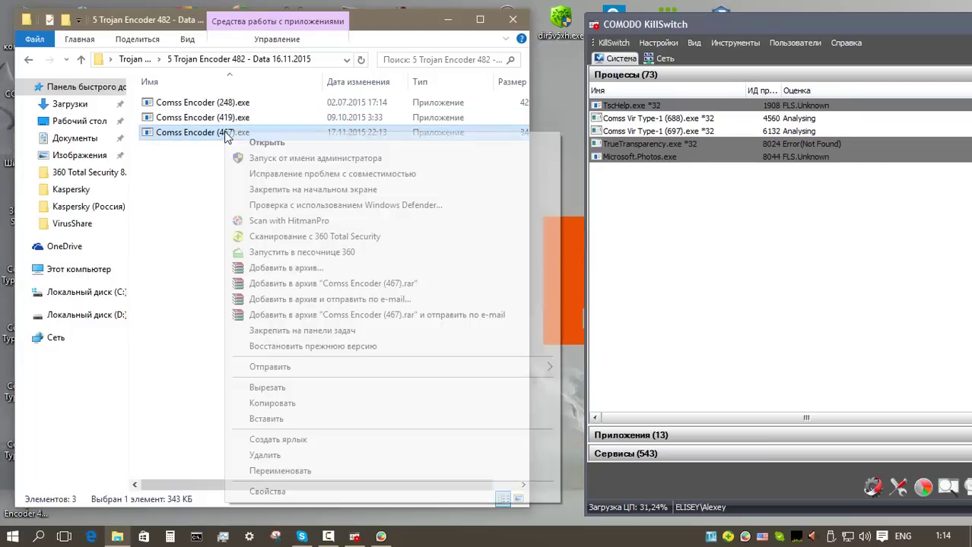
pyautogui.click(277, 253)
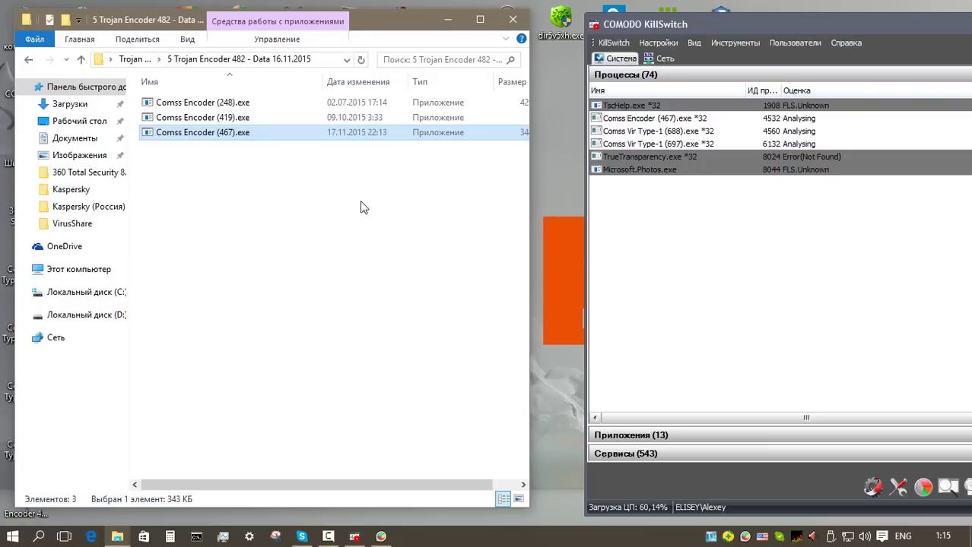
# Step: Delete all three encoder executables in the 5 Trojan Encoder 482 folder, retrying the deletion of the file in use
pyautogui.moveTo(339, 224); pyautogui.dragTo(222, 99)
pyautogui.press('Delete')
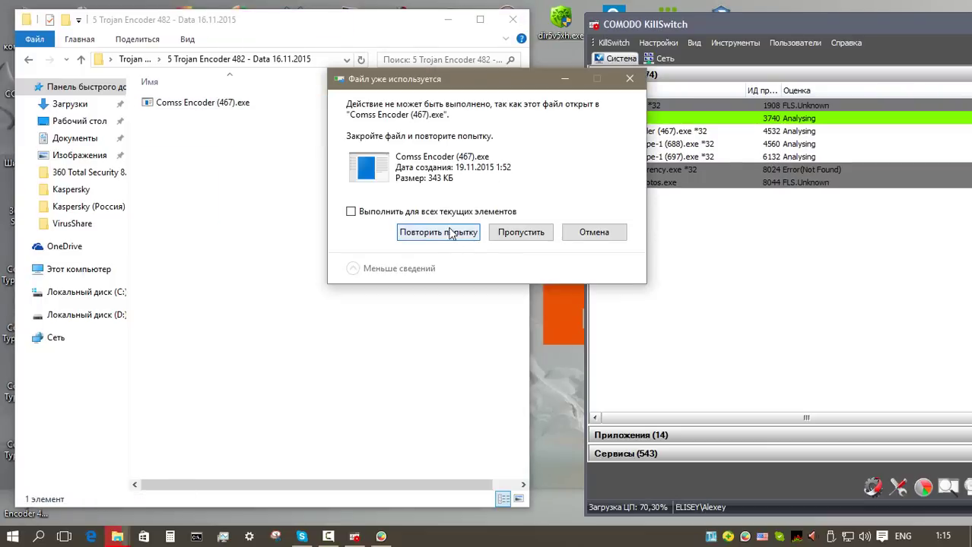
pyautogui.click(426, 227)
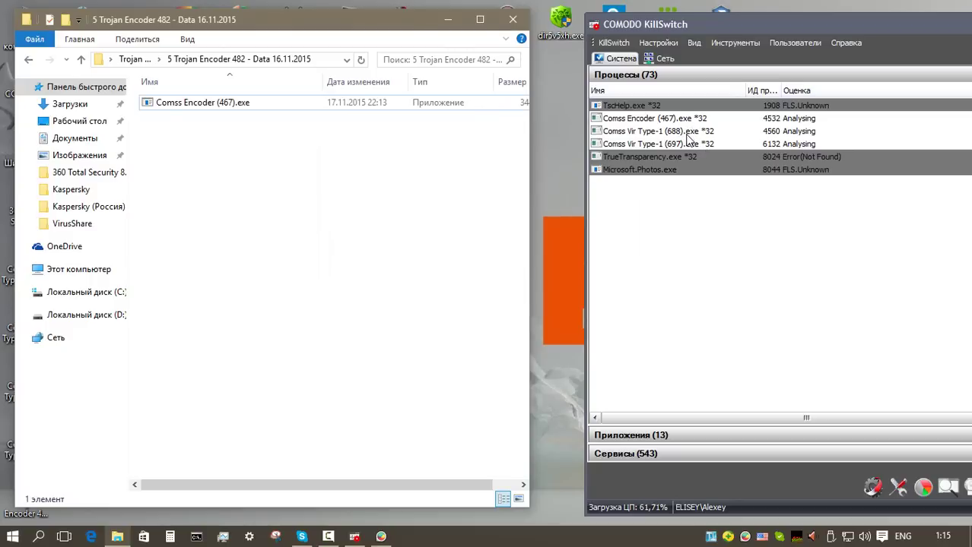
# Step: Check the version and About information of the TrueTransparency utility running in the background
pyautogui.click(710, 537)
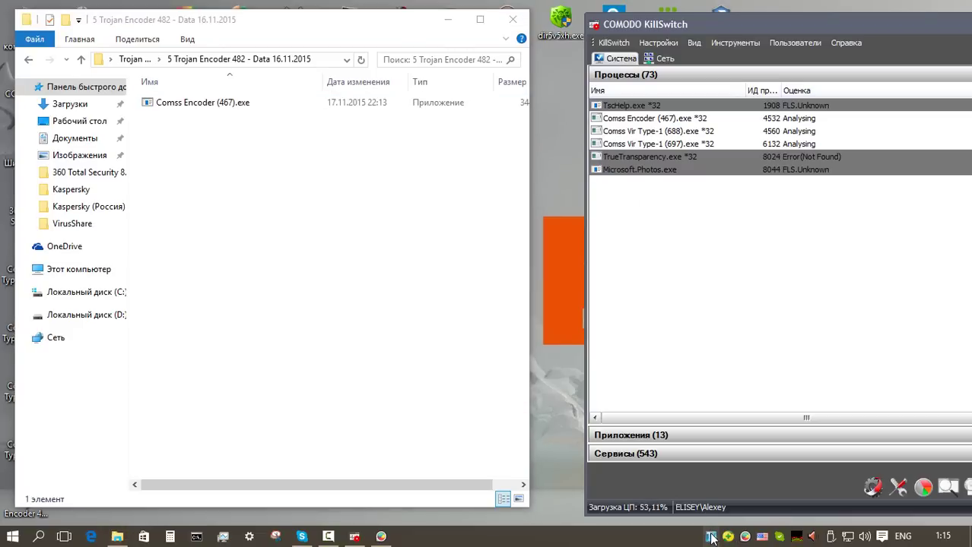
pyautogui.rightClick(710, 537)
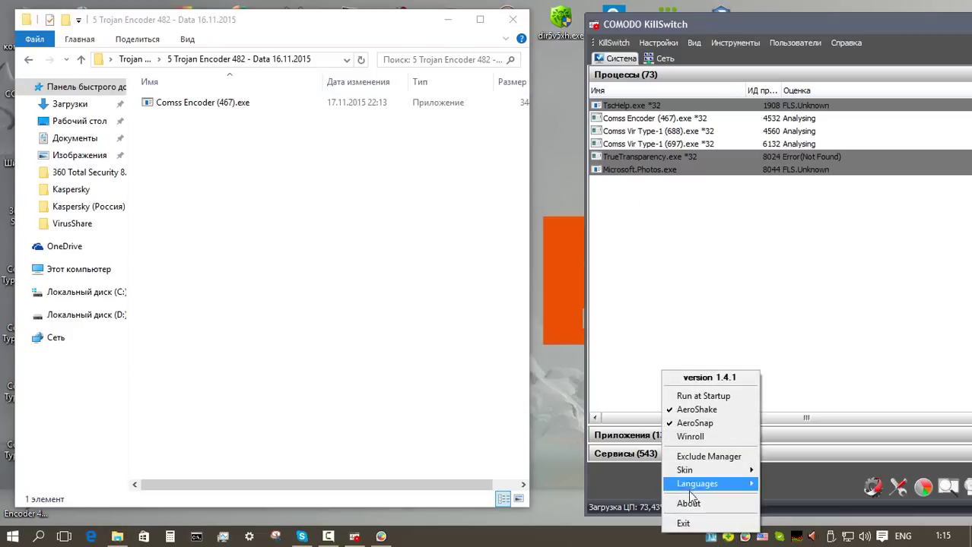
pyautogui.click(688, 503)
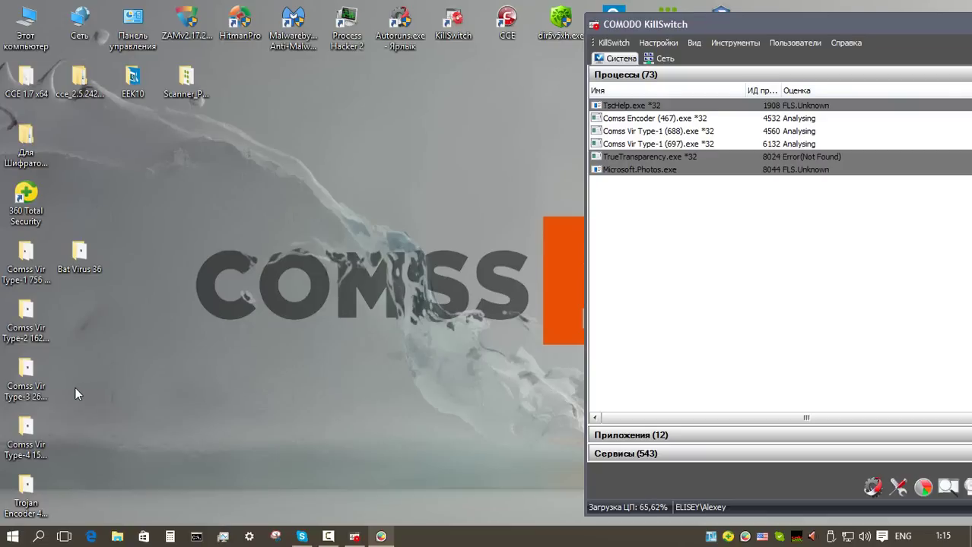
# Step: Open the Comss Vir Type-3 2676 sample folder from the desktop and its 366 Comss Vir Type-3 subfolder
pyautogui.click(29, 380)
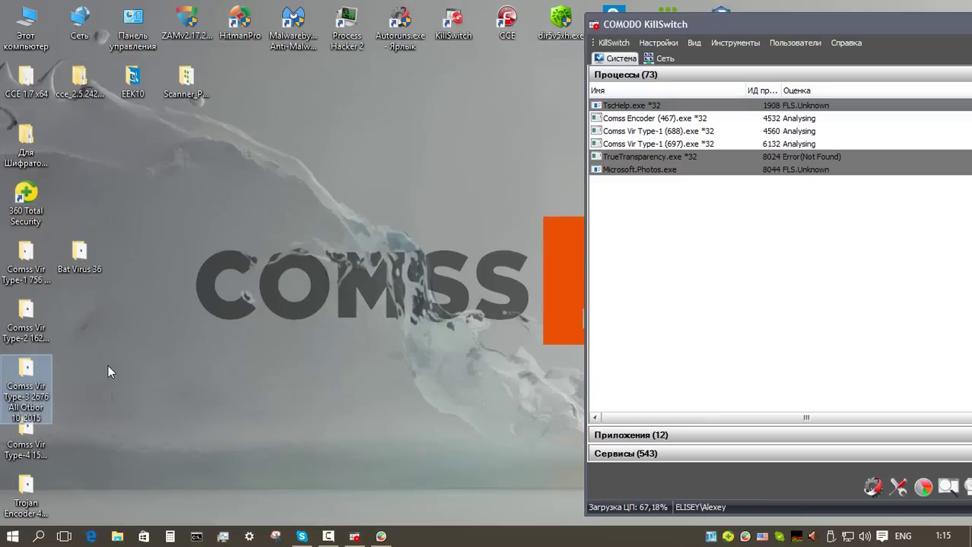
pyautogui.doubleClick(26, 380)
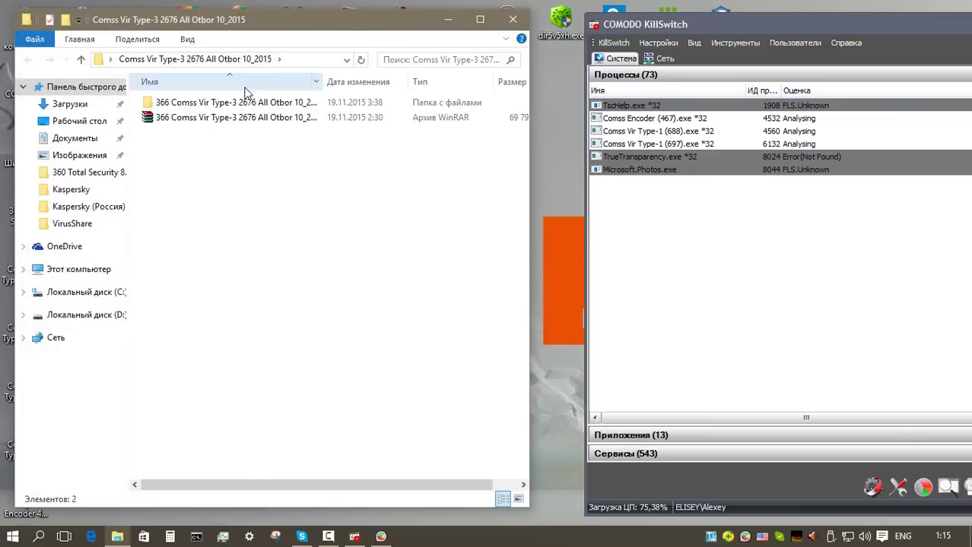
pyautogui.doubleClick(228, 102)
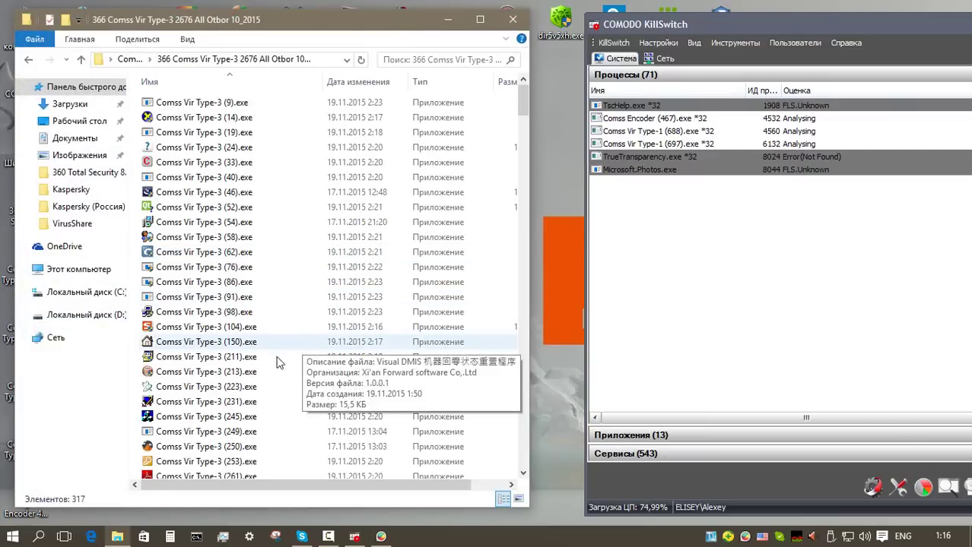
# Step: Run Comss Vir Type-3 (223).exe and Comss Vir Type-3 (534).exe in the 360 sandbox
pyautogui.rightClick(262, 385)
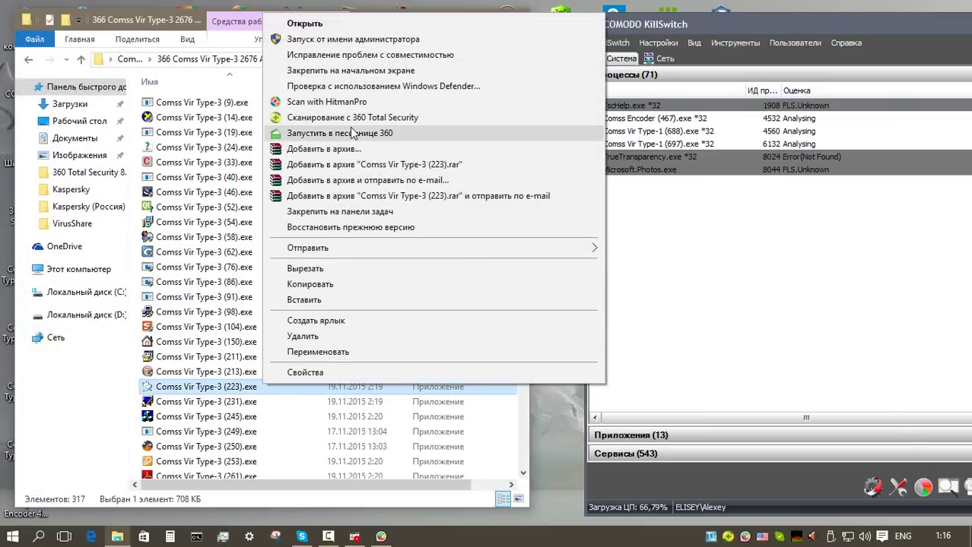
pyautogui.click(354, 134)
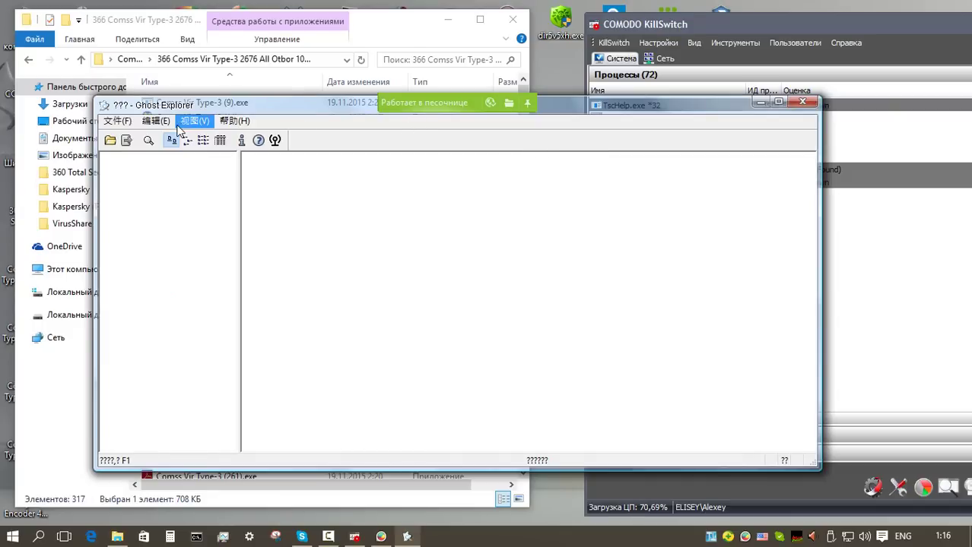
pyautogui.click(234, 120)
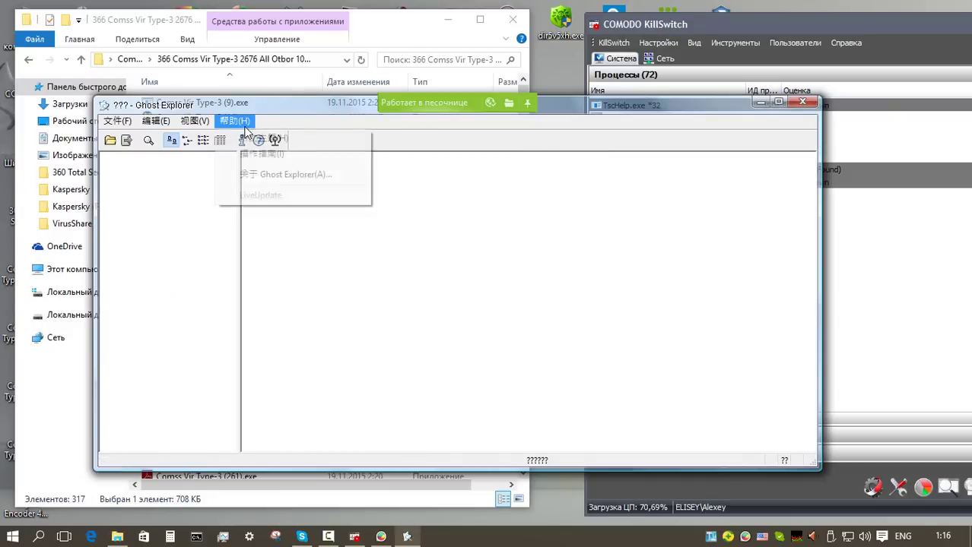
pyautogui.rightClick(253, 261)
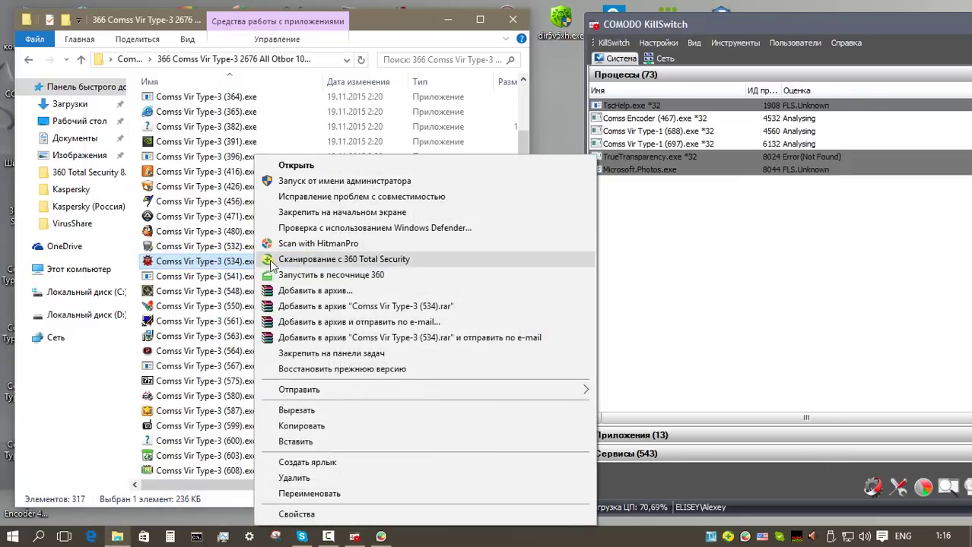
pyautogui.click(306, 280)
# Step: Run Comss Vir Type-3 (696).exe in the 360 sandbox and close the volume mixer window it launches
pyautogui.scroll(-8, 306, 275)
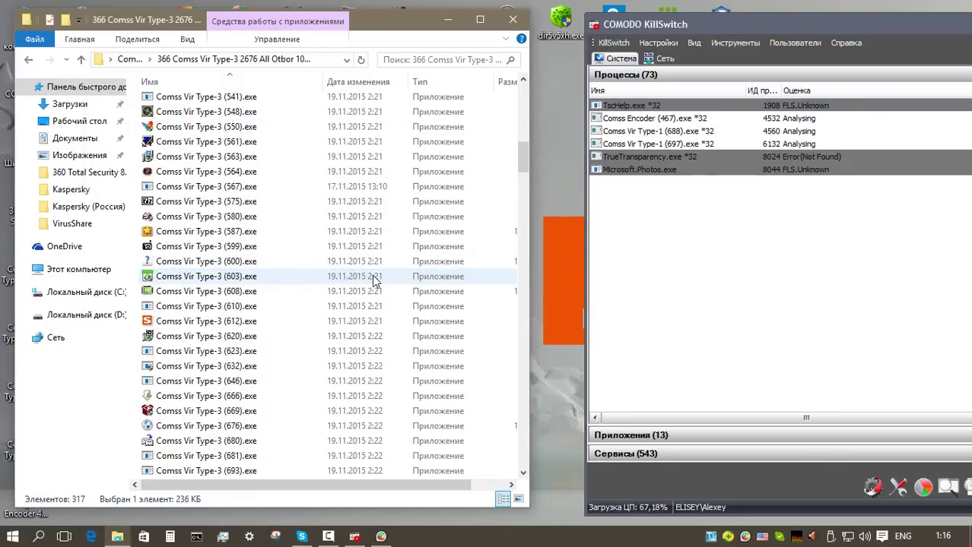
pyautogui.rightClick(297, 306)
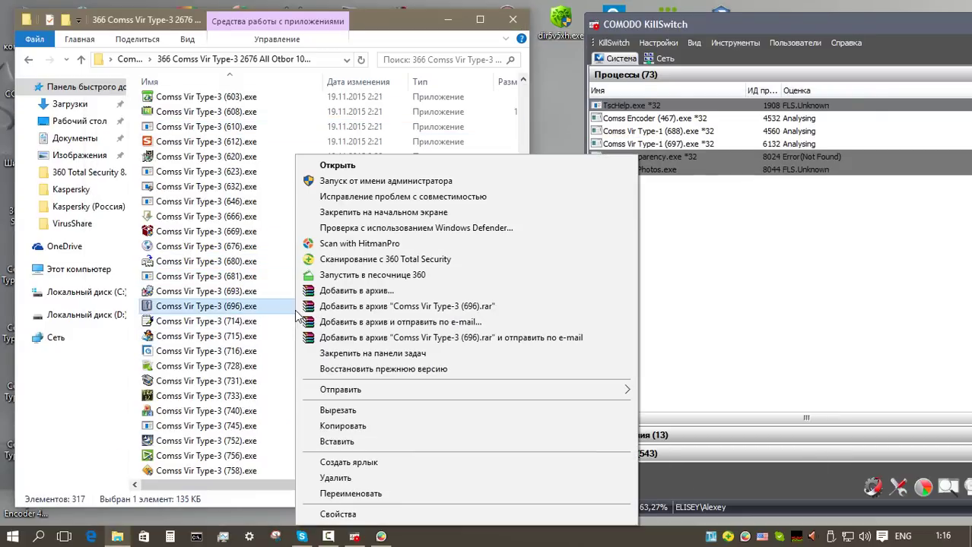
pyautogui.click(354, 278)
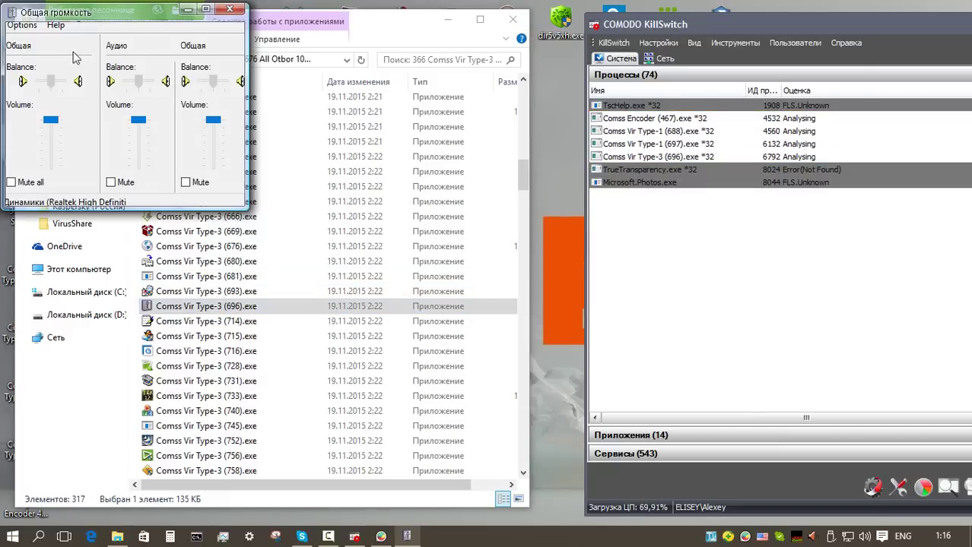
pyautogui.click(229, 9)
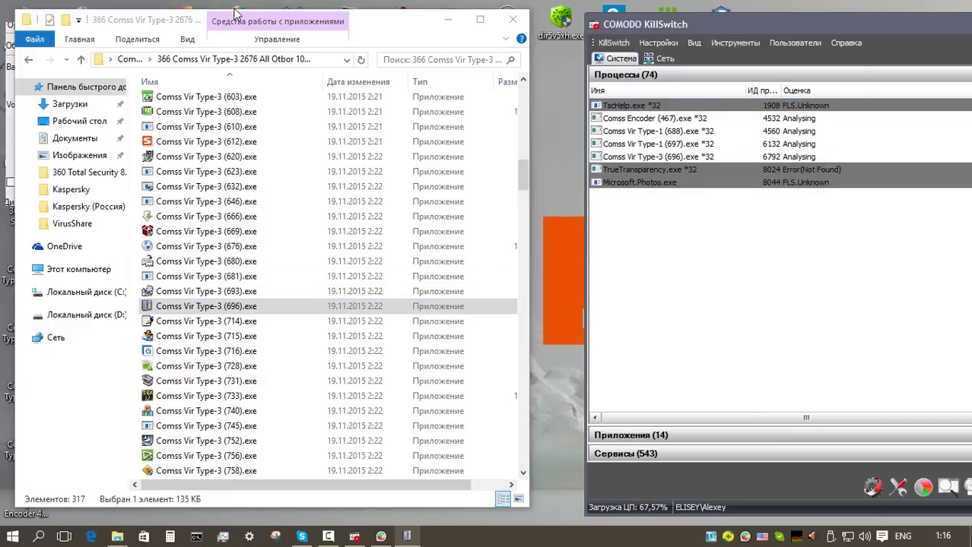
# Step: Run Comss Vir Type-3 (885).exe and Comss Vir Type-3 (1183).exe in the 360 sandbox
pyautogui.scroll(-8, 304, 365)
pyautogui.rightClick(270, 391)
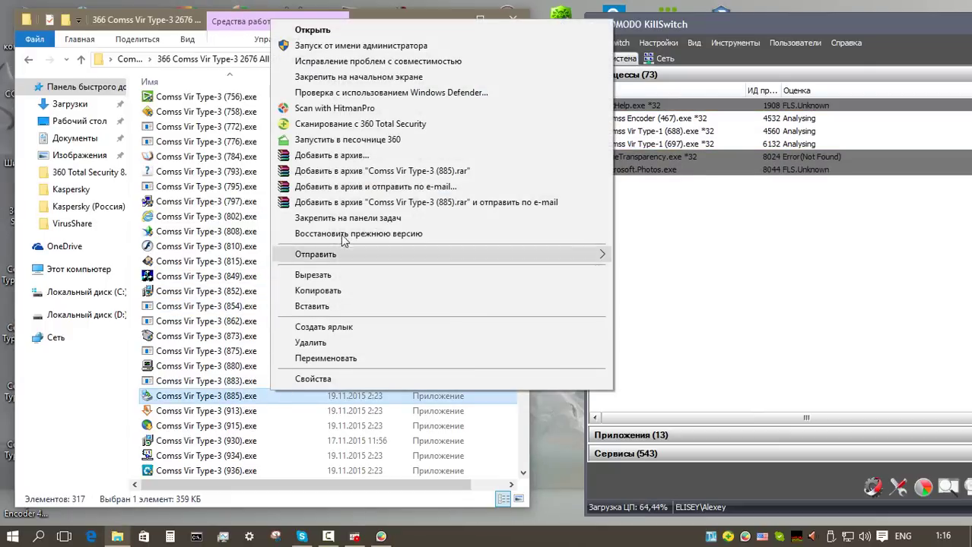
pyautogui.click(348, 139)
pyautogui.scroll(-4, 390, 260)
pyautogui.scroll(-5, 350, 319)
pyautogui.rightClick(313, 384)
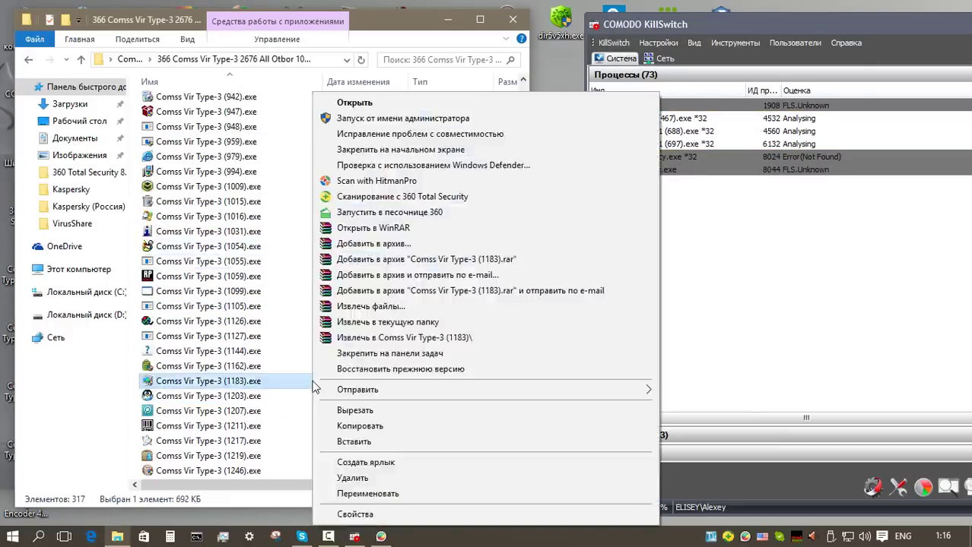
pyautogui.click(390, 217)
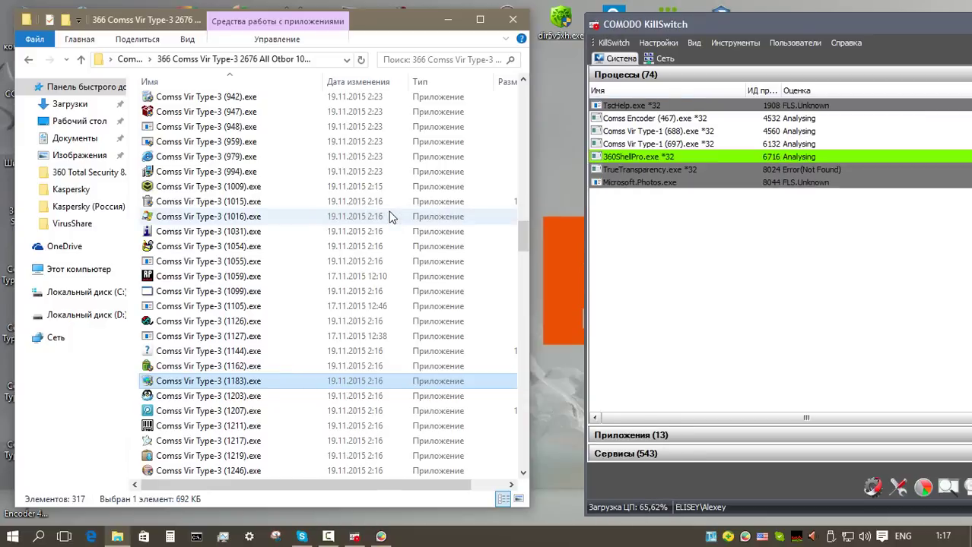
# Step: Run Comss Vir Type-3 (1394).exe in the 360 sandbox and dismiss its extraction error
pyautogui.scroll(-8, 395, 232)
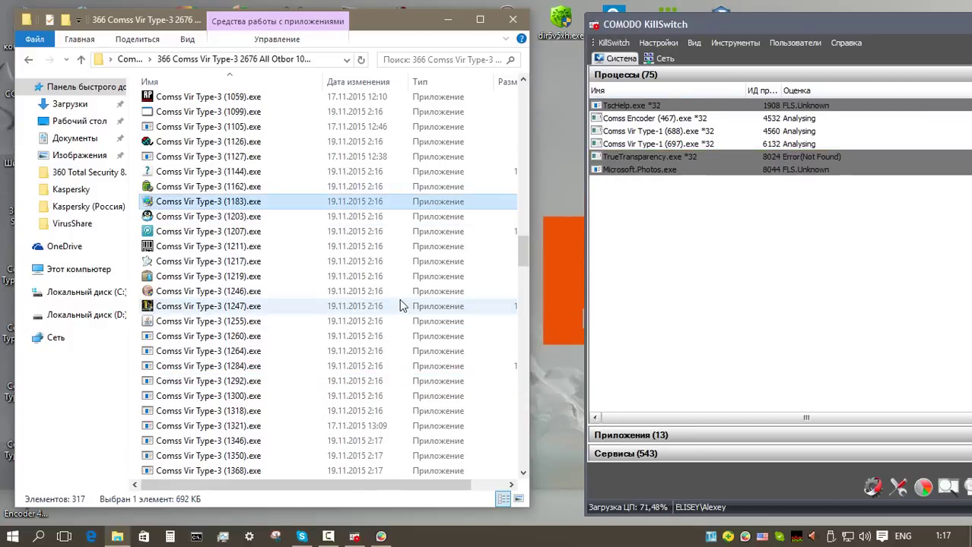
pyautogui.rightClick(366, 366)
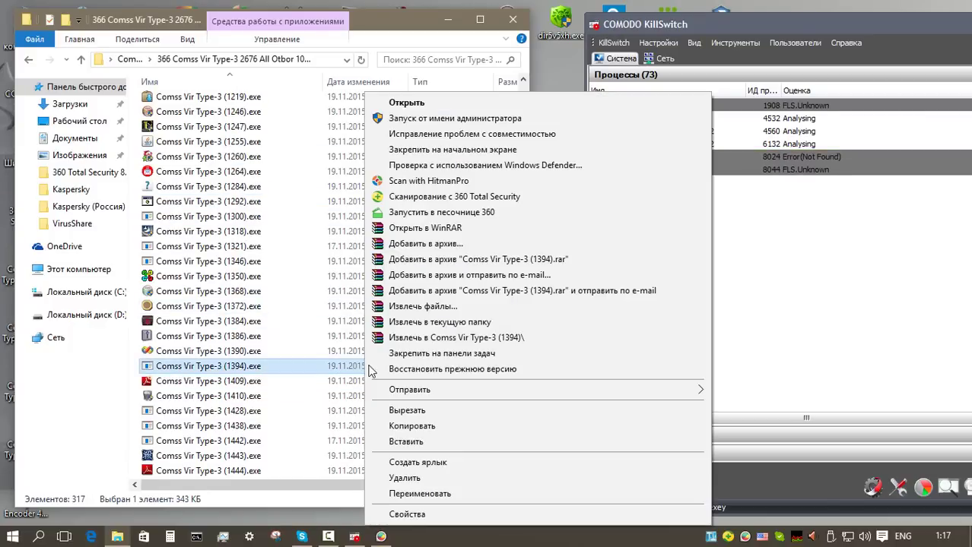
pyautogui.click(444, 212)
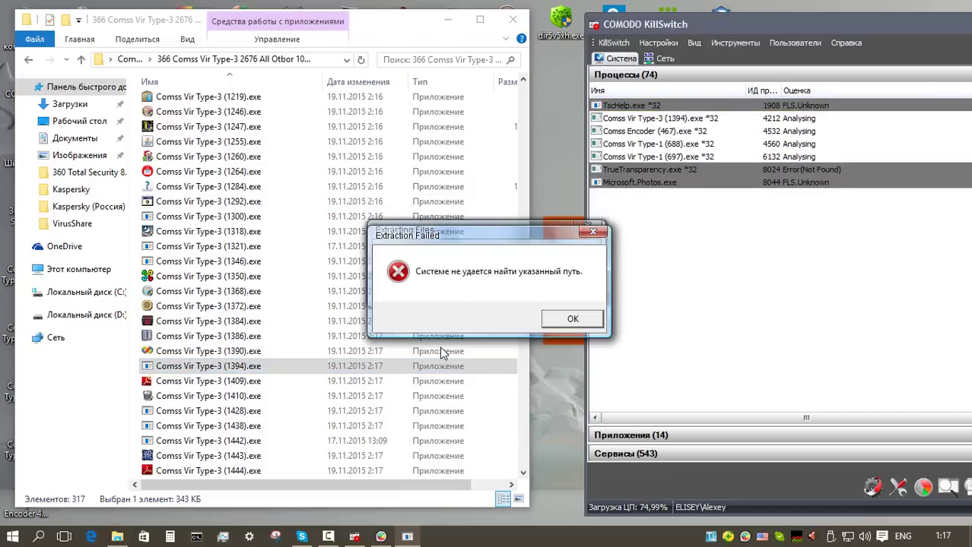
pyautogui.click(556, 319)
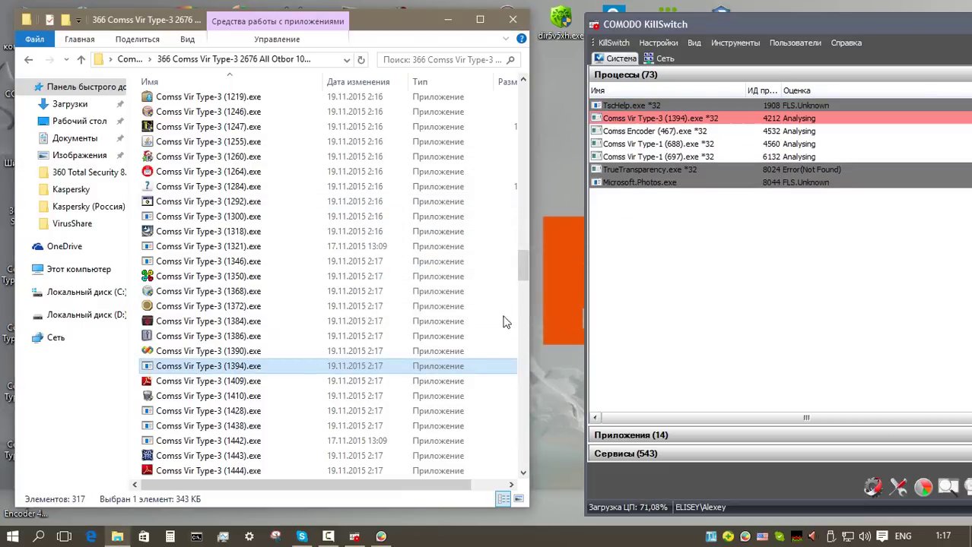
# Step: Open the image Comss Vir Type-3 (1517).jpg in the 360 sandbox and close the photo viewer
pyautogui.scroll(-4, 435, 321)
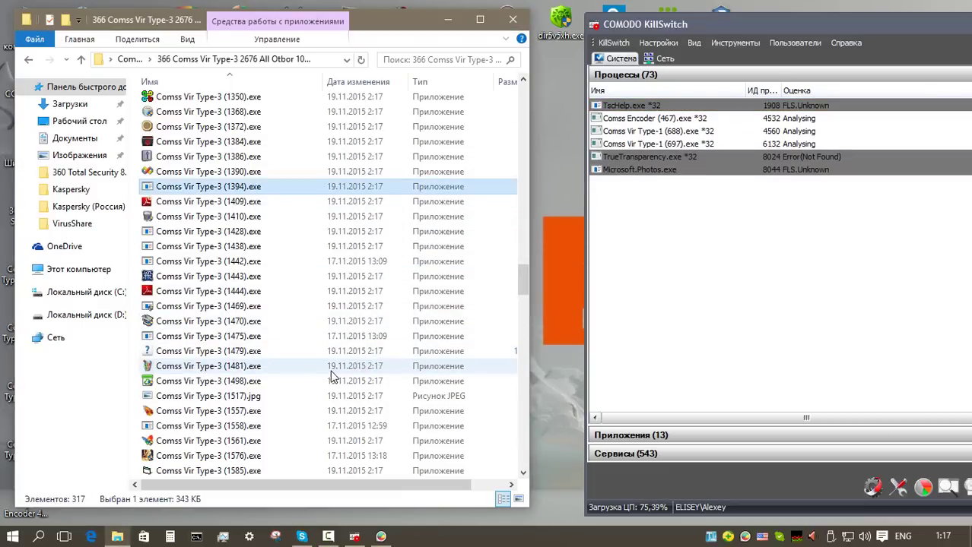
pyautogui.rightClick(315, 396)
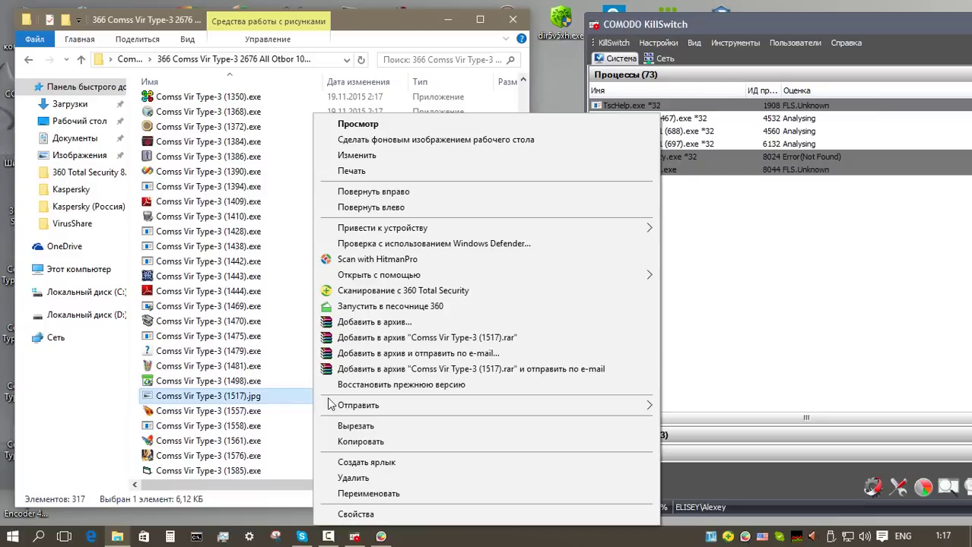
pyautogui.click(390, 306)
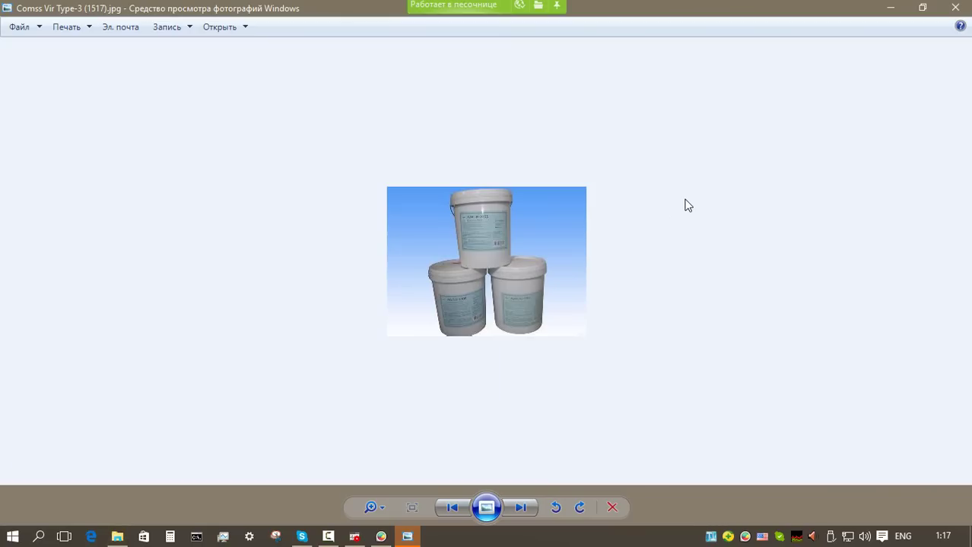
pyautogui.hotkey('alt', 'F4')
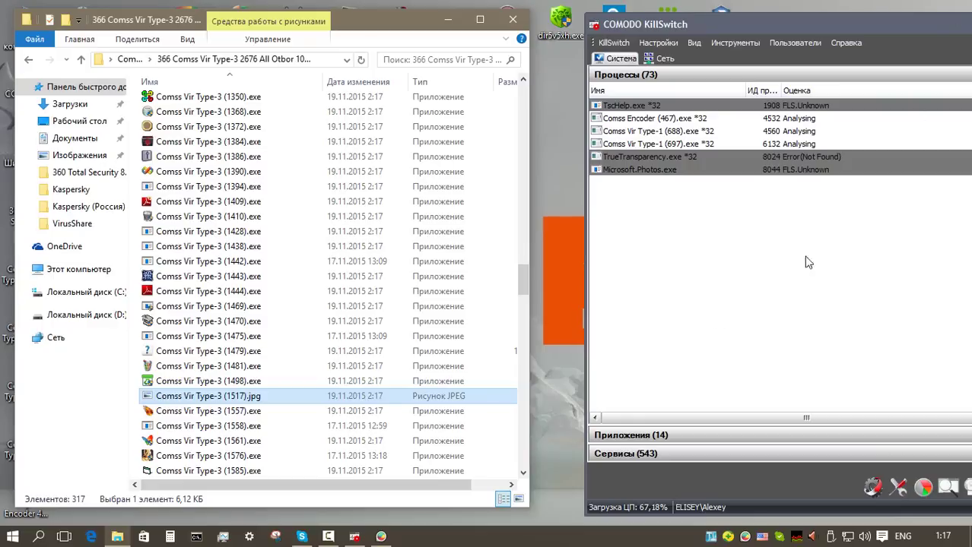
# Step: Run Comss Vir Type-3 (1714).exe and Comss Vir Type-3 (1831).exe in the 360 sandbox
pyautogui.scroll(-5, 455, 319)
pyautogui.rightClick(315, 399)
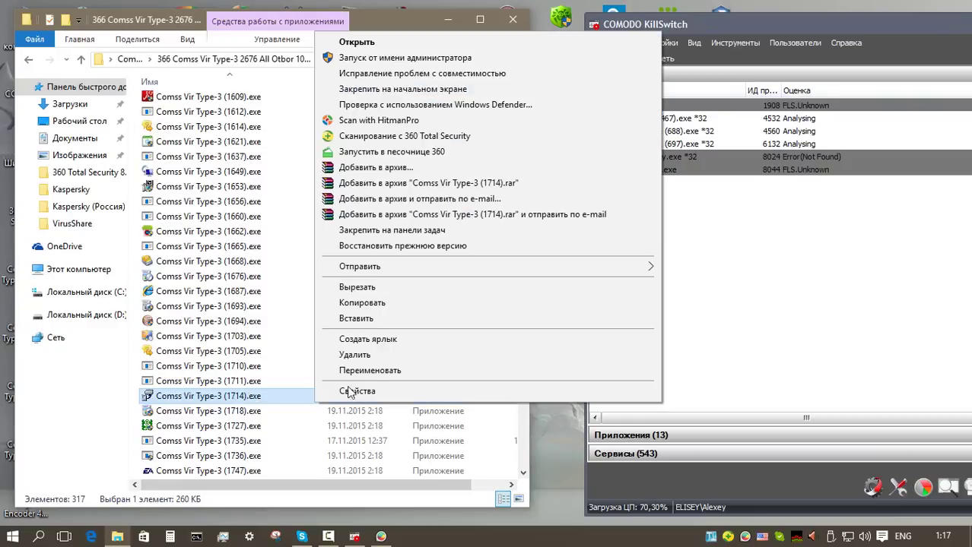
pyautogui.click(418, 152)
pyautogui.scroll(-6, 428, 220)
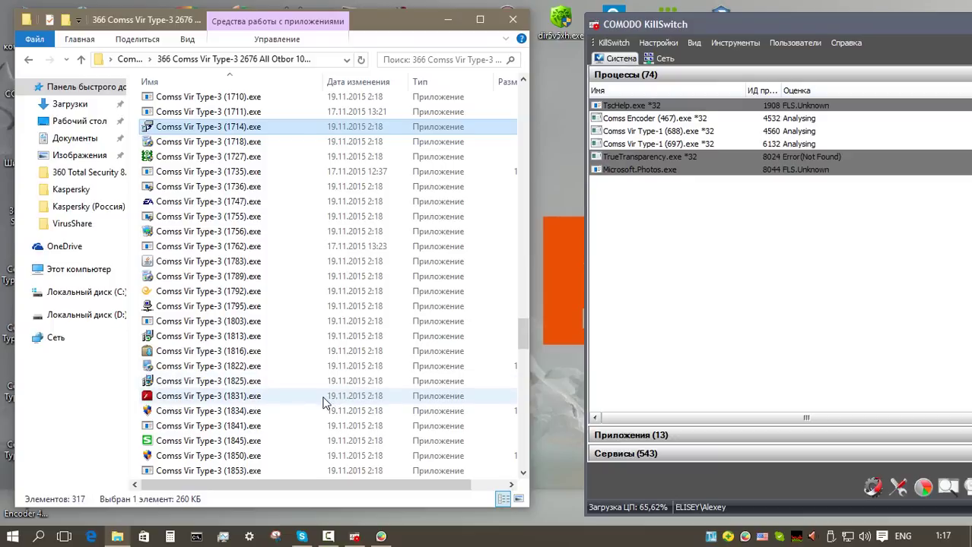
pyautogui.rightClick(319, 398)
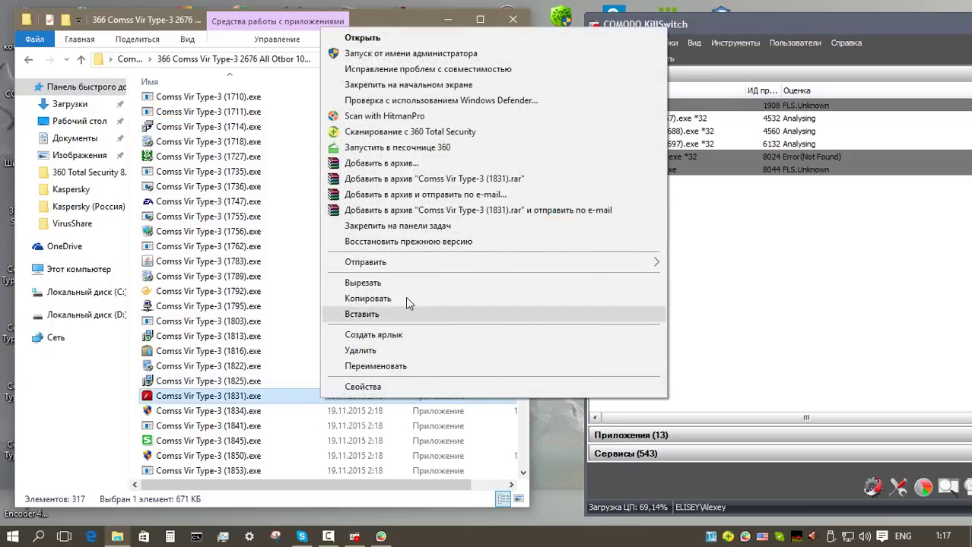
pyautogui.click(405, 148)
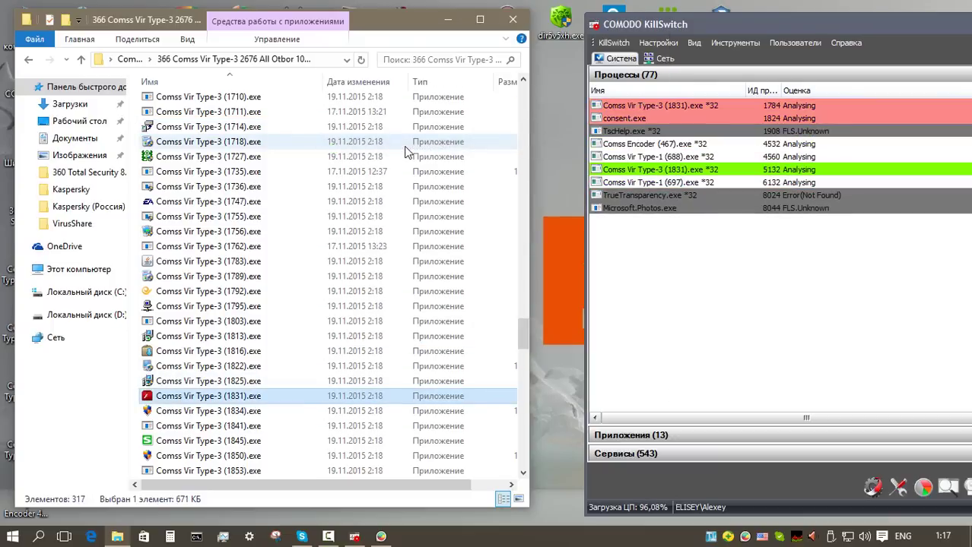
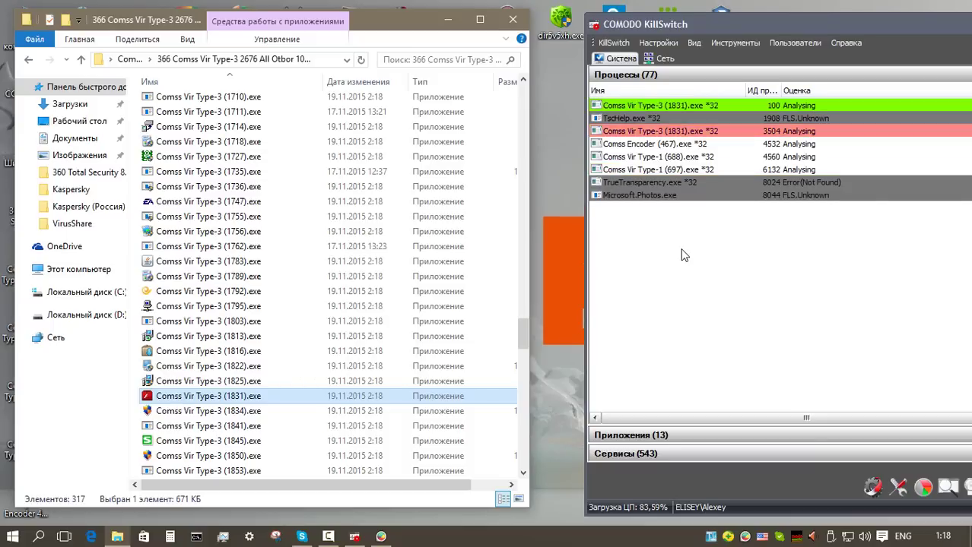
# Step: Run Comss Vir Type-3 (1850).exe in the 360 sandbox and dismiss its installer integrity error
pyautogui.click(243, 456)
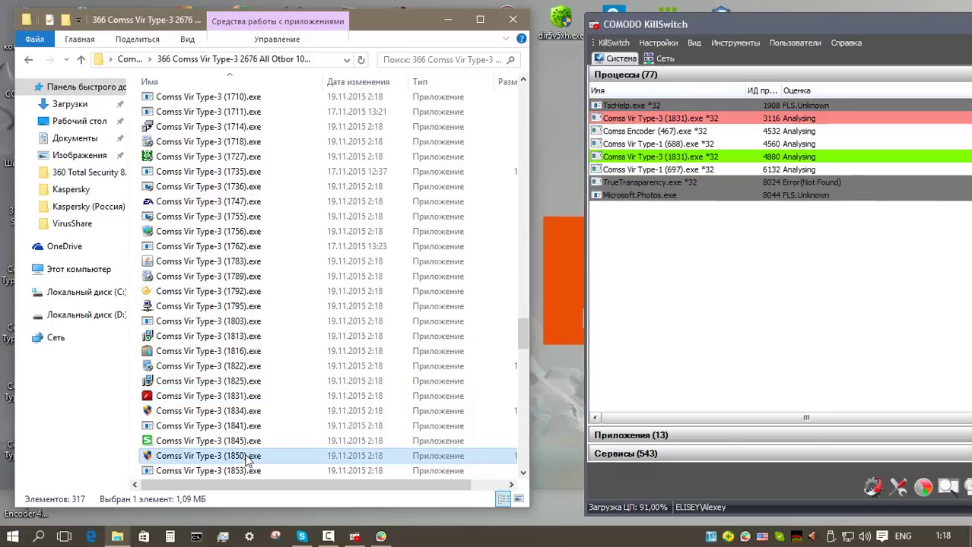
pyautogui.rightClick(244, 457)
pyautogui.click(327, 205)
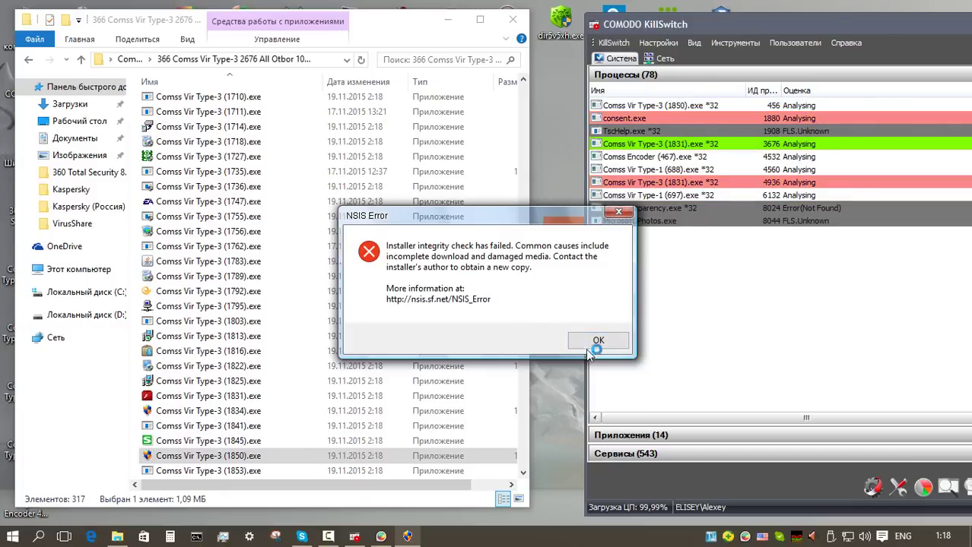
pyautogui.click(598, 340)
# Step: Run Comss Vir Type-3 (2121).exe in the 360 sandbox and close the crashed player program
pyautogui.scroll(-15, 380, 289)
pyautogui.click(289, 297)
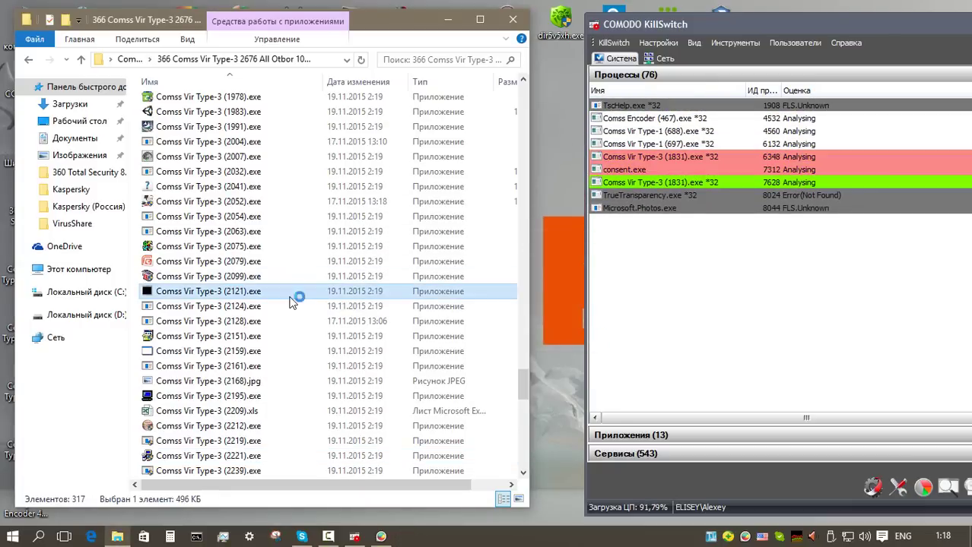
pyautogui.rightClick(292, 301)
pyautogui.click(325, 400)
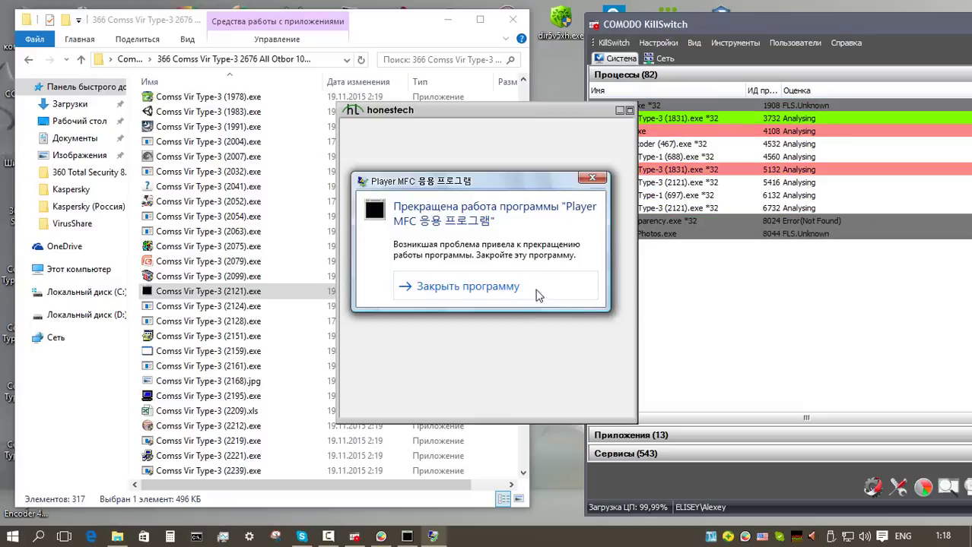
pyautogui.click(510, 287)
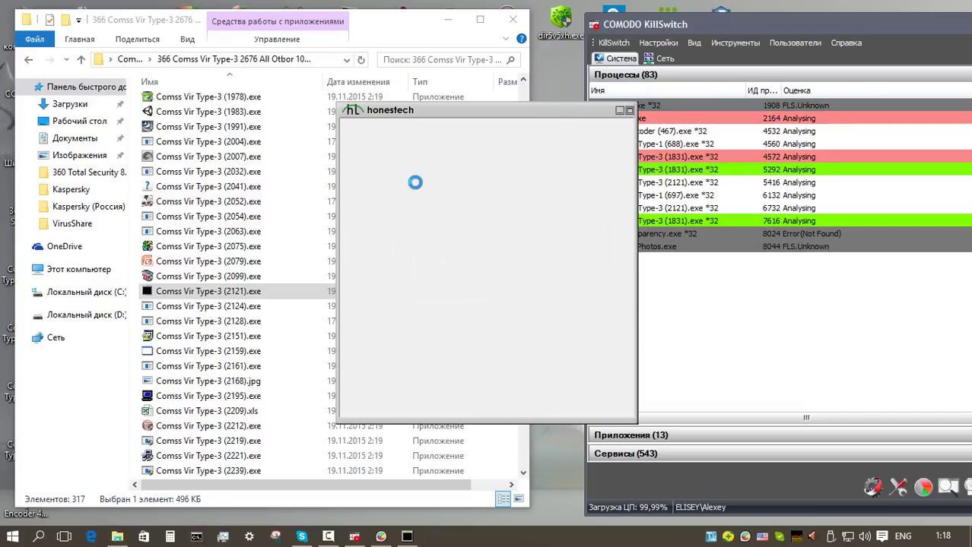
# Step: Run Comss Vir Type-3 (2266).exe in the 360 sandbox
pyautogui.scroll(-3, 426, 357)
pyautogui.rightClick(365, 394)
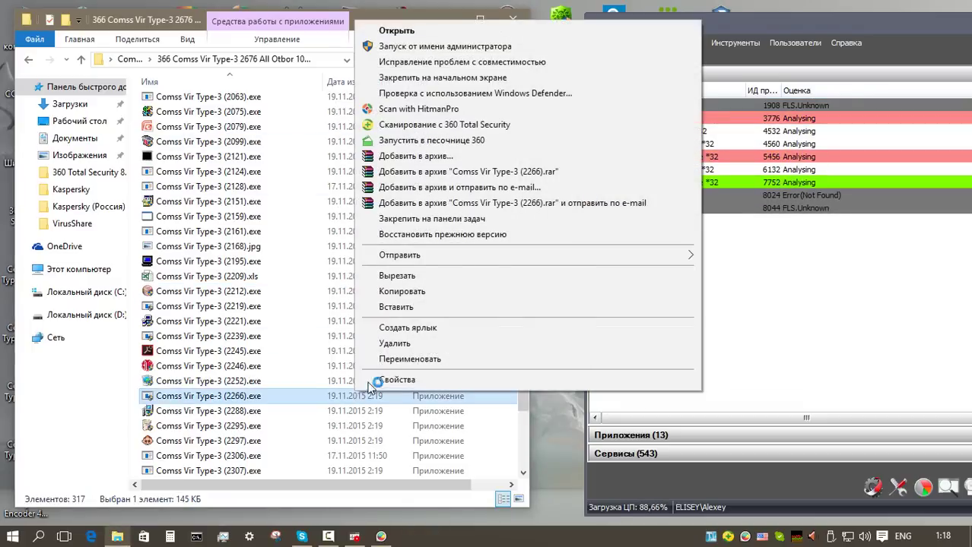
pyautogui.click(415, 140)
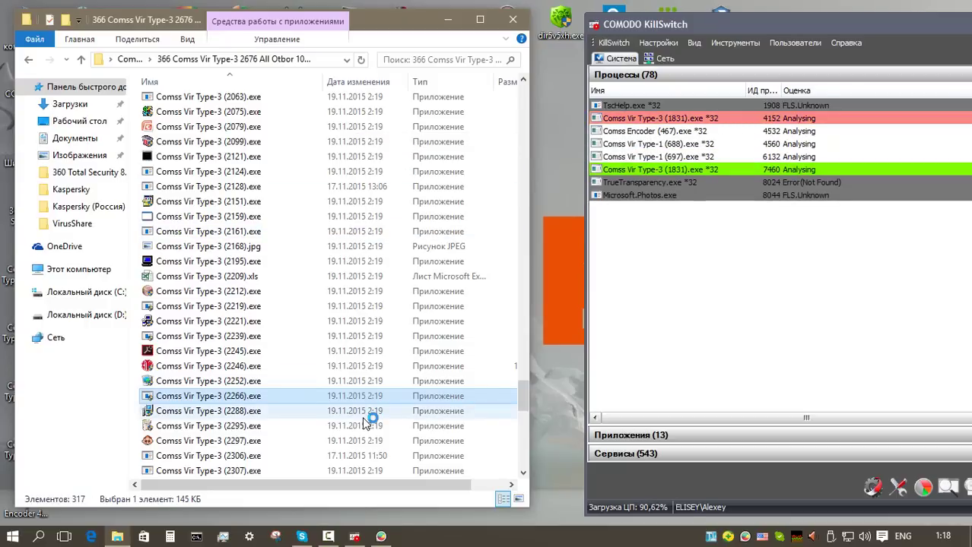
# Step: Run Comss Vir Type-3 (2631).exe in the 360 sandbox and apply the default Combined Community Codec Pack settings
pyautogui.scroll(-10, 366, 423)
pyautogui.click(308, 398)
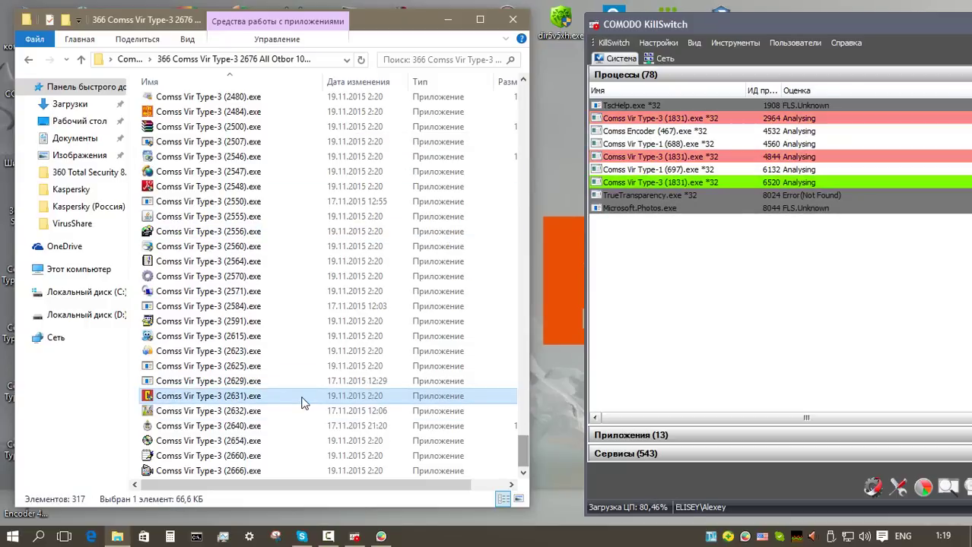
pyautogui.rightClick(304, 402)
pyautogui.click(425, 145)
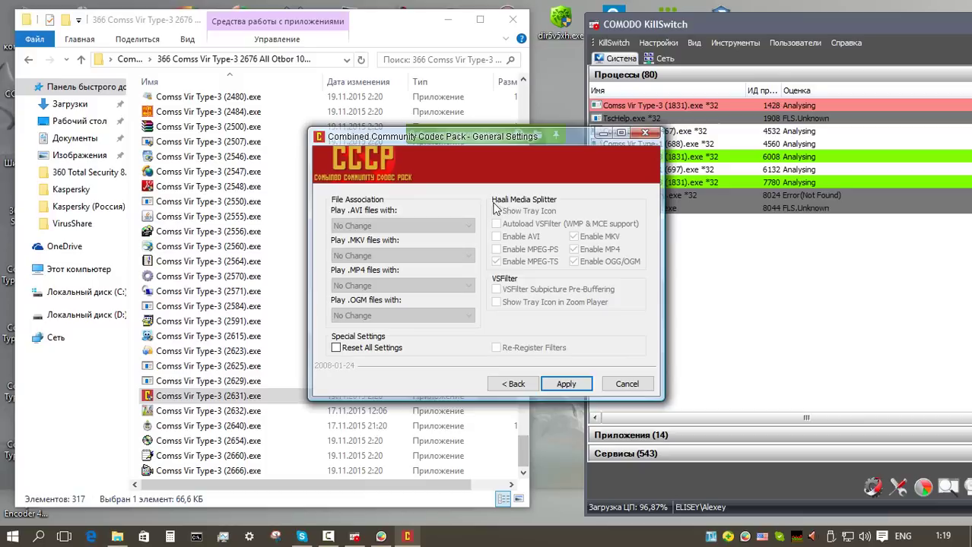
pyautogui.click(569, 385)
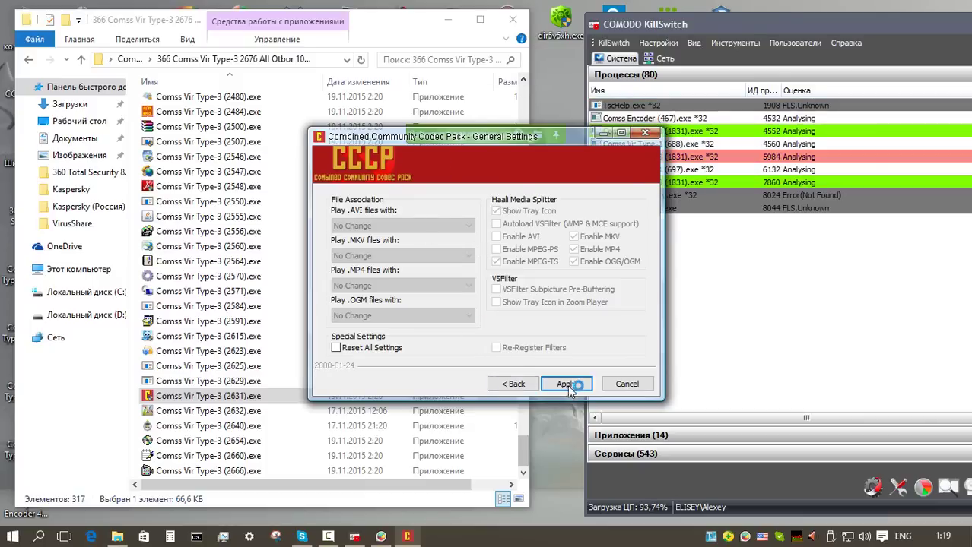
# Step: Delete all Comss Vir Type-3 samples, cancel deletion of the in-use file (1831).exe, and close the folder
pyautogui.click(479, 367)
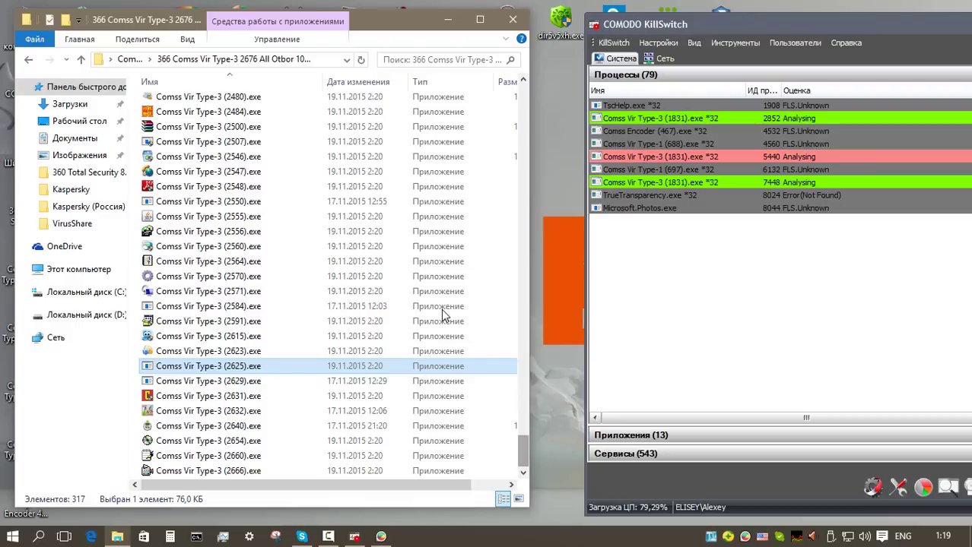
pyautogui.hotkey('ctrl', 'a')
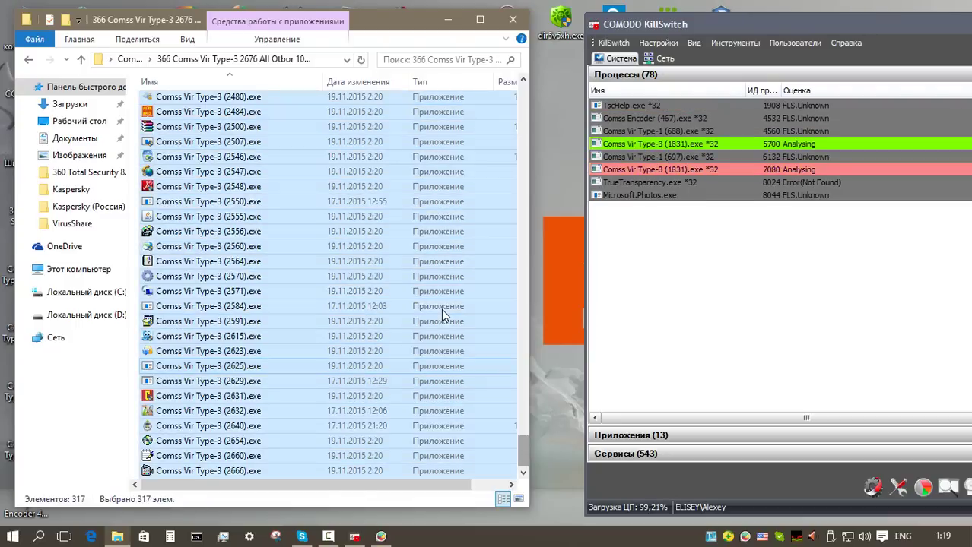
pyautogui.press('Delete')
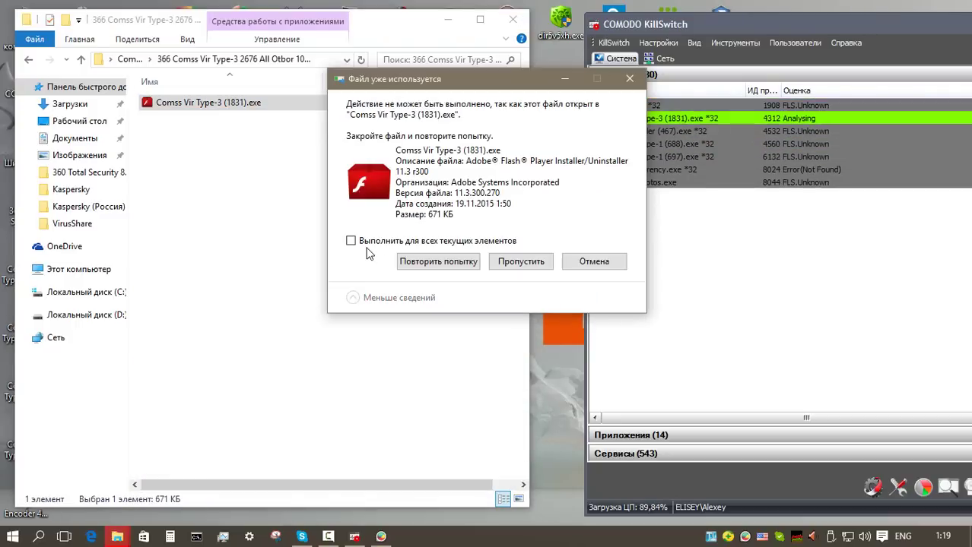
pyautogui.click(594, 261)
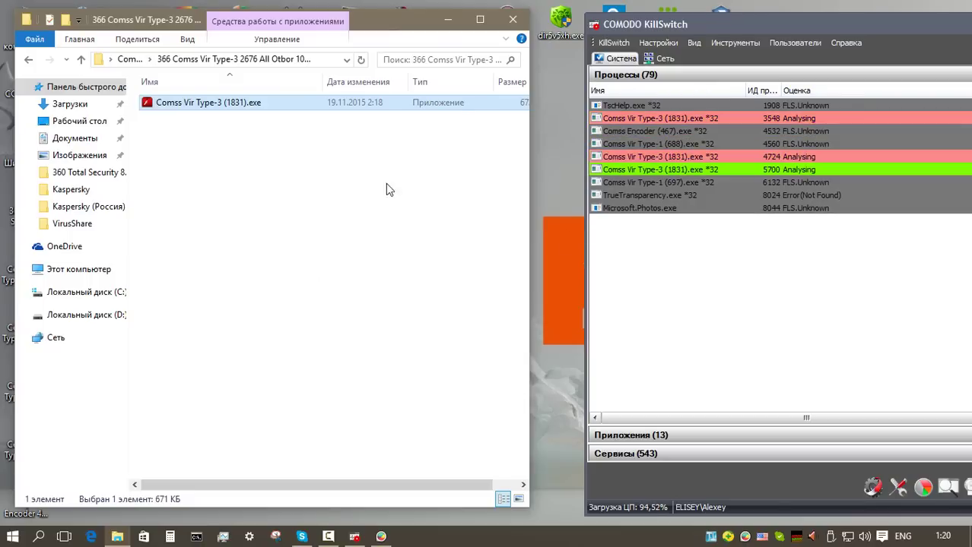
pyautogui.click(512, 19)
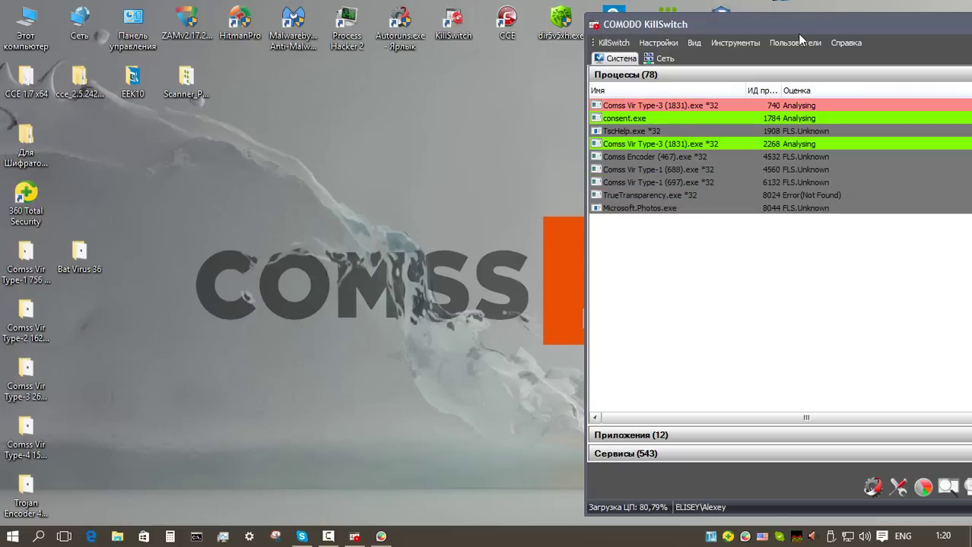
# Step: Bring KillSwitch fully into view, then stop the malware processes running in the 360 Total Security sandbox
pyautogui.moveTo(808, 31); pyautogui.dragTo(327, 29)
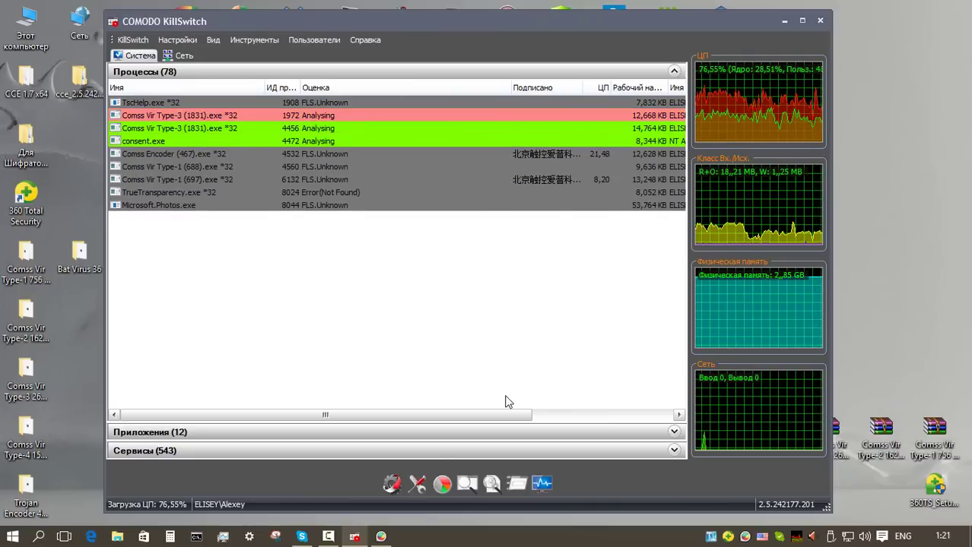
pyautogui.click(727, 538)
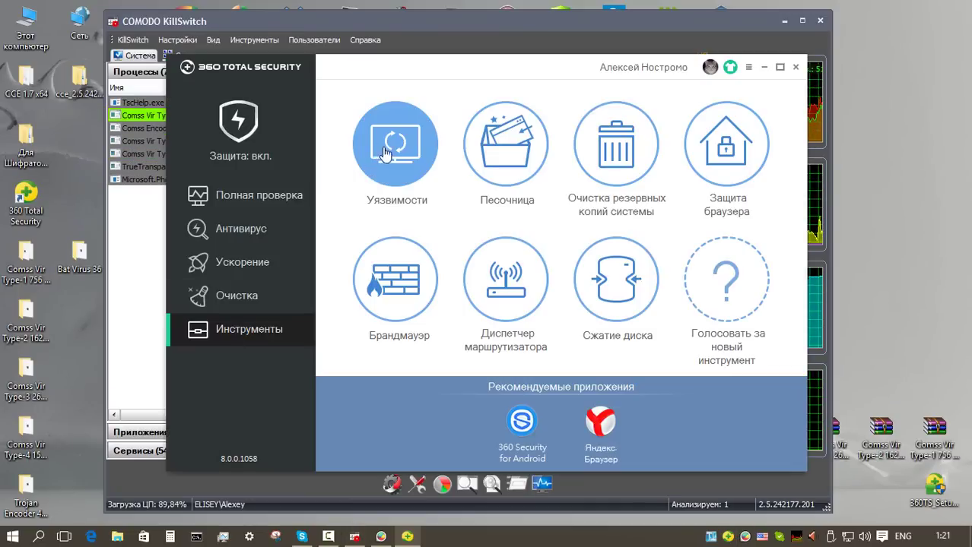
pyautogui.click(511, 149)
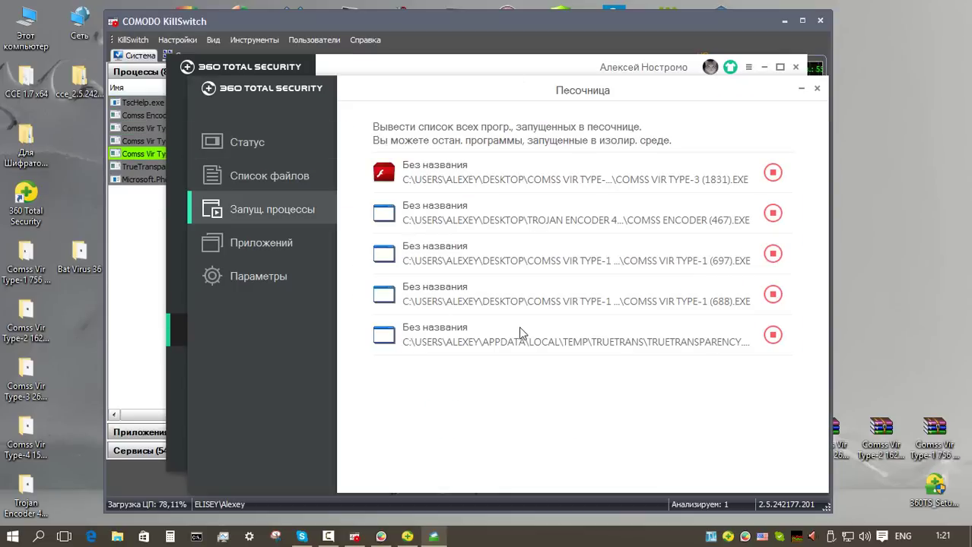
pyautogui.click(773, 173)
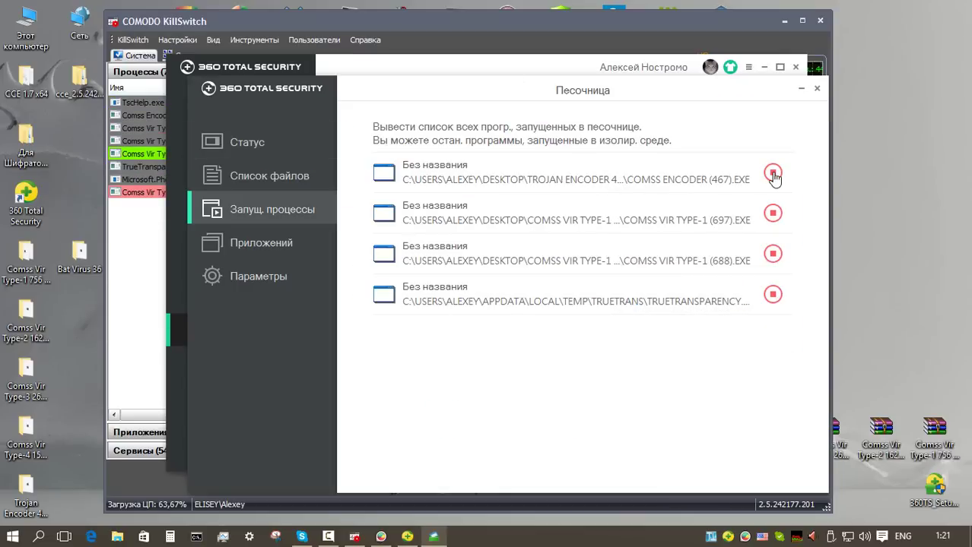
pyautogui.click(773, 173)
pyautogui.click(773, 174)
pyautogui.click(772, 173)
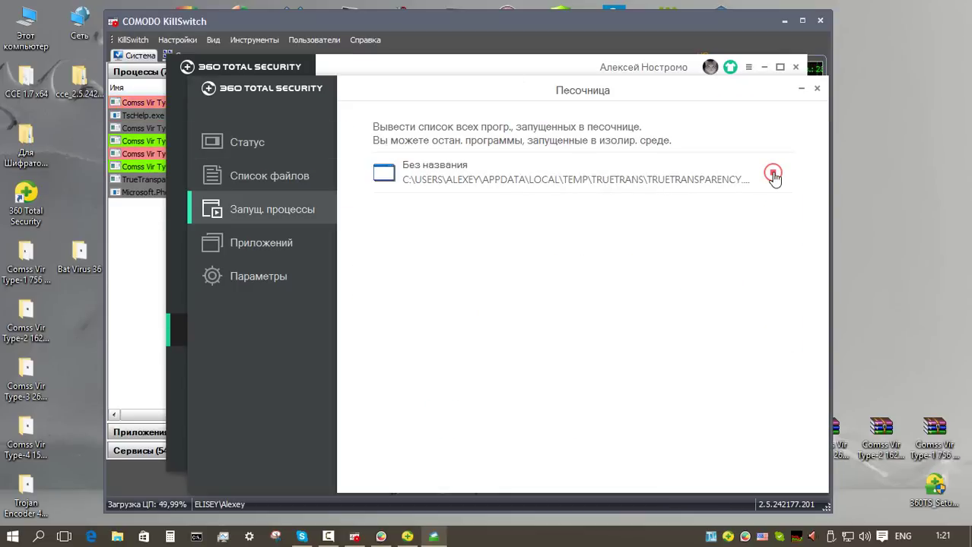
pyautogui.click(773, 173)
pyautogui.click(773, 173)
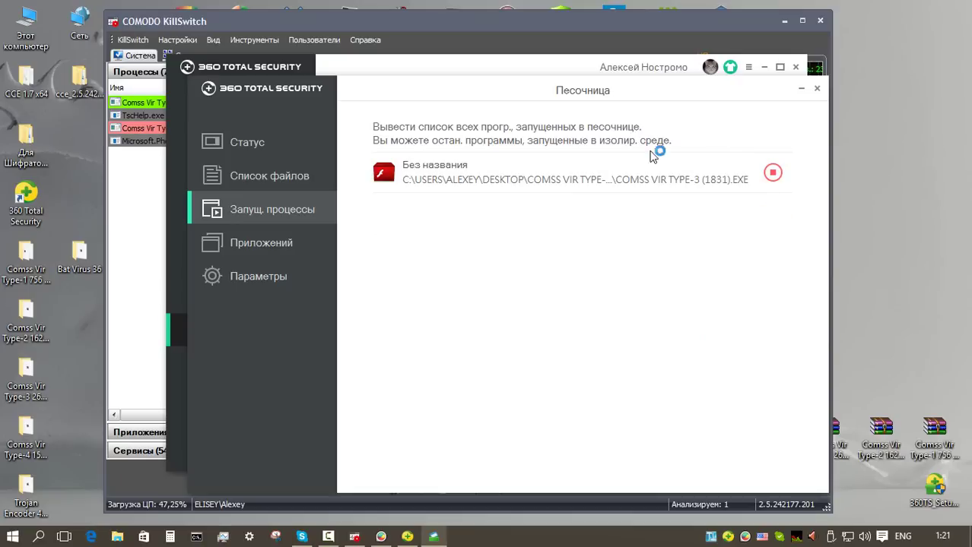
pyautogui.click(774, 174)
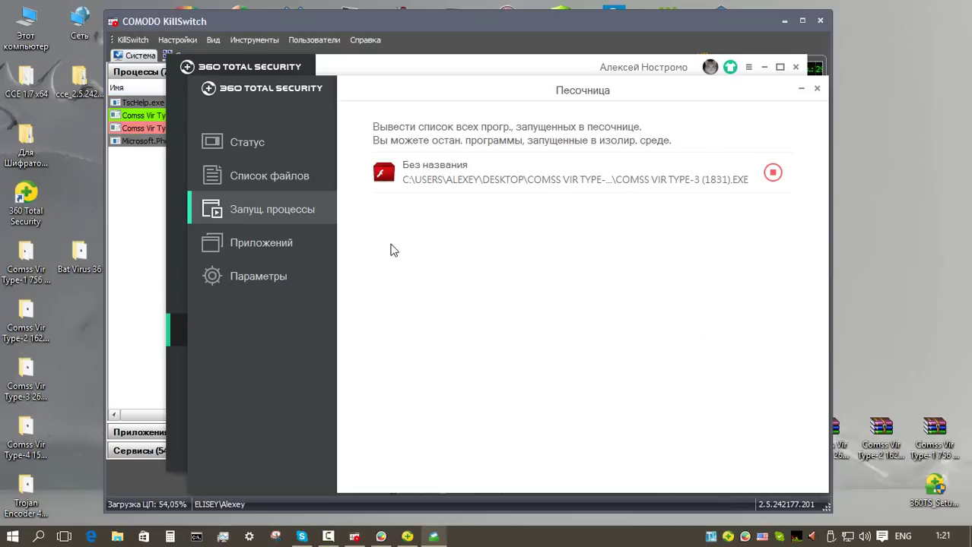
# Step: Check the document files held in the 360 sandbox and clear all sandbox contents
pyautogui.click(273, 177)
pyautogui.click(521, 123)
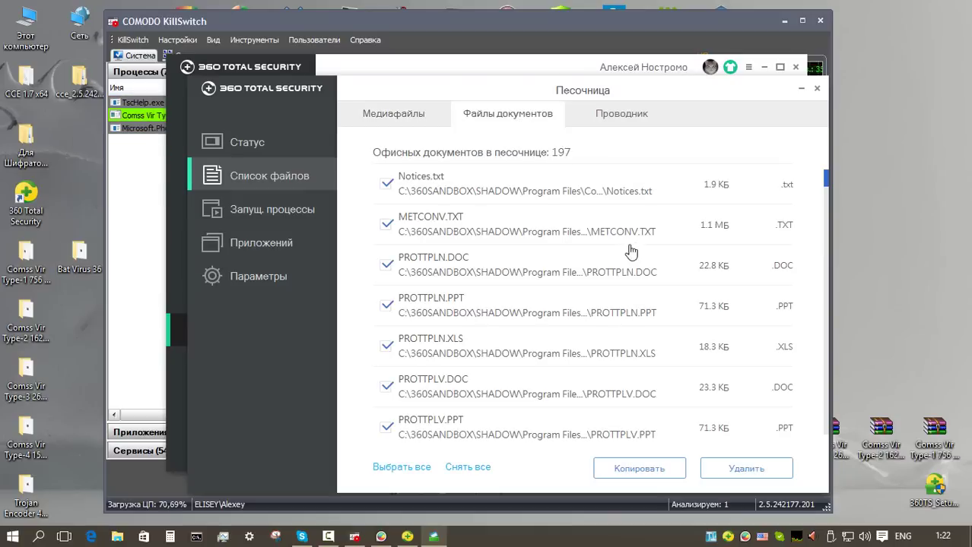
pyautogui.click(247, 142)
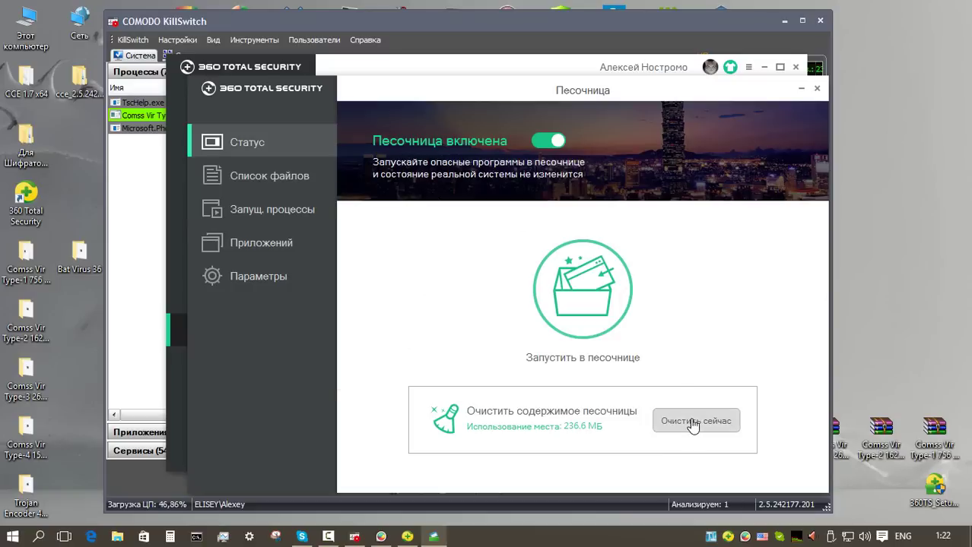
pyautogui.click(694, 421)
pyautogui.click(505, 363)
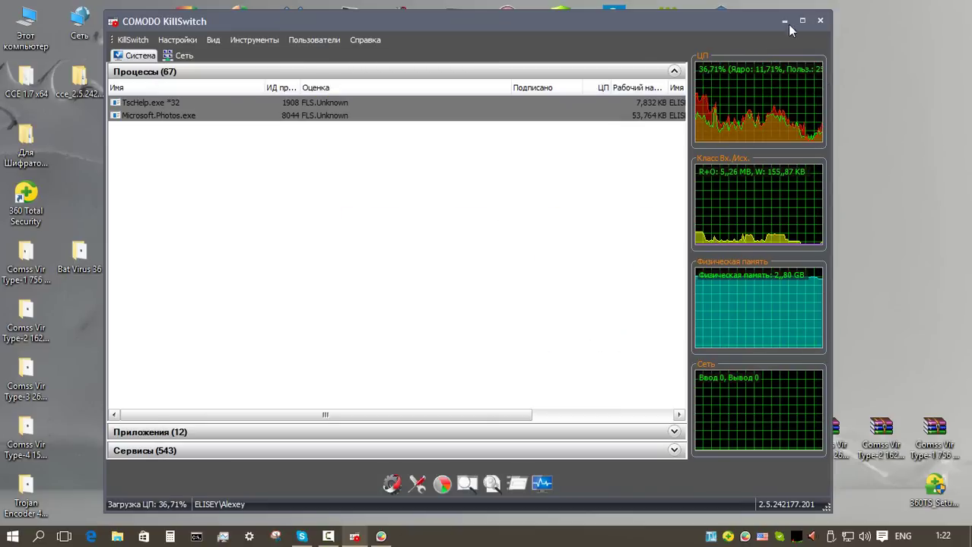
# Step: Close COMODO KillSwitch and delete both samples from the 45 Comss Vir Type-1 folder
pyautogui.click(820, 21)
pyautogui.doubleClick(26, 255)
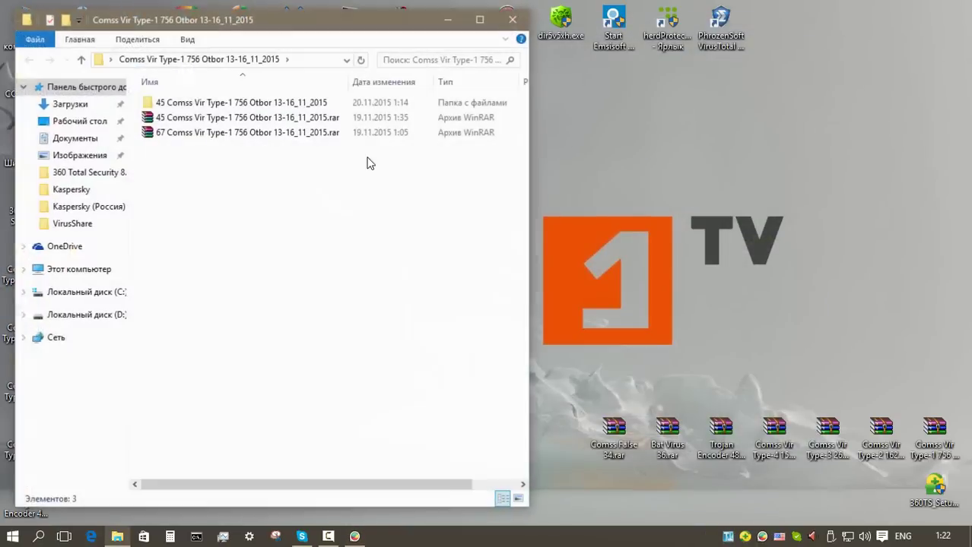
pyautogui.doubleClick(256, 101)
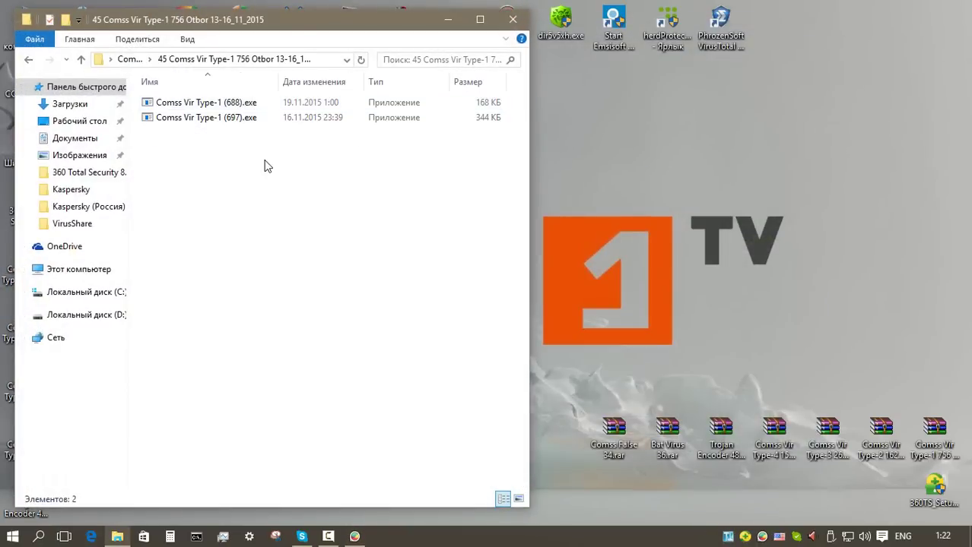
pyautogui.hotkey('ctrl', 'a')
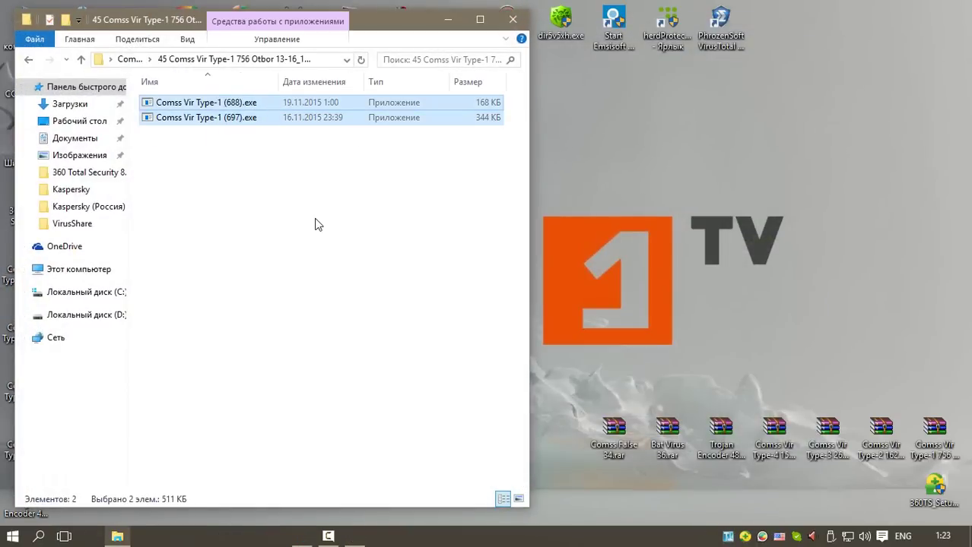
pyautogui.press('Delete')
pyautogui.click(505, 22)
# Step: Delete the remaining sample from the 366 Comss Vir Type-3 folder and close the folder window
pyautogui.doubleClick(45, 357)
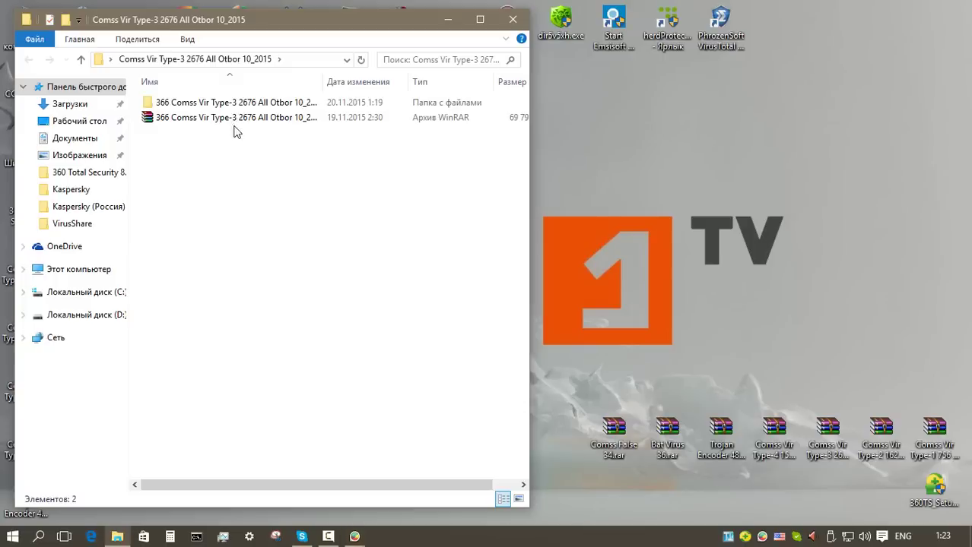
pyautogui.click(236, 103)
pyautogui.doubleClick(235, 104)
pyautogui.click(236, 106)
pyautogui.press('Delete')
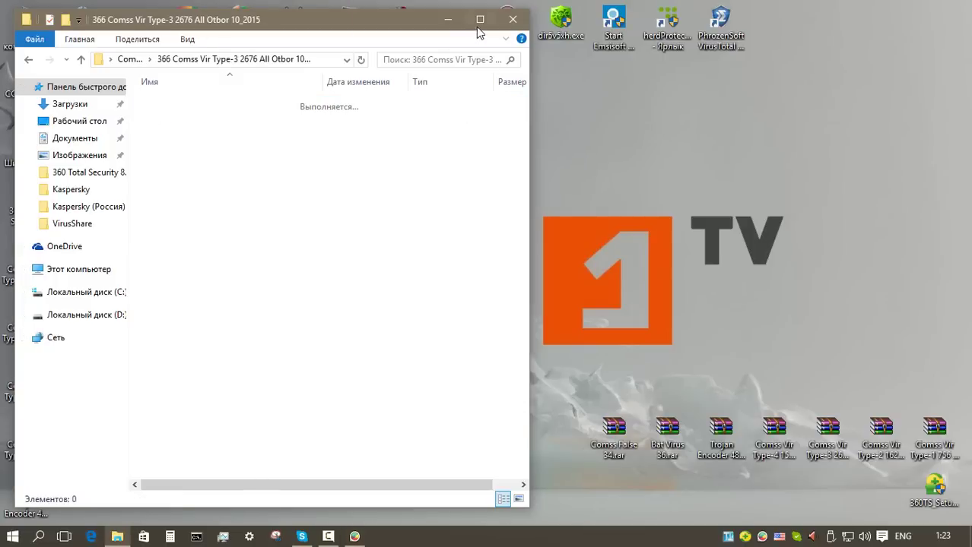
pyautogui.click(513, 19)
# Step: Delete Comss Encoder (467).exe from the 5 Trojan Encoder 482 folder and close the folder window
pyautogui.doubleClick(26, 487)
pyautogui.click(239, 102)
pyautogui.doubleClick(239, 102)
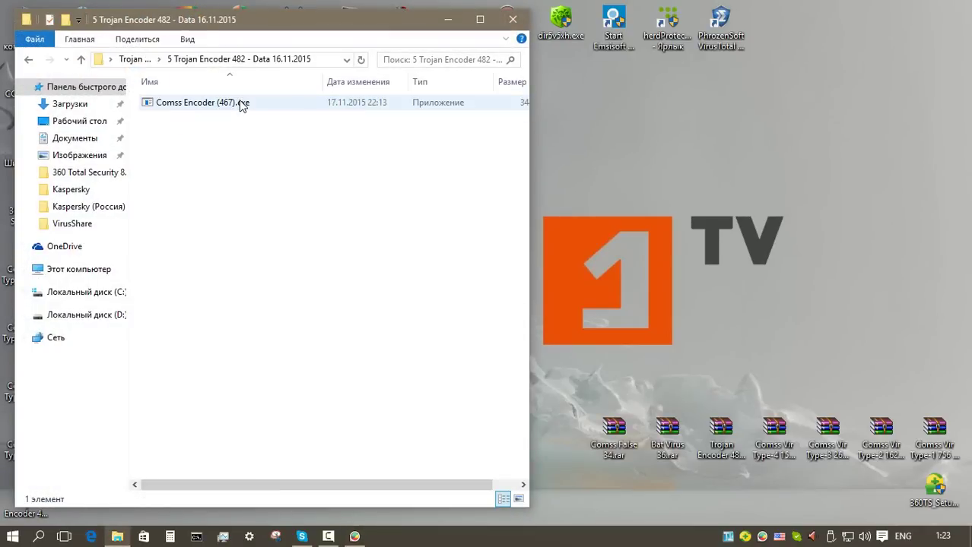
pyautogui.click(241, 104)
pyautogui.press('Delete')
pyautogui.click(513, 19)
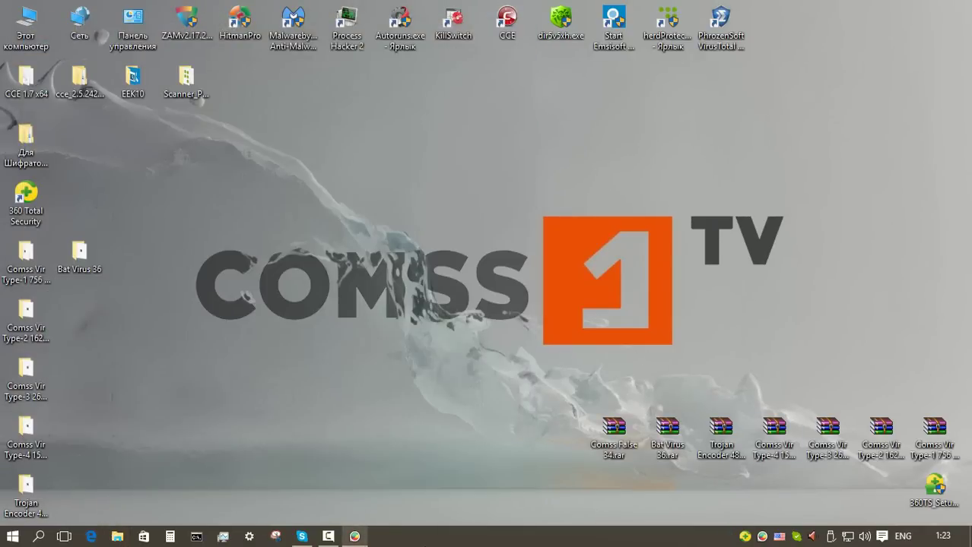
# Step: Check the Comss Vir Type-2 and Comss Vir Type-3 desktop folders for leftover samples
pyautogui.doubleClick(26, 311)
pyautogui.click(513, 19)
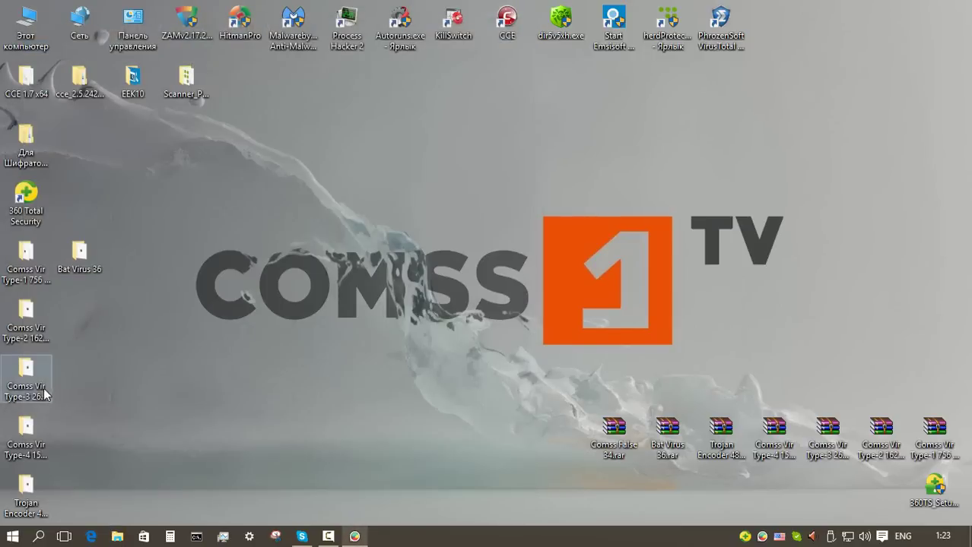
pyautogui.doubleClick(28, 395)
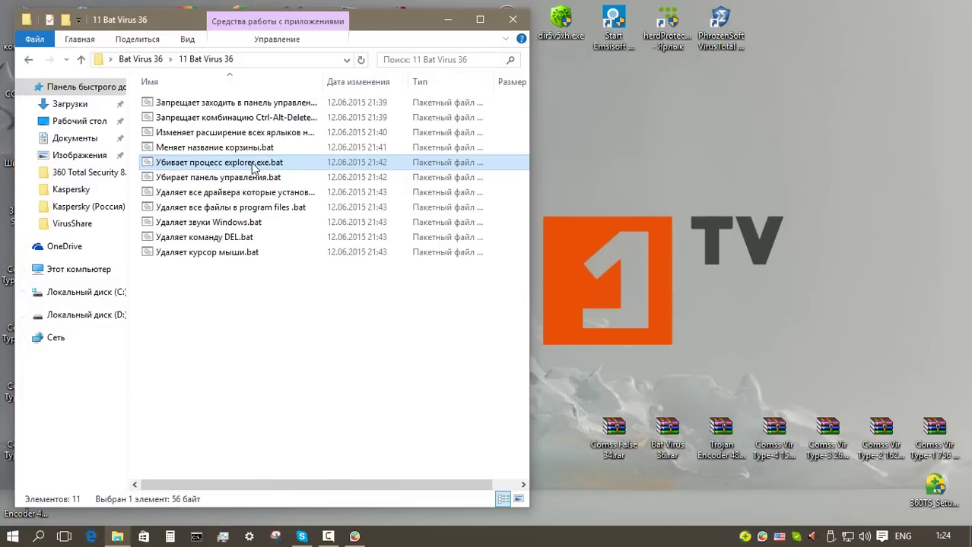
# Step: Run "Убивает процесс explorer.exe.bat" and "Меняет название корзины.bat" in the 360 sandbox
pyautogui.rightClick(253, 167)
pyautogui.click(322, 281)
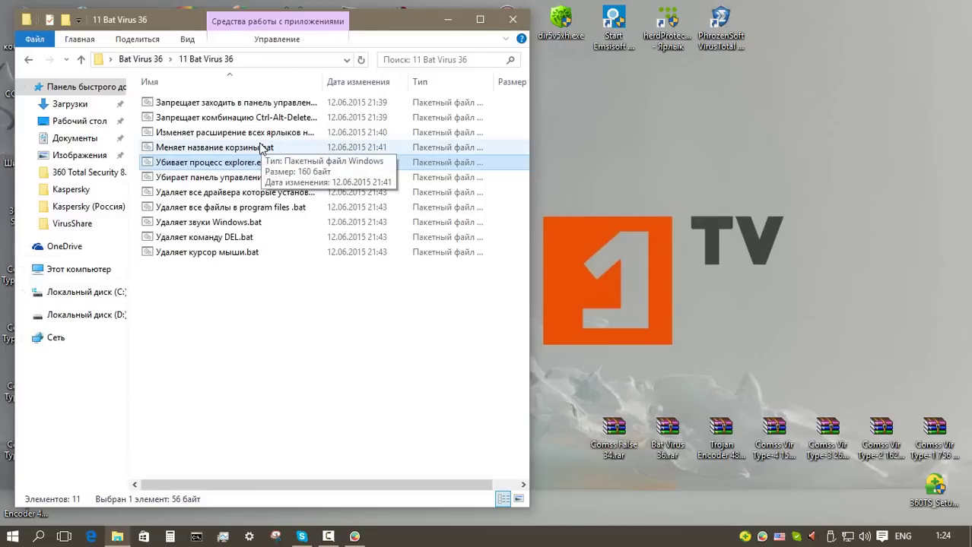
pyautogui.rightClick(261, 150)
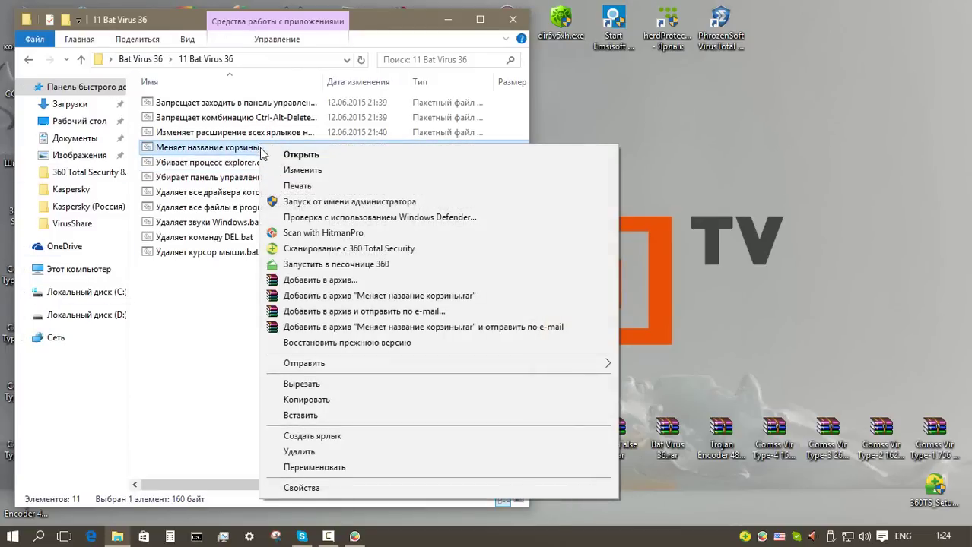
pyautogui.click(307, 265)
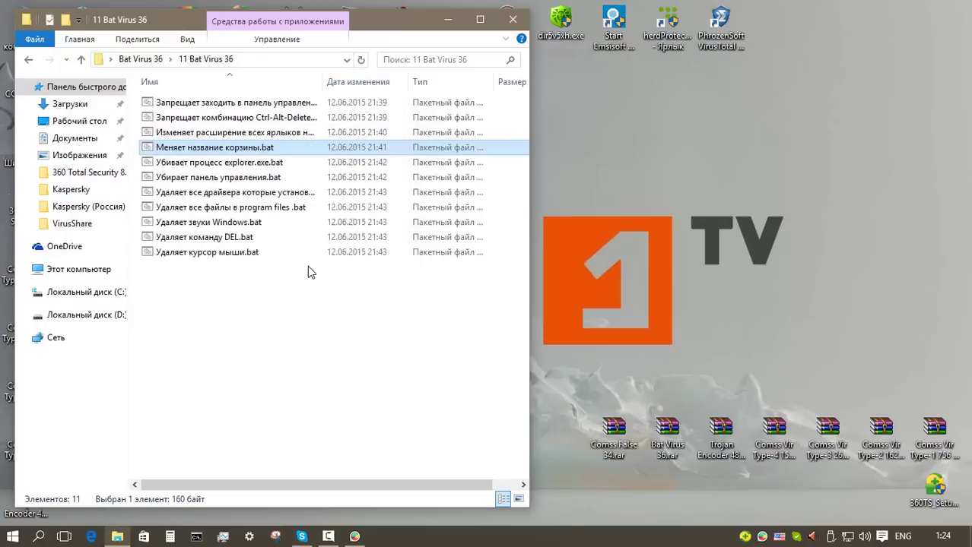
# Step: Run "Удаляет звуки Windows.bat" and "Убирает панель управления.bat" in the 360 sandbox and close the folder window
pyautogui.rightClick(225, 222)
pyautogui.click(286, 289)
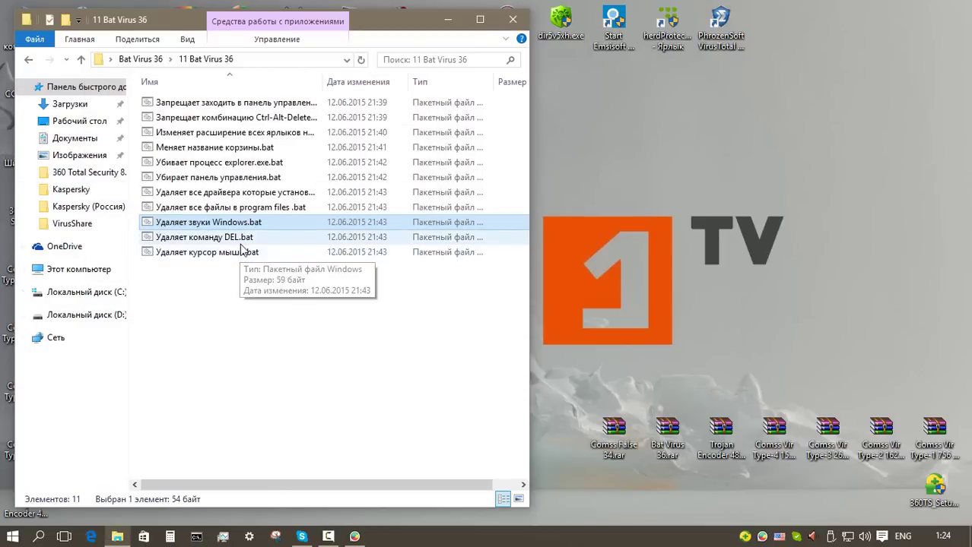
pyautogui.rightClick(303, 175)
pyautogui.click(354, 290)
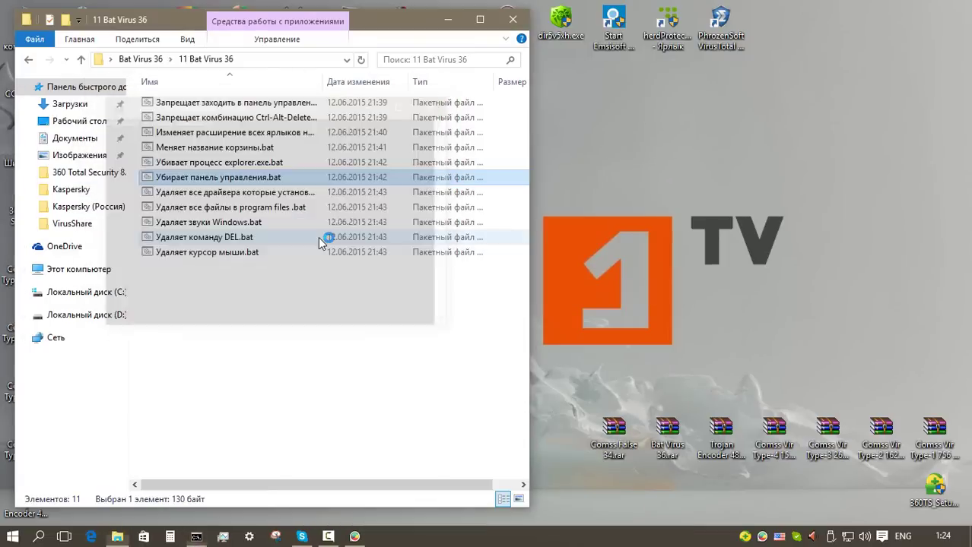
pyautogui.click(511, 18)
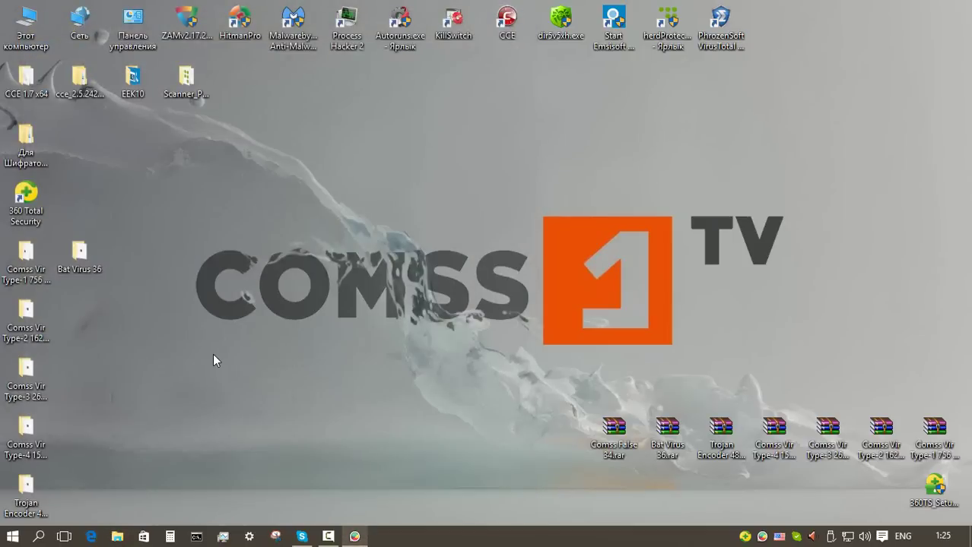
# Step: Start system scans with Zemana AntiMalware (deep scan), HitmanPro and Malwarebytes Anti-Malware (quick scan)
pyautogui.doubleClick(188, 21)
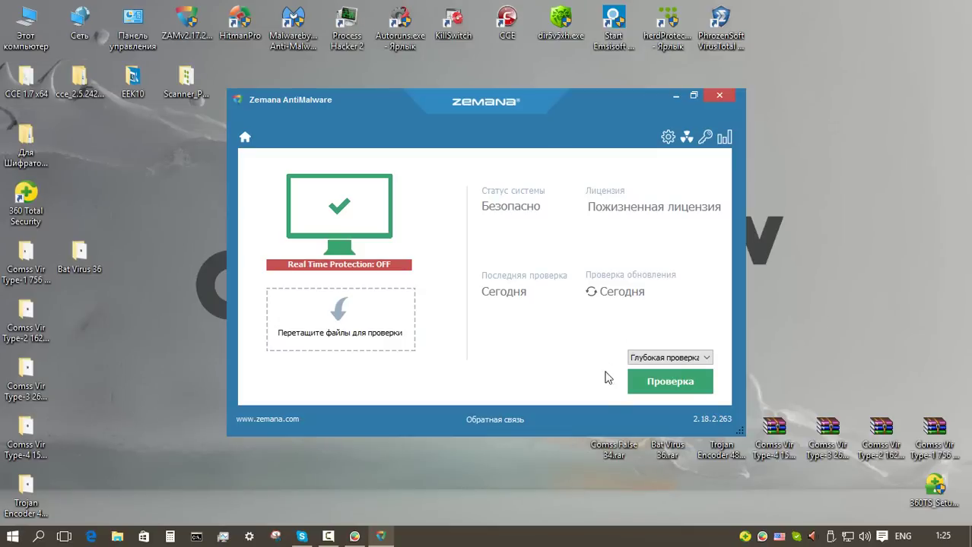
pyautogui.click(660, 384)
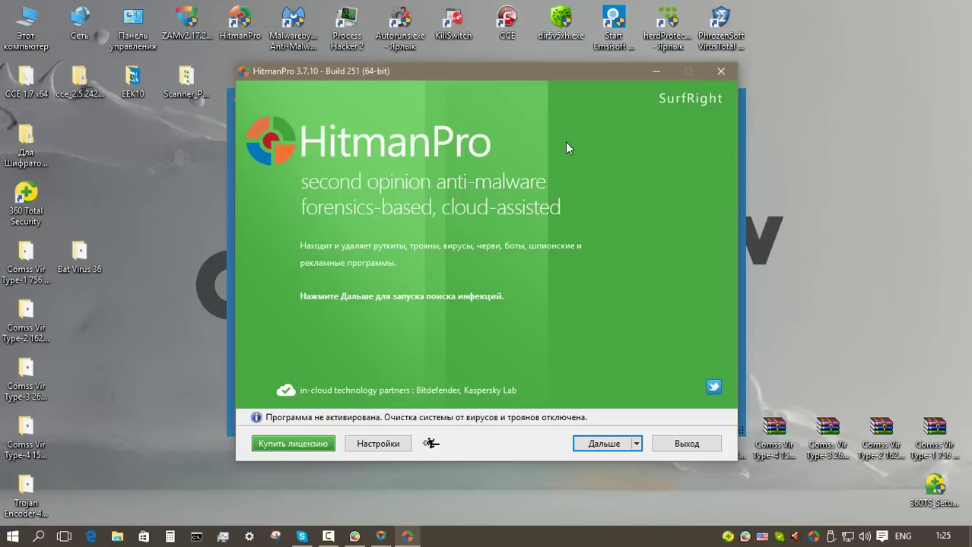
pyautogui.click(605, 443)
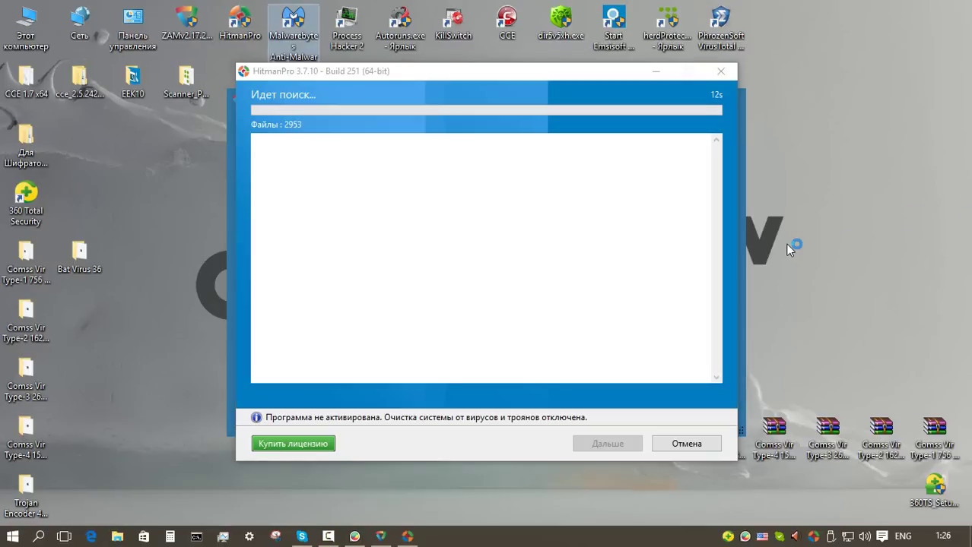
pyautogui.press('Return')
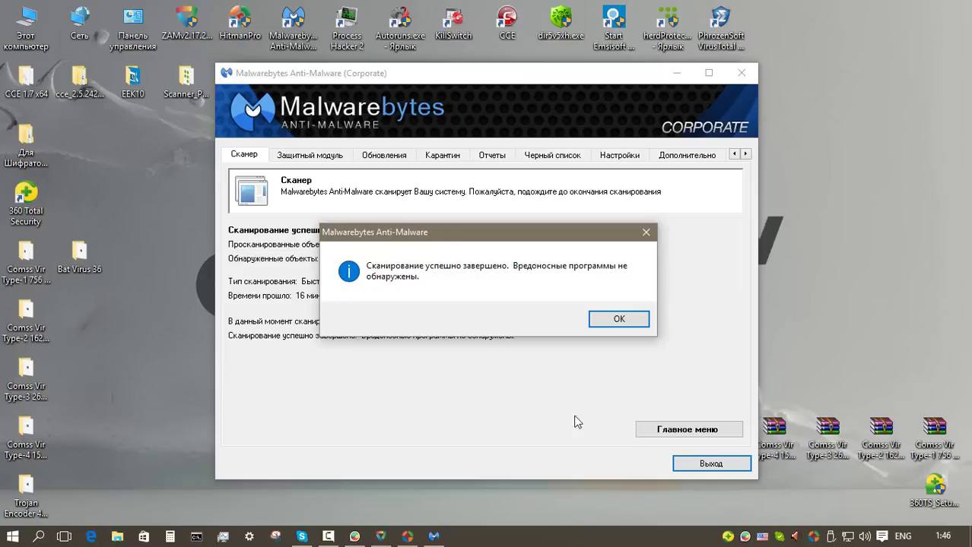
# Step: Review the scan results and close Malwarebytes Anti-Malware, Zemana AntiMalware and HitmanPro
pyautogui.click(622, 320)
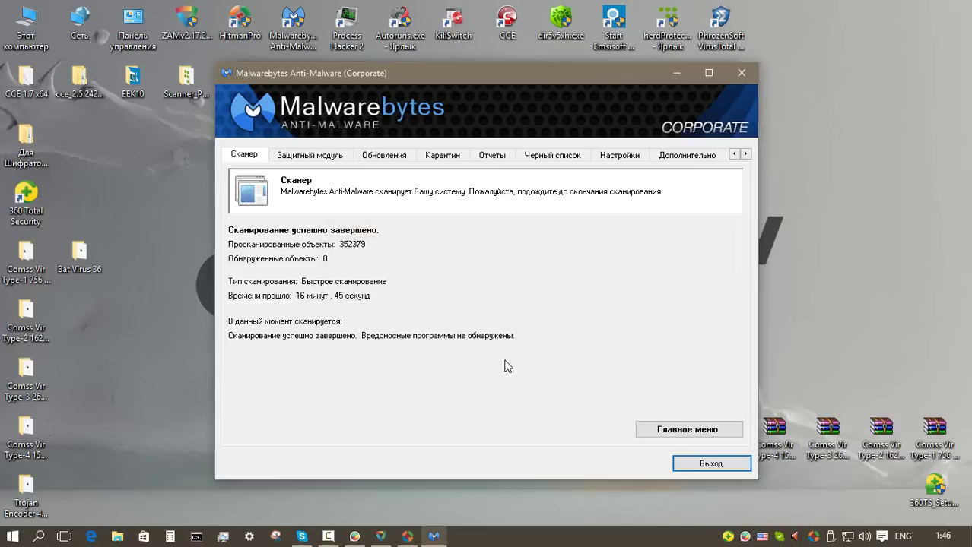
pyautogui.press('Return')
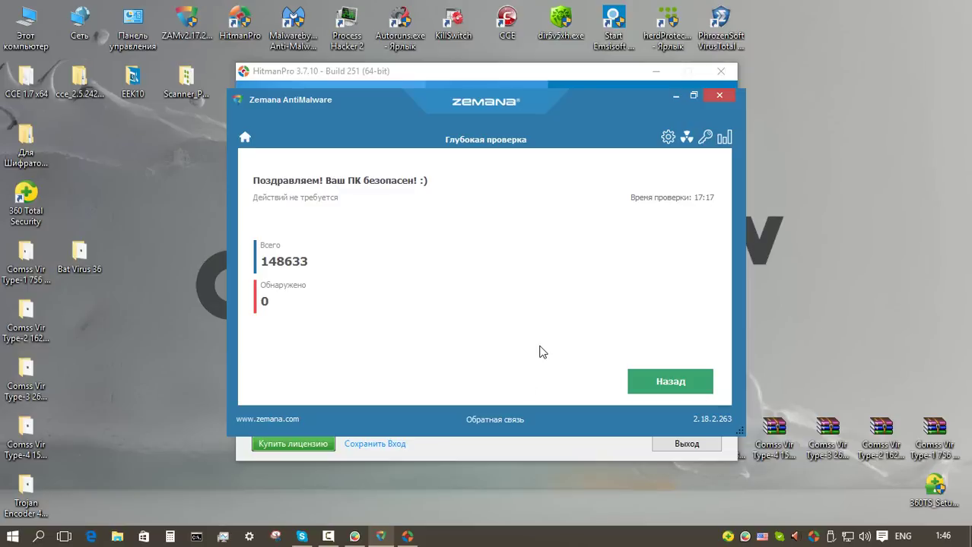
pyautogui.hotkey('alt', 'F4')
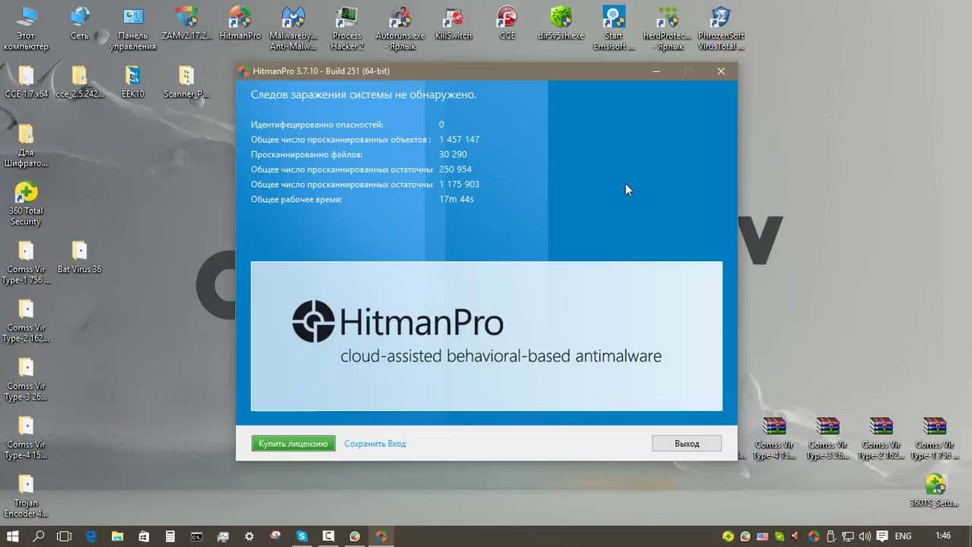
pyautogui.hotkey('alt', 'F4')
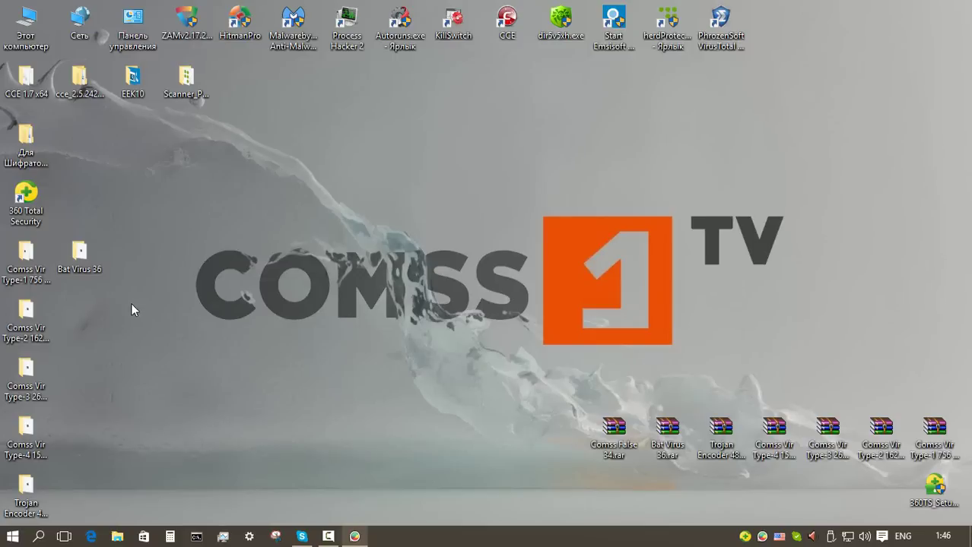
# Step: Open the 45 Comss Vir Type-1 folder and extract Comss Vir Type-1 (1).ace into the subfolder Comss Vir Type-1 (1)
pyautogui.doubleClick(15, 270)
pyautogui.rightClick(268, 106)
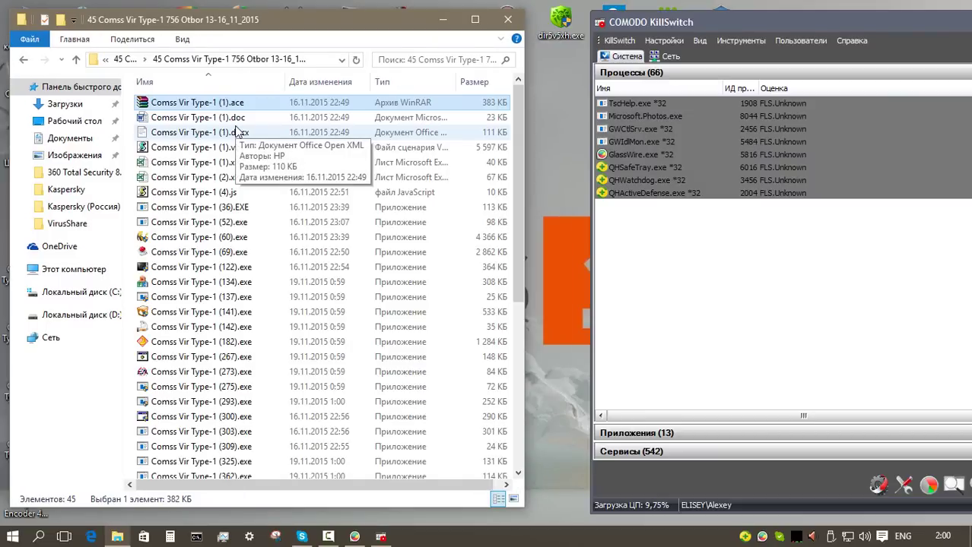
pyautogui.rightClick(216, 100)
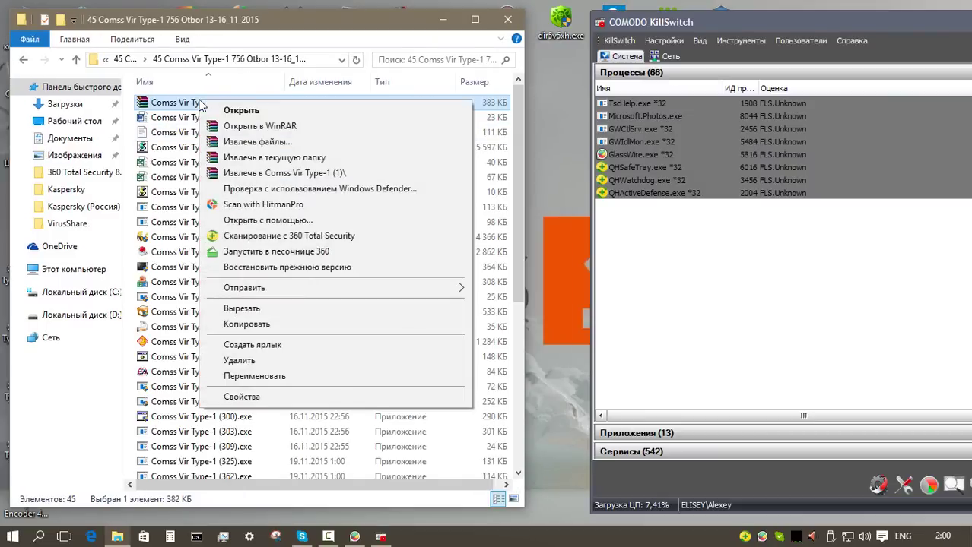
pyautogui.click(267, 174)
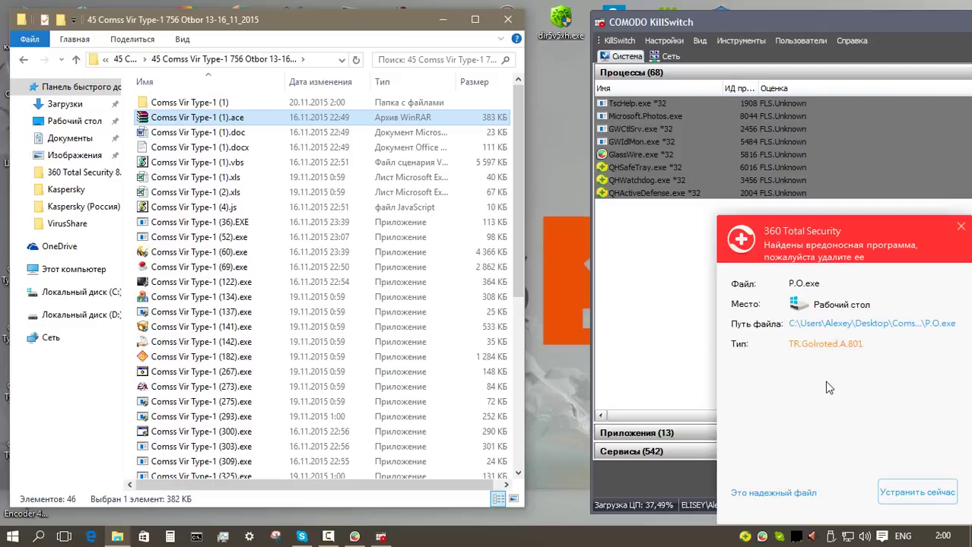
# Step: Remove the detected P.O.exe with 360 Total Security and check the extracted Comss Vir Type-1 (1) folder
pyautogui.click(908, 493)
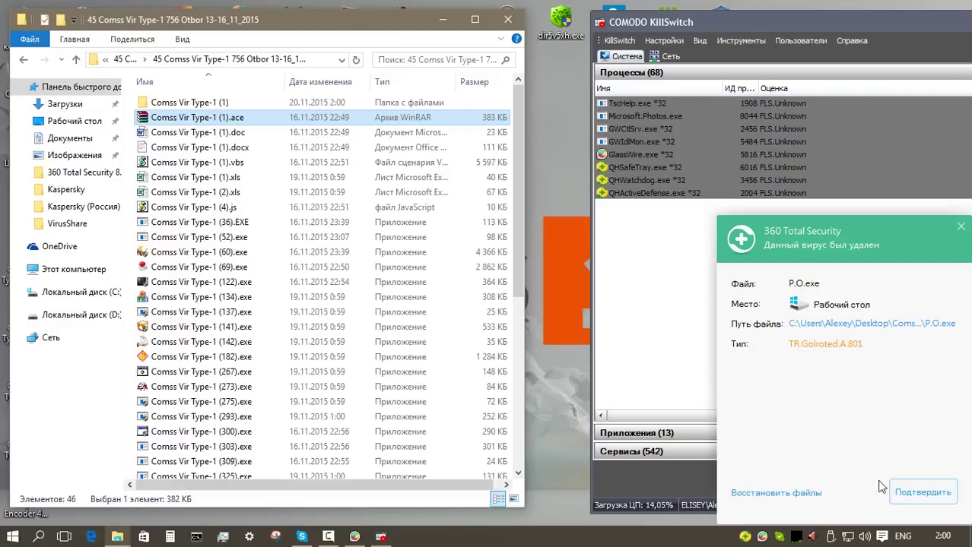
pyautogui.click(907, 491)
pyautogui.doubleClick(199, 104)
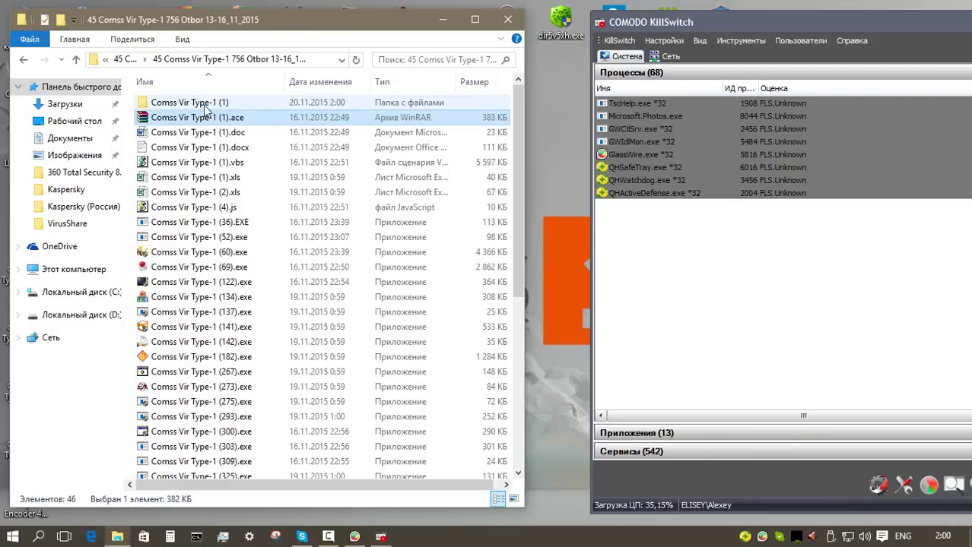
pyautogui.press('BackSpace')
# Step: Open Comss Vir Type-1 (1).doc with Word 2016 as the default app, enable its macro content, and close the document
pyautogui.rightClick(220, 134)
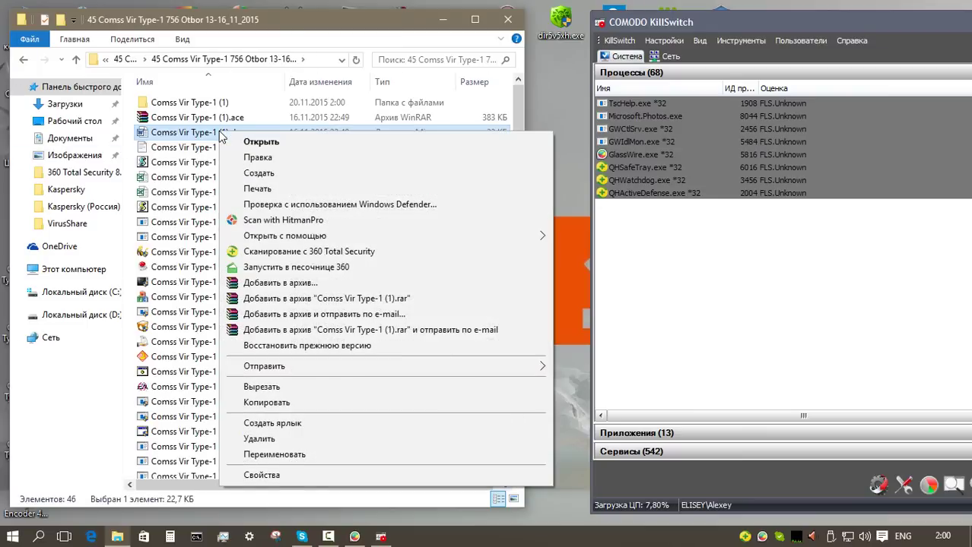
pyautogui.click(245, 142)
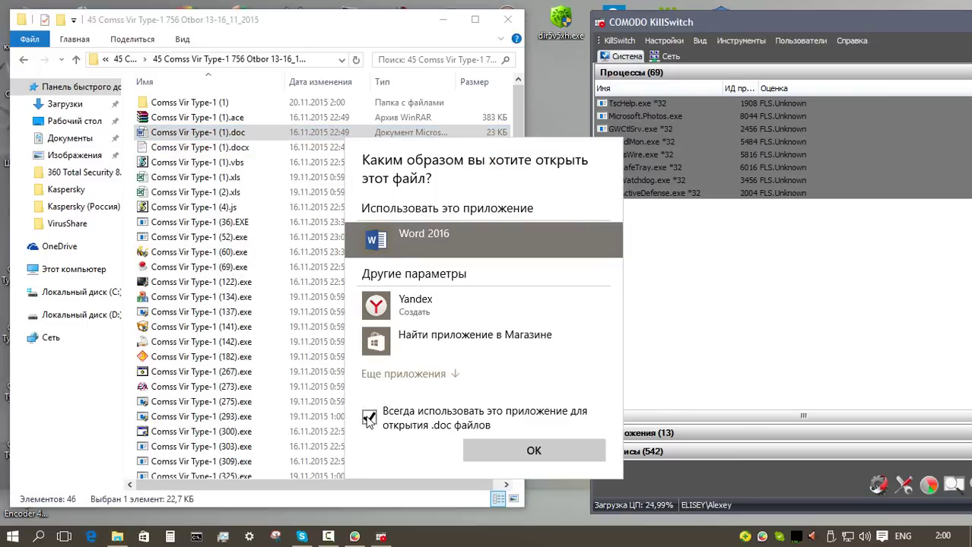
pyautogui.click(530, 451)
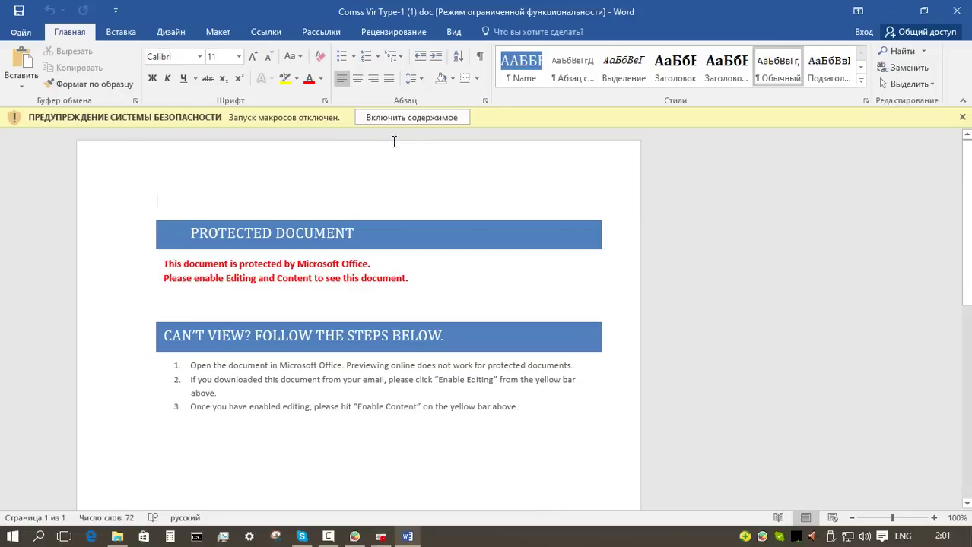
pyautogui.click(393, 120)
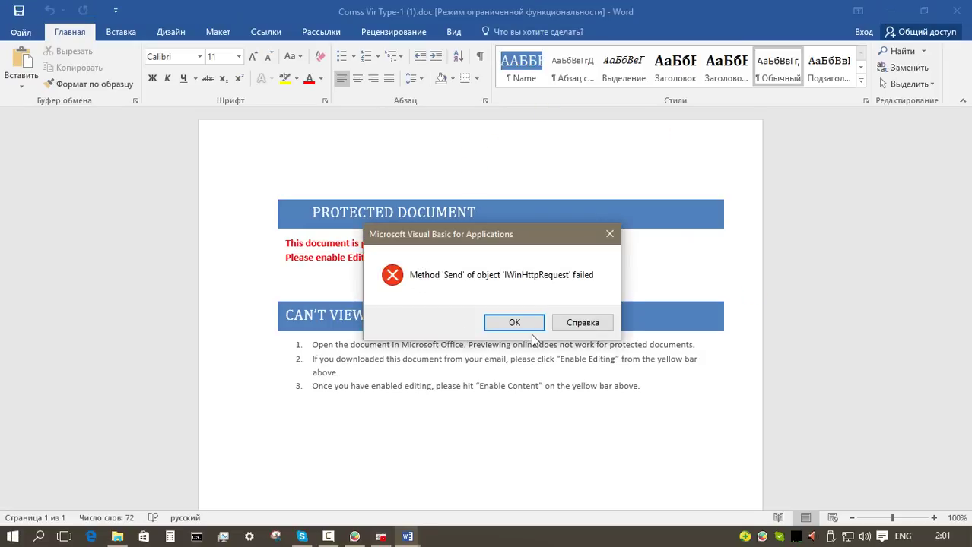
pyautogui.click(528, 325)
pyautogui.click(955, 12)
# Step: Open Comss Vir Type-1 (1).docx in Word and close it
pyautogui.click(214, 150)
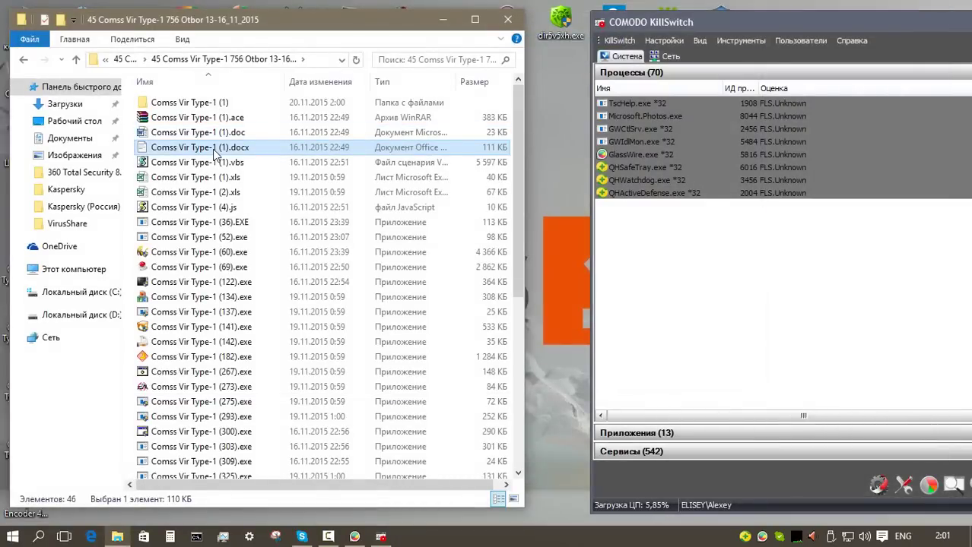
pyautogui.doubleClick(214, 150)
pyautogui.click(956, 12)
# Step: Run Comss Vir Type-1 (1).vbs, remove it with 360 Total Security, and dismiss the script error
pyautogui.click(192, 164)
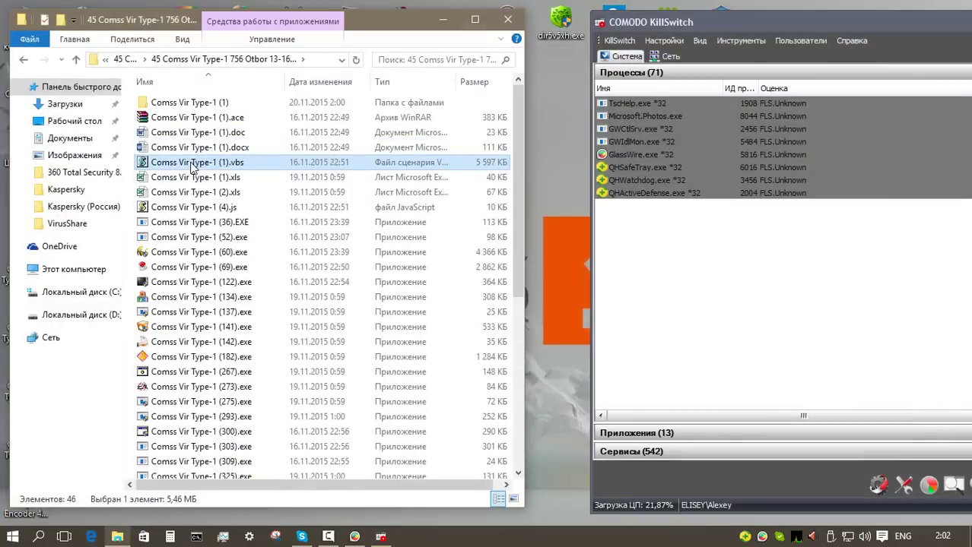
pyautogui.doubleClick(228, 164)
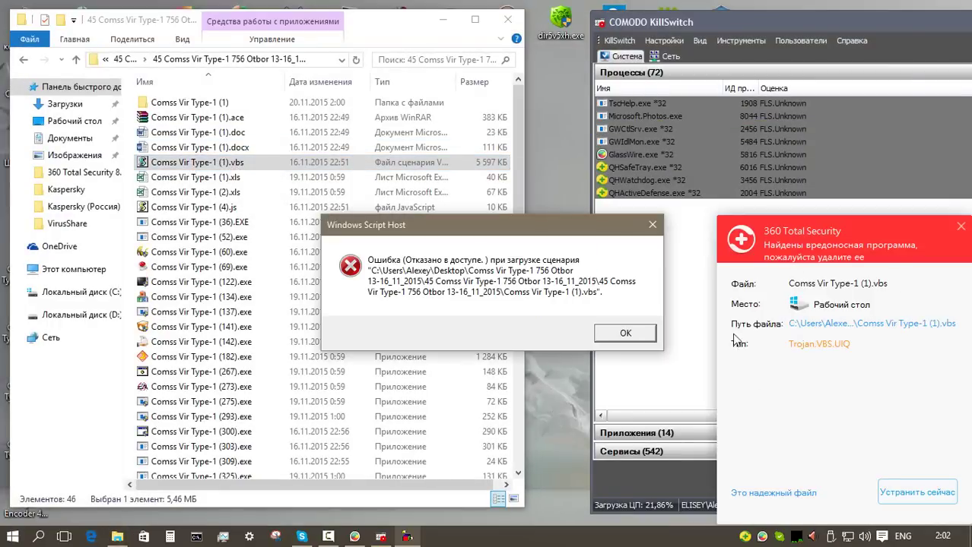
pyautogui.click(913, 494)
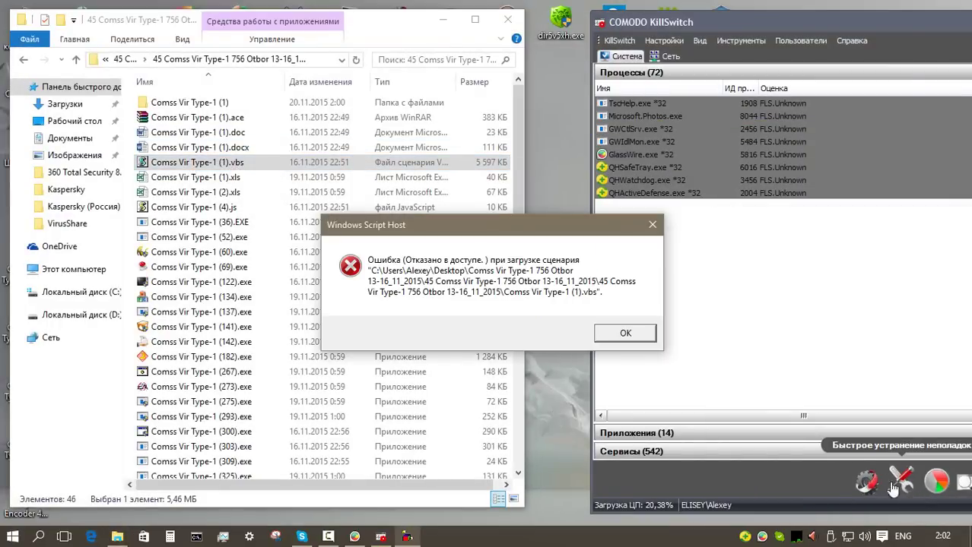
pyautogui.click(625, 333)
pyautogui.click(911, 495)
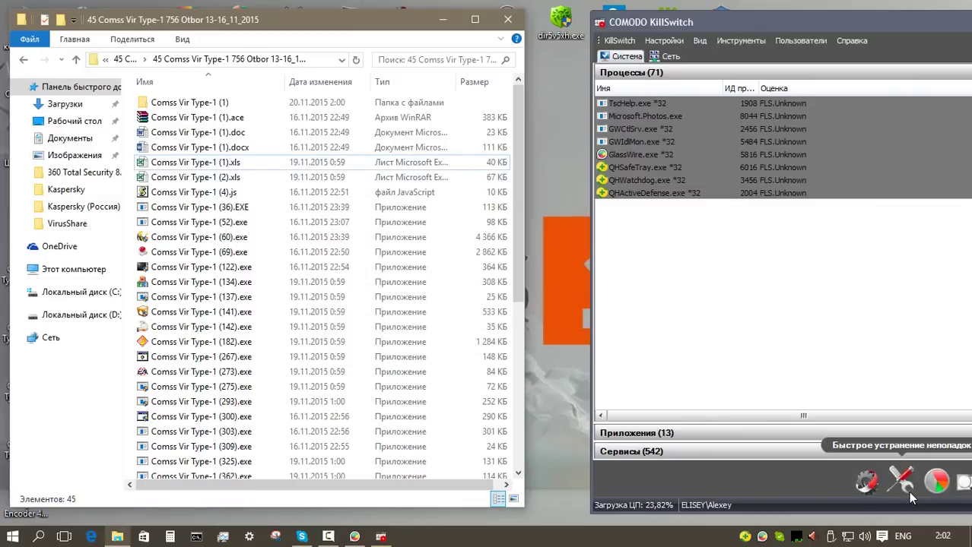
# Step: Open Comss Vir Type-1 (1).xls and (2).xls in Excel, looking through the first workbook's sheets up to Foglio3
pyautogui.click(225, 162)
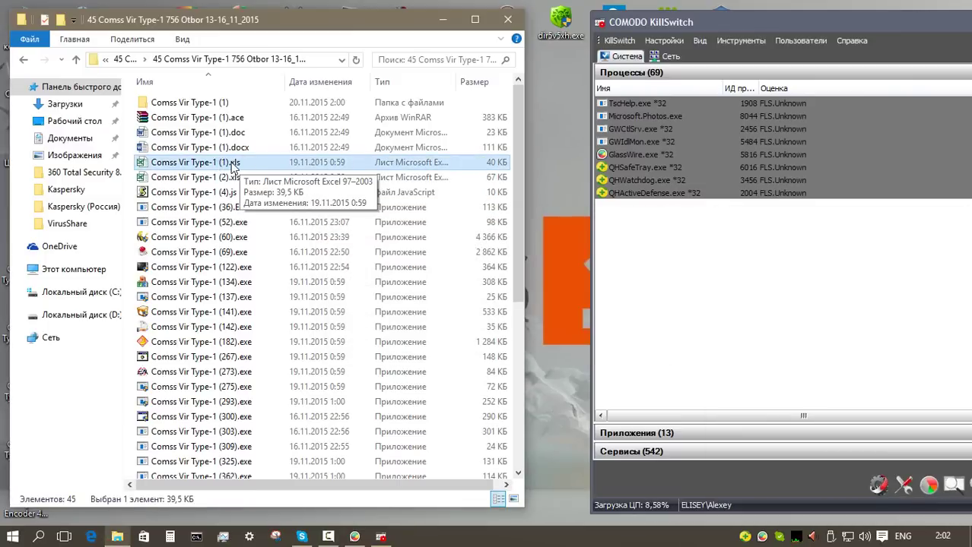
pyautogui.click(169, 503)
pyautogui.click(192, 504)
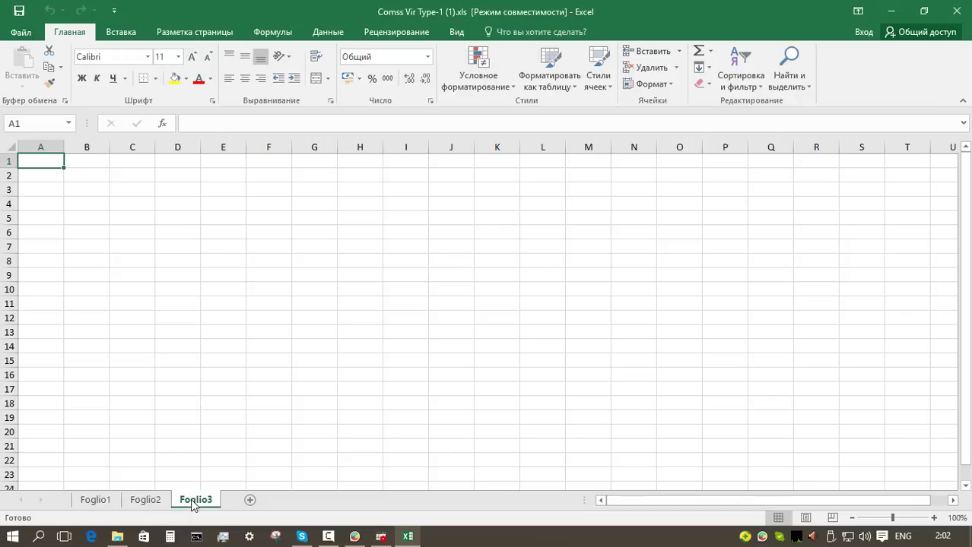
pyautogui.hotkey('alt', 'F4')
pyautogui.click(201, 178)
pyautogui.doubleClick(201, 177)
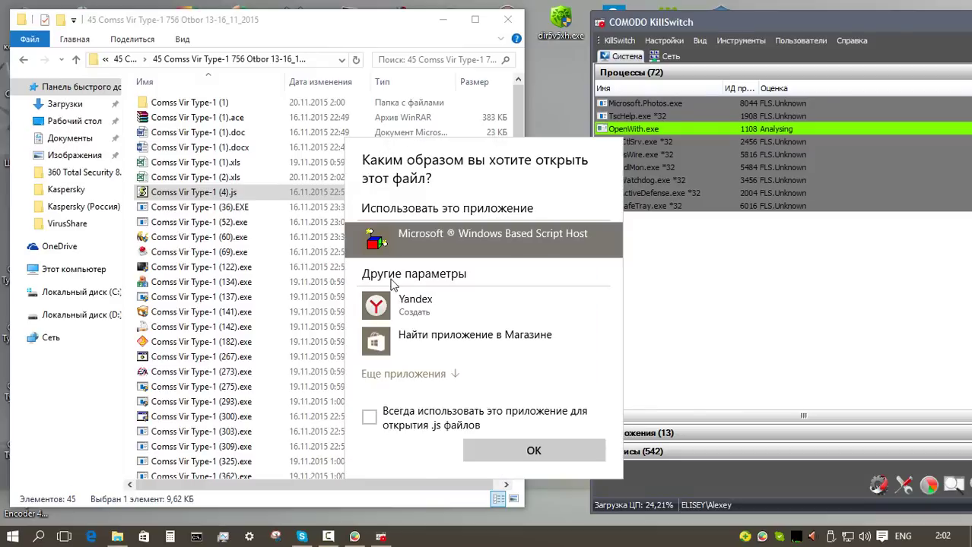
# Step: Run Comss Vir Type-1 (4).js with Microsoft Windows Based Script Host and remove it with 360 Total Security
pyautogui.press('Return')
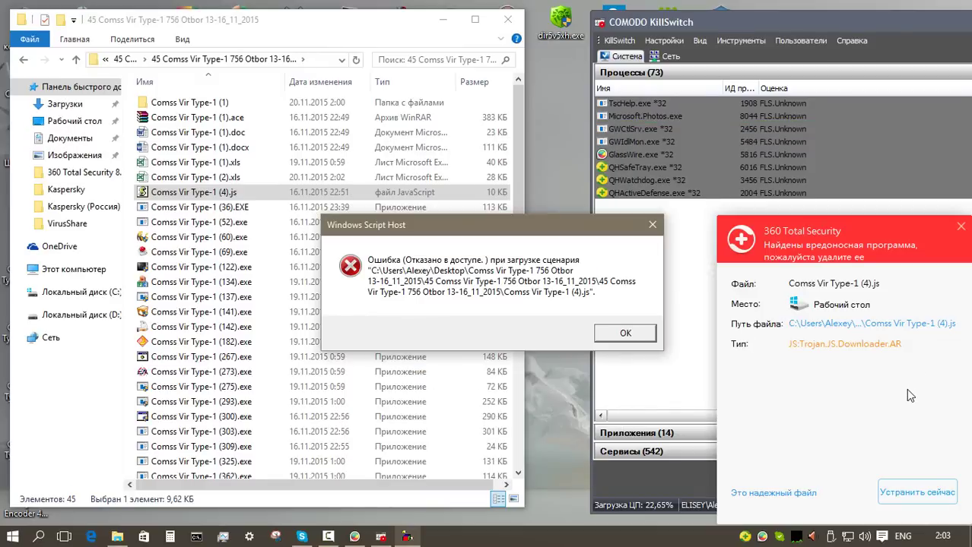
pyautogui.click(901, 490)
# Step: Run Comss Vir Type-1 (36).EXE as administrator and ignore the 360 Total Security quick scan recommendation
pyautogui.rightClick(222, 193)
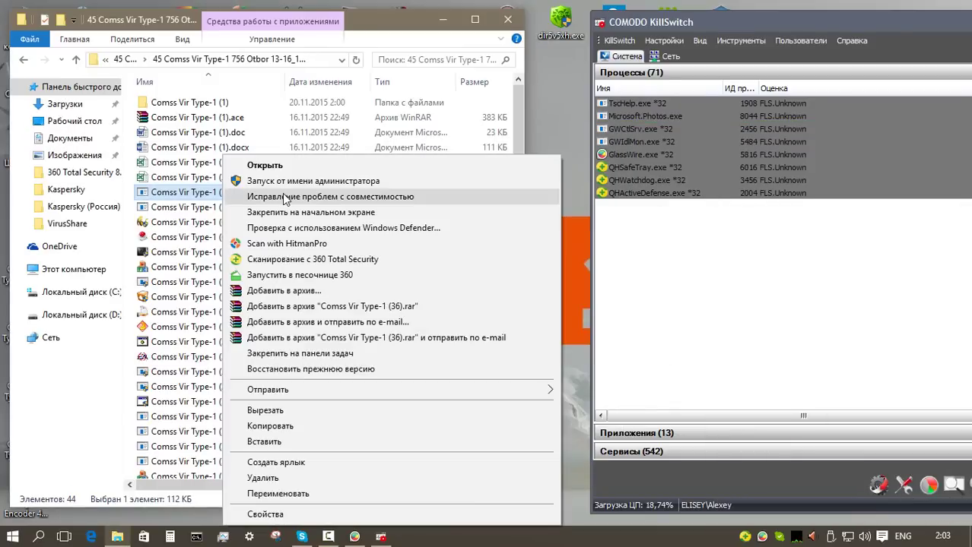
pyautogui.click(290, 183)
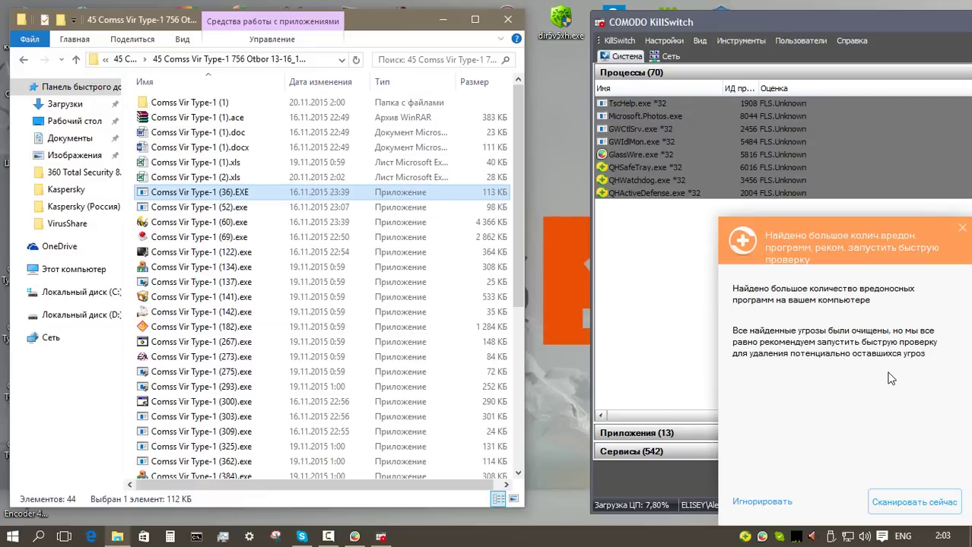
pyautogui.click(749, 503)
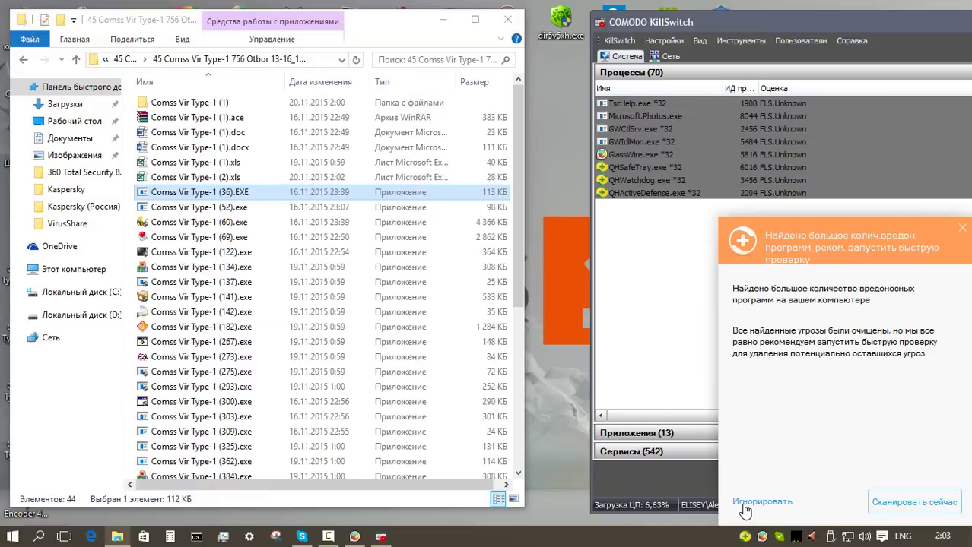
# Step: Run Comss Vir Type-1 (52).exe as administrator and close the Windows incompatibility message
pyautogui.click(204, 209)
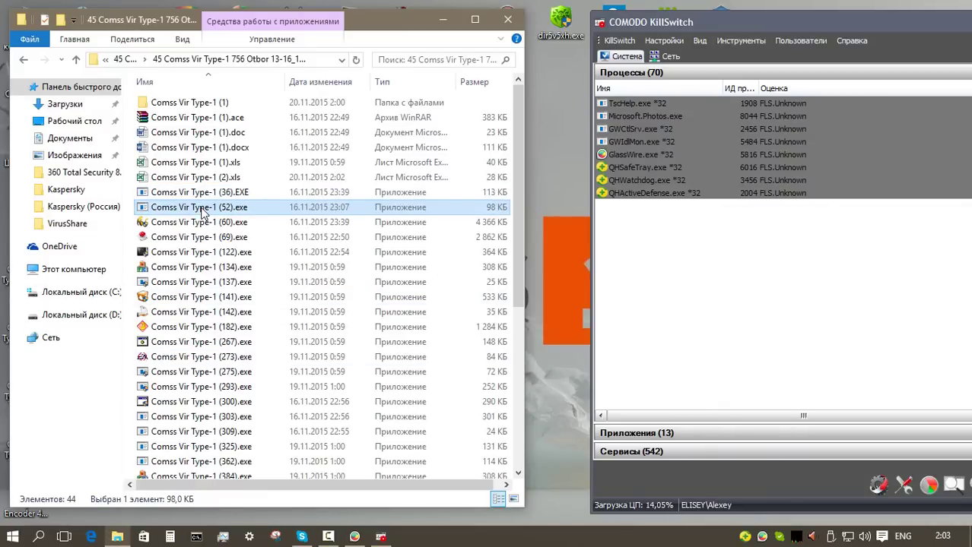
pyautogui.rightClick(202, 213)
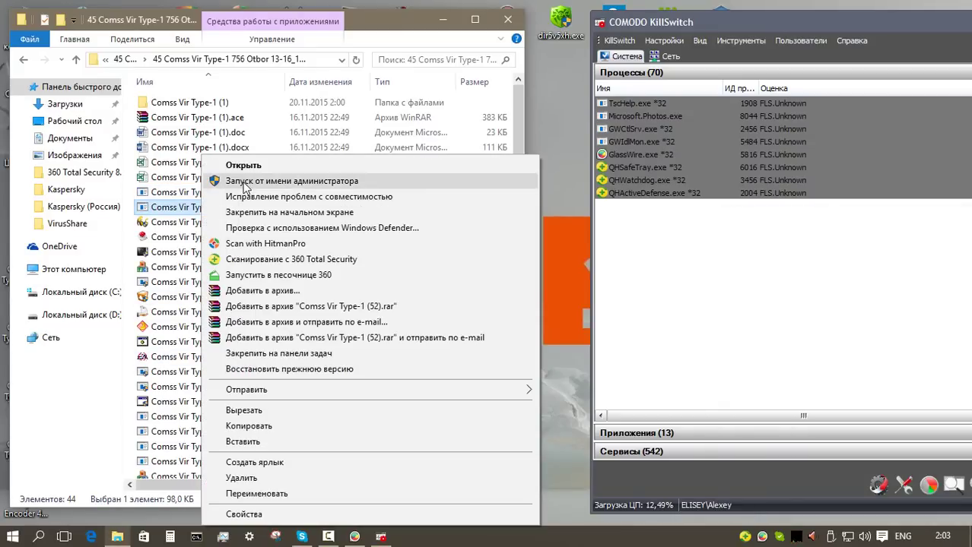
pyautogui.click(228, 183)
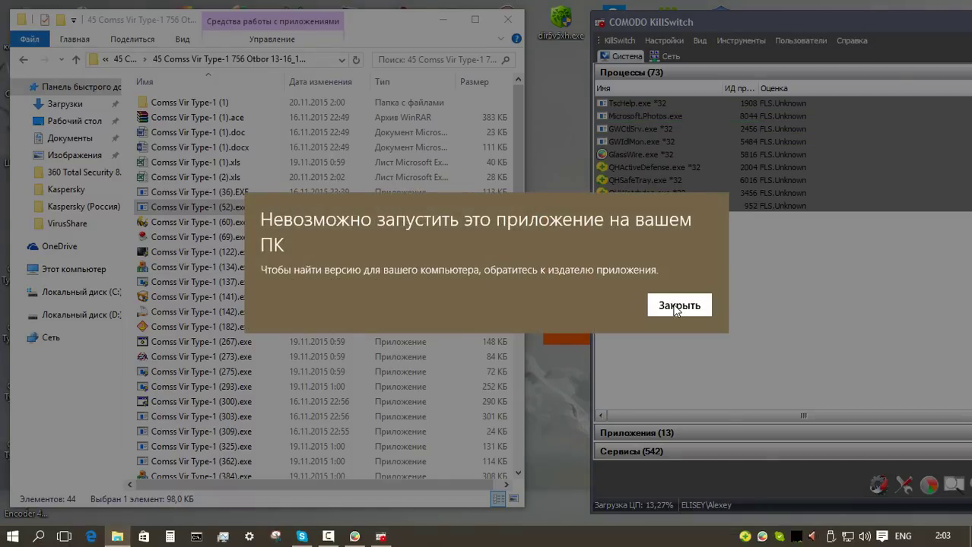
pyautogui.click(678, 305)
# Step: Run Comss Vir Type-1 (60).exe as administrator and close the Chinese app catalogue window it opens
pyautogui.rightClick(206, 222)
pyautogui.click(289, 181)
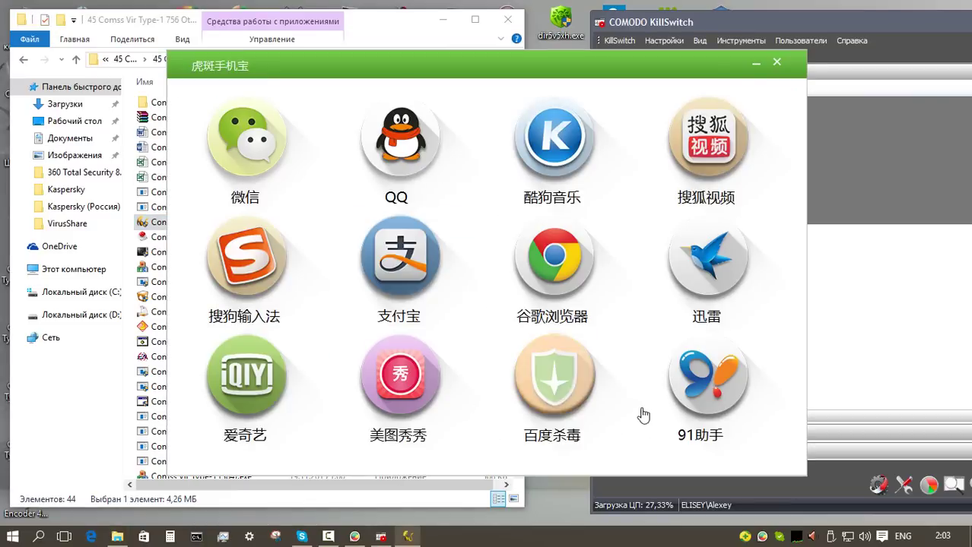
pyautogui.click(776, 72)
# Step: Run Comss Vir Type-1 (69).exe as administrator, install KMSpico into C:\Program Files\KMSpico, and close the crashed KMS GUI ELDI program
pyautogui.rightClick(230, 236)
pyautogui.click(303, 187)
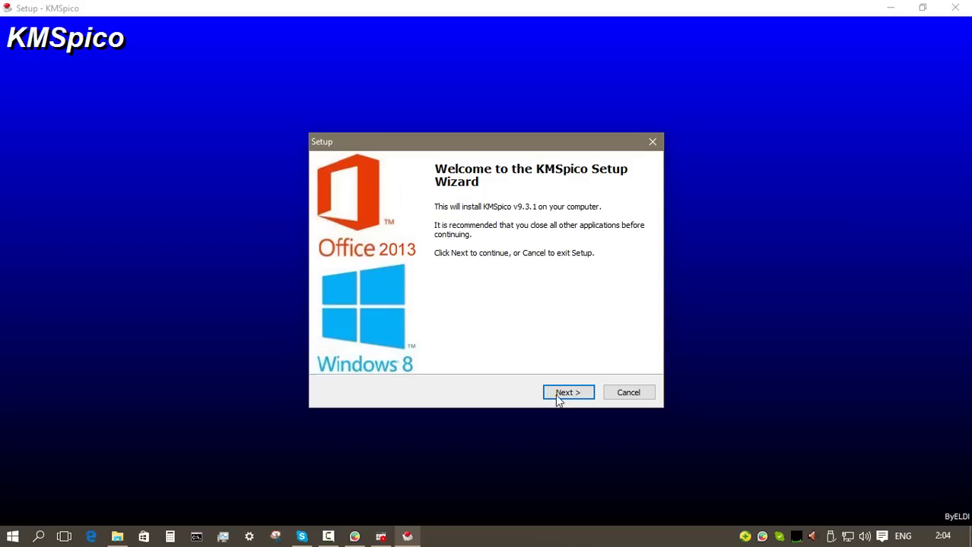
pyautogui.click(561, 395)
pyautogui.click(569, 396)
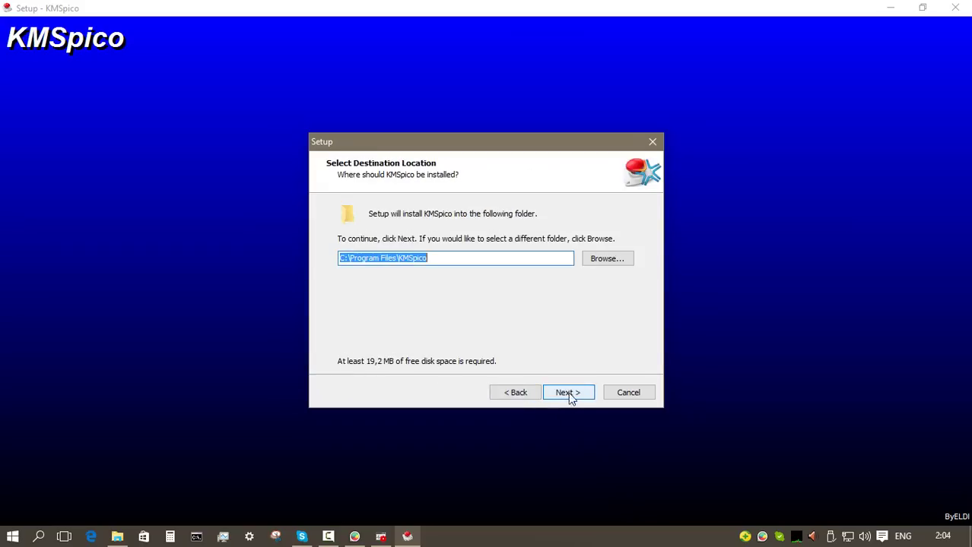
pyautogui.click(570, 394)
pyautogui.click(571, 396)
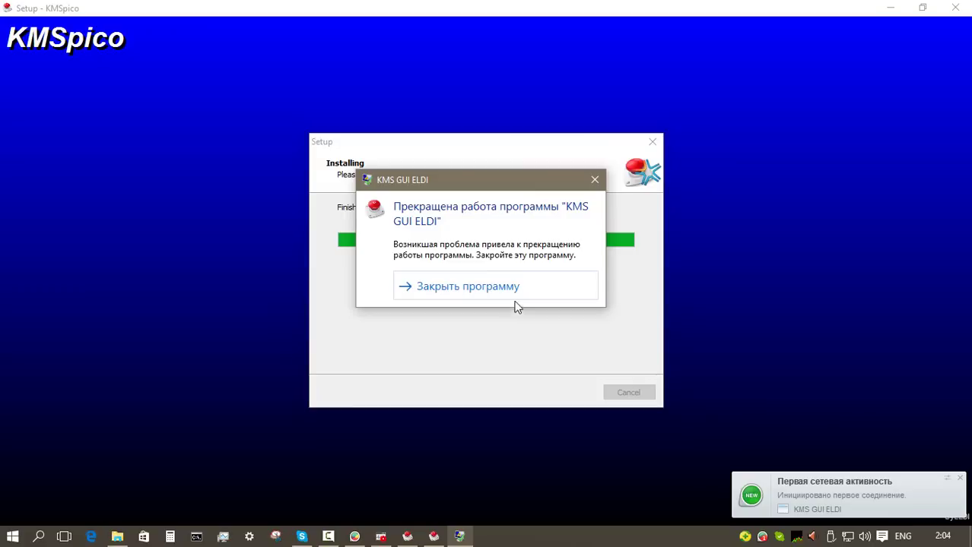
pyautogui.click(502, 293)
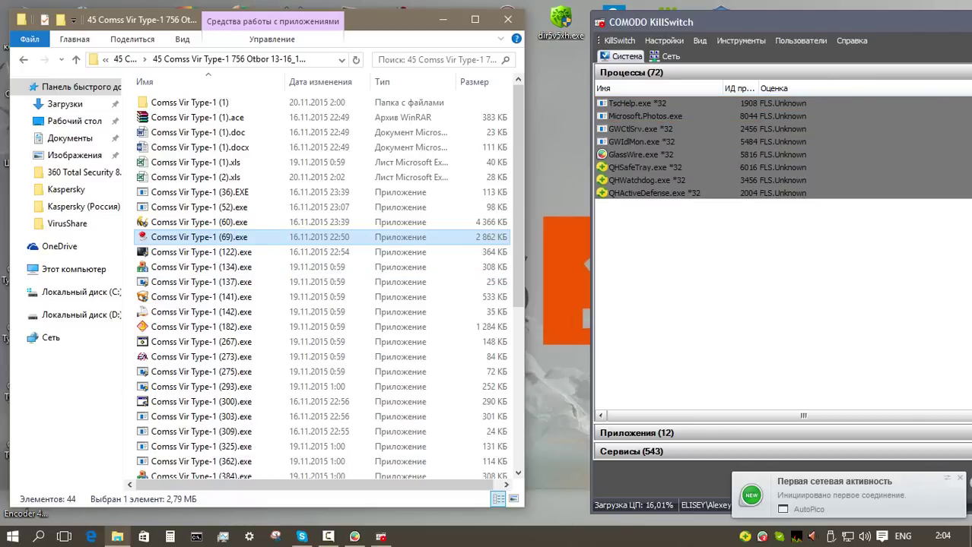
# Step: Run Comss Vir Type-1 (122).exe as administrator, remove it with 360 Total Security, and dismiss the Windows access error
pyautogui.rightClick(227, 252)
pyautogui.click(258, 176)
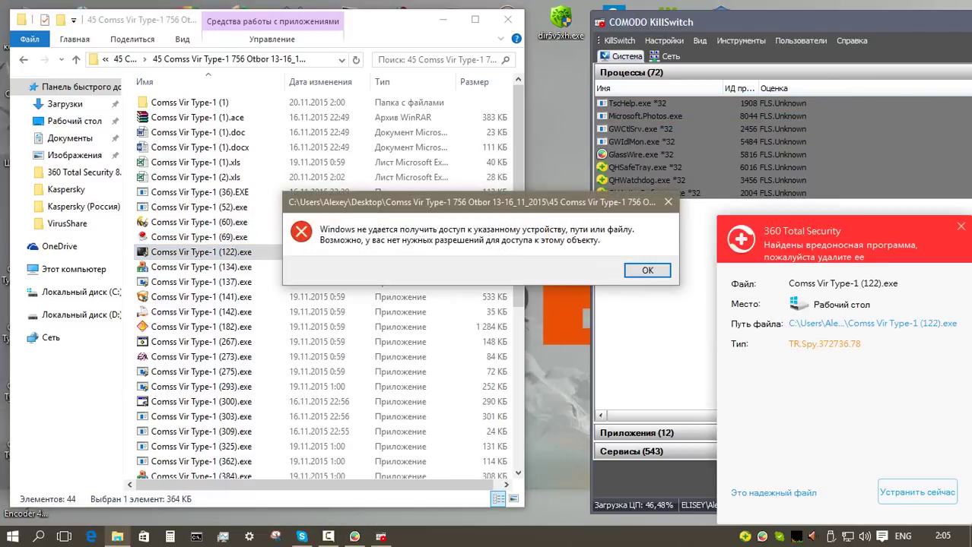
pyautogui.click(921, 494)
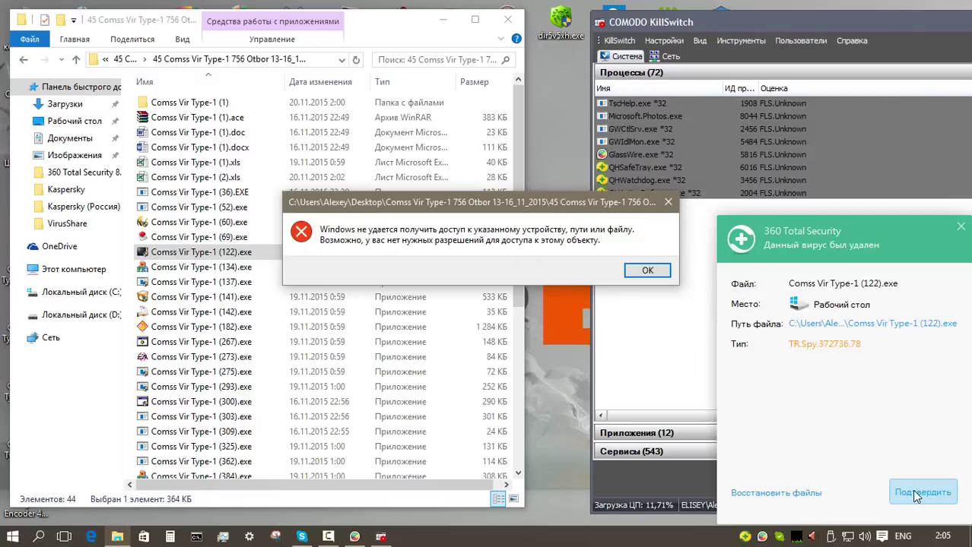
pyautogui.click(916, 493)
pyautogui.click(647, 271)
# Step: Run Comss Vir Type-1 (134).exe and Comss Vir Type-1 (137).exe as administrator
pyautogui.rightClick(227, 251)
pyautogui.click(283, 183)
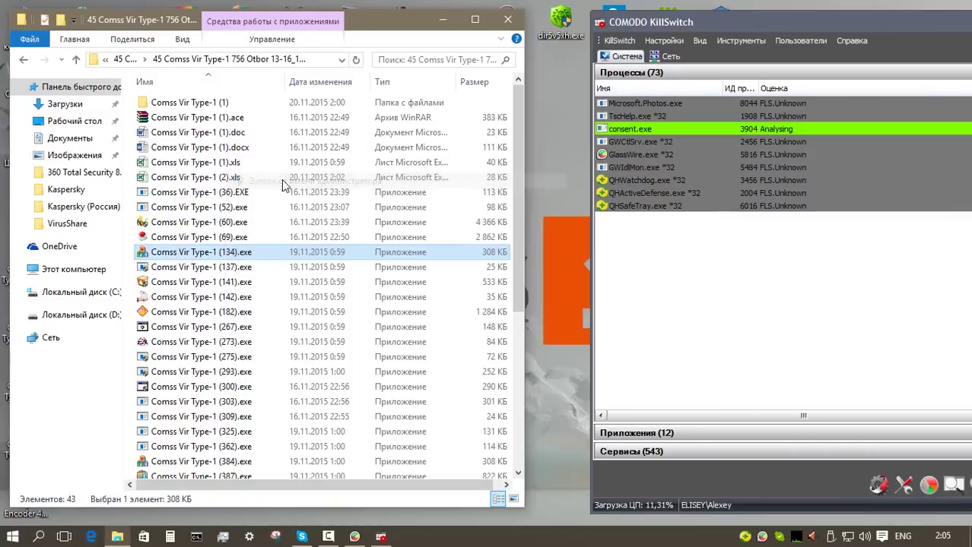
pyautogui.click(235, 270)
pyautogui.rightClick(234, 272)
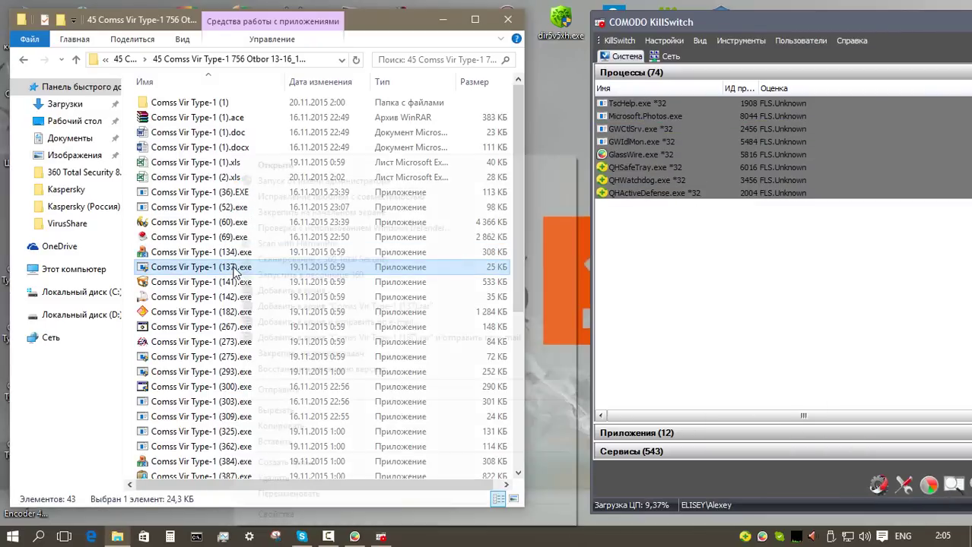
pyautogui.click(283, 183)
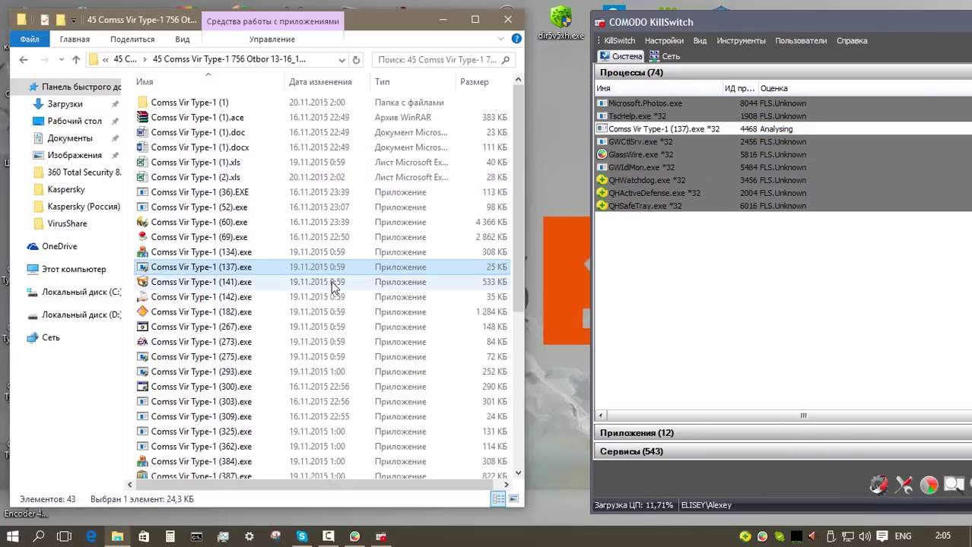
# Step: Run Comss Vir Type-1 (141).exe as administrator, block its key system DLL modifications in 360 Total Security, and dismiss its error message
pyautogui.rightClick(230, 282)
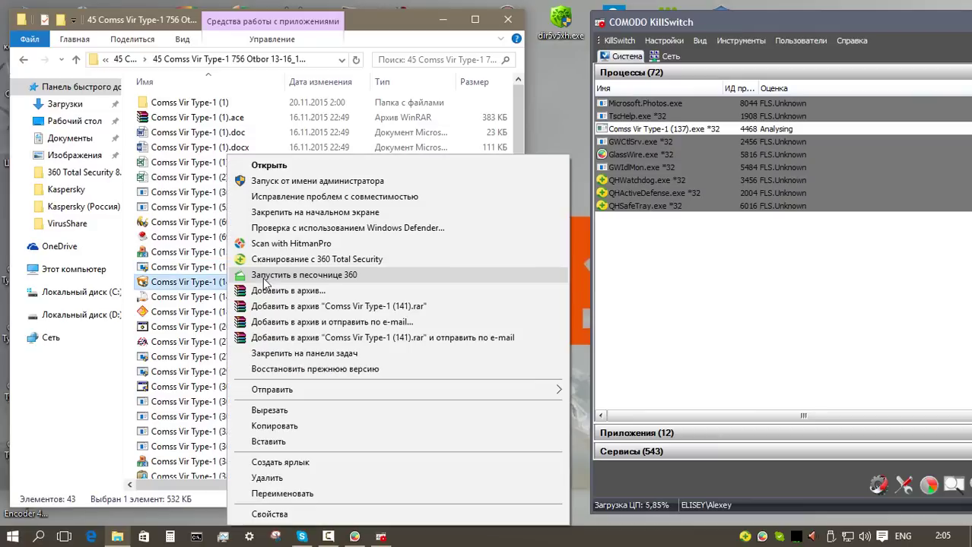
pyautogui.click(292, 183)
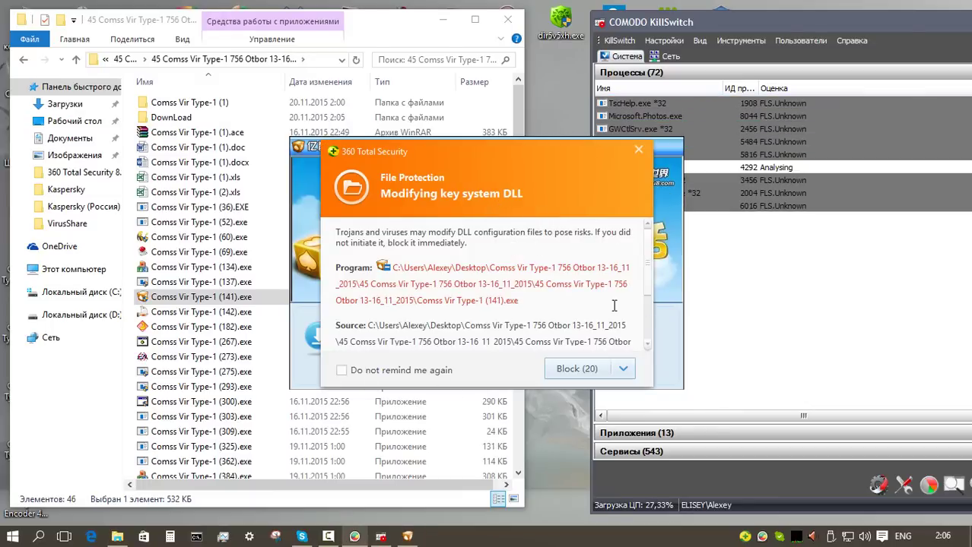
pyautogui.click(571, 366)
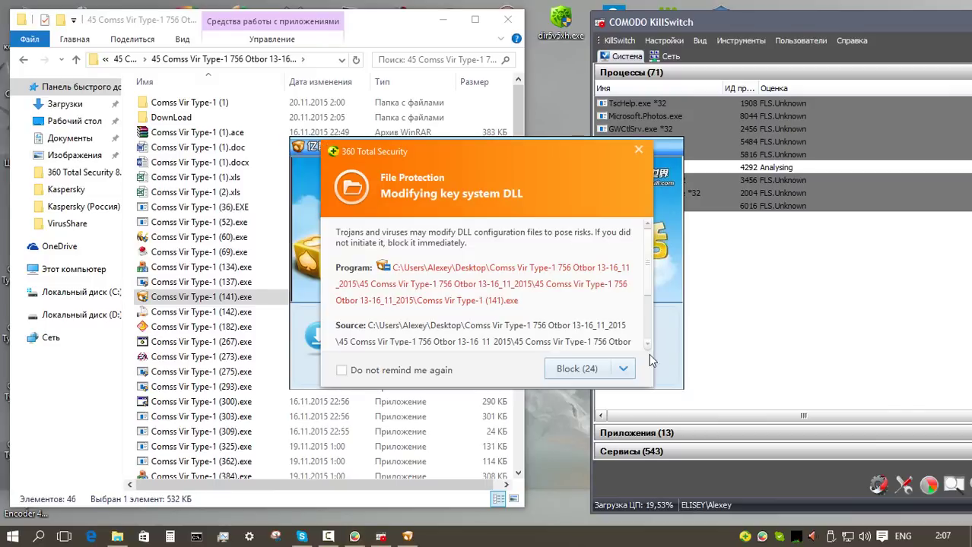
pyautogui.click(563, 376)
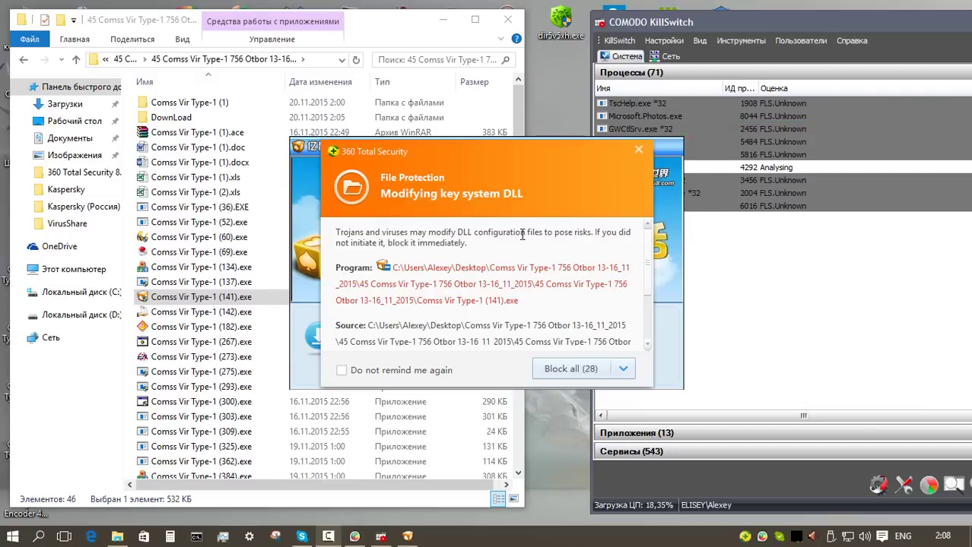
pyautogui.click(558, 370)
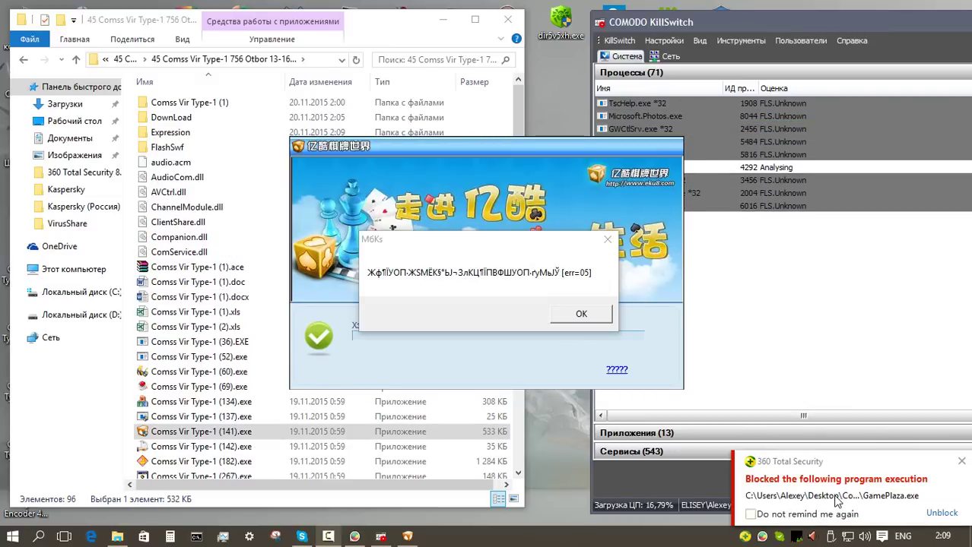
pyautogui.click(581, 314)
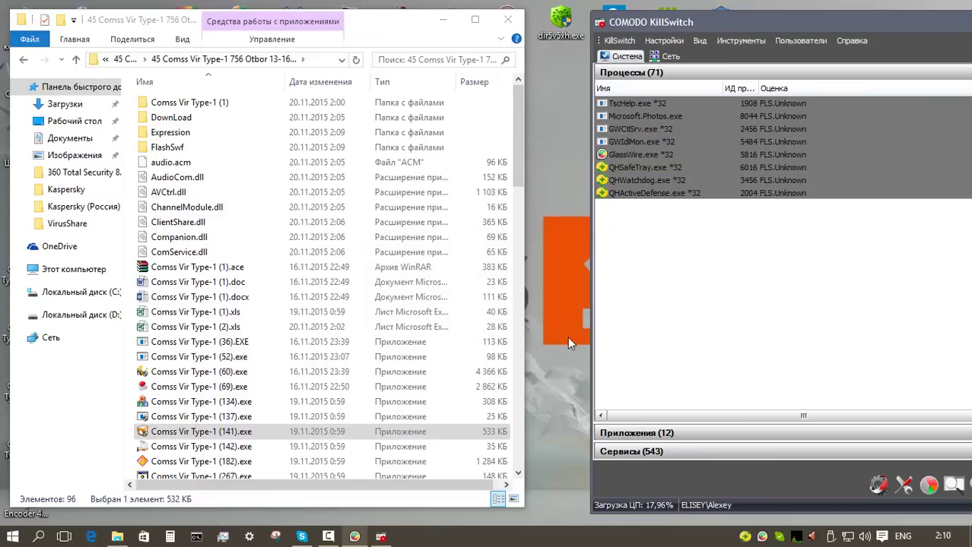
# Step: Check the contents of the DownLoad folder, return to the samples folder, and run Comss Vir Type-1 (142).exe as administrator
pyautogui.doubleClick(193, 116)
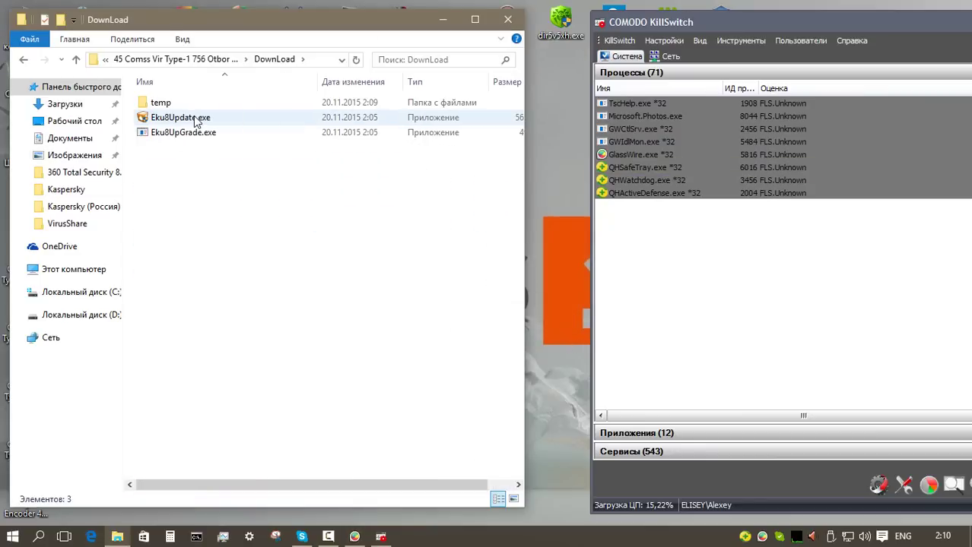
pyautogui.click(73, 61)
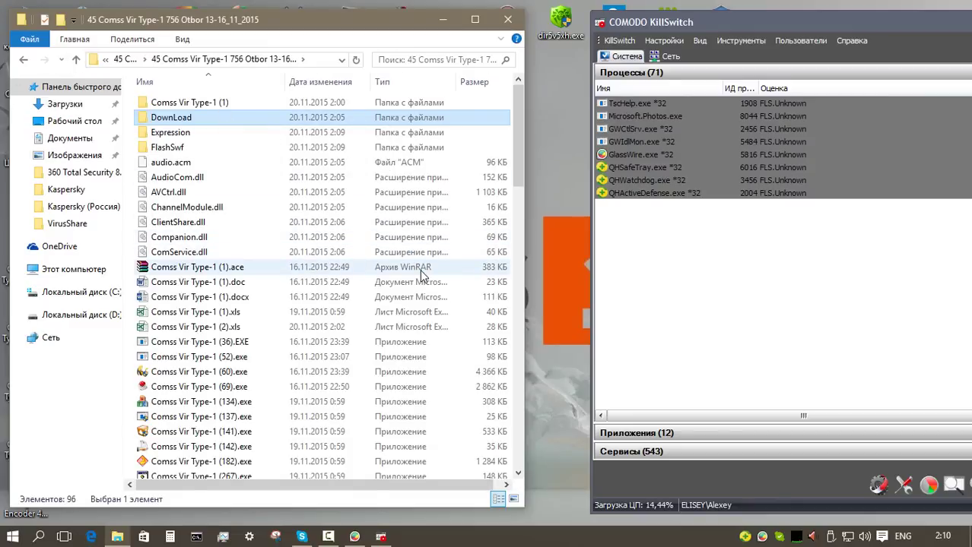
pyautogui.scroll(-5, 422, 275)
pyautogui.click(252, 231)
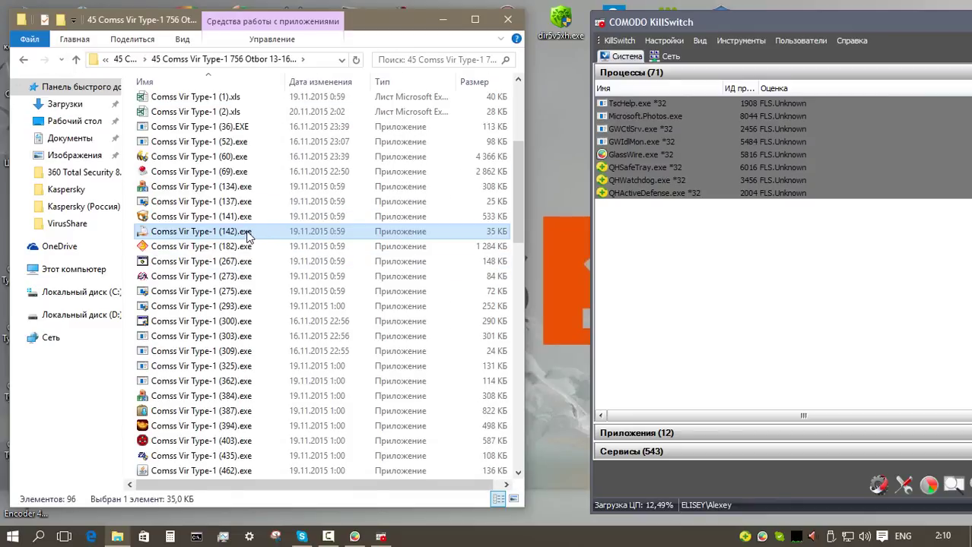
pyautogui.rightClick(248, 238)
pyautogui.click(307, 181)
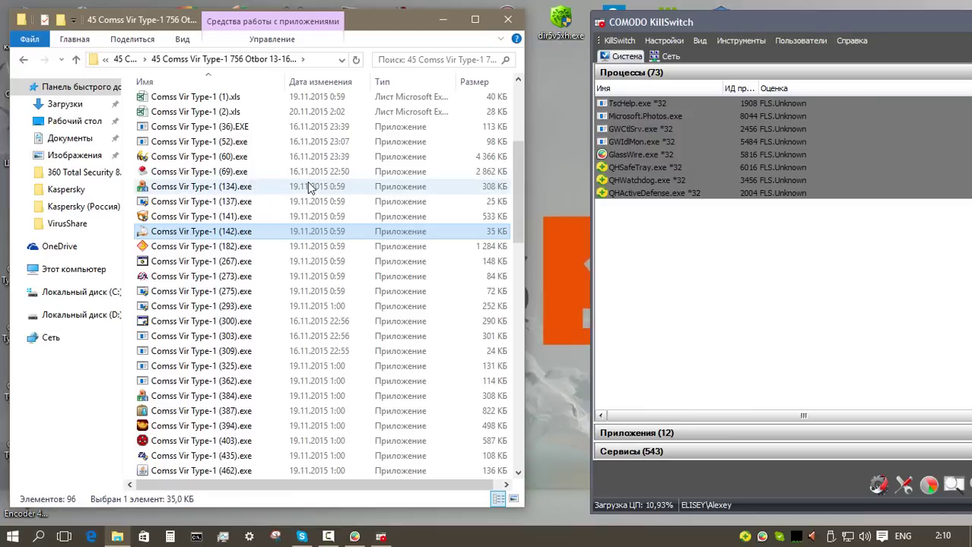
# Step: Run Comss Vir Type-1 (182).exe as administrator and dismiss its error and information messages
pyautogui.rightClick(237, 248)
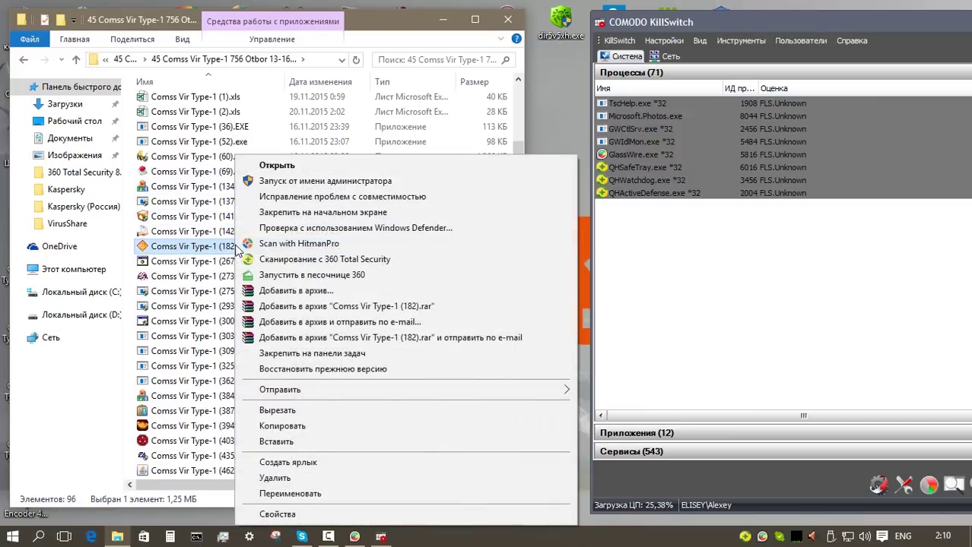
pyautogui.click(288, 181)
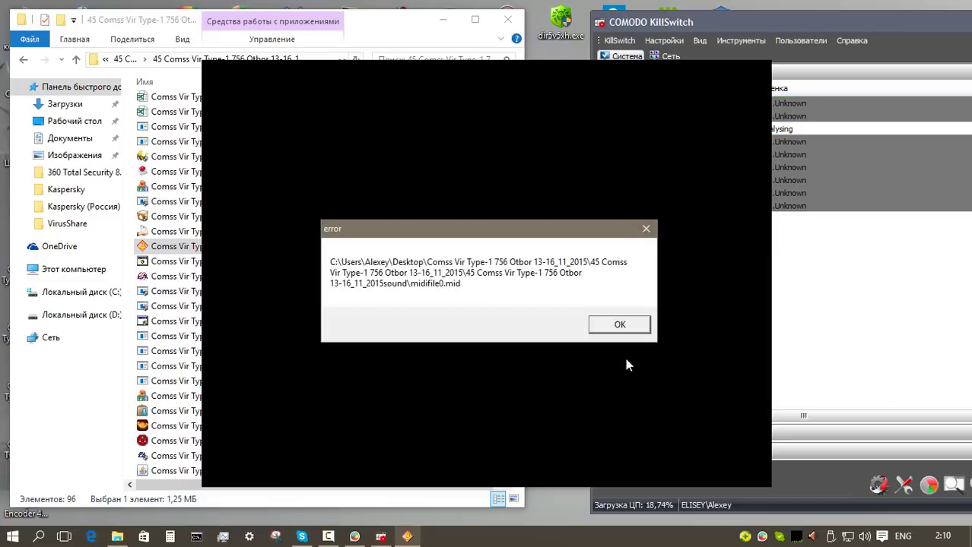
pyautogui.click(628, 326)
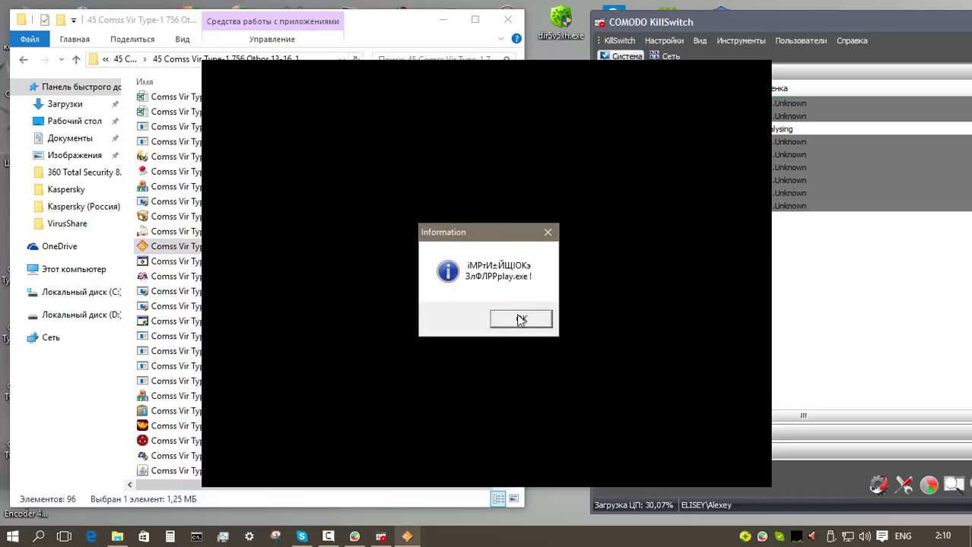
pyautogui.click(520, 320)
# Step: Run Comss Vir Type-1 (267).exe, (273).exe and (275).exe as administrator
pyautogui.rightClick(233, 261)
pyautogui.click(289, 182)
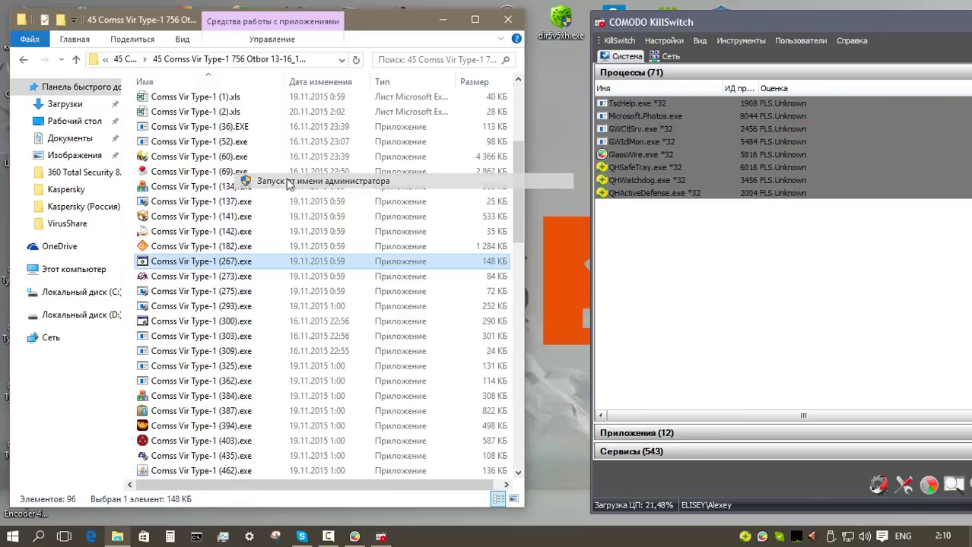
pyautogui.rightClick(231, 277)
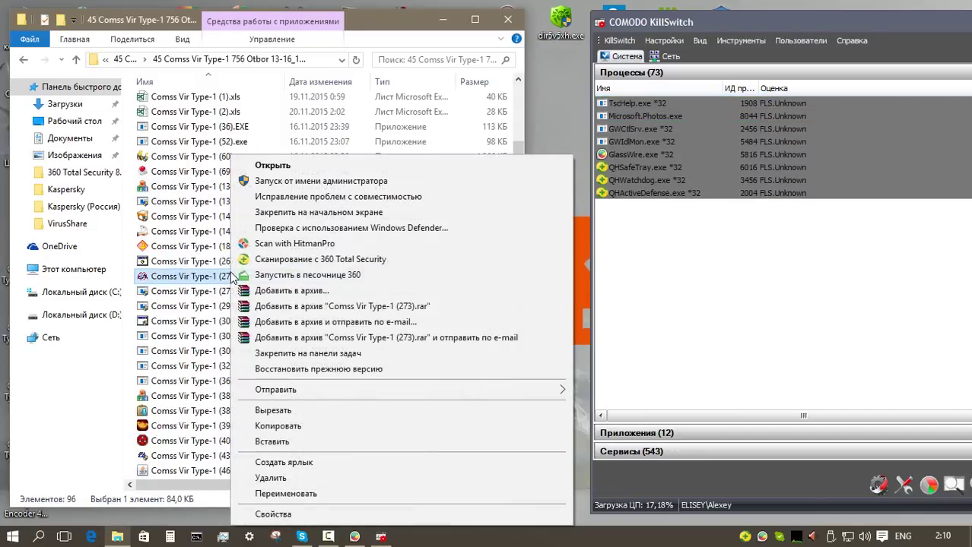
pyautogui.click(282, 181)
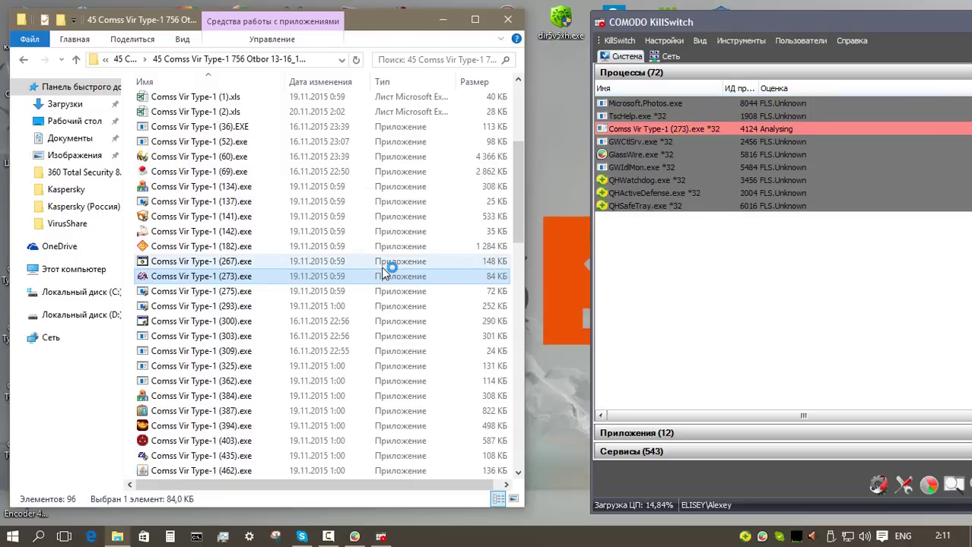
pyautogui.rightClick(260, 292)
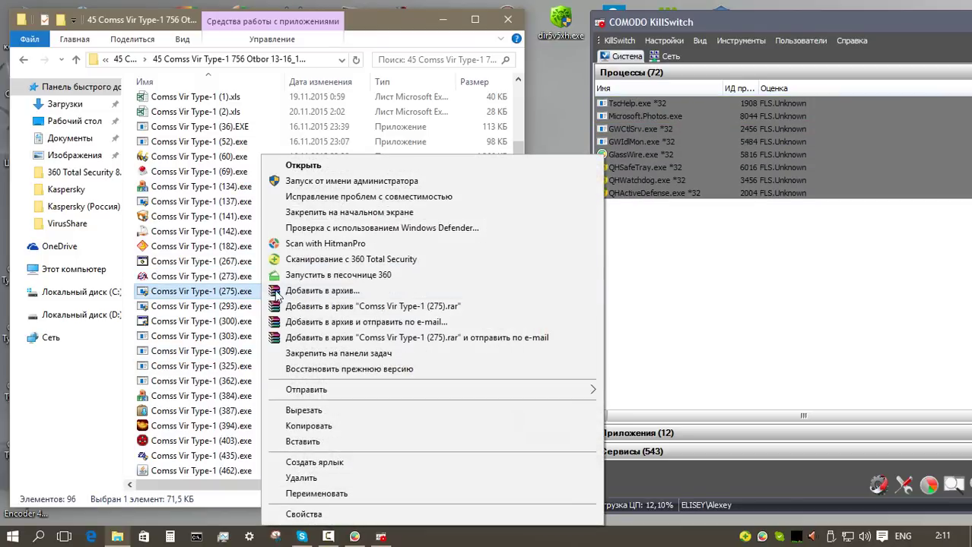
pyautogui.click(283, 181)
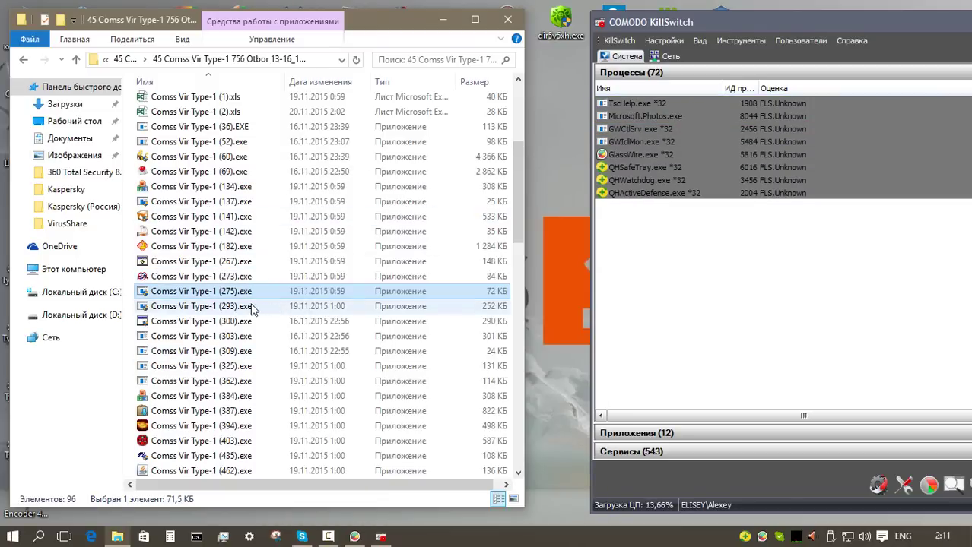
# Step: Mark Outlook Express Setup Library as correctly installed in the compatibility assistant and run Comss Vir Type-1 (293).exe as administrator
pyautogui.click(254, 308)
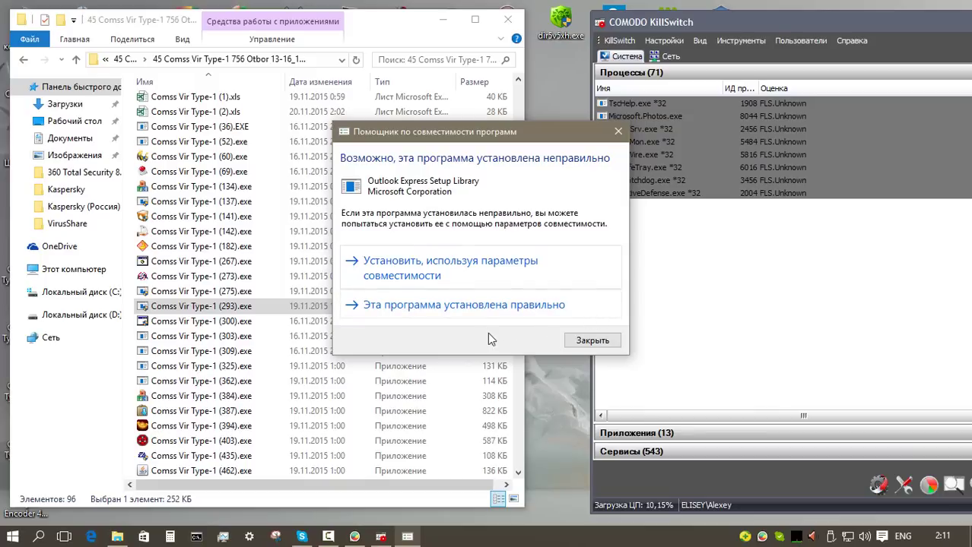
pyautogui.click(478, 312)
pyautogui.rightClick(256, 306)
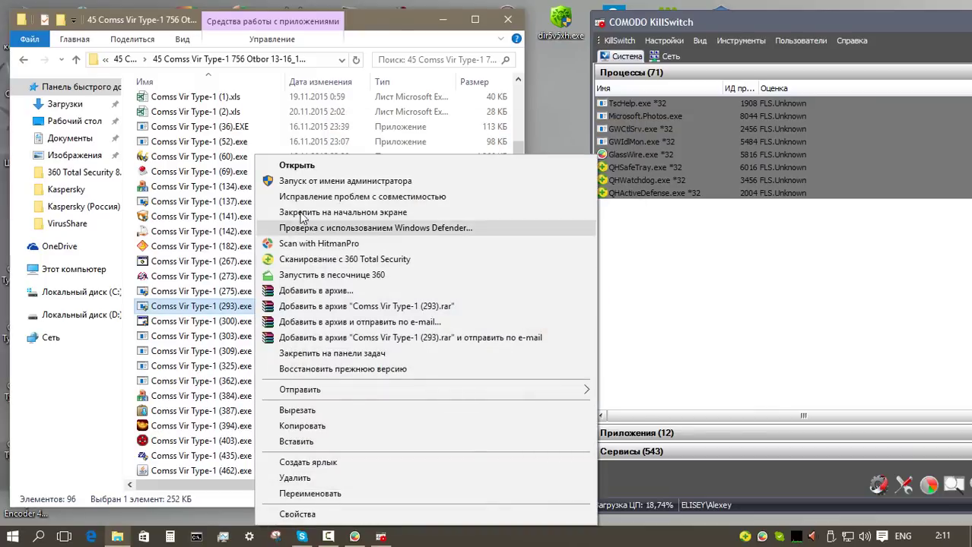
pyautogui.click(313, 182)
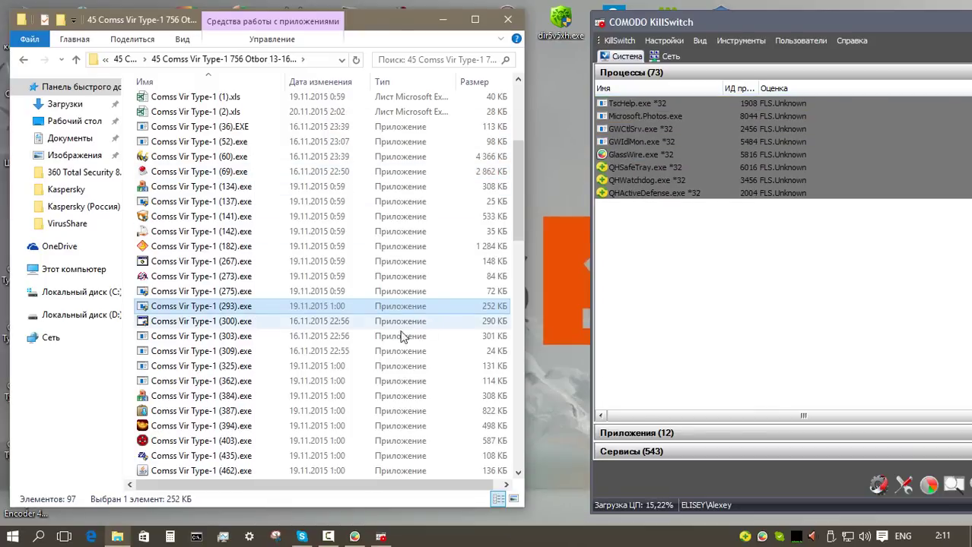
pyautogui.click(416, 308)
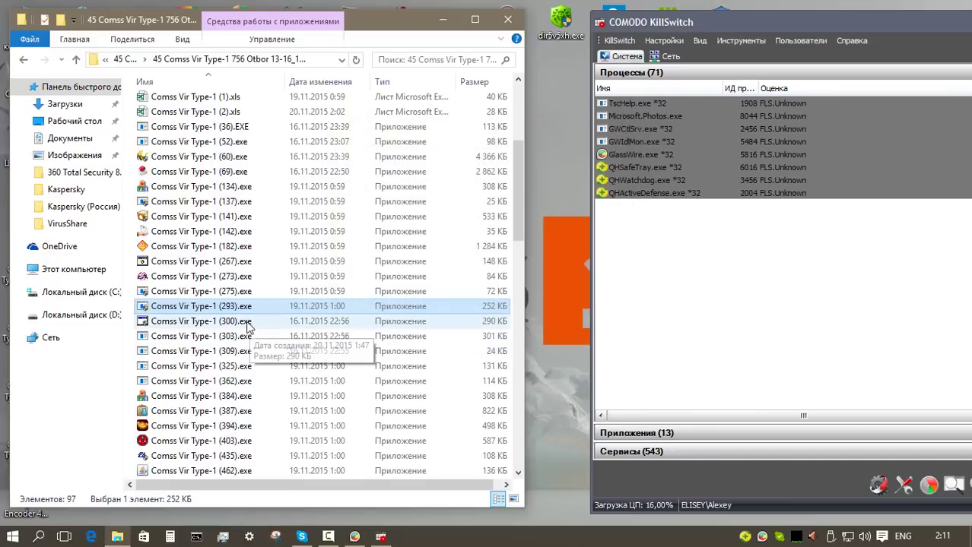
# Step: Run Comss Vir Type-1 (300).exe as administrator and have 360 Total Security remove the detected file
pyautogui.rightClick(242, 323)
pyautogui.click(312, 182)
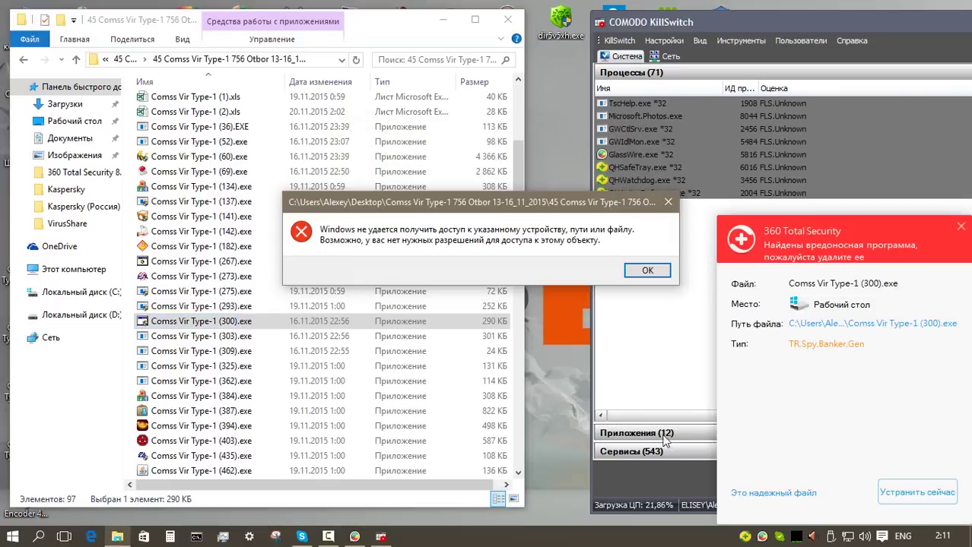
pyautogui.click(914, 492)
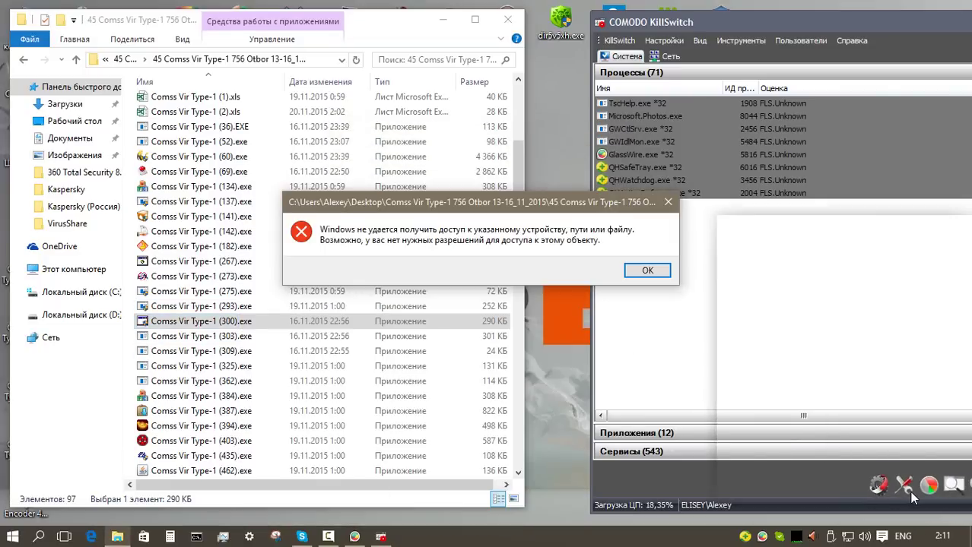
pyautogui.click(922, 493)
# Step: Run Comss Vir Type-1 (303).exe as administrator, remove it through the 360 Total Security alert and dismiss the Windows access error
pyautogui.rightClick(264, 321)
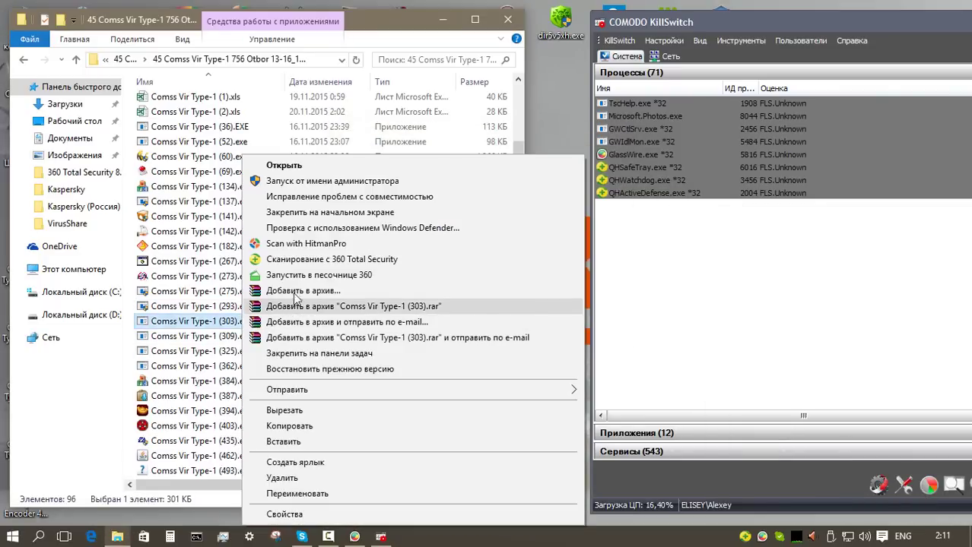
pyautogui.click(304, 183)
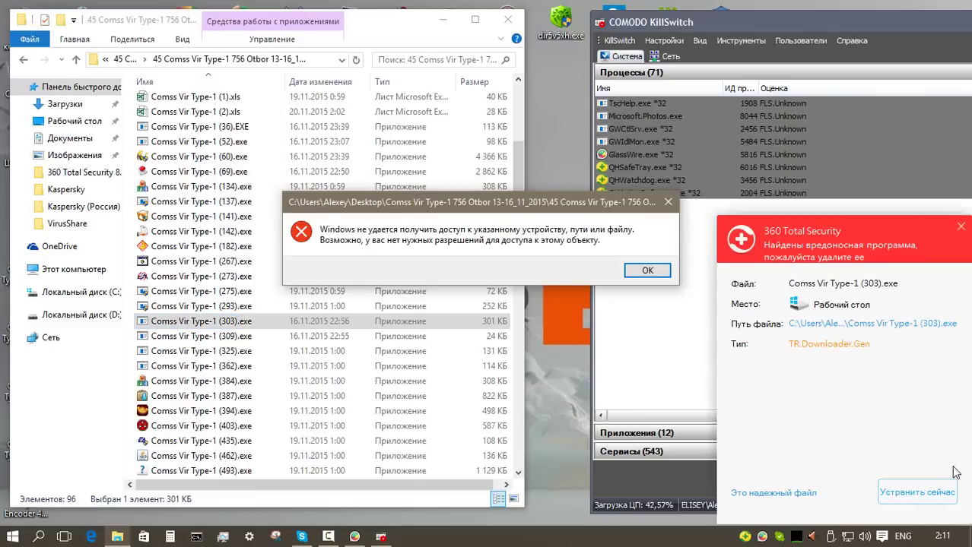
pyautogui.click(920, 491)
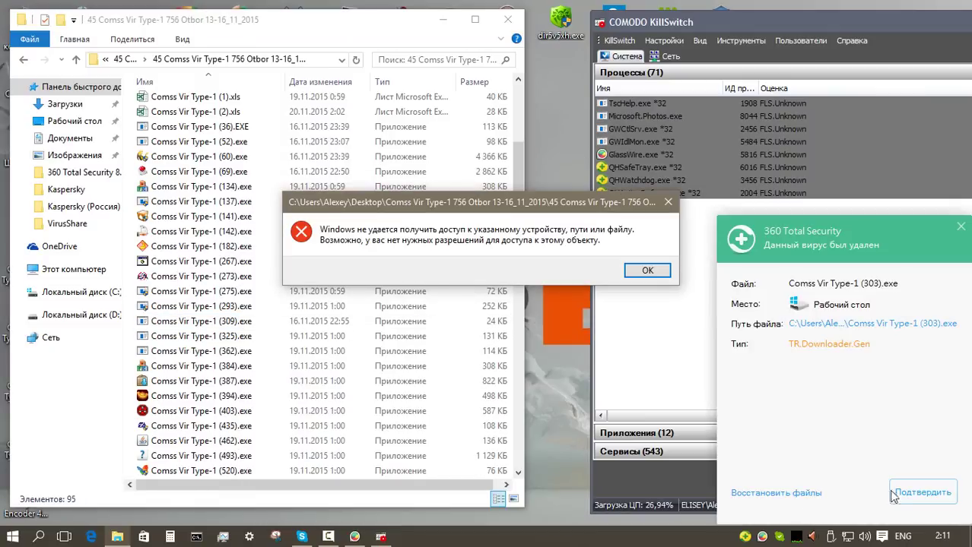
pyautogui.click(894, 494)
pyautogui.click(646, 270)
# Step: Run Comss Vir Type-1 (309).exe as administrator, remove it through the 360 Total Security alert and dismiss the Windows access error
pyautogui.rightClick(252, 322)
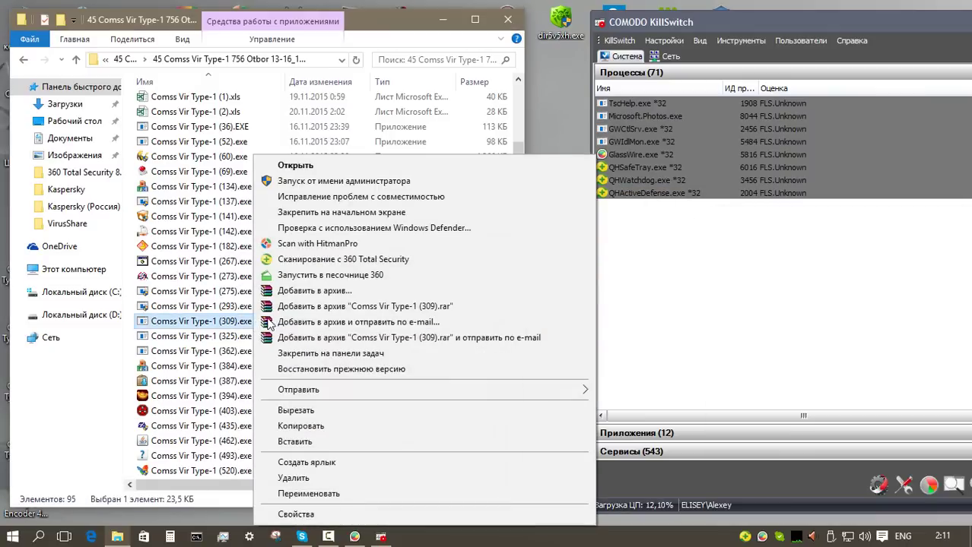
pyautogui.click(338, 181)
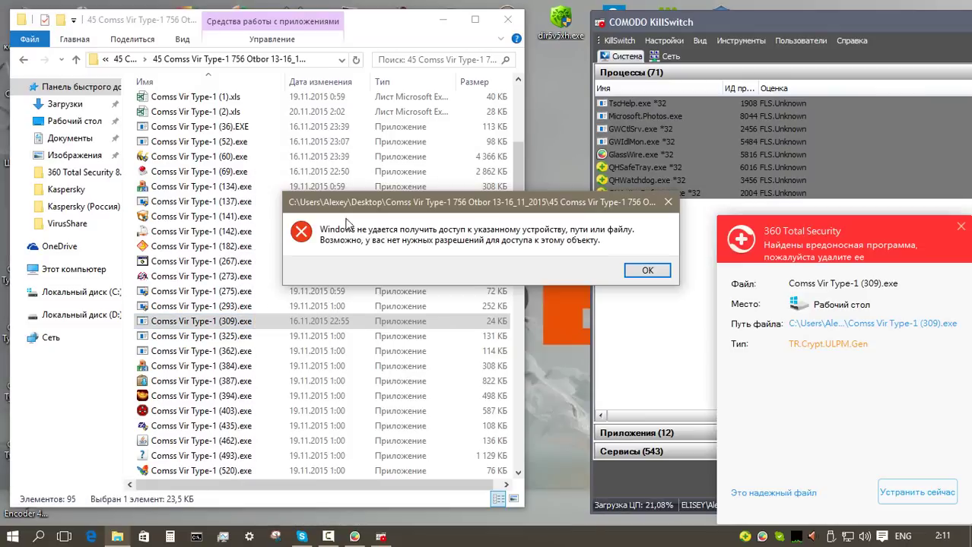
pyautogui.click(917, 494)
pyautogui.click(910, 489)
pyautogui.click(645, 271)
# Step: Run Comss Vir Type-1 (325).exe and (362).exe as administrator, removing (362).exe through the 360 Total Security alert
pyautogui.rightClick(248, 321)
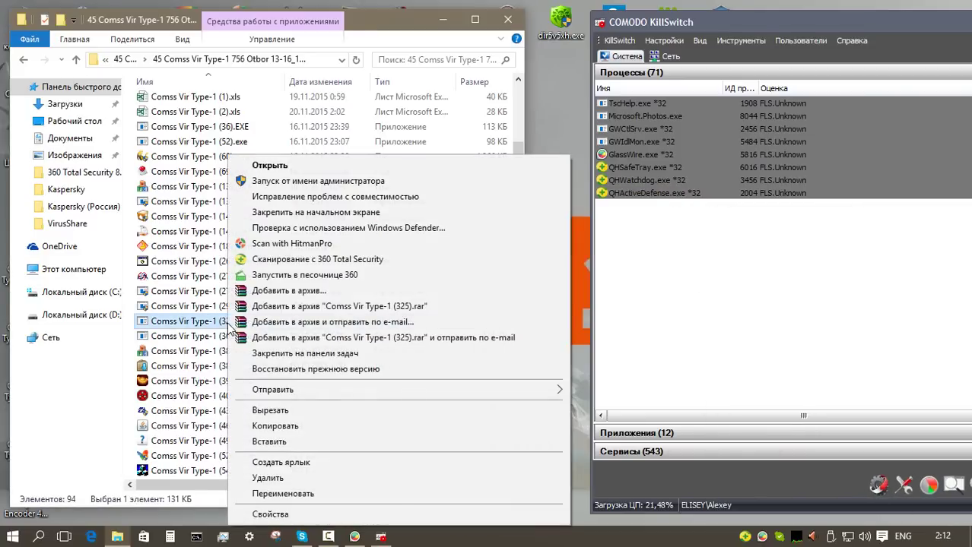
pyautogui.click(317, 198)
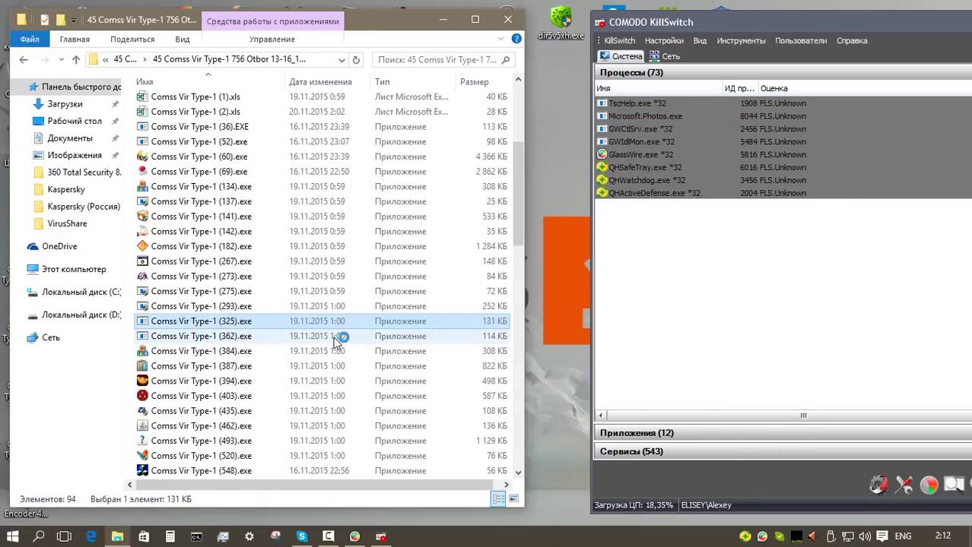
pyautogui.rightClick(241, 337)
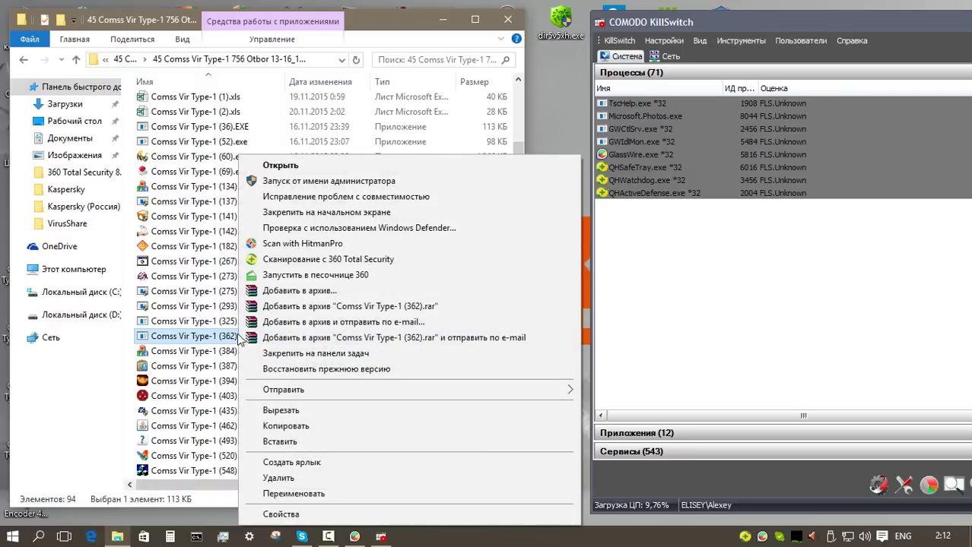
pyautogui.click(326, 259)
pyautogui.click(912, 495)
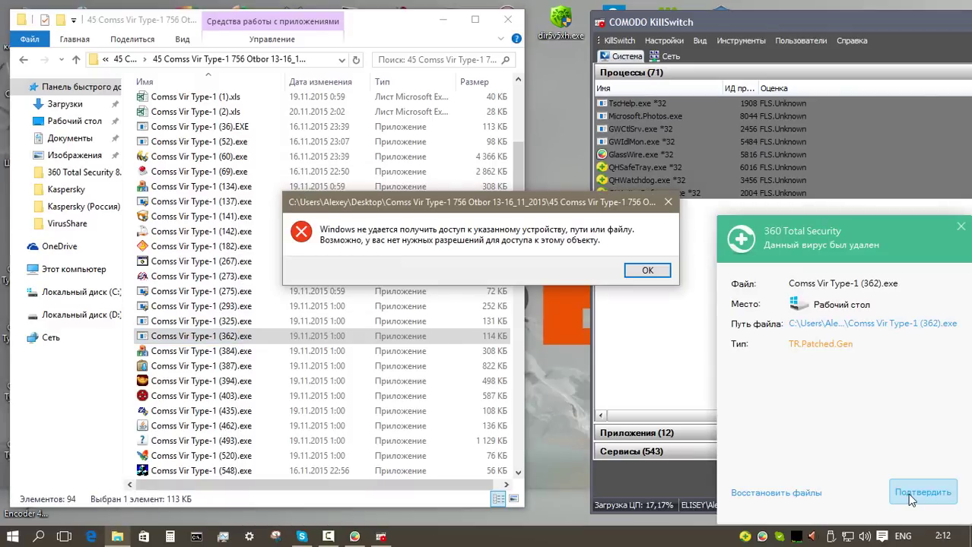
pyautogui.click(912, 492)
pyautogui.click(647, 270)
# Step: Run Comss Vir Type-1 (384).exe, (387).exe and (394).exe as administrator
pyautogui.rightClick(259, 337)
pyautogui.click(319, 181)
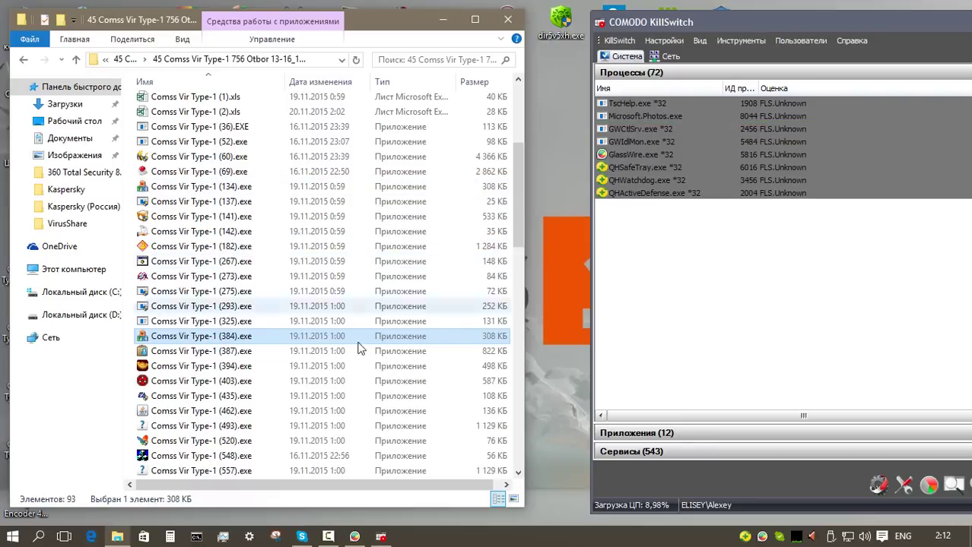
pyautogui.rightClick(237, 356)
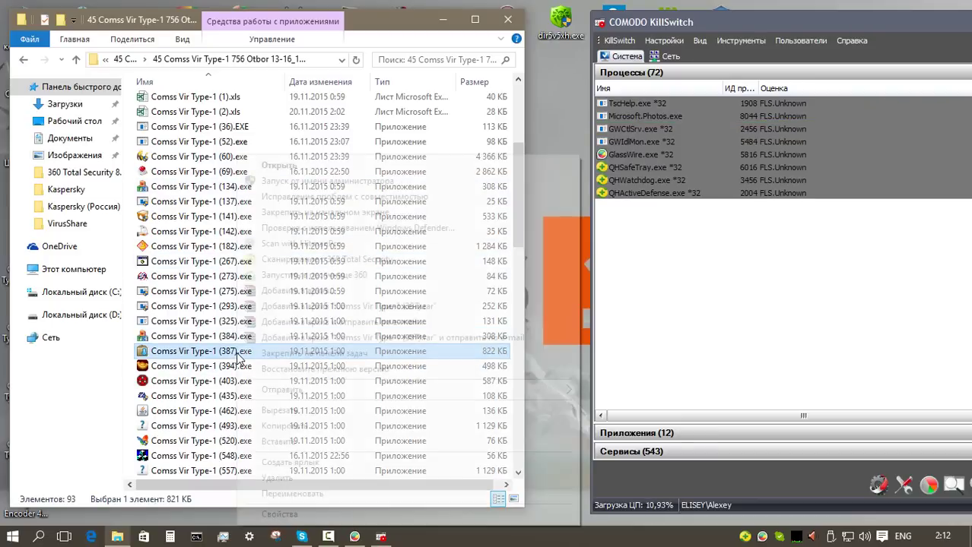
pyautogui.click(319, 182)
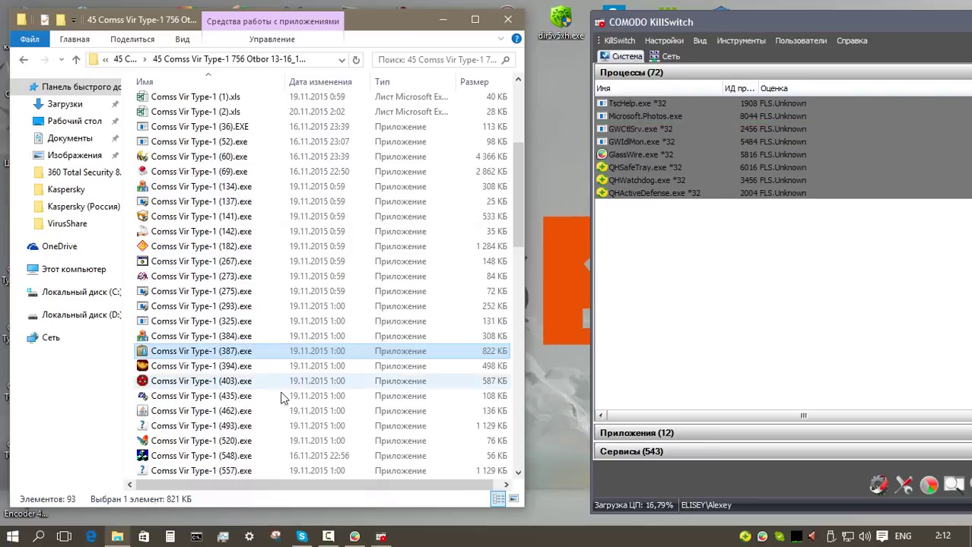
pyautogui.click(236, 368)
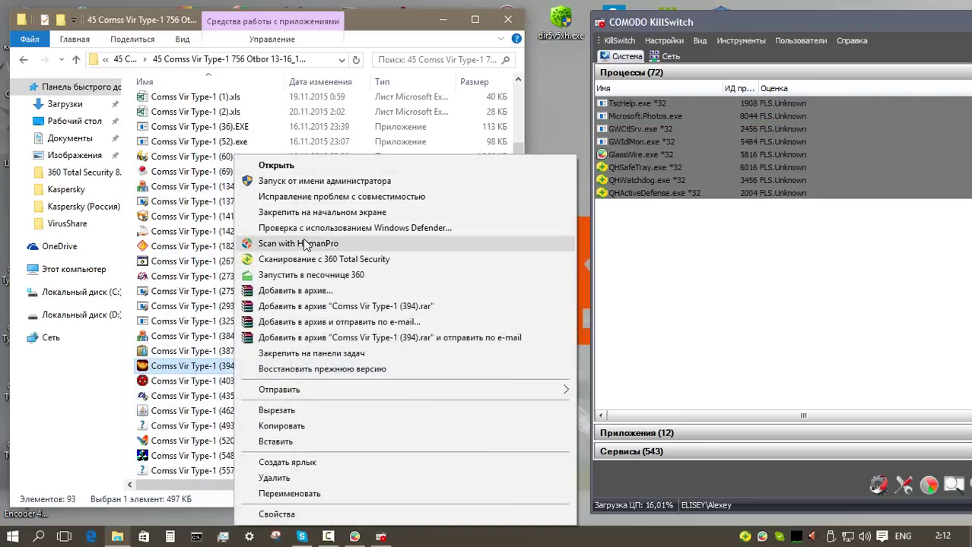
pyautogui.click(319, 181)
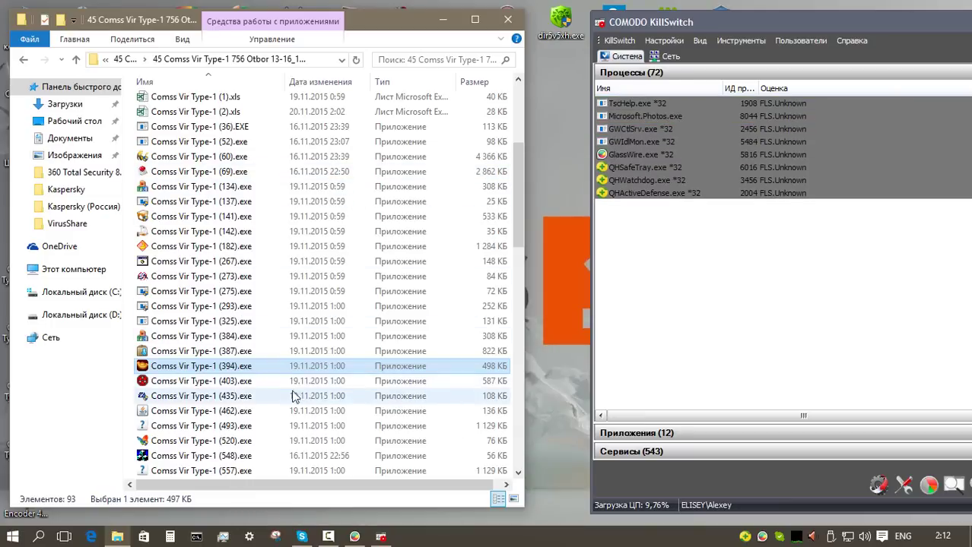
# Step: Run Comss Vir Type-1 (403).exe as administrator and dismiss its bass.dll error message
pyautogui.click(248, 383)
pyautogui.rightClick(248, 384)
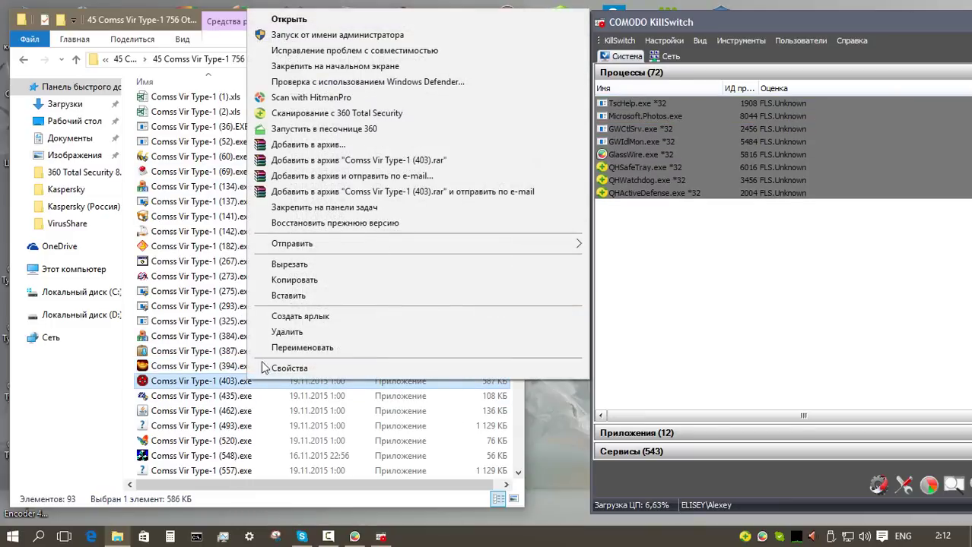
pyautogui.click(317, 35)
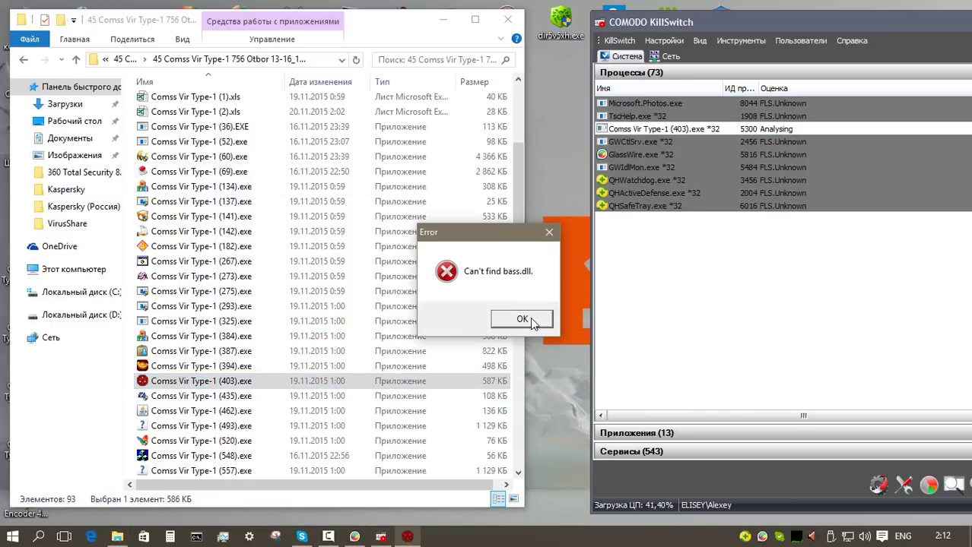
pyautogui.click(530, 318)
# Step: Run Comss Vir Type-1 (435).exe as administrator, close the crashed InstallKitWizard7 and mark it as correctly installed in the compatibility assistant
pyautogui.click(227, 399)
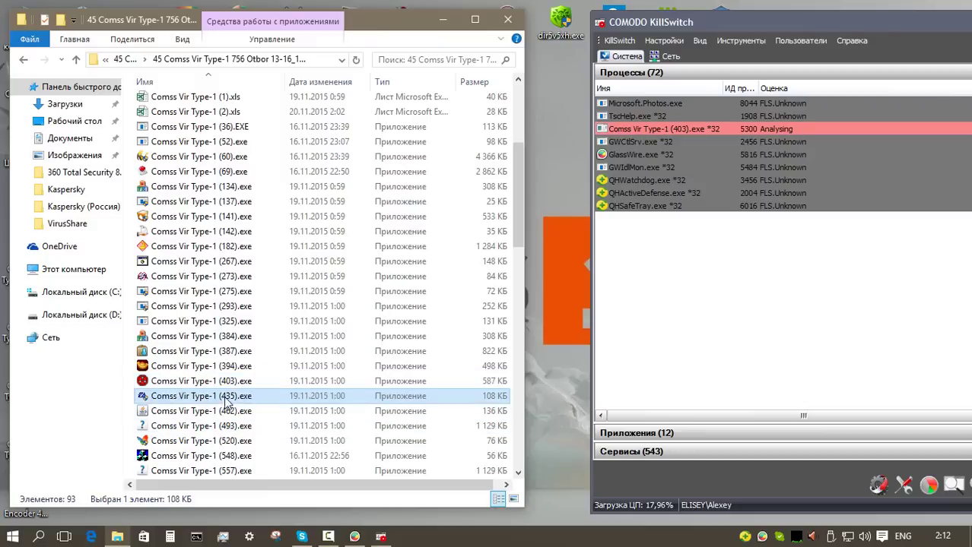
pyautogui.rightClick(230, 400)
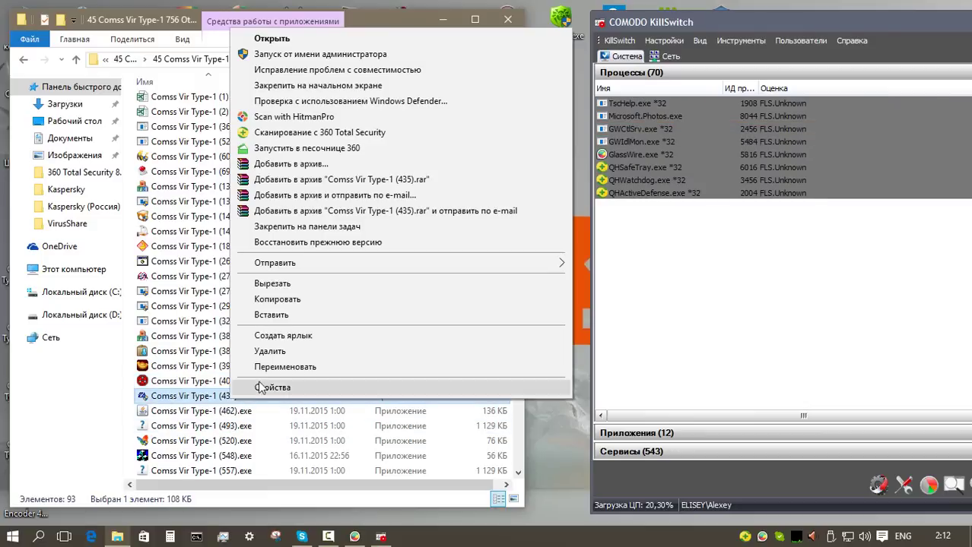
pyautogui.click(319, 54)
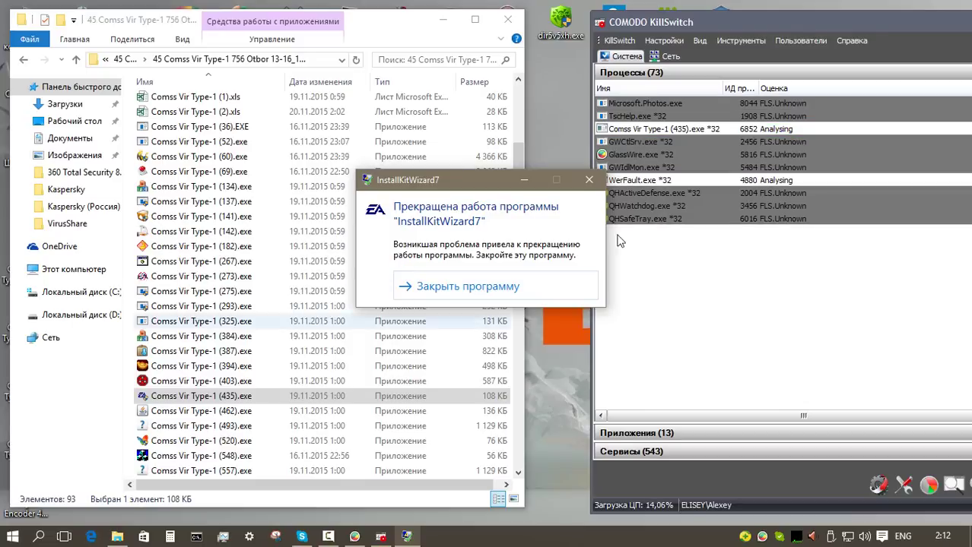
pyautogui.click(459, 286)
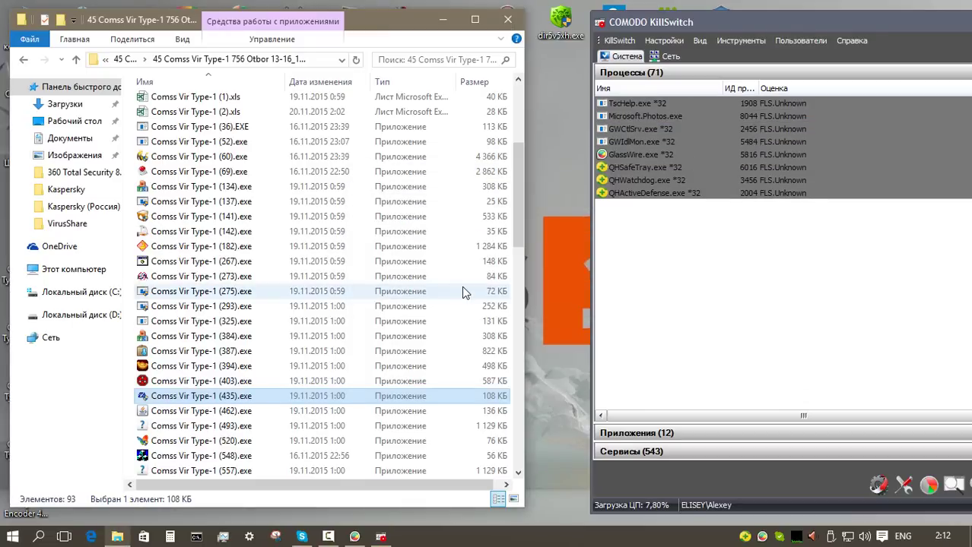
pyautogui.click(410, 410)
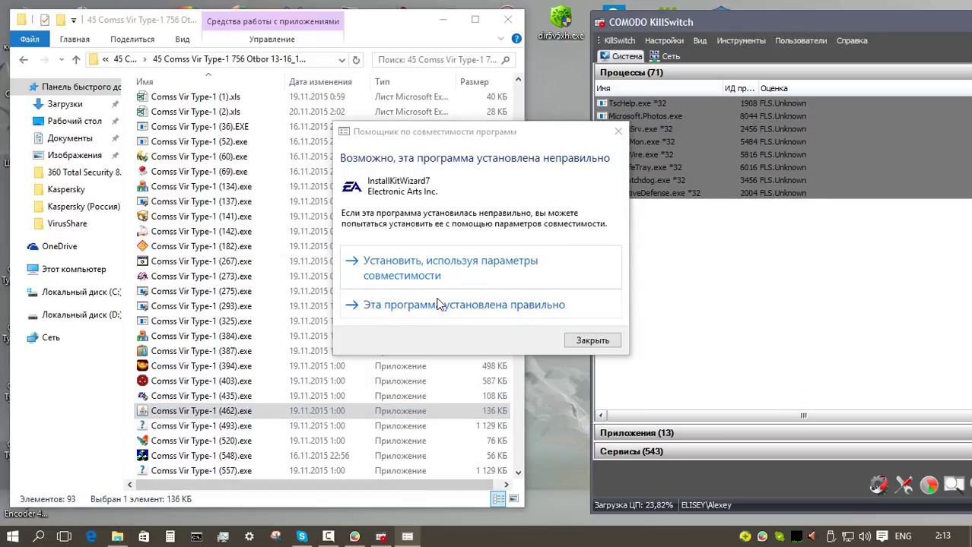
pyautogui.click(447, 306)
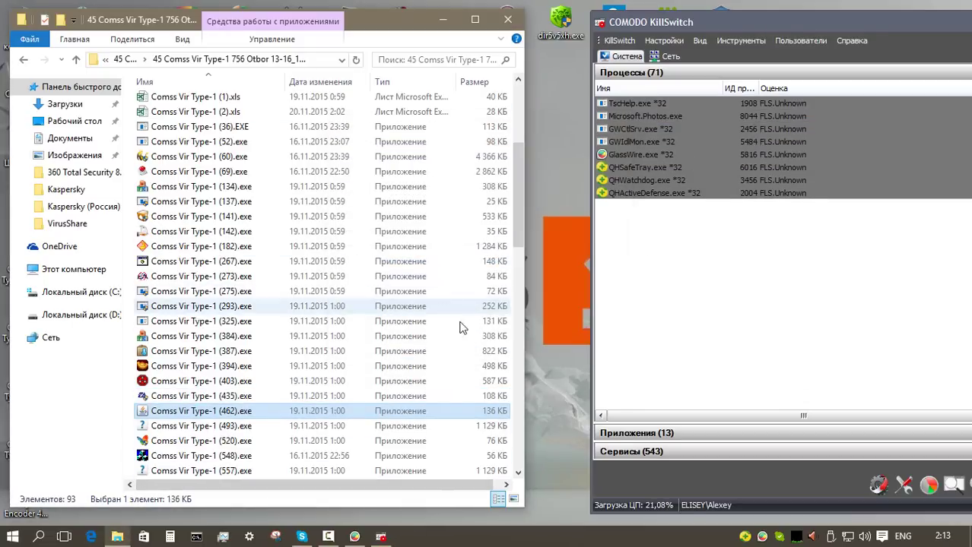
# Step: Run Comss Vir Type-1 (462).exe as administrator
pyautogui.rightClick(241, 412)
pyautogui.click(327, 62)
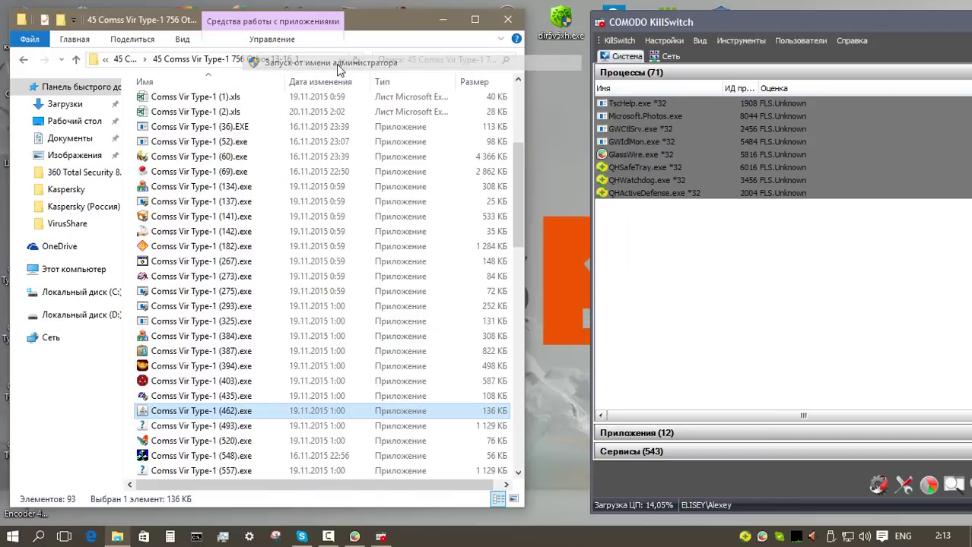
pyautogui.click(539, 325)
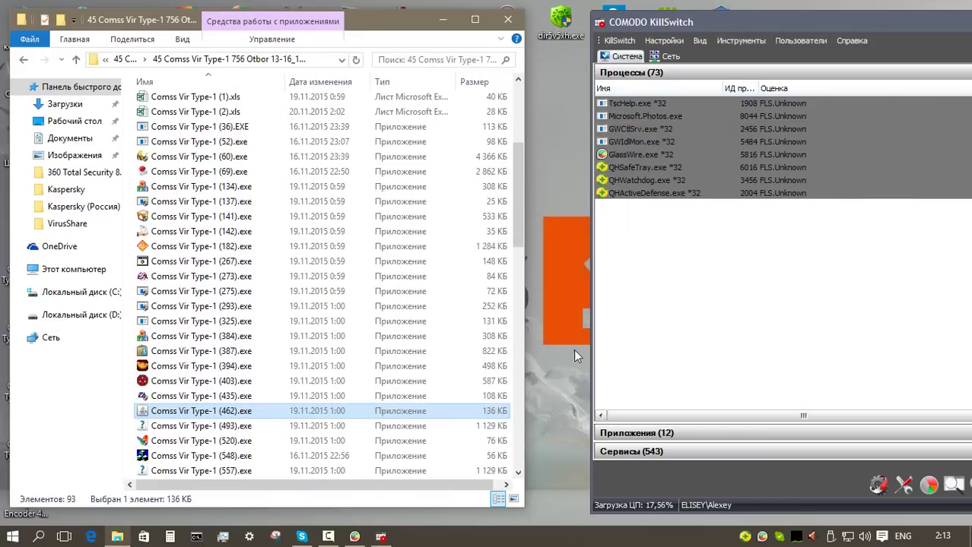
# Step: Run Comss Vir Type-1 (493).exe as administrator and dismiss the About Adobe Help Viewer dialog
pyautogui.click(245, 427)
pyautogui.rightClick(247, 430)
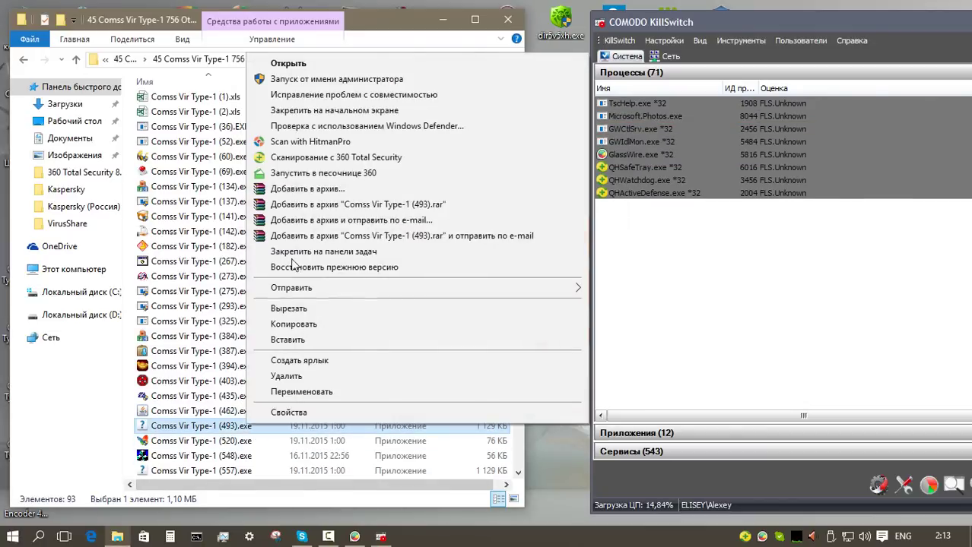
pyautogui.click(323, 80)
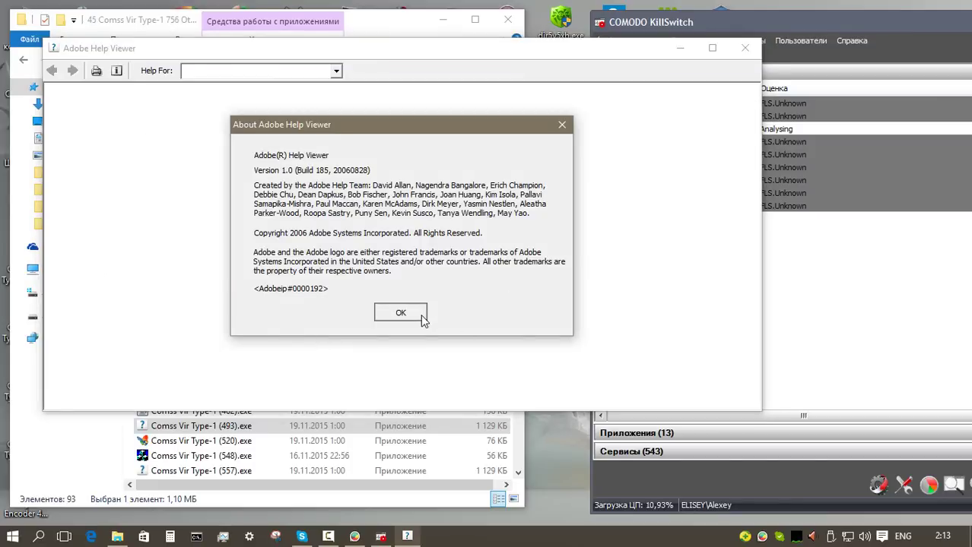
pyautogui.click(420, 318)
# Step: Run Comss Vir Type-1 (520).exe and (548).exe as administrator, removing (548).exe through the 360 Total Security alert
pyautogui.rightClick(225, 443)
pyautogui.click(327, 97)
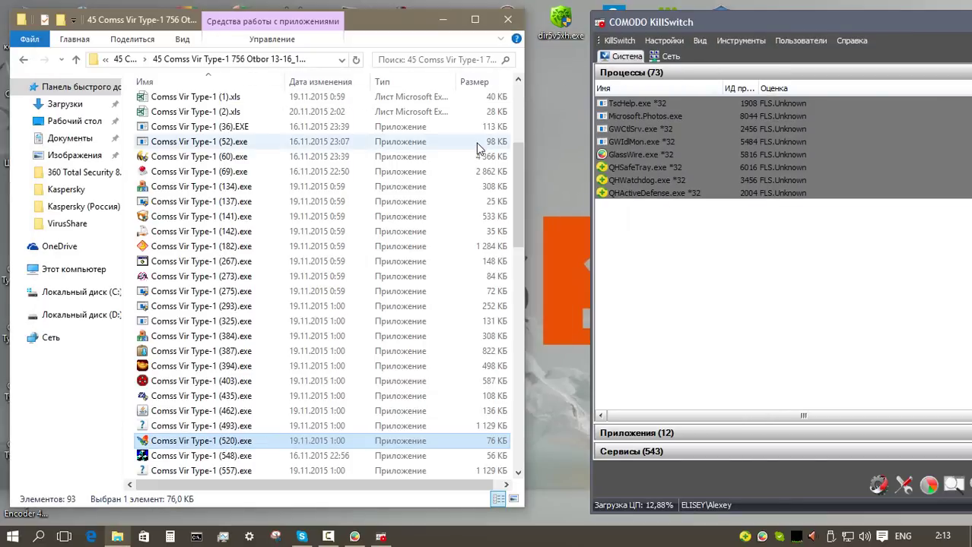
pyautogui.moveTo(514, 210); pyautogui.dragTo(523, 289)
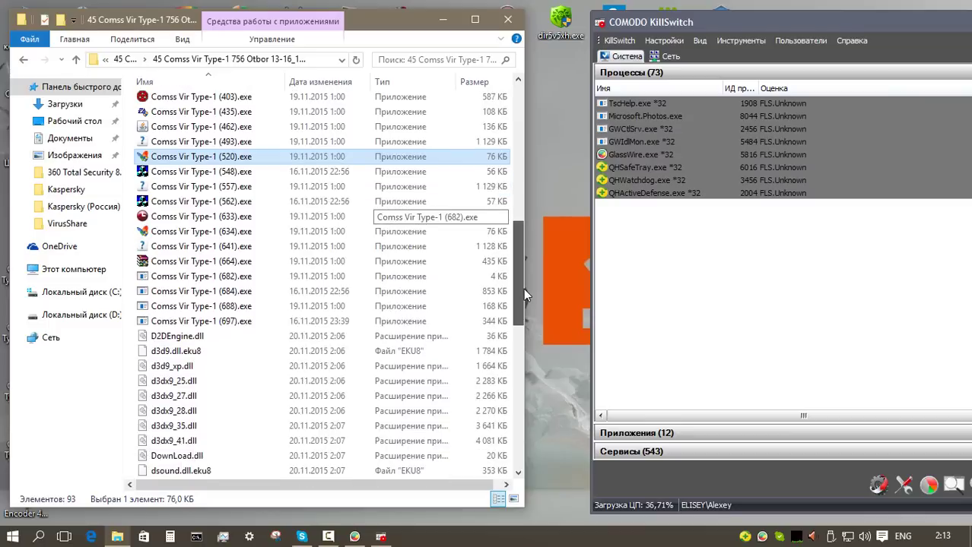
pyautogui.click(242, 174)
pyautogui.rightClick(242, 176)
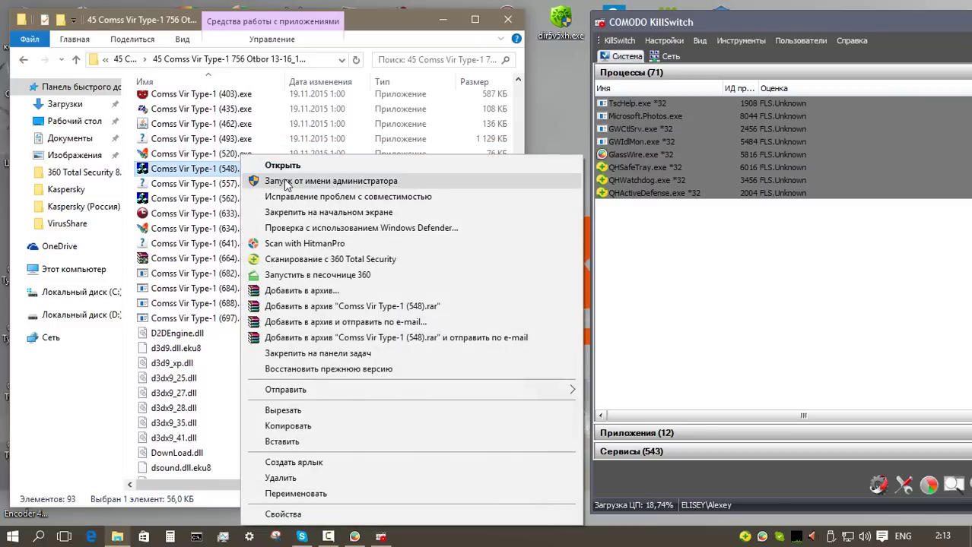
pyautogui.click(286, 183)
pyautogui.click(916, 492)
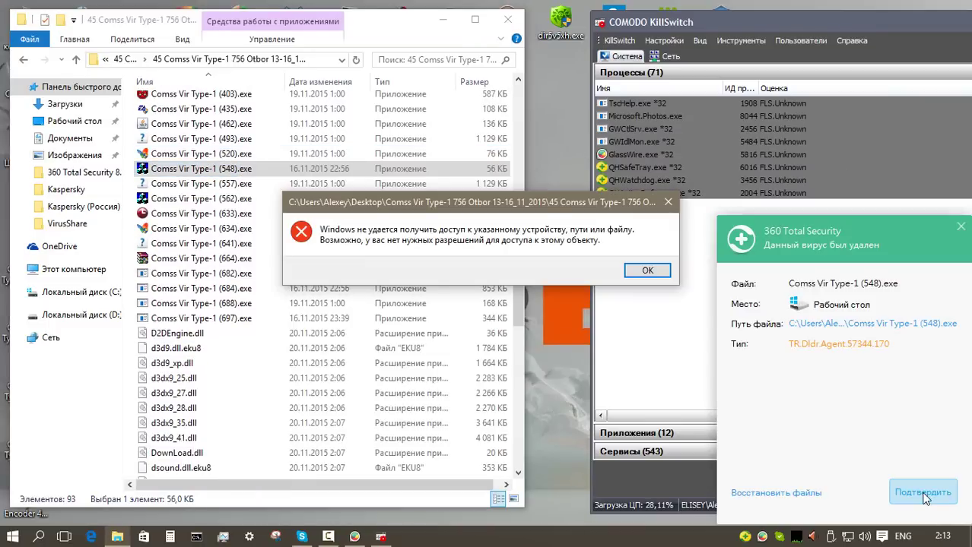
pyautogui.click(916, 489)
# Step: Run Comss Vir Type-1 (557).exe as administrator, then view and close Adobe Help Viewer's About information
pyautogui.rightClick(231, 173)
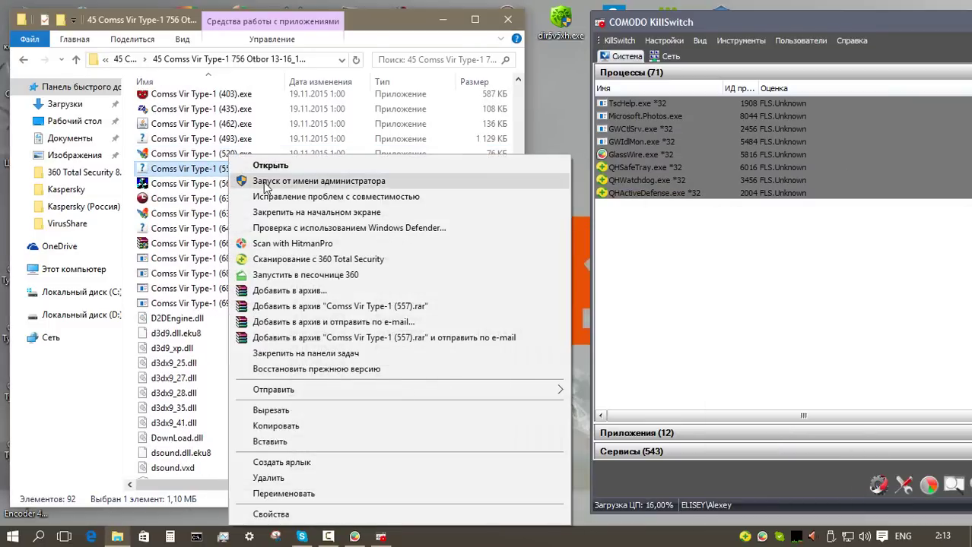
pyautogui.click(243, 183)
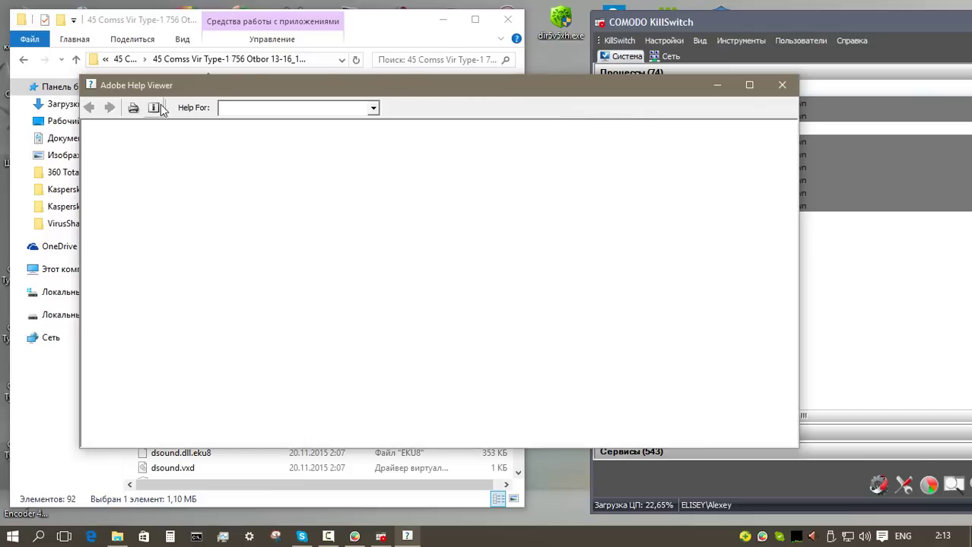
pyautogui.click(154, 108)
pyautogui.click(449, 350)
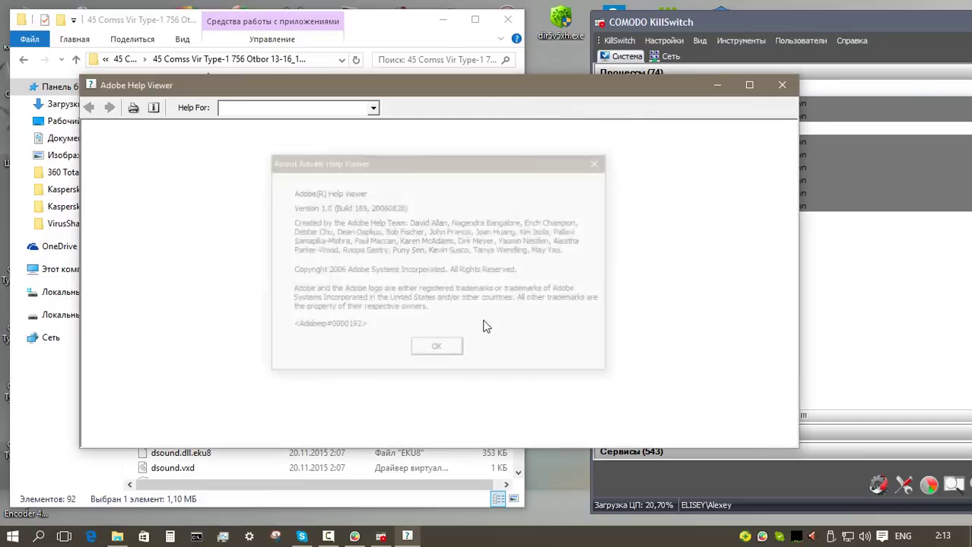
# Step: Run Comss Vir Type-1 (562).exe as administrator and remove it through the 360 Total Security alert
pyautogui.rightClick(242, 184)
pyautogui.click(302, 183)
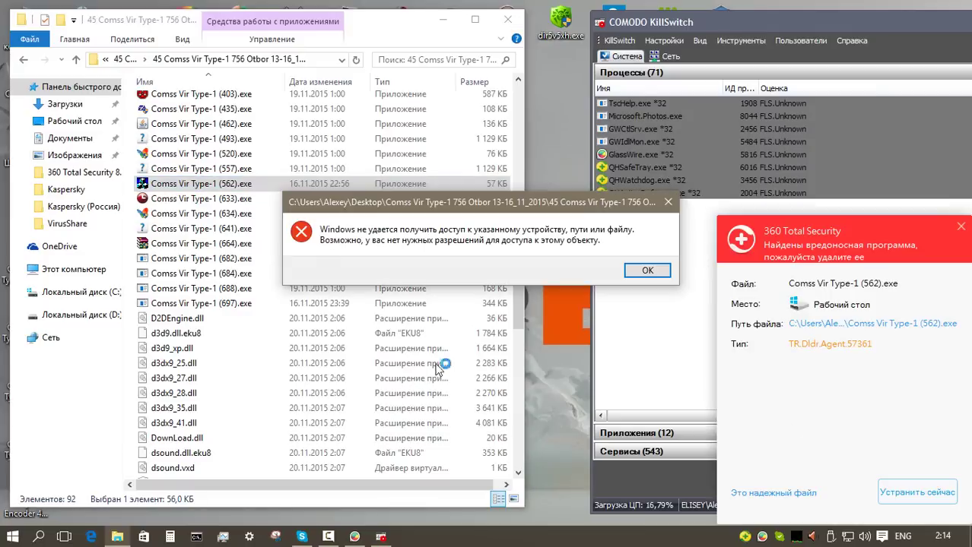
pyautogui.click(917, 491)
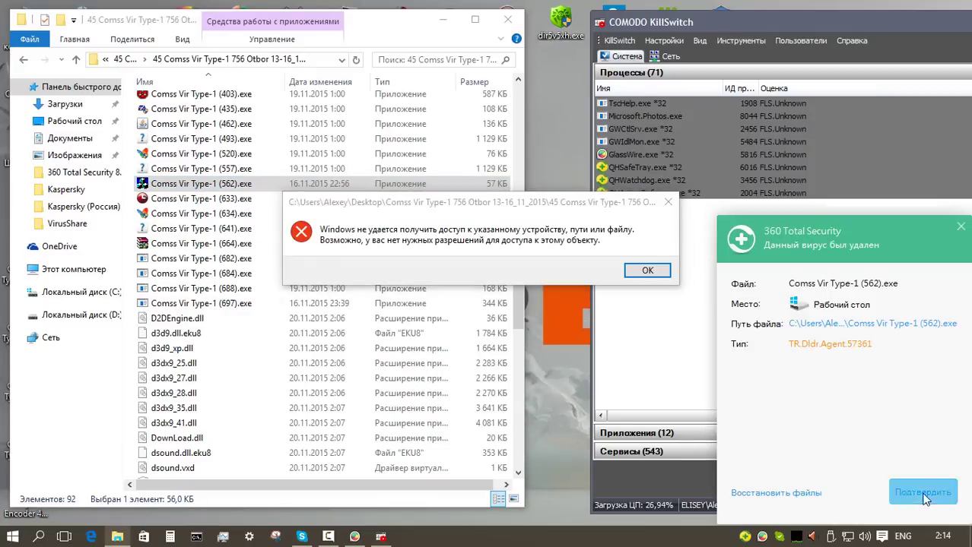
# Step: Run Comss Vir Type-1 (633).exe and Comss Vir Type-1 (634).exe as administrator
pyautogui.rightClick(203, 187)
pyautogui.click(228, 185)
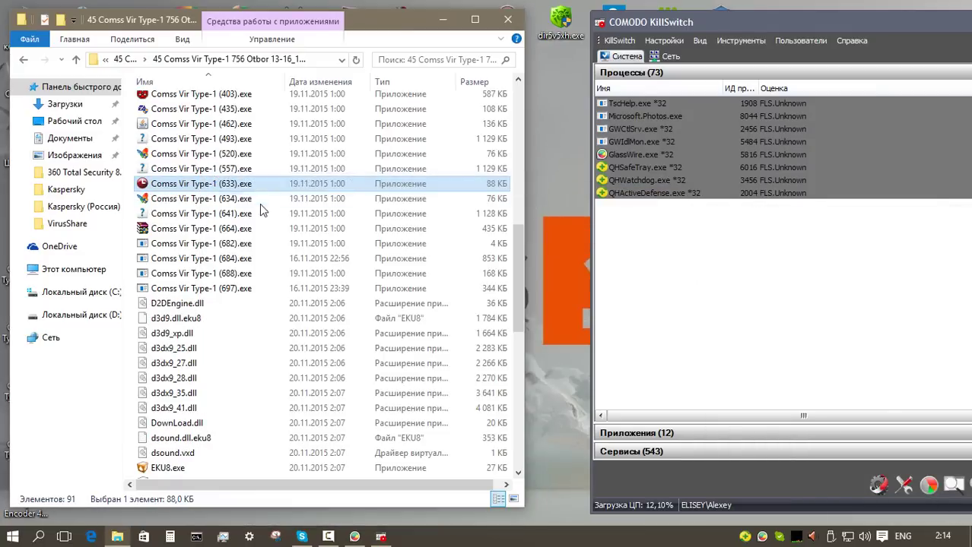
pyautogui.click(232, 201)
pyautogui.rightClick(231, 202)
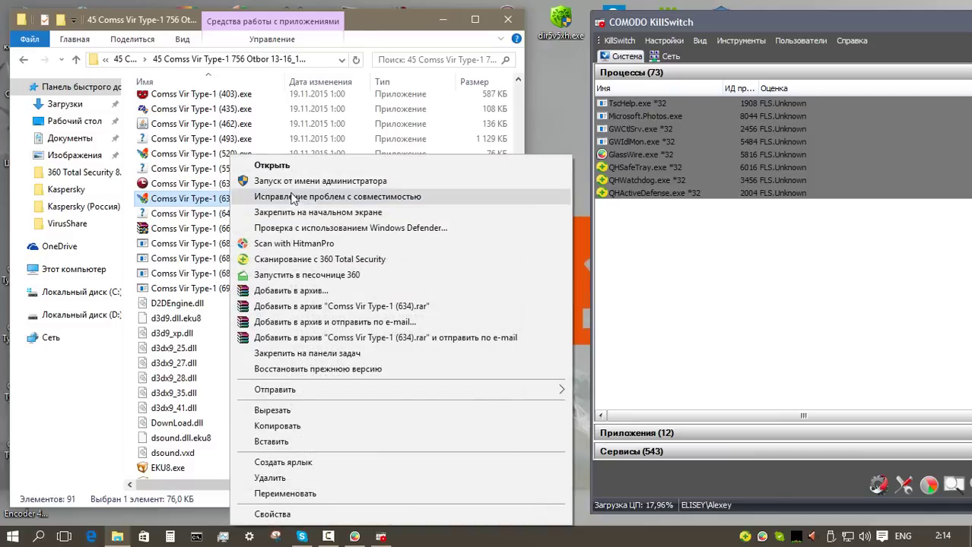
pyautogui.click(310, 185)
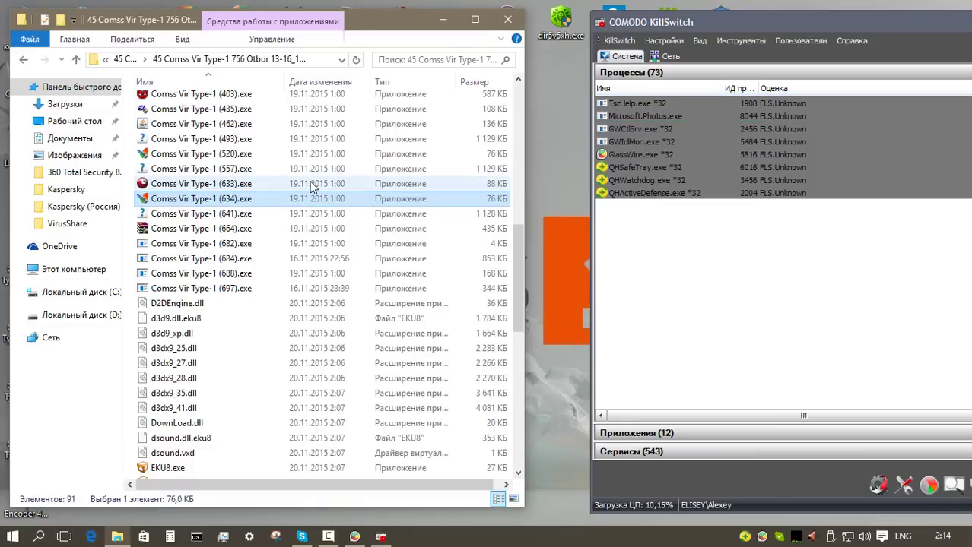
# Step: Run Comss Vir Type-1 (641).exe as administrator
pyautogui.click(254, 217)
pyautogui.rightClick(255, 219)
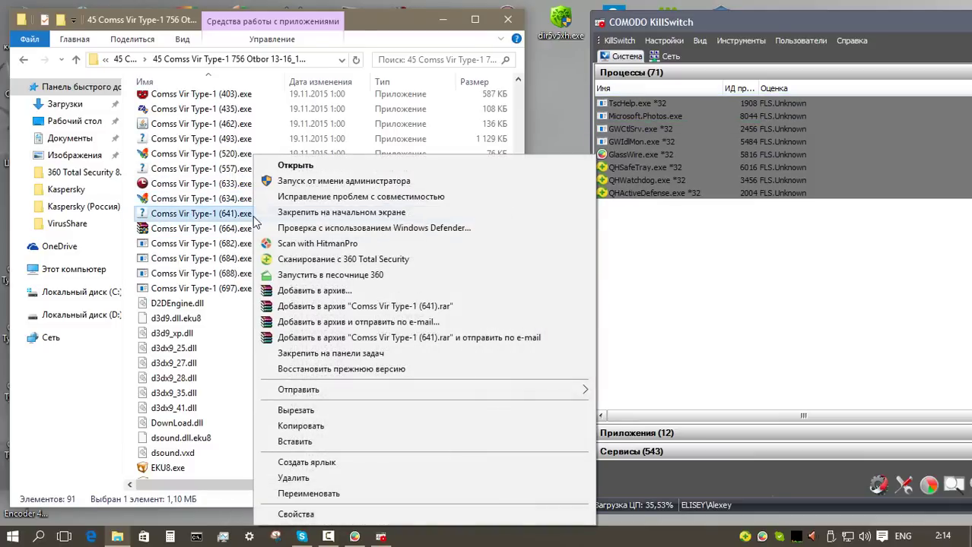
pyautogui.click(324, 185)
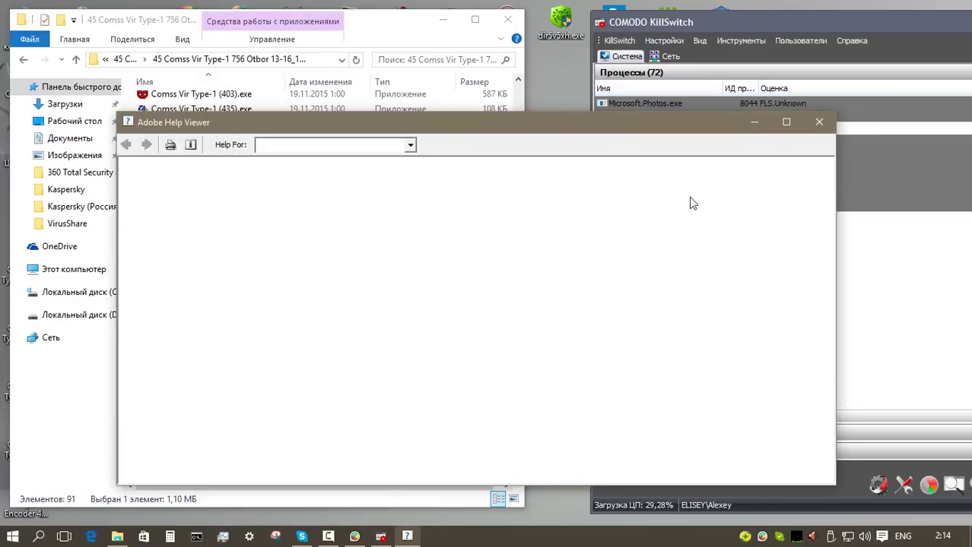
# Step: Run Comss Vir Type-1 (664).exe as administrator and view TrueTransparency's About information
pyautogui.rightClick(238, 230)
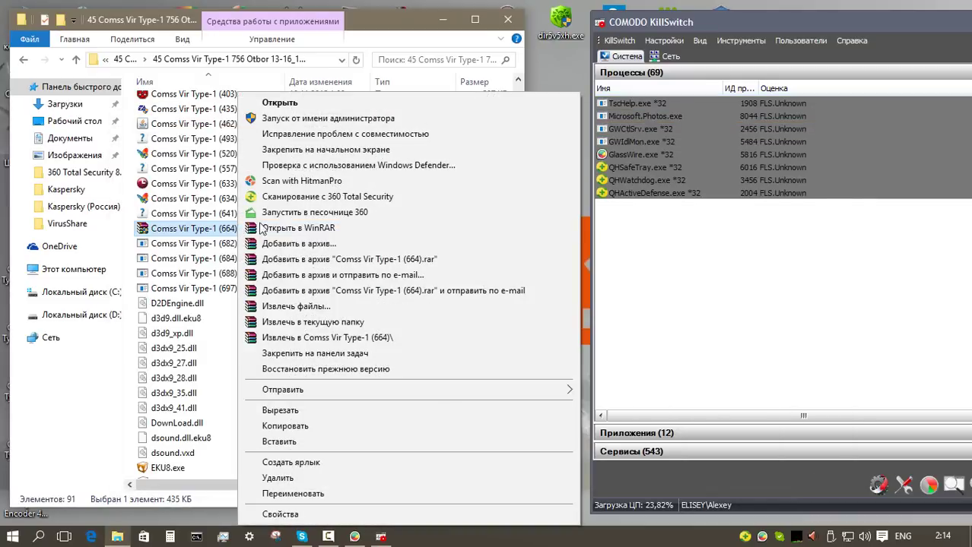
pyautogui.click(317, 120)
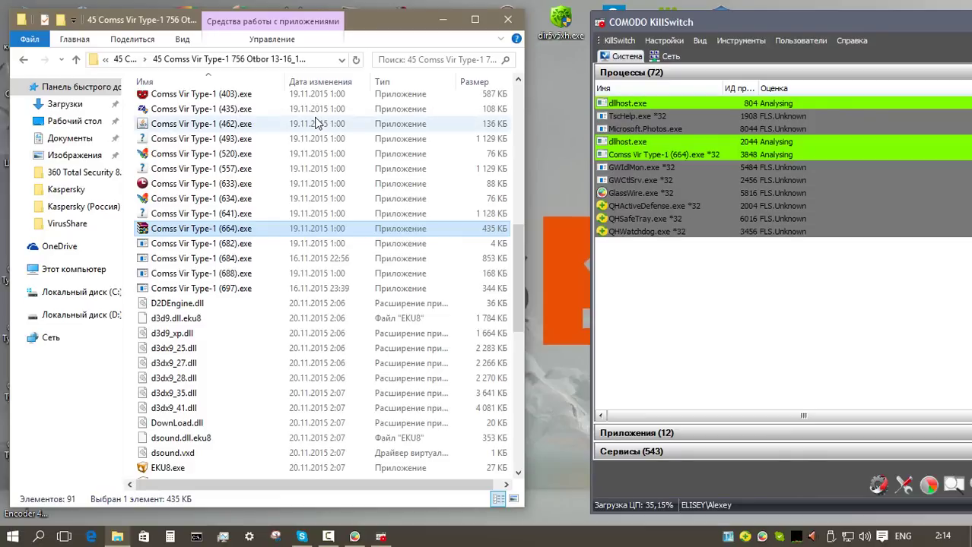
pyautogui.click(727, 536)
pyautogui.click(716, 505)
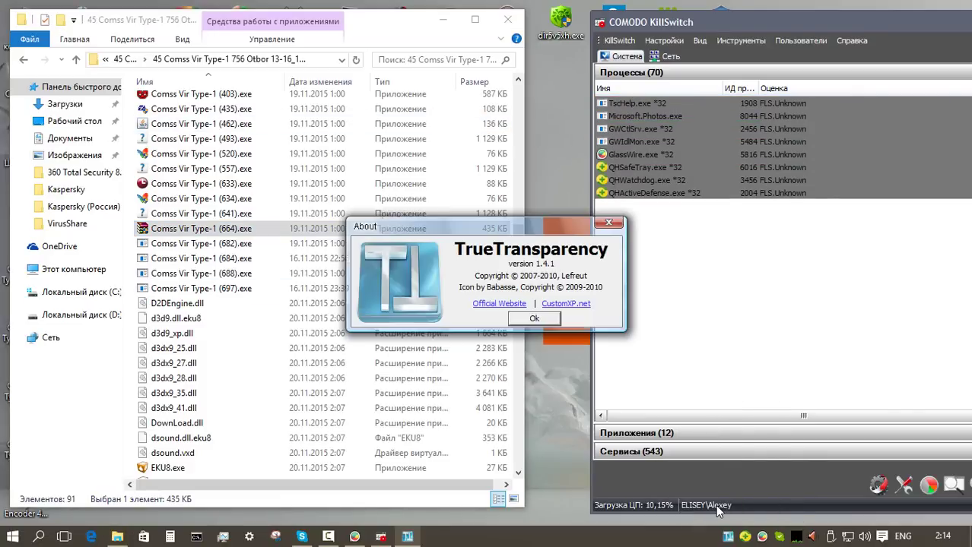
# Step: Run Comss Vir Type-1 (682).exe as administrator
pyautogui.click(237, 244)
pyautogui.rightClick(237, 243)
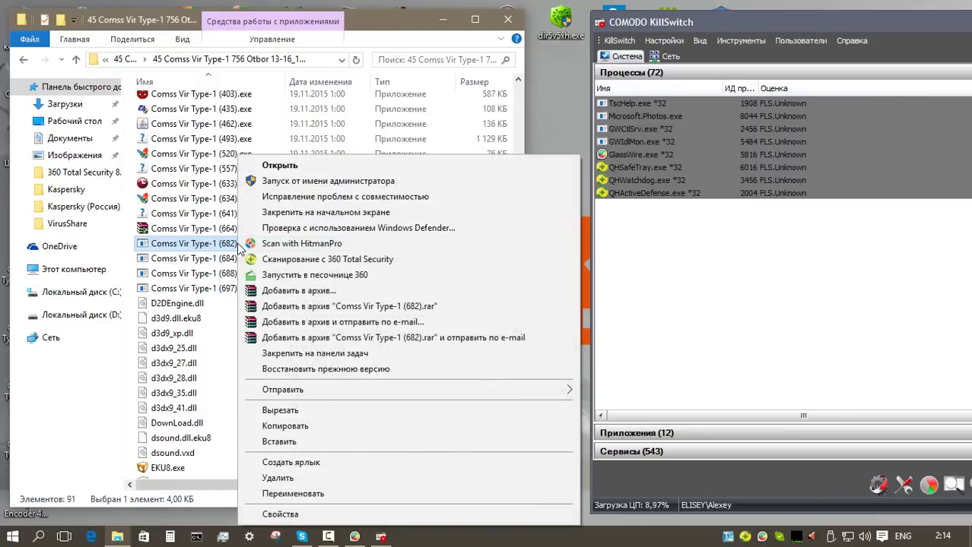
pyautogui.click(312, 182)
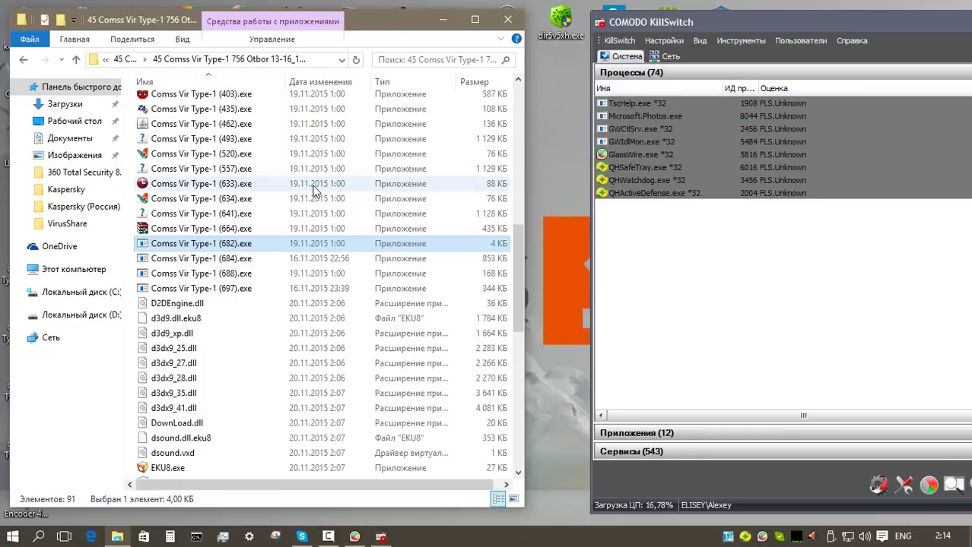
# Step: Run Comss Vir Type-1 (684).exe as administrator, remove it through the 360 Total Security alert and dismiss the Windows access error
pyautogui.click(245, 260)
pyautogui.rightClick(245, 262)
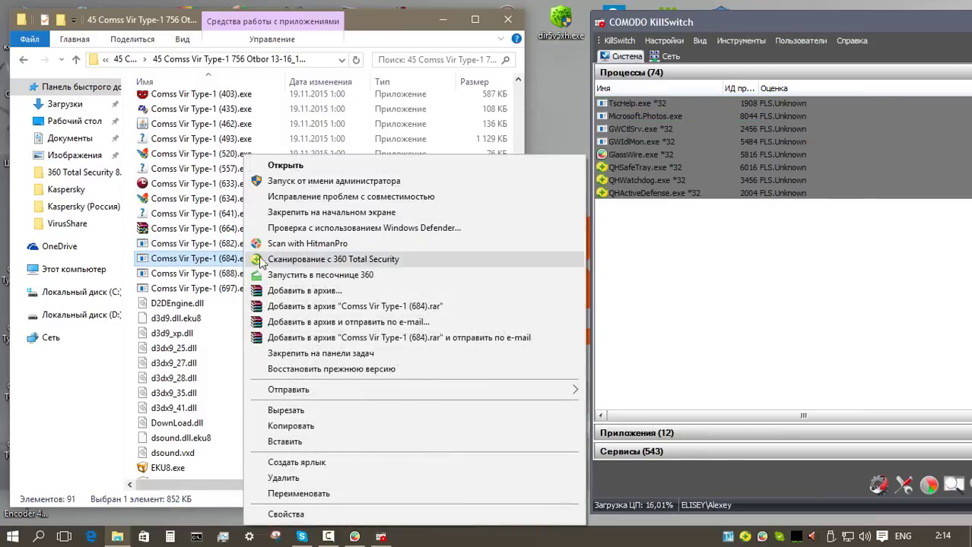
pyautogui.click(309, 186)
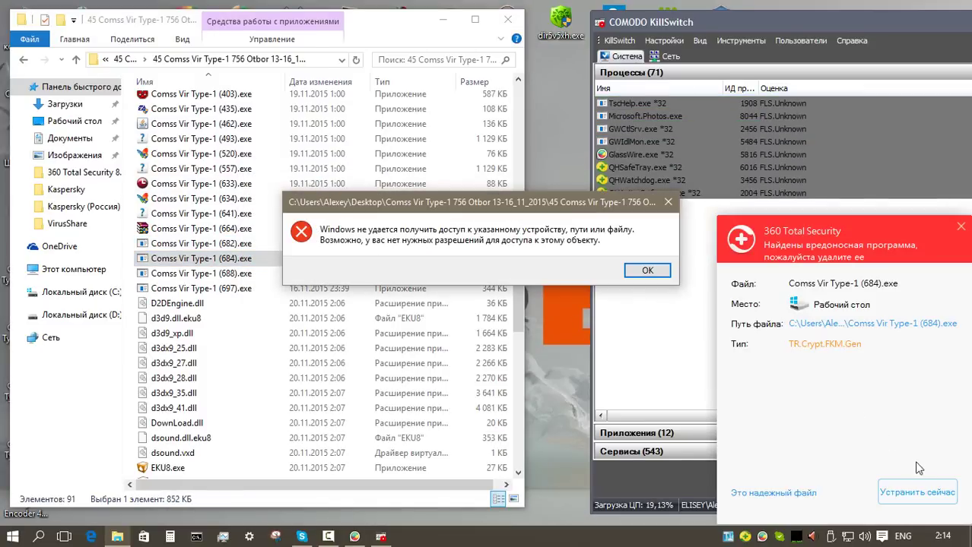
pyautogui.click(921, 493)
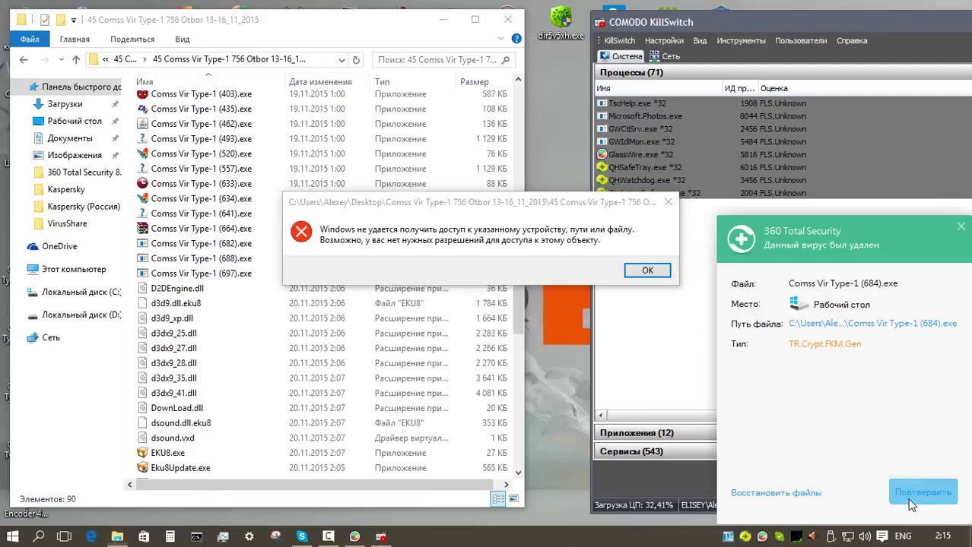
pyautogui.click(903, 483)
pyautogui.click(647, 271)
# Step: Run Comss Vir Type-1 (688).exe and Comss Vir Type-1 (697).exe as administrator
pyautogui.rightClick(240, 258)
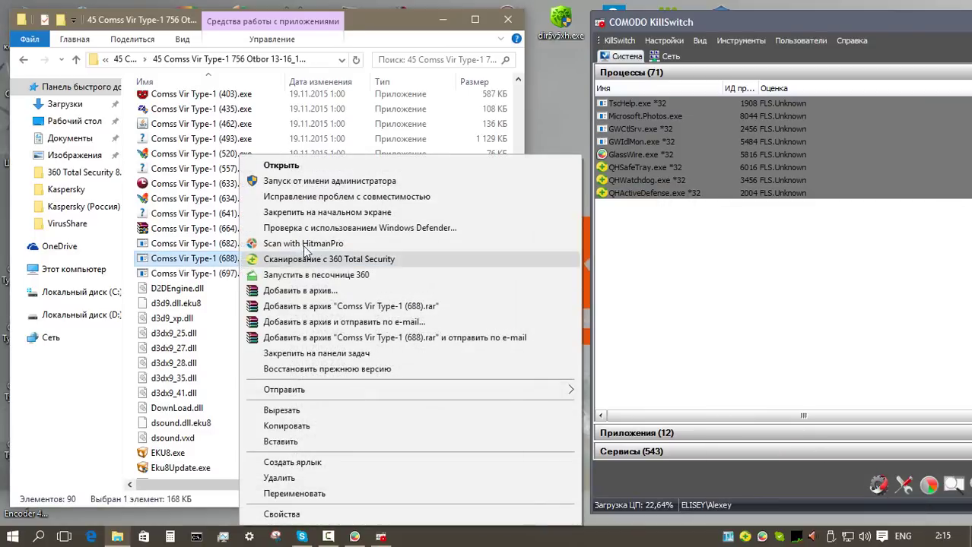
pyautogui.click(325, 182)
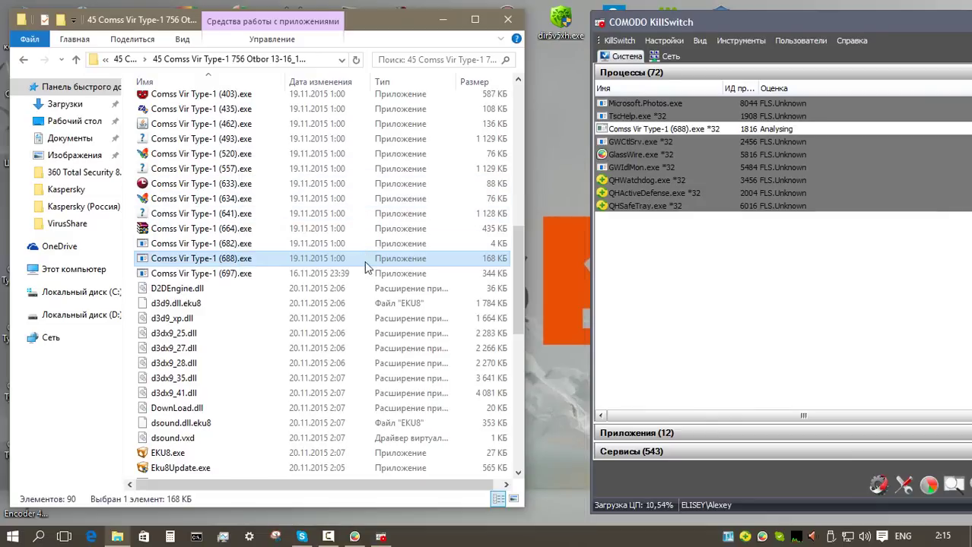
pyautogui.click(249, 273)
pyautogui.rightClick(248, 273)
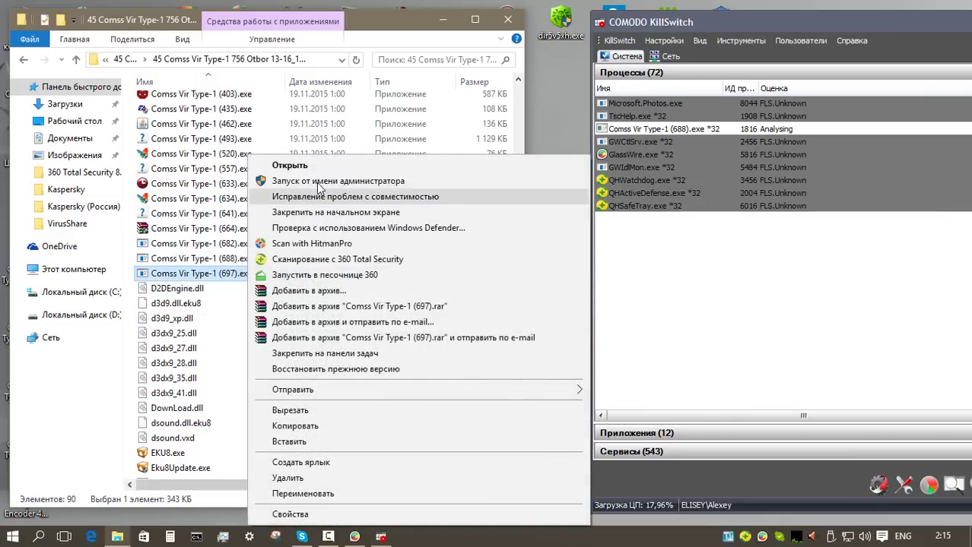
pyautogui.click(318, 181)
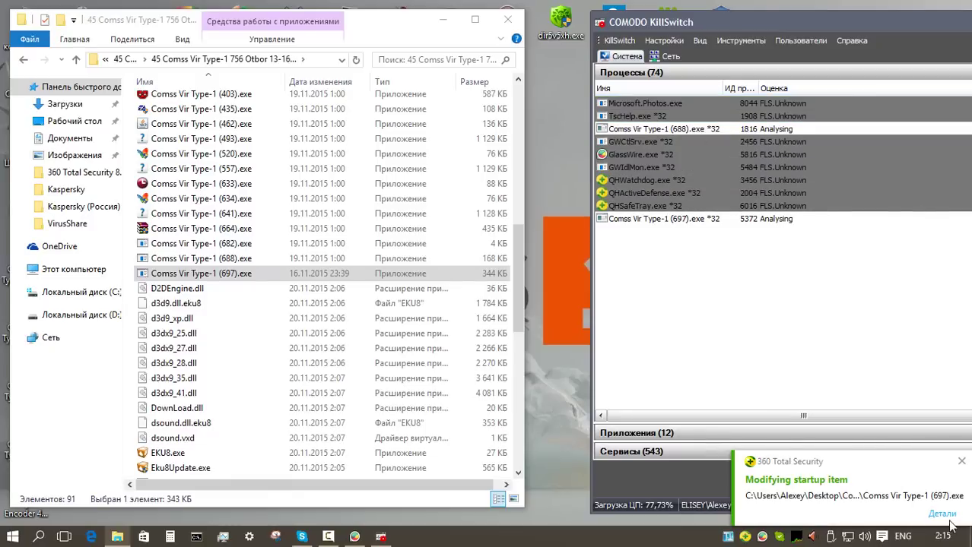
# Step: Delete everything in the 45 Comss Vir Type-1 sample folder, skipping all files that are in use
pyautogui.moveTo(518, 289); pyautogui.dragTo(511, 122)
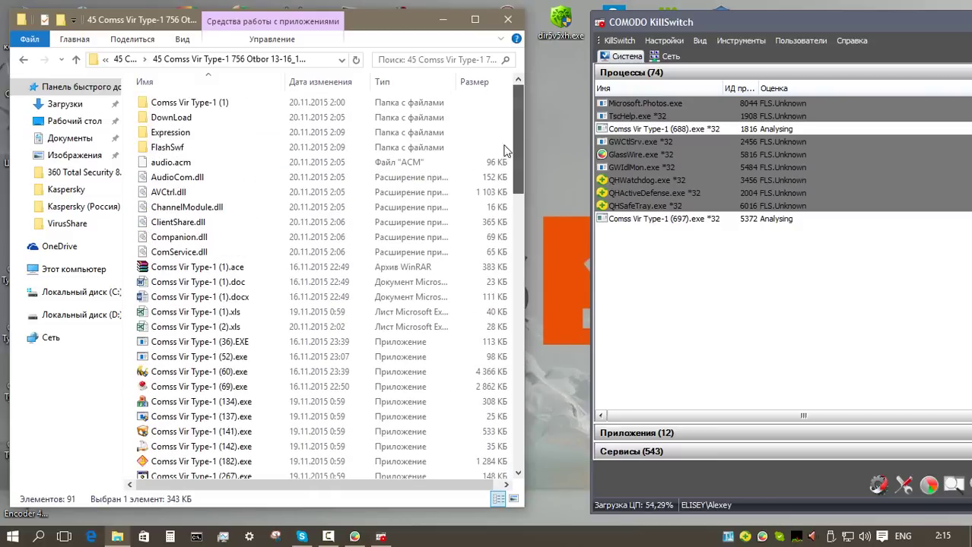
pyautogui.click(322, 196)
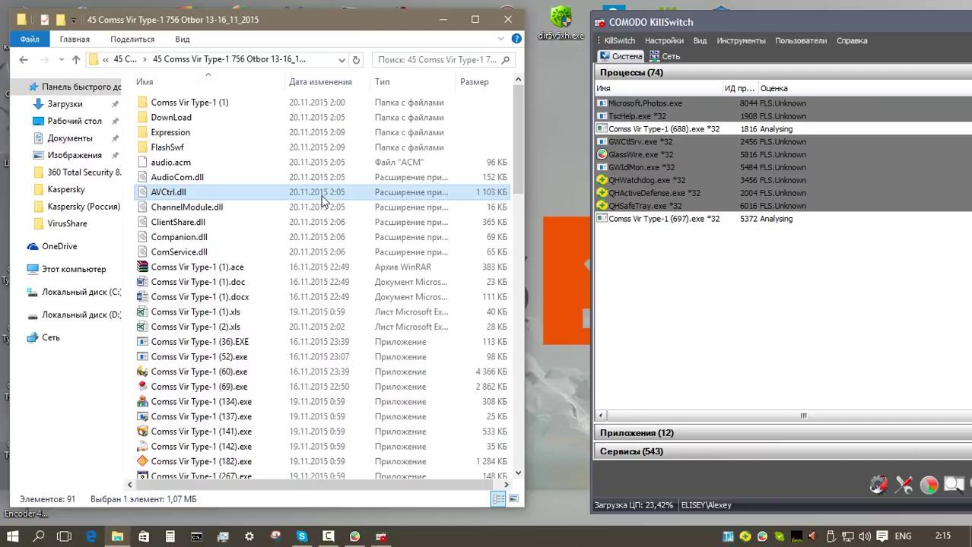
pyautogui.hotkey('ctrl', 'a')
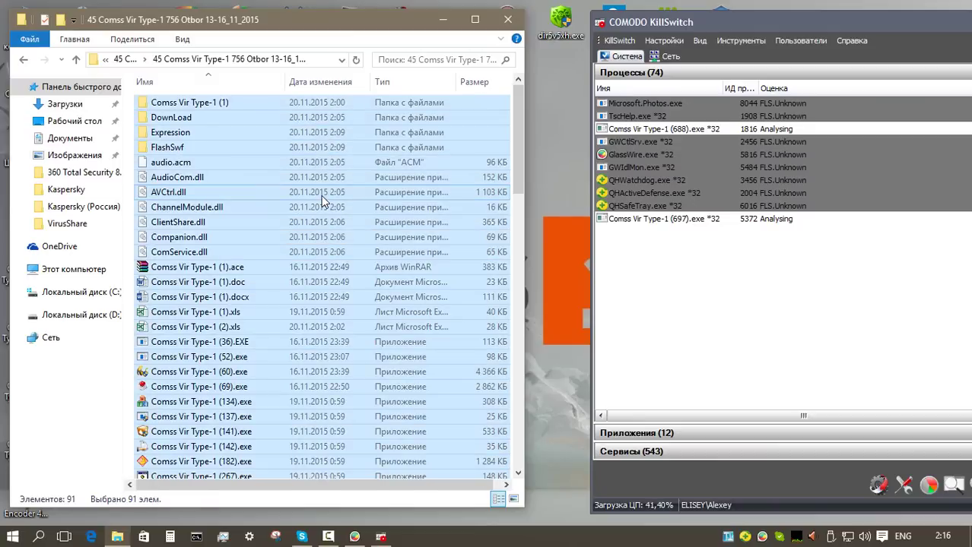
pyautogui.press('Delete')
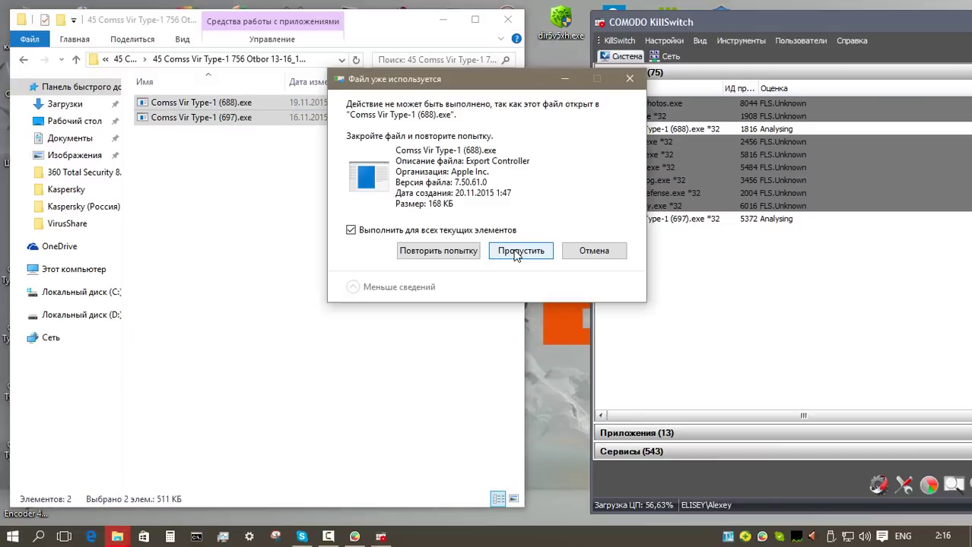
pyautogui.click(509, 249)
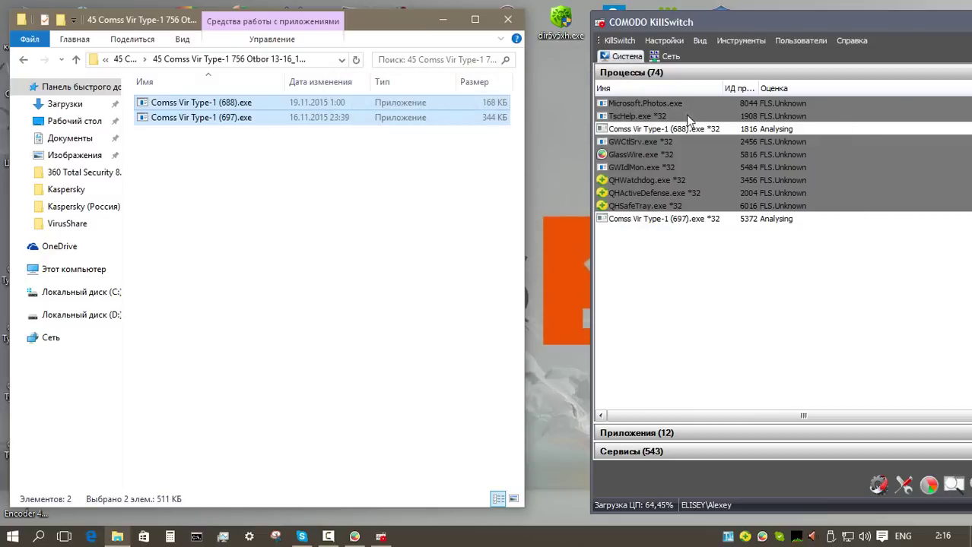
# Step: Close the Type-1 folder and open the 366 Comss Vir Type-3 2676 All Otbor sample folder down to its executables
pyautogui.hotkey('alt', 'F4')
pyautogui.doubleClick(36, 374)
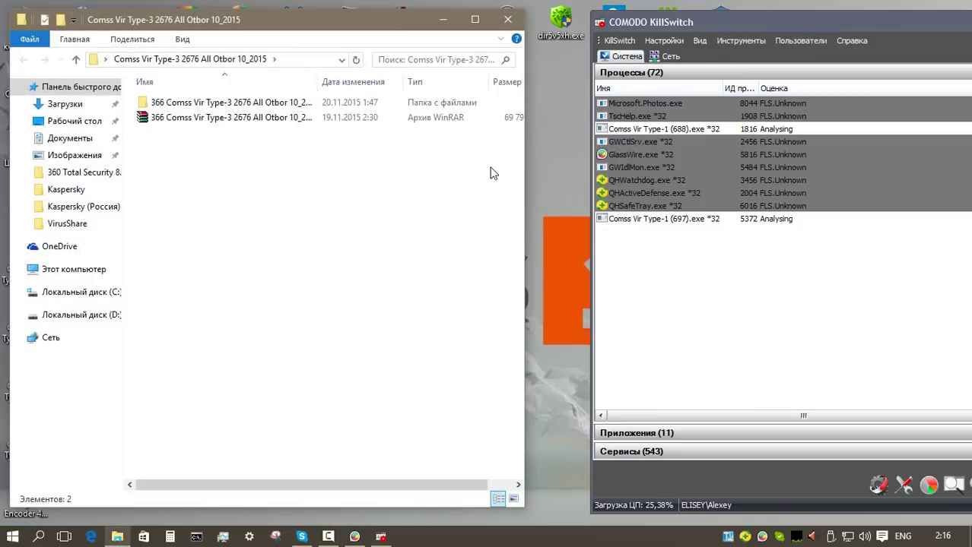
pyautogui.doubleClick(211, 103)
pyautogui.doubleClick(213, 107)
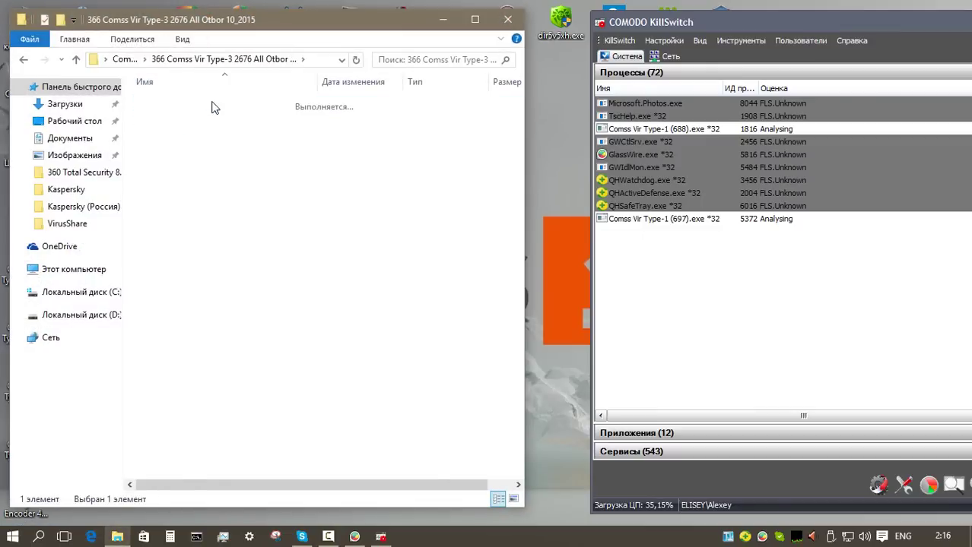
# Step: Run Comss Vir Type-3 (14).exe as administrator and dismiss its command line error
pyautogui.rightClick(226, 117)
pyautogui.click(273, 139)
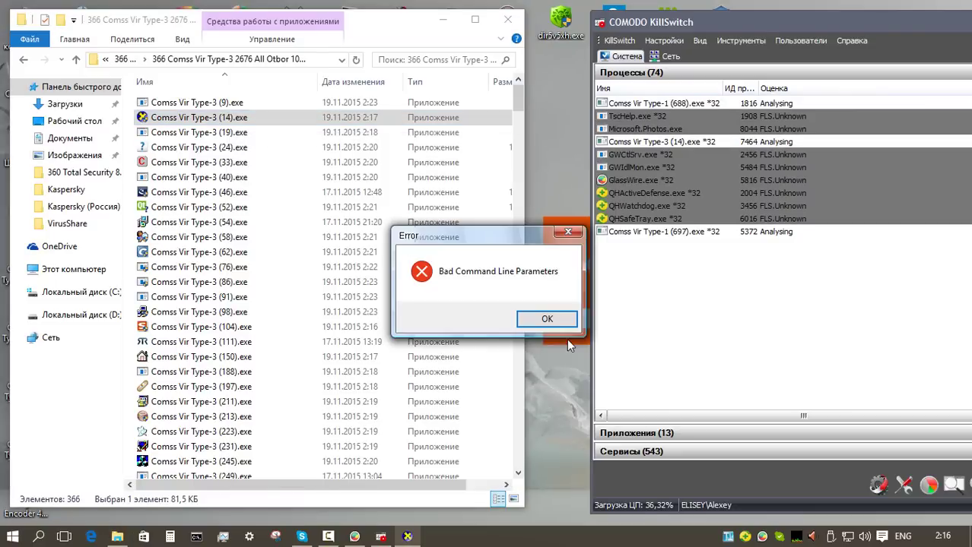
pyautogui.click(546, 319)
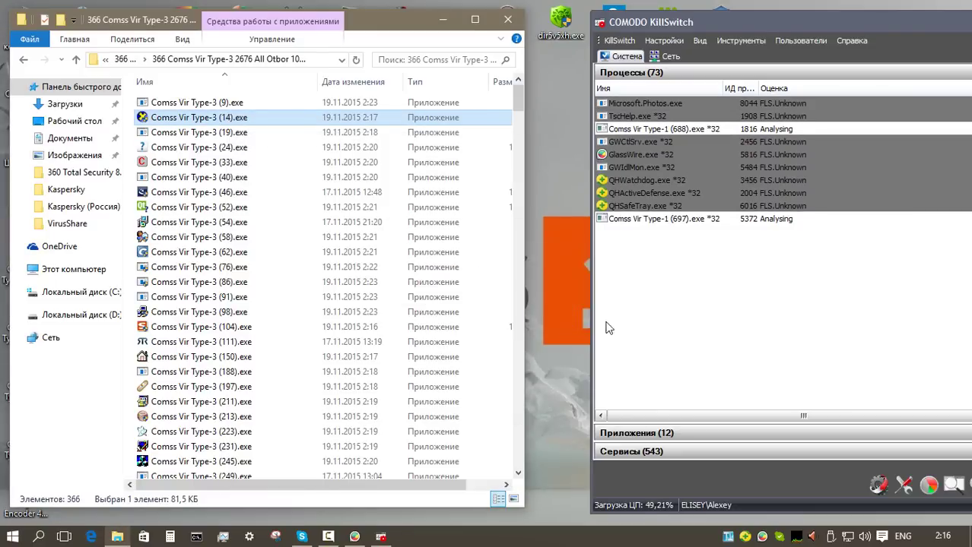
# Step: Run Comss Vir Type-3 (76).exe and Comss Vir Type-3 (261).exe as administrator
pyautogui.rightClick(254, 267)
pyautogui.click(306, 181)
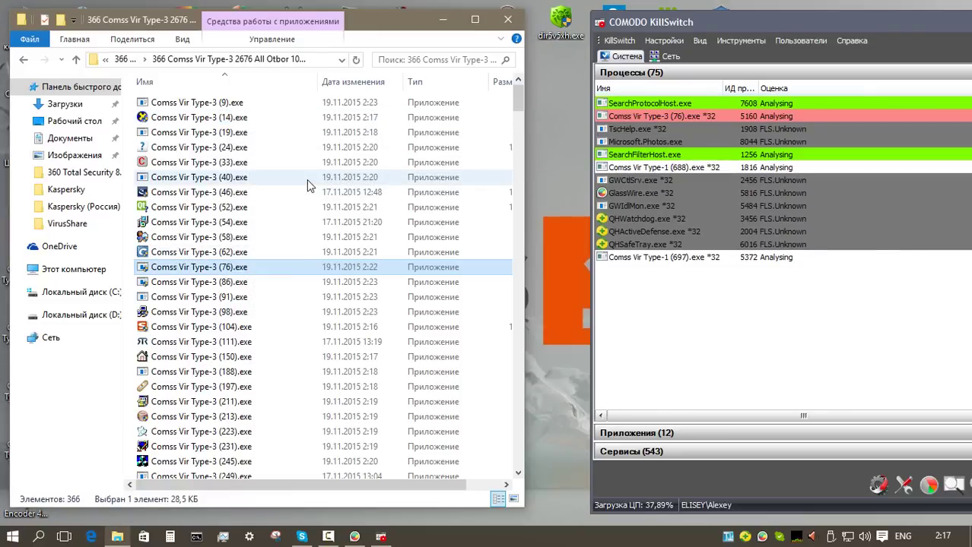
pyautogui.scroll(-3, 319, 297)
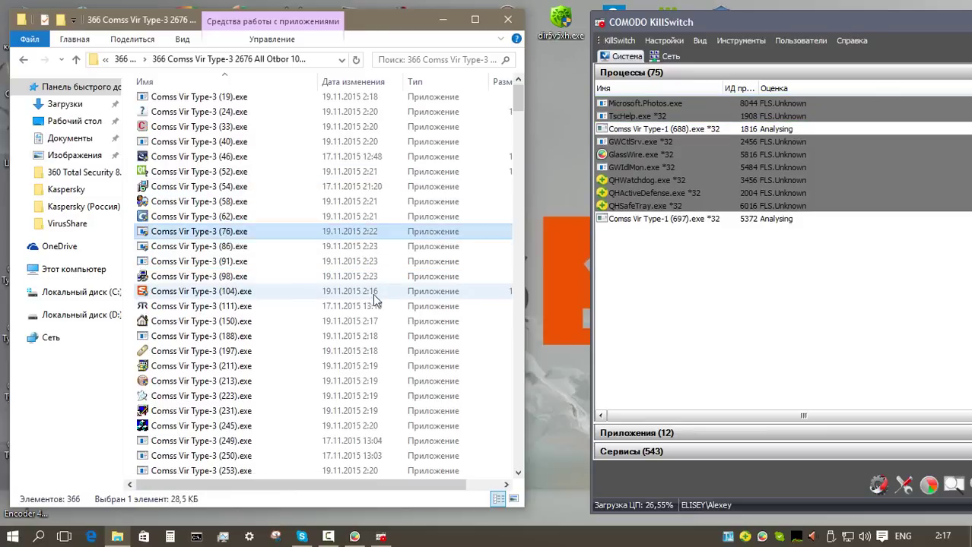
pyautogui.rightClick(279, 396)
pyautogui.click(362, 46)
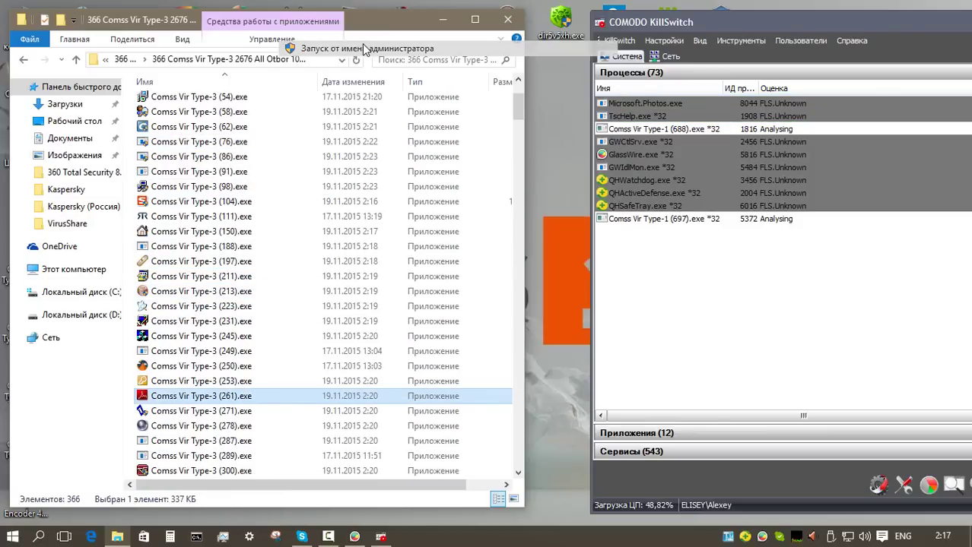
pyautogui.click(528, 318)
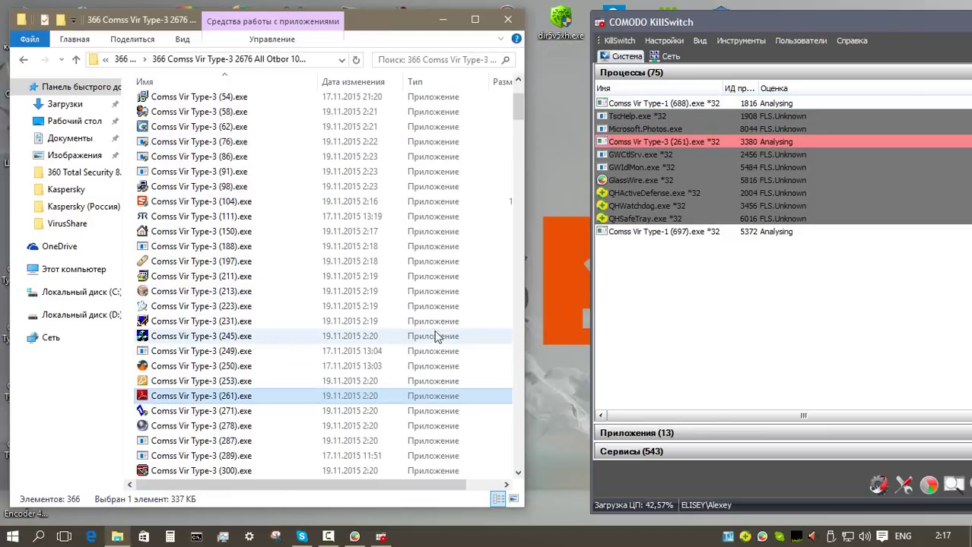
# Step: Run Comss Vir Type-3 (308).exe as administrator and open the menu of the tray icon it adds
pyautogui.scroll(-4, 411, 335)
pyautogui.rightClick(248, 336)
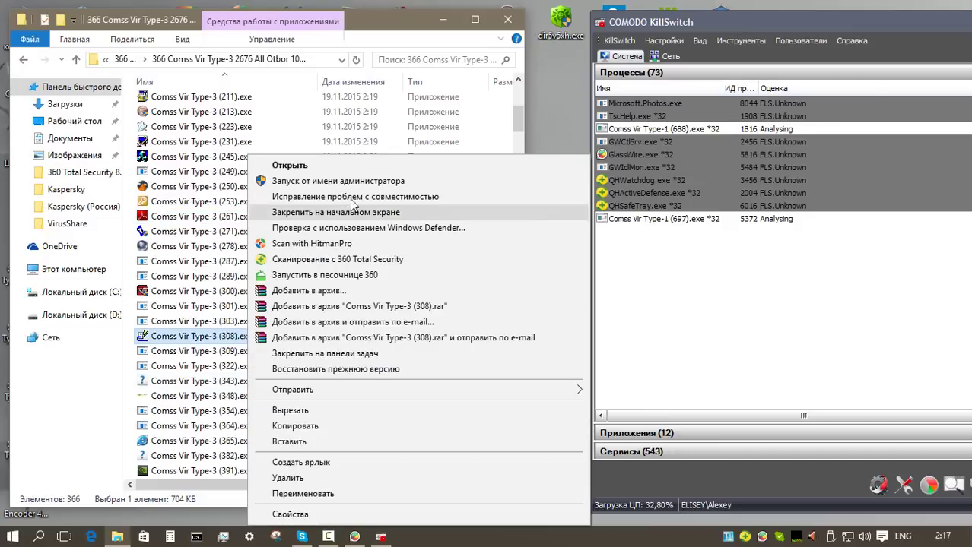
pyautogui.click(357, 183)
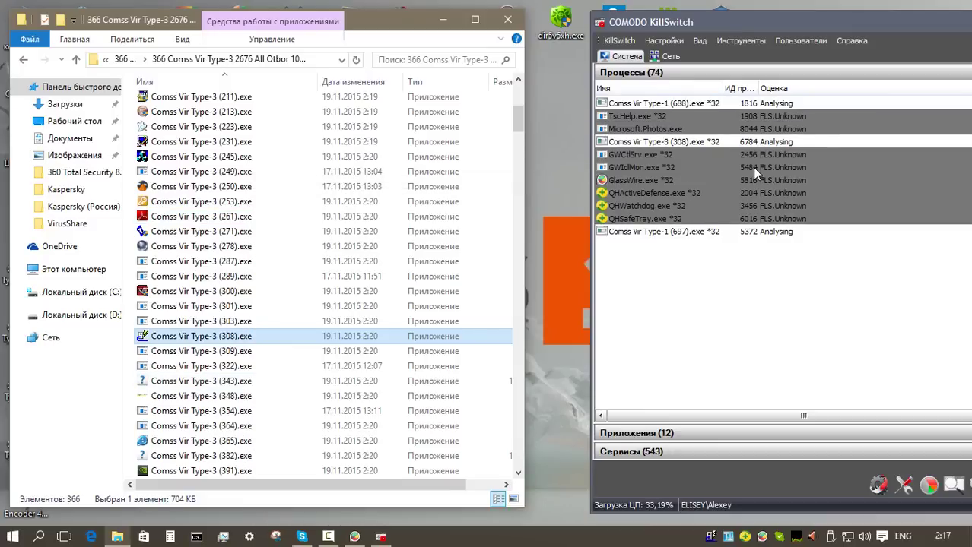
pyautogui.click(708, 538)
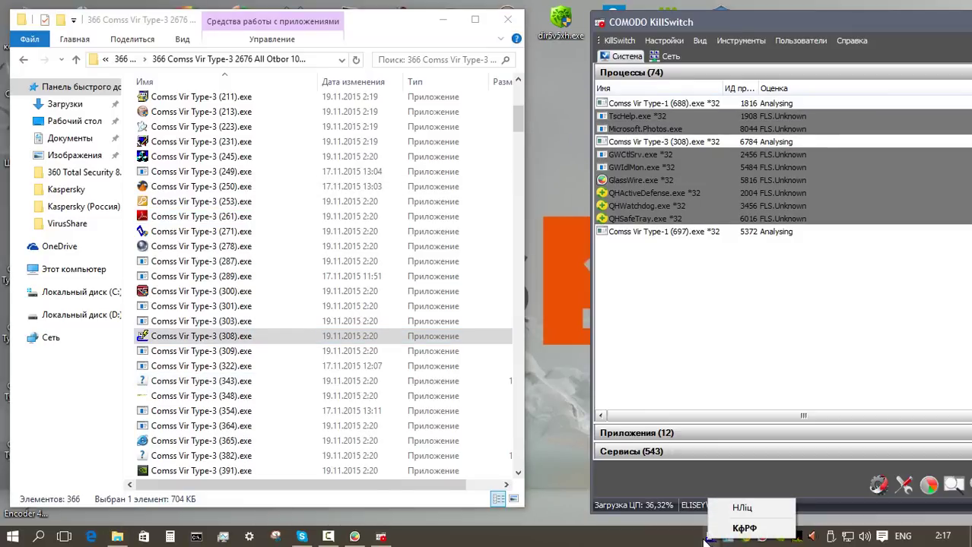
# Step: Run Comss Vir Type-3 (365).exe as administrator and dismiss its application error
pyautogui.scroll(-3, 304, 304)
pyautogui.rightClick(262, 306)
pyautogui.click(329, 184)
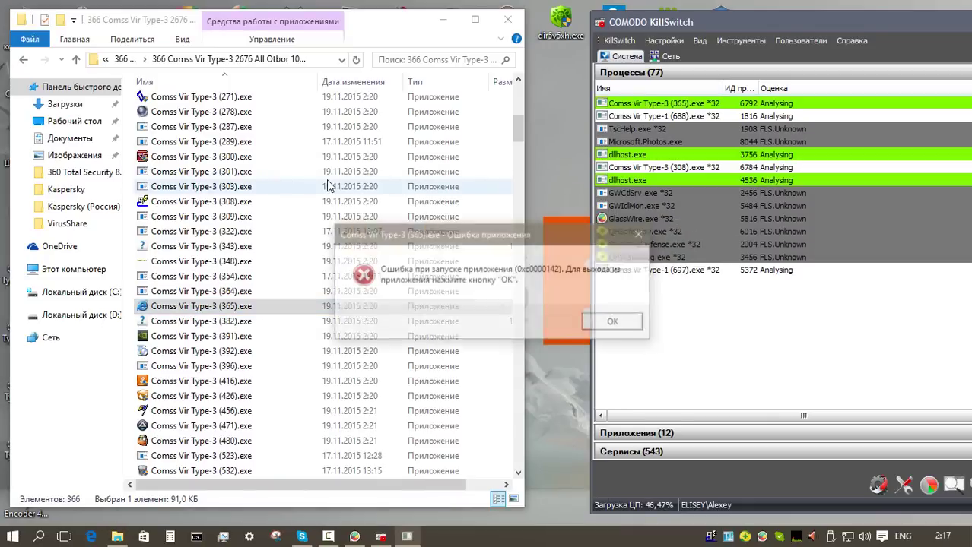
pyautogui.click(618, 321)
# Step: Run Comss Vir Type-3 (550).exe and Comss Vir Type-3 (612).exe as administrator
pyautogui.scroll(-4, 305, 355)
pyautogui.rightClick(305, 355)
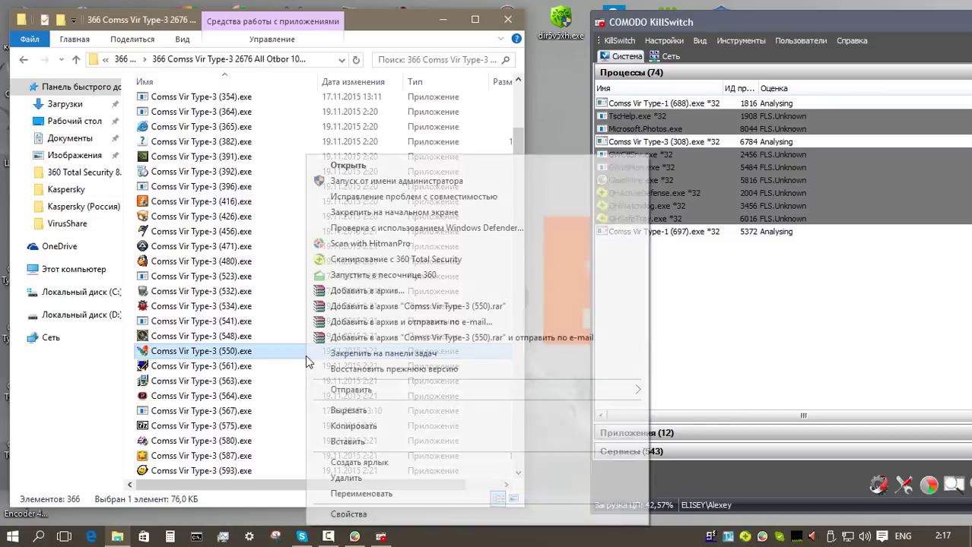
pyautogui.click(405, 182)
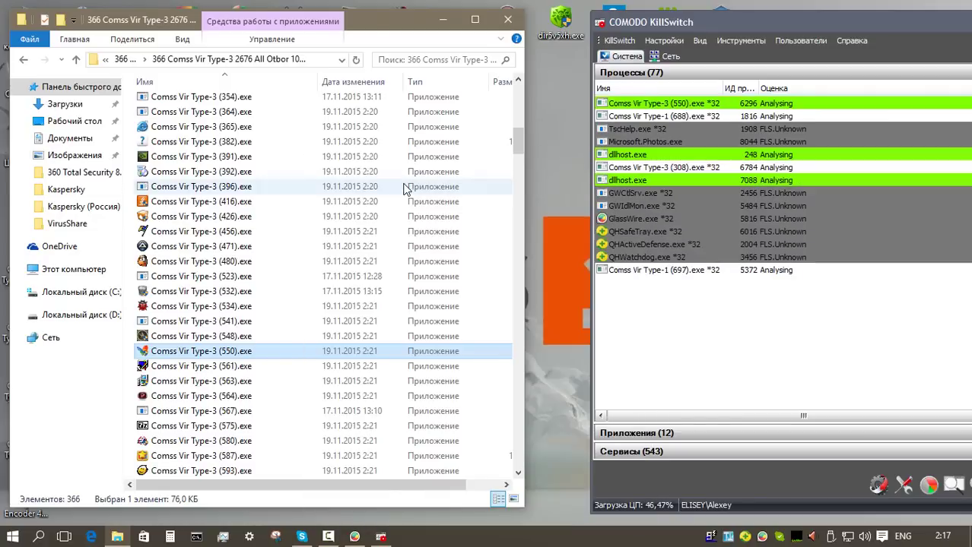
pyautogui.scroll(-5, 357, 281)
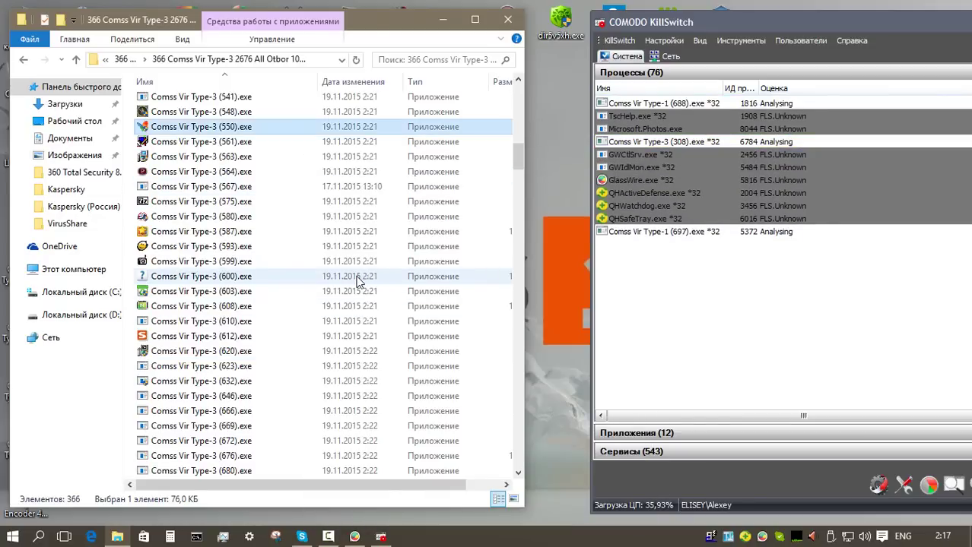
pyautogui.rightClick(317, 336)
pyautogui.click(397, 181)
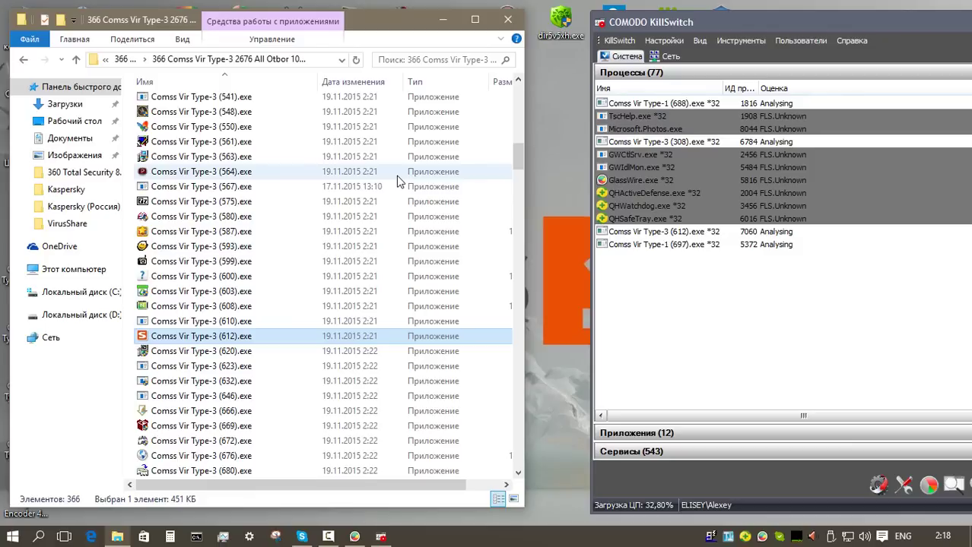
# Step: Run Comss Vir Type-3 (706).exe as administrator, remove it through the 360 Total Security alert and dismiss the Windows access error
pyautogui.scroll(-5, 365, 304)
pyautogui.rightClick(369, 320)
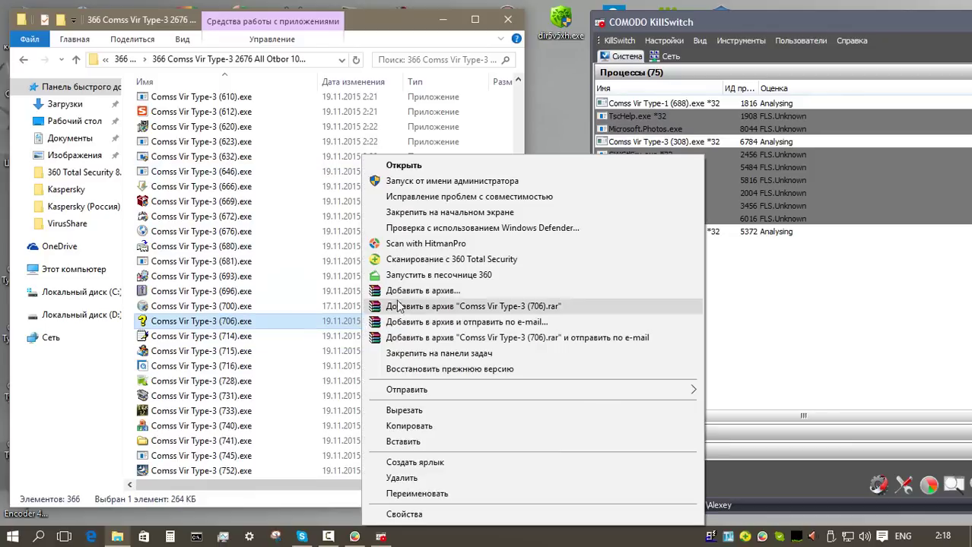
pyautogui.click(414, 184)
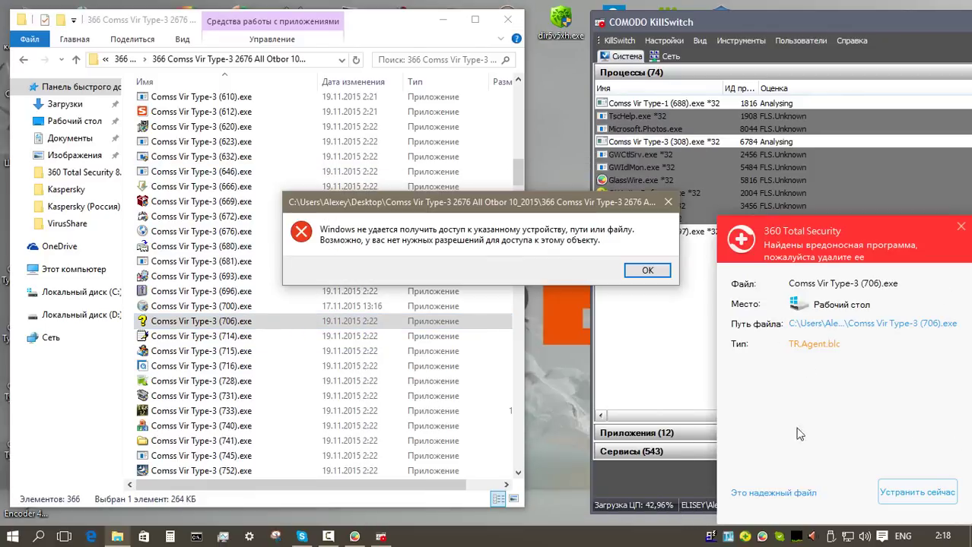
pyautogui.click(912, 493)
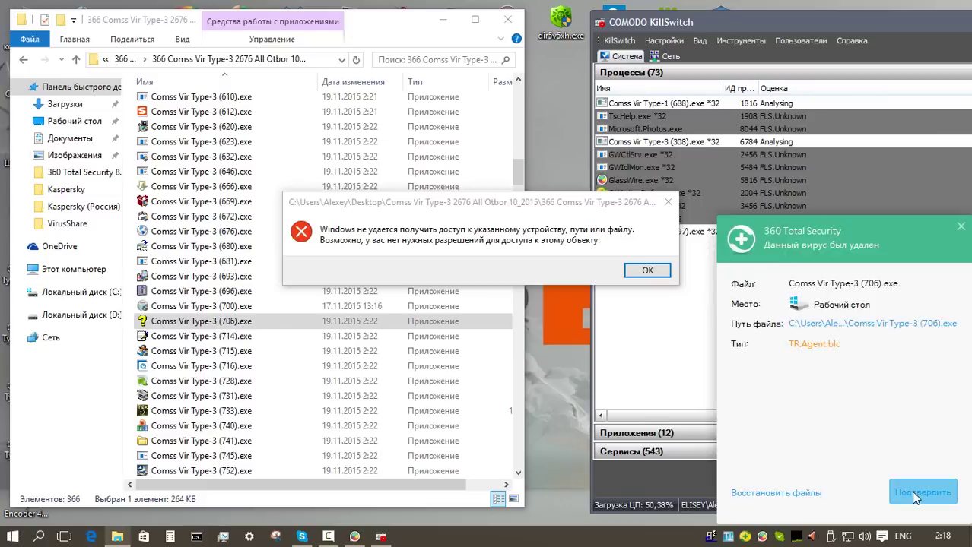
pyautogui.click(647, 270)
# Step: Run Comss Vir Type-3 (767).exe as administrator, remove the detected file and dismiss the Windows access error
pyautogui.scroll(-5, 326, 291)
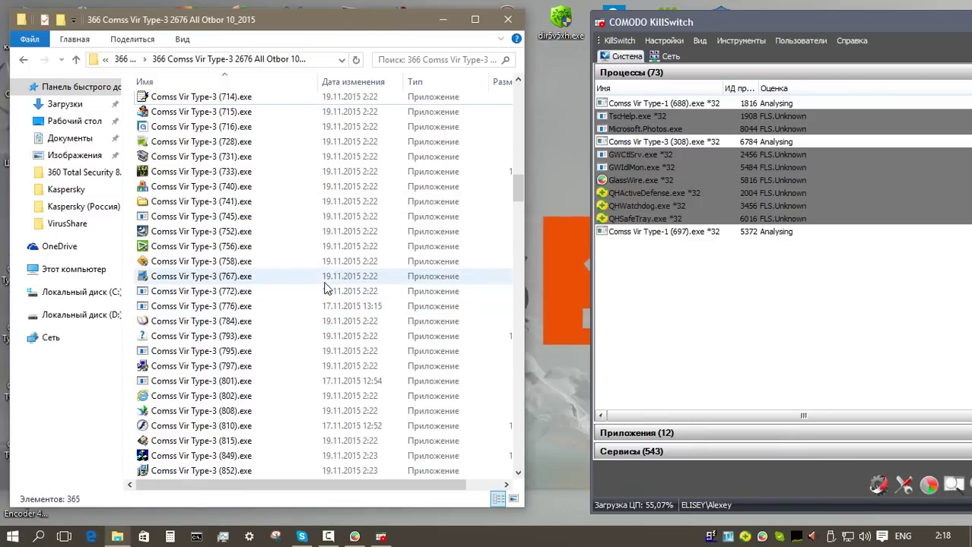
pyautogui.rightClick(312, 276)
pyautogui.click(400, 118)
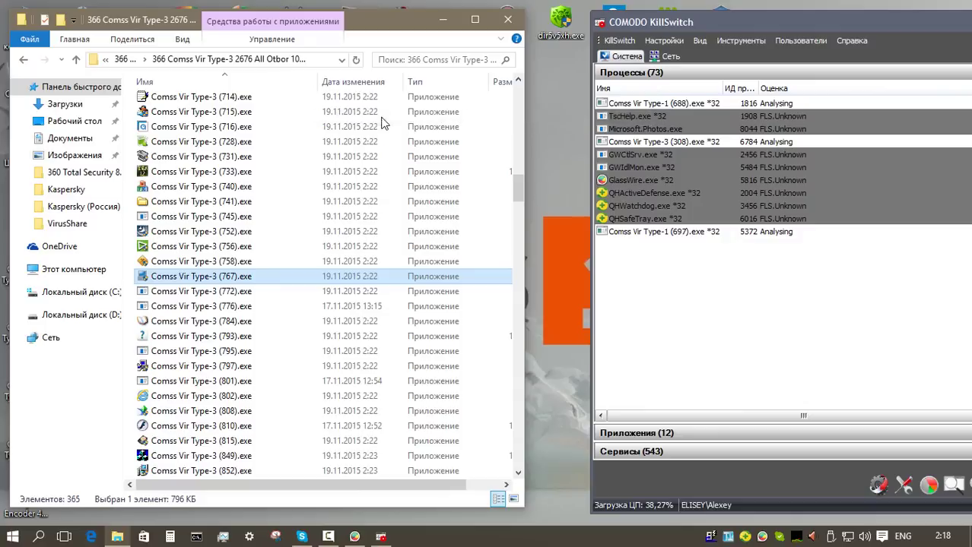
pyautogui.click(940, 501)
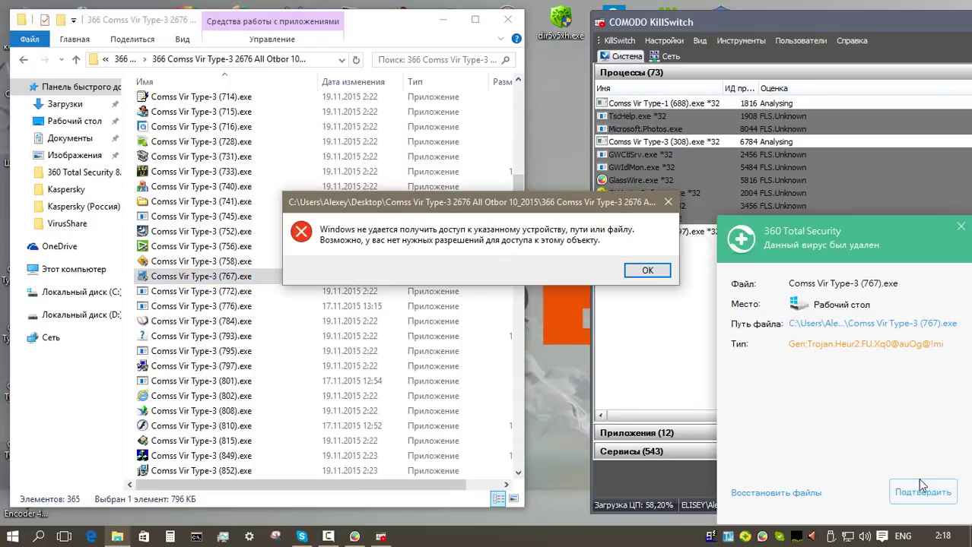
pyautogui.click(645, 273)
# Step: Run Comss Vir Type-3 (880).exe and Comss Vir Type-3 (891).exe as administrator and dismiss the resulting message
pyautogui.scroll(-5, 416, 296)
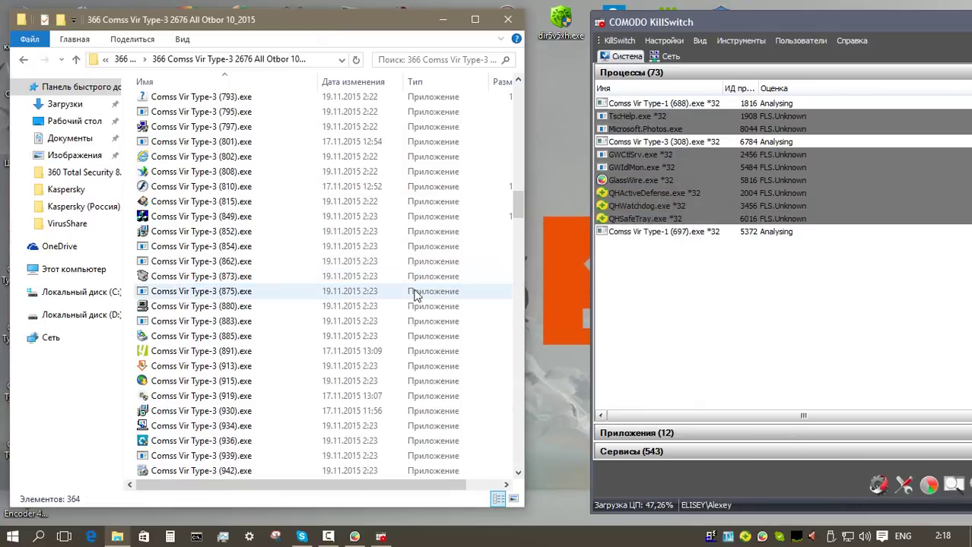
pyautogui.rightClick(301, 306)
pyautogui.click(365, 181)
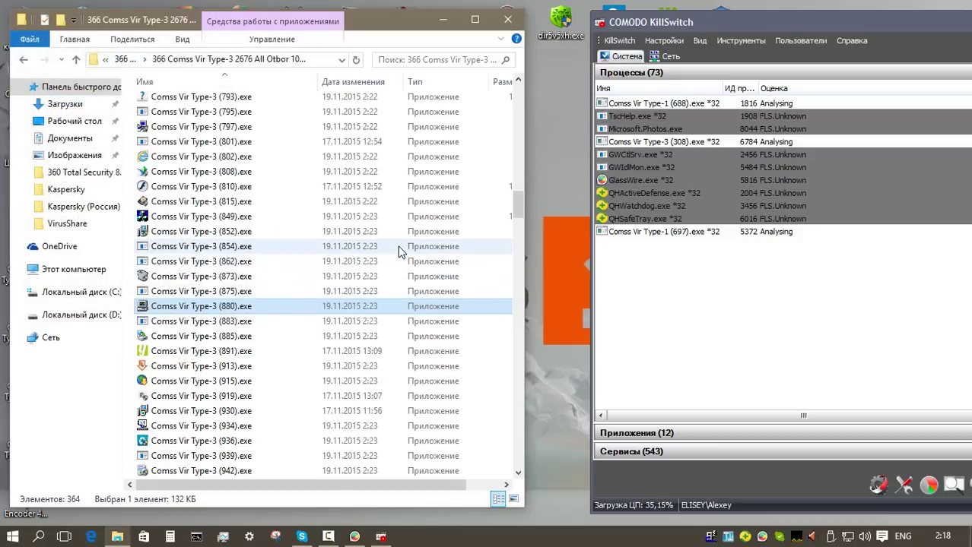
pyautogui.rightClick(231, 351)
pyautogui.click(332, 183)
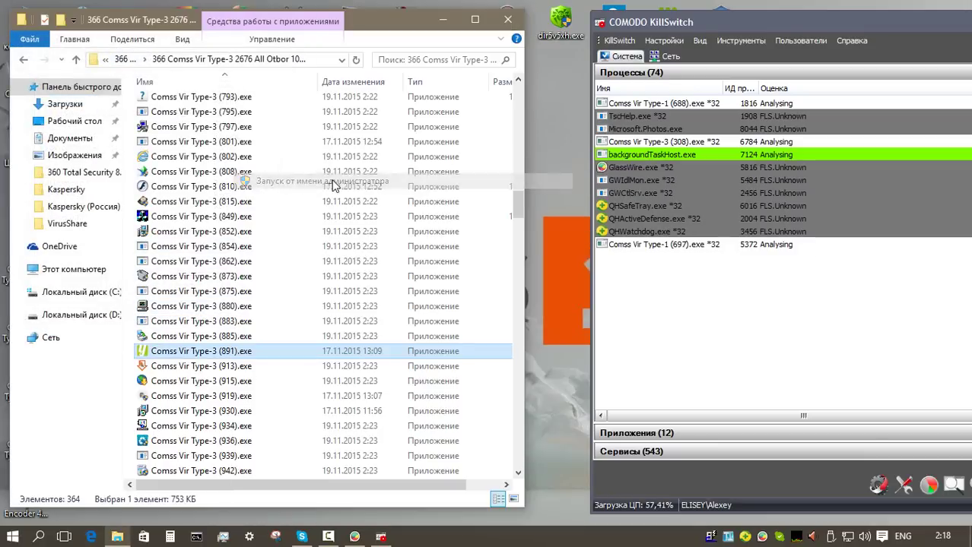
pyautogui.click(679, 305)
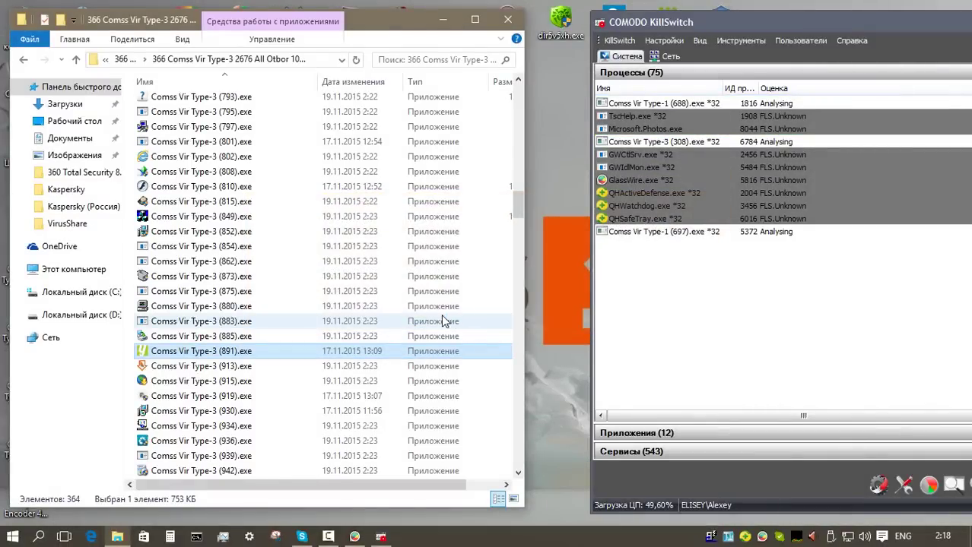
# Step: Run Comss Vir Type-3 (947).exe as administrator and finish its InstallShield unpacking with the installation folder left as offered
pyautogui.scroll(-4, 444, 321)
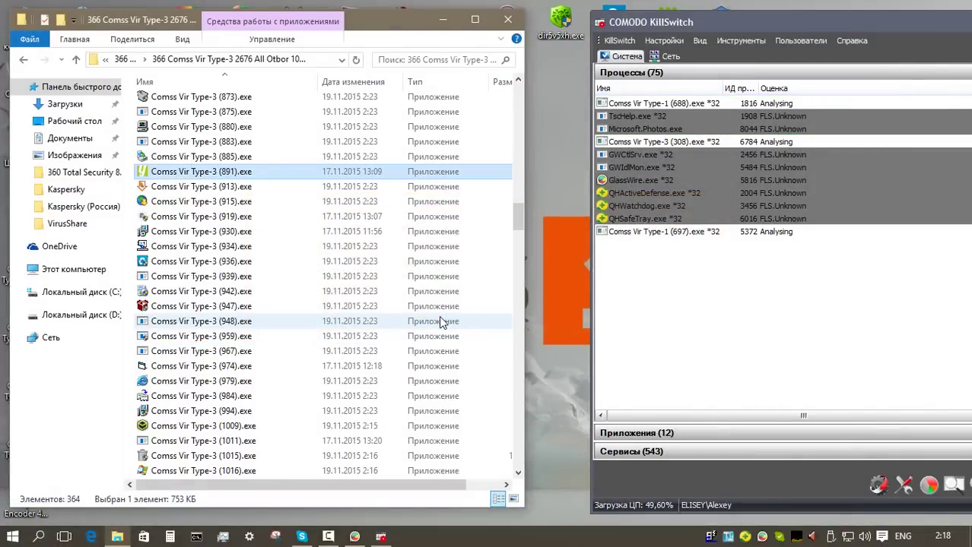
pyautogui.rightClick(257, 311)
pyautogui.click(289, 118)
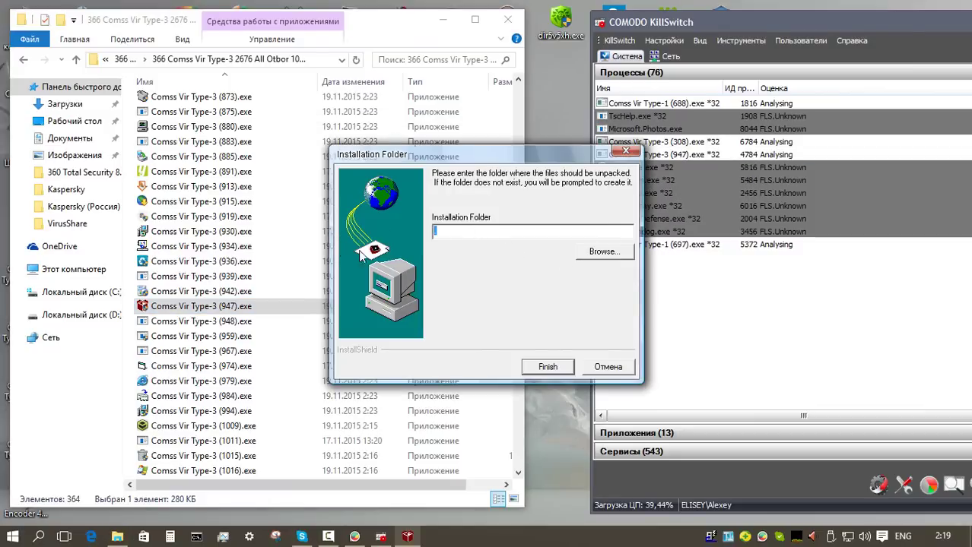
pyautogui.click(547, 367)
pyautogui.click(504, 313)
pyautogui.click(553, 314)
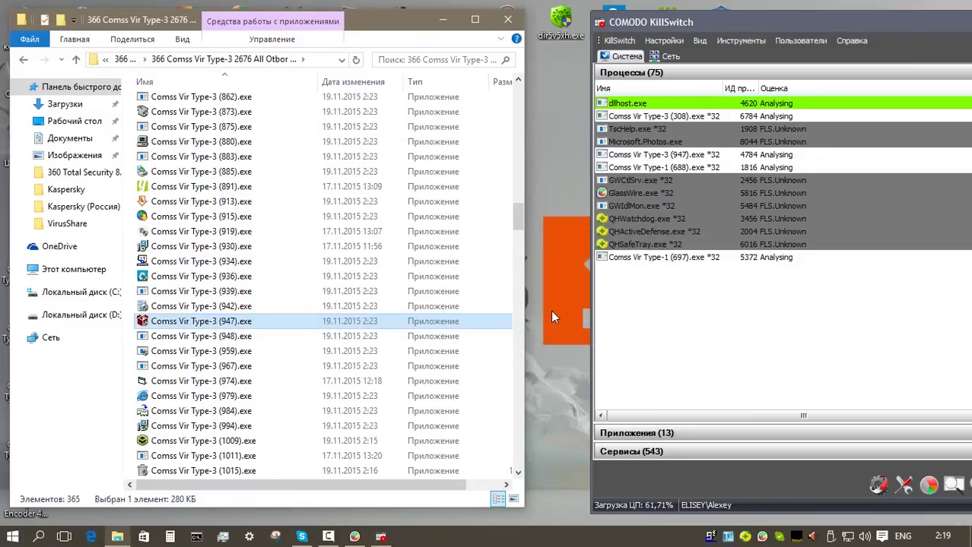
# Step: Run Comss Vir Type-3 (974).exe as administrator, remove the detected virus and dismiss the Windows access error
pyautogui.rightClick(256, 384)
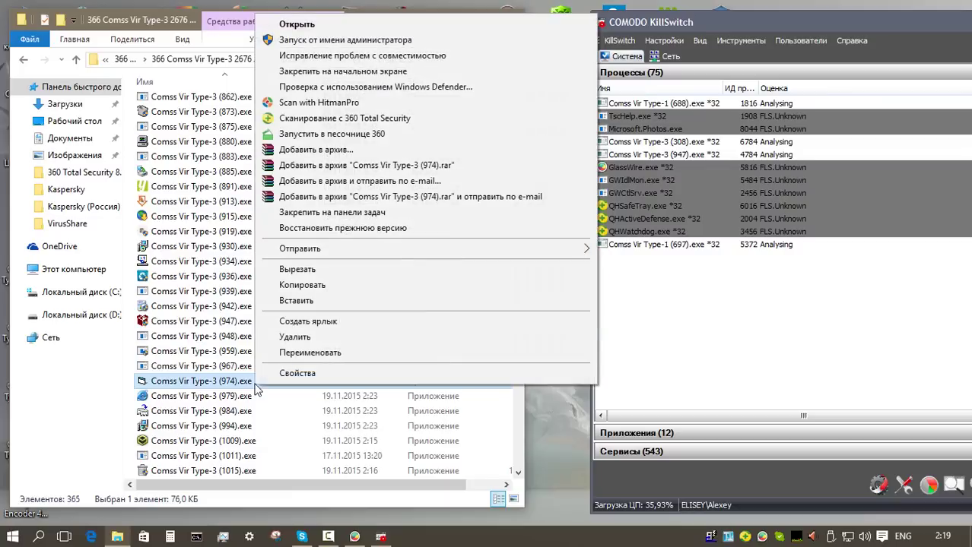
pyautogui.click(335, 39)
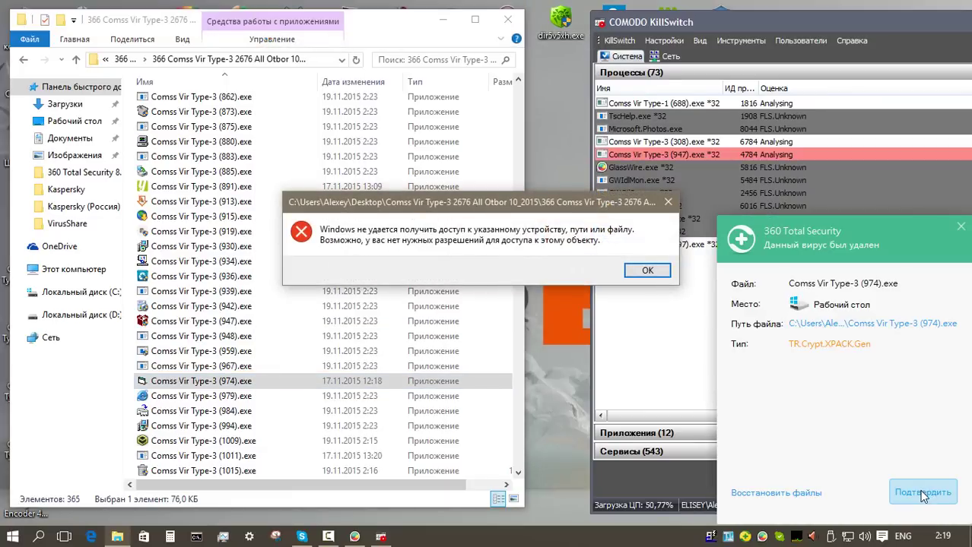
pyautogui.click(934, 502)
pyautogui.click(642, 271)
# Step: Run Comss Vir Type-3 (1183).exe as administrator and dismiss the dialogs it opens
pyautogui.scroll(-6, 327, 304)
pyautogui.rightClick(327, 366)
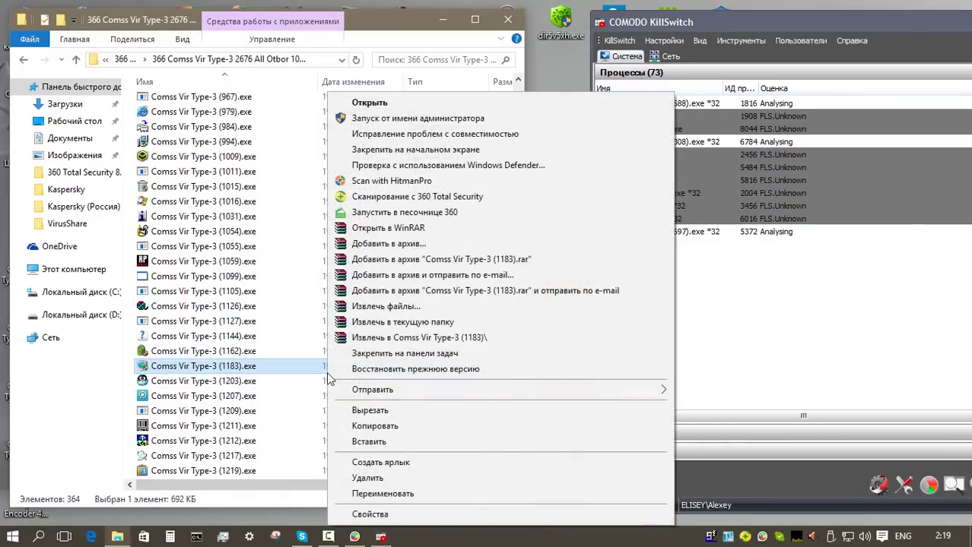
pyautogui.click(394, 121)
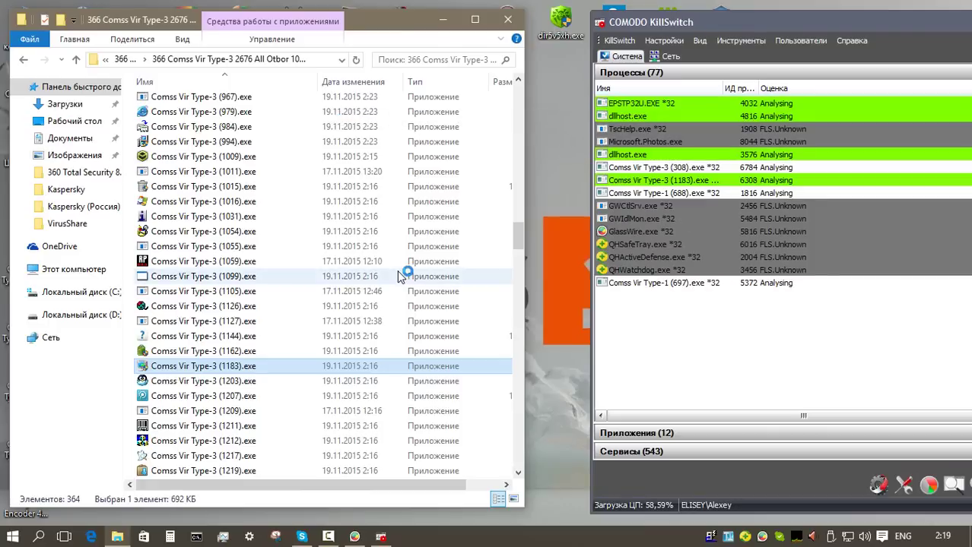
pyautogui.click(506, 314)
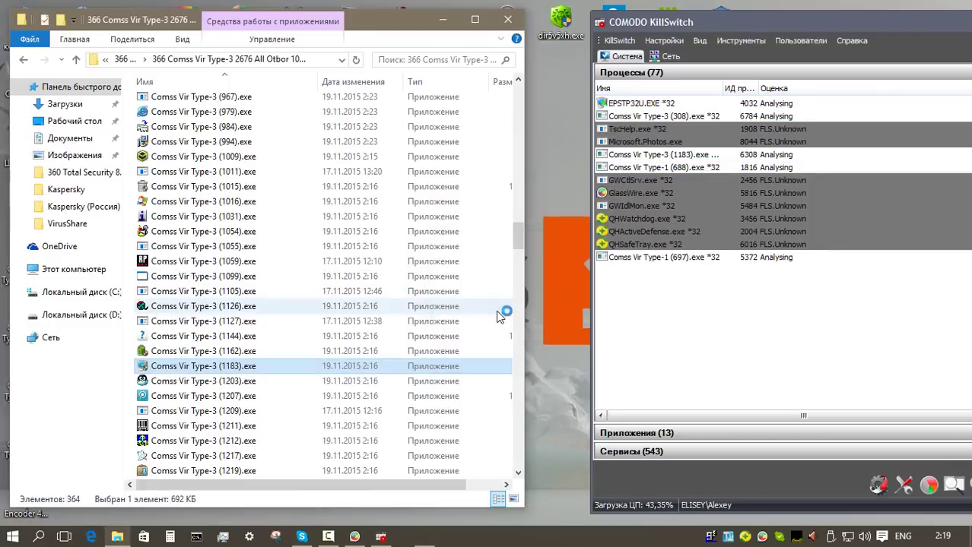
pyautogui.click(468, 313)
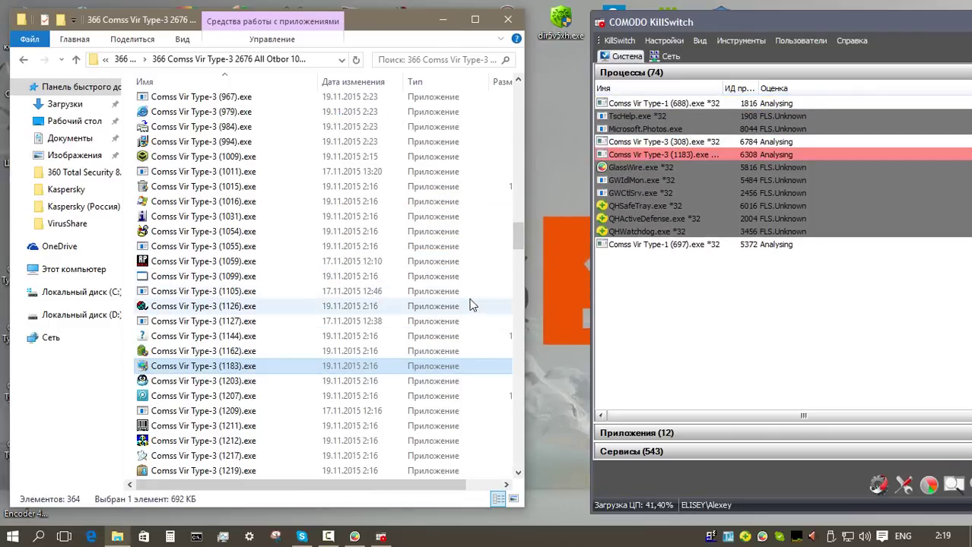
# Step: Run Comss Vir Type-3 (1318).exe as administrator and dismiss its message
pyautogui.scroll(-8, 329, 306)
pyautogui.rightClick(328, 306)
pyautogui.click(419, 181)
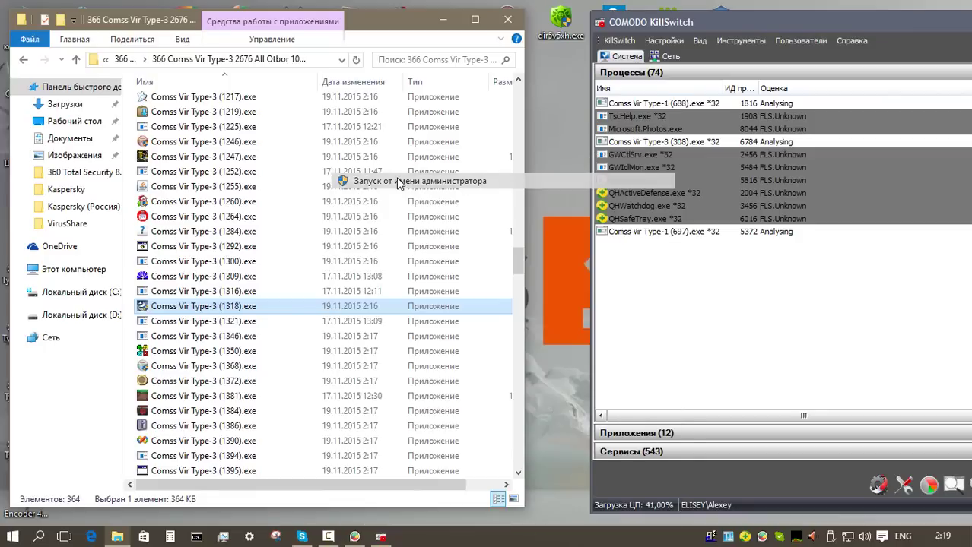
pyautogui.click(585, 342)
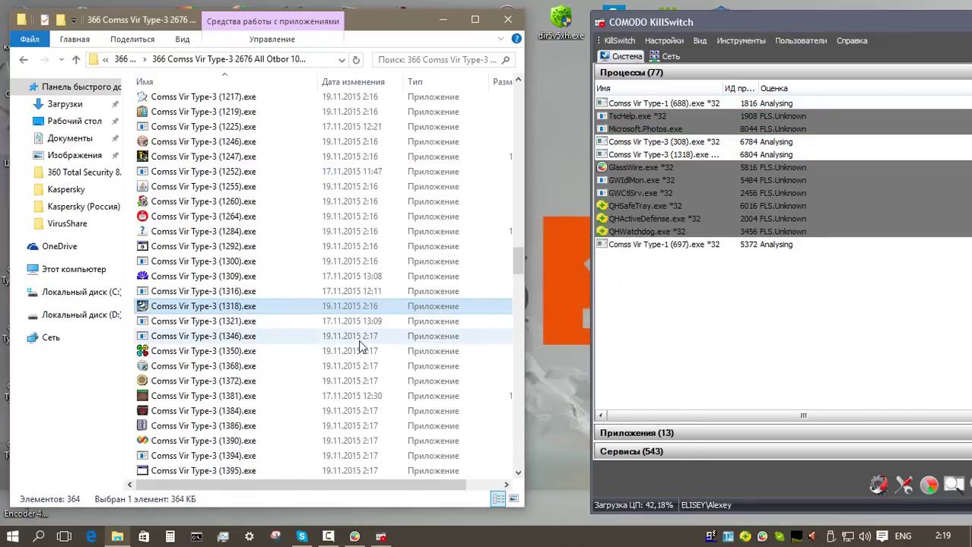
# Step: View the image Comss Vir Type-3 (1517).jpg and close the photo viewer
pyautogui.scroll(-6, 362, 346)
pyautogui.rightClick(268, 455)
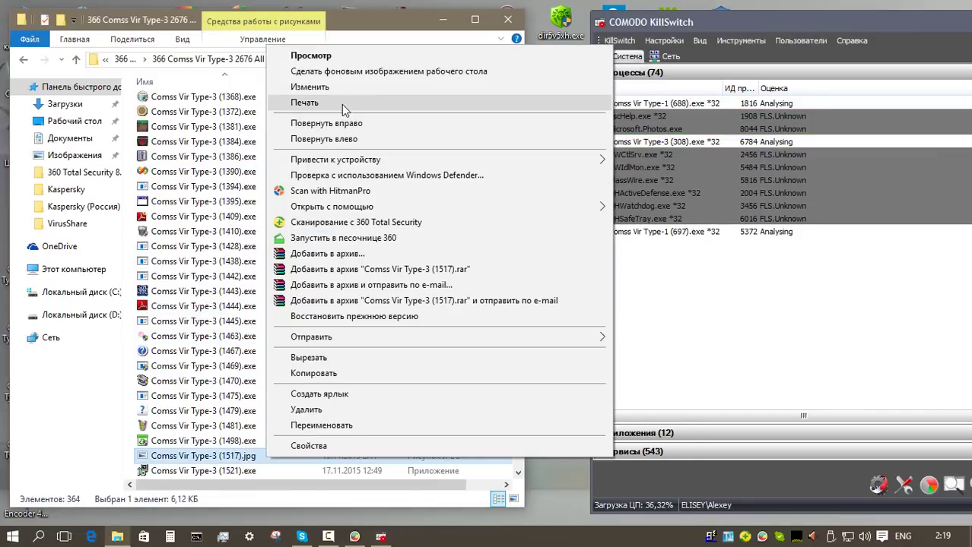
pyautogui.click(342, 56)
pyautogui.click(956, 7)
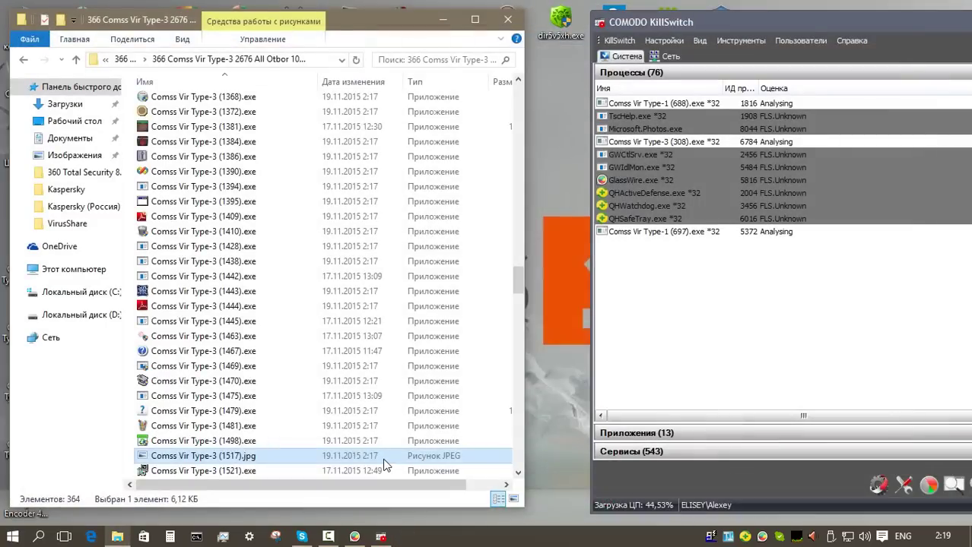
# Step: Run Comss Vir Type-3 (1692).exe as administrator and close the incompatible app notice
pyautogui.scroll(-10, 244, 342)
pyautogui.rightClick(239, 411)
pyautogui.click(333, 68)
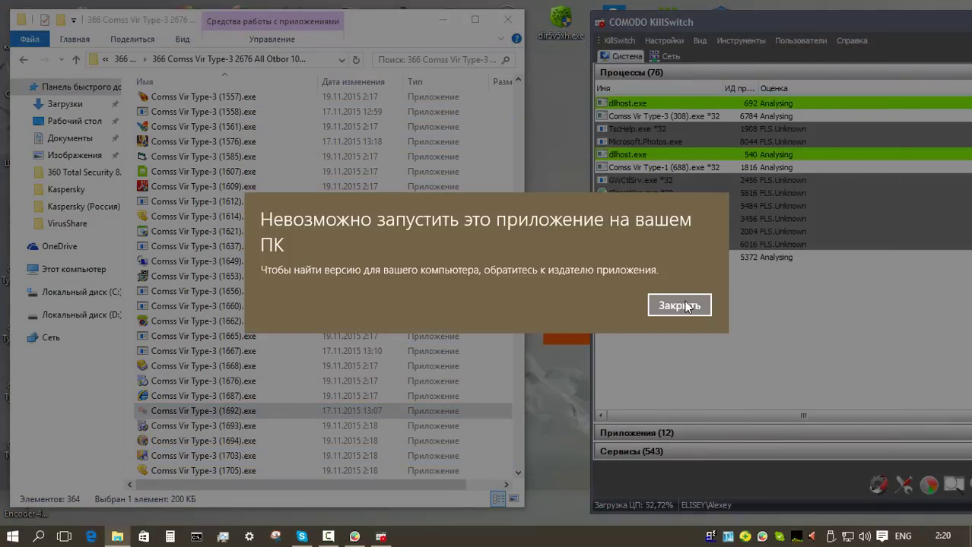
pyautogui.press('Return')
# Step: Run Comss Vir Type-3 (1783).exe as administrator and dismiss its error message
pyautogui.scroll(-9, 308, 228)
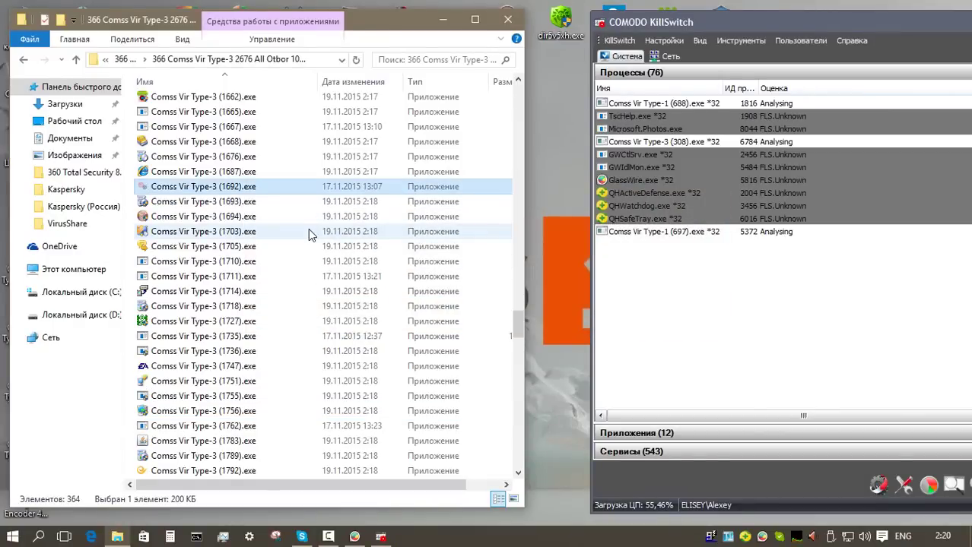
pyautogui.rightClick(303, 262)
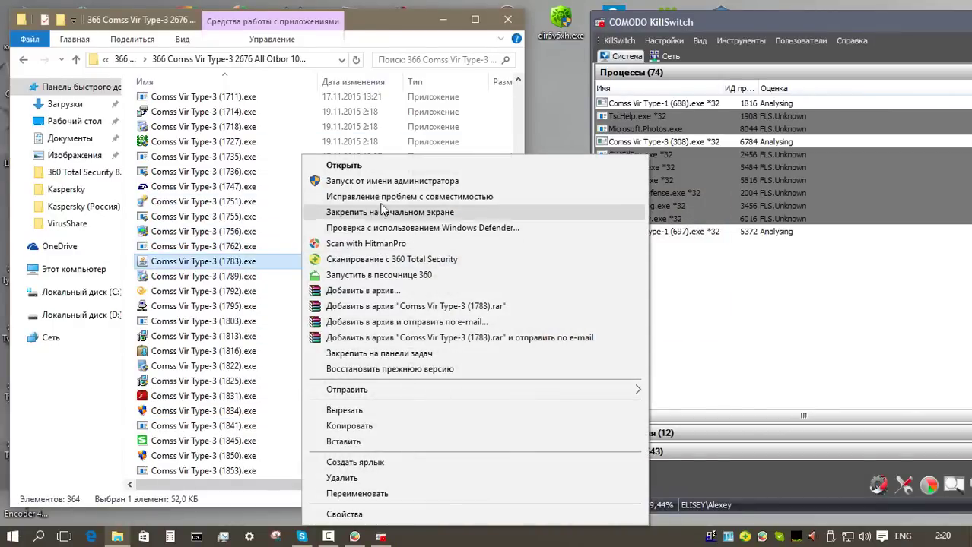
pyautogui.click(388, 182)
pyautogui.click(625, 323)
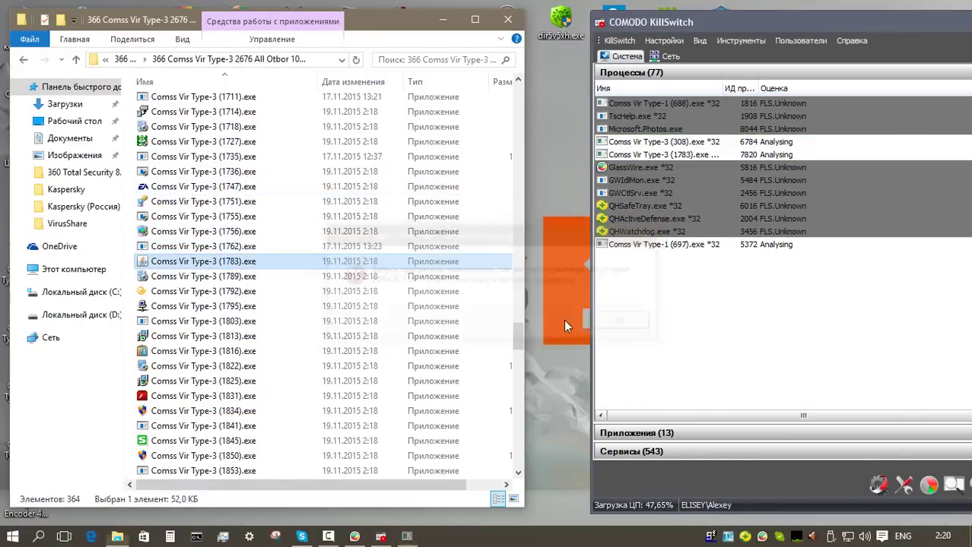
# Step: Run Comss Vir Type-3 (1871).exe as administrator, look through the game's menus and close it
pyautogui.scroll(-5, 290, 358)
pyautogui.rightClick(294, 306)
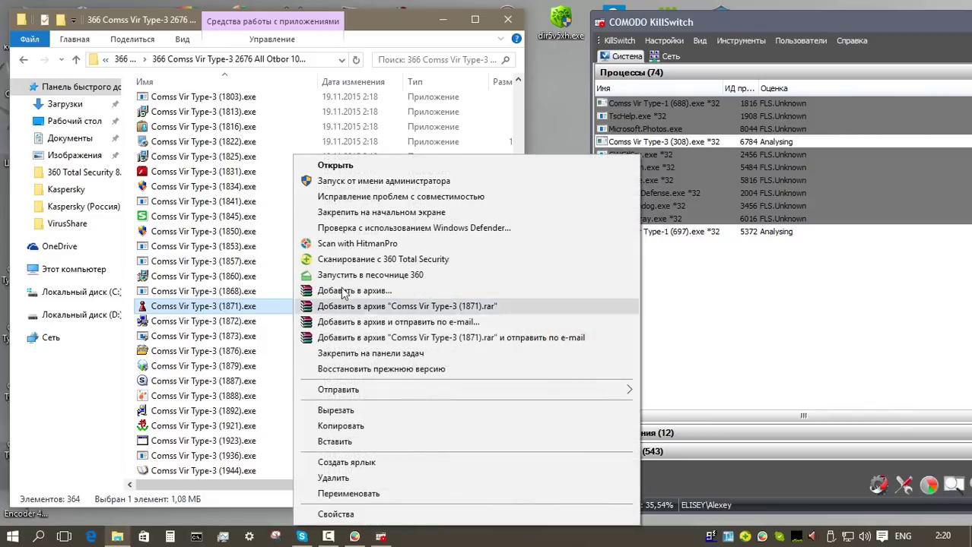
pyautogui.click(374, 181)
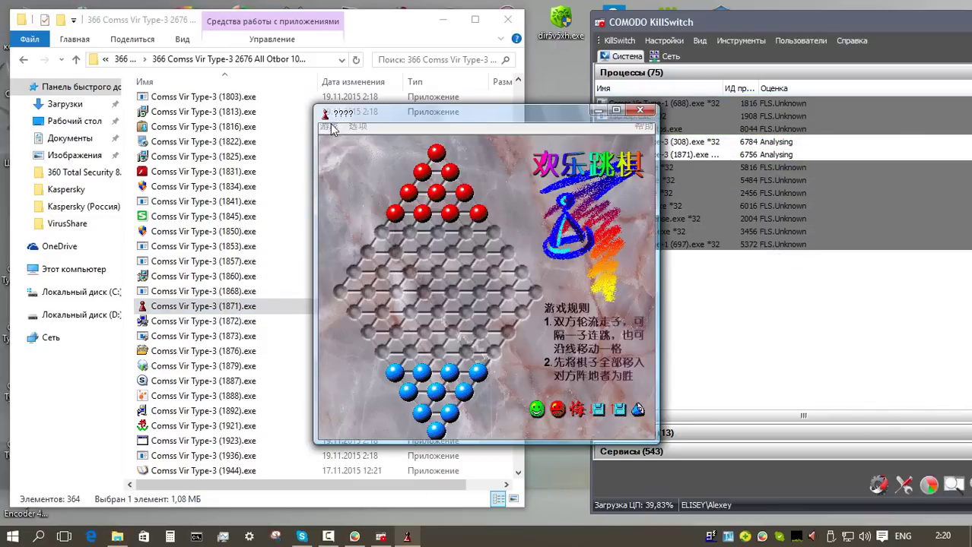
pyautogui.click(328, 126)
pyautogui.moveTo(357, 126)
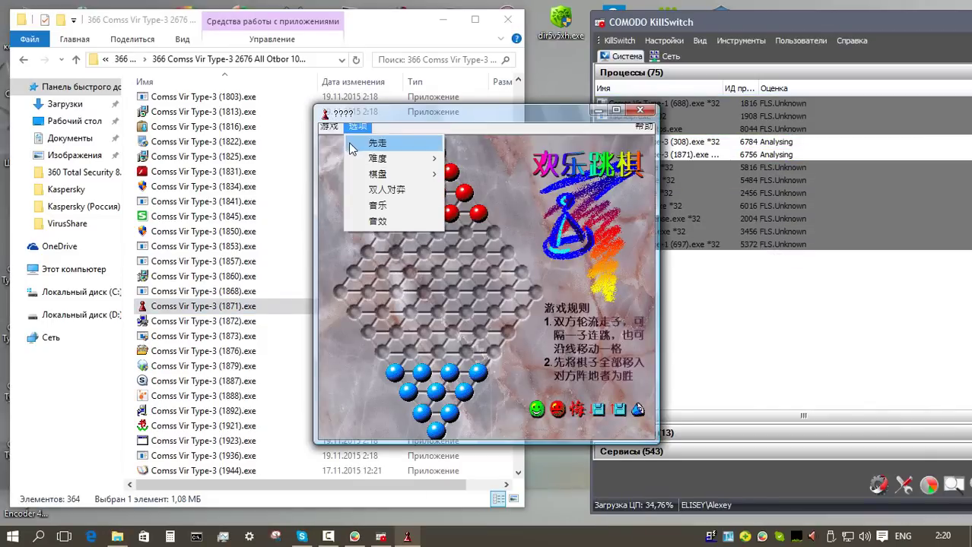
pyautogui.click(640, 110)
# Step: Run Comss Vir Type-3 (1983).exe as administrator and dismiss its message
pyautogui.scroll(-6, 203, 304)
pyautogui.click(203, 306)
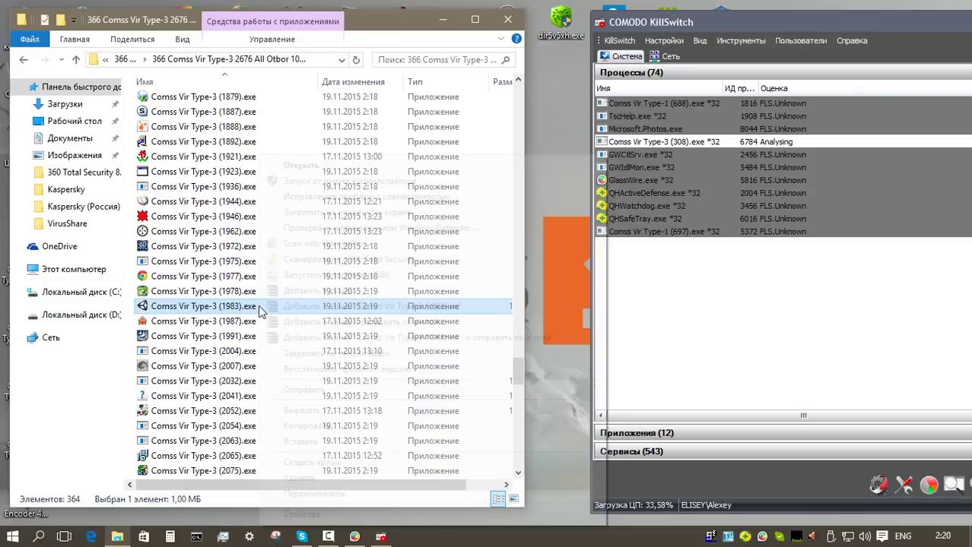
pyautogui.rightClick(259, 306)
pyautogui.click(319, 183)
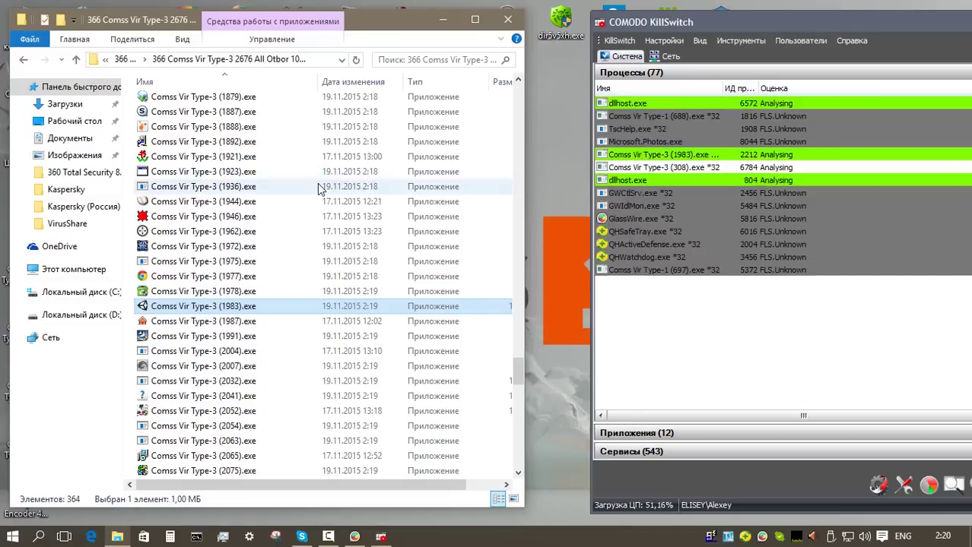
pyautogui.click(600, 340)
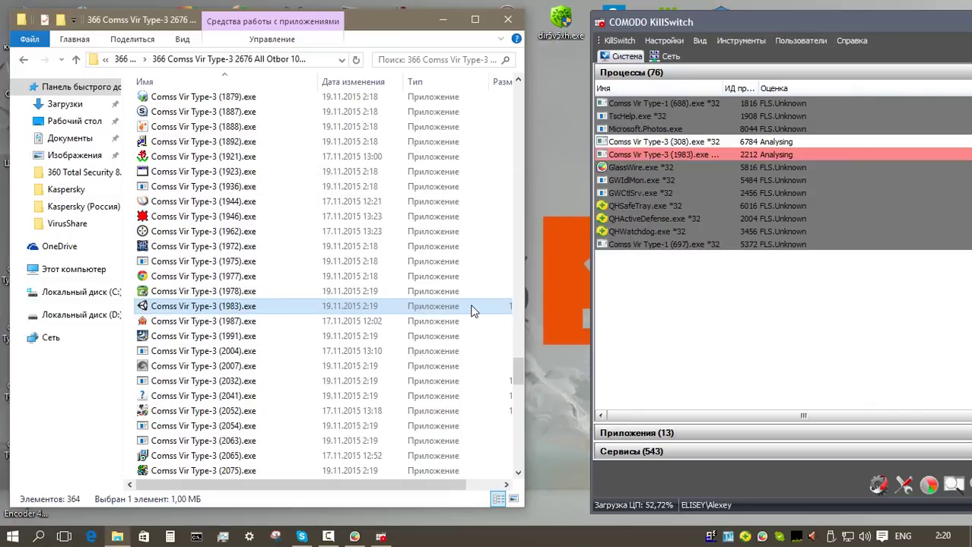
# Step: Run Comss Vir Type-3 (2245).exe as administrator
pyautogui.scroll(-10, 471, 311)
pyautogui.rightClick(312, 297)
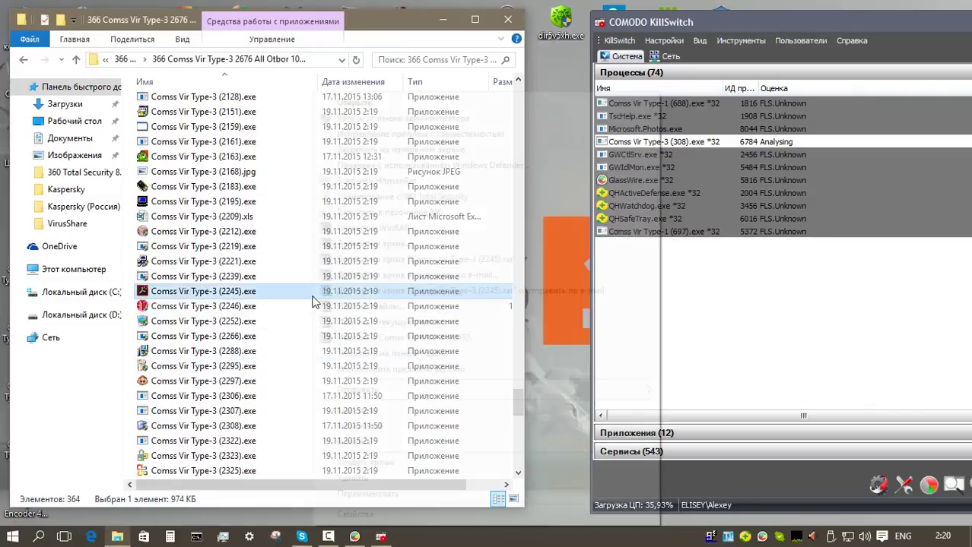
pyautogui.click(369, 125)
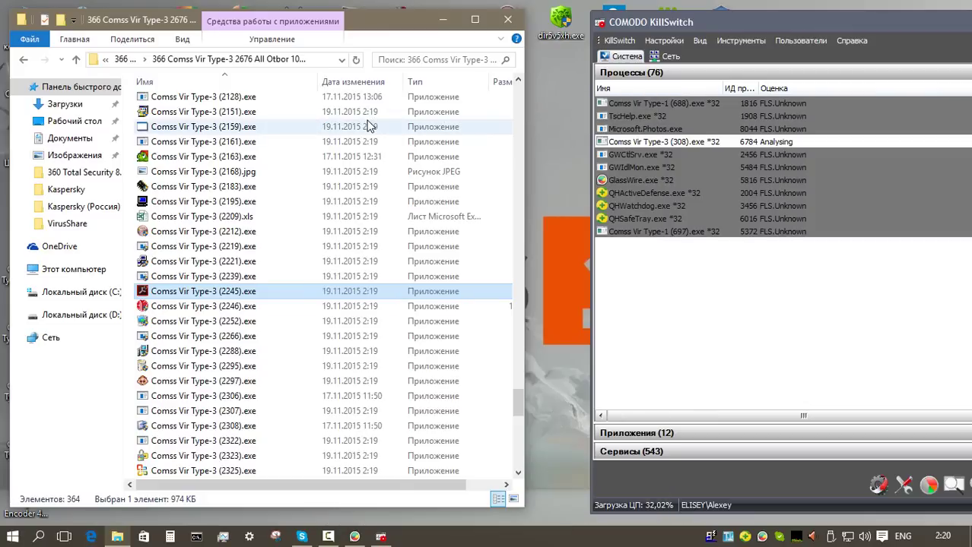
# Step: Run Comss Vir Type-3 (2297).exe as administrator and dismiss its system error
pyautogui.scroll(-4, 430, 329)
pyautogui.rightClick(288, 201)
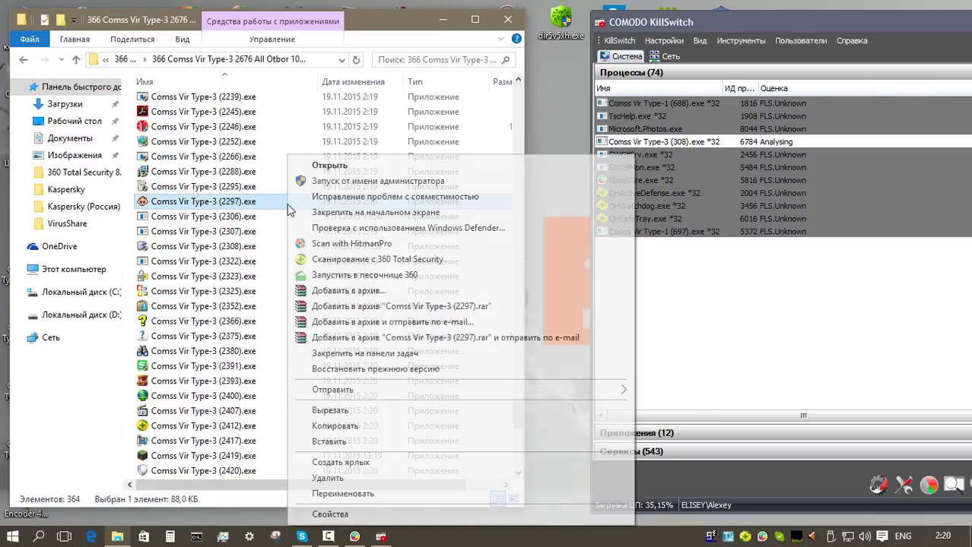
pyautogui.click(354, 183)
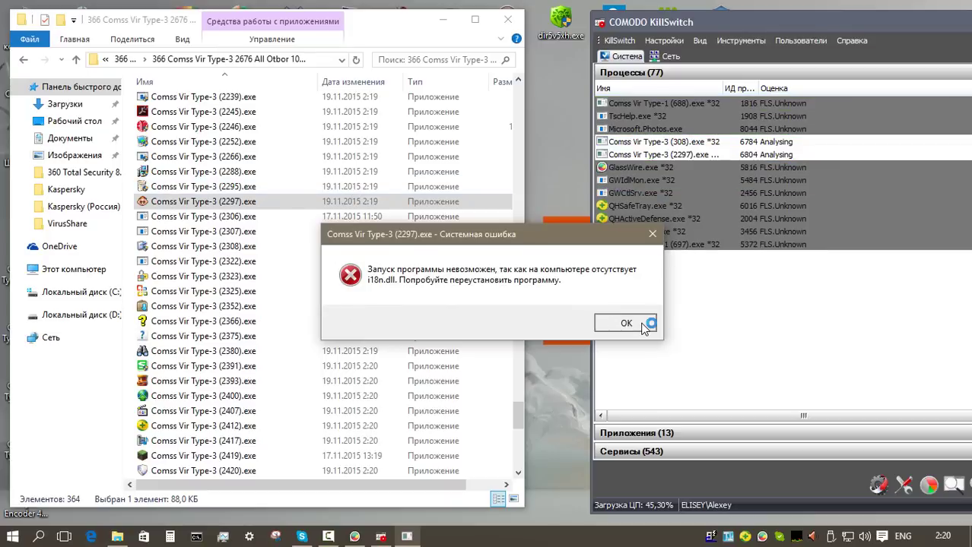
pyautogui.click(627, 323)
# Step: Run Comss Vir Type-3 (2419).exe as administrator and dismiss its error message
pyautogui.scroll(-4, 301, 347)
pyautogui.rightClick(270, 276)
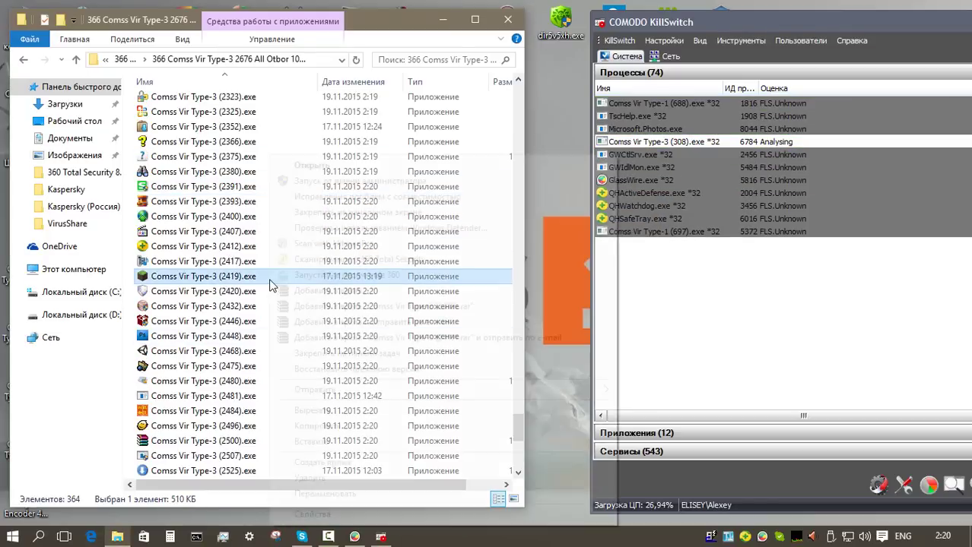
pyautogui.click(343, 181)
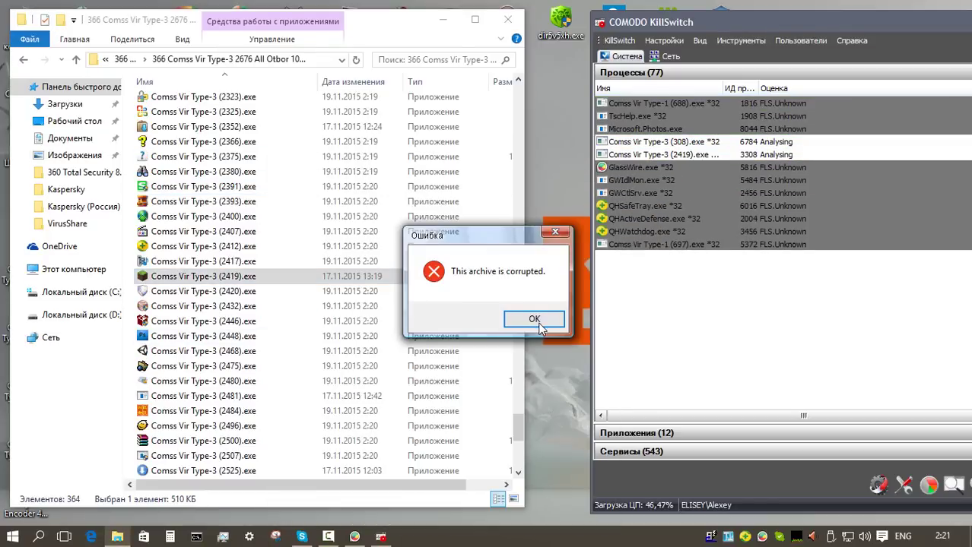
pyautogui.click(534, 319)
# Step: Run Comss Vir Type-3 (2547).exe as administrator, block its registry change and close its messages and the Phone Dialer window
pyautogui.scroll(-5, 355, 352)
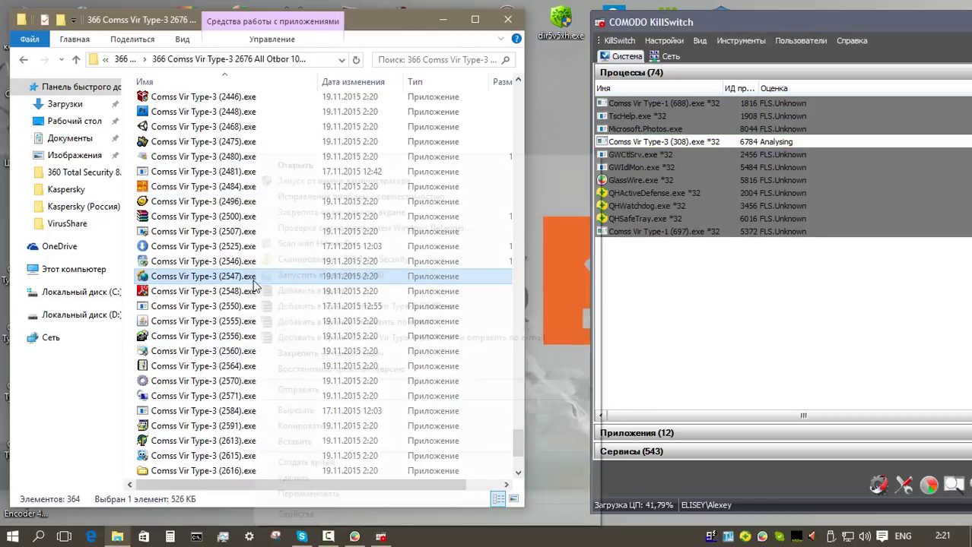
pyautogui.rightClick(253, 277)
pyautogui.click(335, 186)
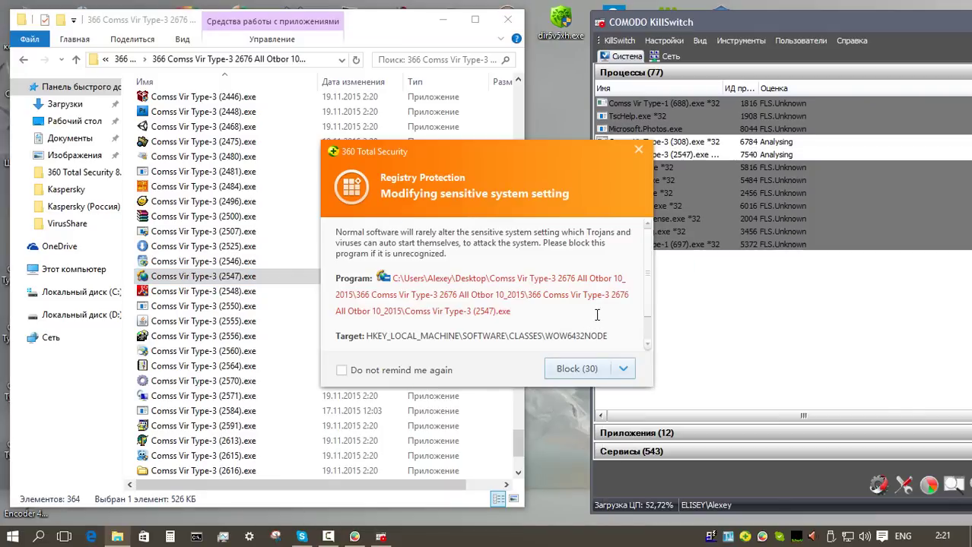
pyautogui.click(569, 369)
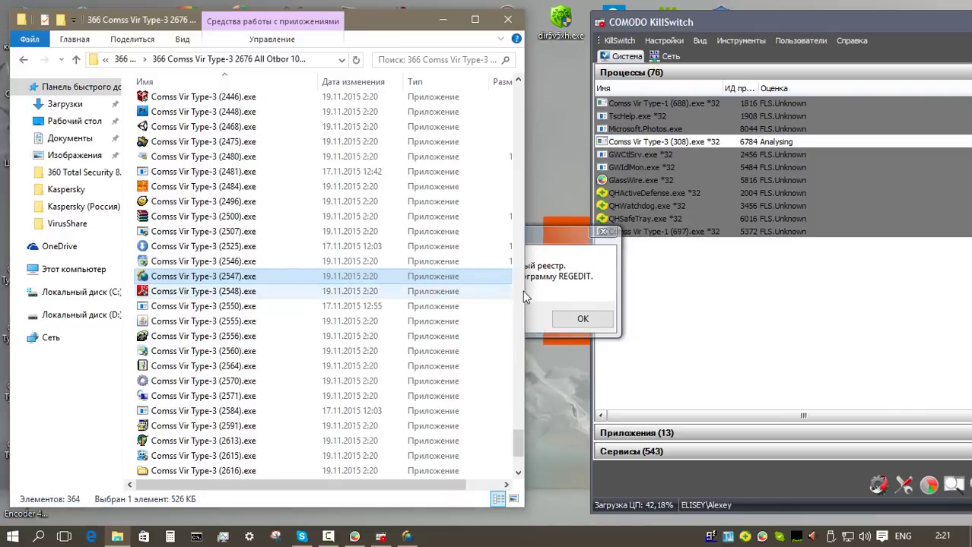
pyautogui.click(582, 319)
pyautogui.click(618, 310)
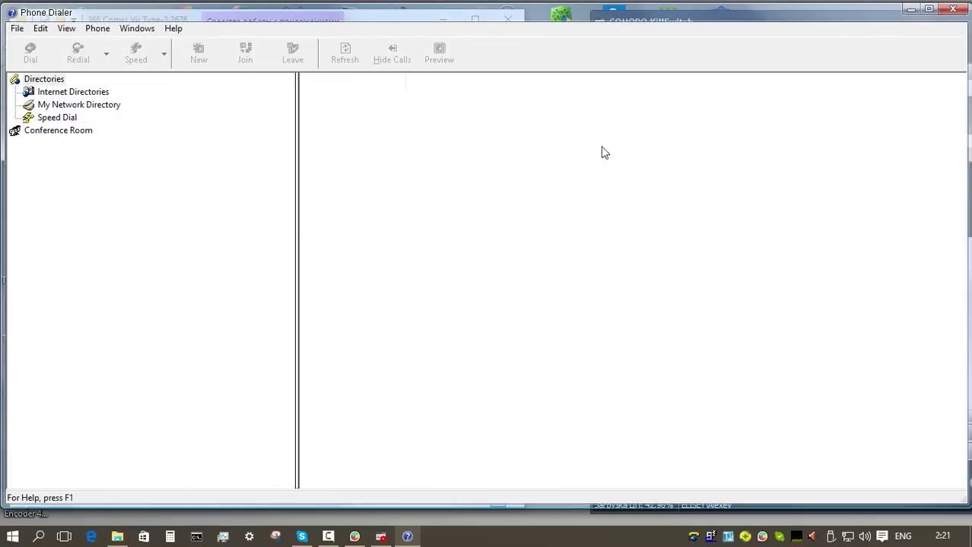
pyautogui.click(952, 11)
pyautogui.click(456, 327)
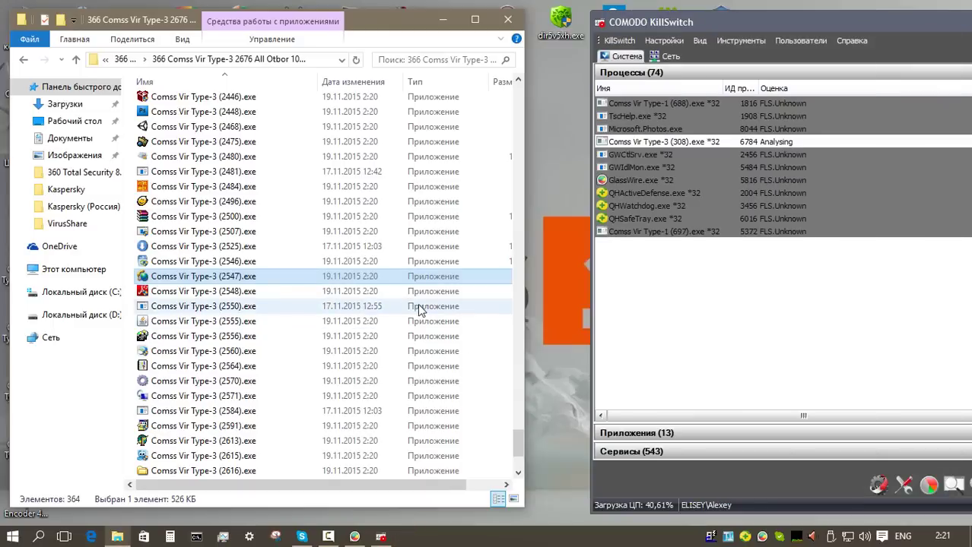
# Step: Run Comss Vir Type-3 (2570).exe as administrator and close its settings window
pyautogui.click(251, 248)
pyautogui.rightClick(251, 251)
pyautogui.click(315, 184)
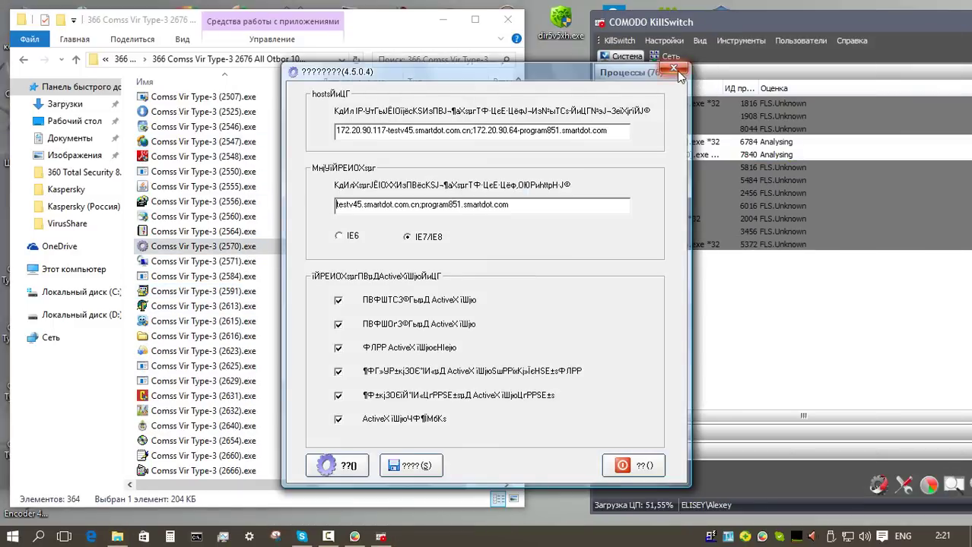
pyautogui.click(675, 70)
# Step: Run Comss Vir Type-3 (2666).exe as administrator and block its webcam access
pyautogui.click(262, 468)
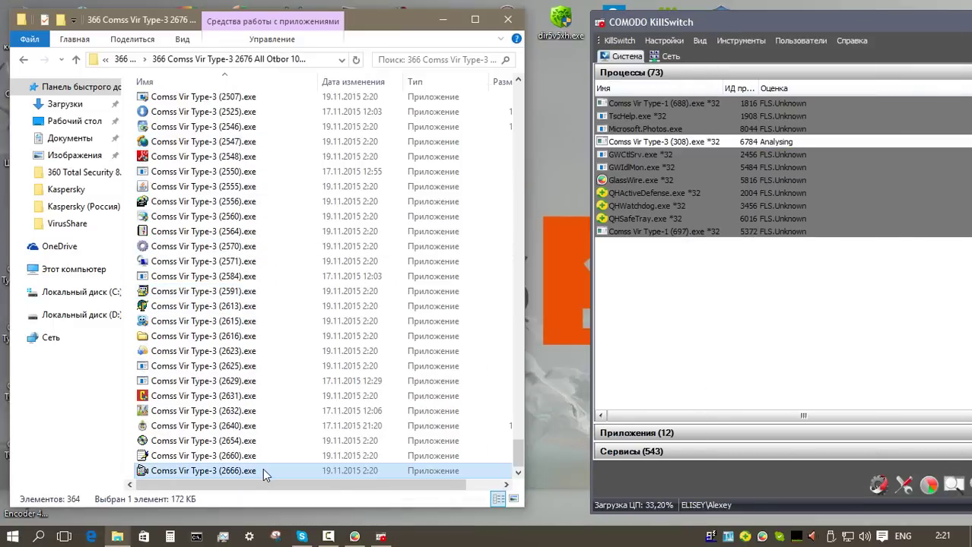
pyautogui.rightClick(262, 468)
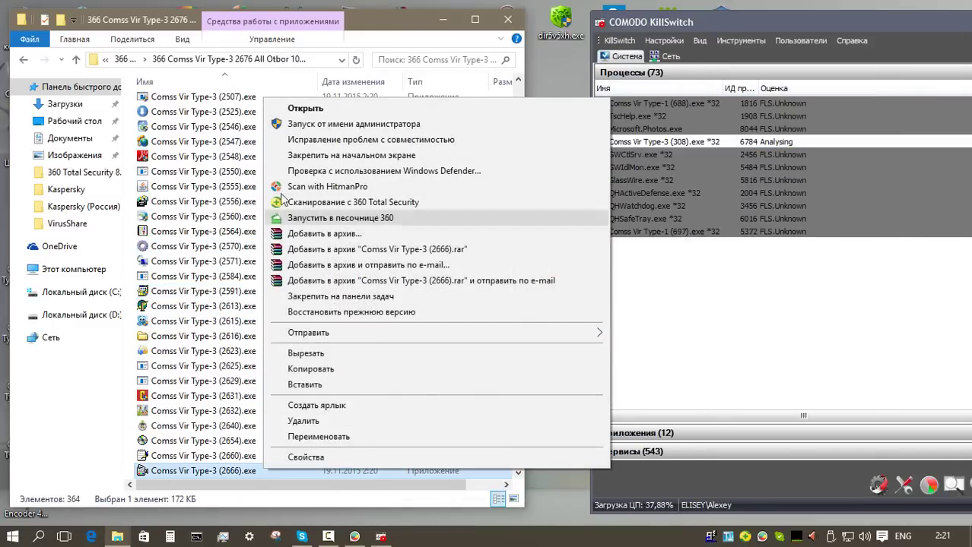
pyautogui.click(320, 123)
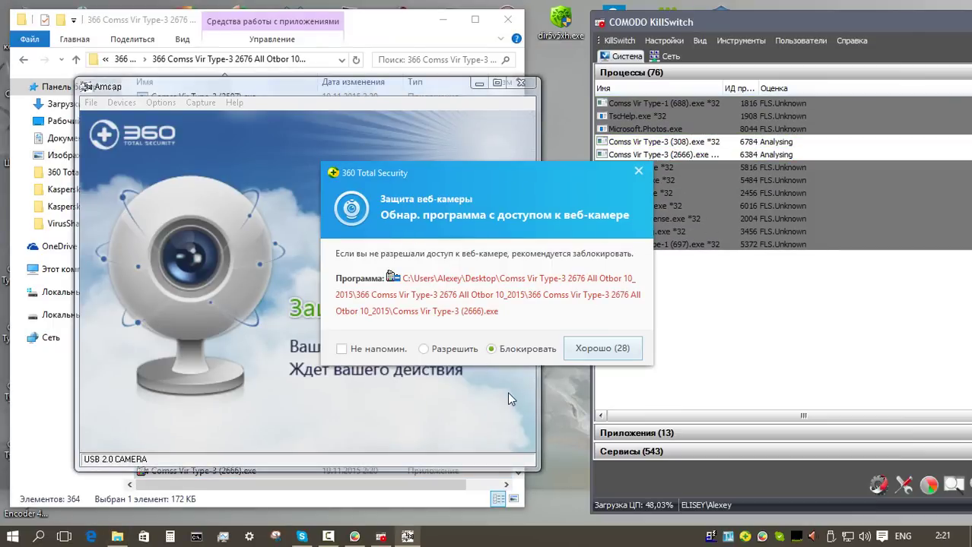
pyautogui.click(600, 349)
# Step: Delete all the Type-3 samples in the folder and close the folder window
pyautogui.hotkey('ctrl', 'a')
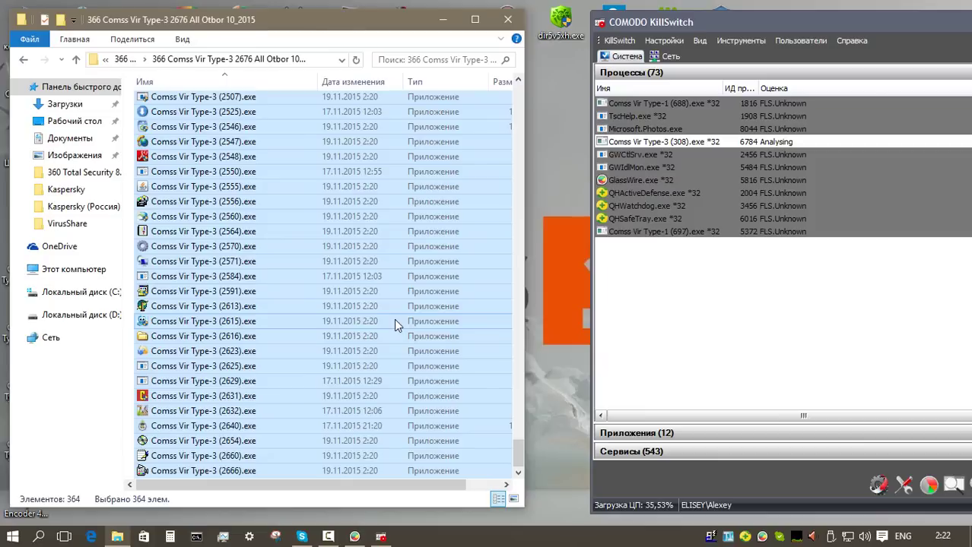
pyautogui.press('Delete')
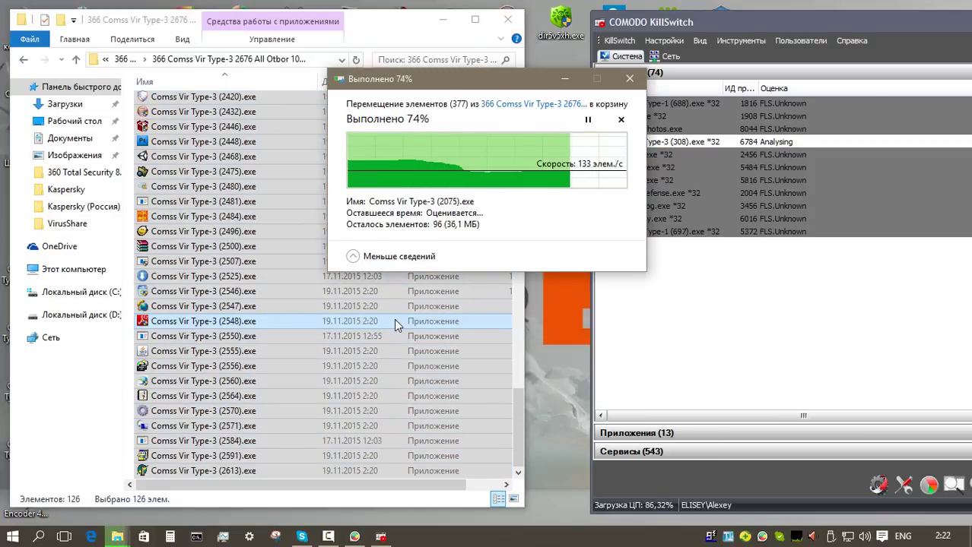
pyautogui.click(370, 231)
pyautogui.click(522, 252)
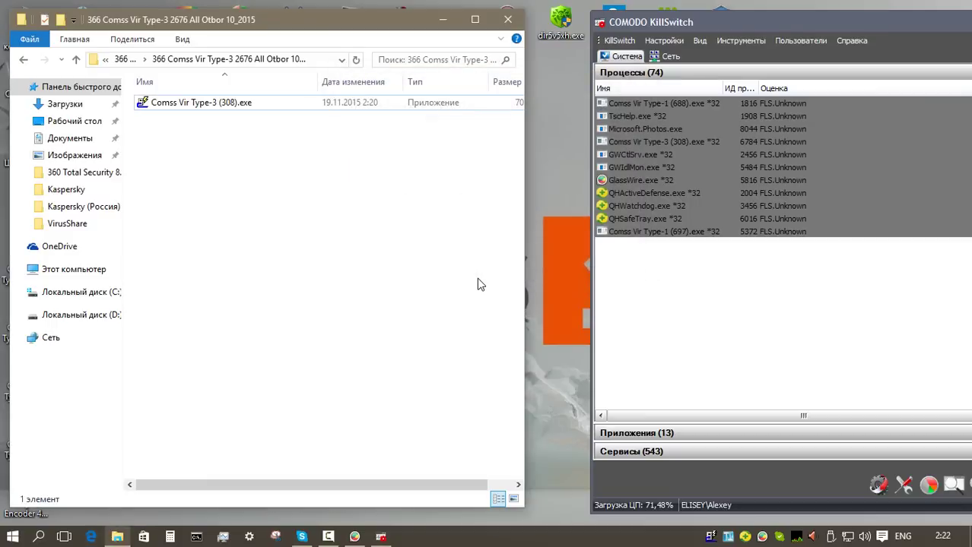
pyautogui.hotkey('alt', 'F4')
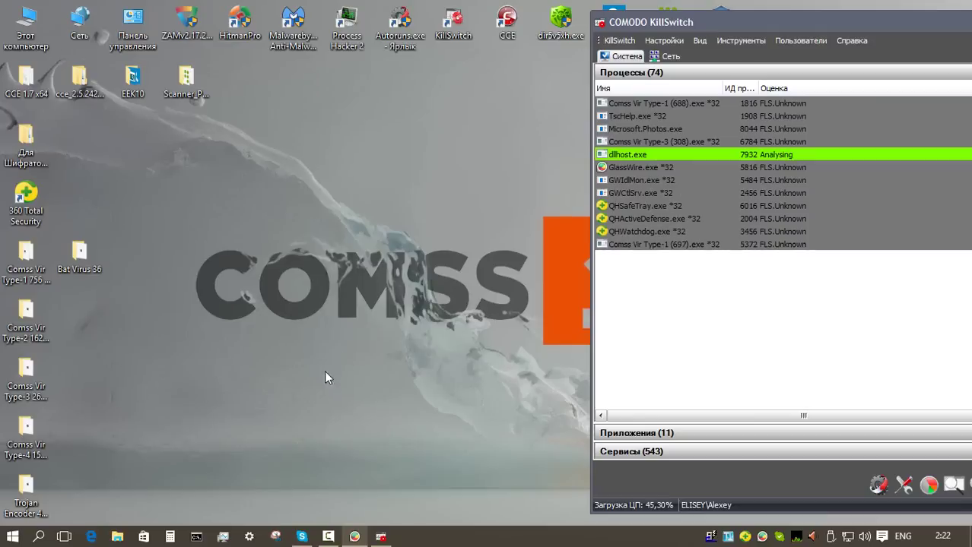
# Step: Open the 5 Trojan Encoder 482 - Data 16.11.2015 folder, run Comss Encoder (248).exe as administrator and close the incompatible app notice
pyautogui.doubleClick(27, 491)
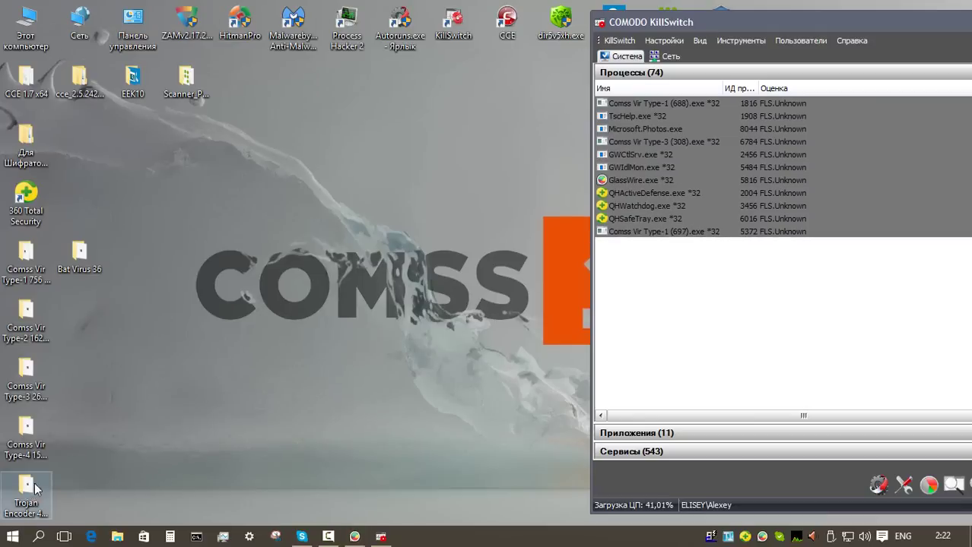
pyautogui.doubleClick(199, 103)
pyautogui.rightClick(199, 105)
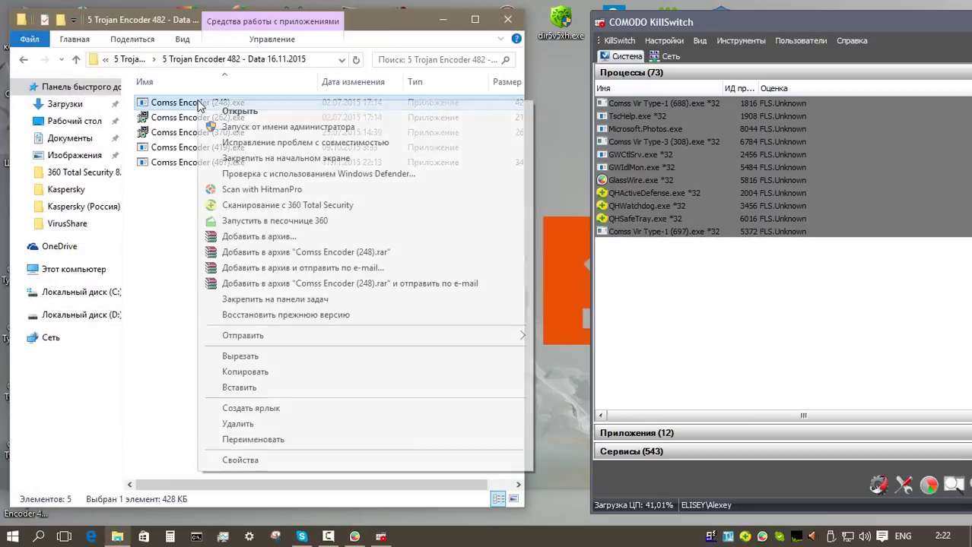
pyautogui.click(228, 126)
pyautogui.click(686, 311)
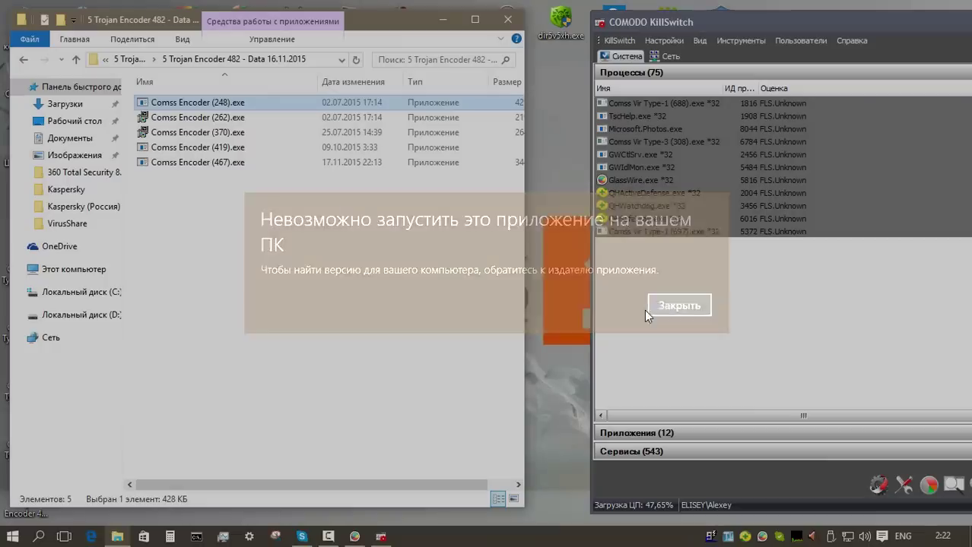
# Step: Run Comss Encoder (262).exe as administrator, remove the detected threat and dismiss the access error
pyautogui.click(229, 119)
pyautogui.rightClick(232, 121)
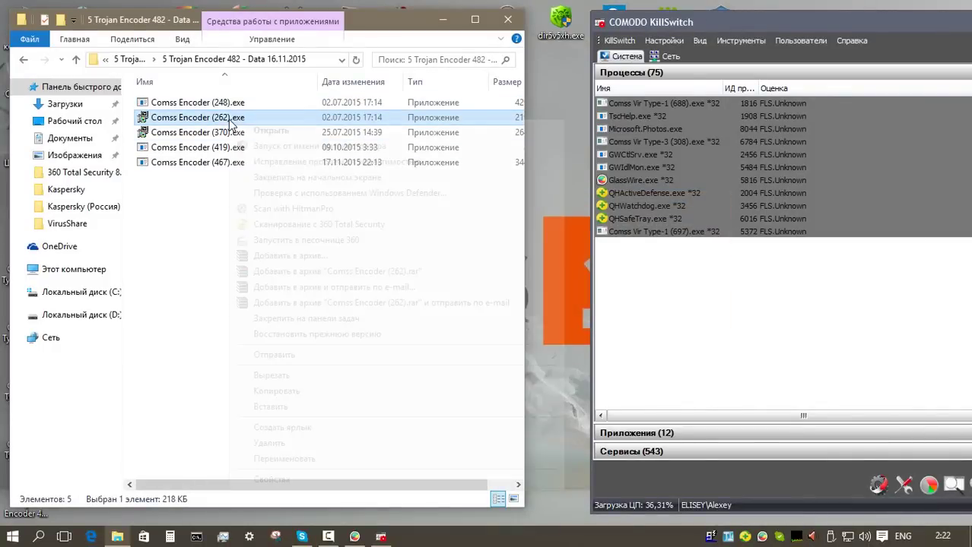
pyautogui.click(261, 147)
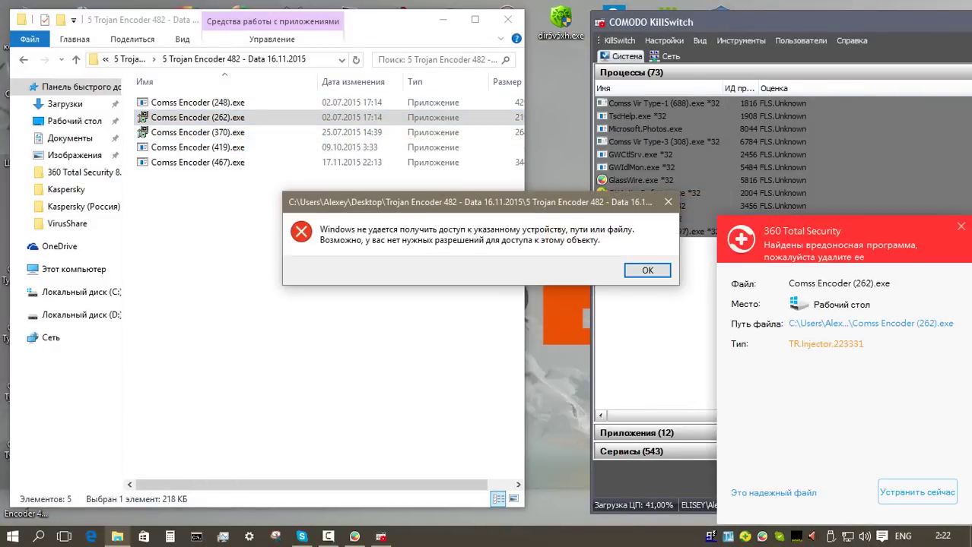
pyautogui.click(897, 493)
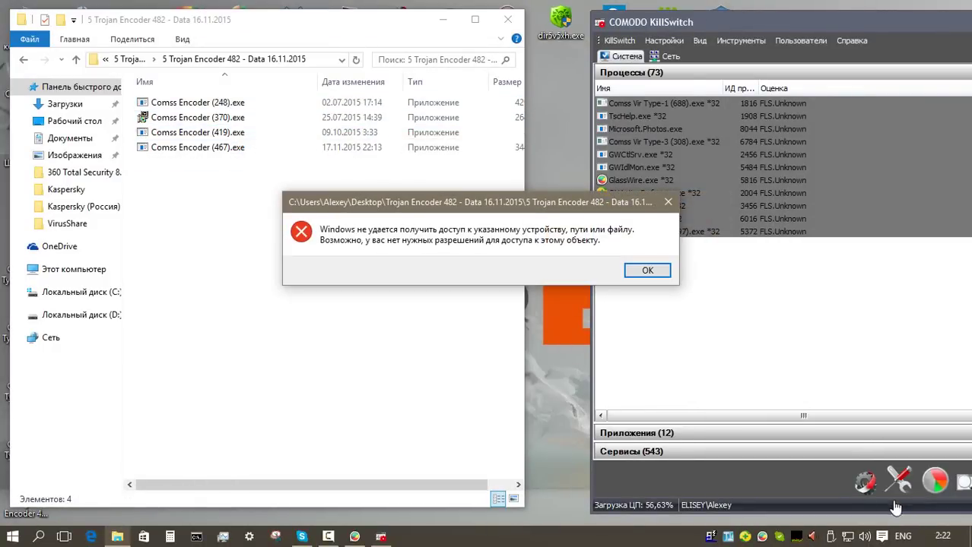
pyautogui.click(647, 272)
# Step: Run Comss Encoder (370).exe as administrator, remove the detected threat and dismiss the access error
pyautogui.rightClick(231, 119)
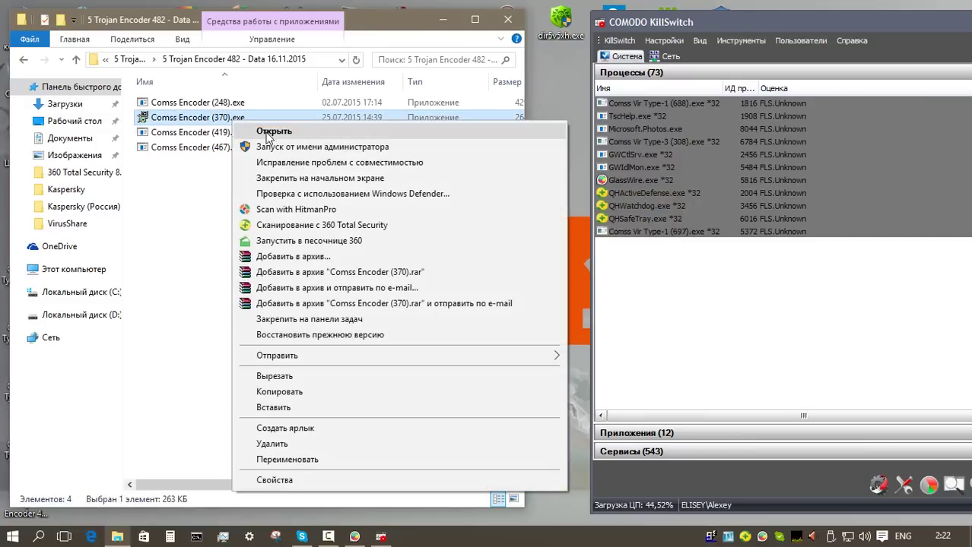
pyautogui.click(267, 148)
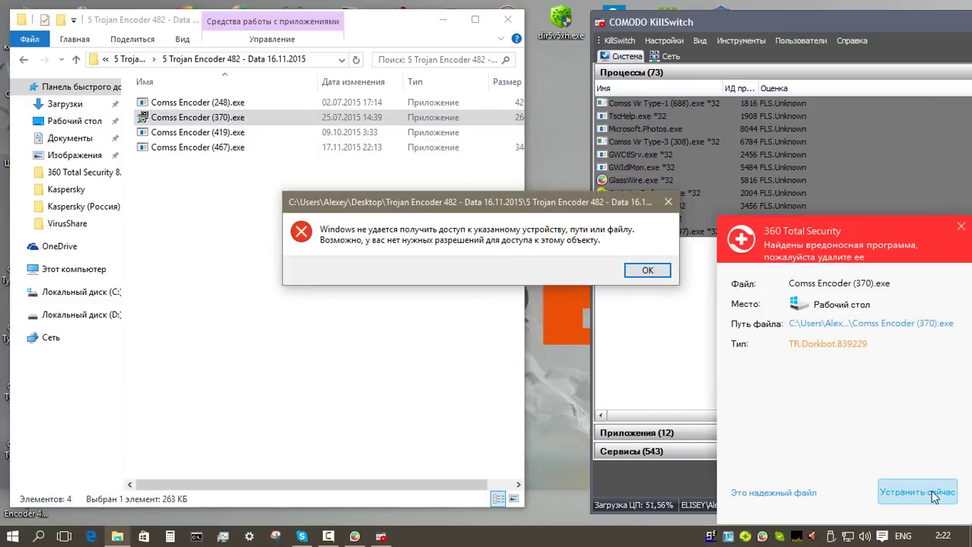
pyautogui.click(929, 492)
pyautogui.click(923, 488)
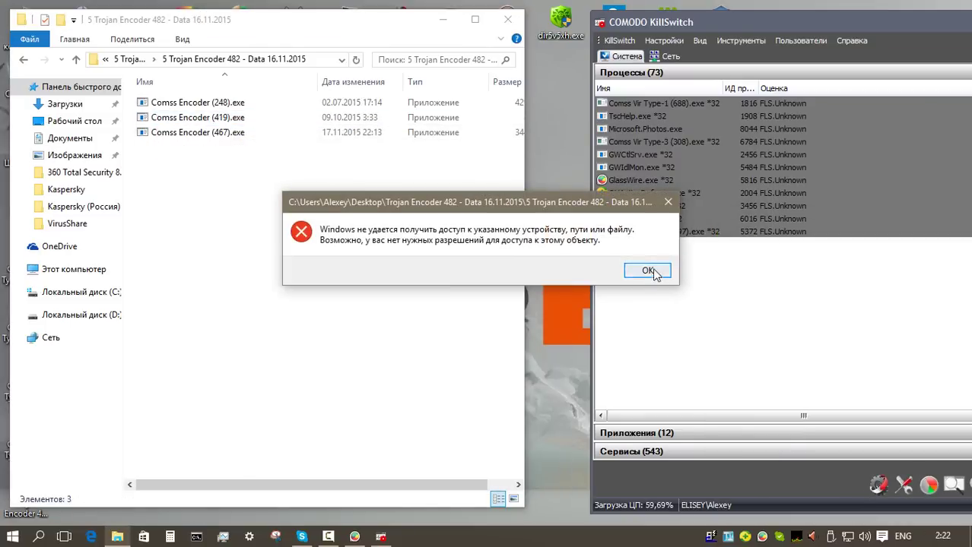
pyautogui.click(647, 270)
# Step: Run Comss Encoder (419).exe as administrator and close the incompatible app notice
pyautogui.rightClick(246, 120)
pyautogui.click(282, 146)
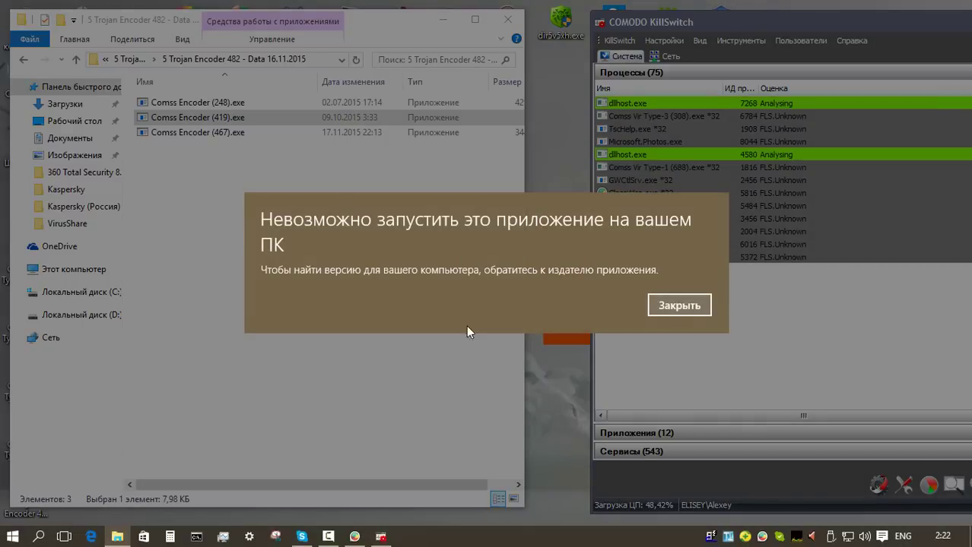
pyautogui.click(678, 307)
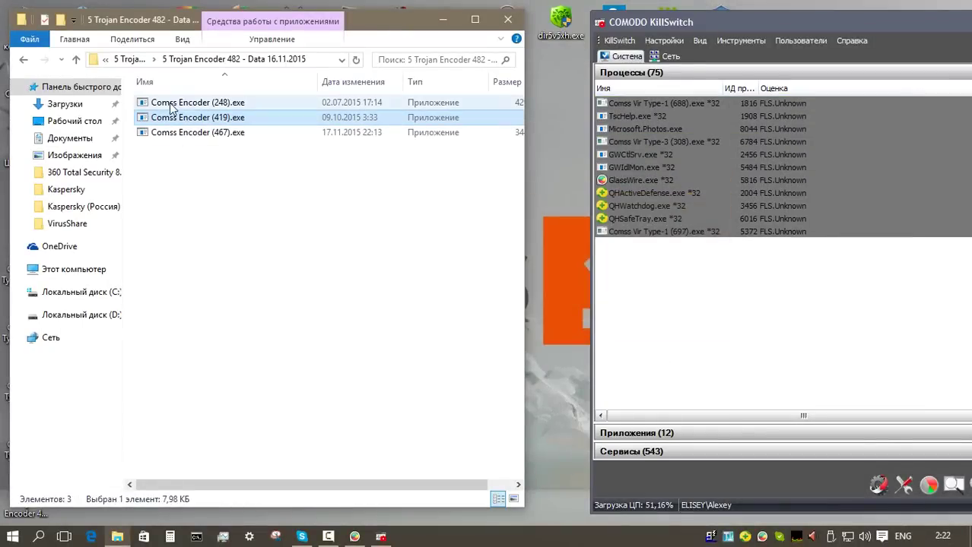
# Step: Run Comss Encoder (467).exe from the same folder as administrator
pyautogui.click(228, 134)
pyautogui.rightClick(228, 134)
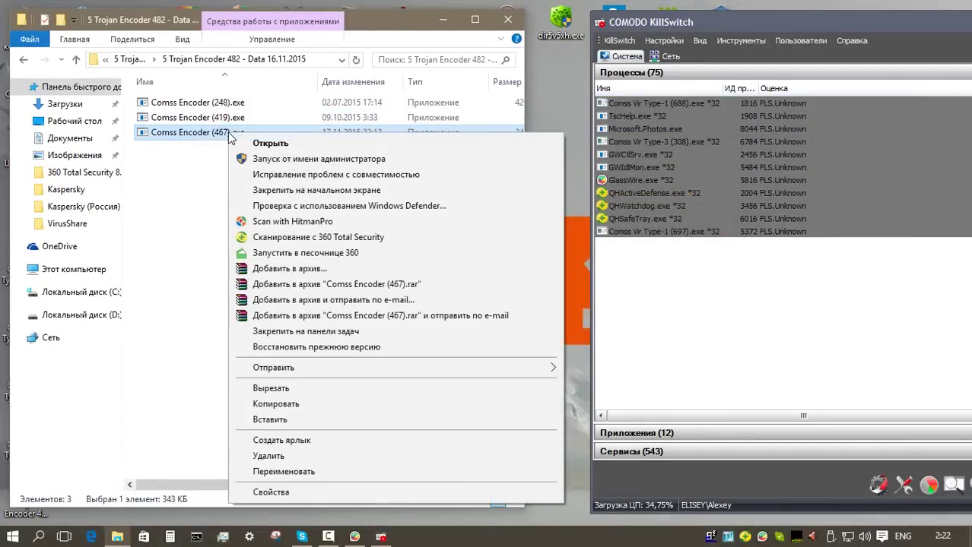
pyautogui.click(235, 157)
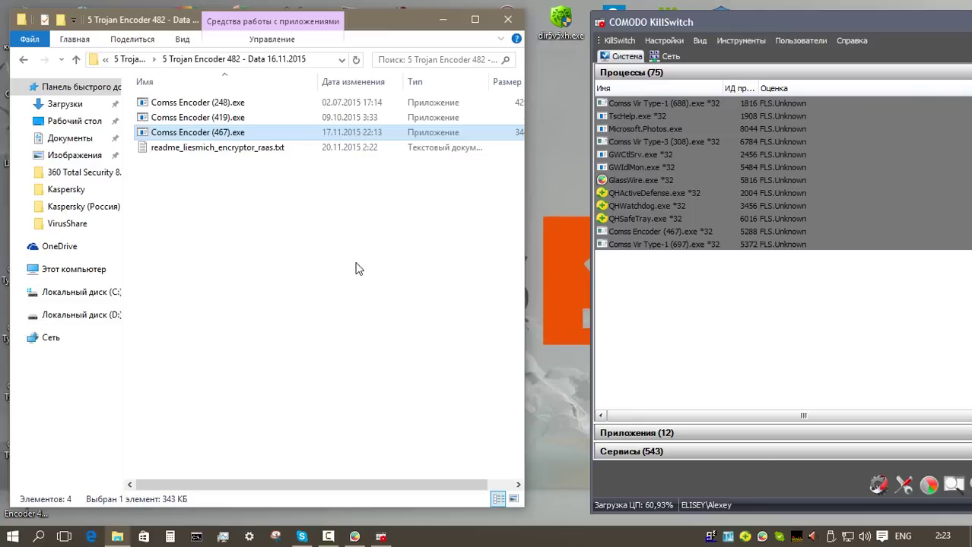
# Step: Open readme_liesmich_encryptor_raas.txt in Notepad, setting Notepad as the permanent app for .txt files
pyautogui.click(226, 154)
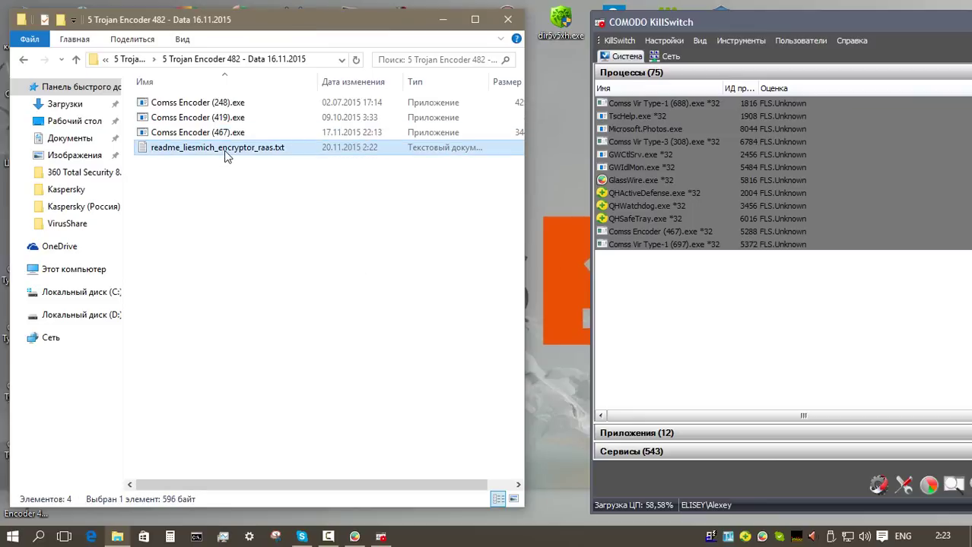
pyautogui.doubleClick(226, 154)
pyautogui.click(368, 447)
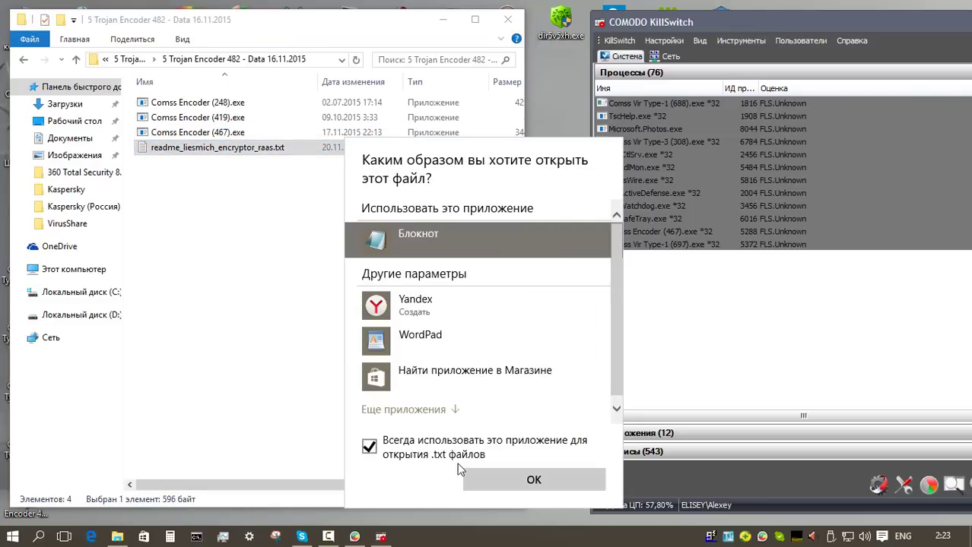
pyautogui.click(534, 478)
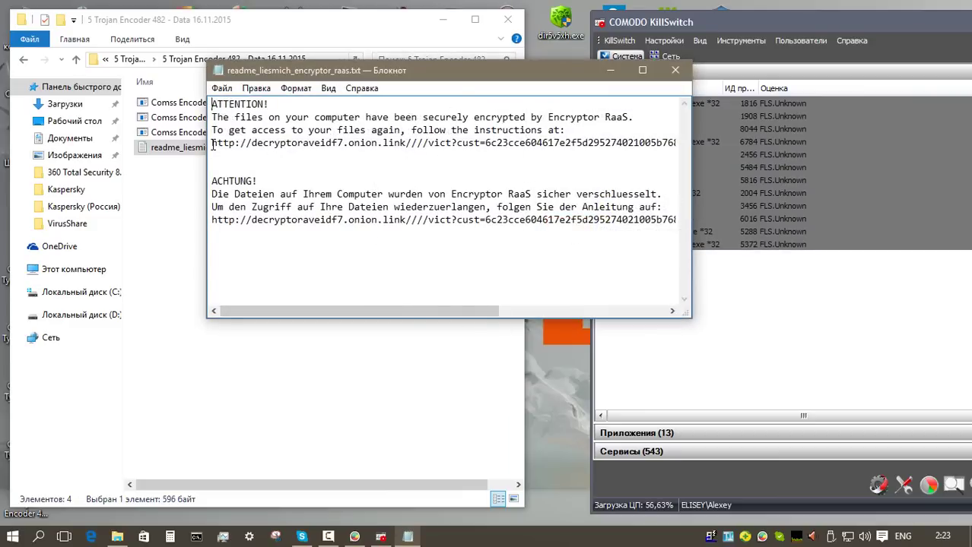
# Step: Copy the first decryption link from the ransom note, open it in Edge and close the browser
pyautogui.moveTo(213, 145); pyautogui.dragTo(709, 142)
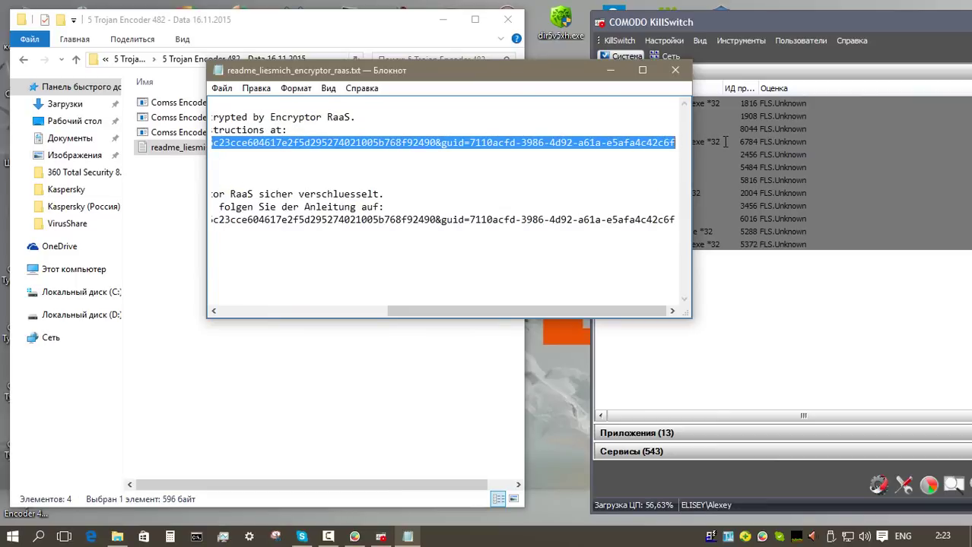
pyautogui.rightClick(602, 145)
pyautogui.click(634, 204)
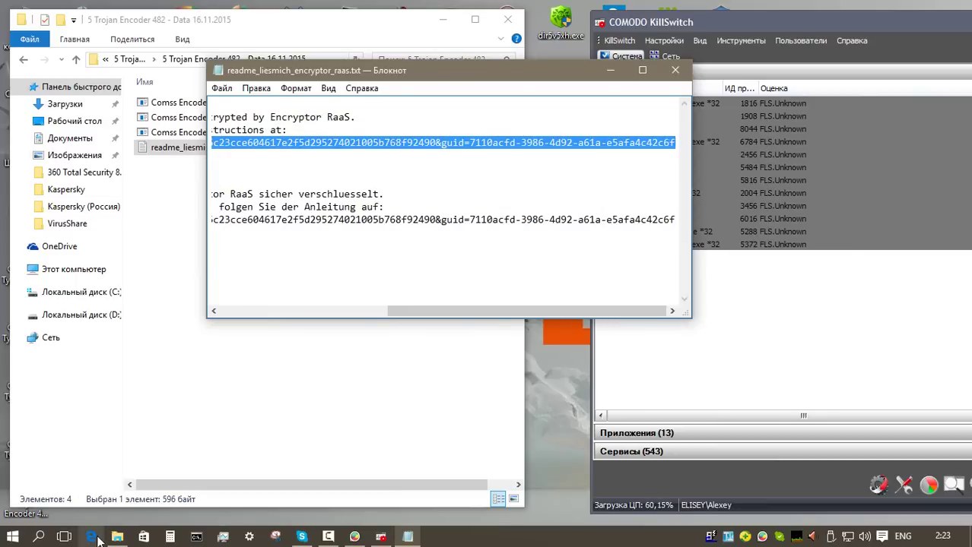
pyautogui.click(91, 537)
pyautogui.rightClick(349, 134)
pyautogui.click(343, 93)
pyautogui.press('Return')
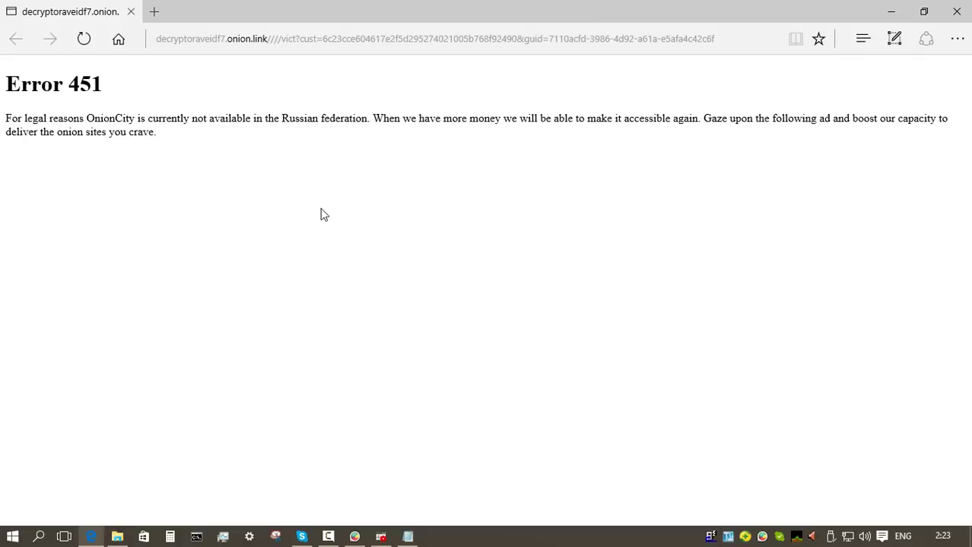
pyautogui.click(958, 12)
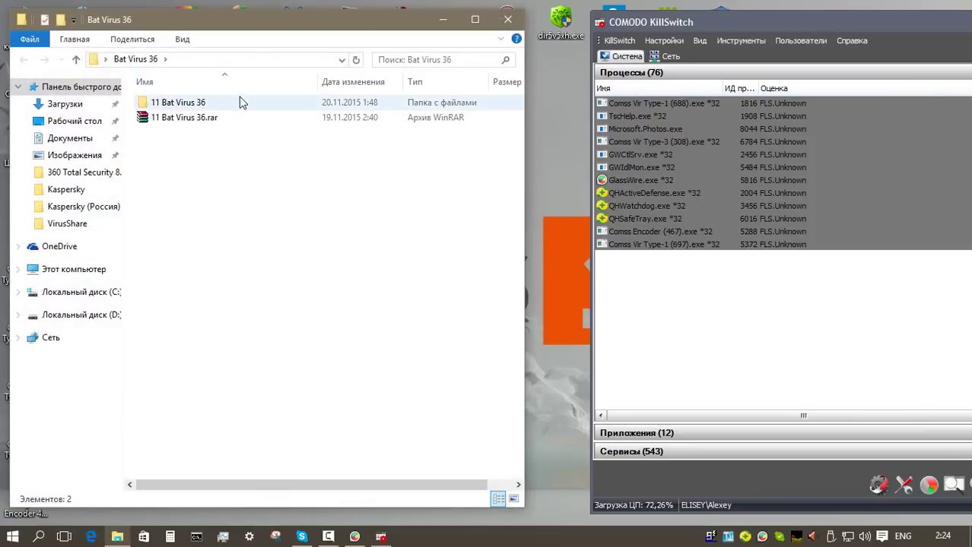
# Step: Open the innermost 11 Bat Virus 36 folder and run "Убивает процесс explorer.exe.bat" as administrator
pyautogui.doubleClick(241, 102)
pyautogui.doubleClick(239, 98)
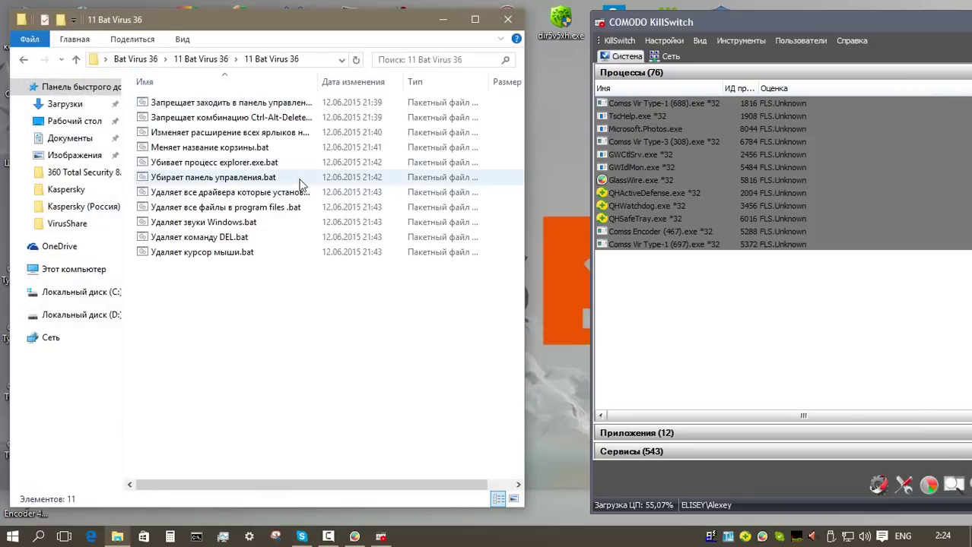
pyautogui.rightClick(286, 160)
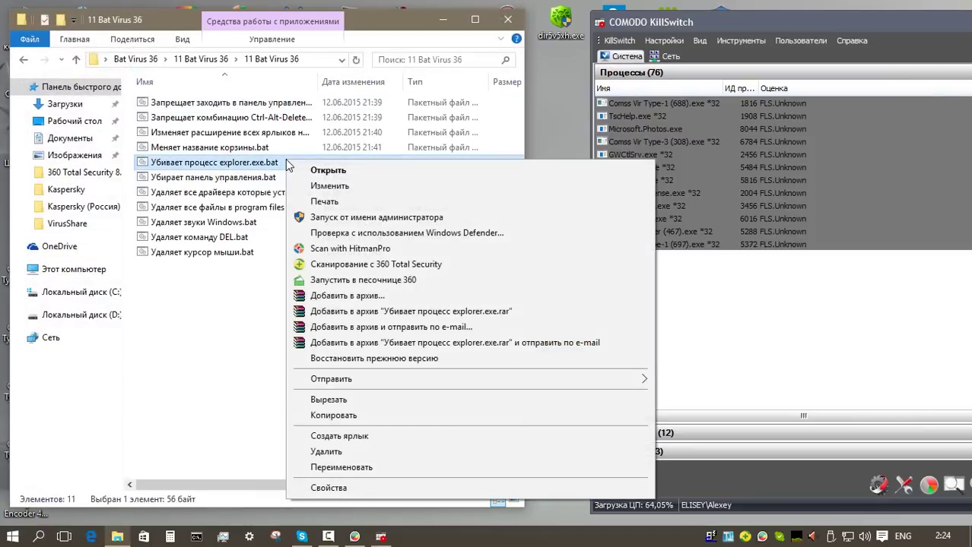
pyautogui.click(334, 217)
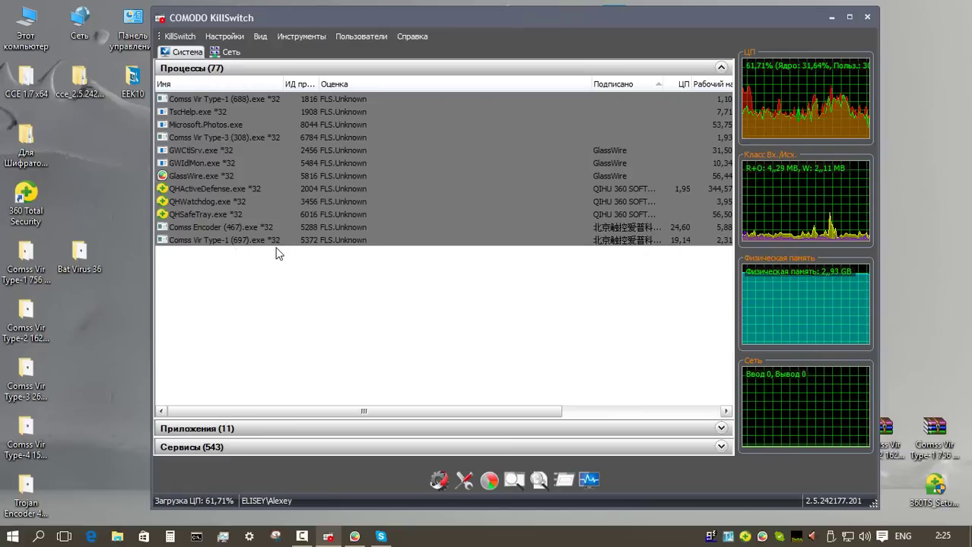
# Step: Examine the file paths of the Comss Vir and Comss Encoder processes still running in COMODO KillSwitch
pyautogui.moveTo(255, 251)
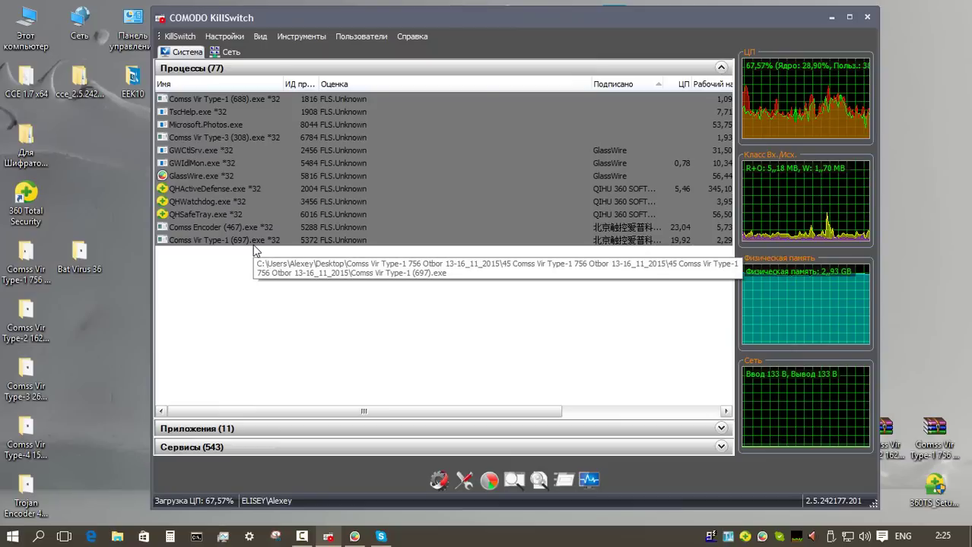
pyautogui.moveTo(251, 229)
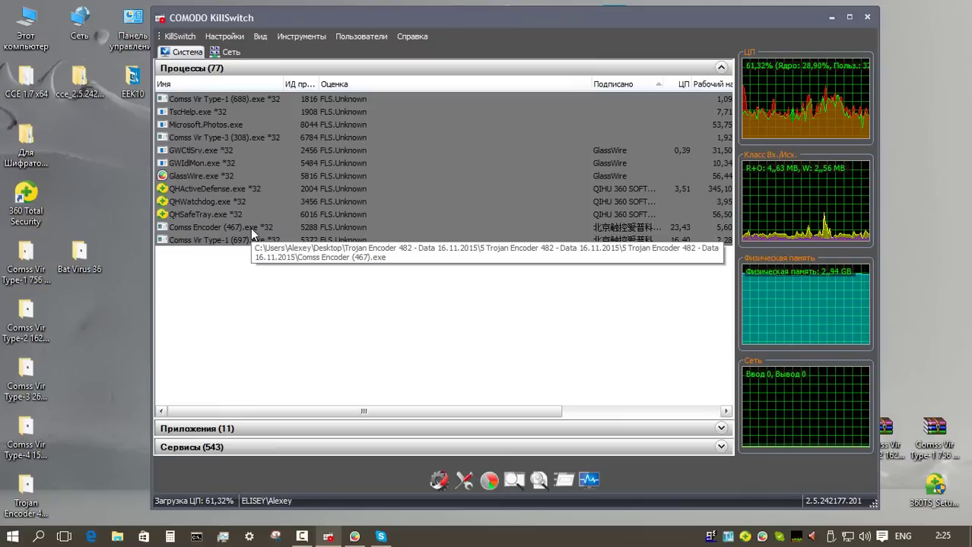
pyautogui.moveTo(234, 146)
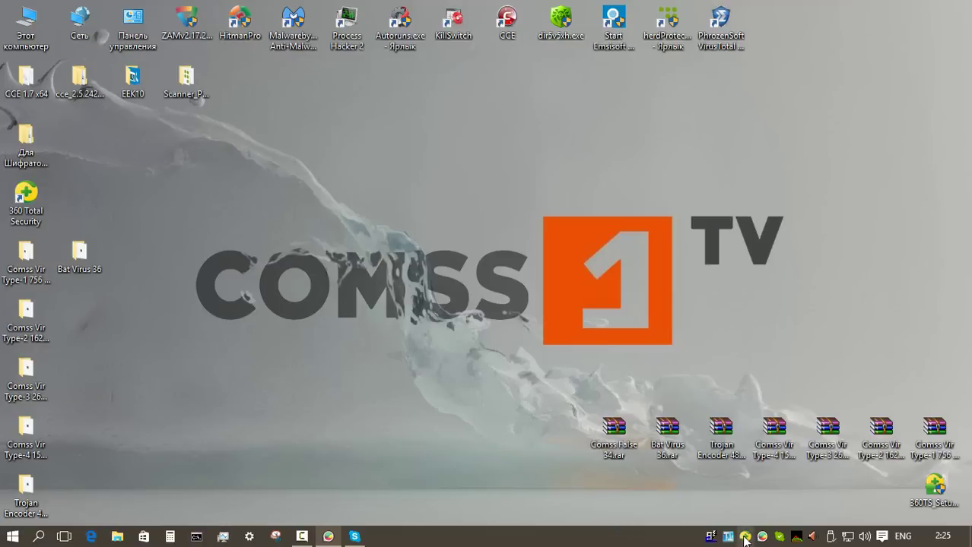
# Step: Run a full antivirus scan in 360 Total Security, review the detected objects and fix them all
pyautogui.click(746, 536)
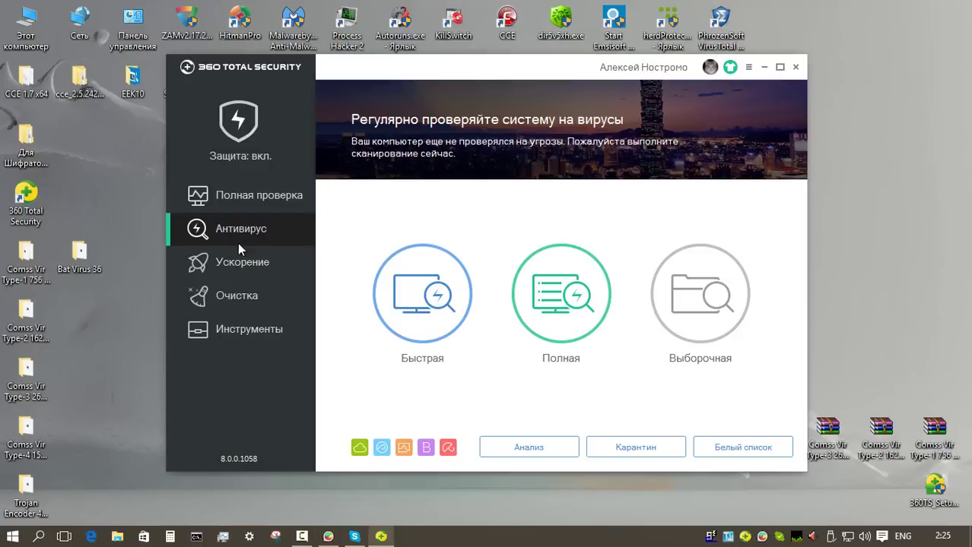
pyautogui.click(560, 305)
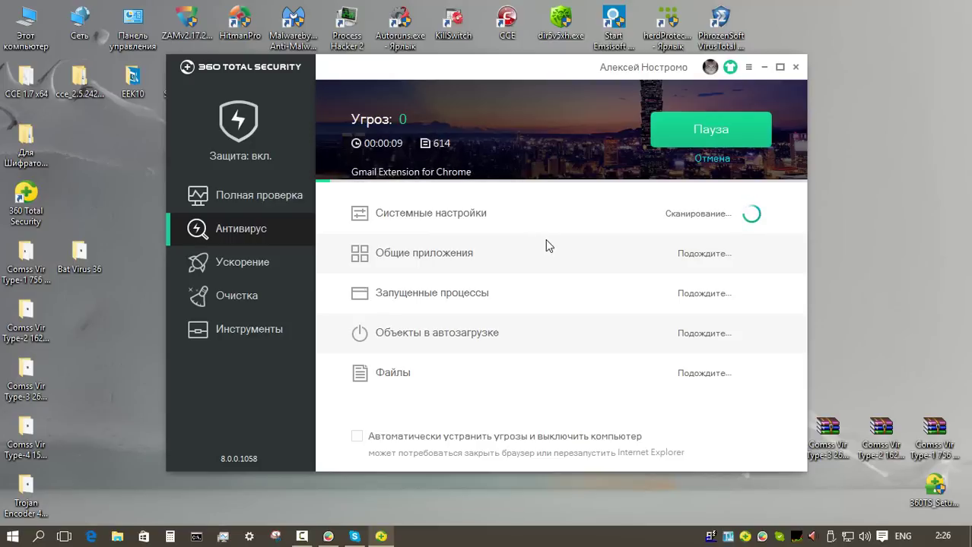
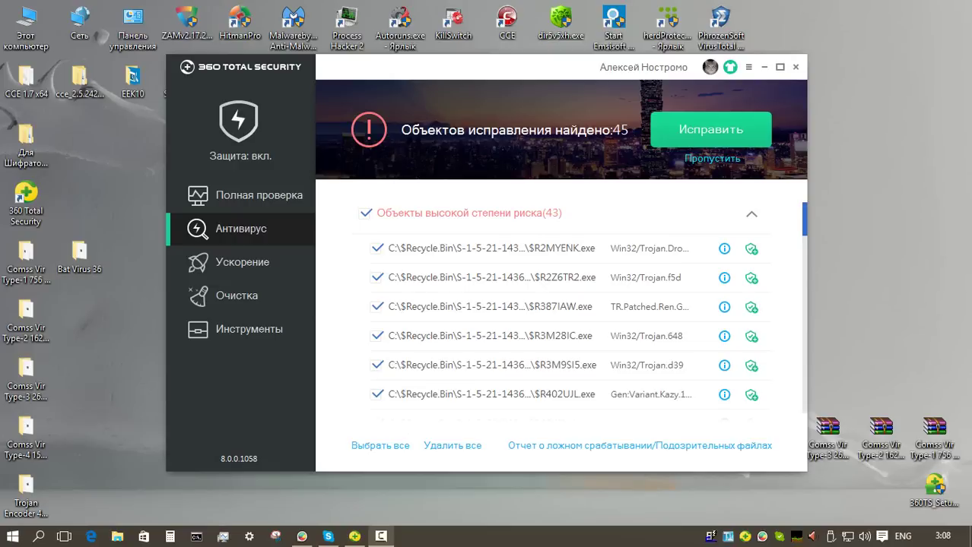
pyautogui.scroll(-1, 561, 304)
pyautogui.scroll(-4, 560, 304)
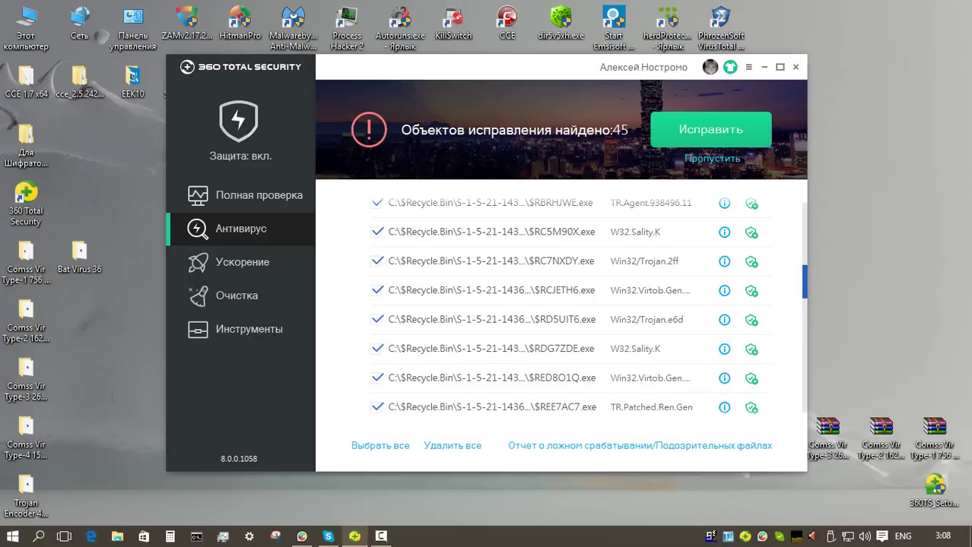
pyautogui.scroll(-3, 560, 304)
pyautogui.scroll(-6, 561, 305)
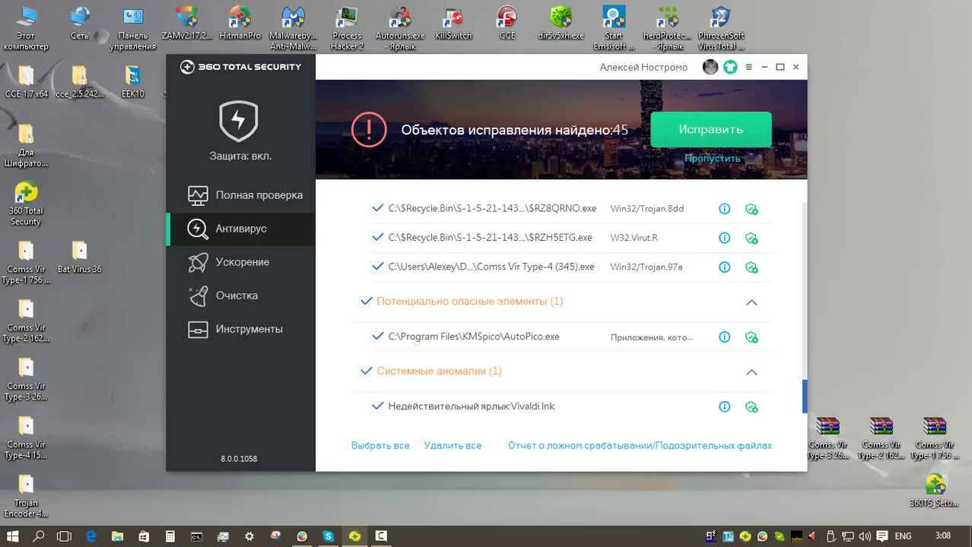
pyautogui.moveTo(563, 410)
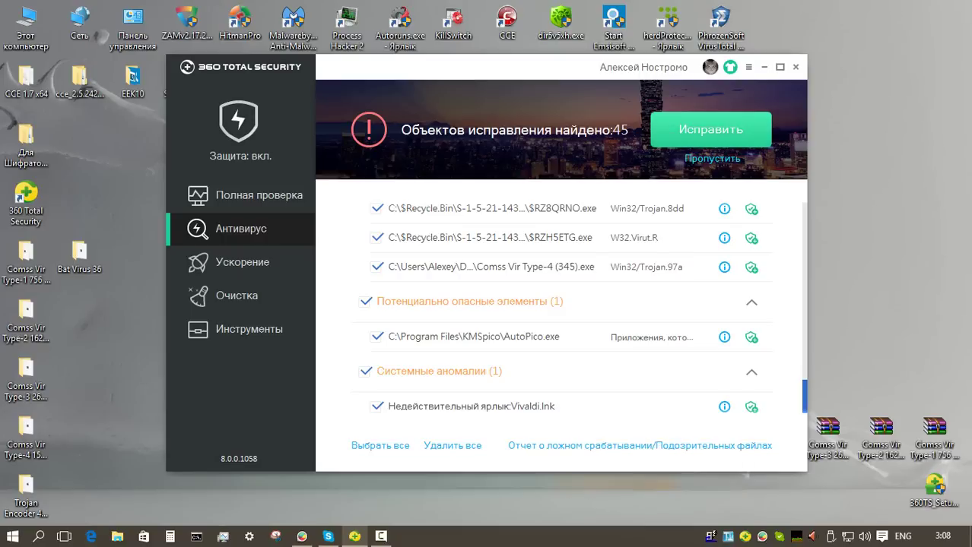
pyautogui.click(710, 130)
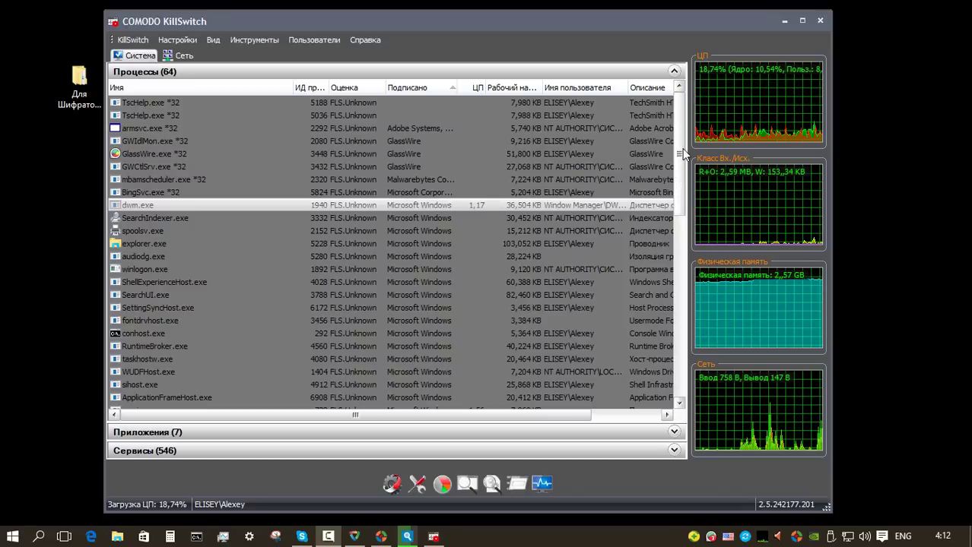
# Step: Look through the whole process list in COMODO KillSwitch for remaining malware processes
pyautogui.moveTo(683, 154); pyautogui.dragTo(536, 284)
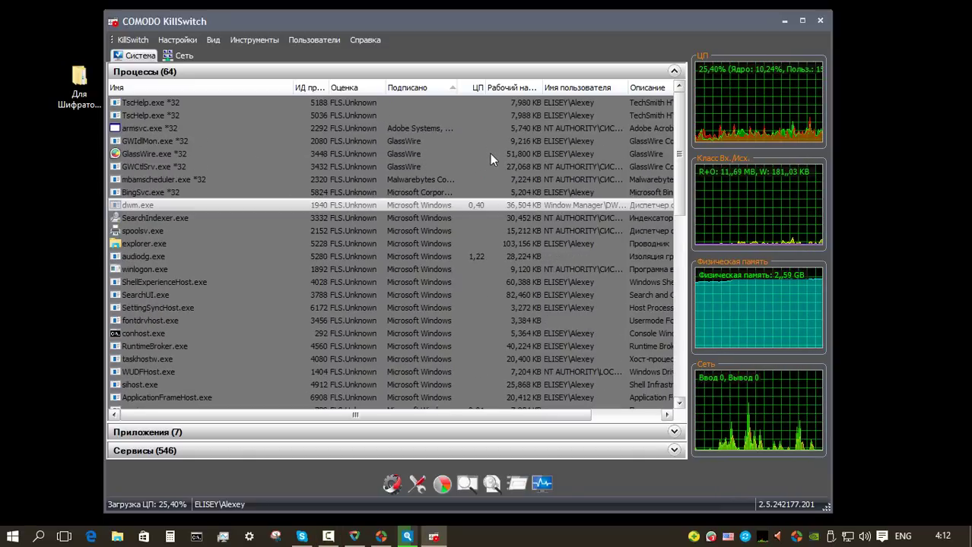
pyautogui.scroll(-12, 482, 220)
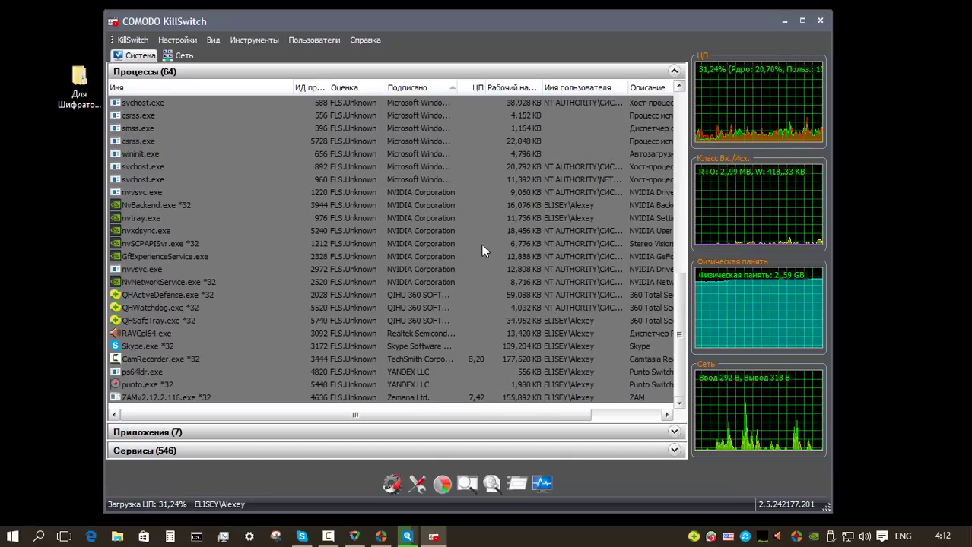
pyautogui.scroll(3, 474, 319)
pyautogui.scroll(6, 475, 320)
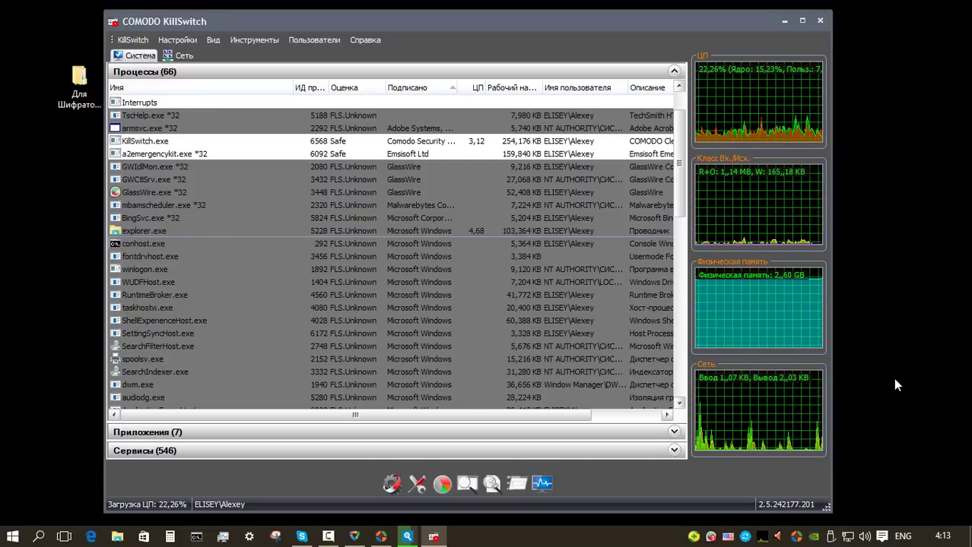
# Step: Run Windows network diagnostics for the network connection and close the troubleshooter
pyautogui.rightClick(846, 538)
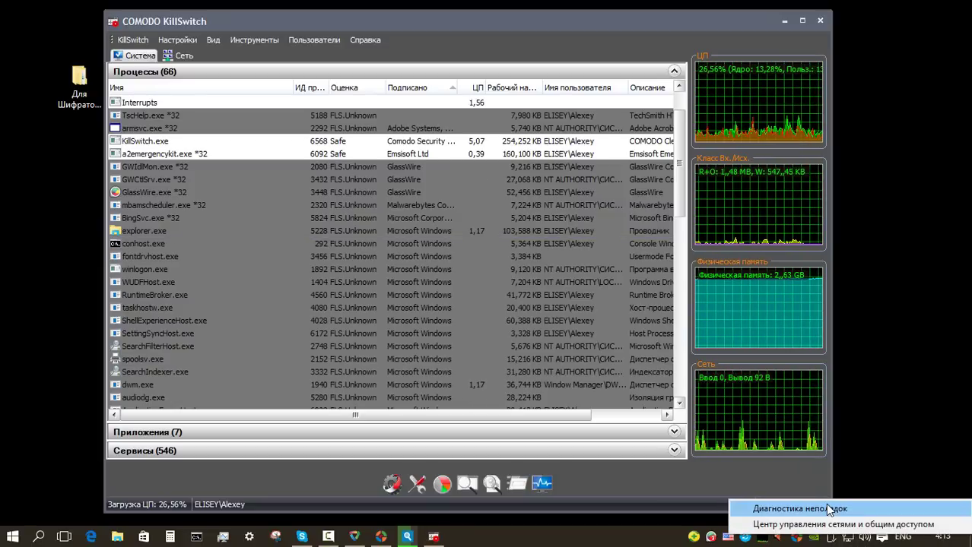
pyautogui.click(825, 506)
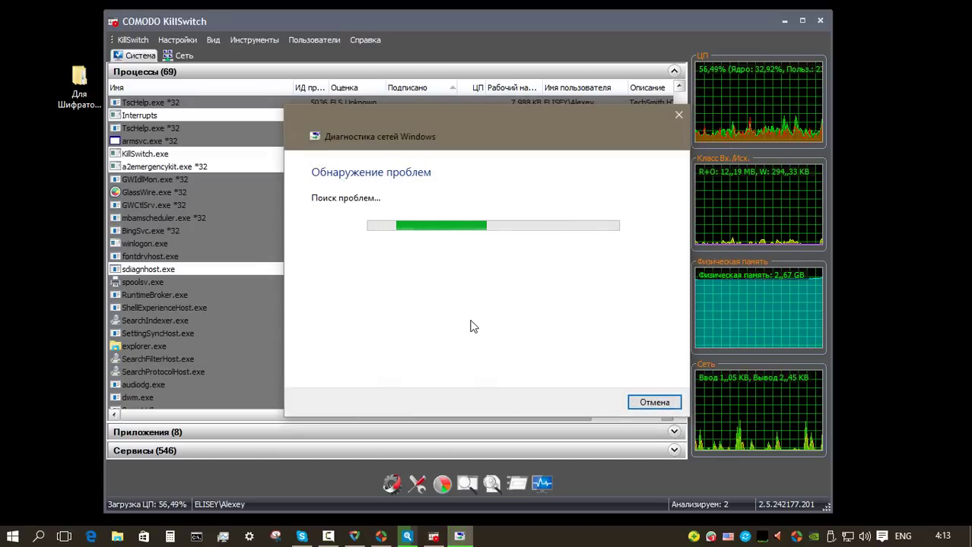
pyautogui.click(514, 317)
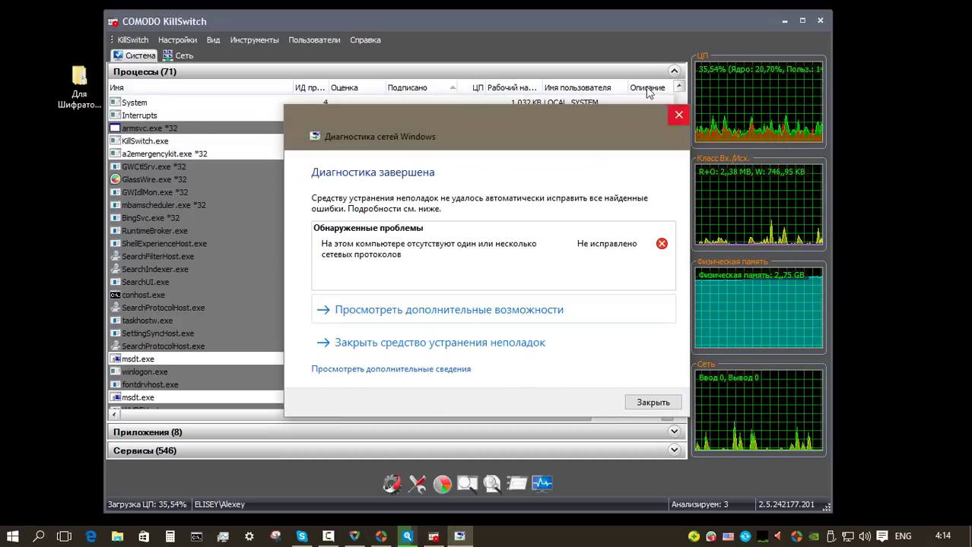
pyautogui.click(653, 402)
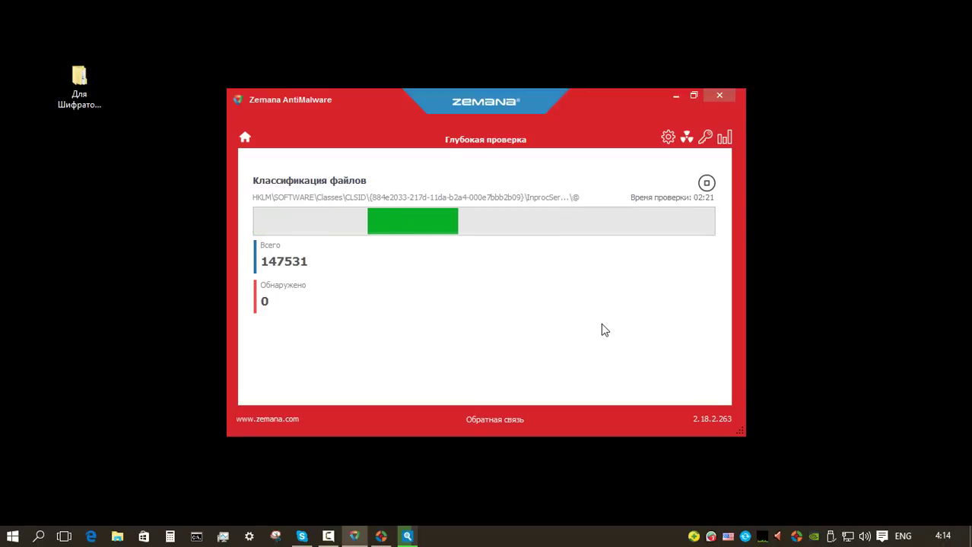
# Step: Check the Emsisoft Emergency Kit scan and the Malwarebytes database update information, closing Malwarebytes
pyautogui.click(405, 537)
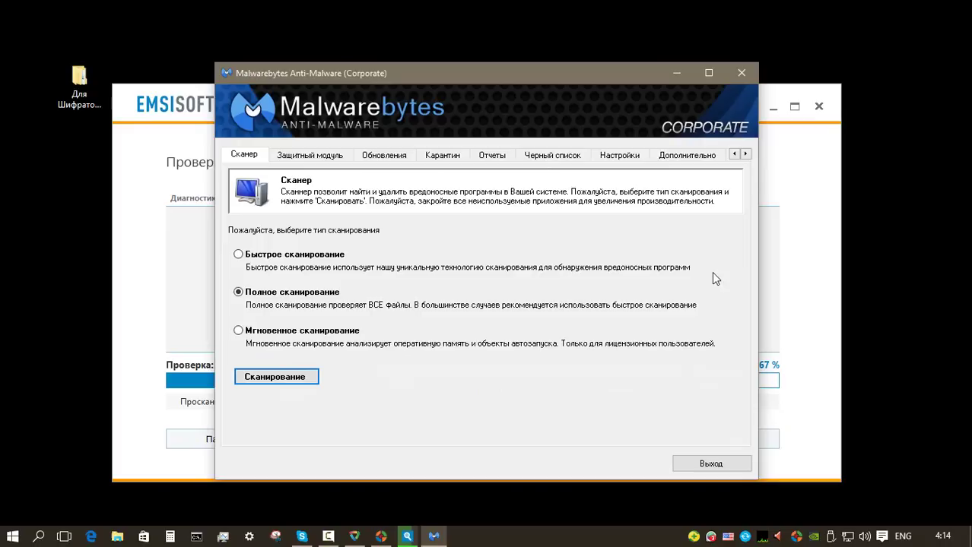
pyautogui.click(368, 157)
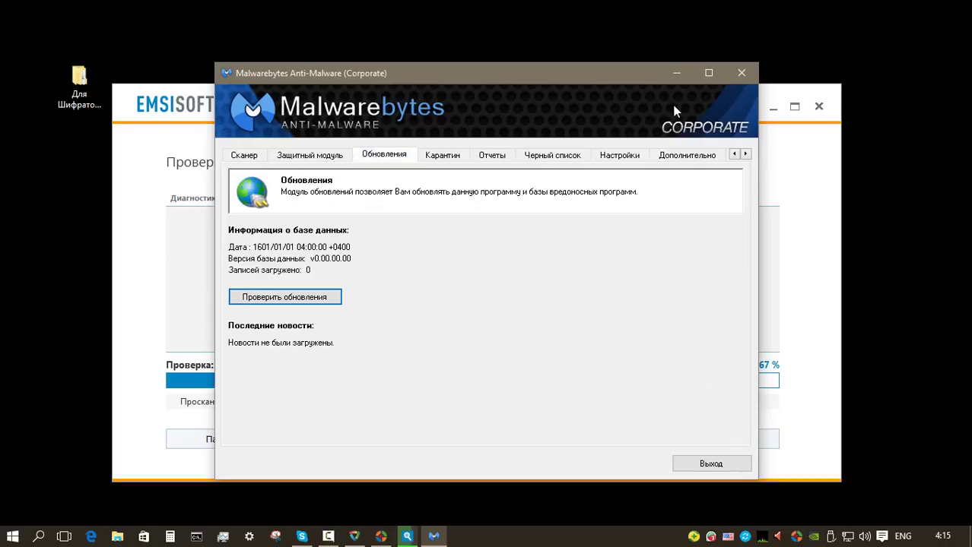
pyautogui.click(742, 74)
# Step: Open 111.bmp from the BMP subfolder of Для Шифраторов > Фото to check it for damage, closing the viewer
pyautogui.doubleClick(79, 84)
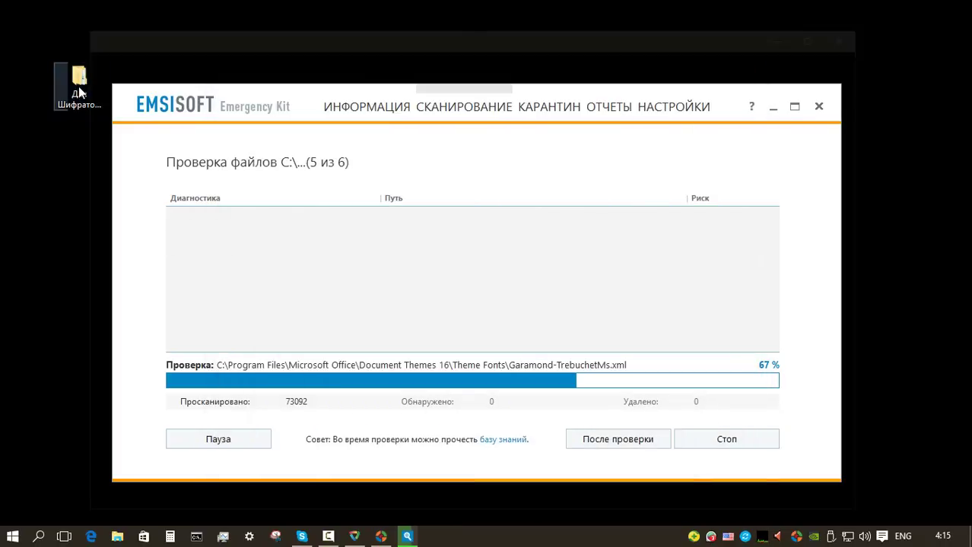
pyautogui.click(316, 176)
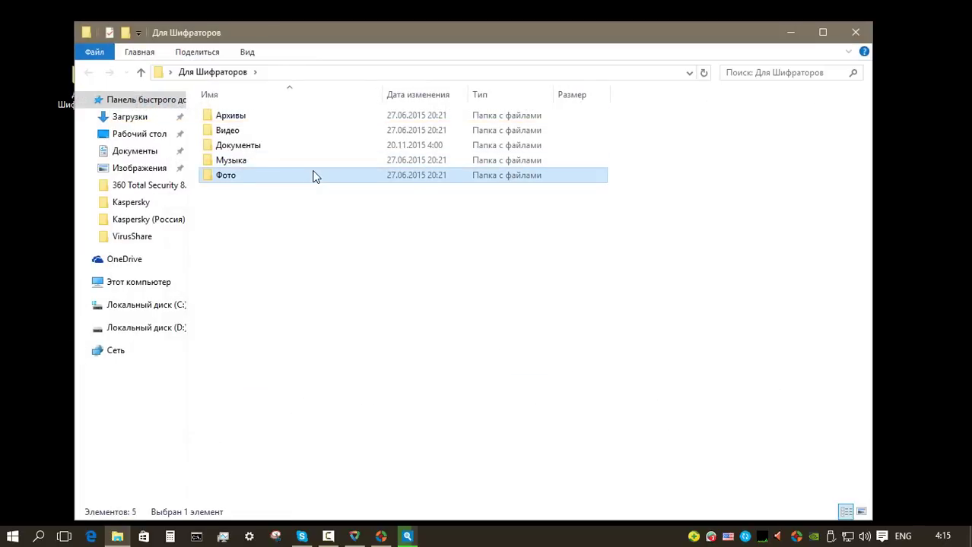
pyautogui.doubleClick(316, 176)
pyautogui.doubleClick(269, 121)
pyautogui.doubleClick(269, 123)
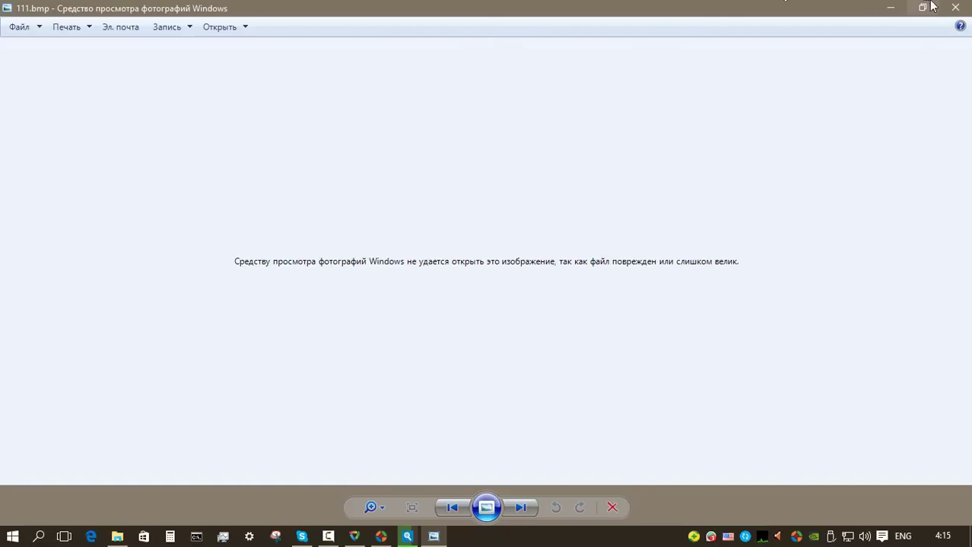
pyautogui.click(955, 7)
# Step: Check 111.gif in the GIF subfolder and Comss (1).jpg in the JPG subfolder for damage, closing the photo viewer each time
pyautogui.doubleClick(237, 134)
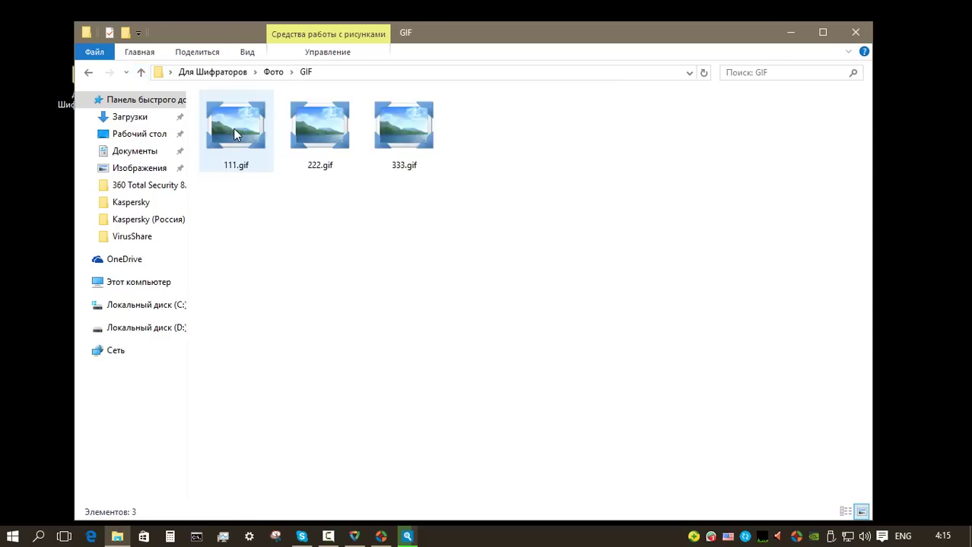
pyautogui.doubleClick(237, 132)
pyautogui.click(955, 7)
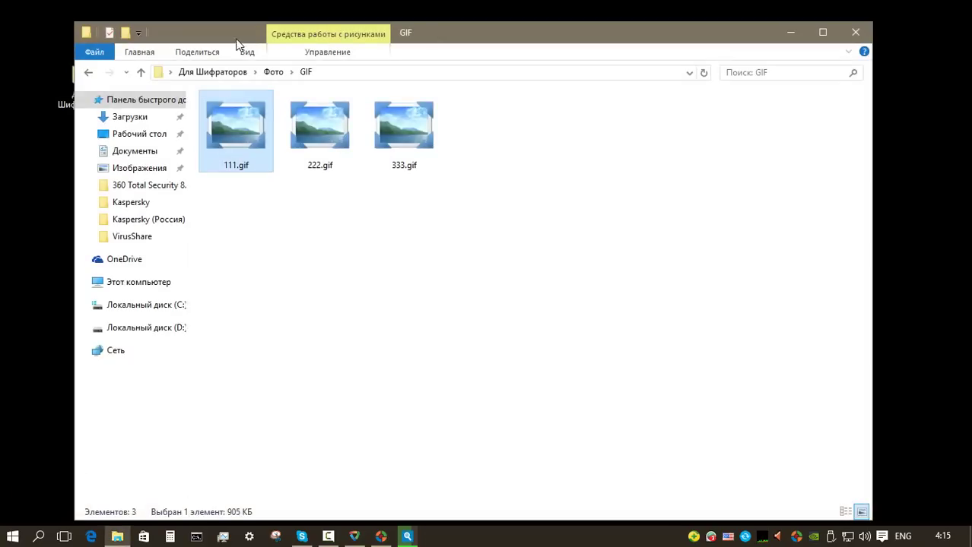
pyautogui.click(141, 74)
pyautogui.doubleClick(230, 164)
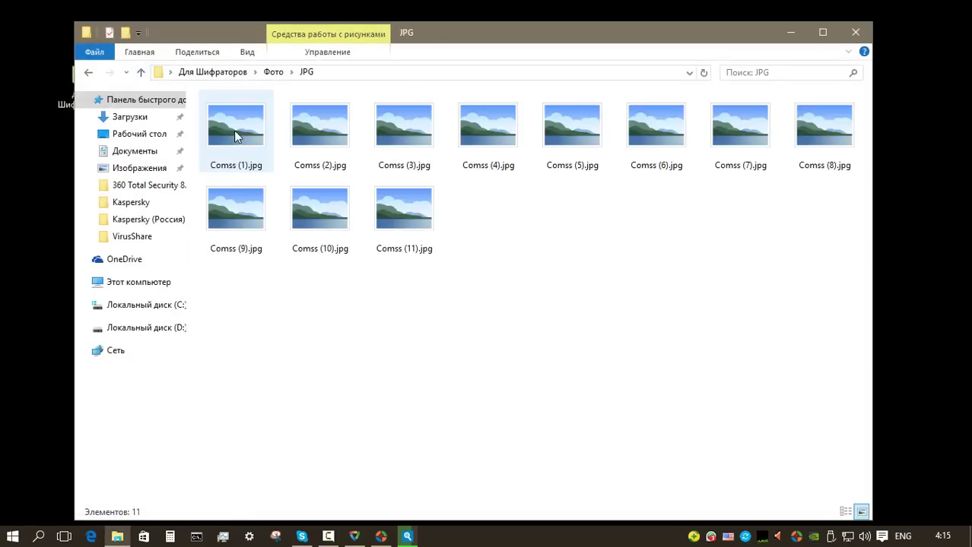
pyautogui.doubleClick(234, 131)
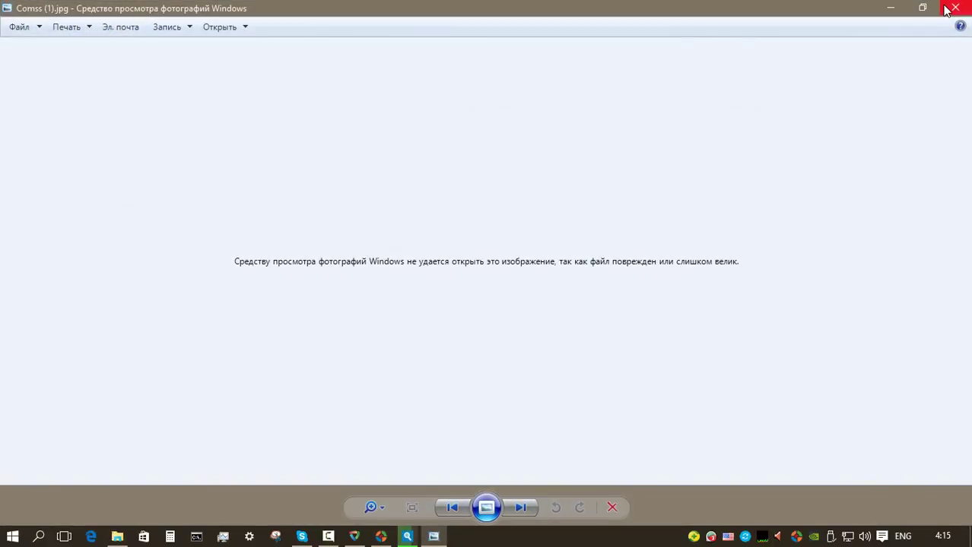
pyautogui.click(955, 6)
# Step: Open comsstv.png from the PNG subfolder with Просмотр фотографий Windows to check it for damage, closing the viewer
pyautogui.click(141, 72)
pyautogui.doubleClick(224, 174)
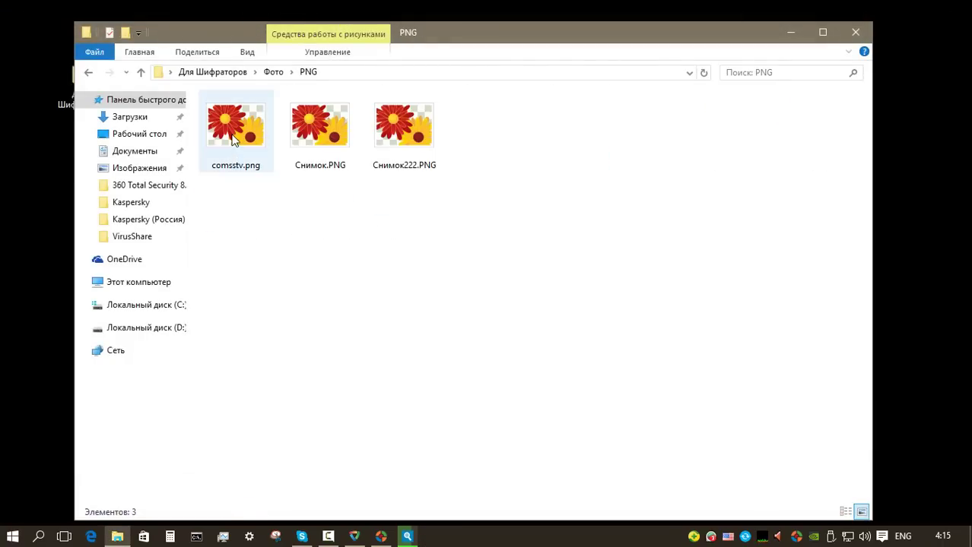
pyautogui.doubleClick(234, 139)
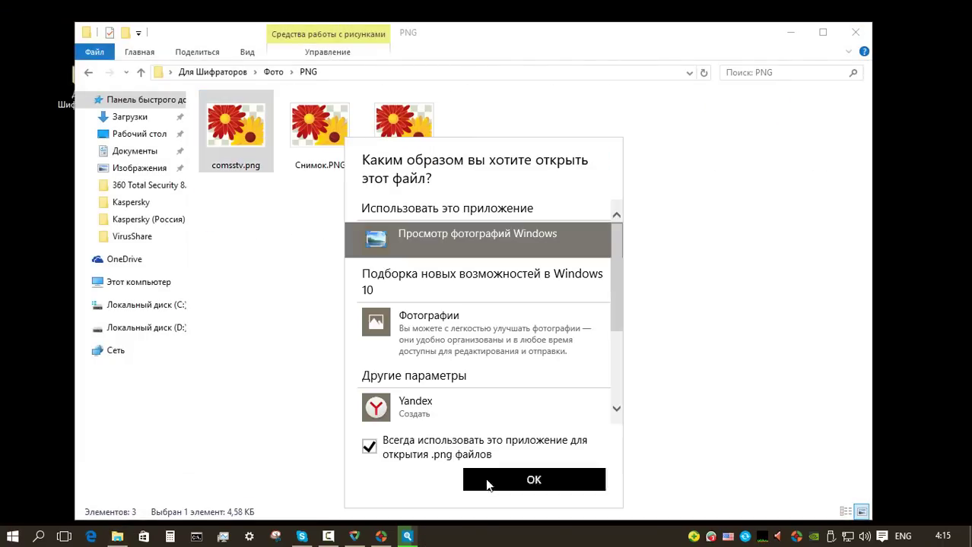
pyautogui.click(489, 485)
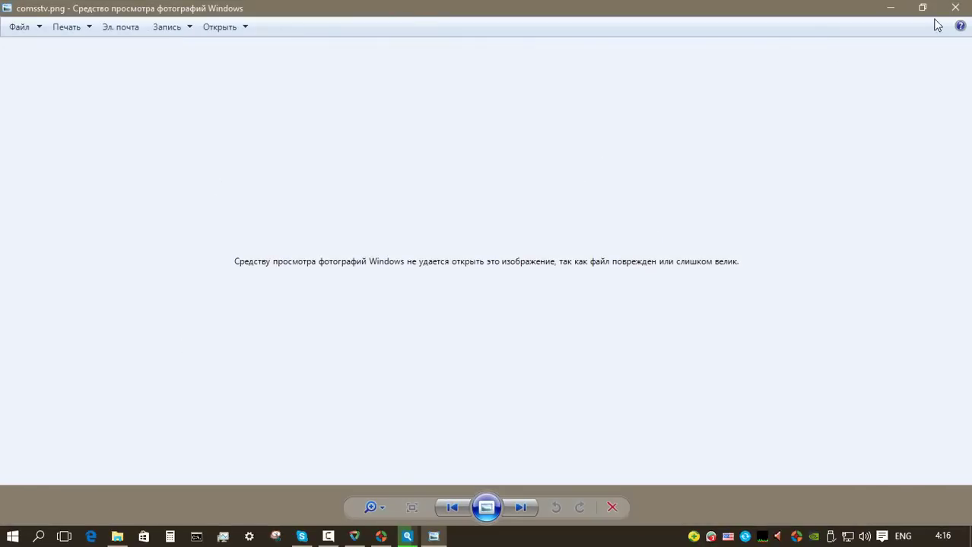
pyautogui.click(955, 6)
# Step: Check the TIFF subfolder and its 111.tif image, returning to the Фото folder
pyautogui.click(141, 72)
pyautogui.doubleClick(261, 190)
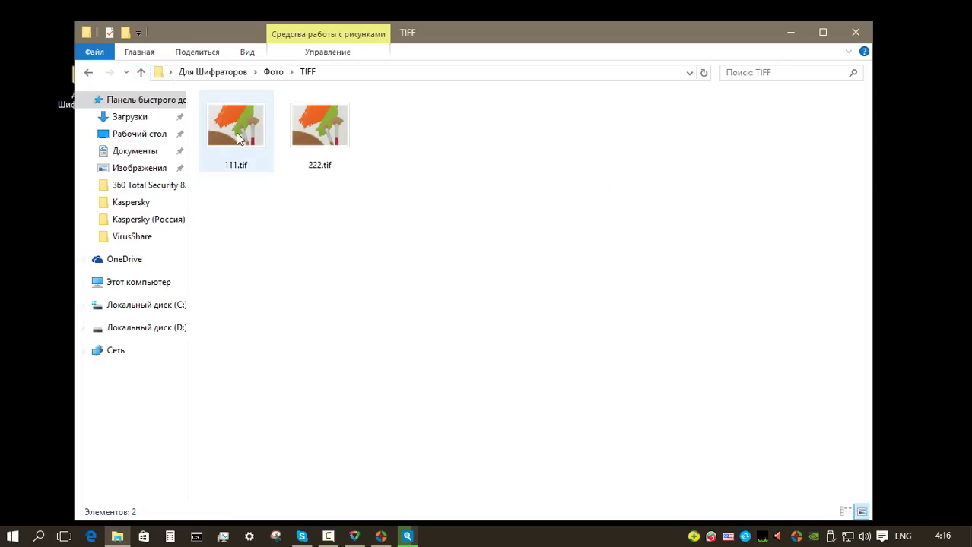
pyautogui.click(236, 132)
pyautogui.click(141, 72)
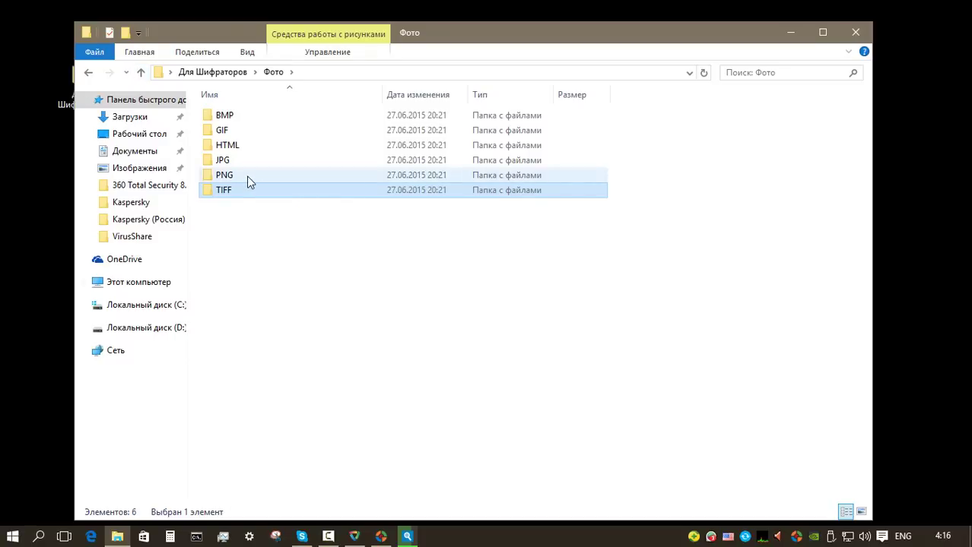
pyautogui.click(247, 179)
# Step: Check the Музыка folder and its Babymetal (2014) album, returning to Для Шифраторов
pyautogui.click(140, 72)
pyautogui.doubleClick(265, 131)
pyautogui.doubleClick(251, 117)
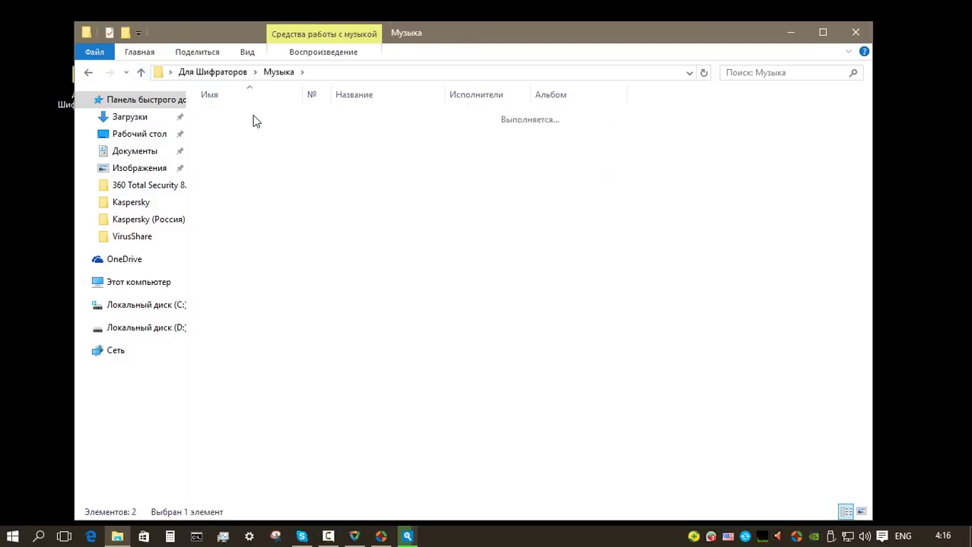
pyautogui.click(140, 73)
pyautogui.click(140, 72)
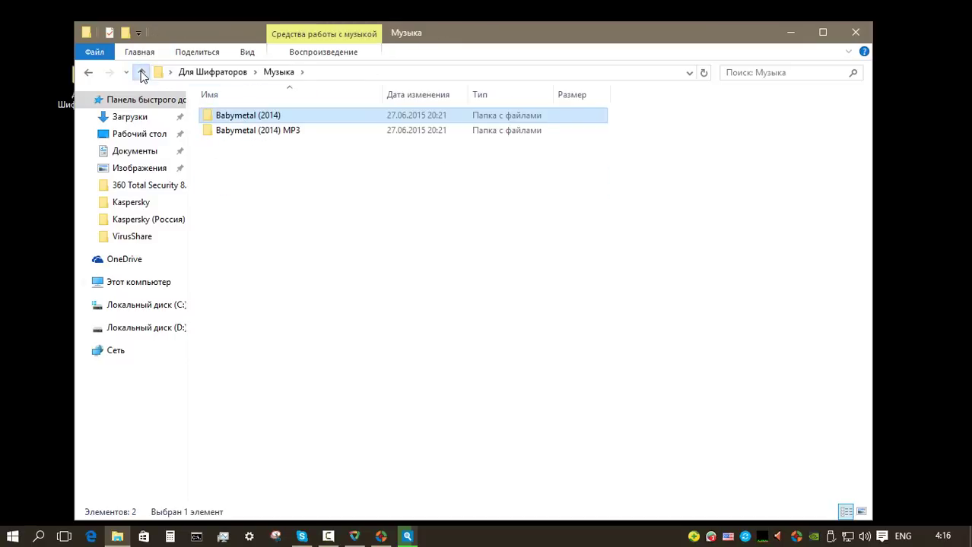
# Step: Open 333.txt from the Документы folder in Notepad, inspect its text for encryption and close it
pyautogui.doubleClick(228, 145)
pyautogui.doubleClick(242, 370)
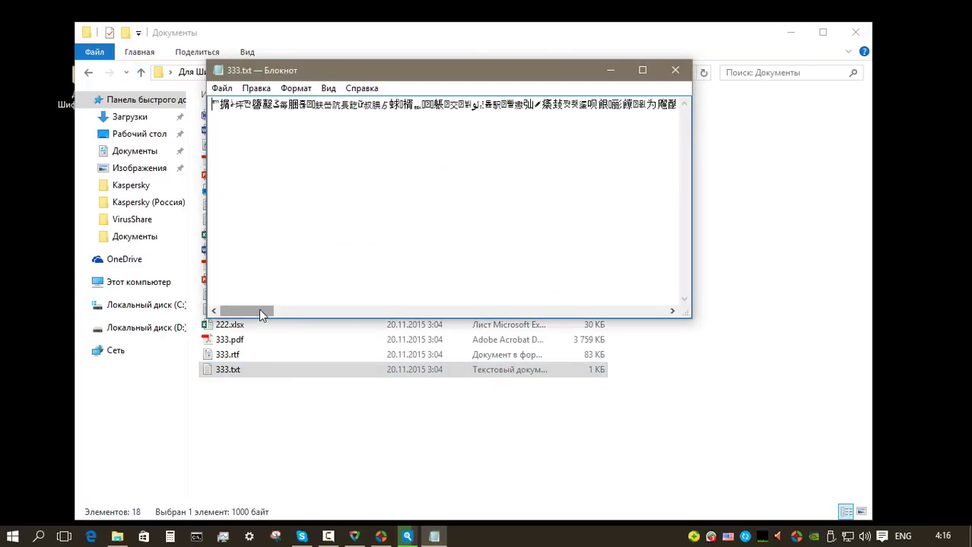
pyautogui.moveTo(259, 310)
pyautogui.mouseDown()
pyautogui.moveTo(589, 328)
pyautogui.moveTo(244, 321)
pyautogui.mouseUp()
pyautogui.click(676, 71)
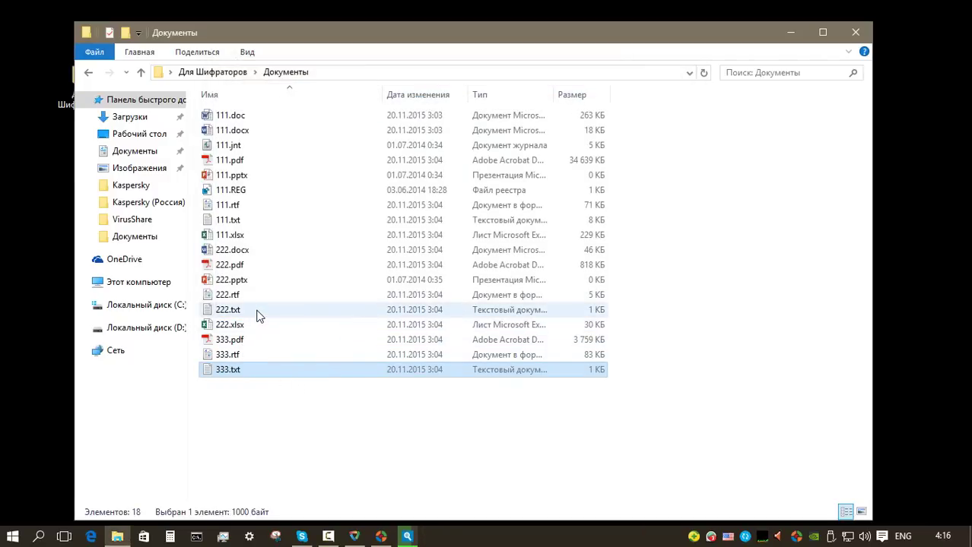
# Step: Try opening 111.docx in Word with content recovery and 111.xlsx in Excel, dismissing the dialogs and closing both programs
pyautogui.doubleClick(251, 130)
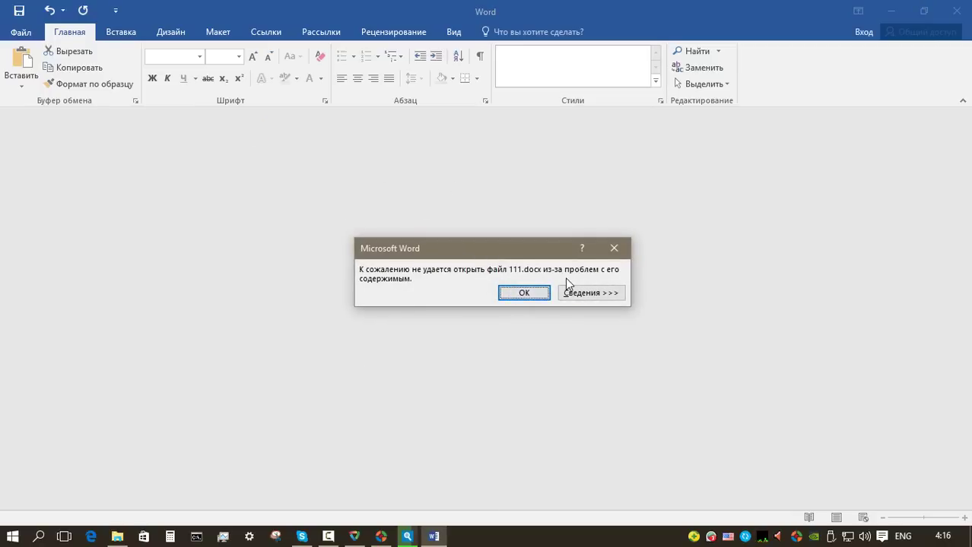
pyautogui.click(523, 294)
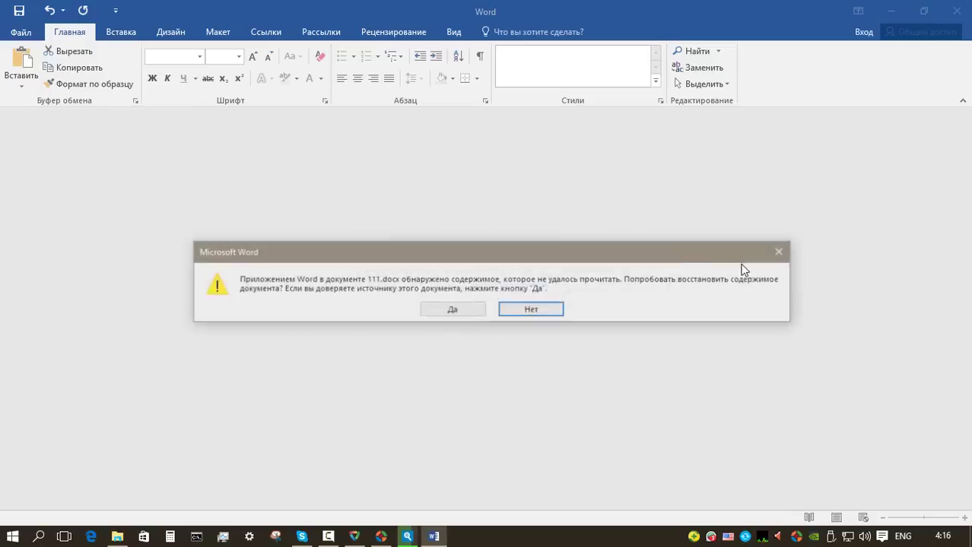
pyautogui.click(453, 312)
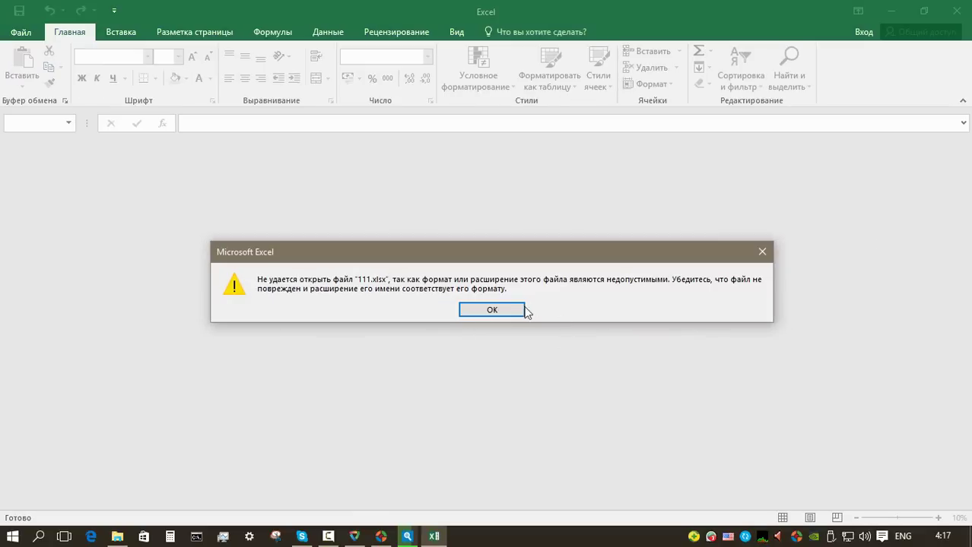
pyautogui.click(491, 312)
pyautogui.click(954, 11)
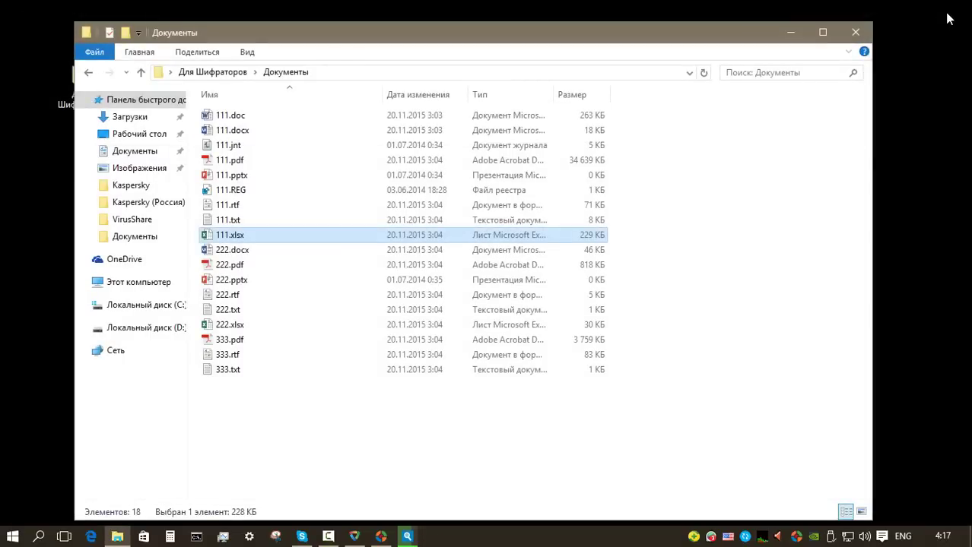
# Step: Try opening 111.pdf with Adobe Acrobat Reader DC to check it for damage, dismissing the resulting dialog
pyautogui.doubleClick(230, 162)
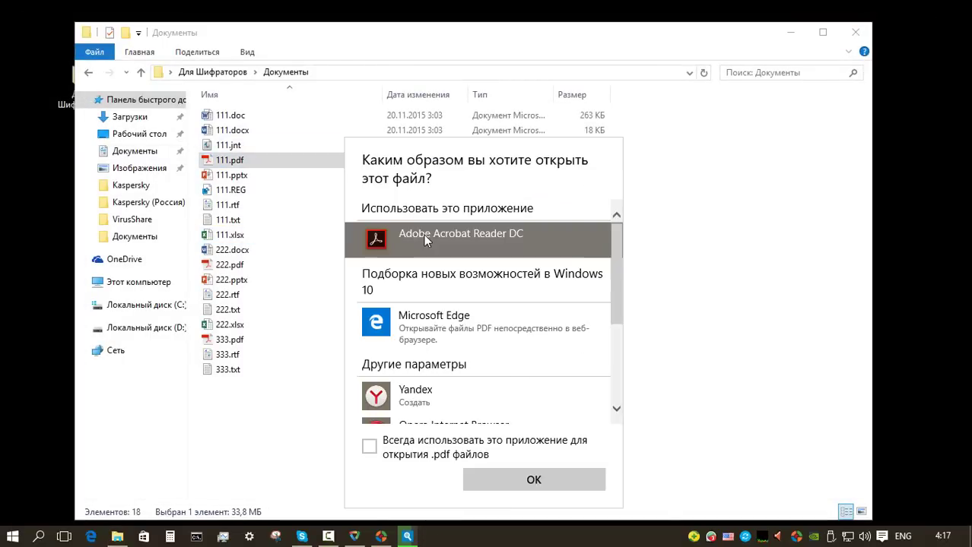
pyautogui.click(534, 480)
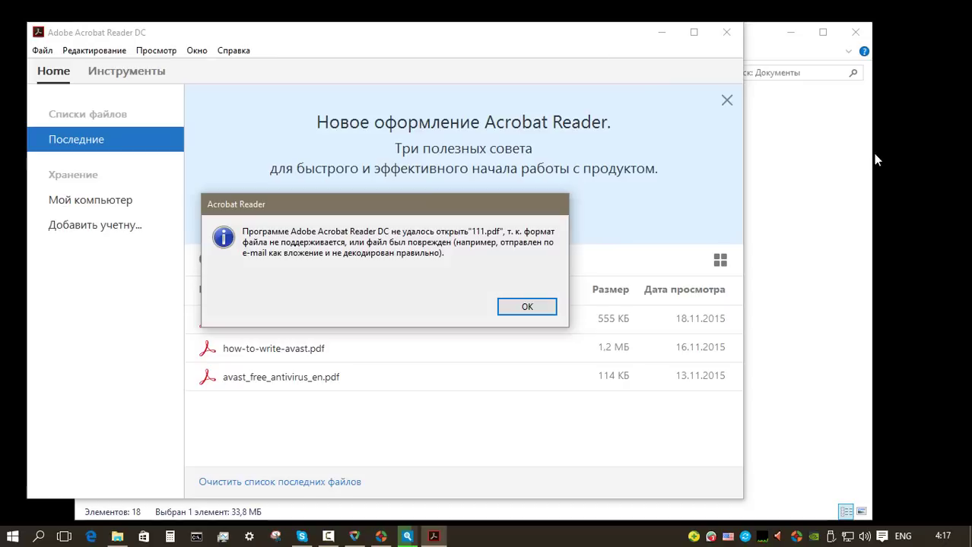
pyautogui.click(535, 309)
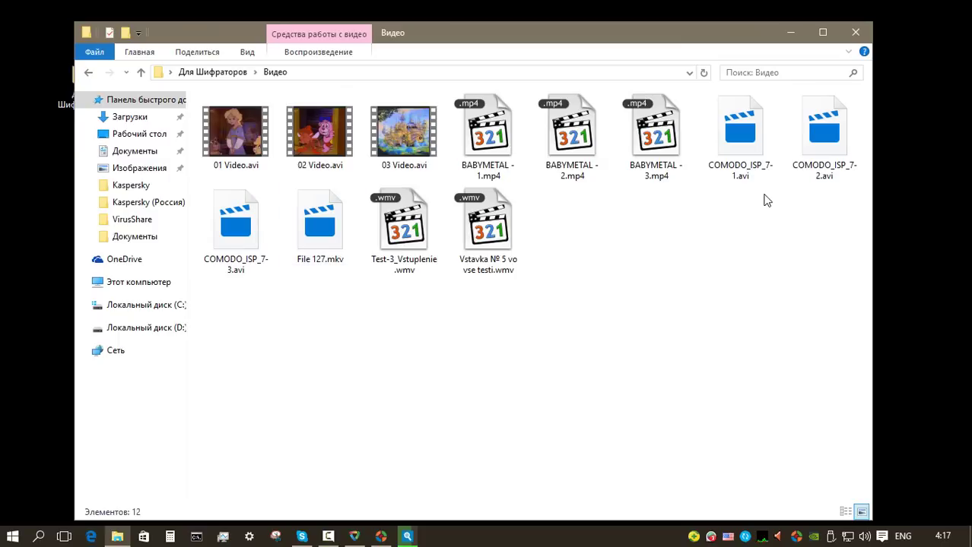
# Step: Try playing Test-3_Vstuplenie.wmv and File 127.mkv from the Видео folder, closing each player
pyautogui.click(401, 238)
pyautogui.doubleClick(401, 238)
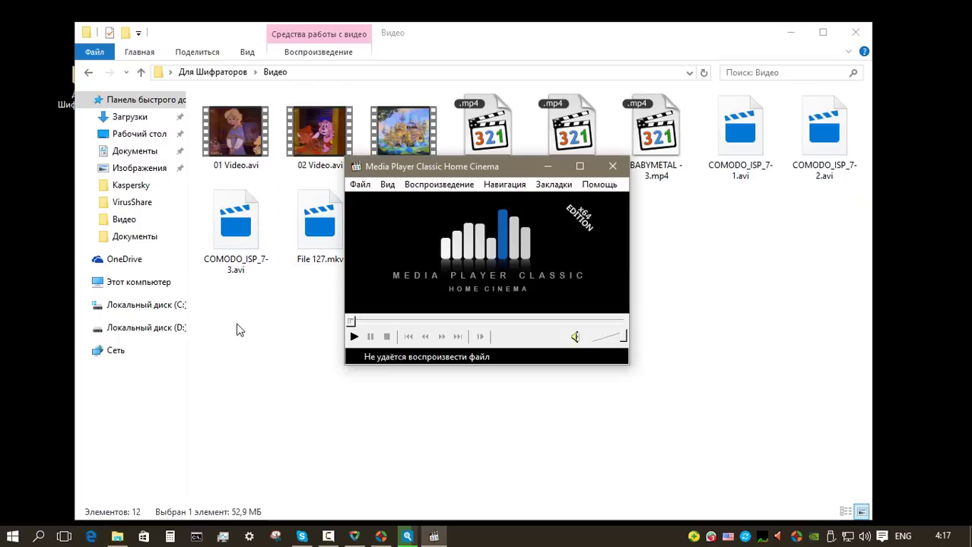
pyautogui.click(620, 168)
pyautogui.doubleClick(323, 242)
pyautogui.click(444, 222)
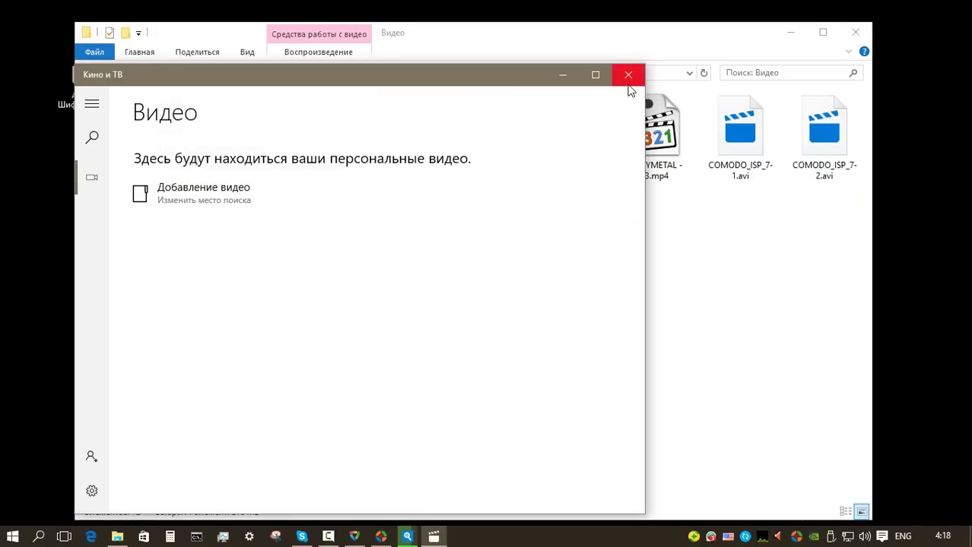
pyautogui.click(629, 75)
# Step: Try extracting P45DE3(1.30)DOS.zip and P45DE3(1.30)ROM.zip in the Архивы folder with WinRAR, dismissing the messages
pyautogui.click(315, 237)
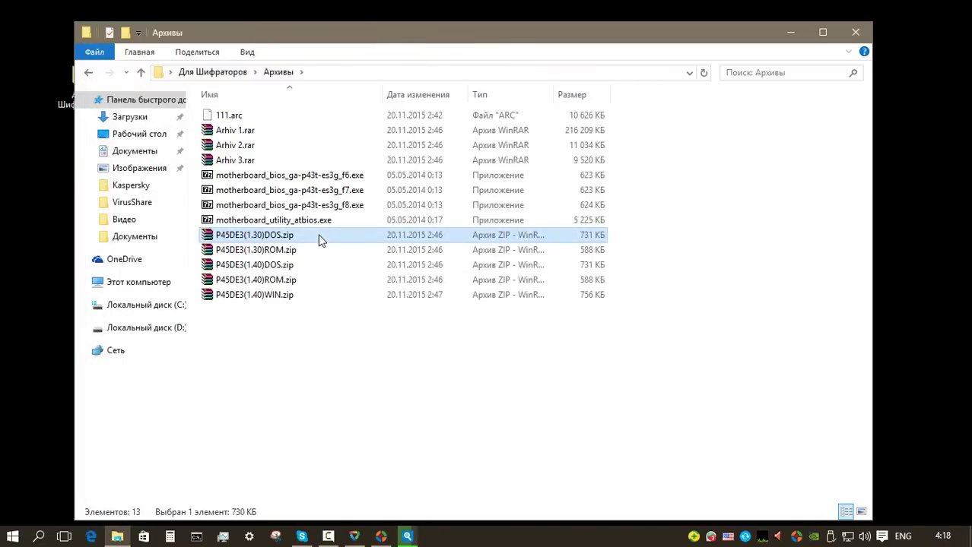
pyautogui.rightClick(315, 236)
pyautogui.click(358, 273)
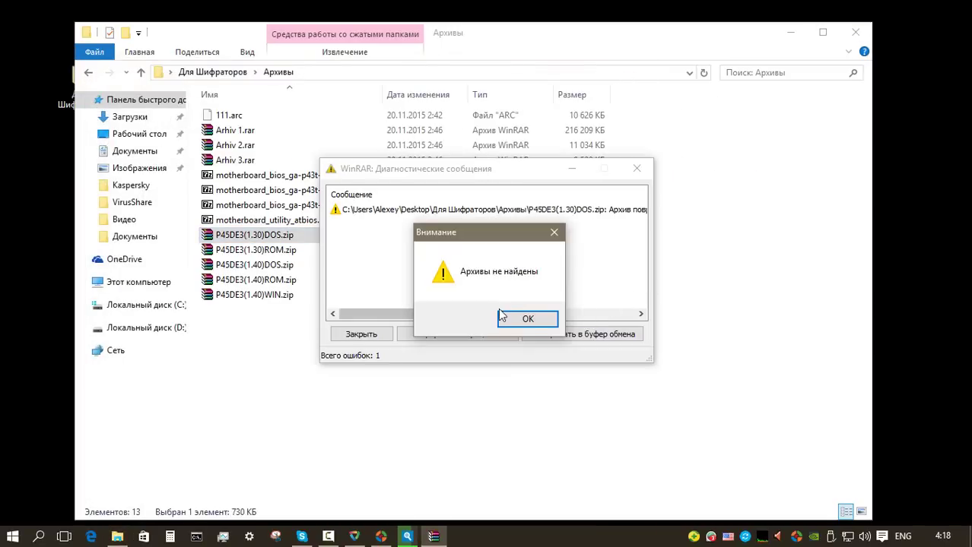
pyautogui.click(527, 320)
pyautogui.click(636, 169)
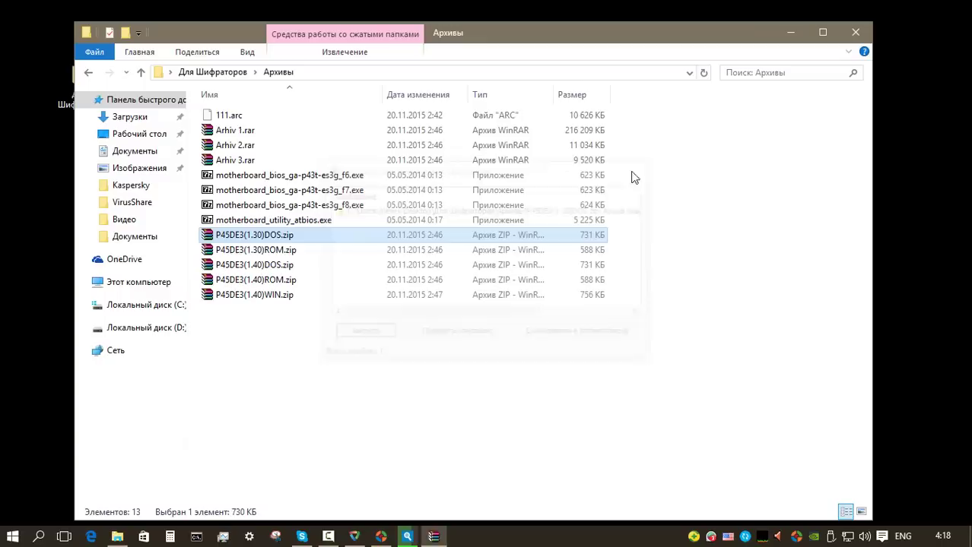
pyautogui.rightClick(301, 250)
pyautogui.click(431, 290)
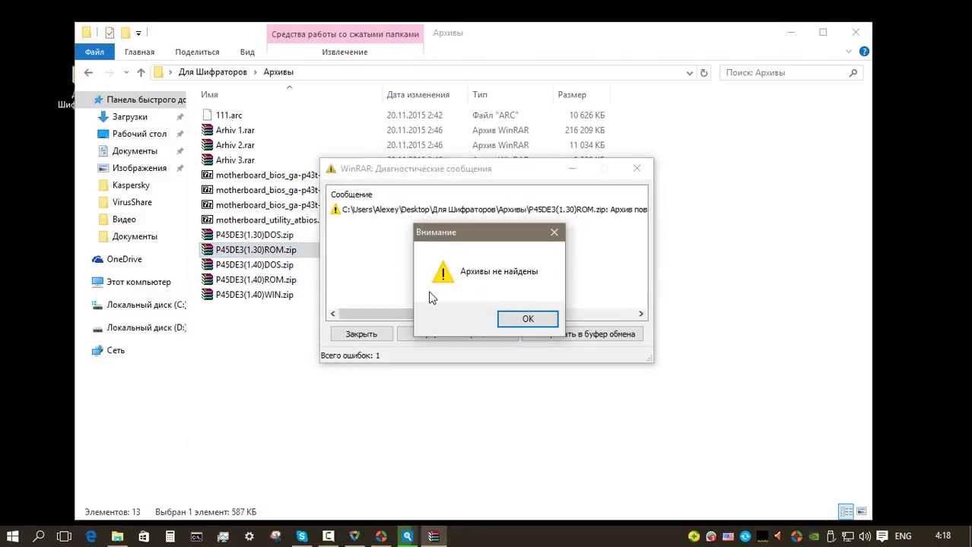
pyautogui.click(514, 320)
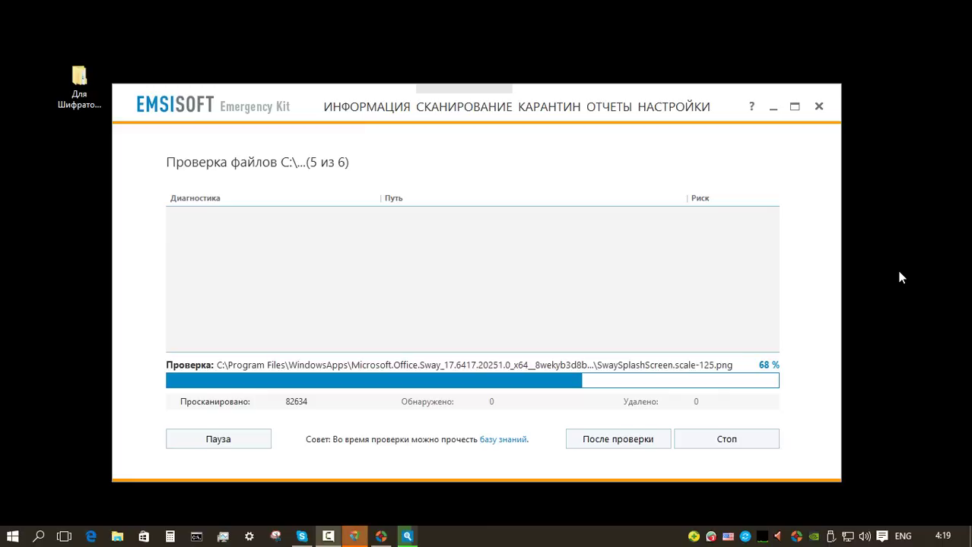
# Step: Check the scan progress in Emsisoft Emergency Kit and switch to Dr.Web CureIt! to view its scan, moving its window aside
pyautogui.click(354, 537)
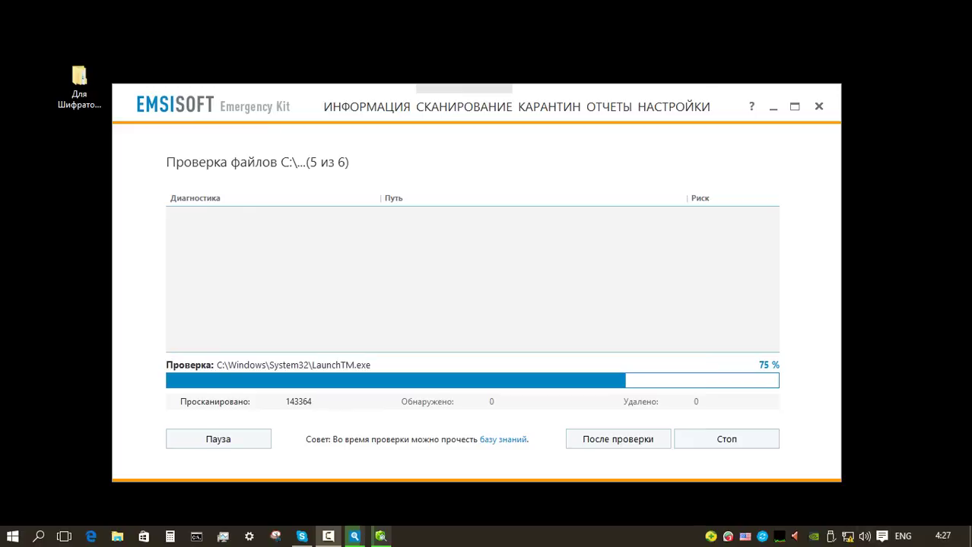
pyautogui.moveTo(849, 538)
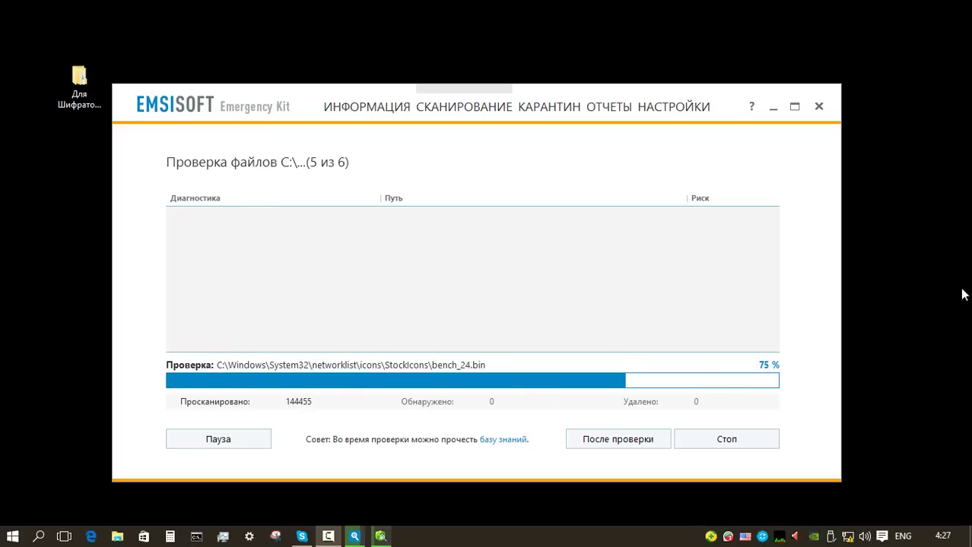
pyautogui.hotkey('alt', 'Tab')
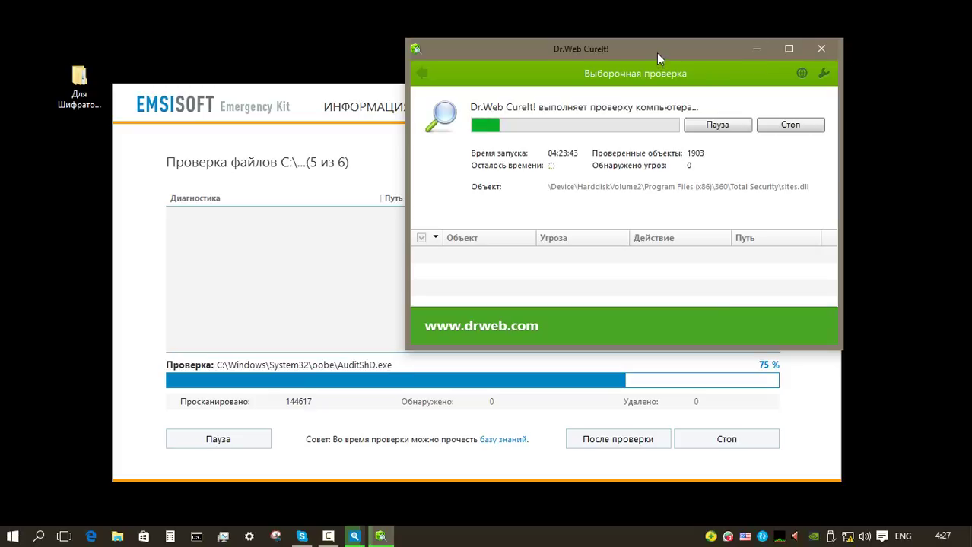
pyautogui.moveTo(656, 53); pyautogui.dragTo(714, 45)
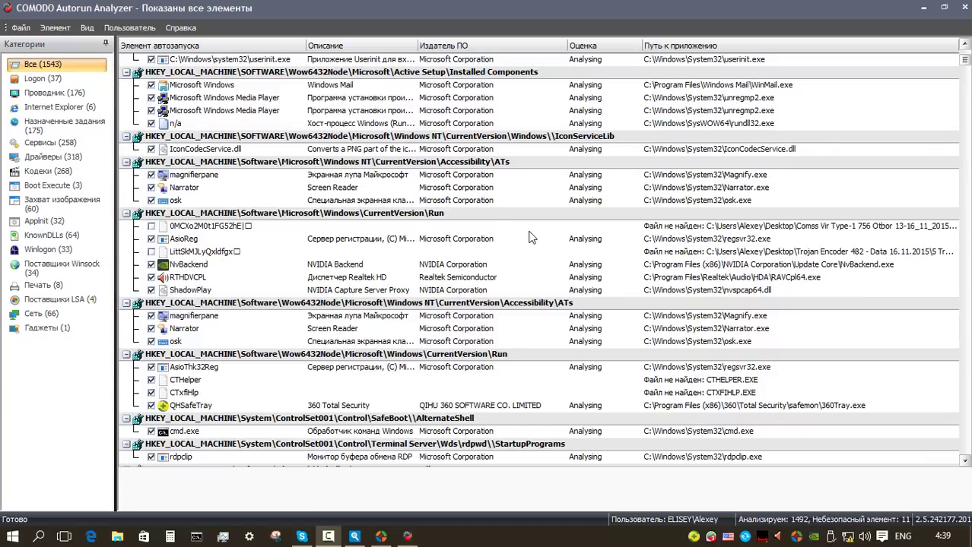
# Step: Inspect the two disabled missing-file entries under HKEY_LOCAL_MACHINE\Software\Microsoft\Windows\CurrentVersion\Run, toggling them on and off, and close Autorun Analyzer and Emsisoft Emergency Kit
pyautogui.click(751, 228)
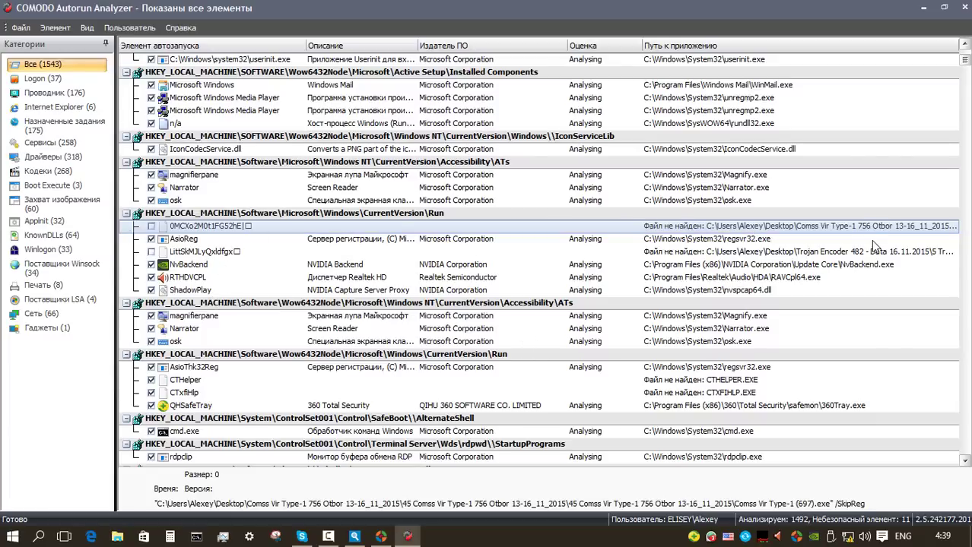
pyautogui.click(151, 253)
pyautogui.click(151, 228)
pyautogui.click(151, 253)
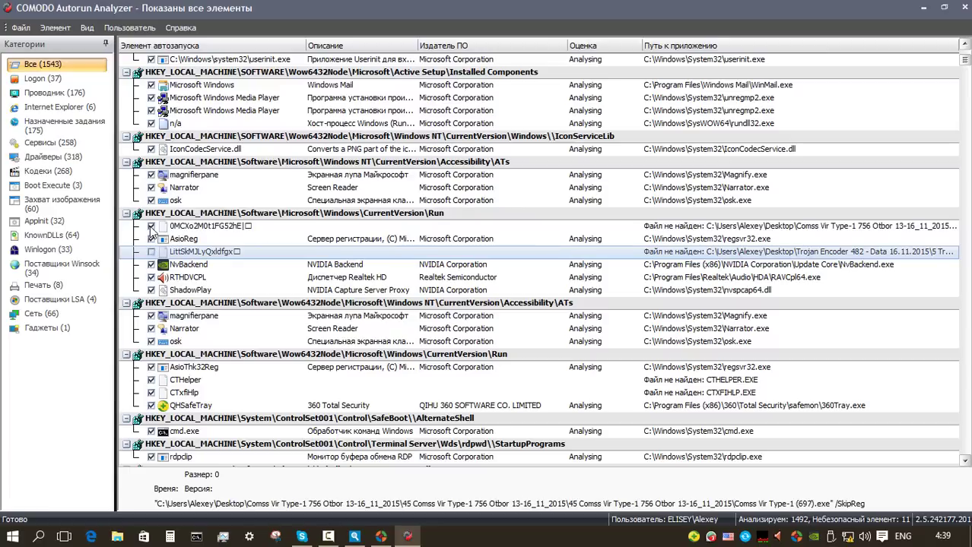
pyautogui.click(151, 229)
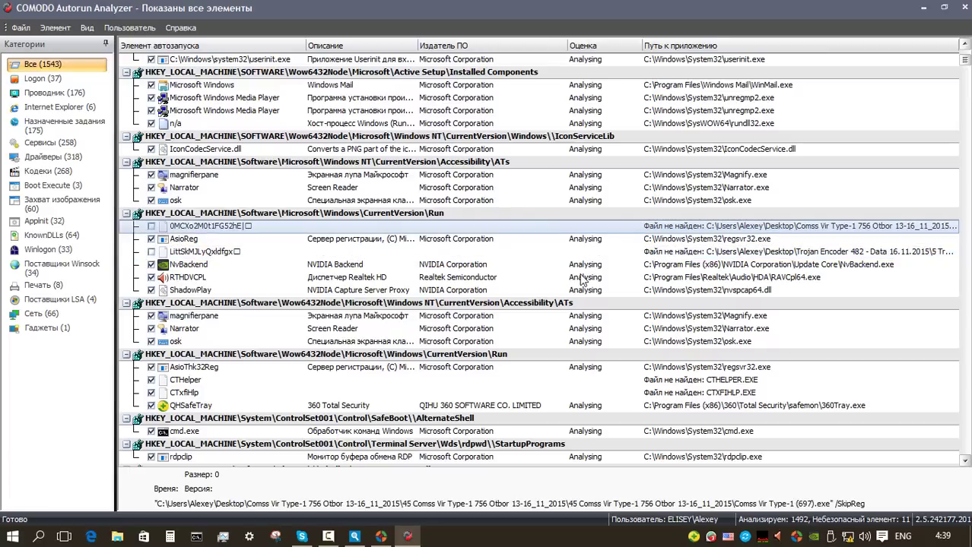
pyautogui.hotkey('alt', 'F4')
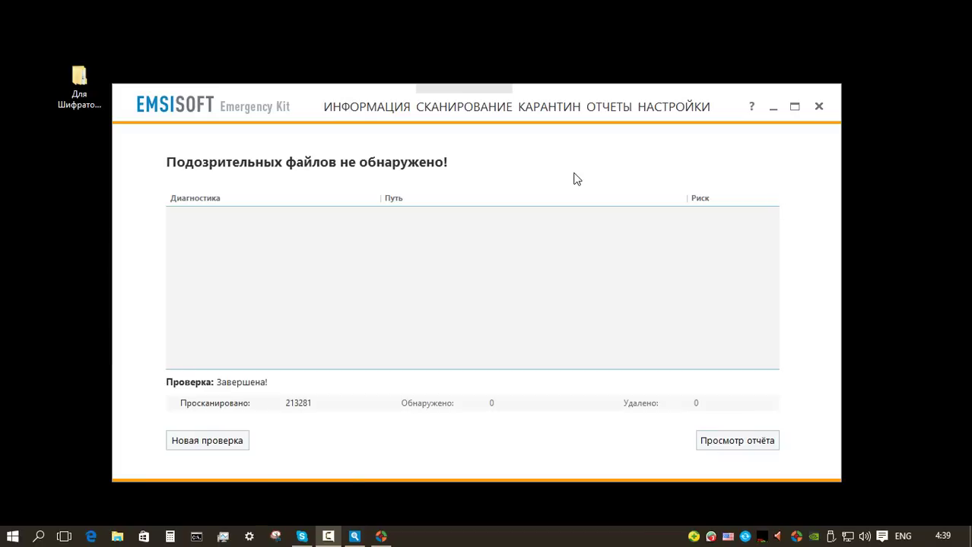
pyautogui.hotkey('alt', 'F4')
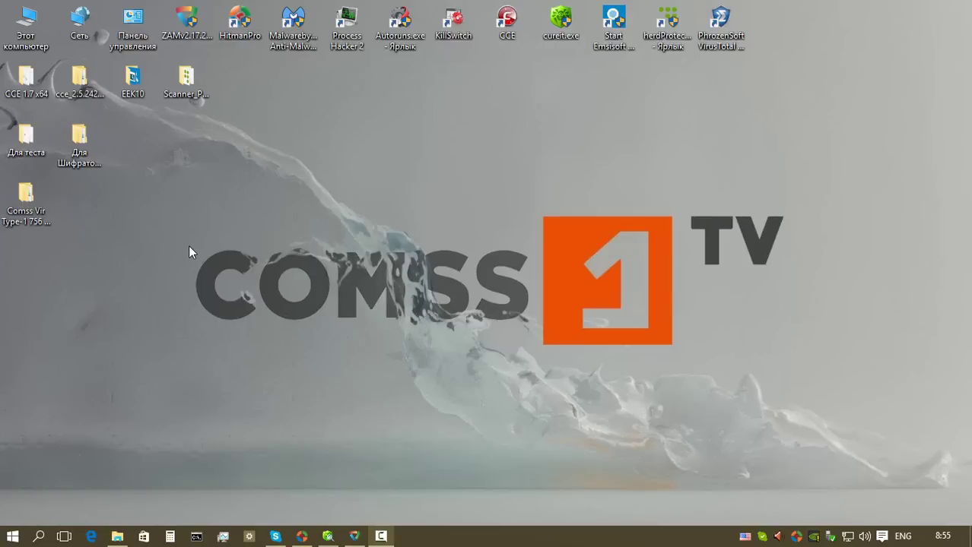
# Step: Switch to the Comss Vir Type-1 756 Otbor 13-16_11_2015 folder and look over the sample executables in it
pyautogui.hotkey('alt', 'Tab')
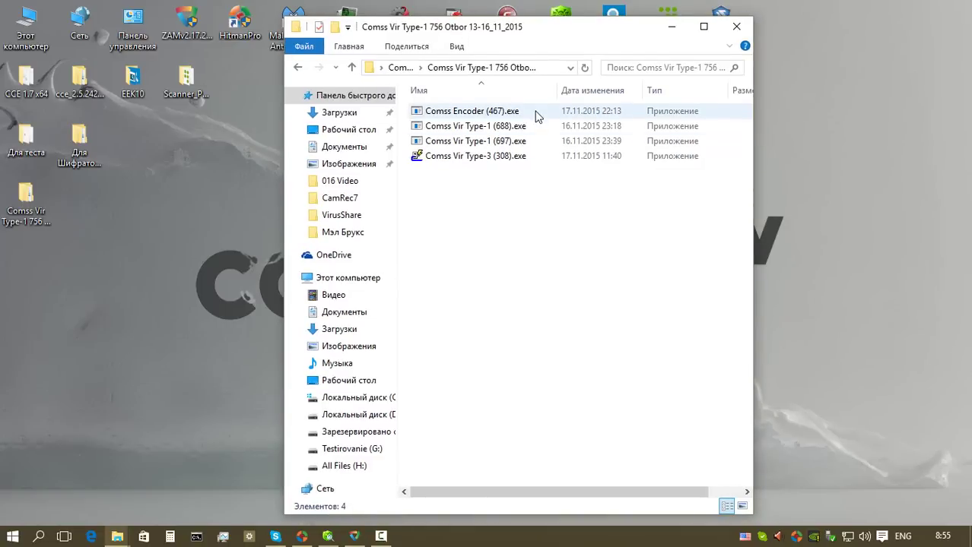
pyautogui.moveTo(554, 156)
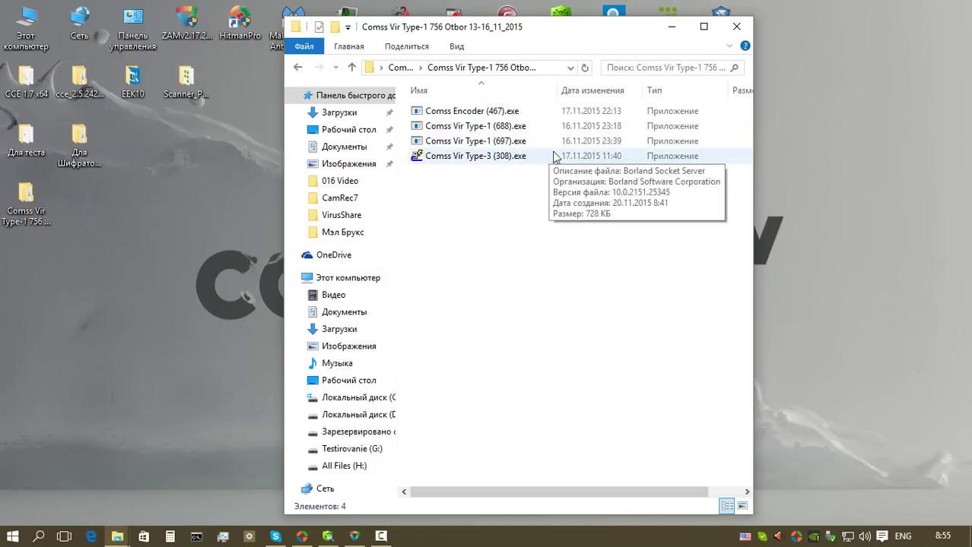
pyautogui.moveTo(543, 130)
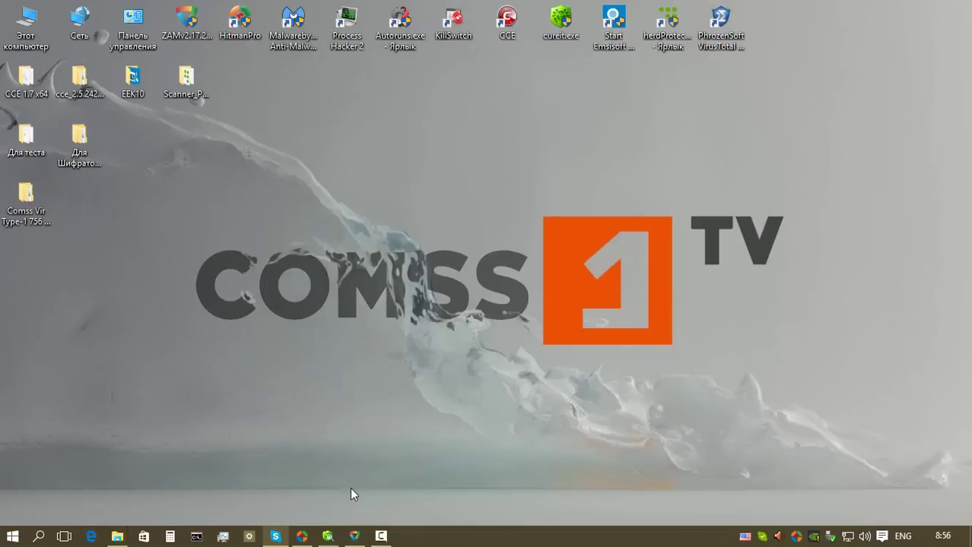
# Step: Switch to HitmanPro to examine each sample's detection name, and view and close the Zemana AntiMalware custom scan results
pyautogui.click(303, 536)
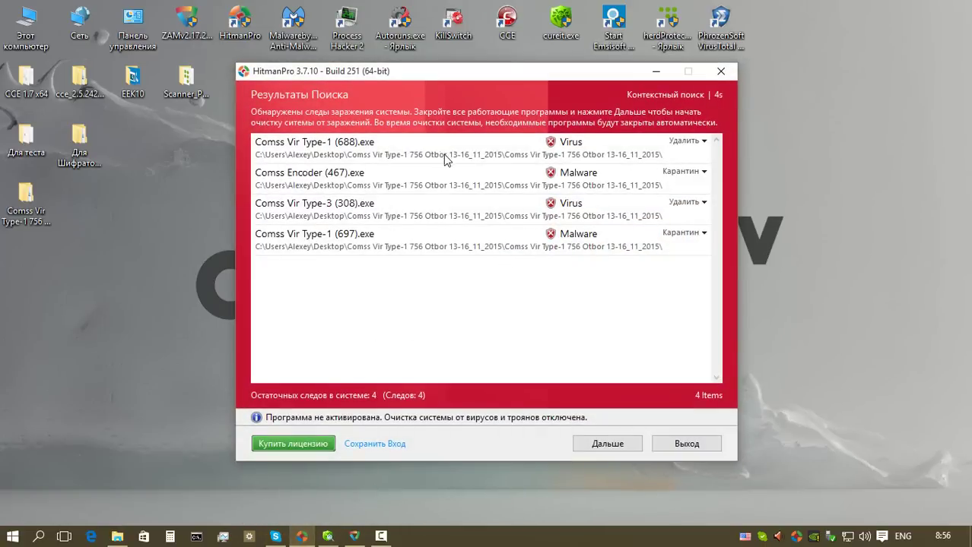
pyautogui.click(607, 152)
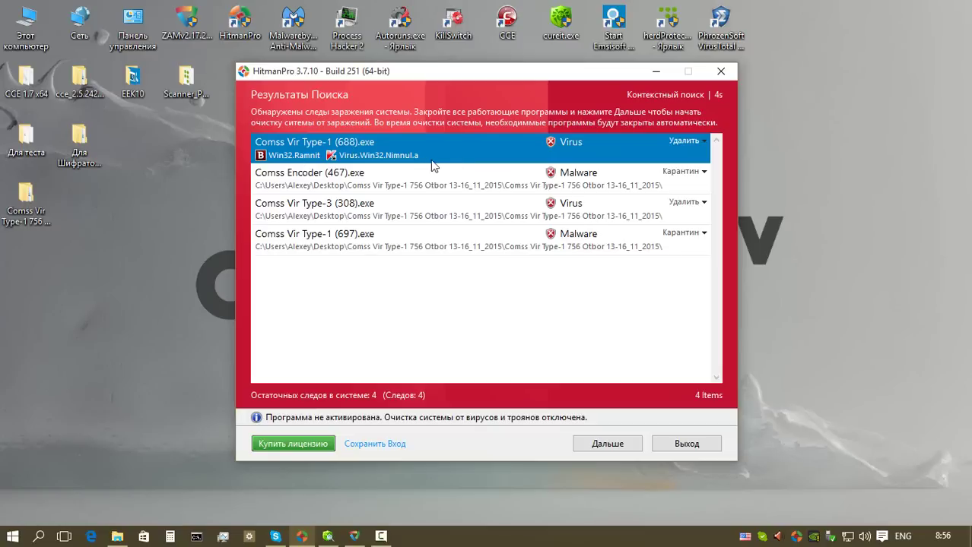
pyautogui.click(462, 242)
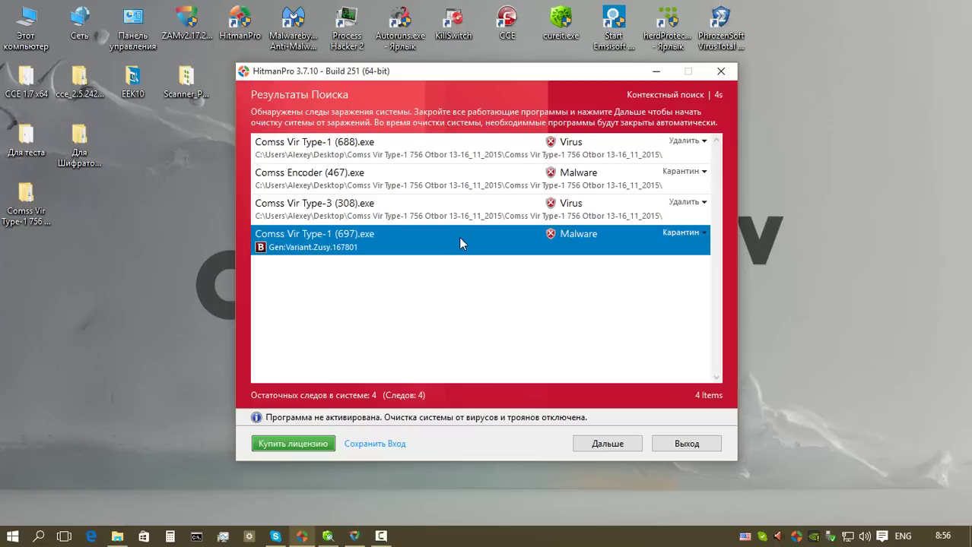
pyautogui.click(422, 183)
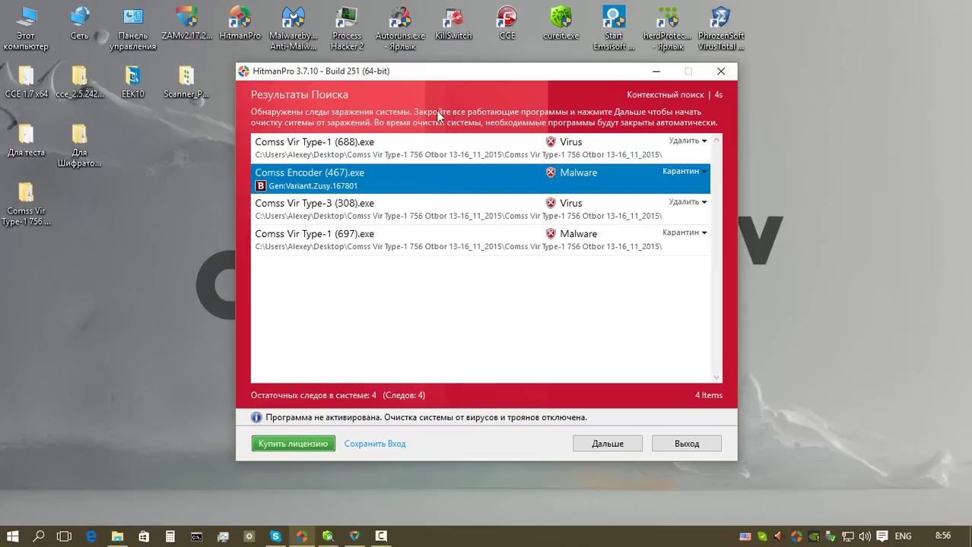
pyautogui.click(428, 212)
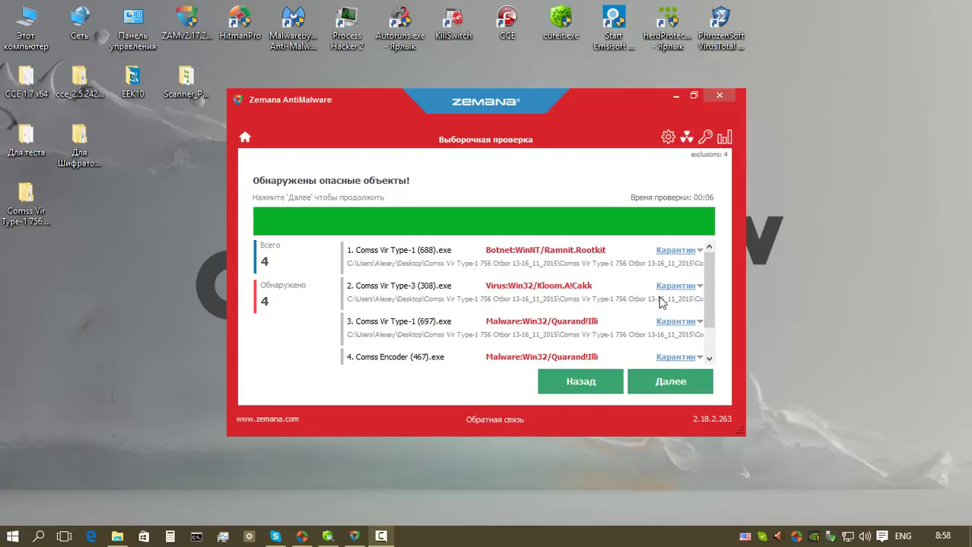
pyautogui.hotkey('alt', 'F4')
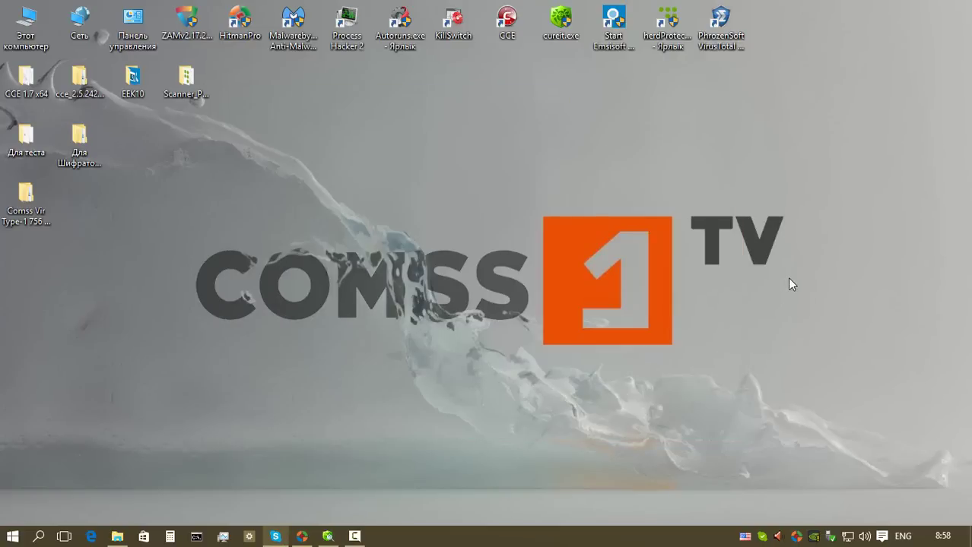